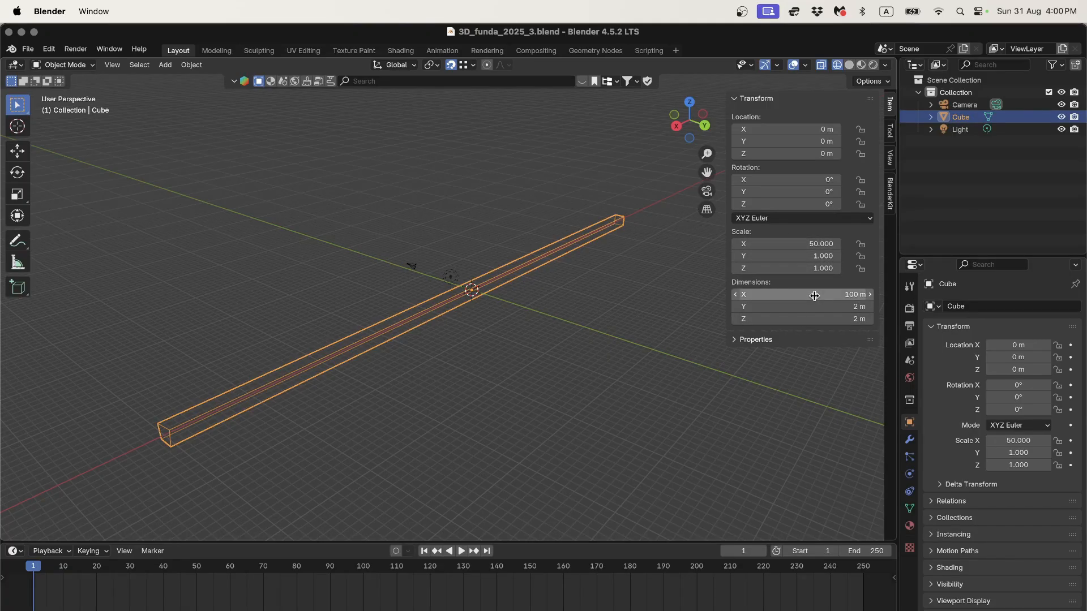
Reset the stretched cube's scale to 1 on the X, Y and Z axes
left_click(815, 295)
key("Return")
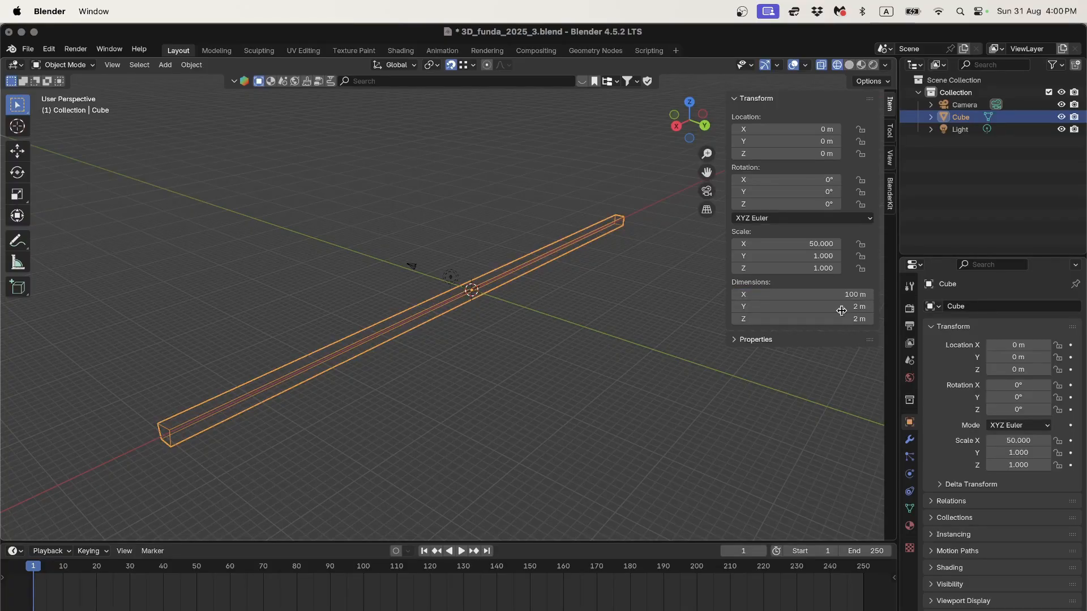
left_click_drag(834, 266, 828, 236)
key("Return")
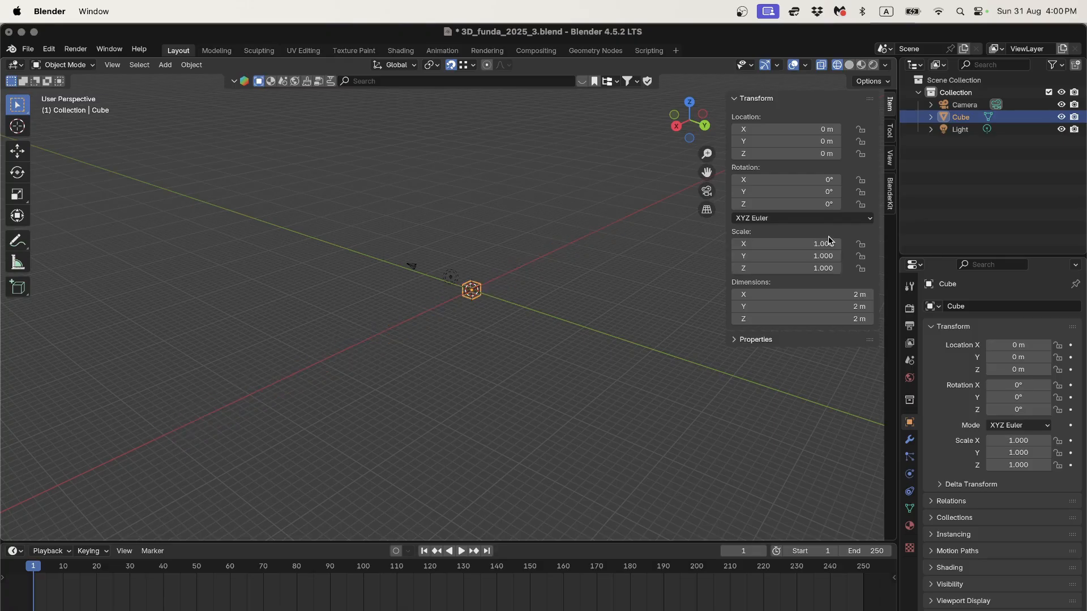
Set the cube's dimensions to 0.3 m in X, 0.2 m in Y and 0.03 m in Z
scroll(598, 288, "up", 5)
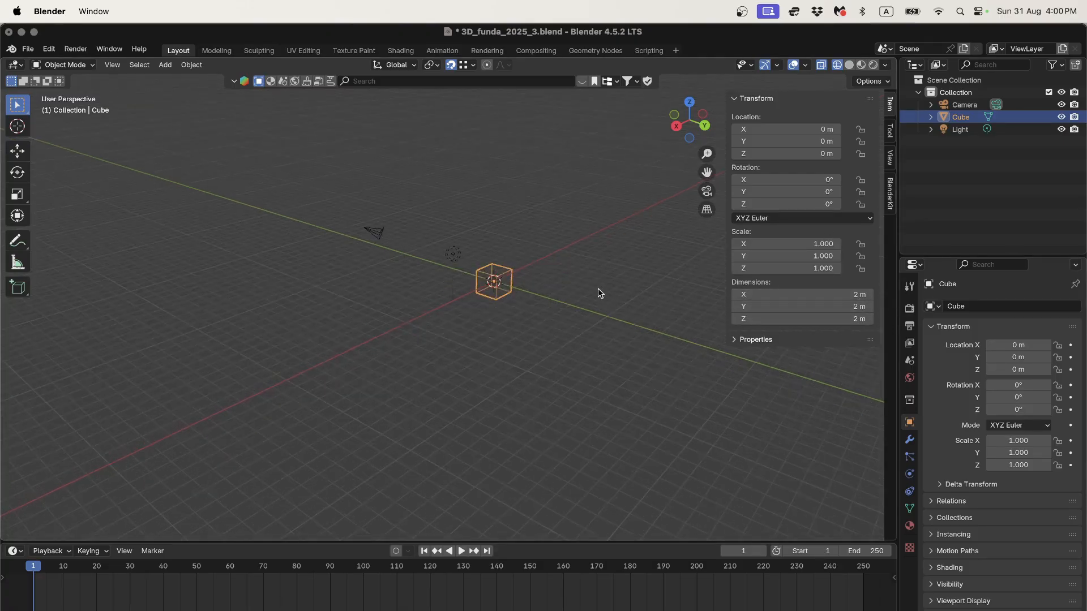
scroll(524, 321, "up", 1)
middle_click_drag(525, 321, 559, 352)
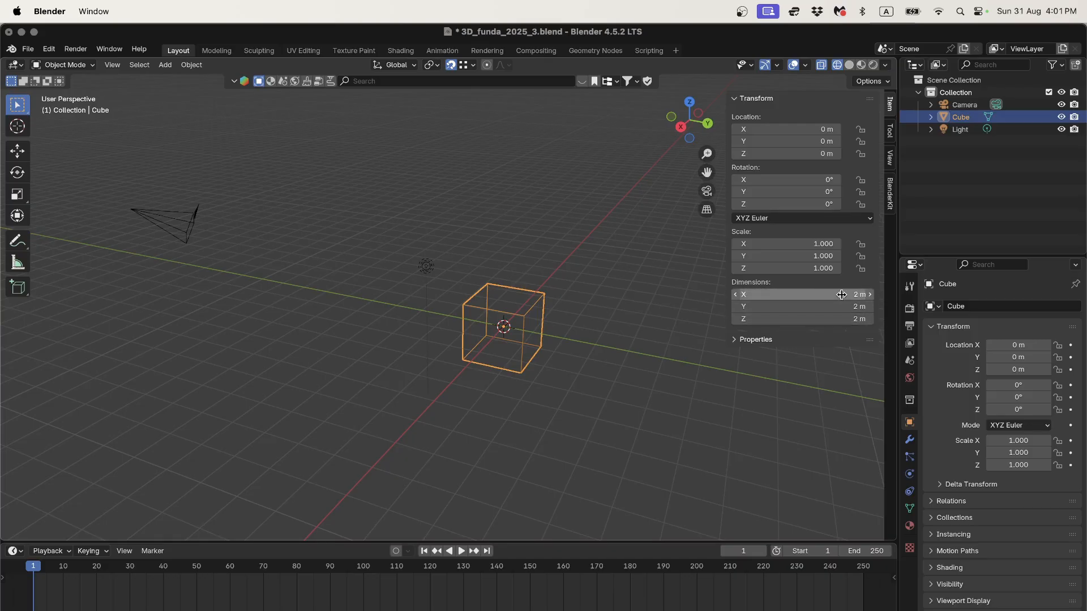
left_click(780, 296)
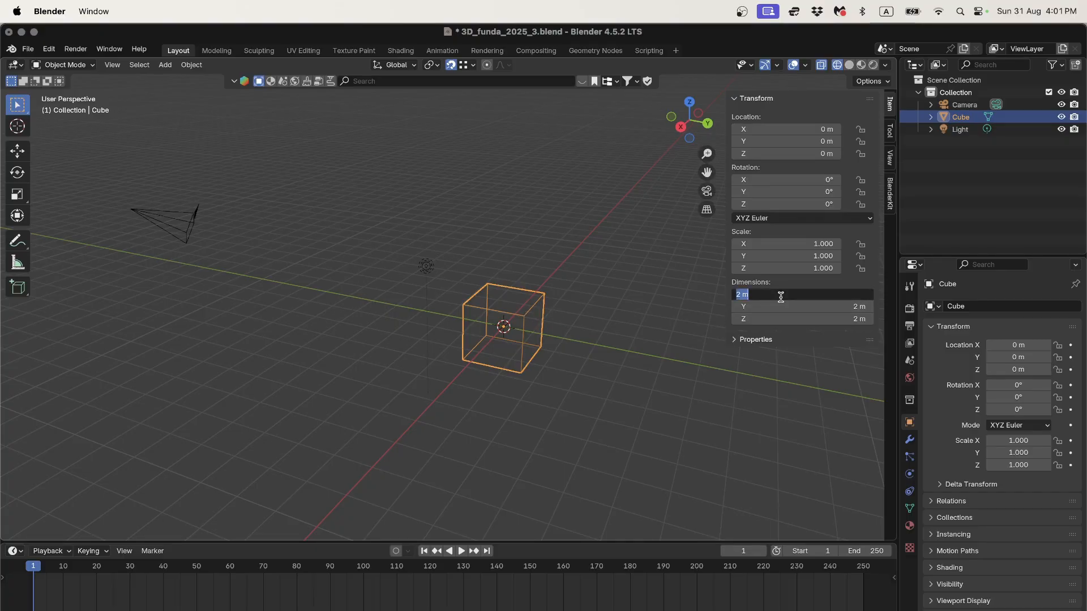
type("0.3")
key("Return")
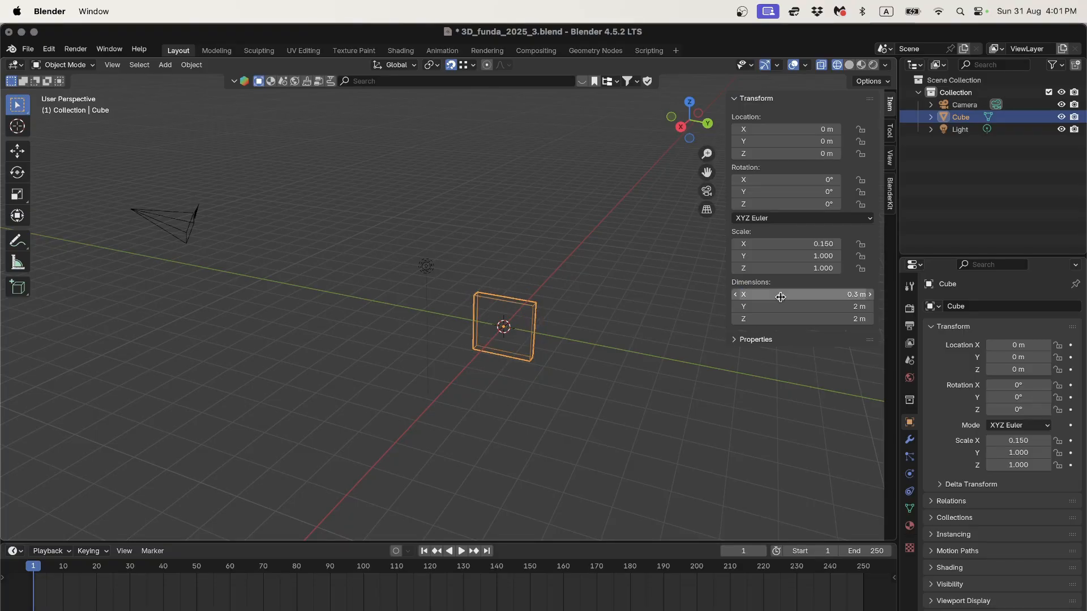
left_click(784, 306)
type("0")
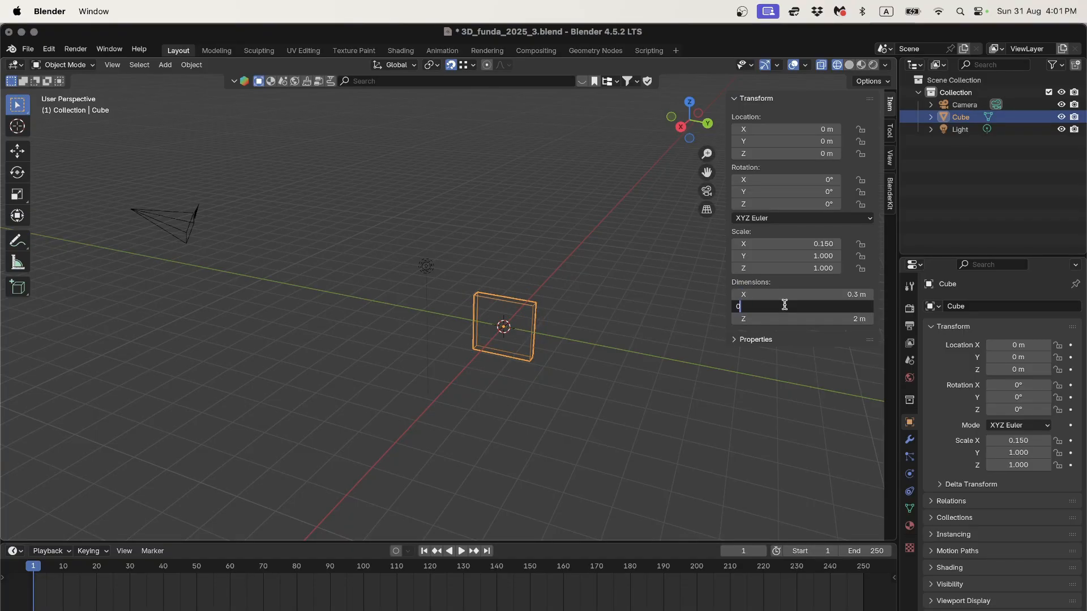
type(".2")
key("Return")
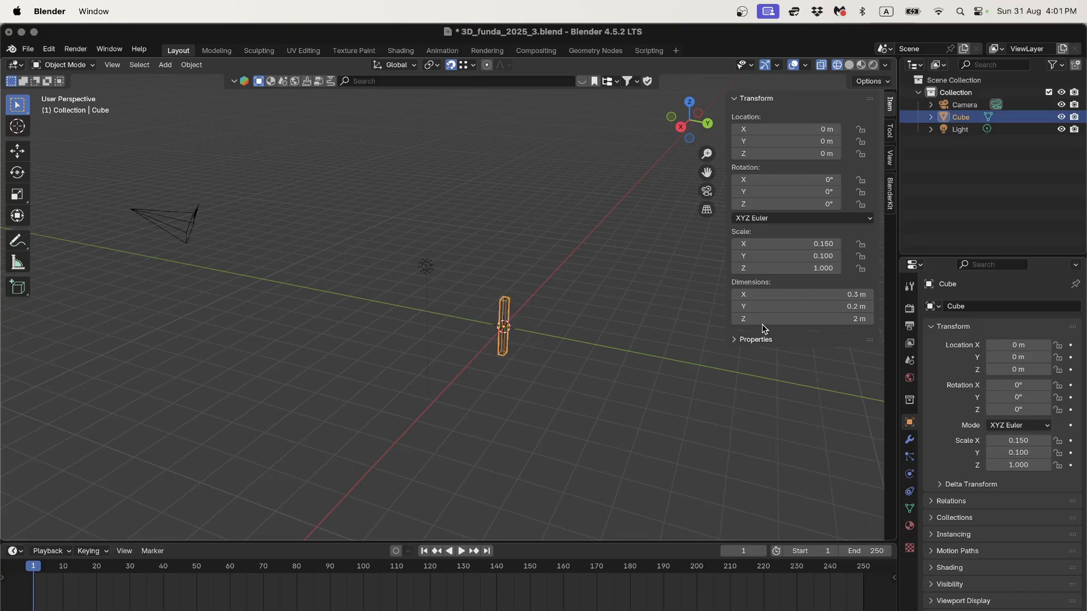
left_click(764, 321)
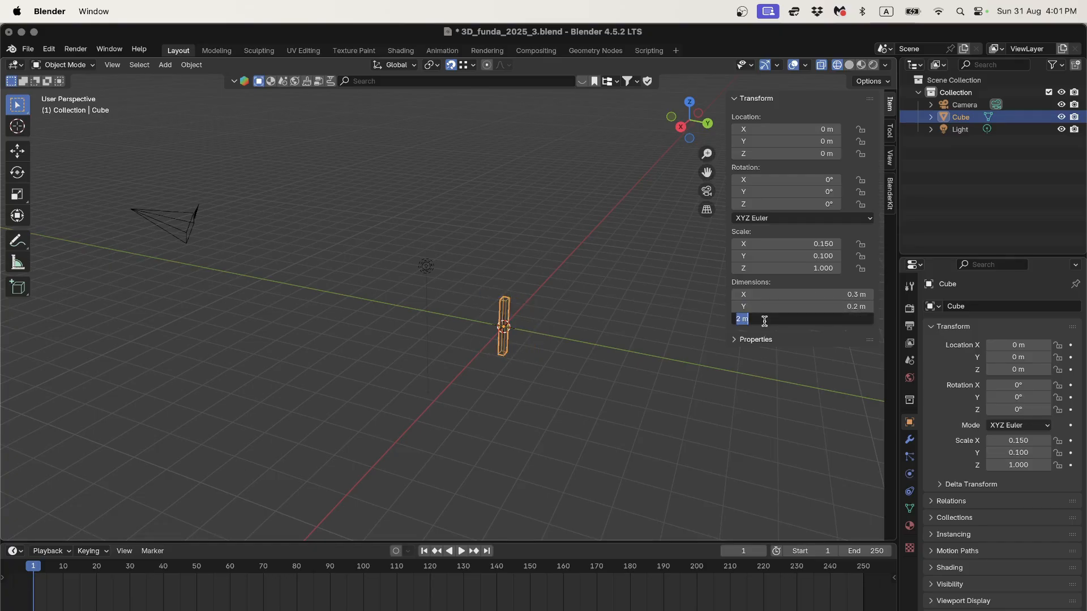
type("0.03")
key("Return")
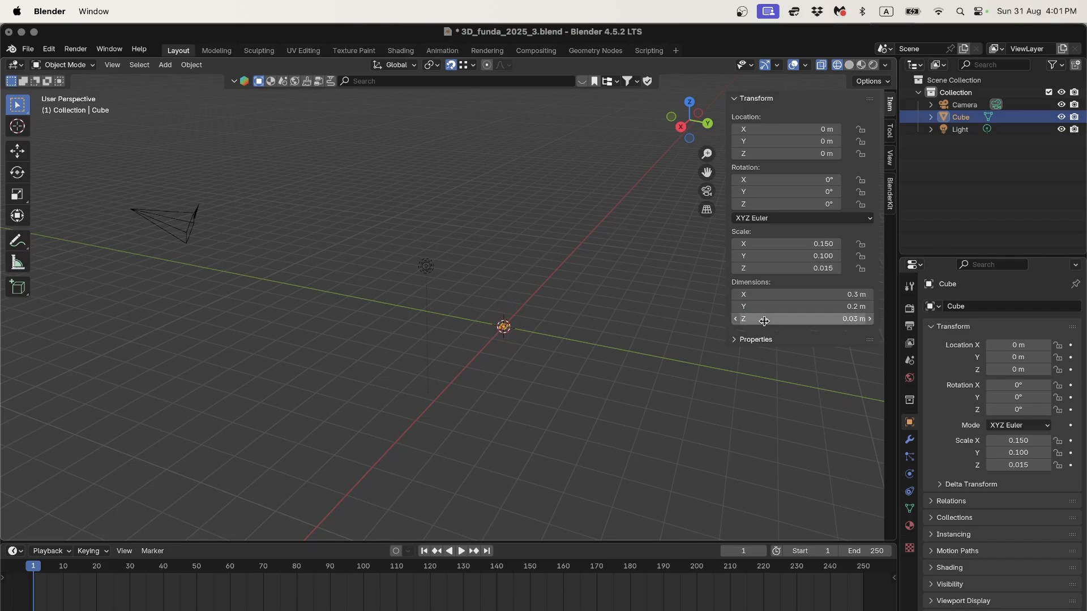
Frame the selected cube in the 3D viewport so the resized block can be seen up close
scroll(543, 385, "up", 5)
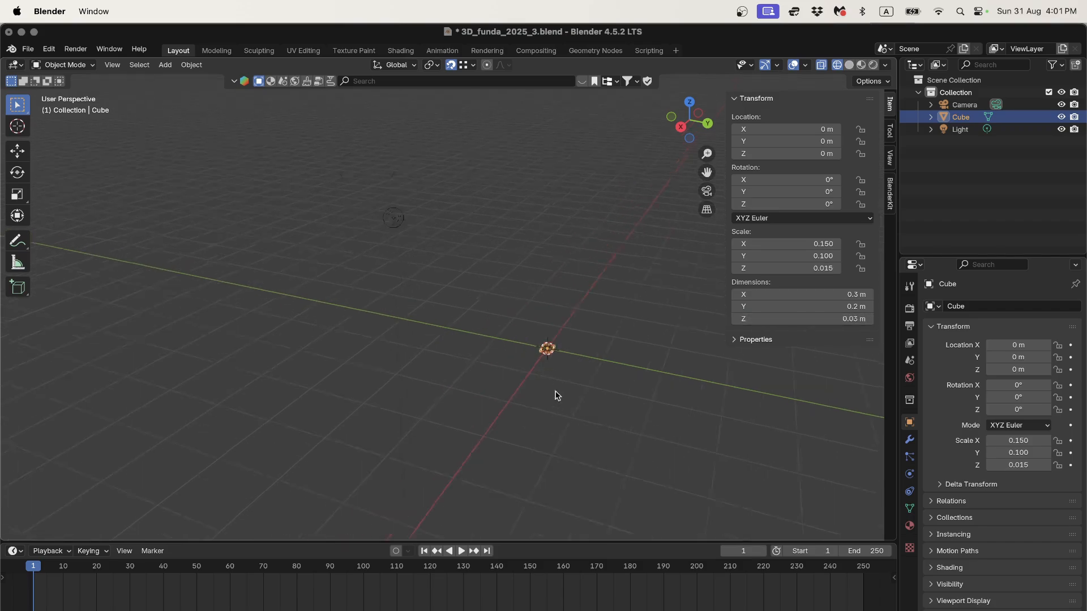
scroll(673, 423, "right", 5, "shift")
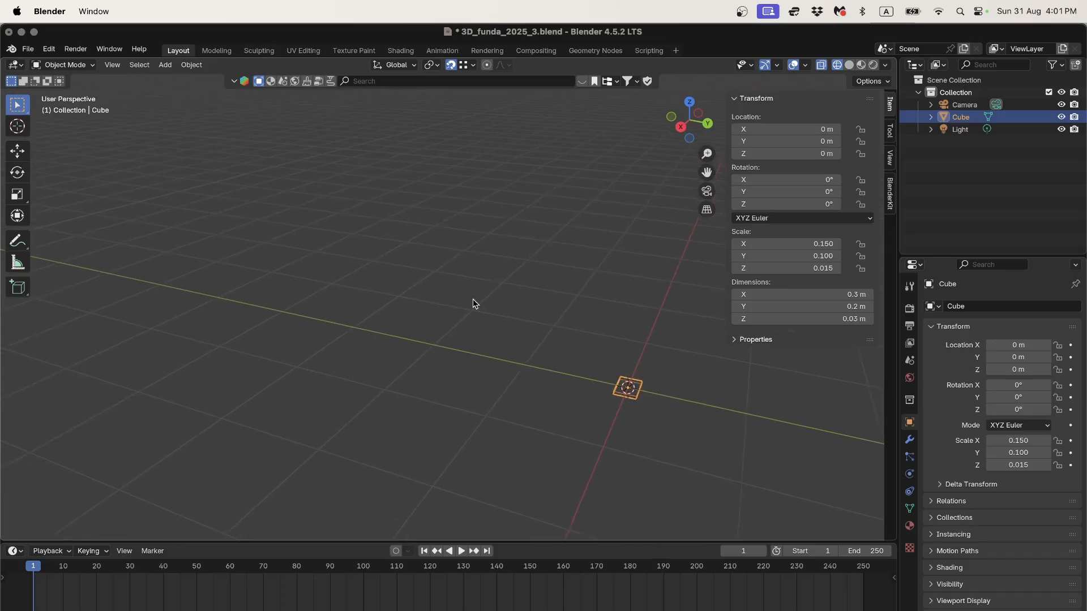
scroll(681, 436, "right", 4, "shift")
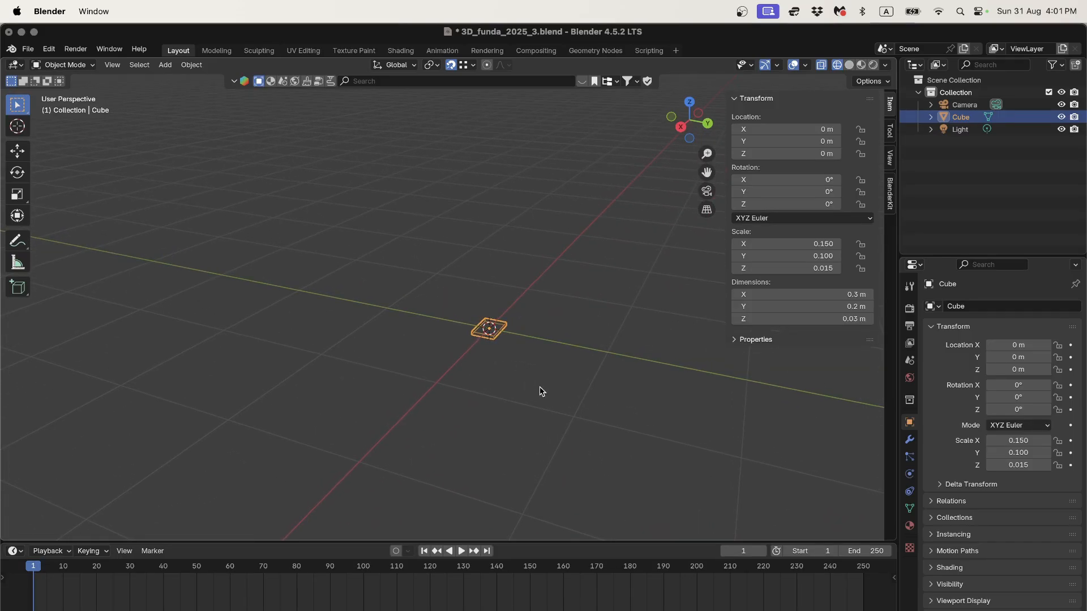
scroll(529, 396, "right", 2, "shift")
scroll(539, 403, "left", 1, "shift")
left_click(113, 66)
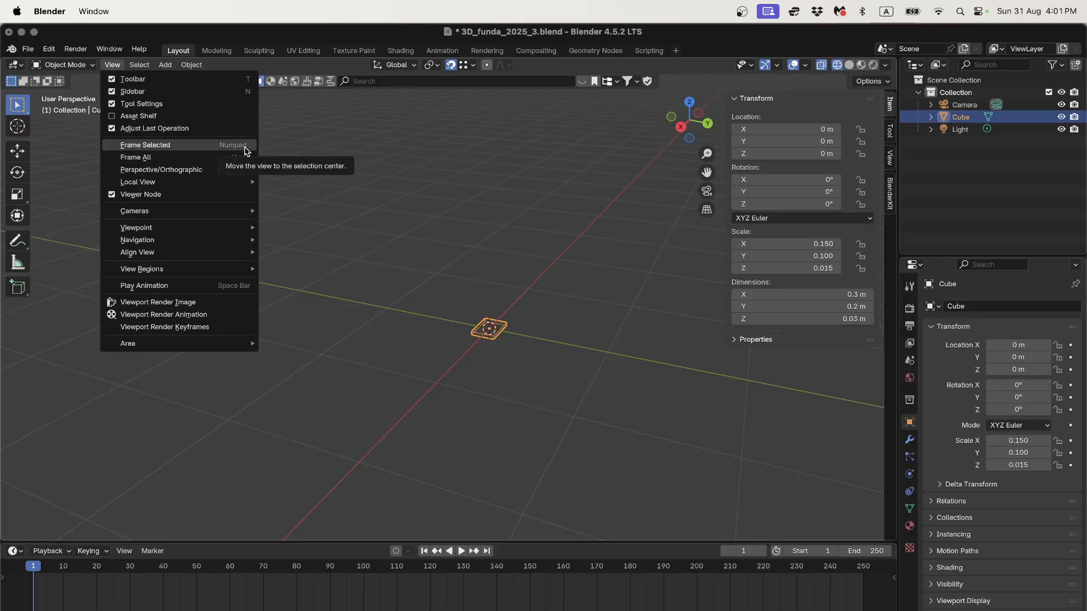
left_click(225, 147)
middle_click_drag(226, 151, 325, 260)
scroll(559, 267, "down", 5)
scroll(513, 287, "up", 8)
scroll(513, 287, "down", 4)
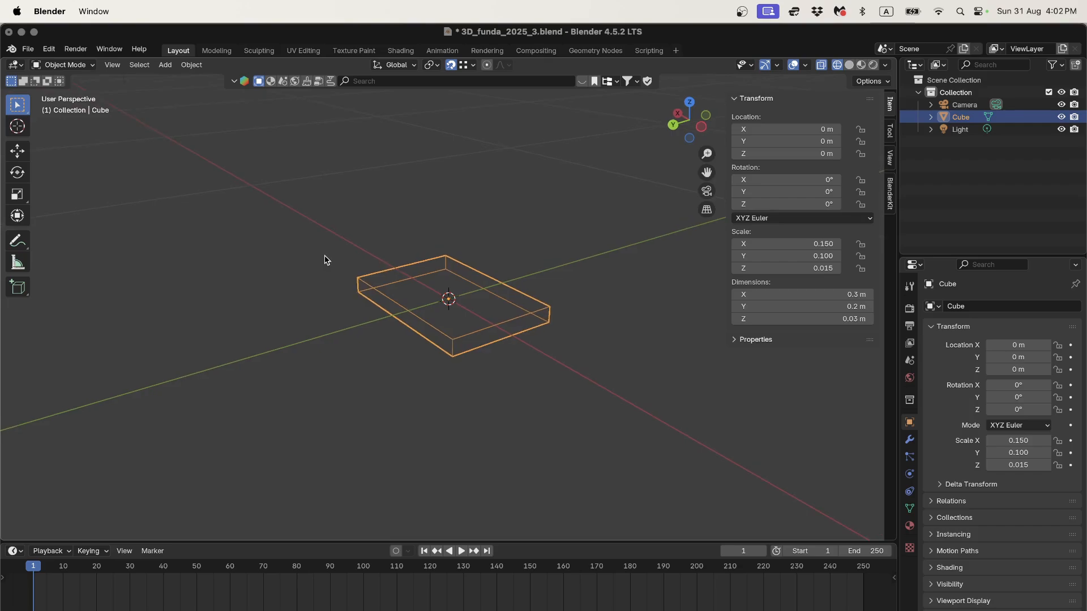
scroll(324, 260, "down", 1)
Switch the viewport shading from Wireframe to Solid
key("z")
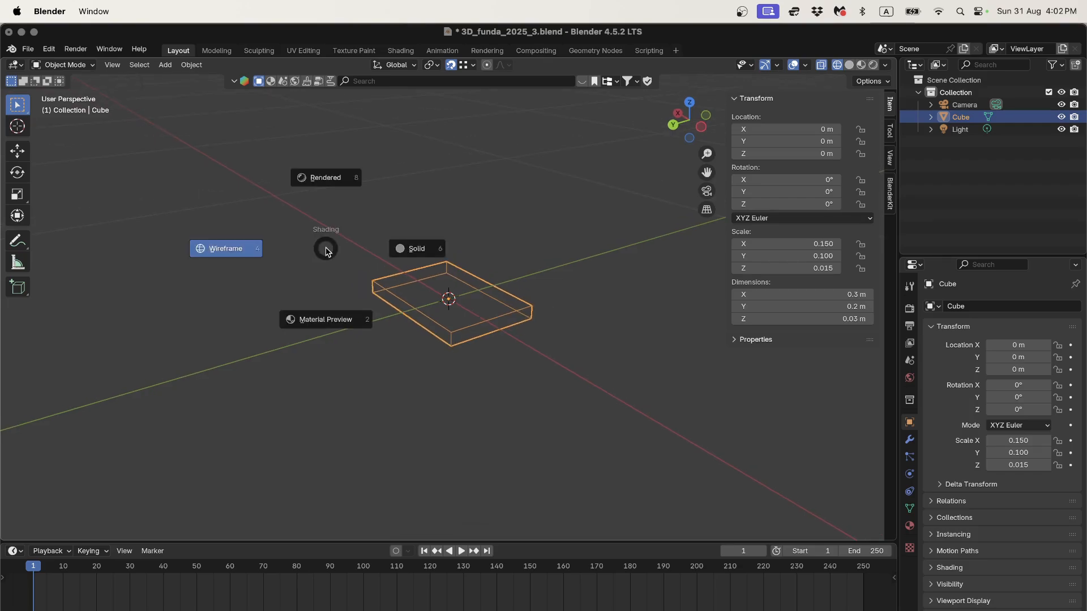
left_click(423, 251)
mouse_move(423, 251)
middle_mouse_down()
mouse_move(248, 311)
mouse_move(249, 324)
middle_mouse_up()
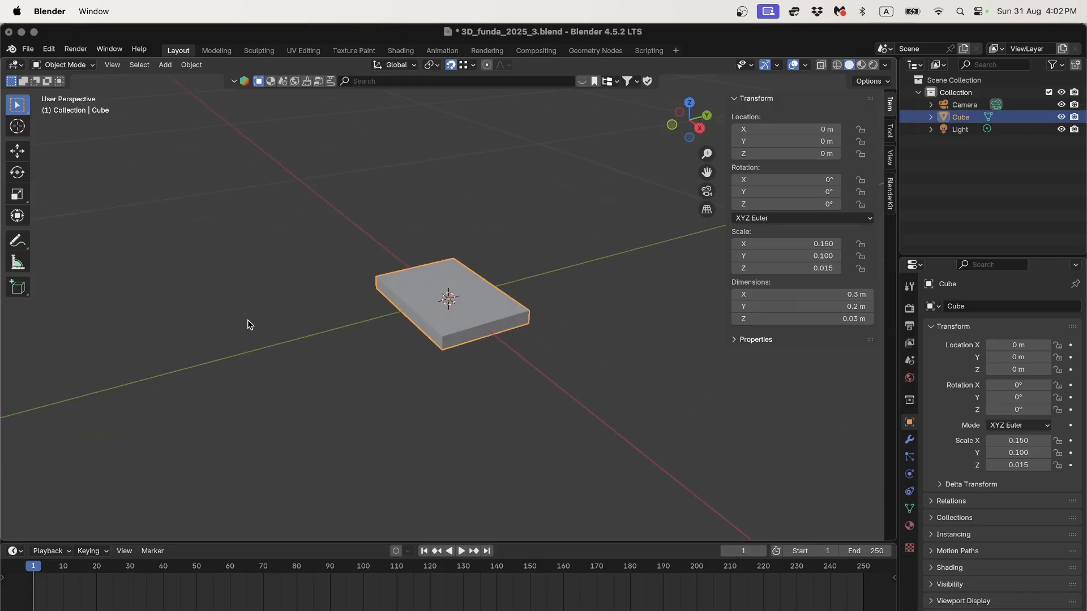
key("z")
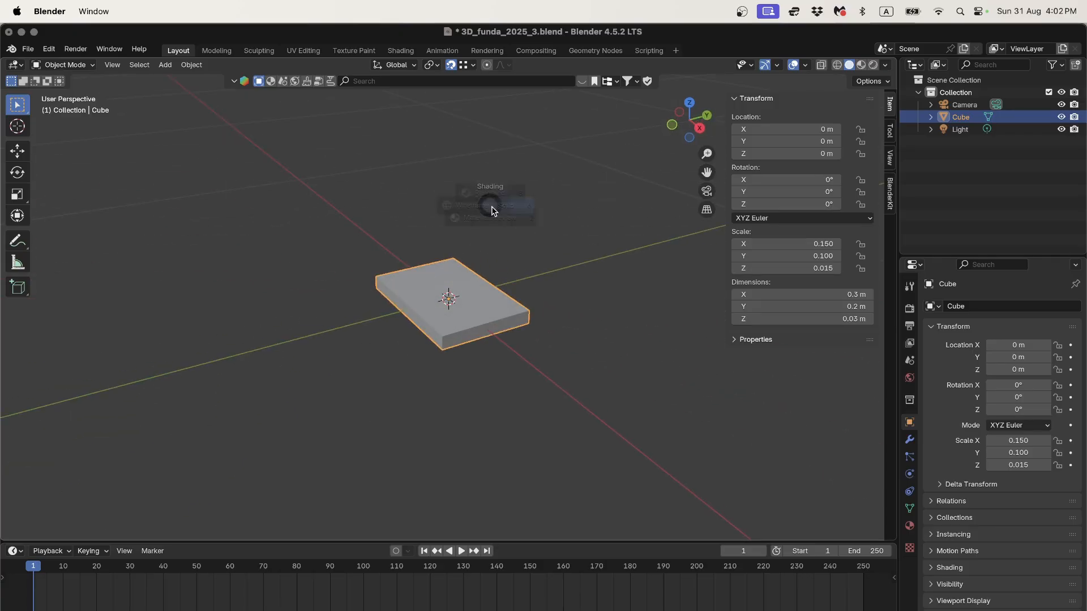
key("z")
left_click(491, 211)
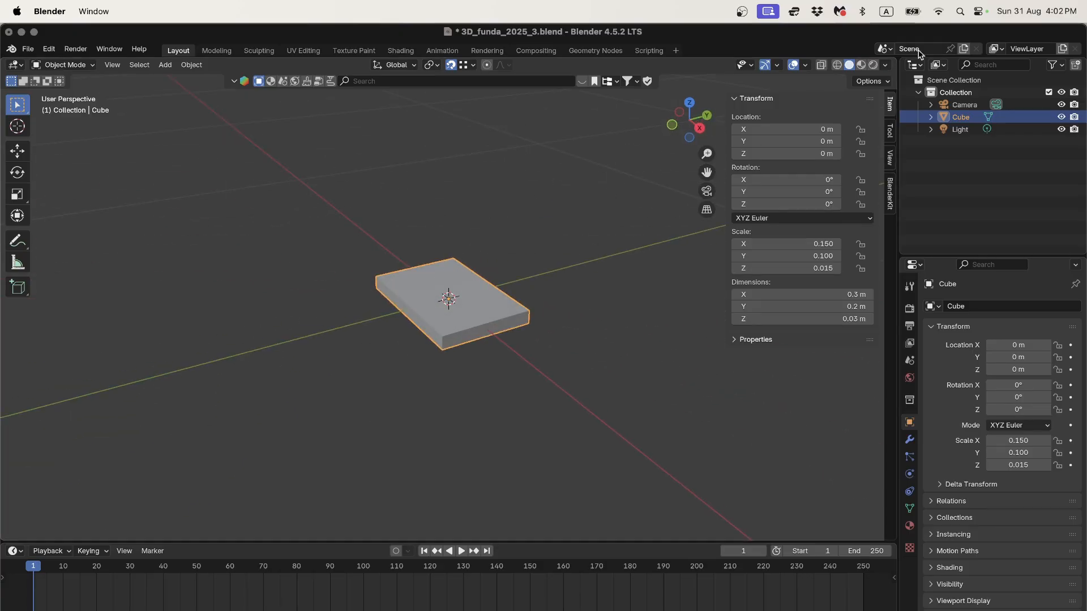
Compare how the block is displayed in Wireframe, Solid and Material Preview viewport shading
left_click(836, 65)
left_click(849, 65)
left_click(861, 65)
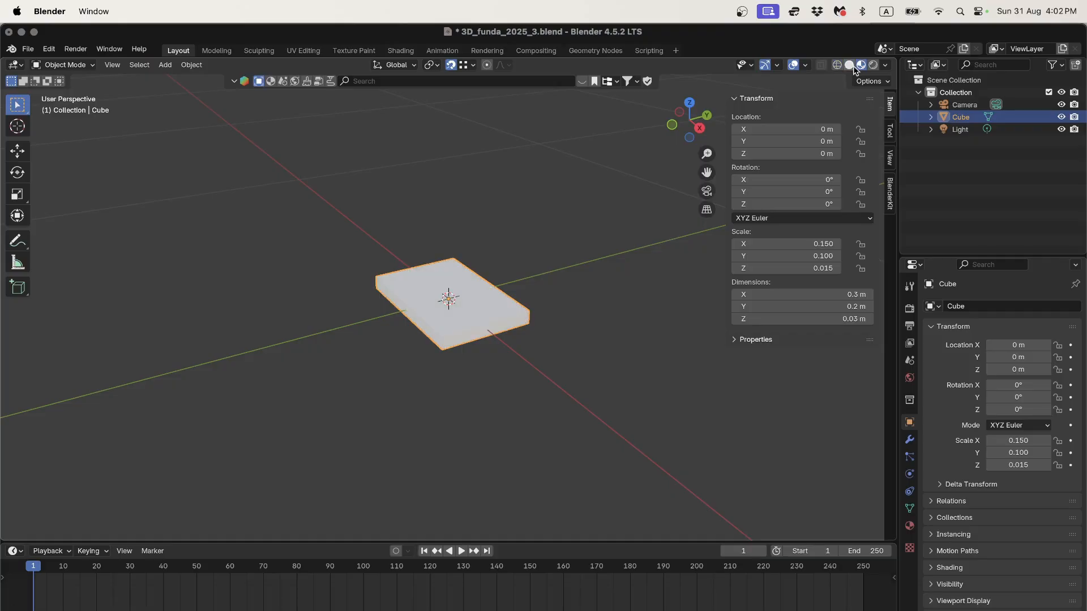
left_click(849, 65)
left_click(838, 65)
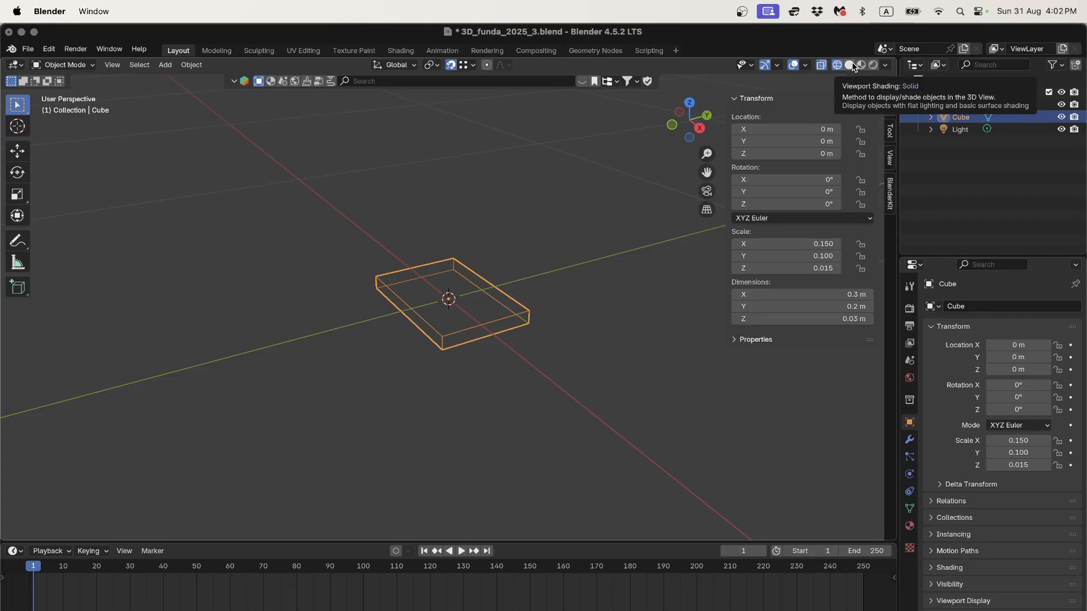
left_click(851, 66)
left_click(861, 65)
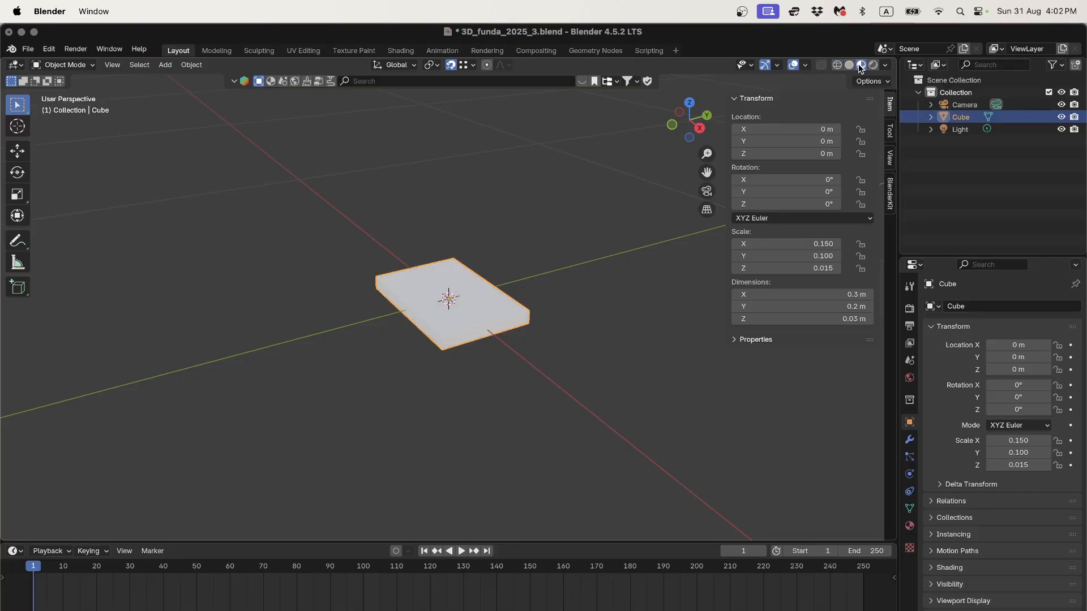
left_click(849, 66)
left_click(840, 66)
left_click(849, 65)
left_click(861, 65)
left_click(839, 65)
Return the viewport to Solid shading for the flat block
scroll(461, 343, "up", 4)
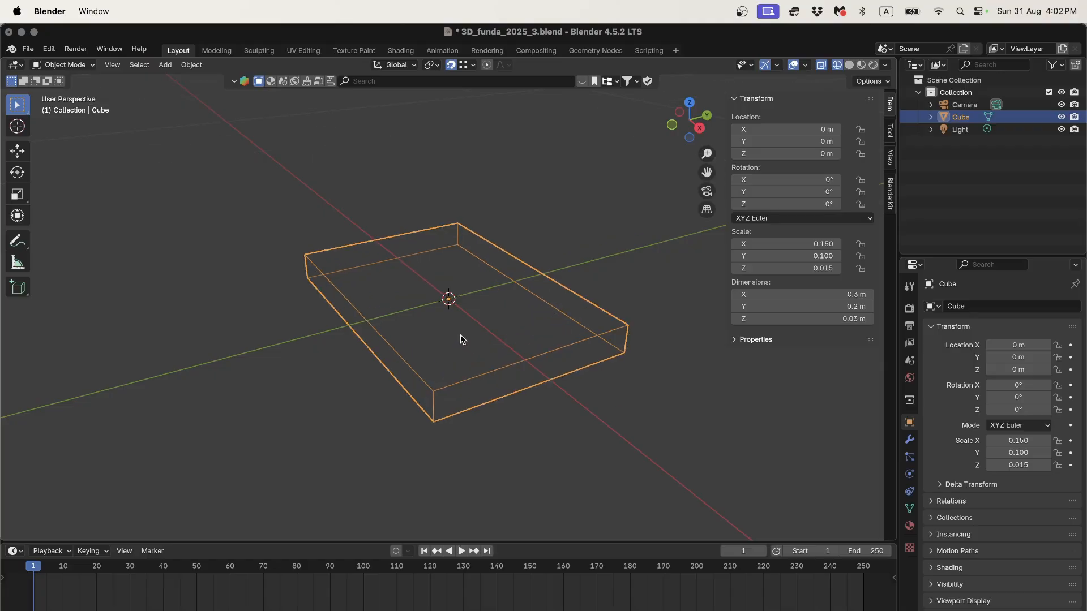
key("z")
left_click(551, 345)
mouse_move(548, 337)
middle_mouse_down()
mouse_move(474, 300)
mouse_move(371, 324)
mouse_move(543, 304)
mouse_move(438, 310)
middle_mouse_up()
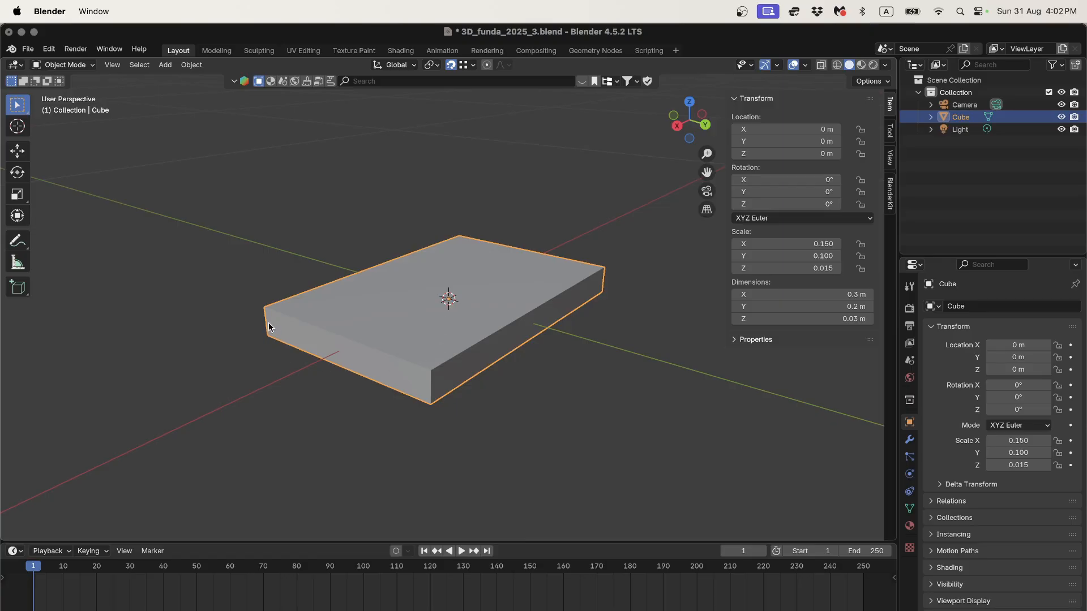
Switch the flat block from Object Mode to Edit Mode
middle_click_drag(577, 299, 449, 306)
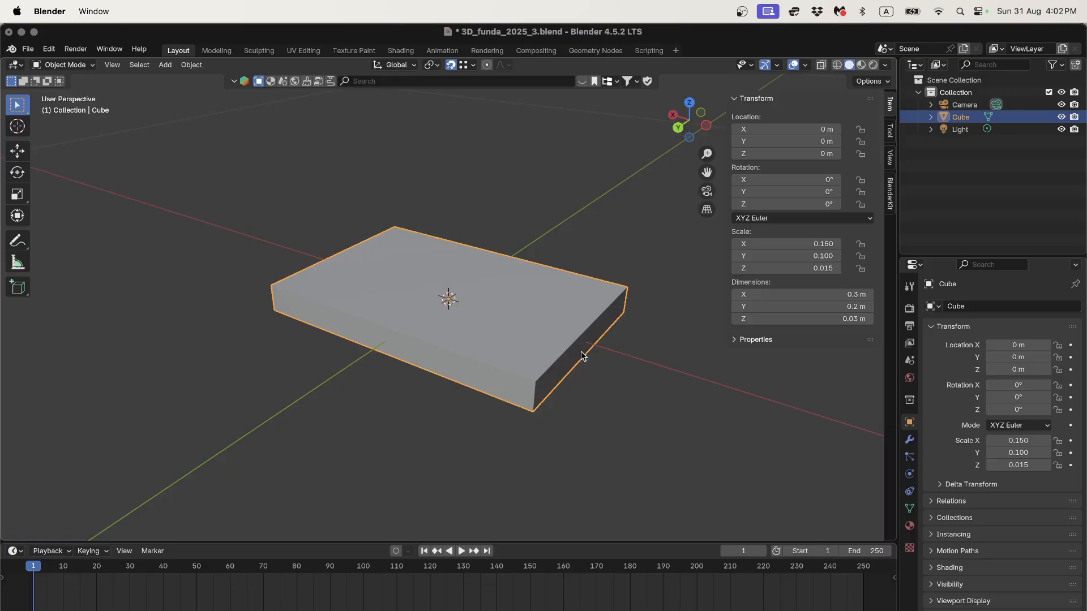
middle_click_drag(472, 353, 587, 344)
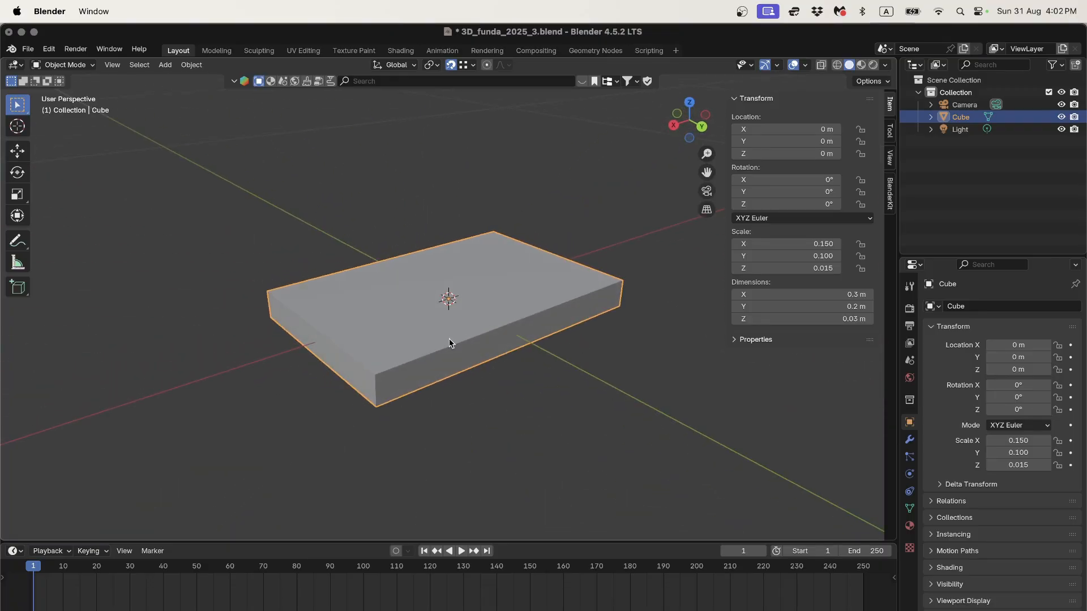
key("Tab")
middle_click_drag(447, 339, 488, 346)
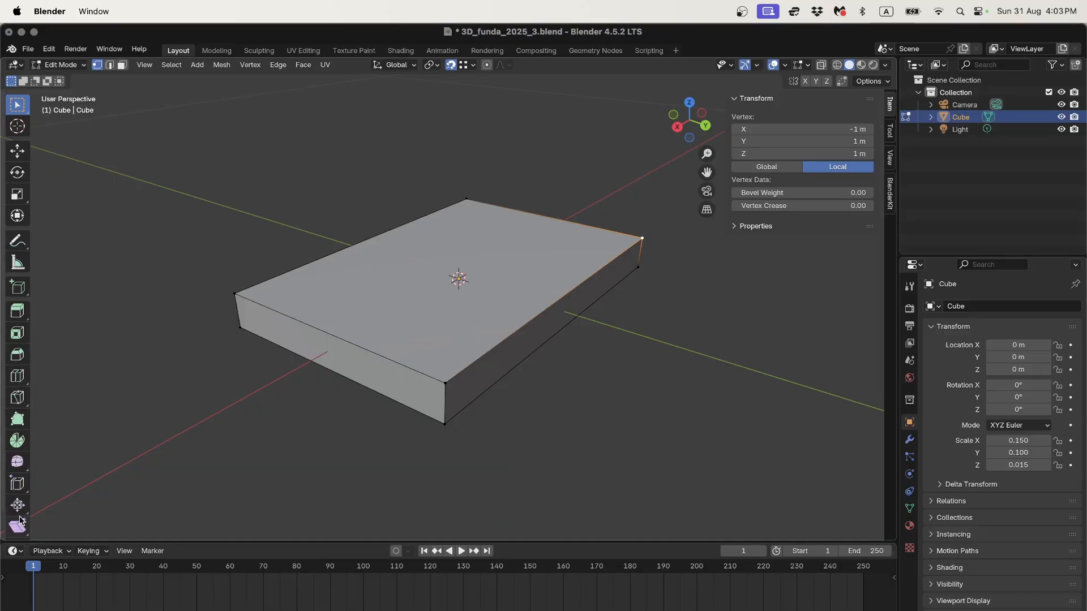
Hide and show the viewport's tool strip several times, leaving it shown
key("t")
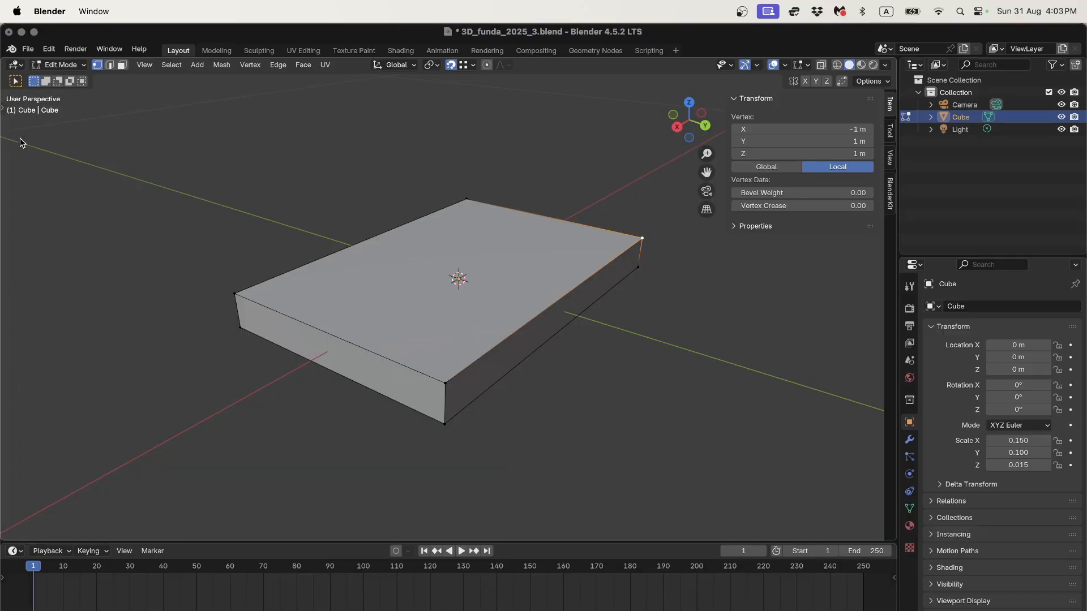
key("t")
key("t")
key("t")
key("t")
key("t")
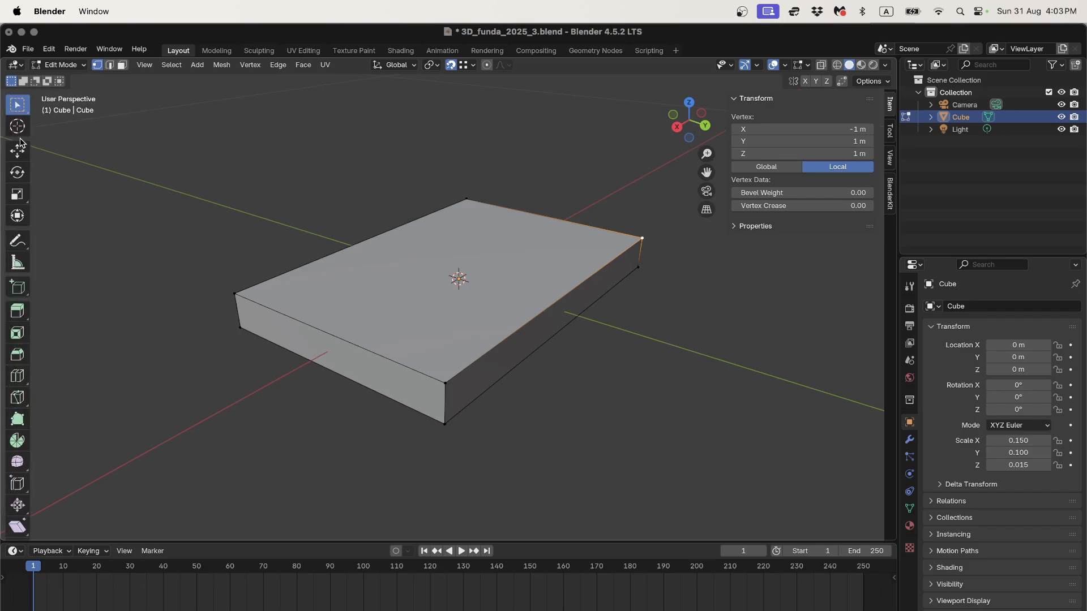
key("t")
key("t")
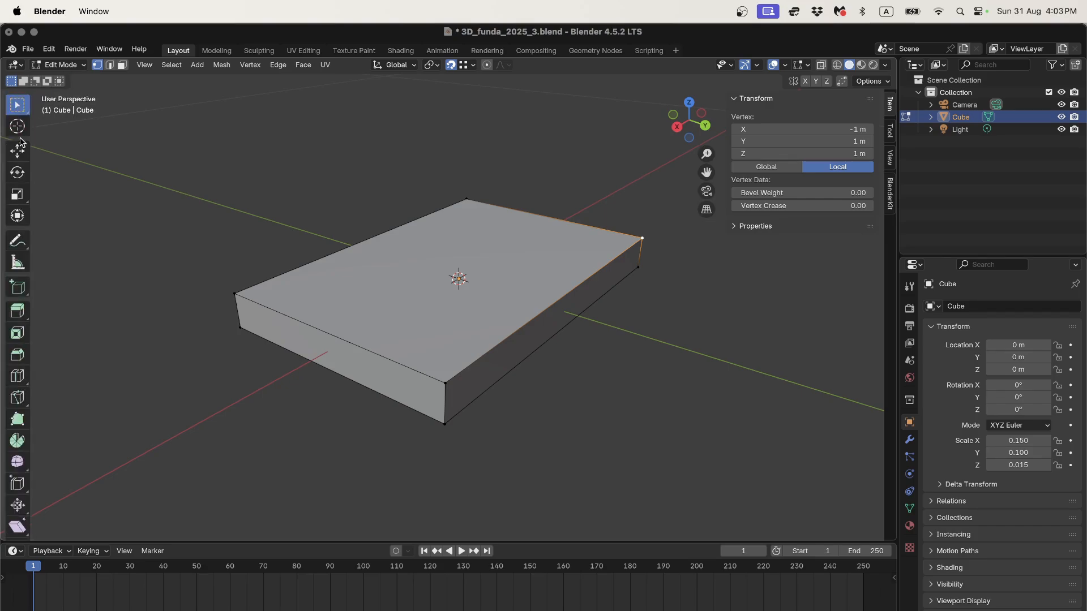
Add a single centred loop cut around the block's sides at mid-thickness, plus another running lengthwise along the X axis
left_click(17, 376)
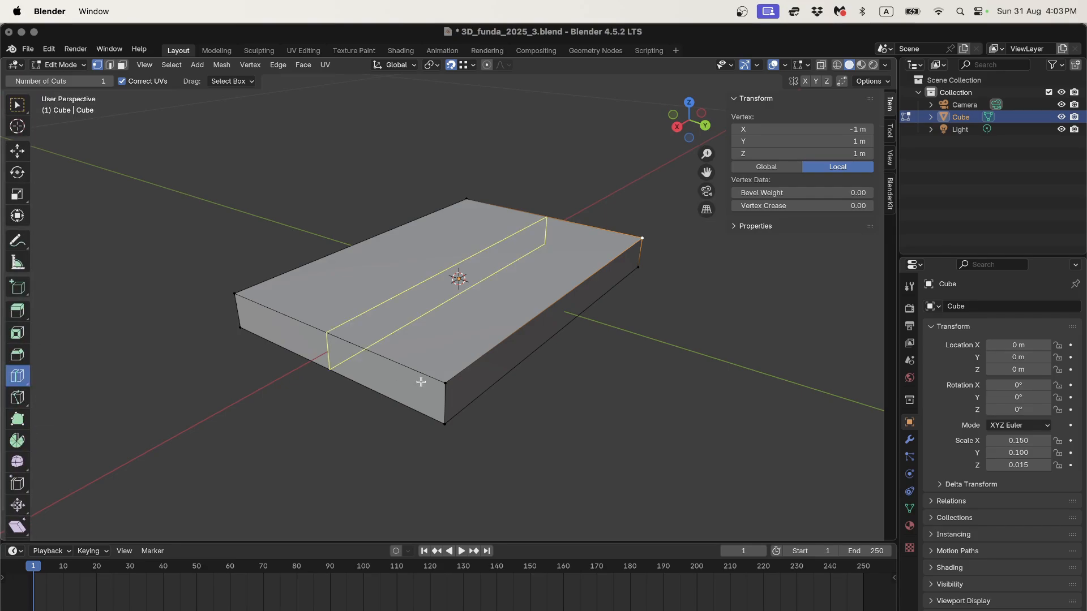
left_click(447, 401)
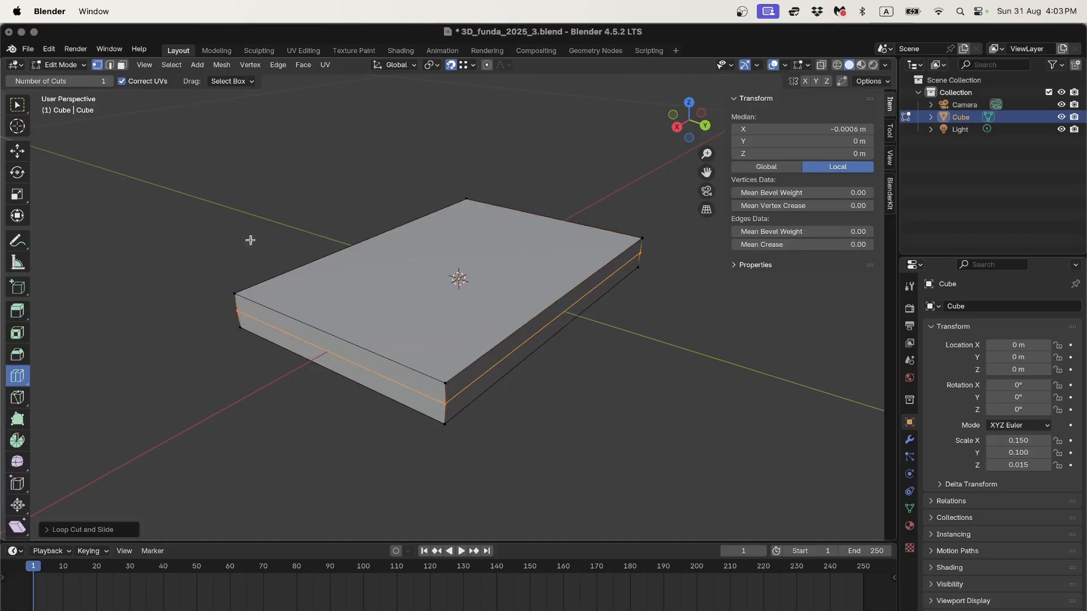
left_click(47, 531)
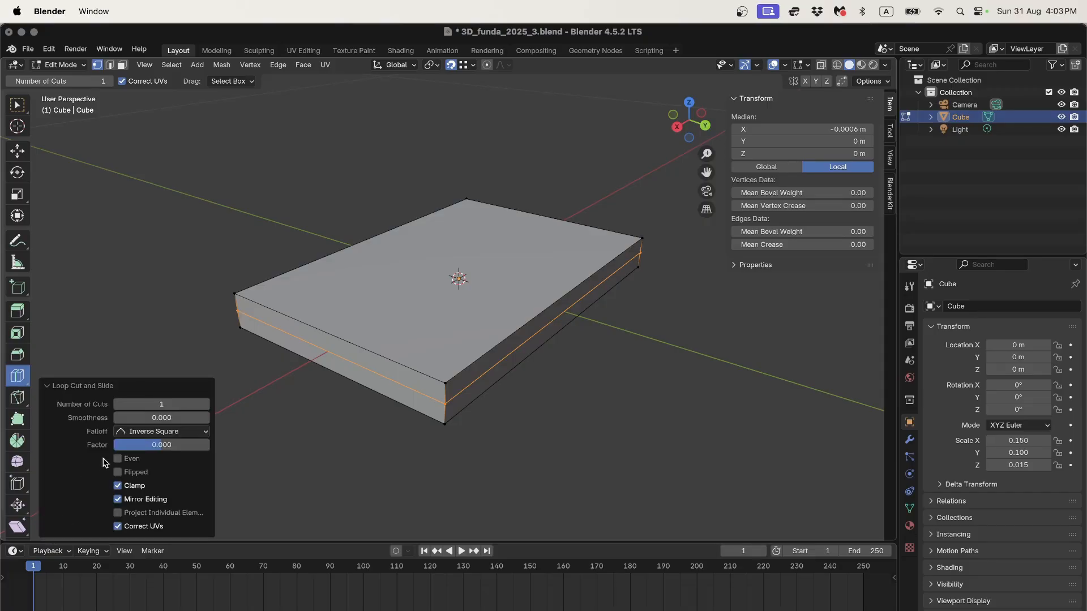
left_click(50, 387)
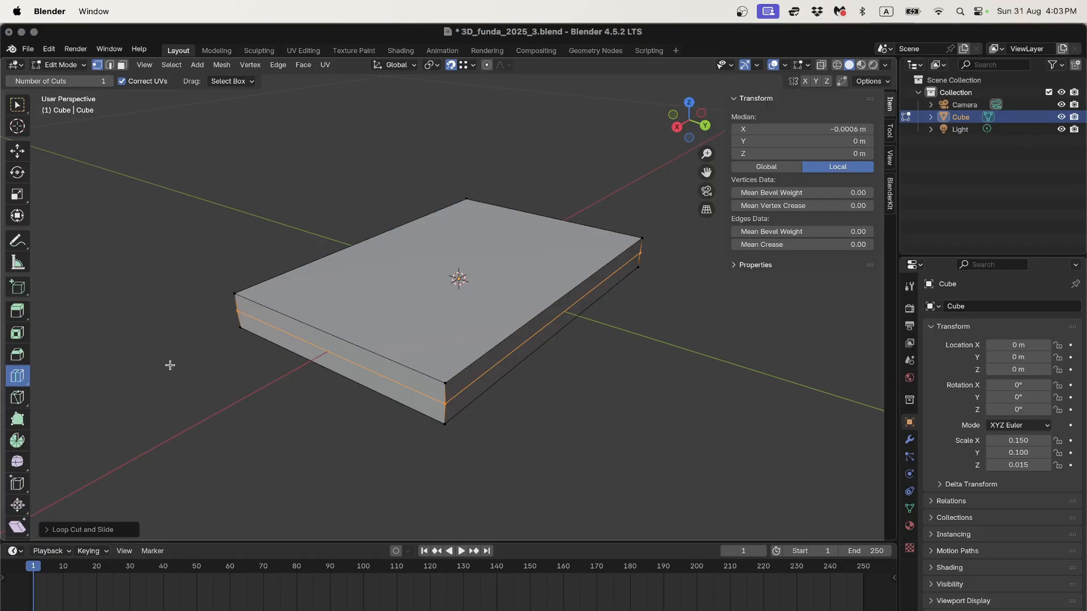
left_click(318, 424)
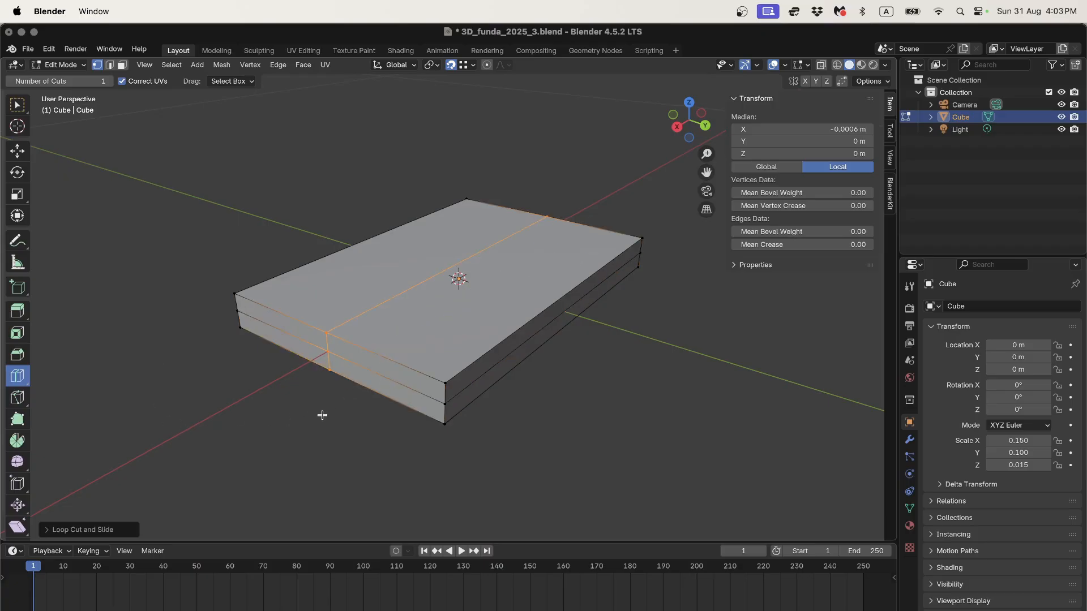
Undo the two loop cuts and add a new one around the block's sides with 2 cuts
key("super+z")
key("super+z")
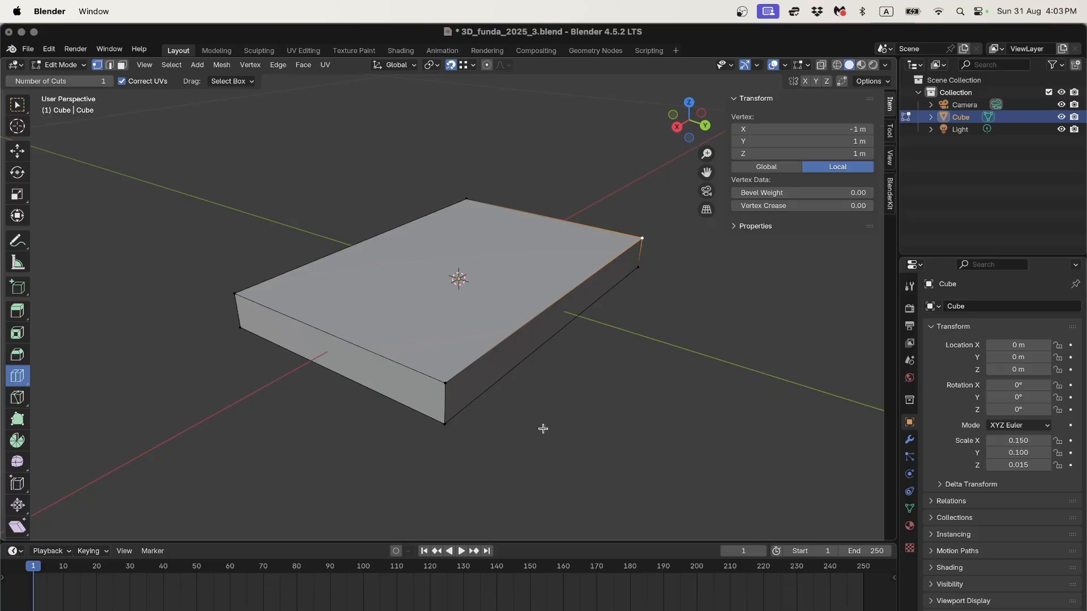
left_click(445, 403)
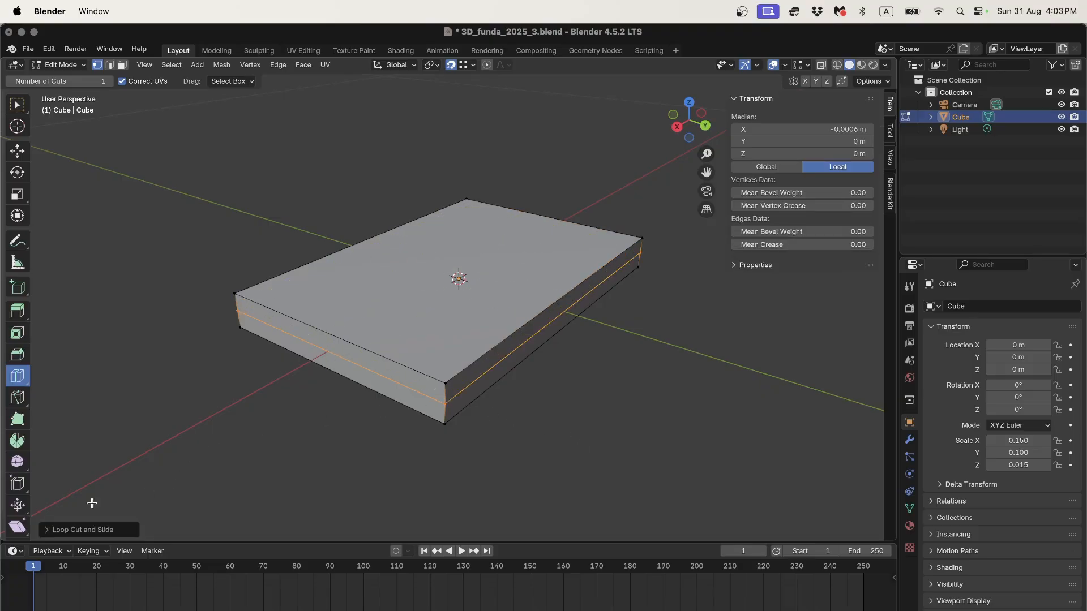
left_click(47, 531)
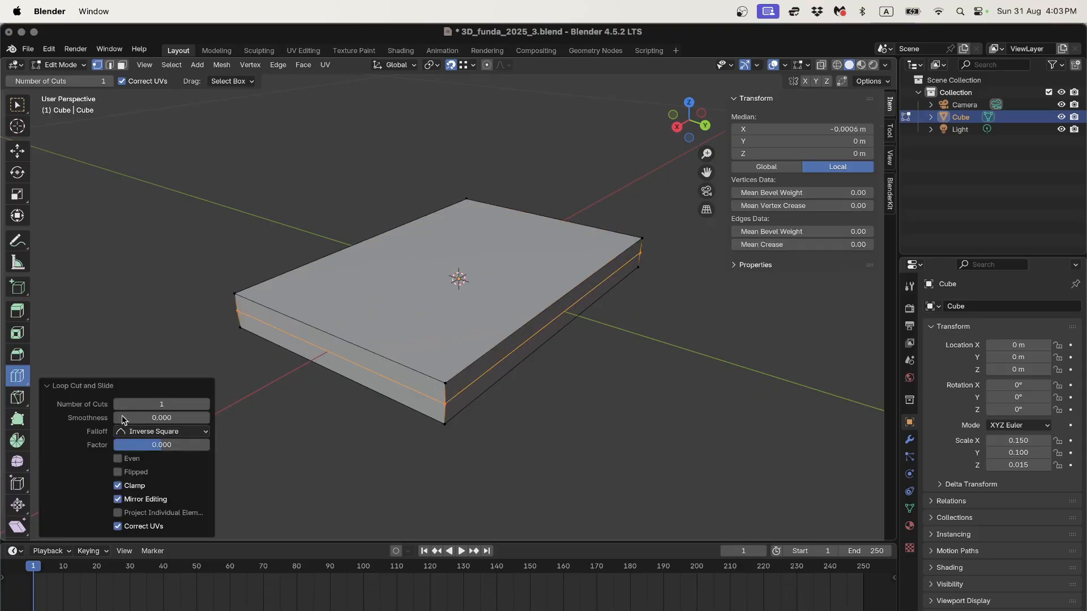
left_click(206, 404)
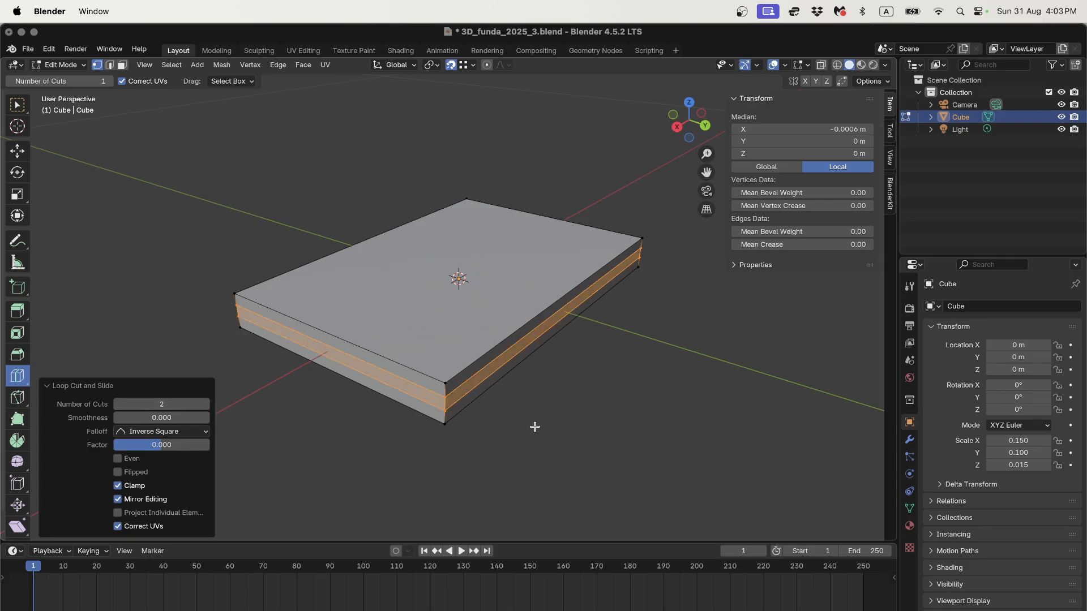
Scale the two side loops apart along Z by about 2.074, towards the block's upper and lower edges
key("s")
key("z")
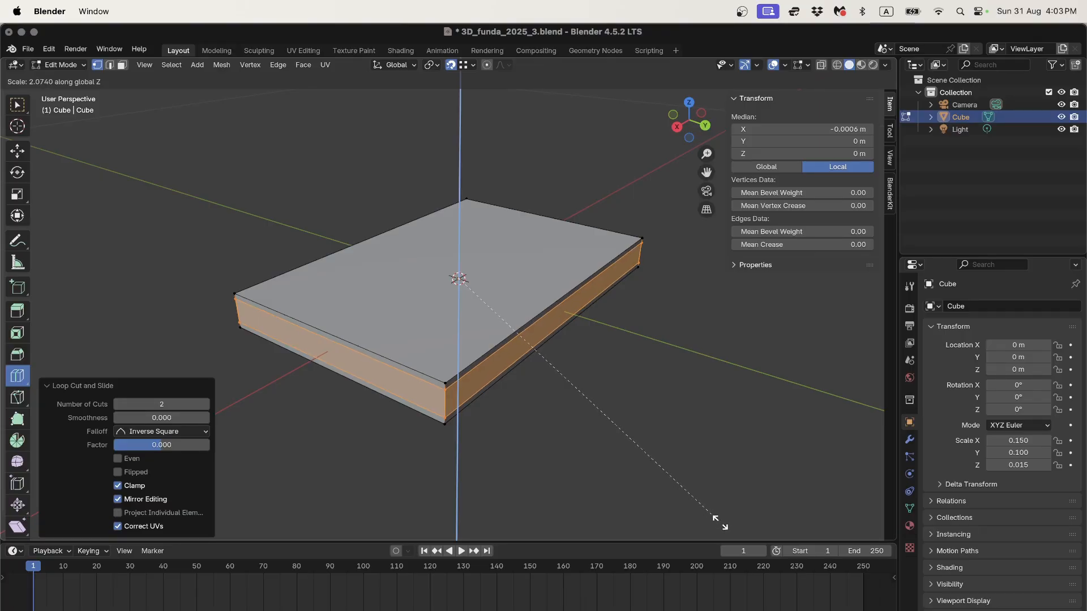
left_click(719, 521)
middle_click_drag(719, 521, 611, 427)
scroll(611, 413, "up", 2)
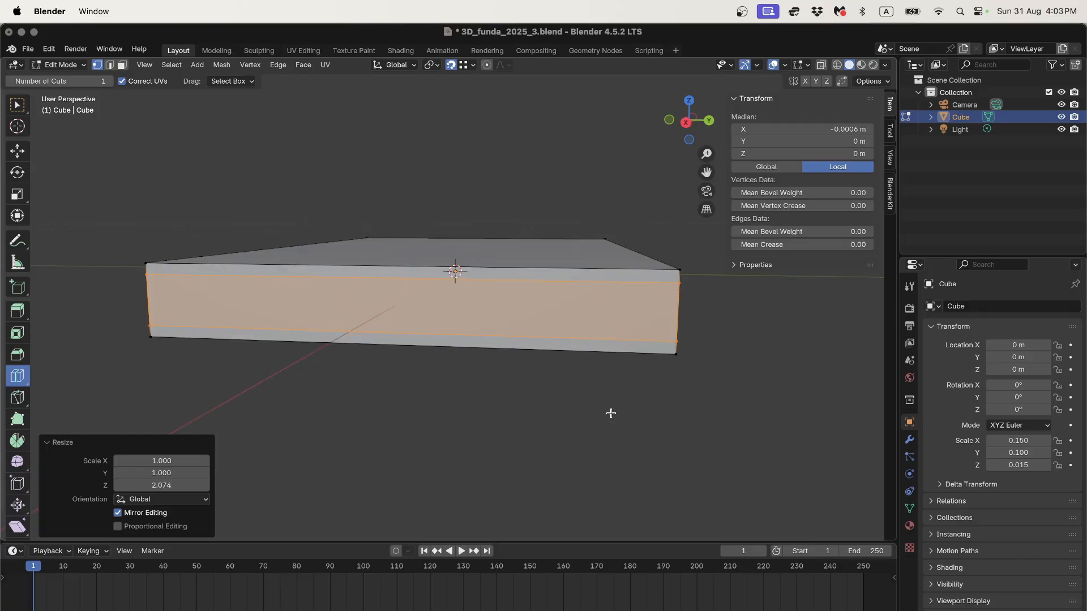
middle_click_drag(627, 409, 606, 413)
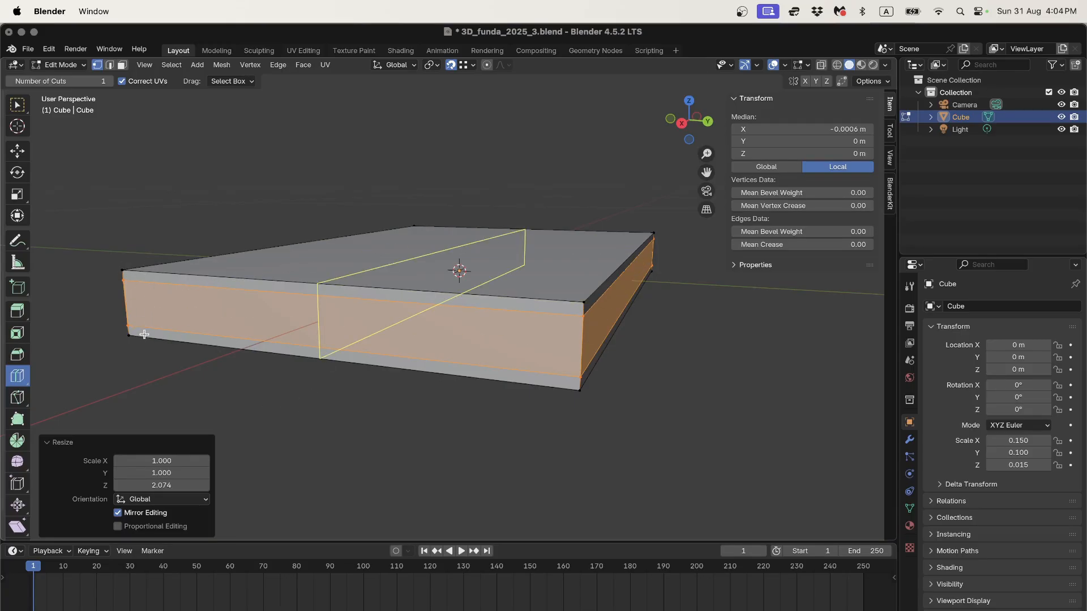
Add a single lengthwise loop cut and move it about -0.0927 m along Y, close to the block's long edge
left_click(351, 323)
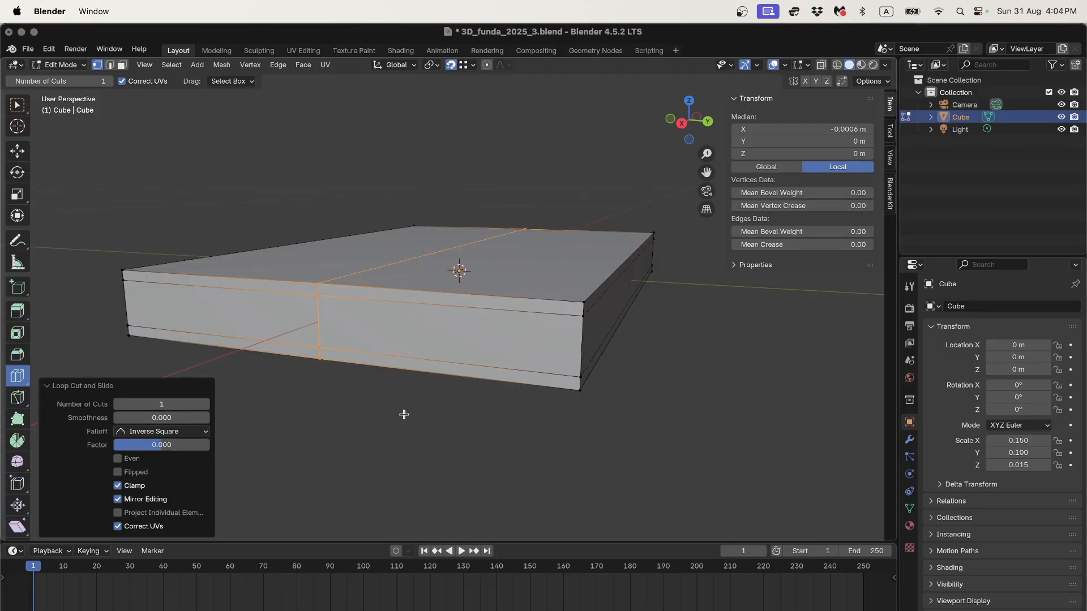
middle_click_drag(403, 415, 410, 418)
key("g")
key("y")
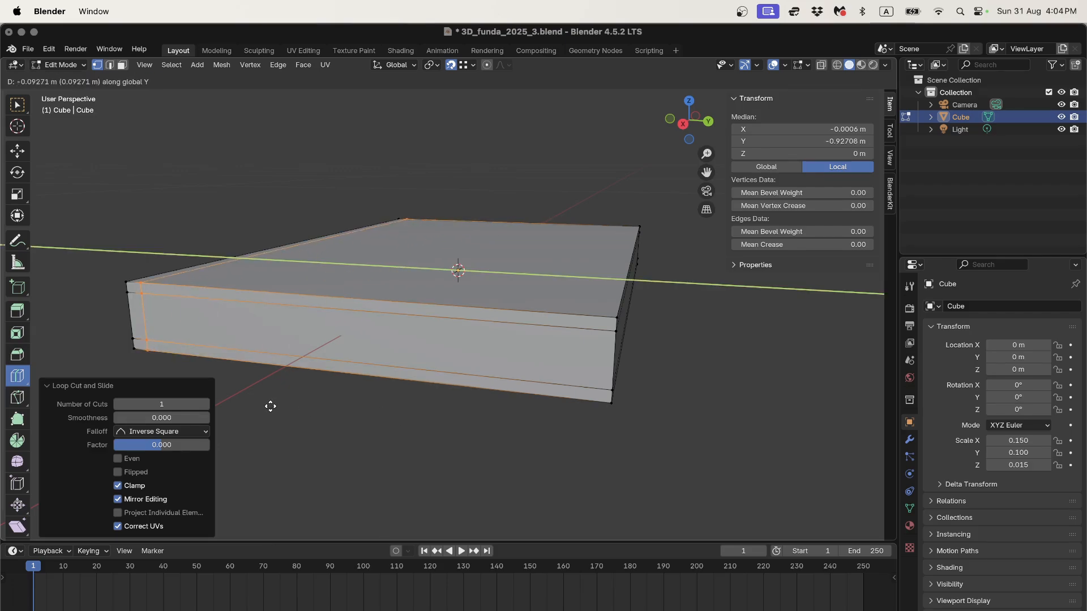
left_click(271, 406)
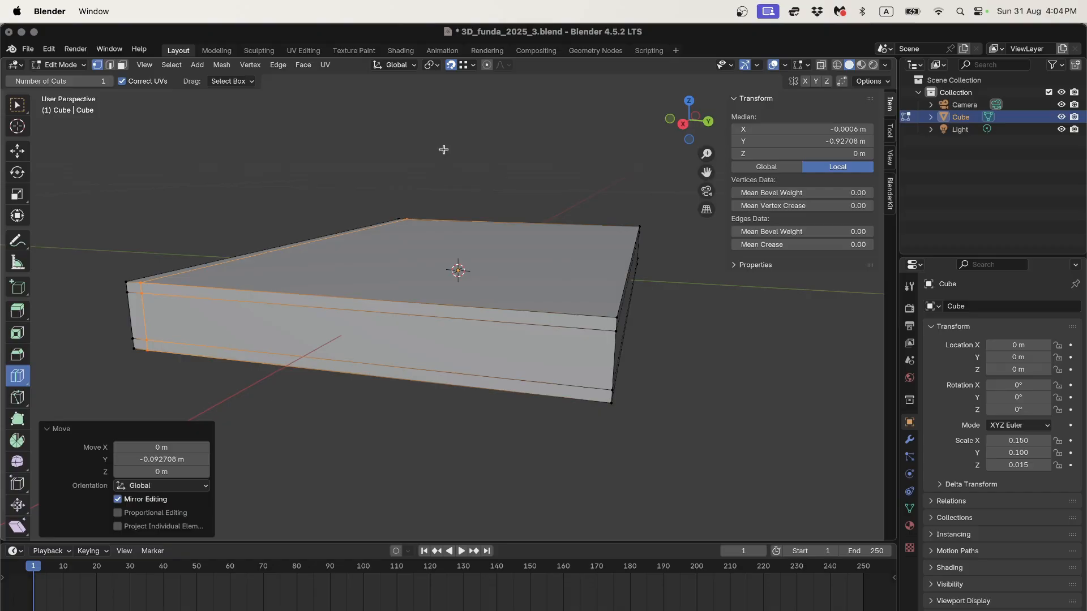
Turn off snapping and switch to the Select Box tool
left_click(451, 65)
middle_click_drag(447, 170, 375, 266)
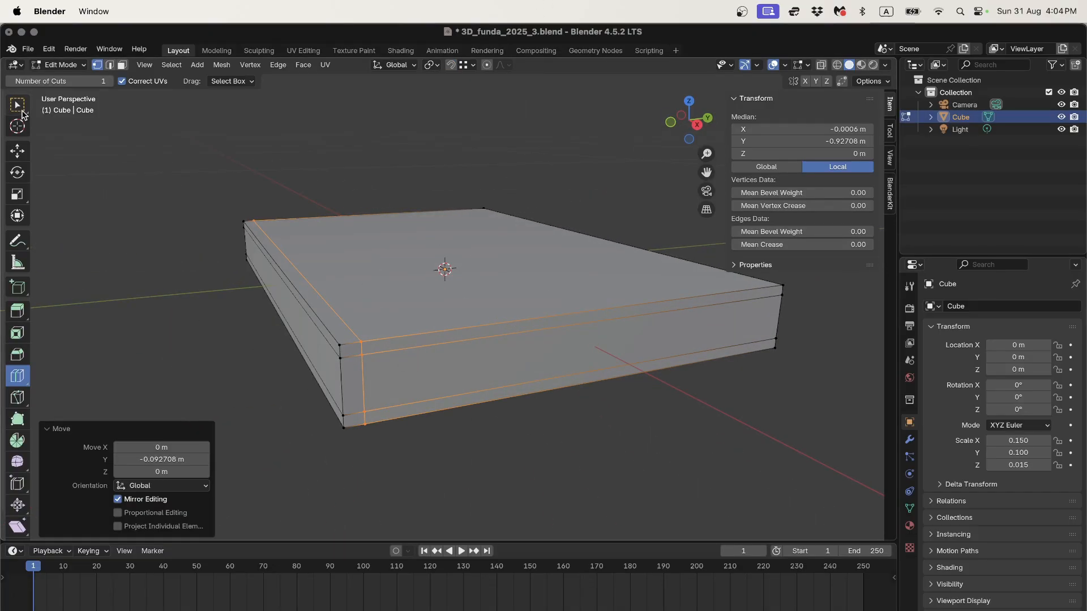
left_click(18, 108)
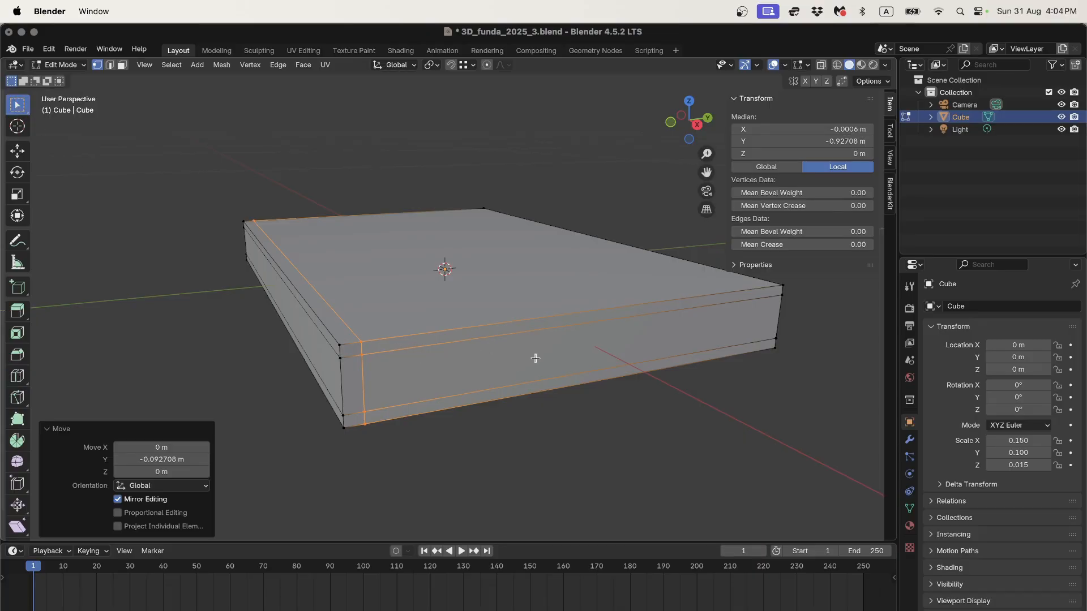
middle_click_drag(536, 358, 417, 347)
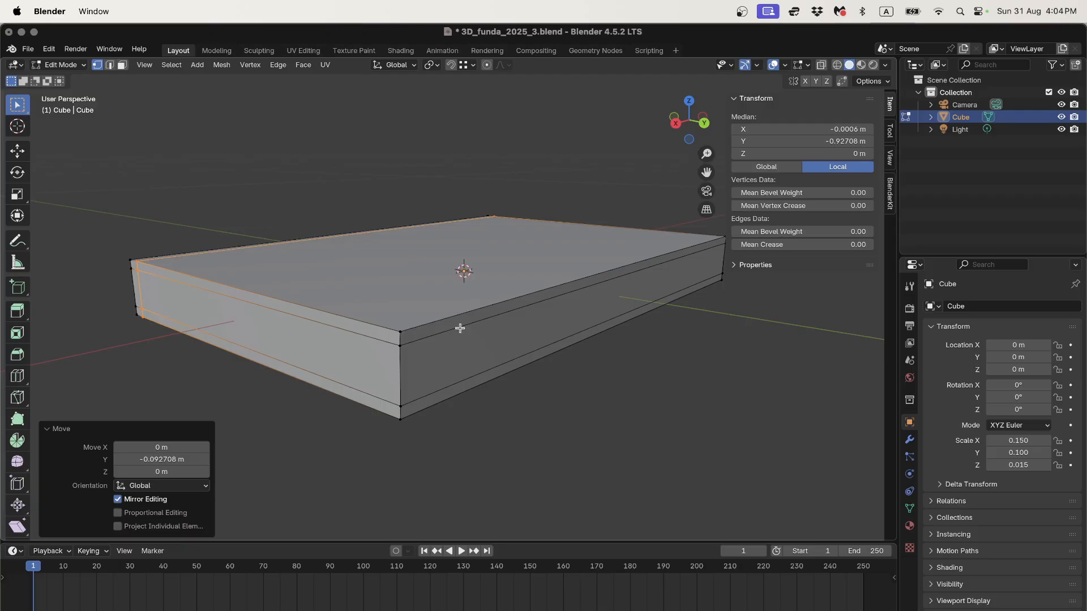
Return the block from Edit Mode to Object Mode
middle_click_drag(294, 318, 378, 342)
scroll(373, 340, "up", 2)
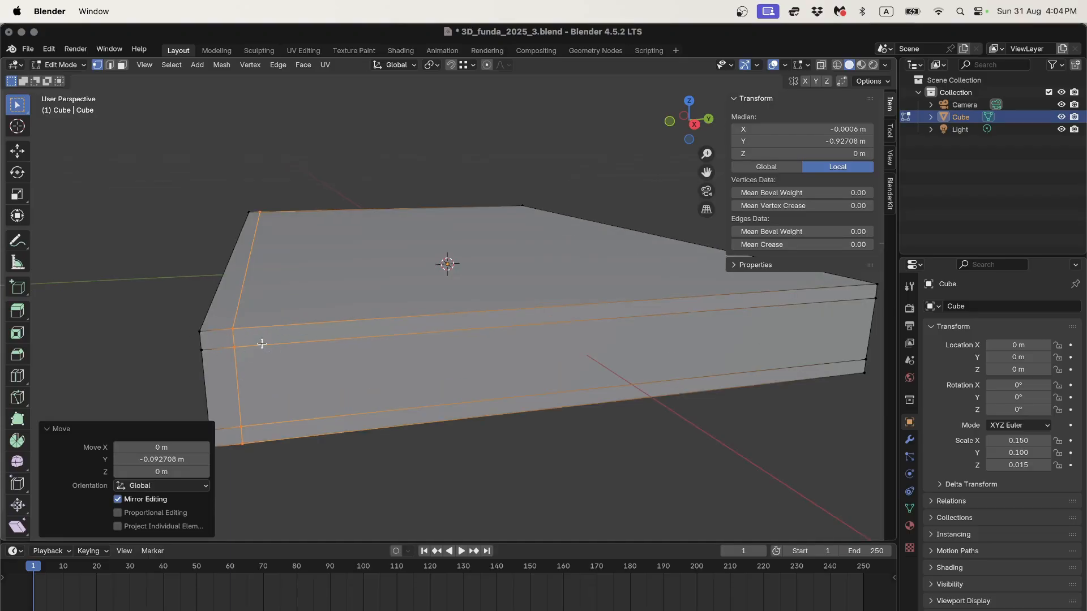
scroll(262, 344, "down", 3)
middle_click_drag(386, 357, 390, 347)
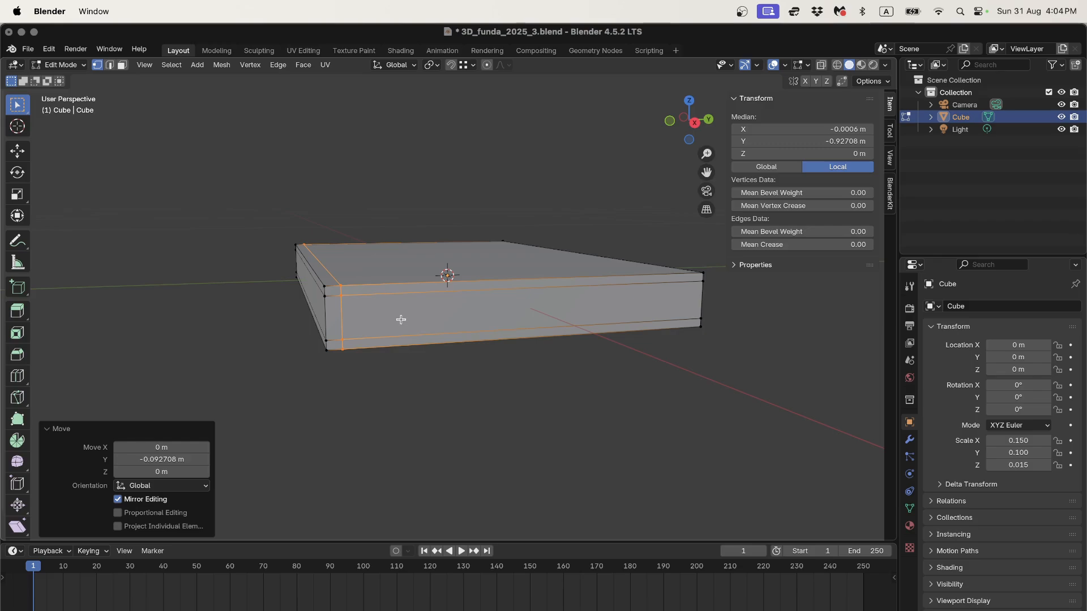
middle_click_drag(407, 316, 385, 313)
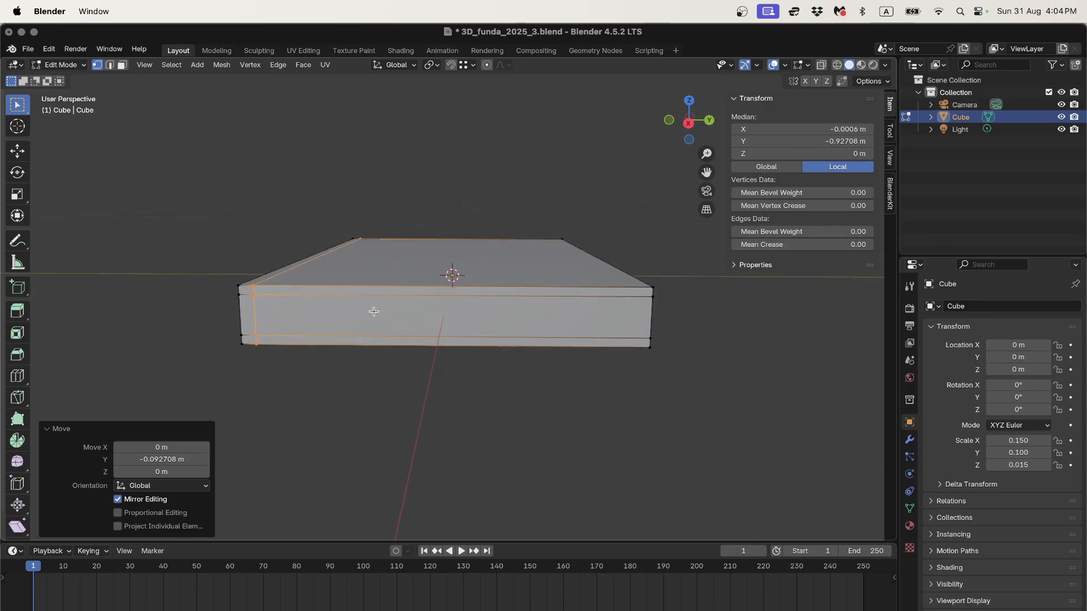
key("Tab")
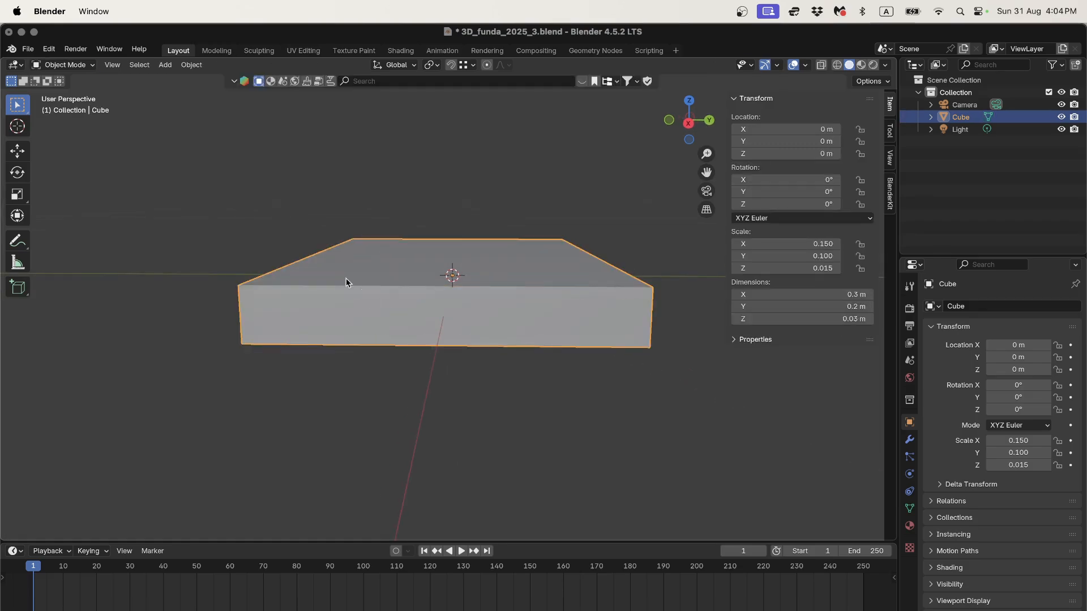
middle_click_drag(372, 302, 350, 307)
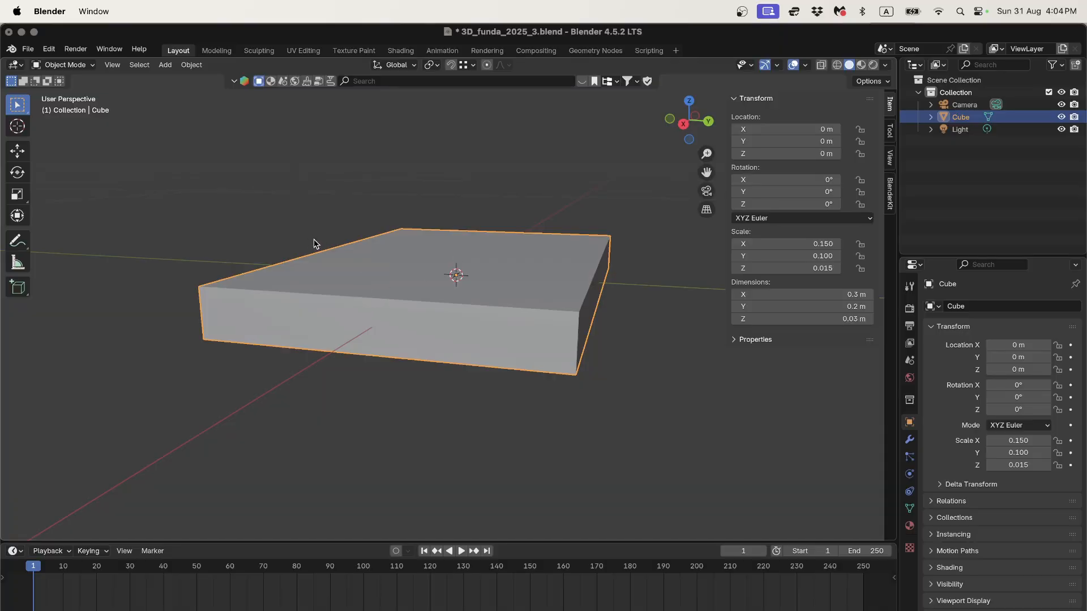
Deselect the block and add a new mesh cube at the world origin
key("shift+a")
mouse_move(300, 221)
key("Tab")
key("Tab")
left_click(226, 197)
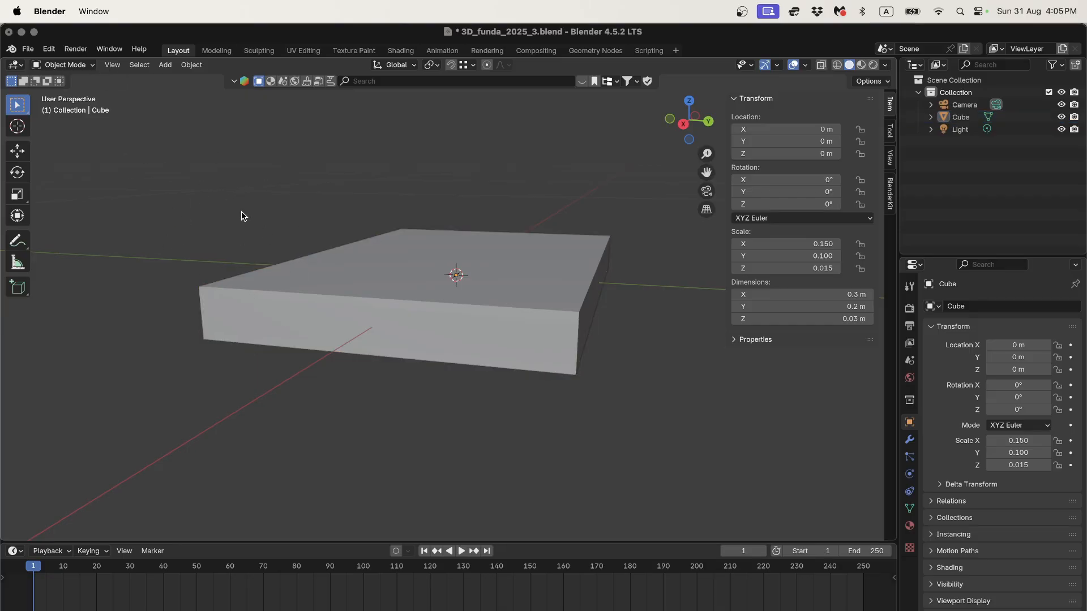
key("shift+a")
mouse_move(241, 212)
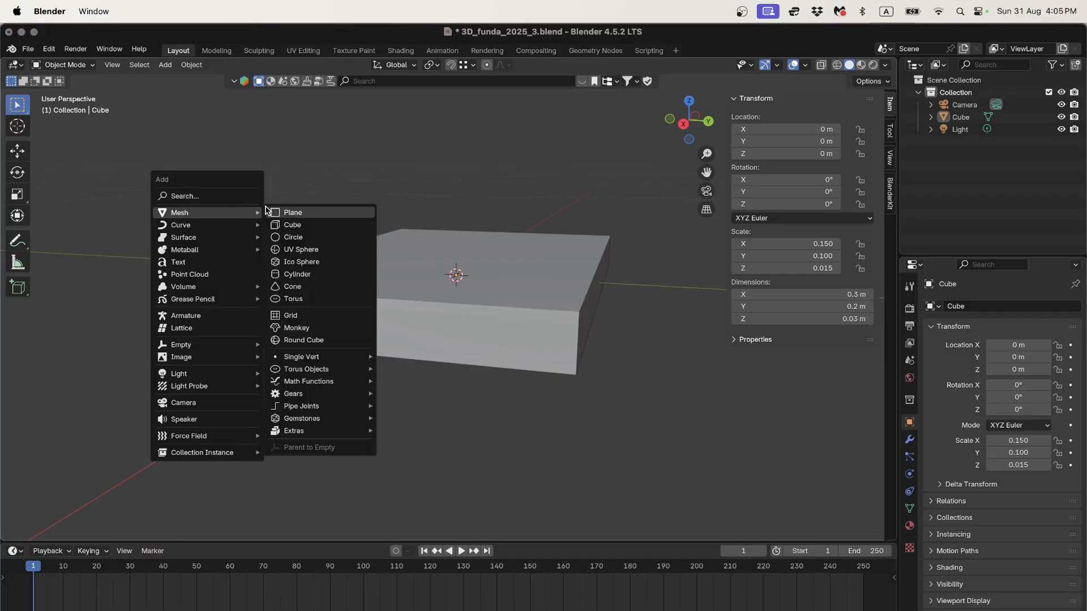
left_click(292, 224)
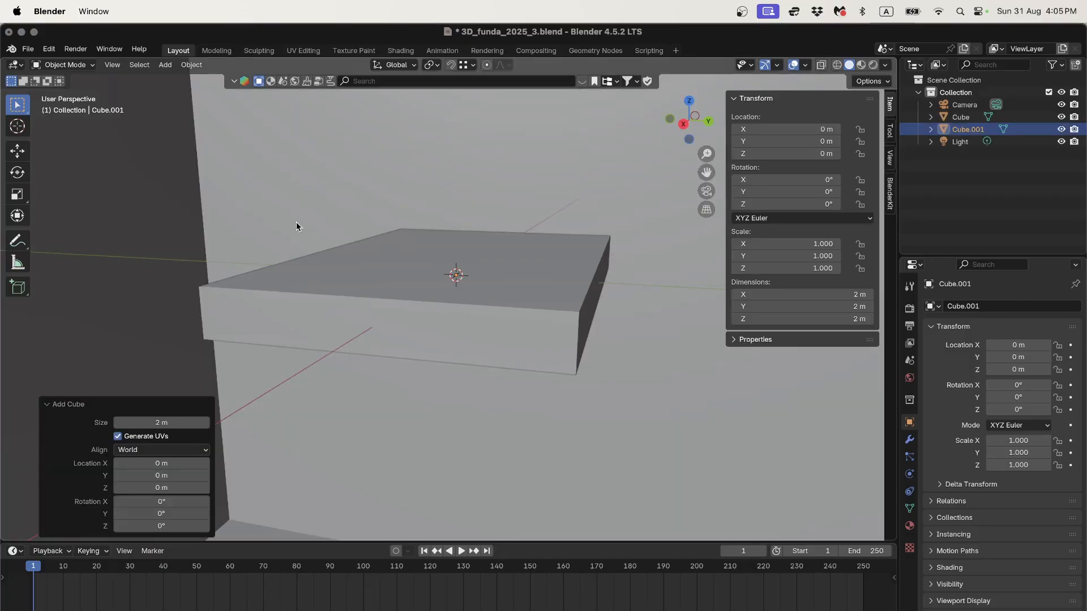
Set the new cube's X, Y and Z dimensions all to 0.003 m
scroll(296, 223, "down", 8)
scroll(317, 235, "up", 3)
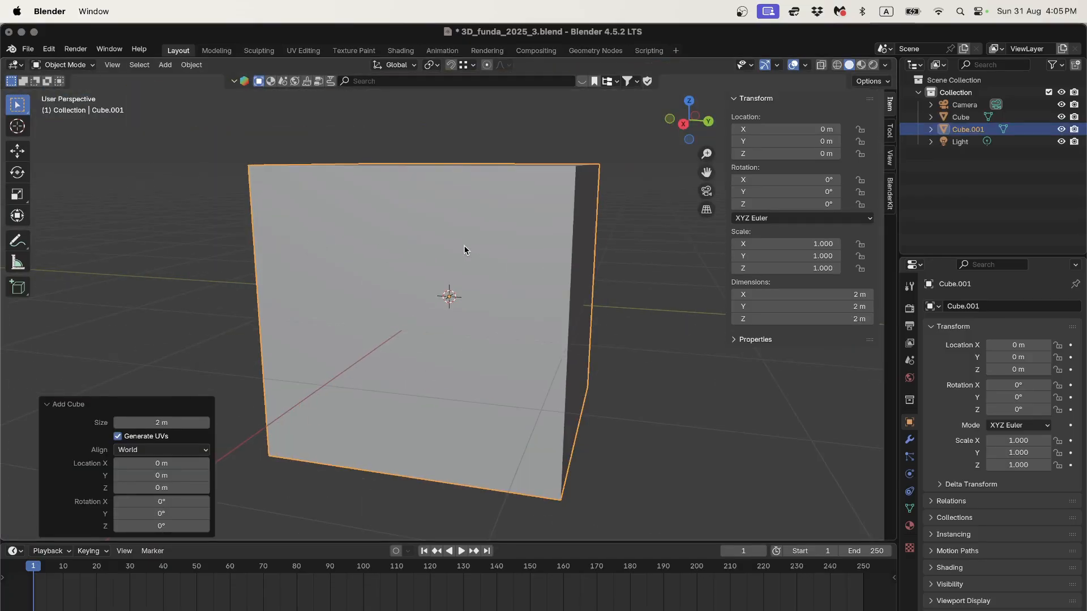
middle_click_drag(463, 250, 617, 261)
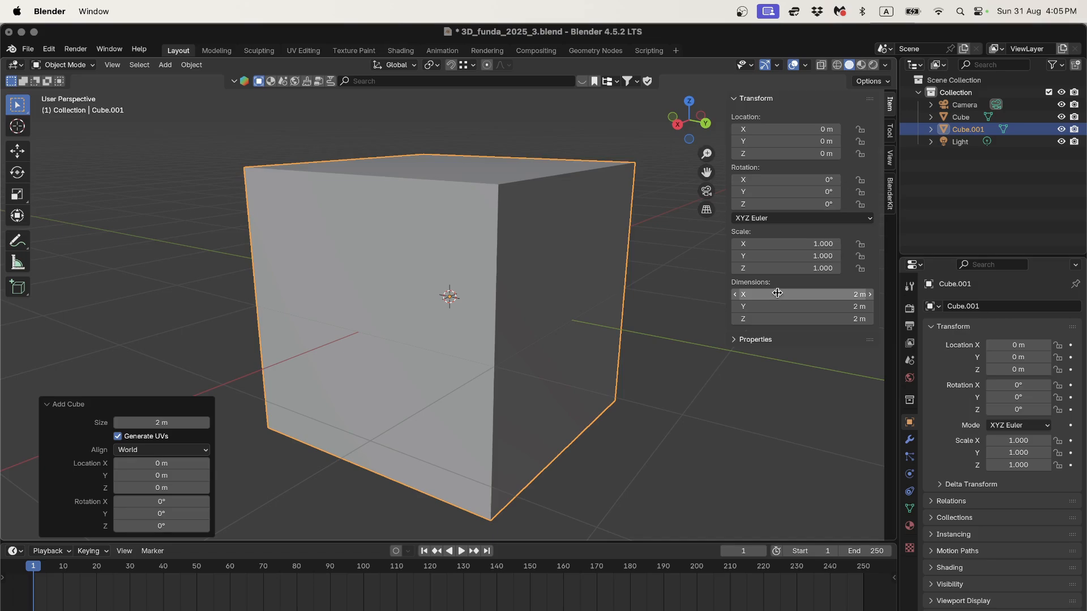
left_click_drag(777, 293, 777, 320)
key("BackSpace")
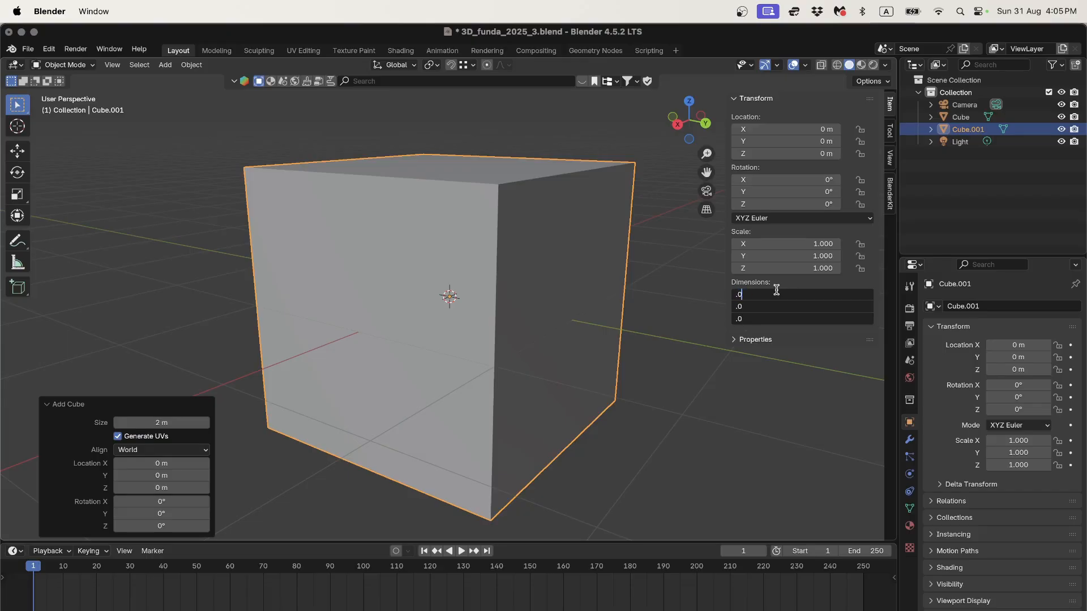
key("Return")
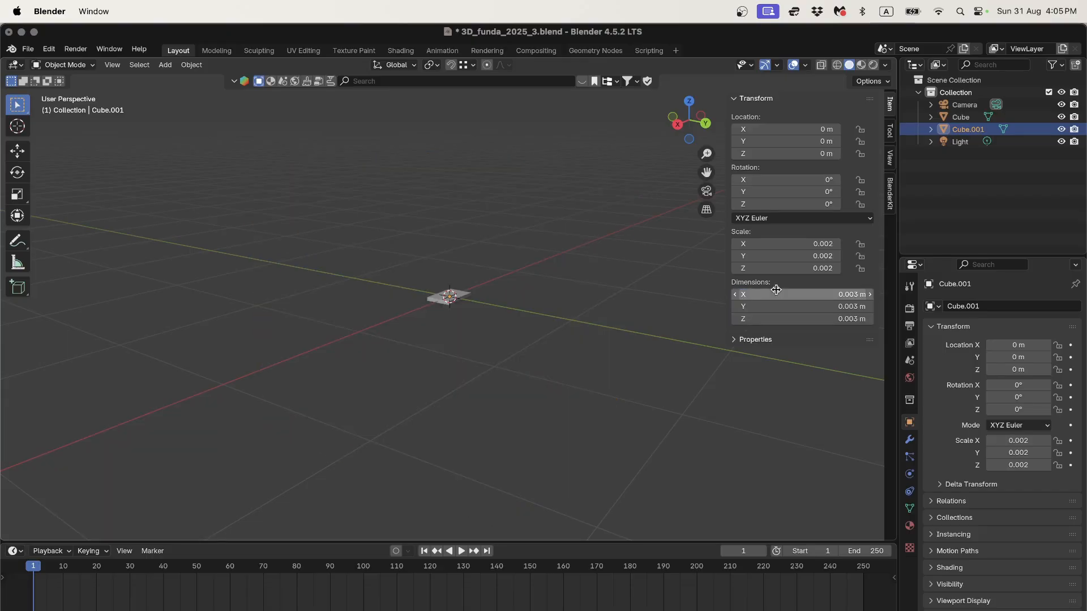
In the right orthographic view, move the small cube above the block's -Y end, to about Y -0.0907 m and Z 0.0212 m
scroll(479, 316, "up", 10)
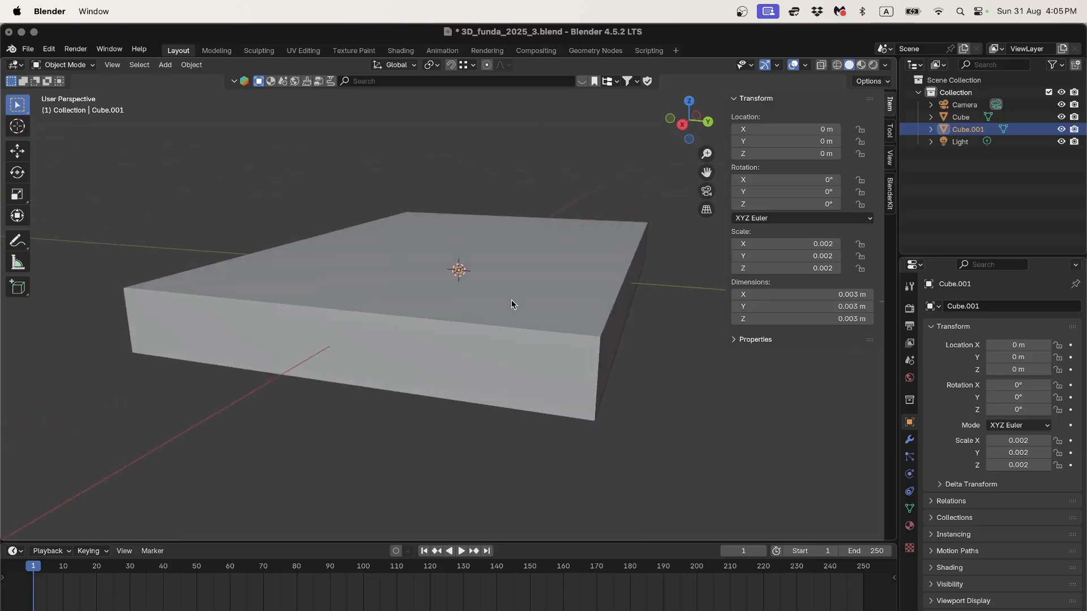
scroll(511, 302, "up", 8)
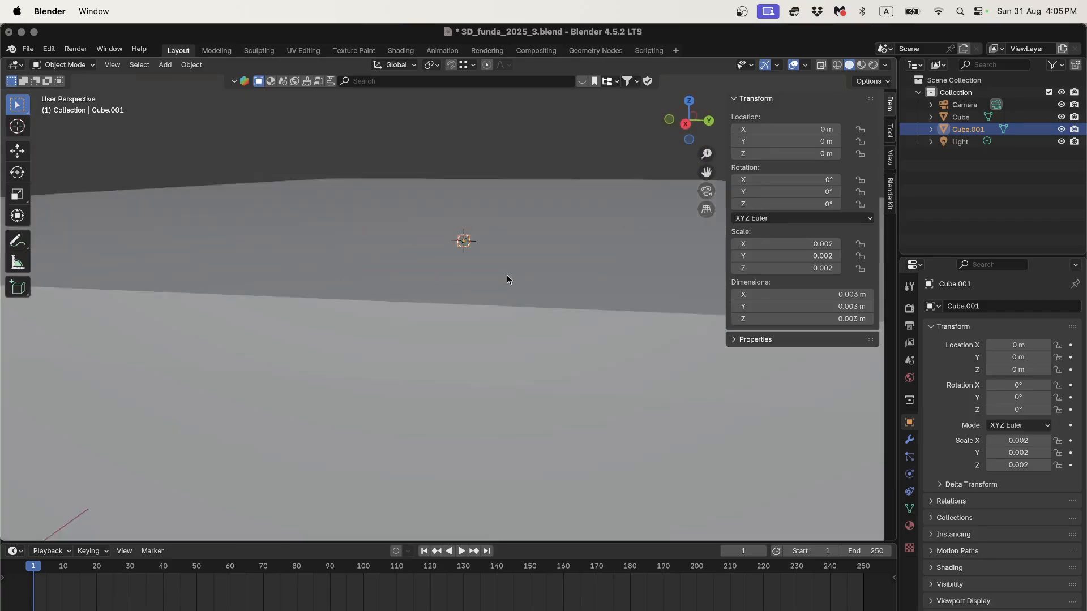
scroll(508, 274, "down", 4)
mouse_move(501, 274)
middle_mouse_down()
mouse_move(498, 296)
mouse_move(514, 262)
middle_mouse_up()
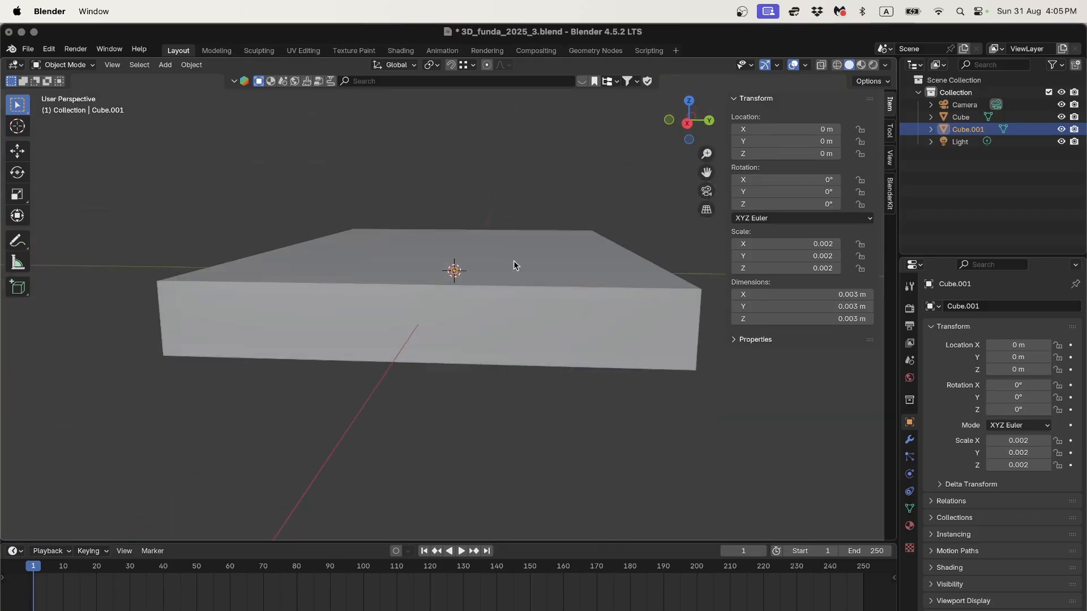
left_click(688, 123)
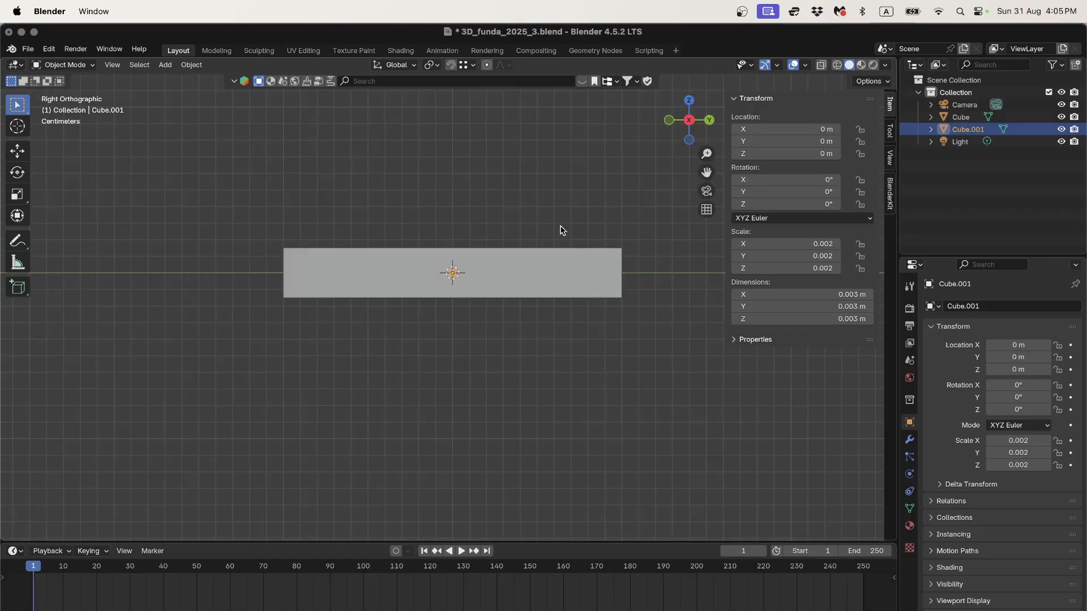
key("g")
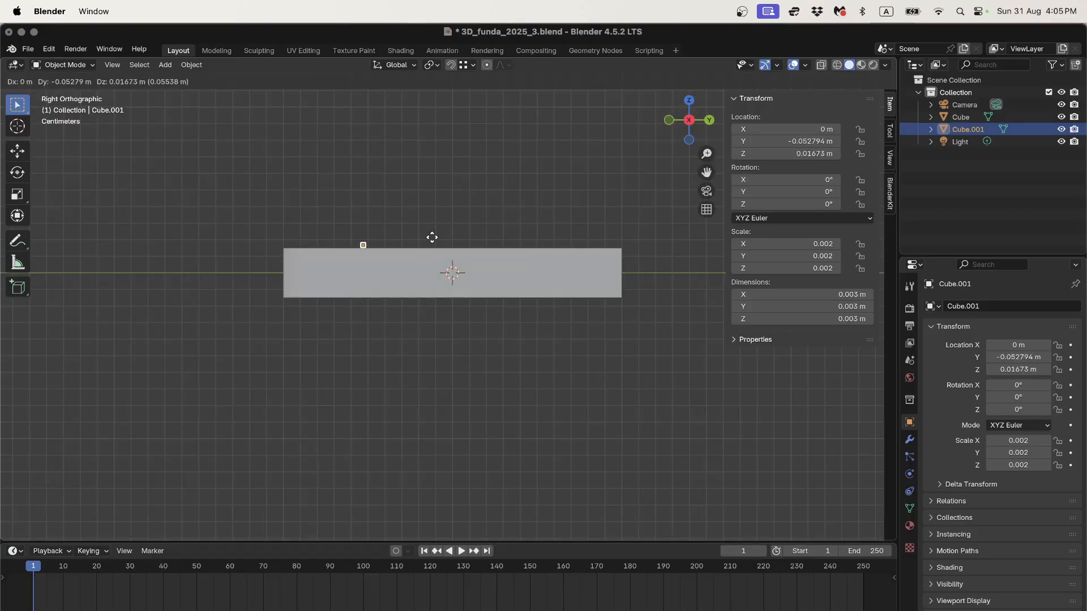
left_click(369, 230)
Move the small cube closer to the block's upper -Y corner, to about Y -0.0972 m and Z 0.0203 m
scroll(362, 231, "up", 7)
middle_click_drag(191, 237, 651, 355, "shift")
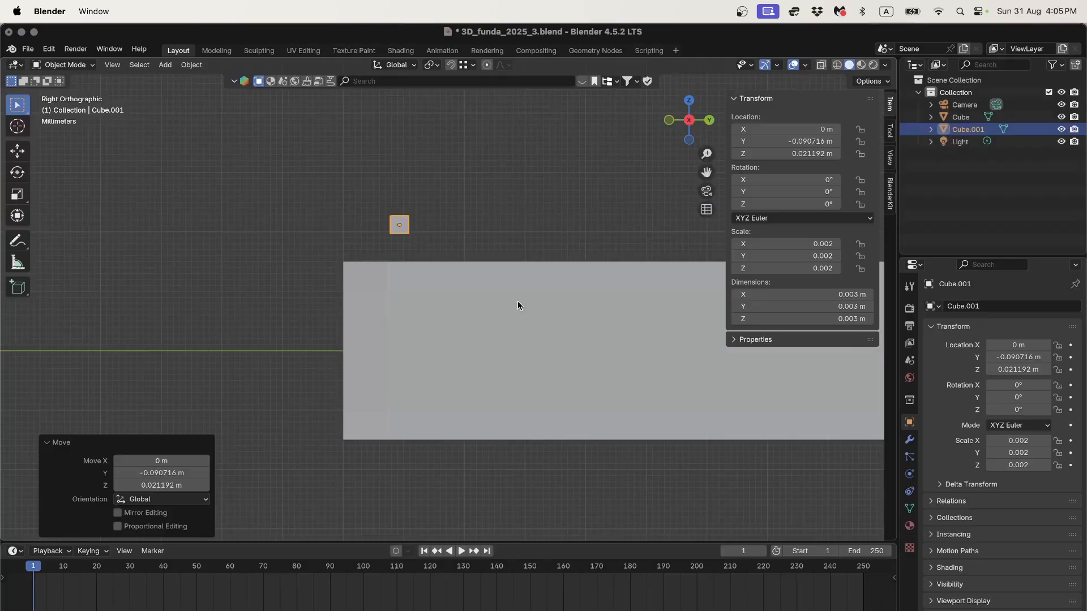
scroll(376, 243, "up", 2)
scroll(376, 244, "up", 2)
middle_click_drag(375, 244, 529, 299, "shift")
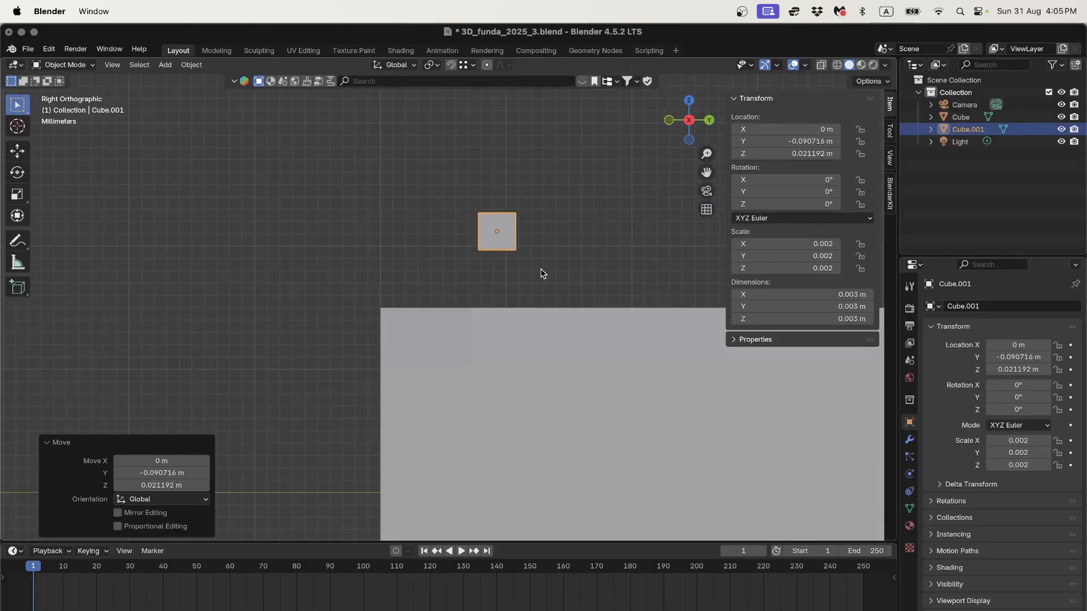
key("g")
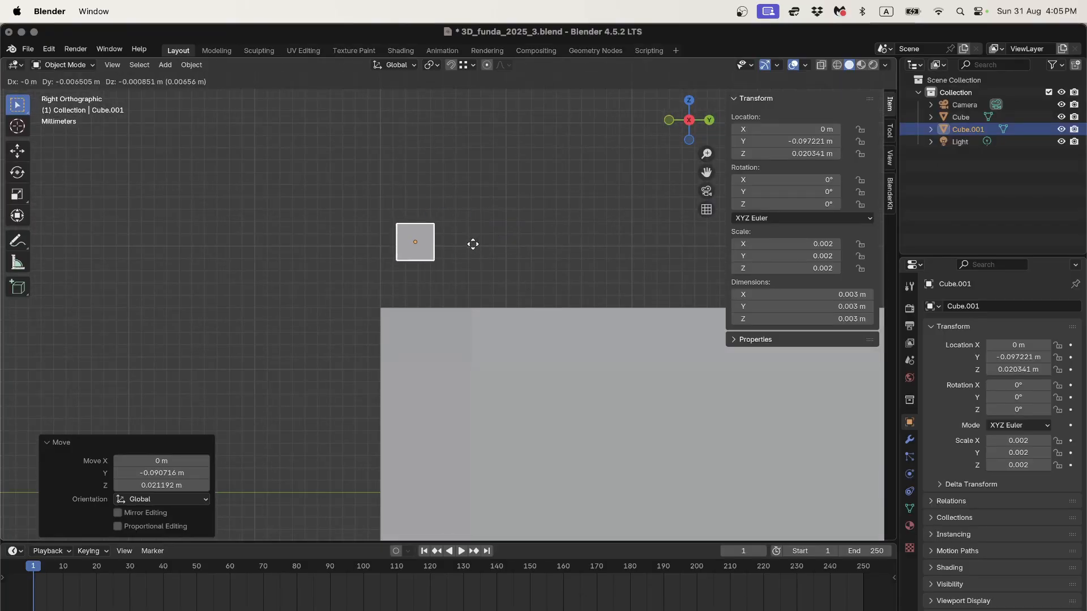
left_click(473, 243)
Switch the viewport to Wireframe shading to show the block's loop cuts beside the small cube
key("z")
left_click(401, 275)
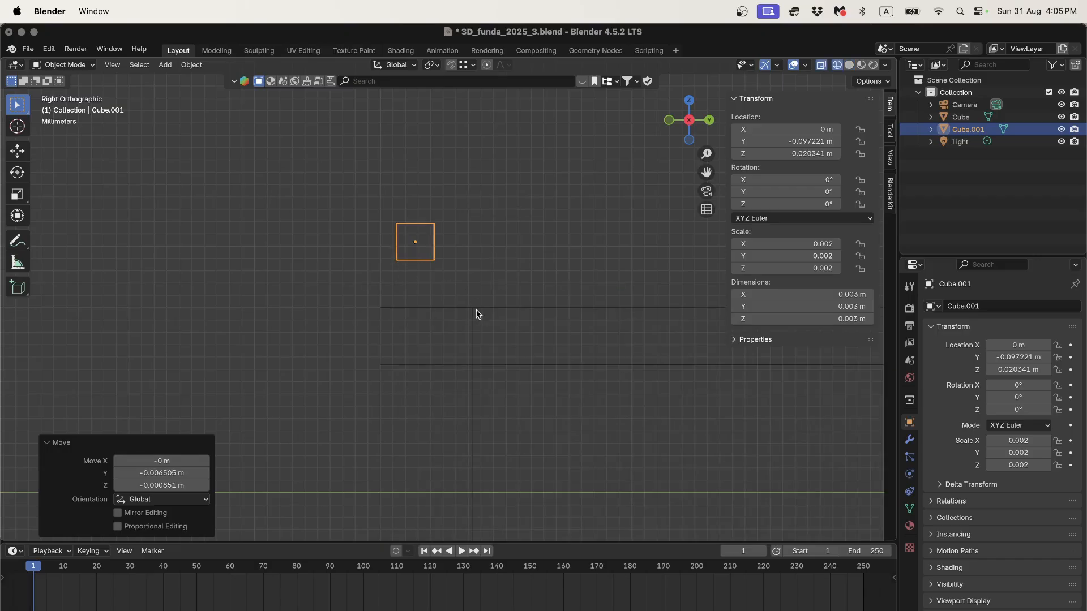
scroll(473, 320, "up", 1)
scroll(468, 262, "down", 3)
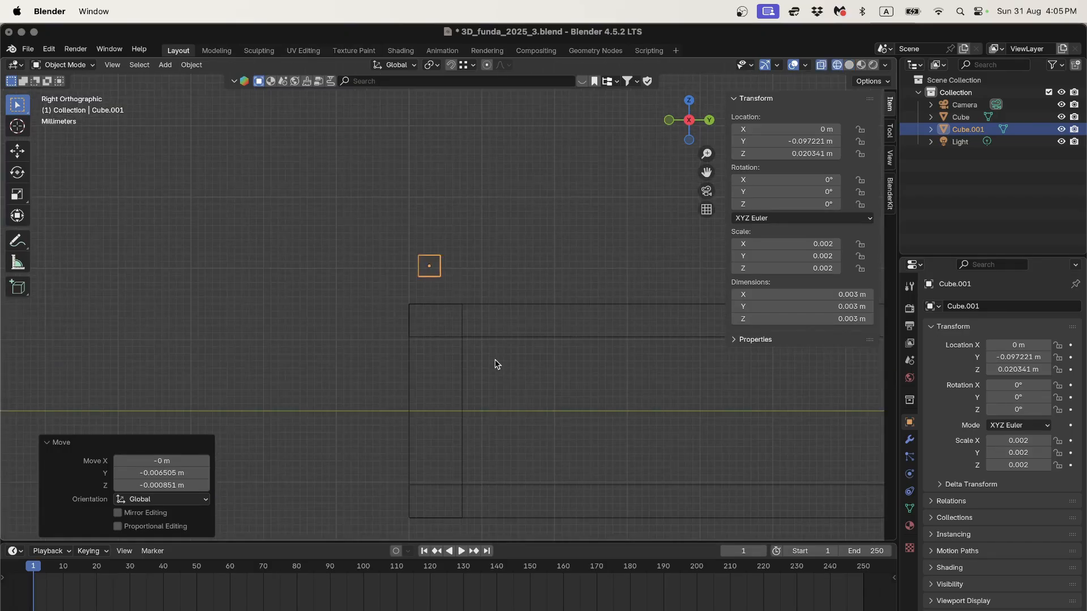
Compare the small cube's size with the spacing between the block's edges and its loop cuts
scroll(497, 363, "up", 1)
scroll(467, 337, "up", 1)
scroll(469, 332, "down", 2)
scroll(475, 335, "up", 1)
scroll(469, 367, "up", 3)
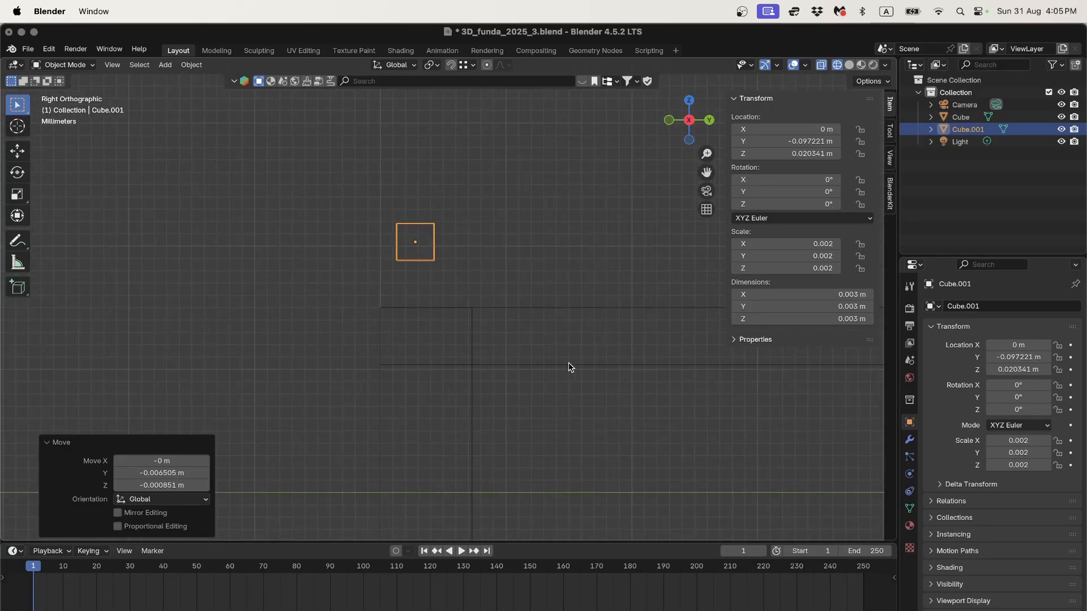
scroll(480, 400, "down", 3)
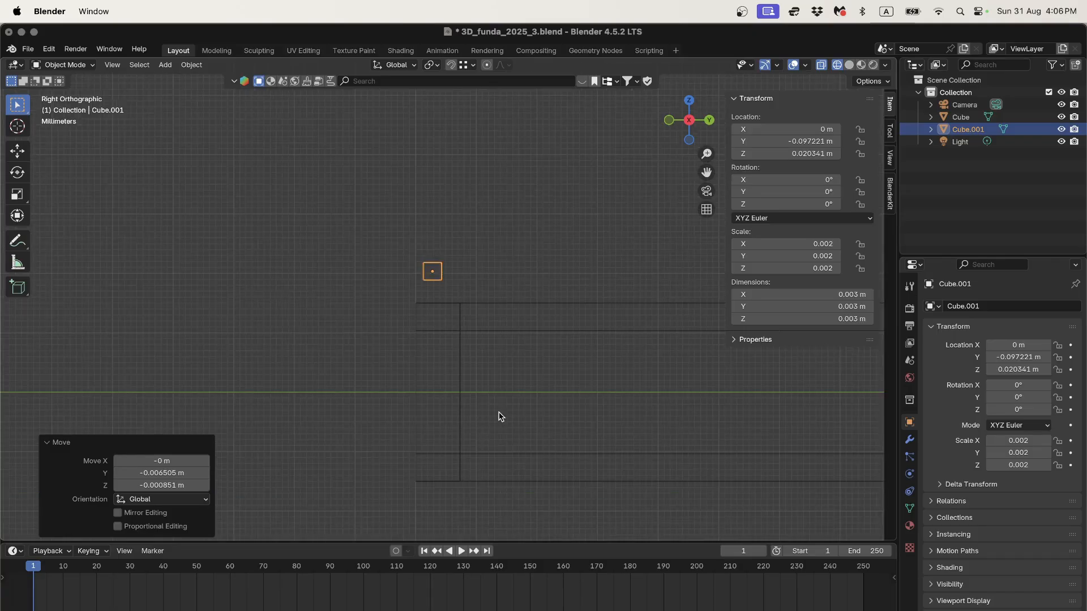
scroll(519, 301, "up", 2)
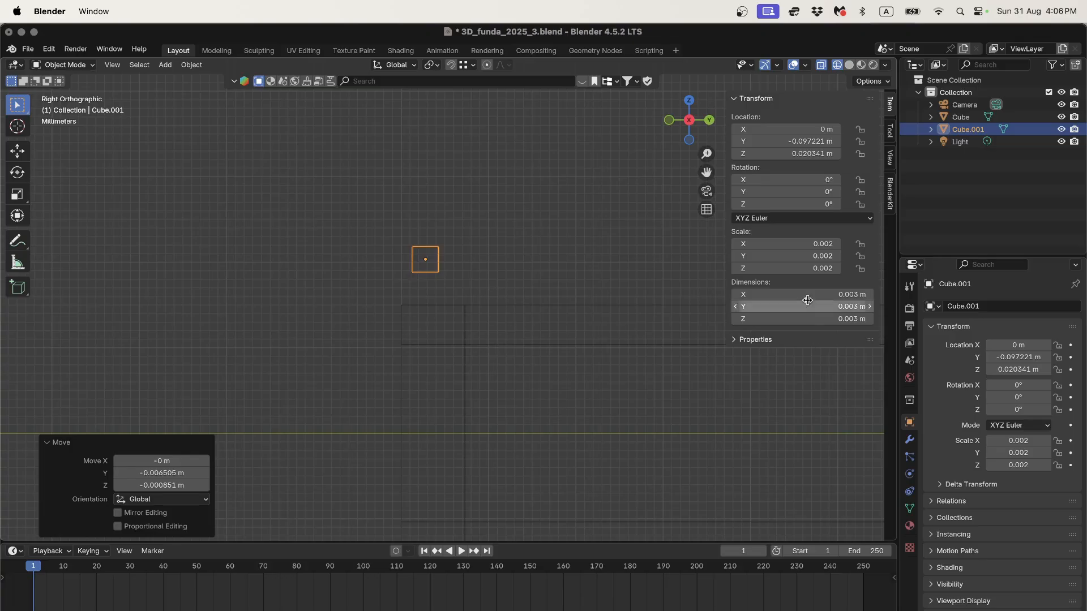
Try 0.0004 m for the small cube's X, Y and Z dimensions and undo the change
mouse_move(804, 294)
left_mouse_down()
mouse_move(803, 319)
mouse_move(818, 282)
left_mouse_up()
key("BackSpace")
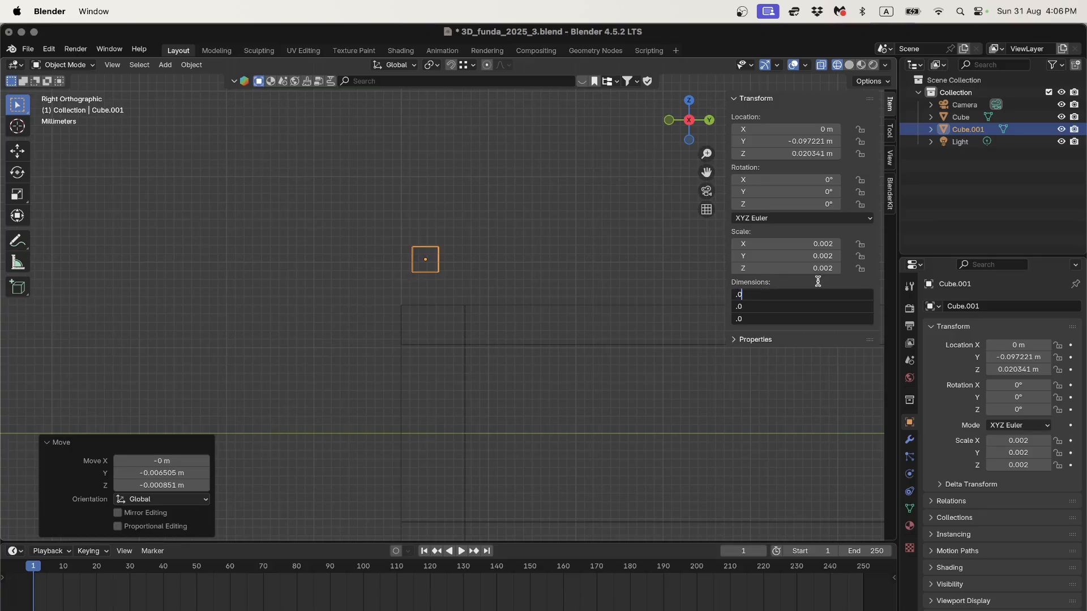
type(".0004")
key("Return")
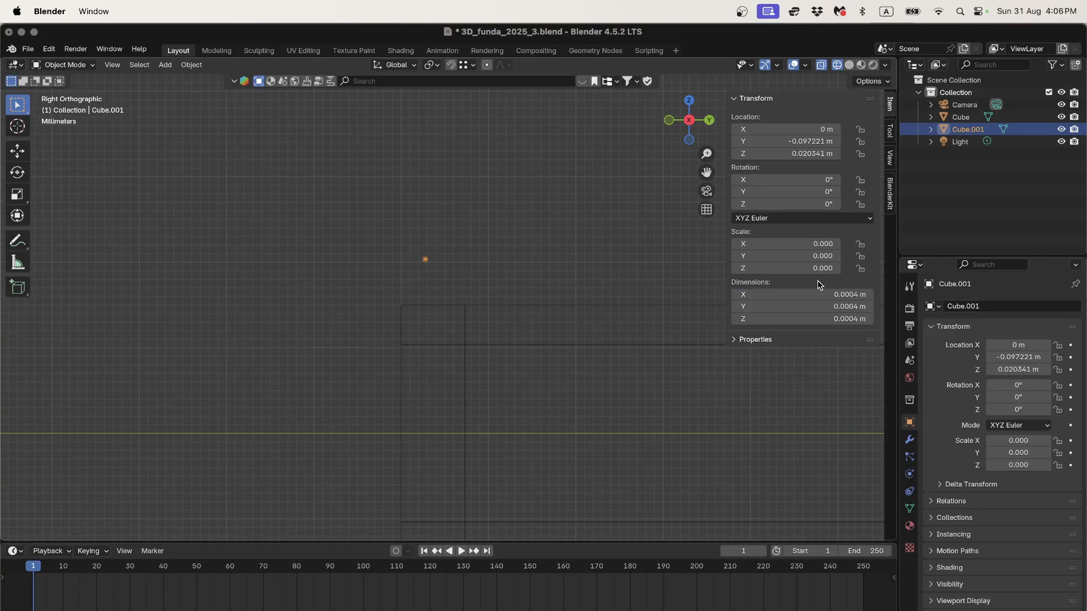
key("super+z")
Set the small cube's X, Y and Z dimensions all to 0.004 m
left_click_drag(830, 294, 797, 294)
key("Escape")
type(".00")
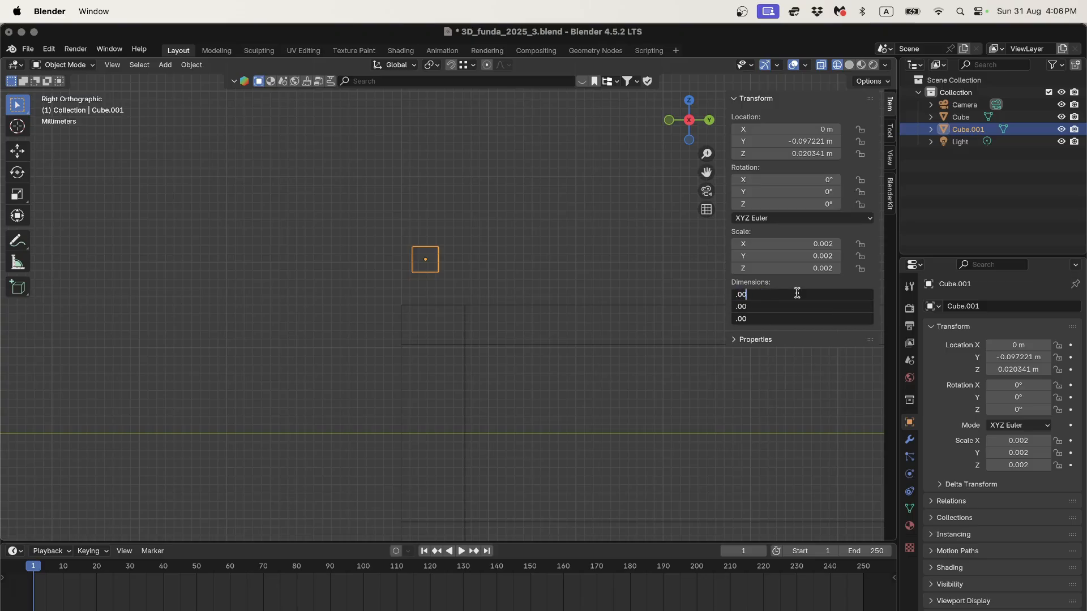
type("4")
key("Return")
Move the small cube into the block's upper -Y corner, to about Y -0.0958 m and Z 0.0125 m
scroll(500, 282, "up", 2)
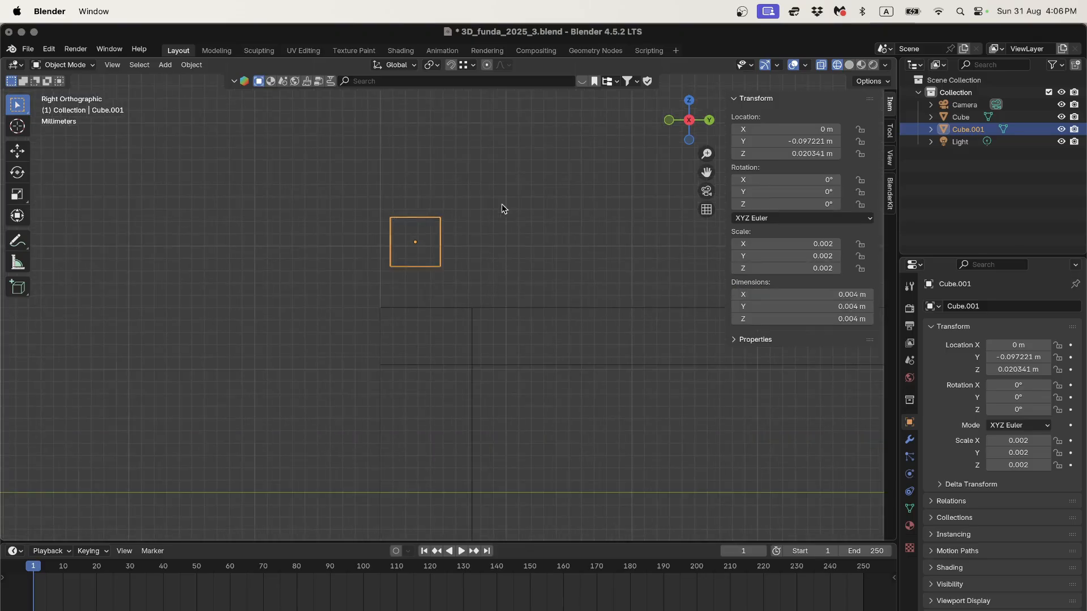
key("g")
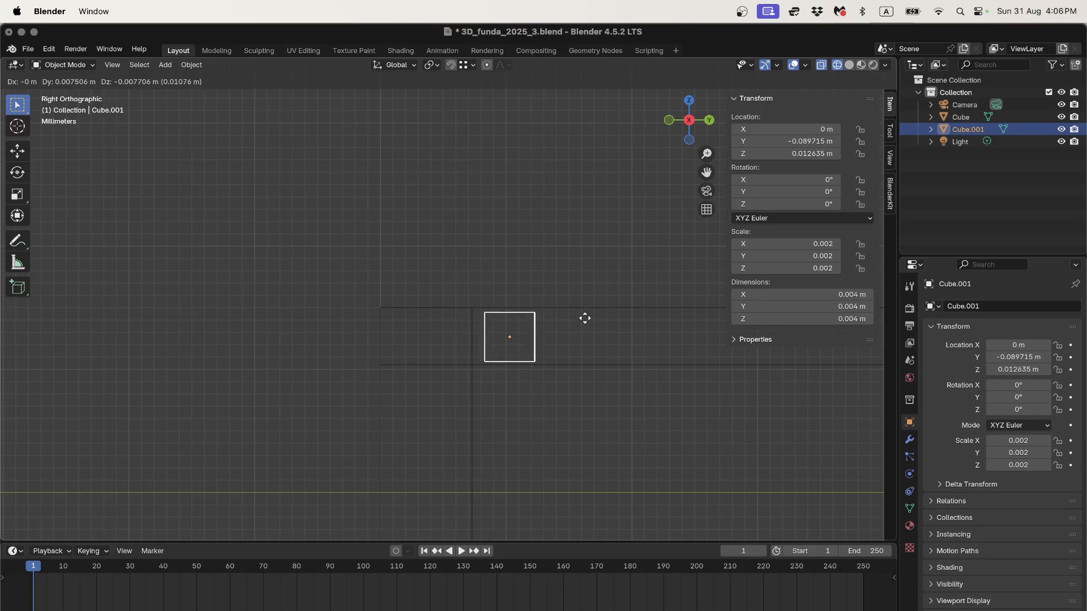
left_click(507, 317)
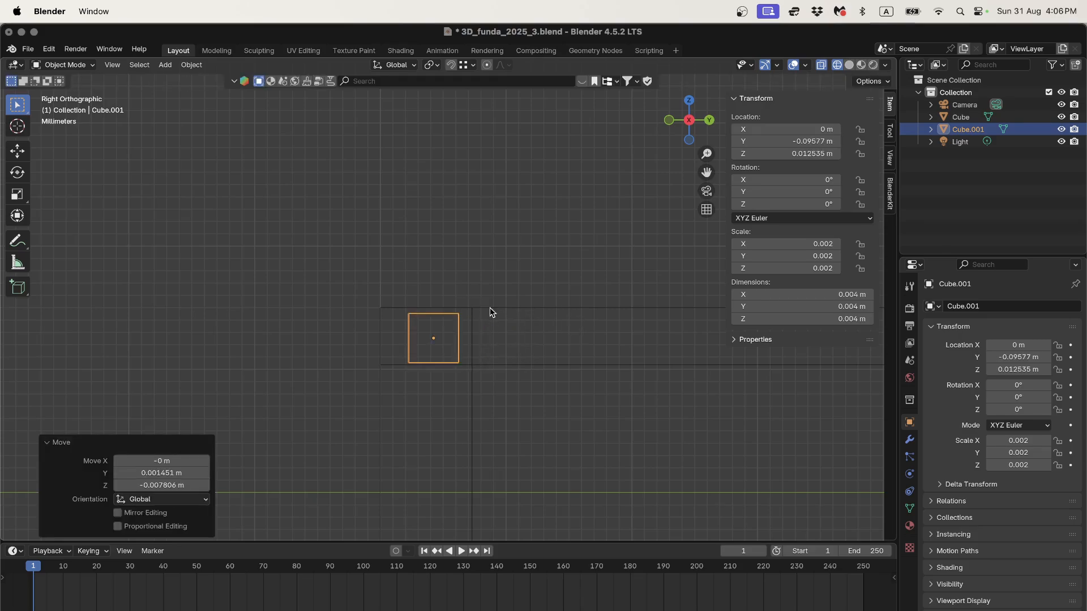
Enable Edge snapping and move the small cube along Z until it snaps flush with the block's top edge, at Z 0.013 m
left_click(452, 66)
left_click(467, 65)
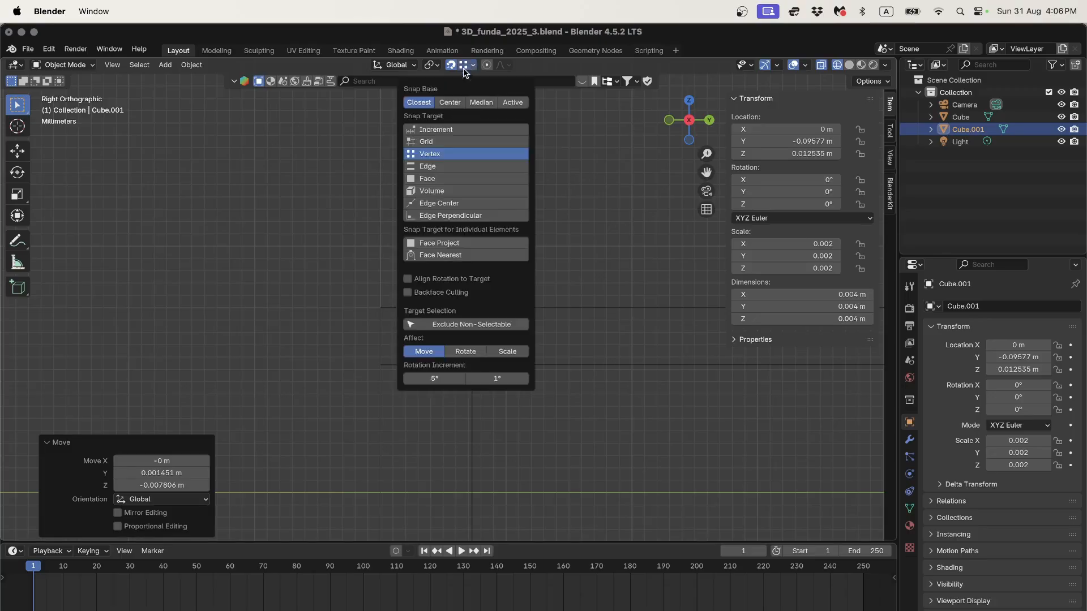
left_click(447, 166)
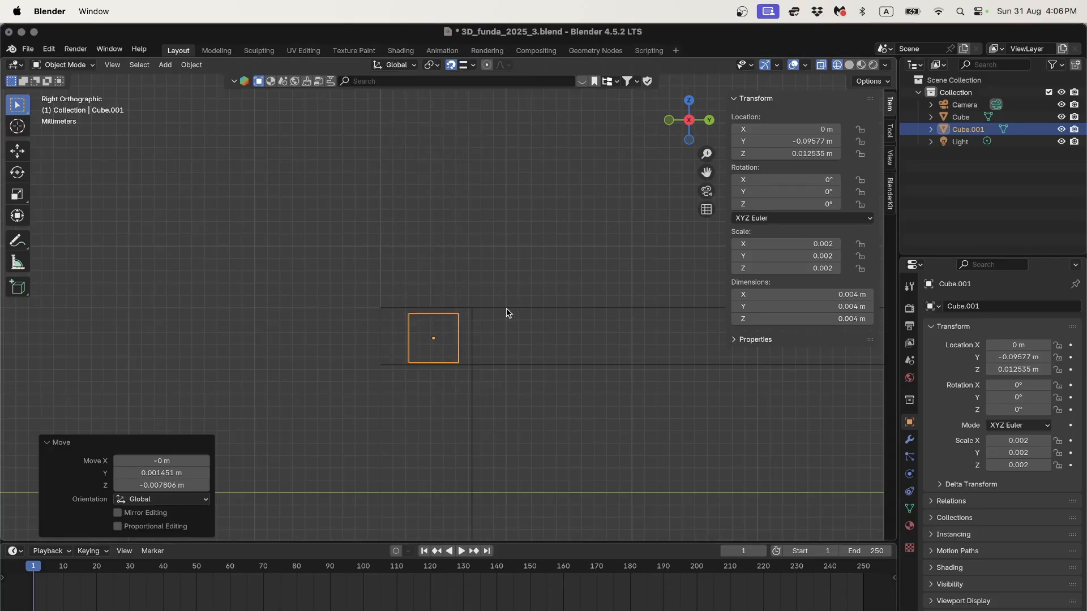
key("g")
key("z")
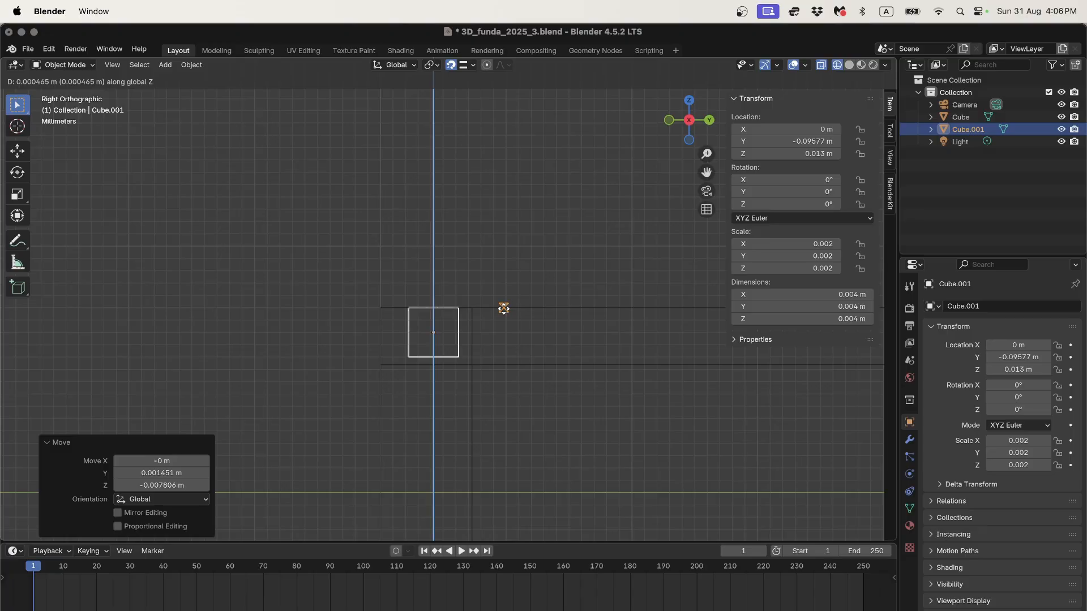
left_click(504, 308)
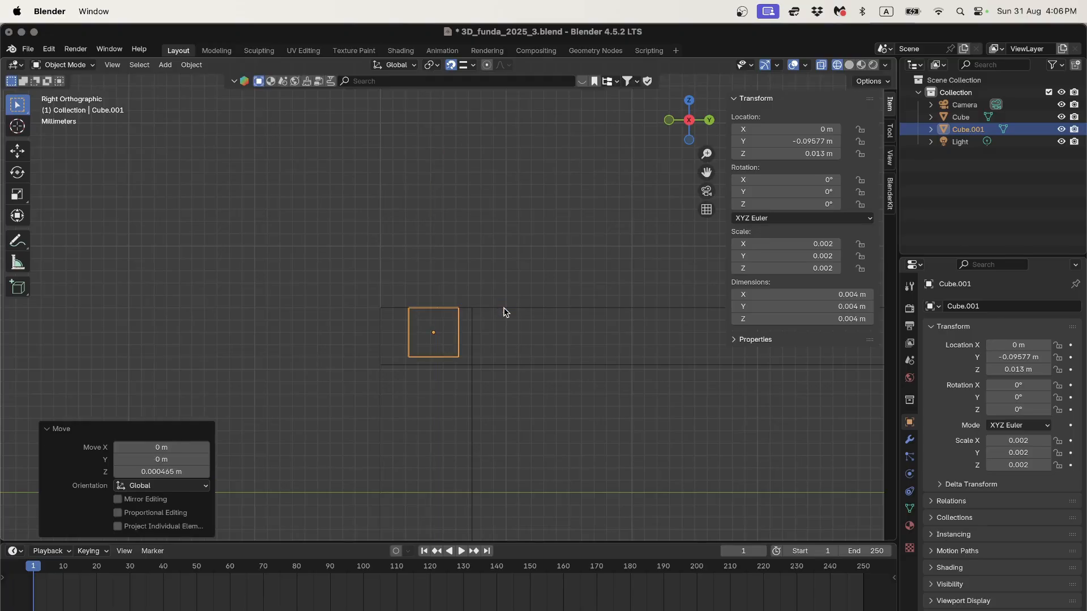
In Edit Mode with edge selection, select the block's whole upper horizontal loop cut
left_click(504, 311)
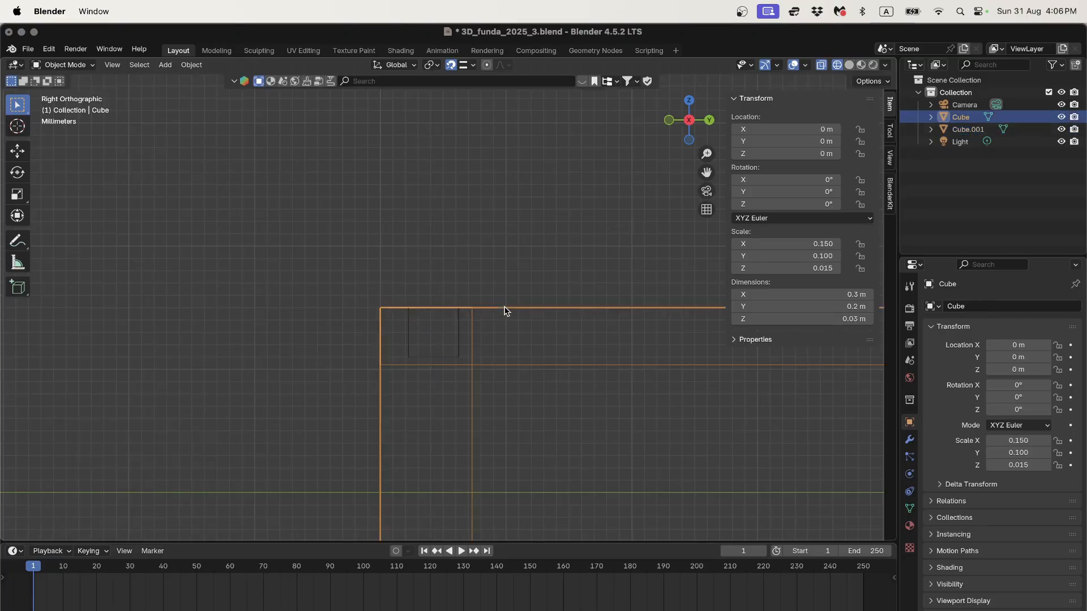
scroll(504, 311, "down", 5)
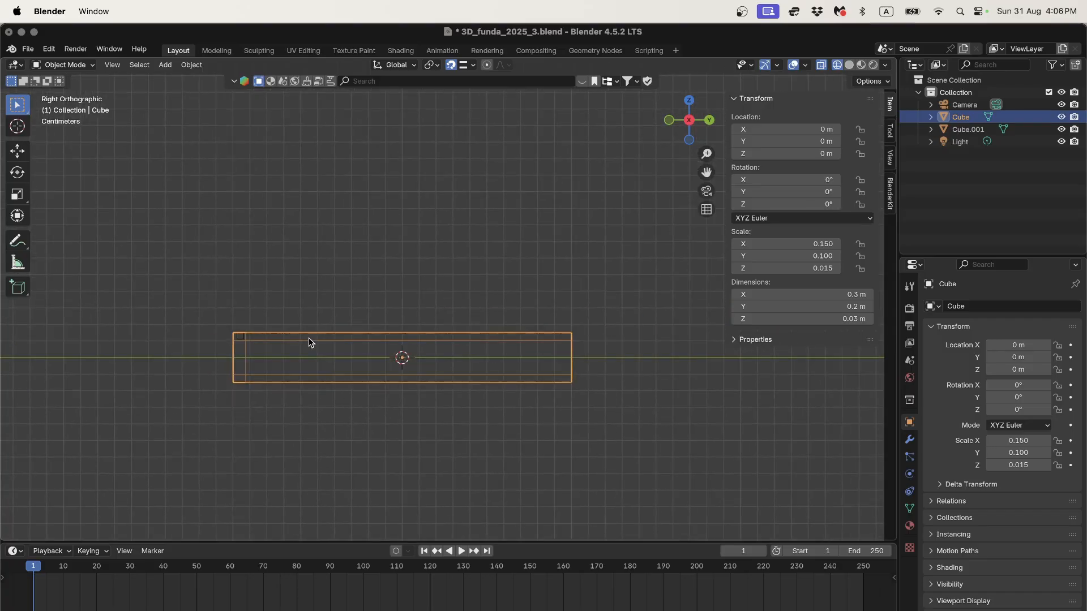
key("Tab")
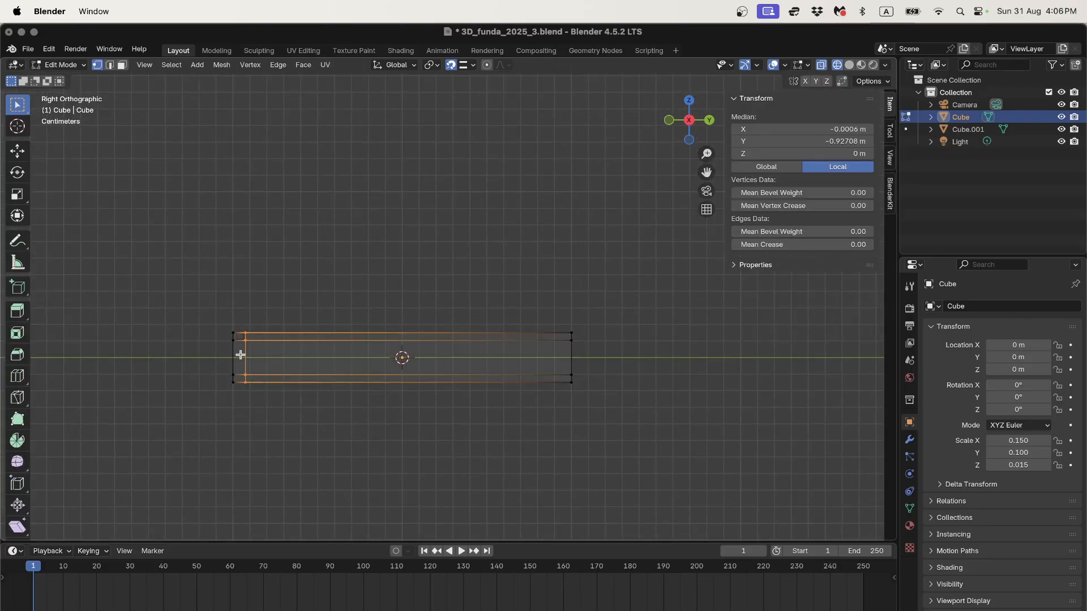
scroll(224, 345, "up", 3)
left_click(110, 64)
left_click(95, 365)
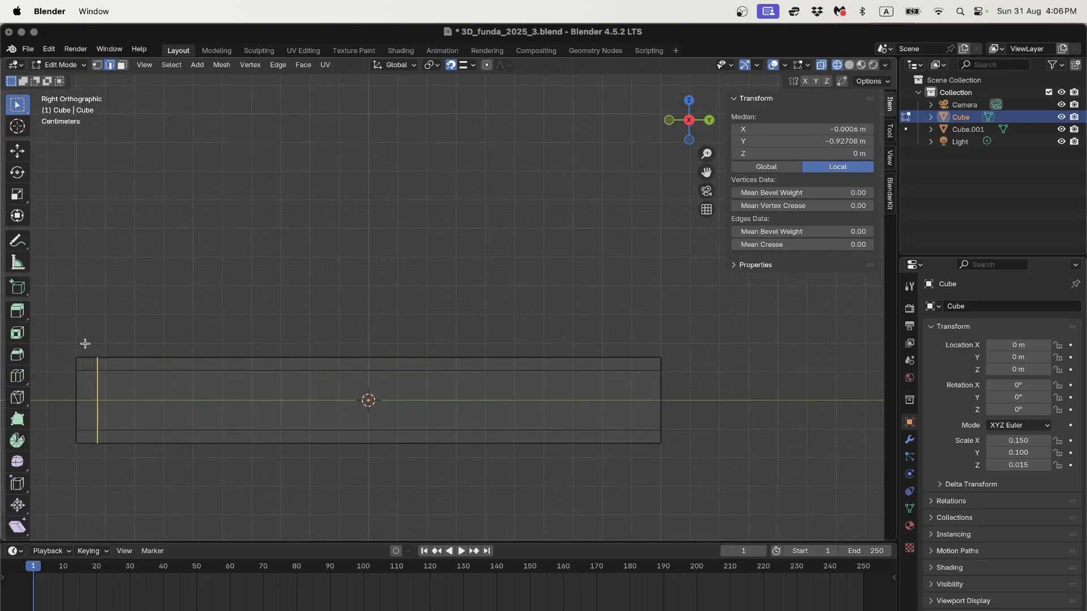
middle_click_drag(100, 227, 138, 214, "shift")
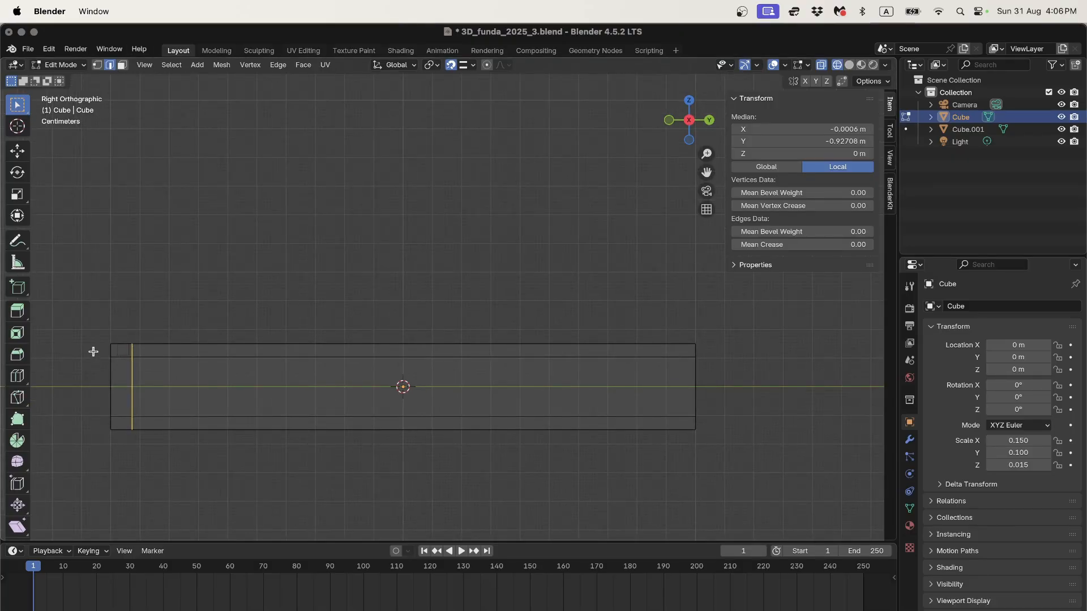
left_click_drag(92, 354, 718, 372)
scroll(699, 383, "down", 2)
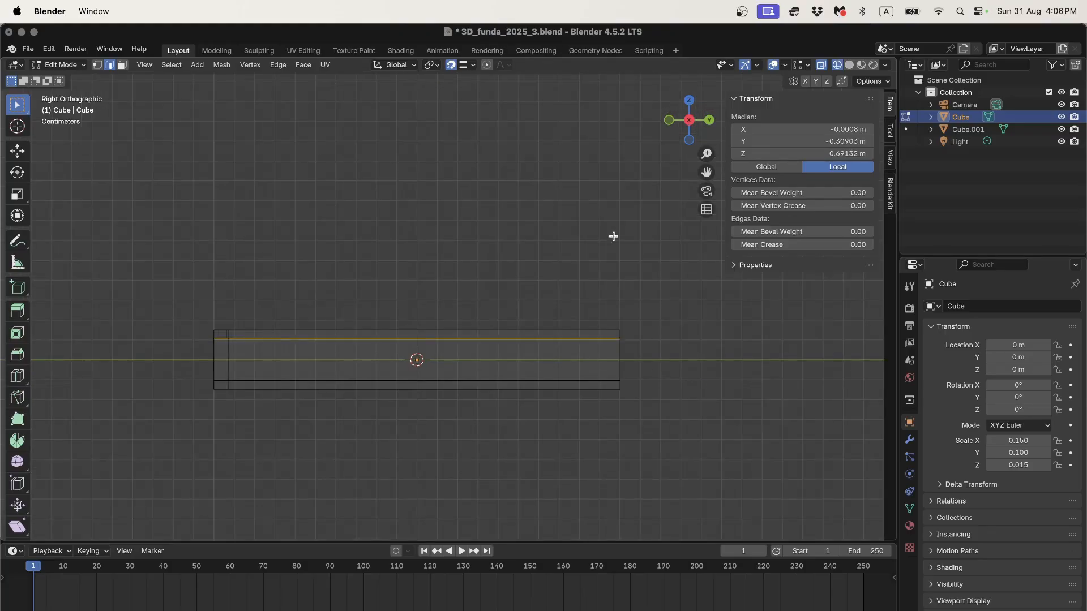
mouse_move(549, 305)
middle_mouse_down()
mouse_move(448, 315)
mouse_move(512, 339)
mouse_move(548, 315)
middle_mouse_up()
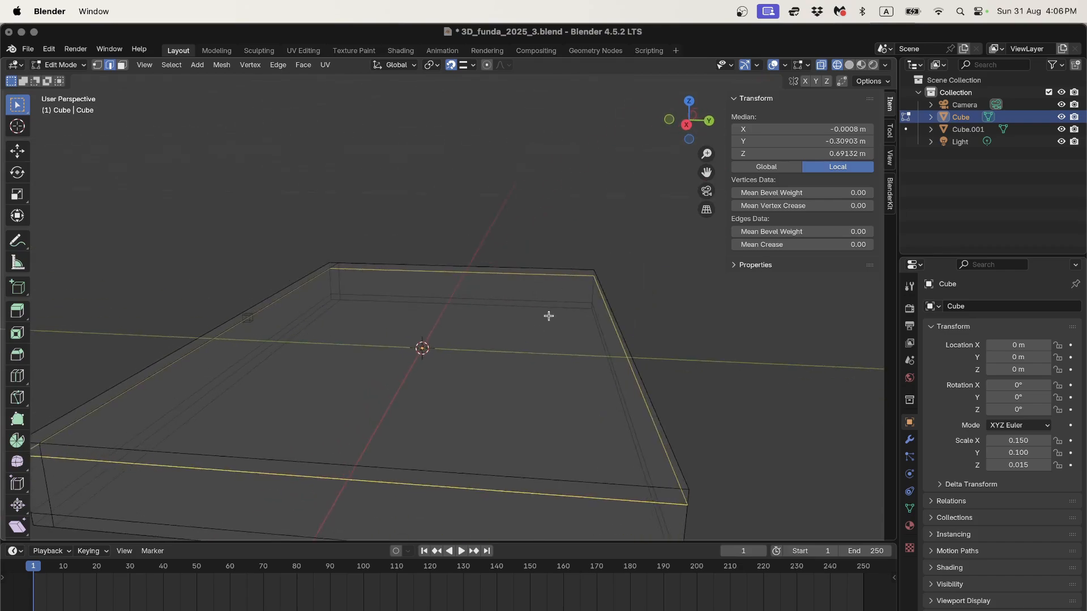
left_click(686, 125)
Move the upper loop cut 0.00063 m up along Z, snapping it to the small cube's bottom edge
scroll(143, 389, "up", 3)
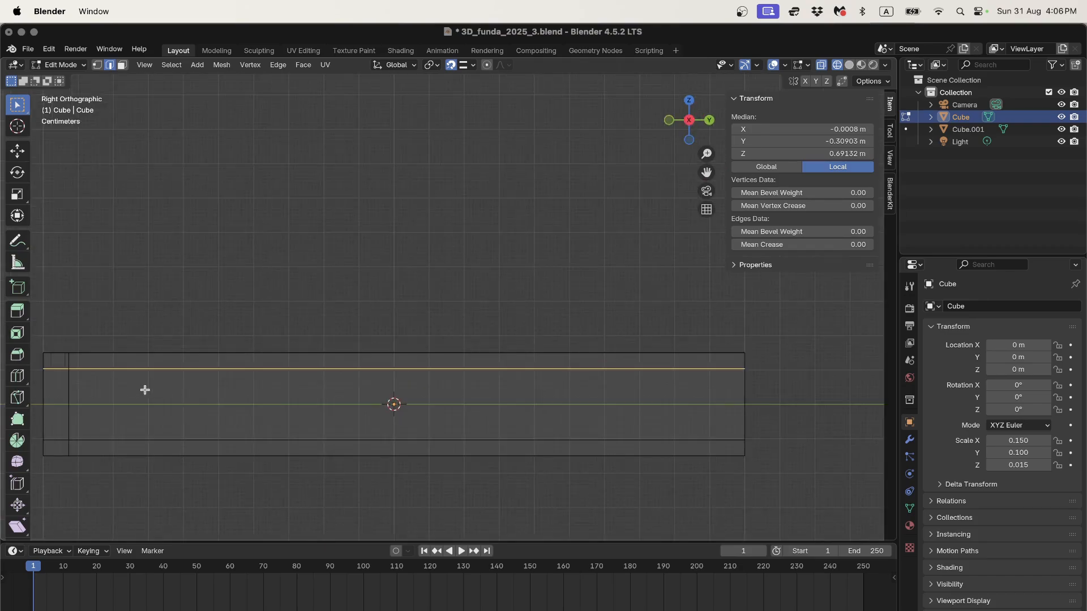
middle_click_drag(143, 388, 373, 347, "shift")
scroll(373, 347, "up", 8)
middle_click_drag(219, 364, 708, 325, "shift")
scroll(708, 325, "up", 2)
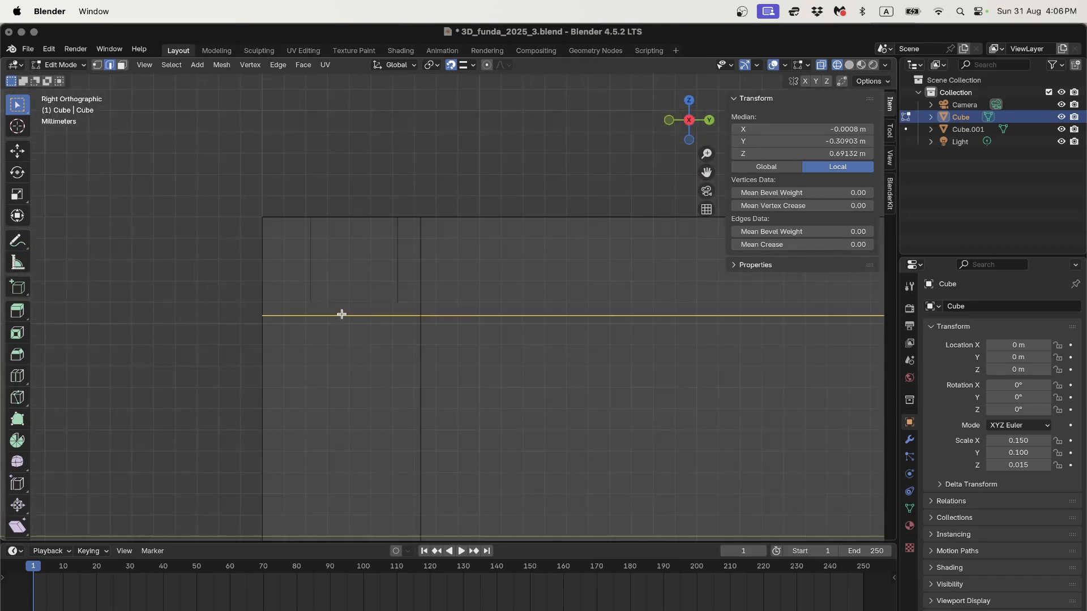
key("g")
key("z")
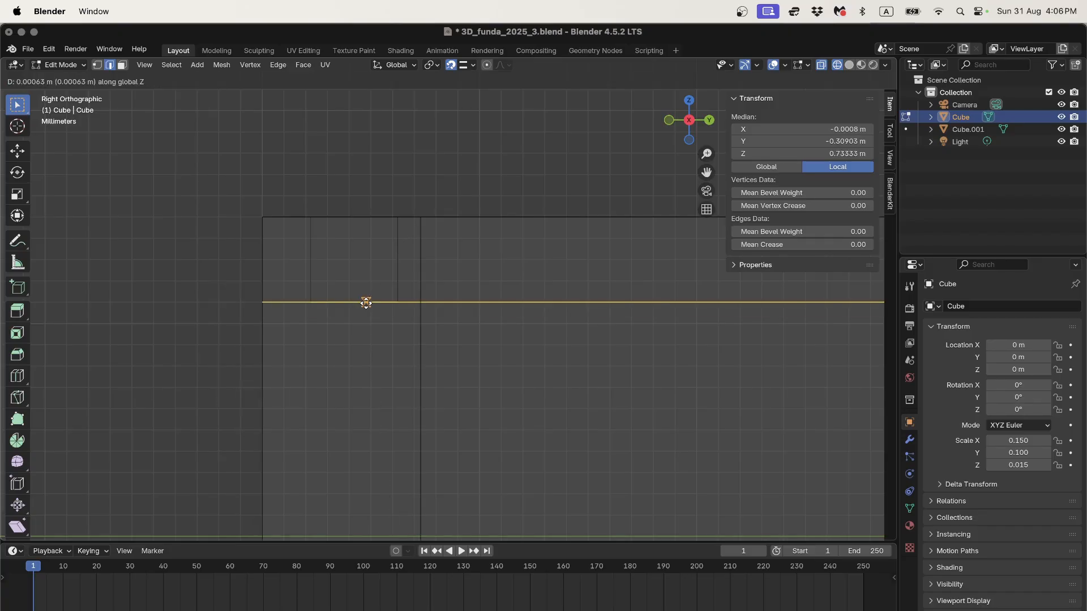
left_click(367, 303)
Back in Object Mode, move the small cube -0.026 m along Z, snapping it to the block's bottom edge
scroll(483, 318, "down", 4)
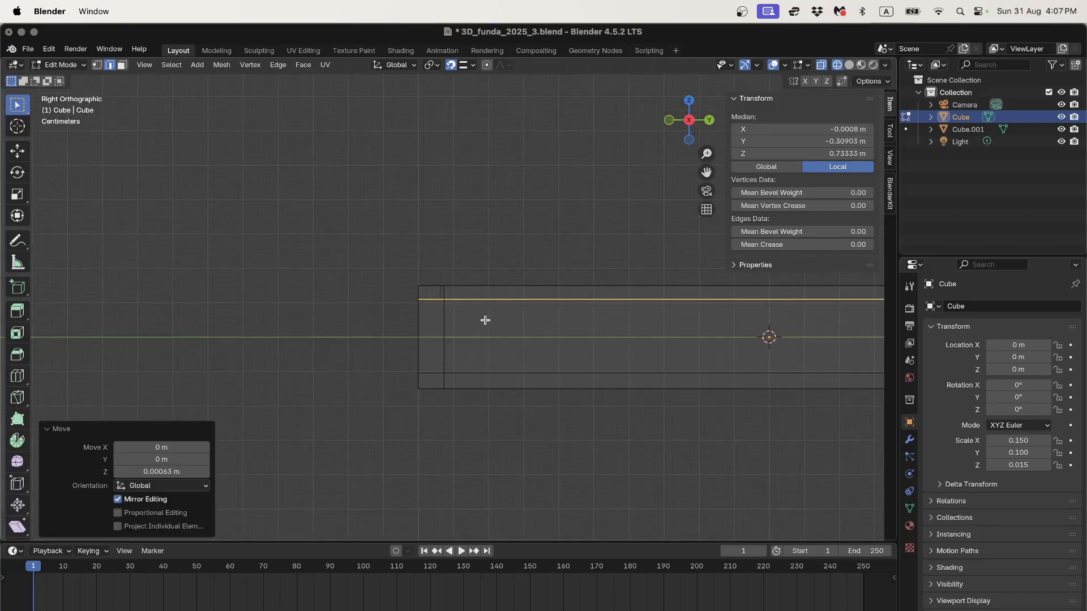
scroll(522, 317, "down", 5)
scroll(536, 321, "up", 4)
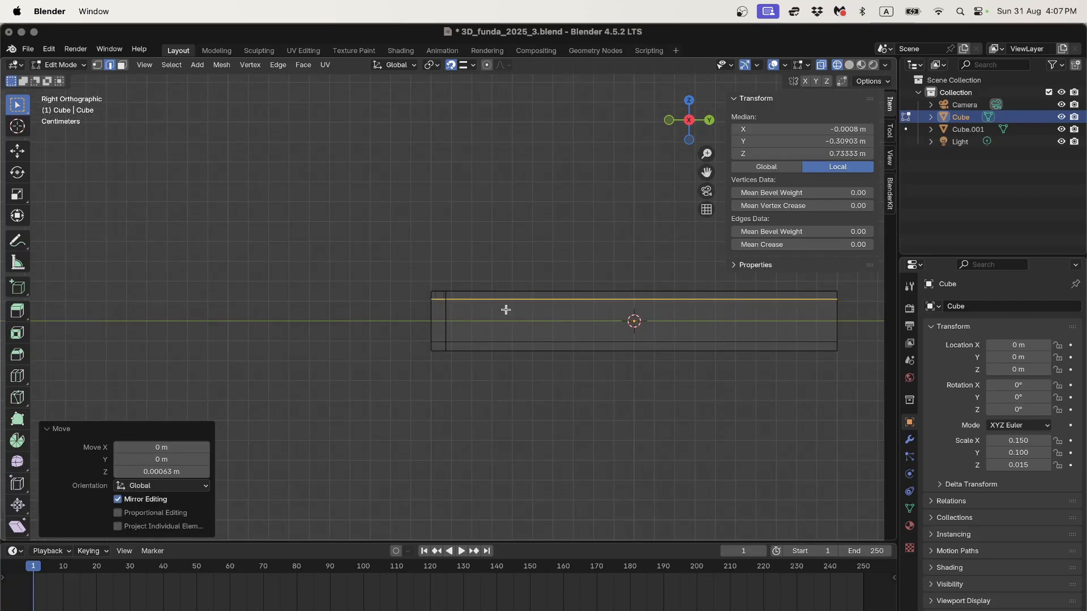
scroll(505, 310, "up", 5)
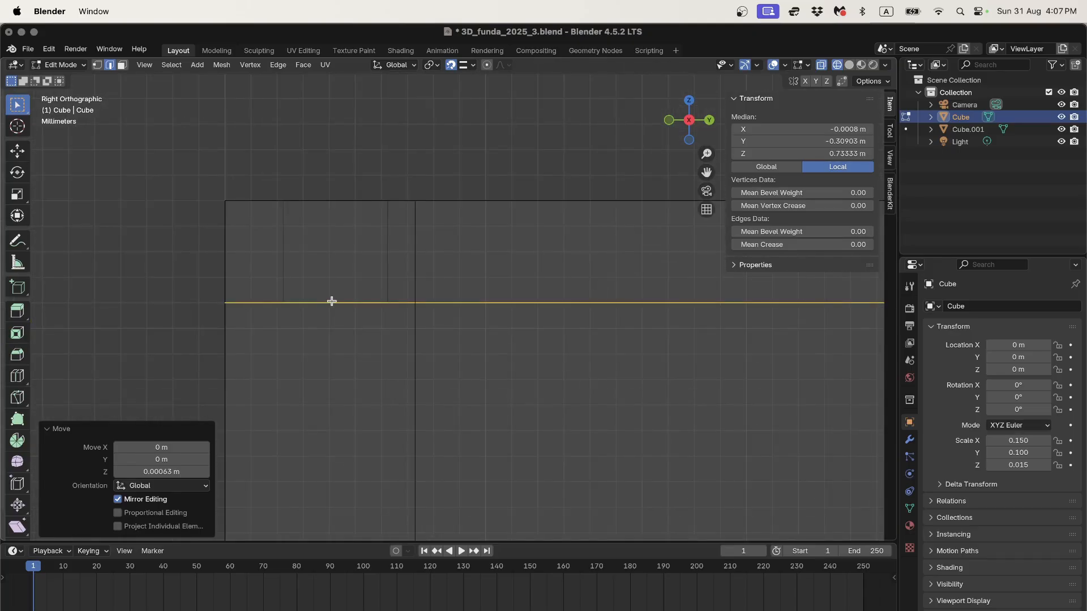
key("Tab")
left_click(388, 258)
scroll(389, 279, "down", 8)
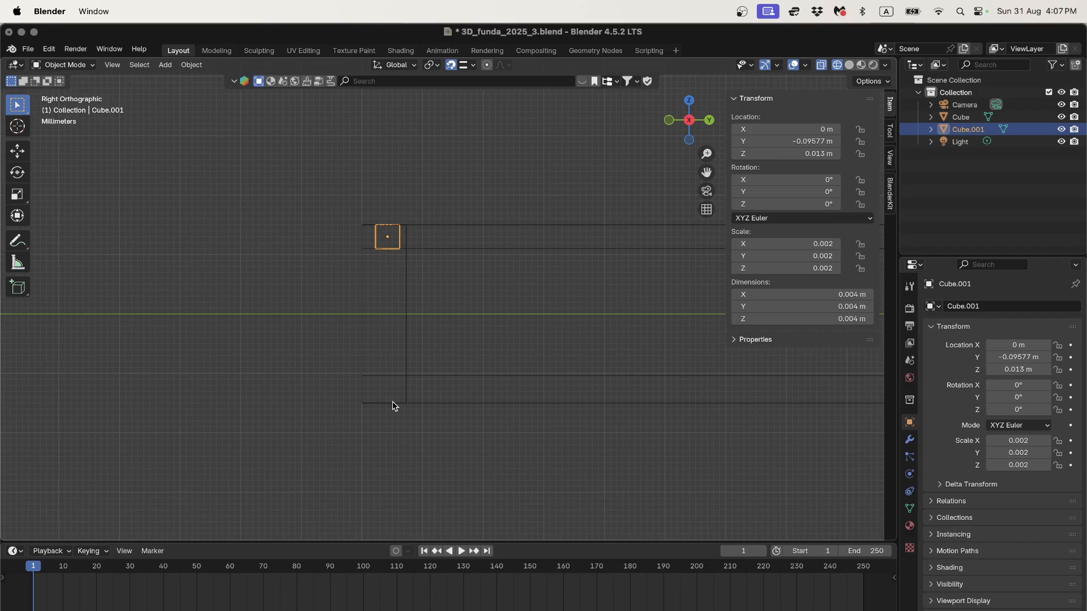
key("g")
key("z")
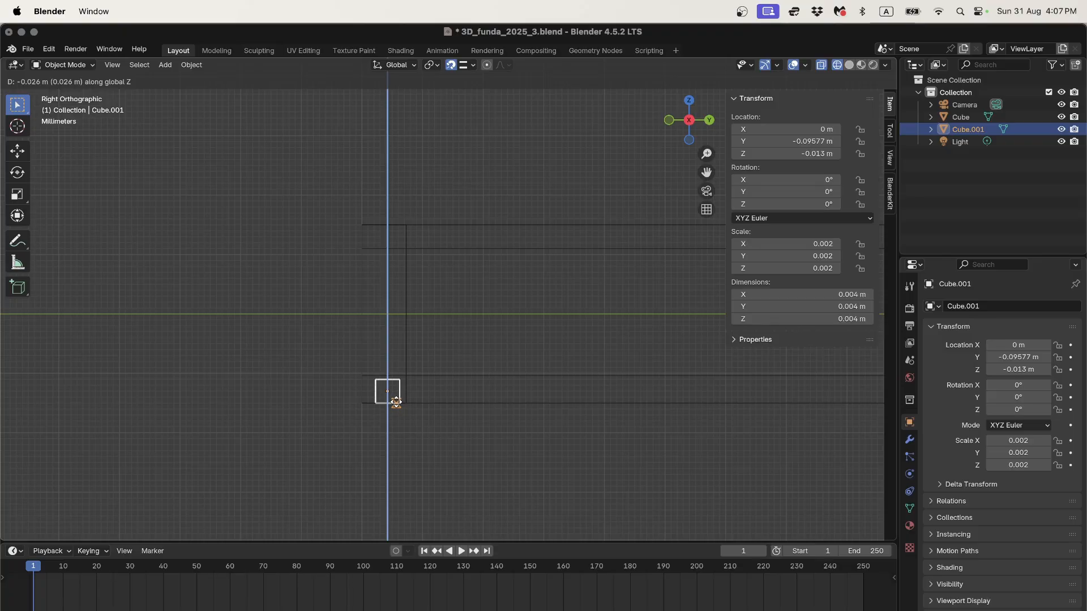
left_click(396, 403)
scroll(396, 403, "up", 5, "shift")
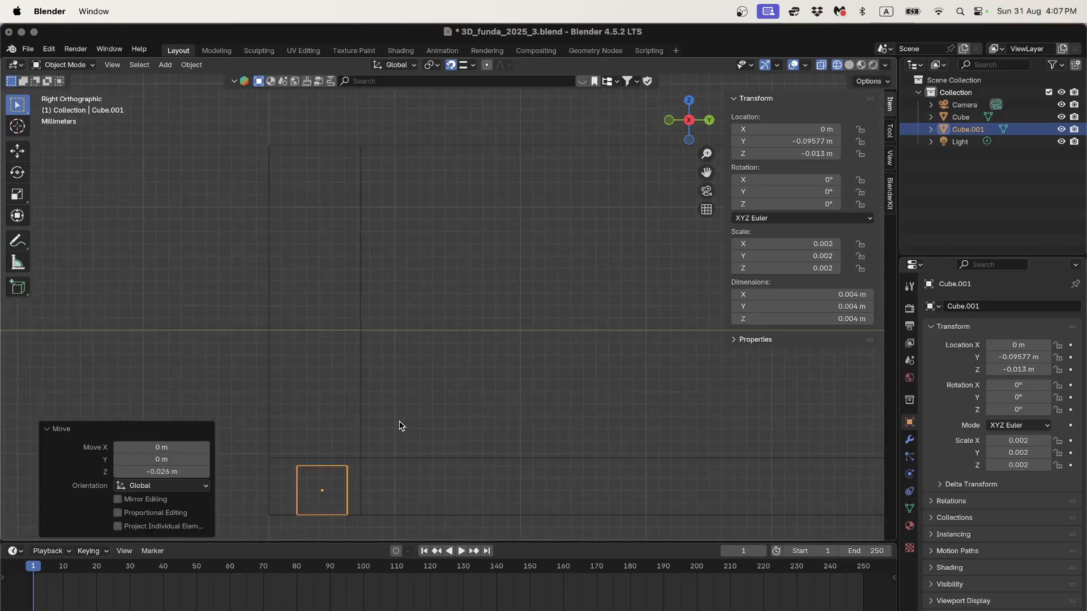
Select the block and, in Edit Mode, select its whole lower horizontal loop cut
left_click(399, 343)
scroll(412, 355, "down", 3)
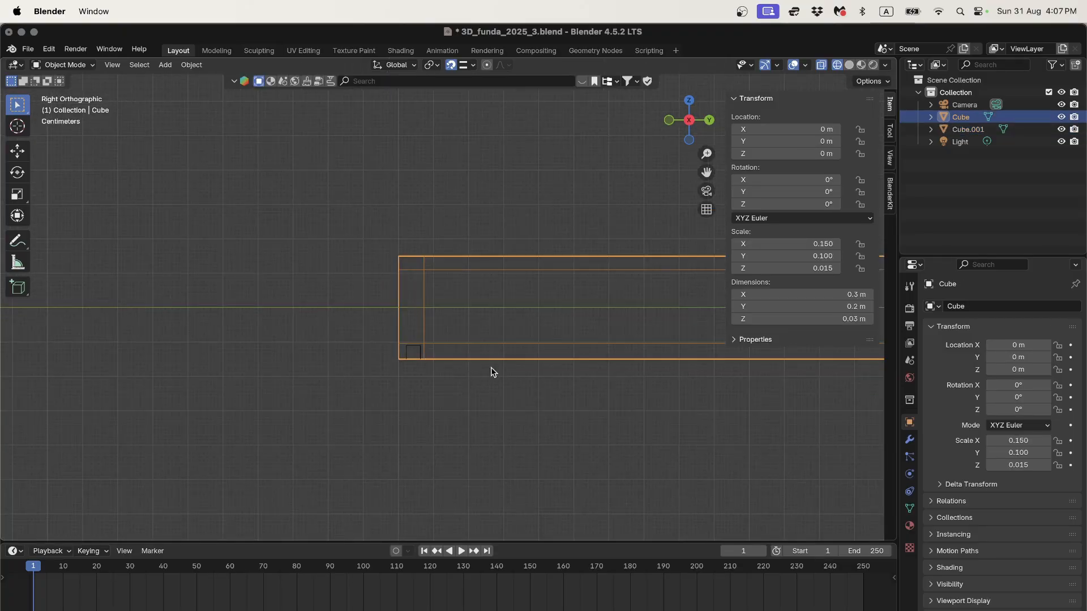
middle_click_drag(564, 372, 321, 414, "shift")
scroll(296, 389, "down", 2)
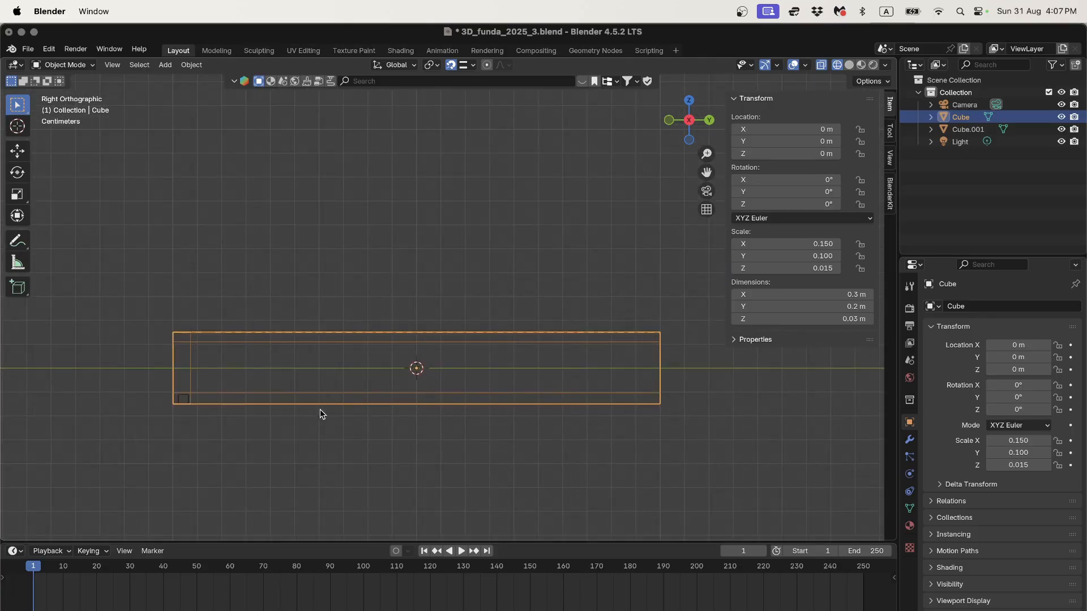
key("Tab")
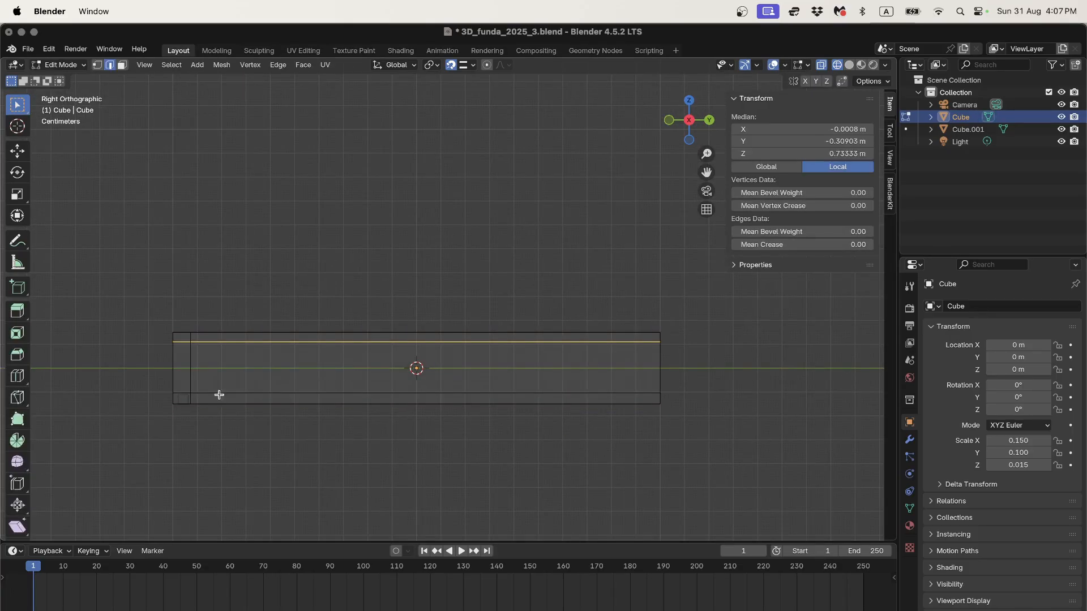
left_click_drag(147, 386, 695, 396)
middle_click_drag(696, 396, 631, 362)
left_click(677, 121)
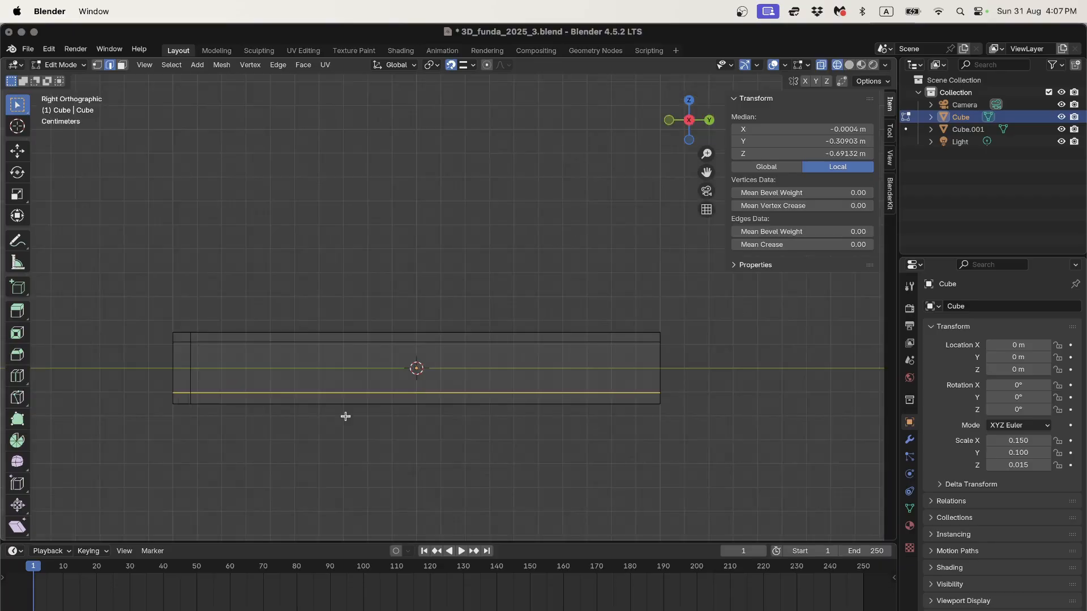
Move the selected lower loop cut -0.00063 m along Z, snapping it to the small cube's top edge
scroll(197, 476, "up", 8)
scroll(220, 383, "down", 5)
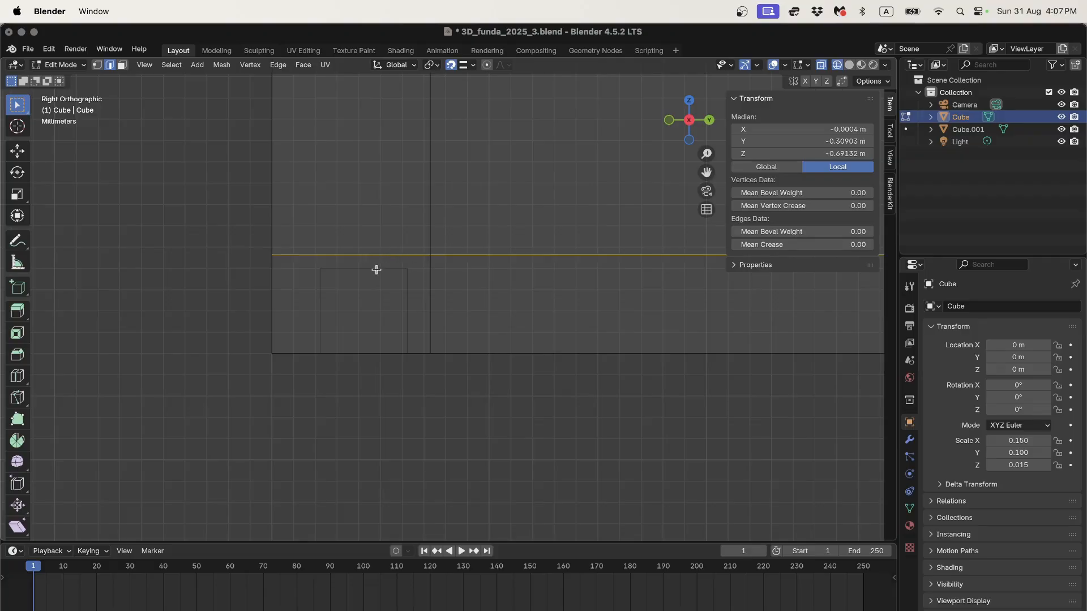
key("g")
key("z")
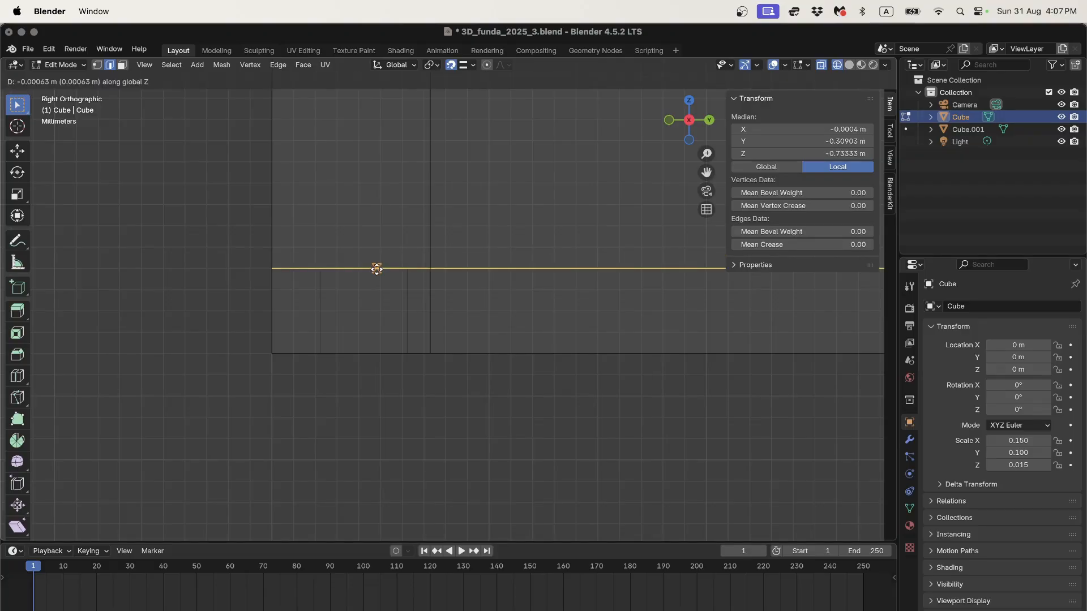
left_click(376, 268)
scroll(413, 300, "down", 5)
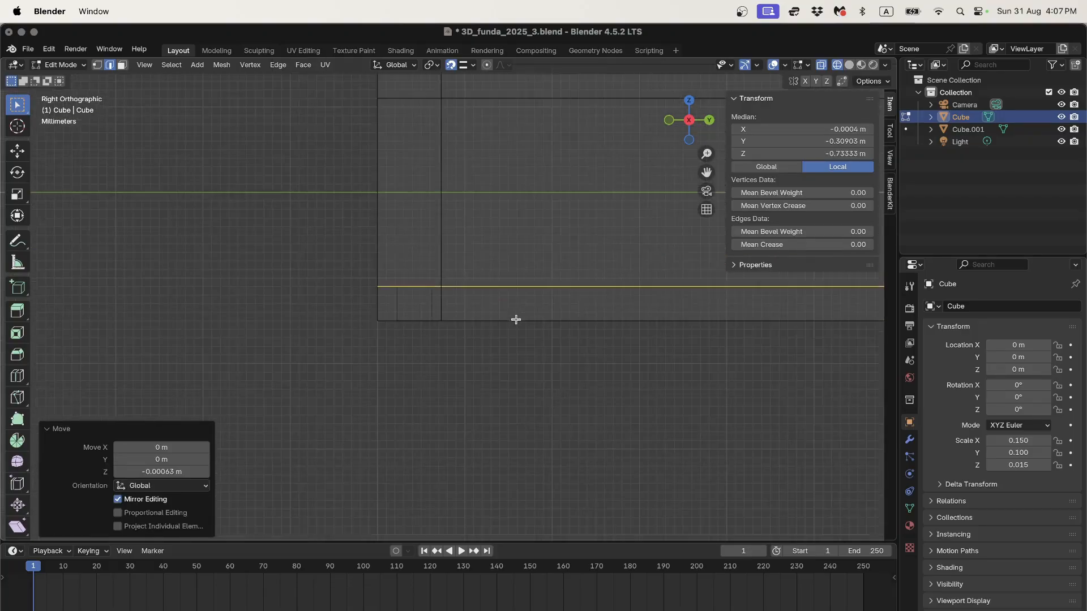
Return to Object Mode and delete the small 4 mm reference cube
key("Tab")
left_click(433, 300)
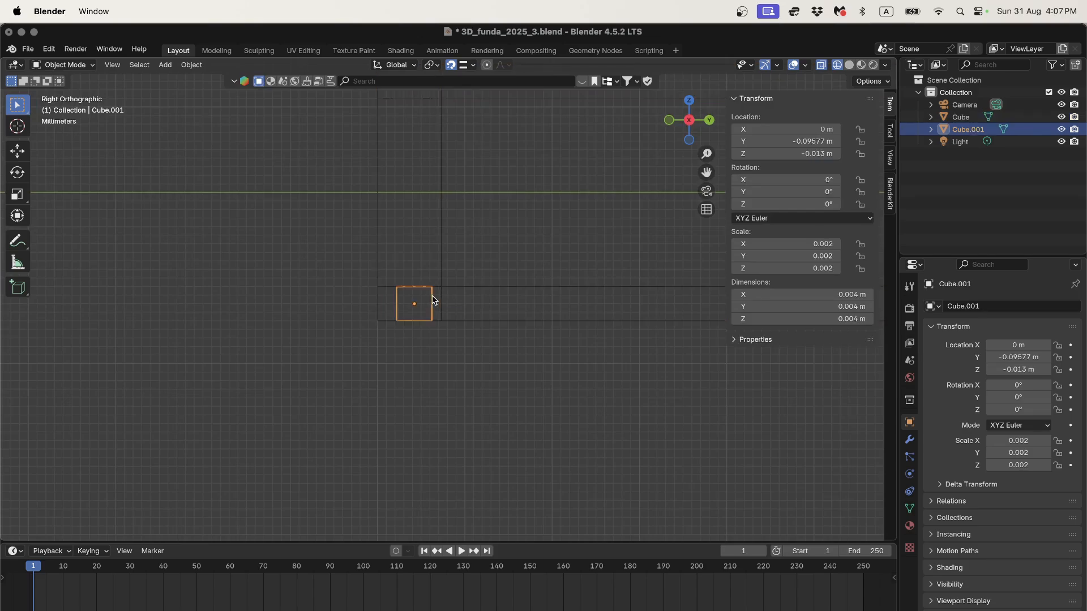
scroll(432, 304, "down", 2)
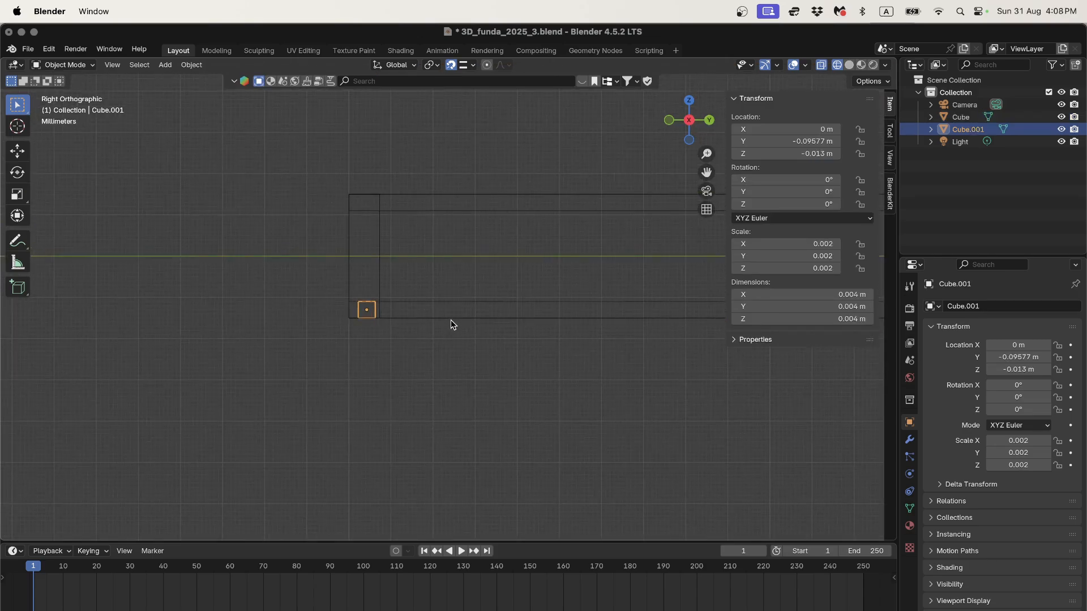
key("x")
left_click(449, 318)
Switch the viewport to solid shading, then select the block and enter Edit Mode
mouse_move(450, 321)
middle_mouse_down()
mouse_move(518, 313)
mouse_move(428, 321)
middle_mouse_up()
key("z")
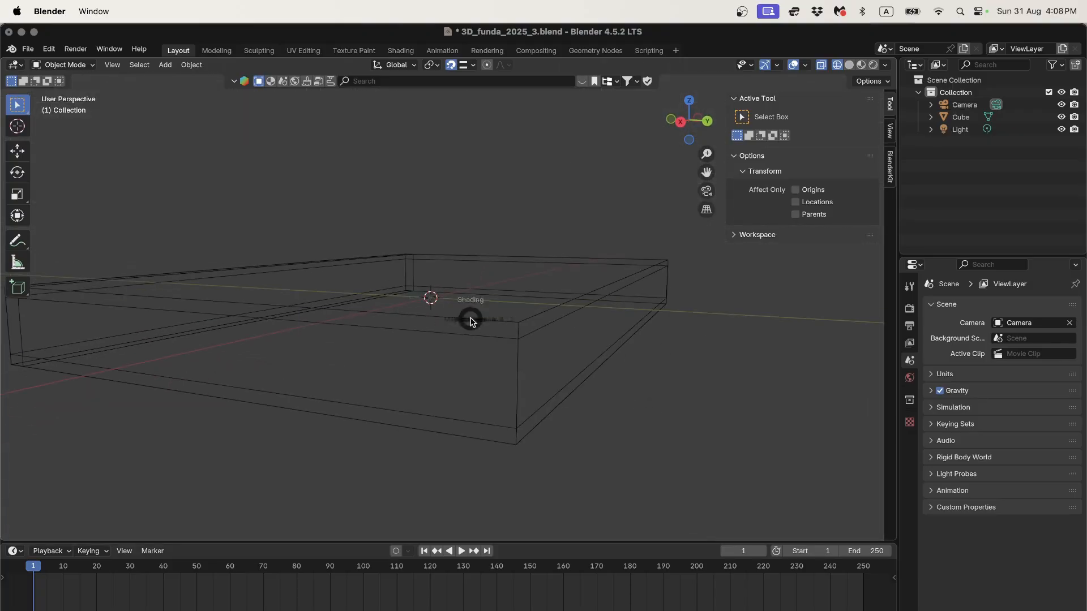
left_click(531, 322)
left_click(503, 326)
key("Tab")
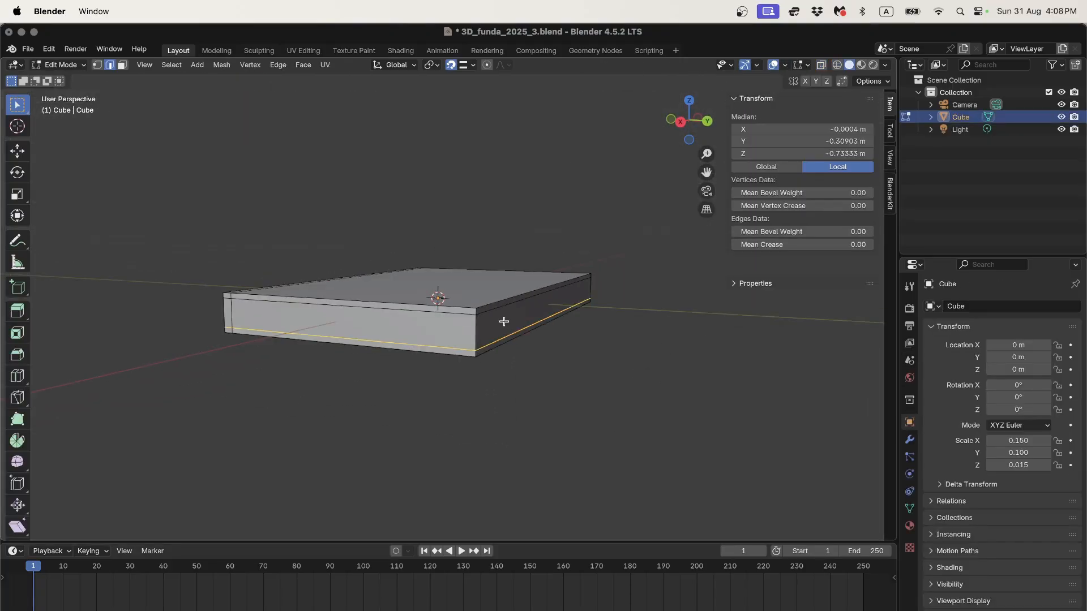
In face selection, select the C-shaped border on the block's +X end: upper, lower and narrow vertical strips plus the corner faces between them
middle_click_drag(504, 320, 542, 332)
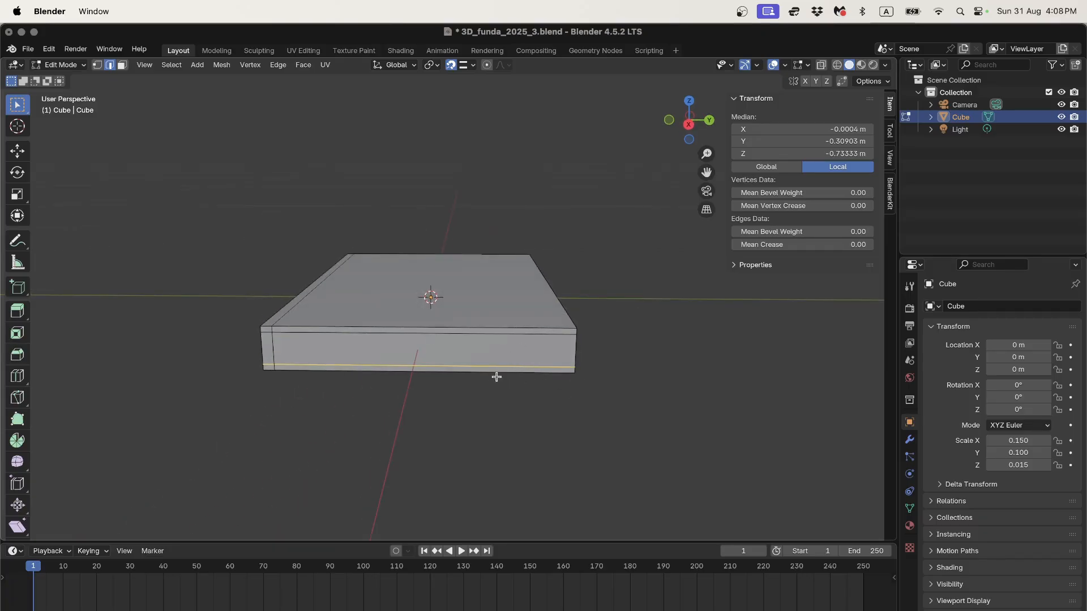
middle_click_drag(496, 377, 471, 339)
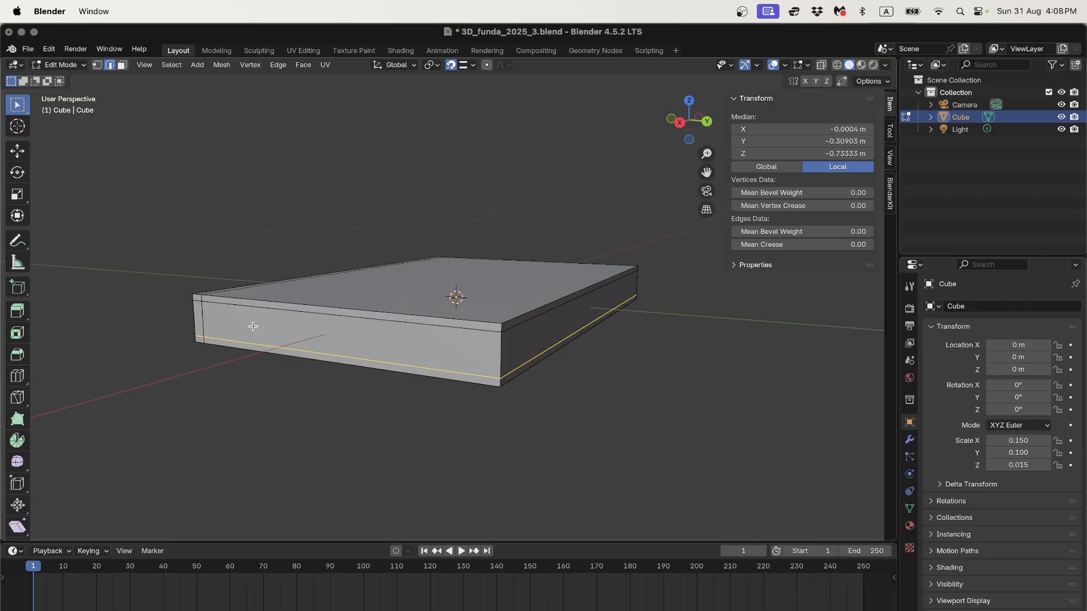
left_click(122, 65)
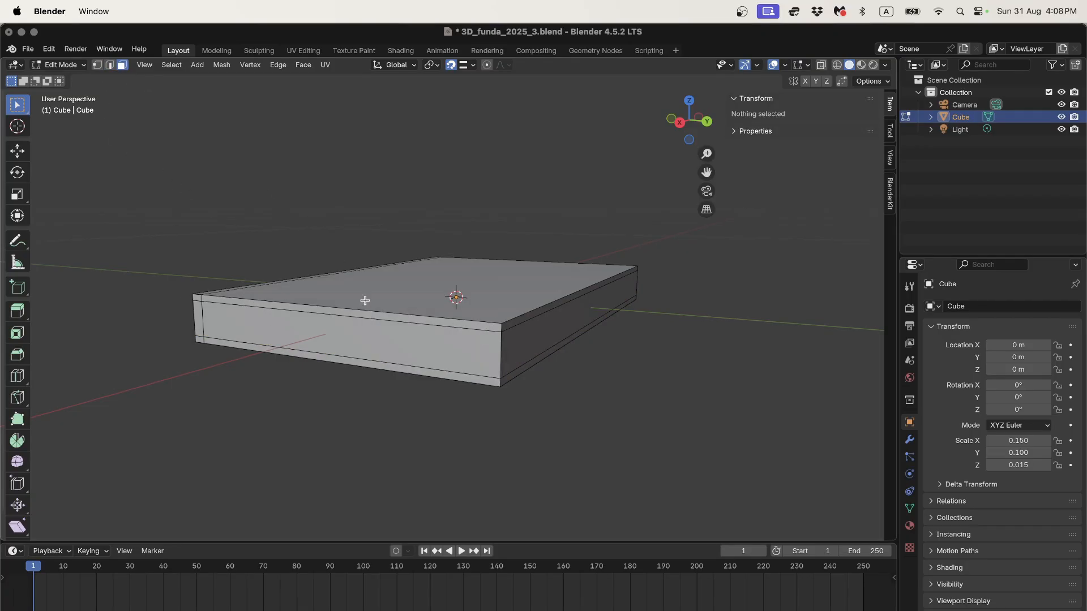
left_click(437, 322)
left_click(196, 298, "shift")
left_click(199, 320, "shift")
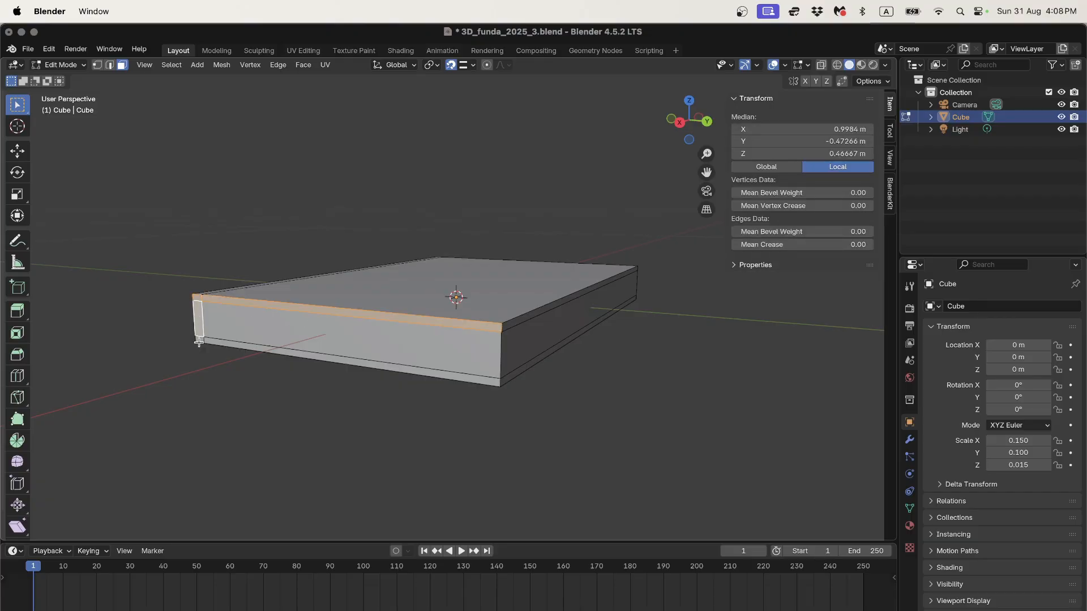
left_click(204, 340, "shift")
left_click(228, 344, "shift")
middle_click_drag(296, 367, 377, 351)
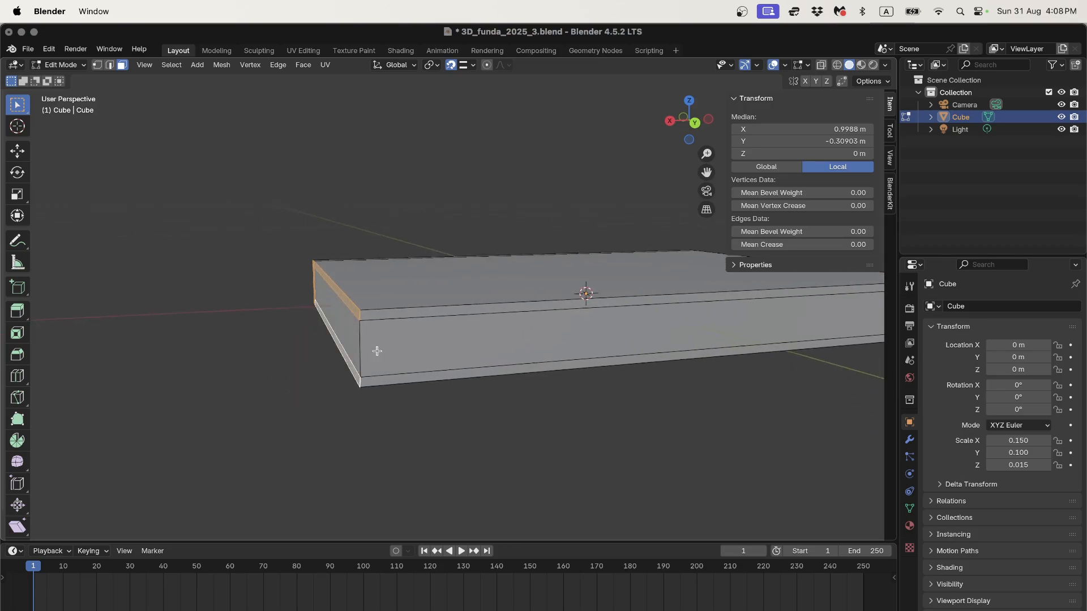
Turn off snapping and extrude the selected +X border faces 0.004 m along X
left_click(451, 66)
key("g")
key("z")
key("z")
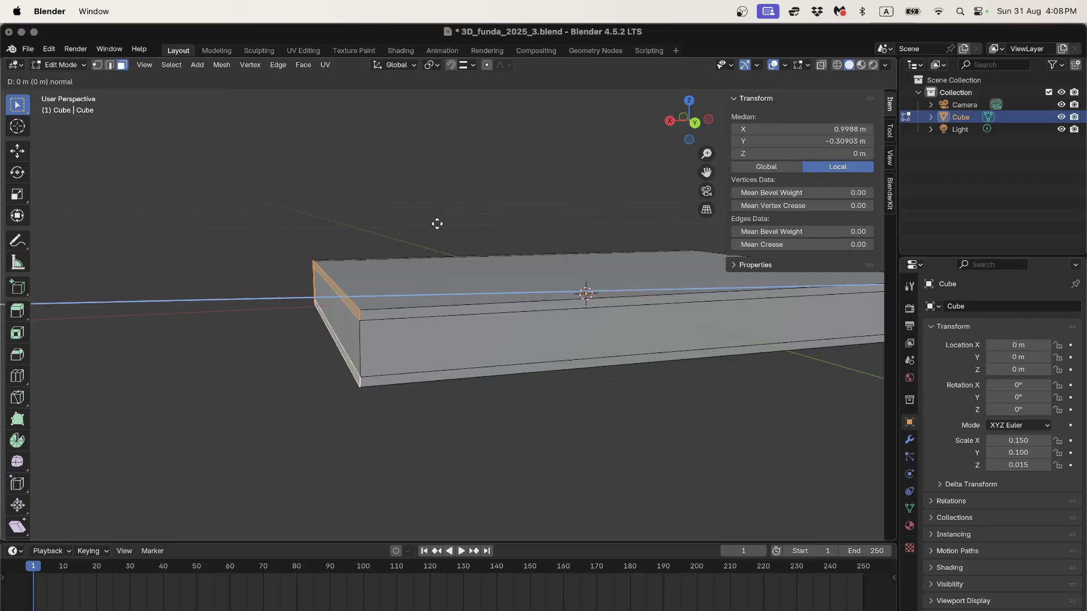
key("x")
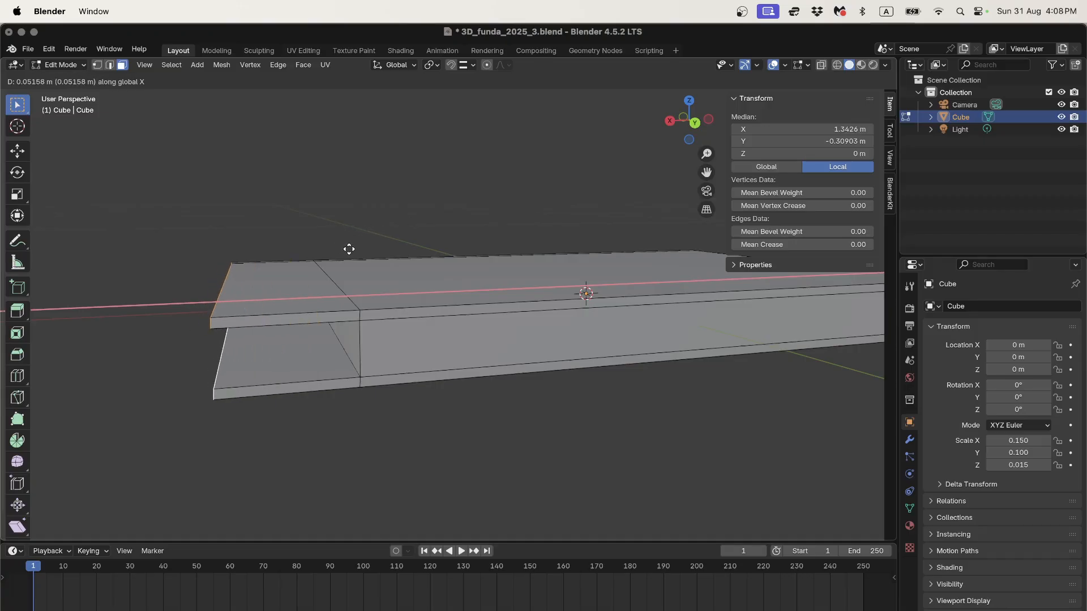
key("equal")
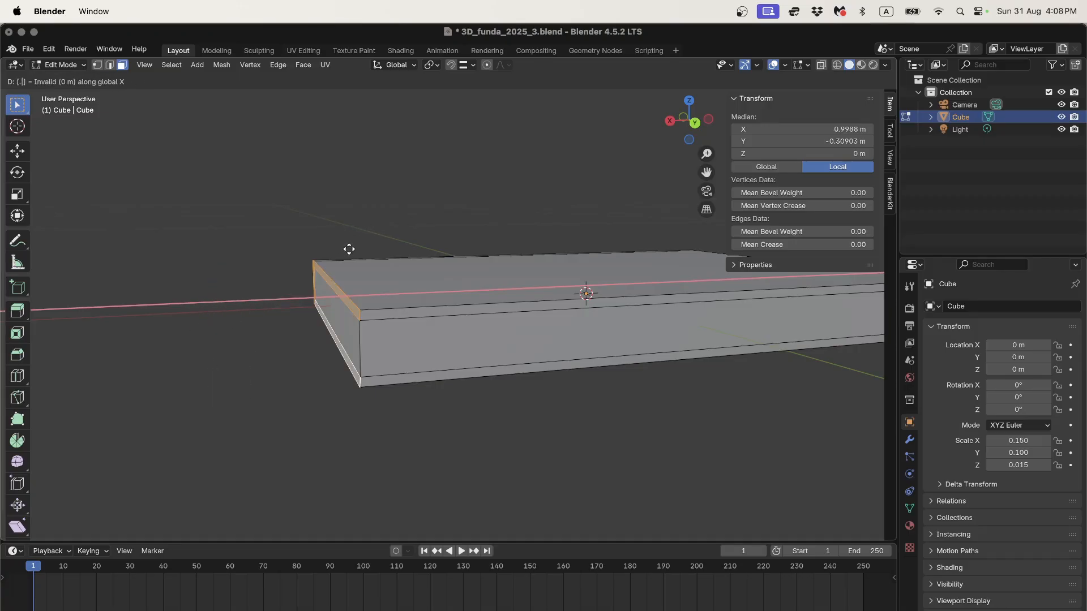
type(".004")
key("Return")
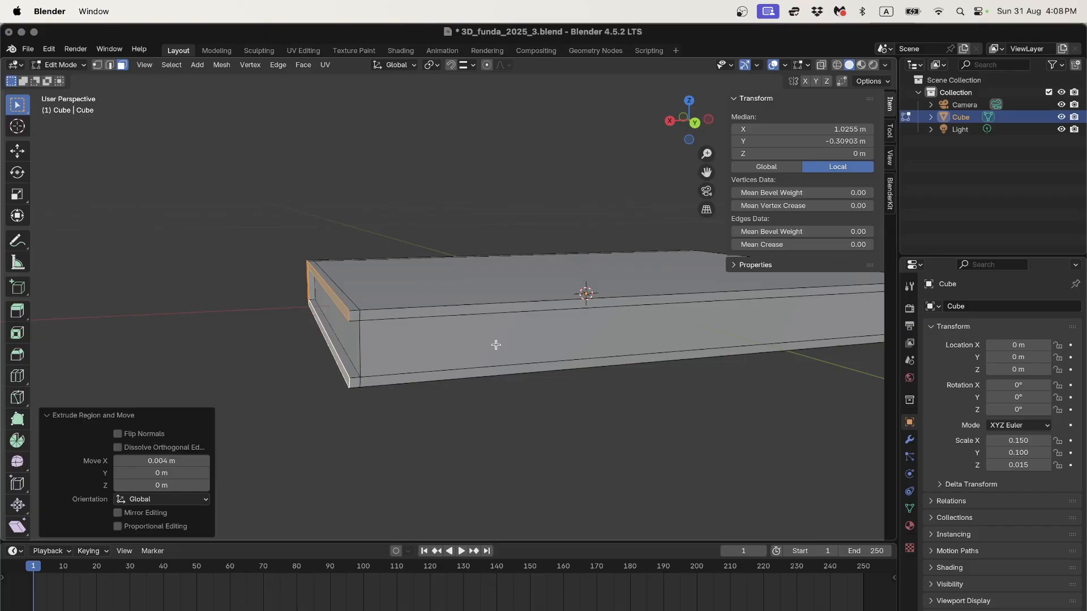
Select the matching C-shaped border faces on the block's opposite -X end, including the upper, vertical and lower strips
scroll(495, 346, "down", 3)
middle_click_drag(575, 359, 394, 355)
scroll(499, 363, "up", 1)
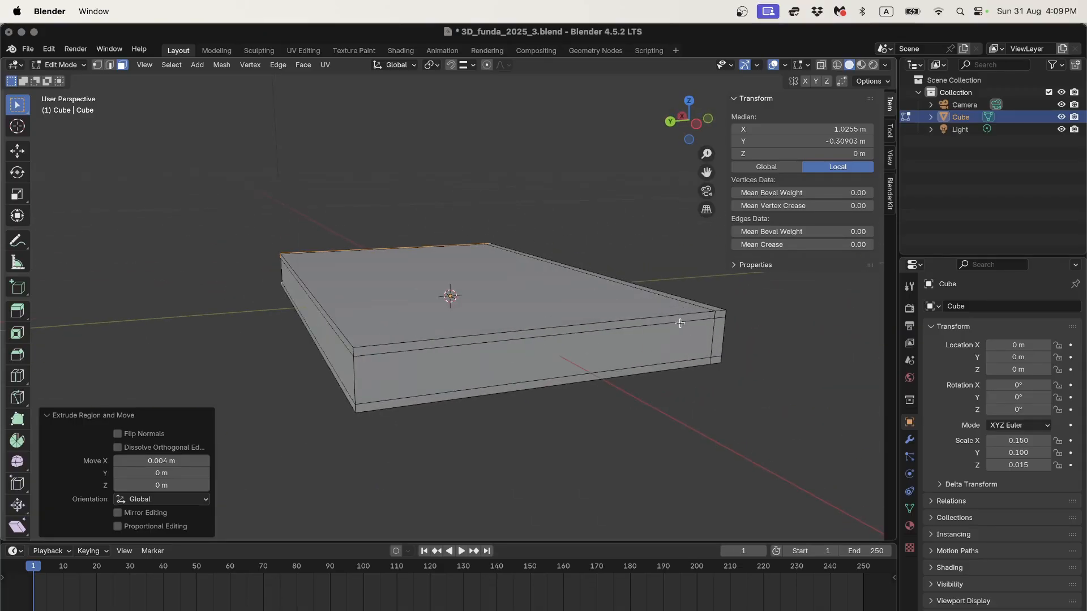
left_click(718, 317)
left_click(720, 345, "shift")
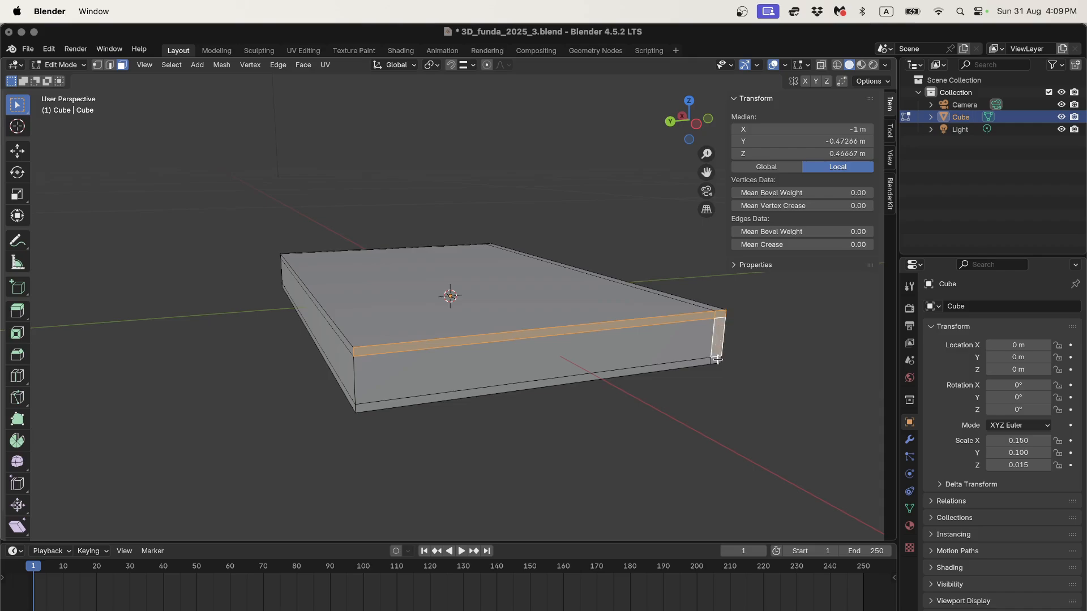
left_click(688, 362, "shift")
middle_click_drag(687, 362, 584, 359)
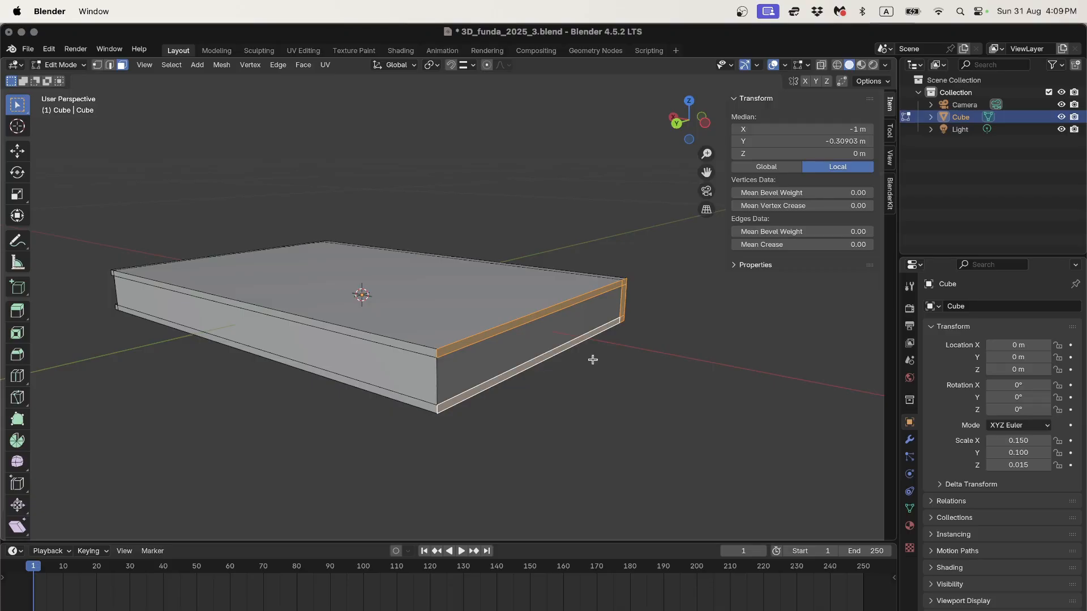
Extrude the selected -X border faces -0.004 m along X
key("e")
key("x")
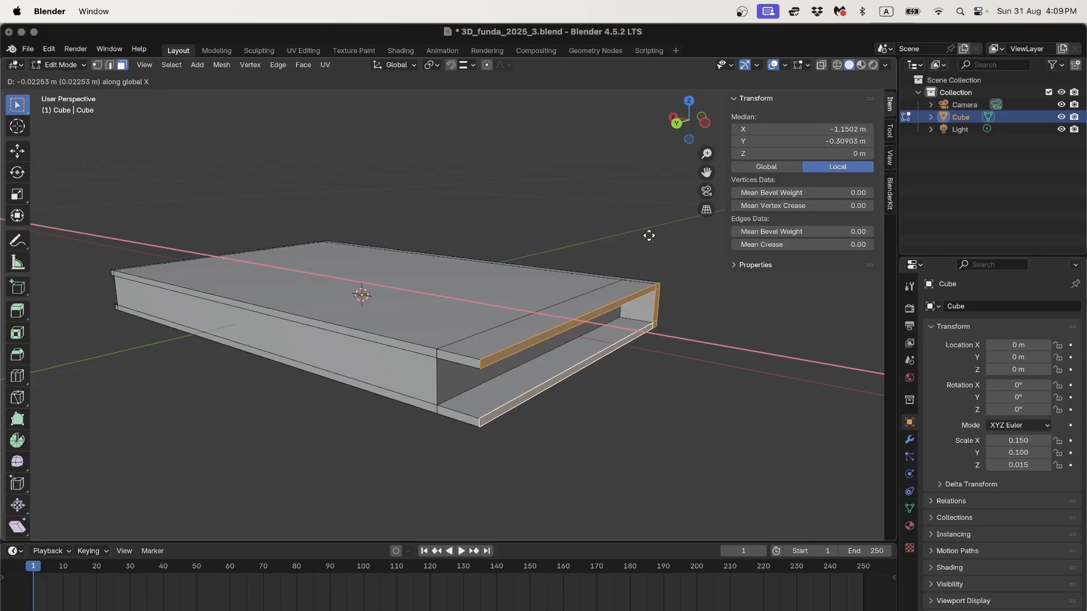
type("-0.004")
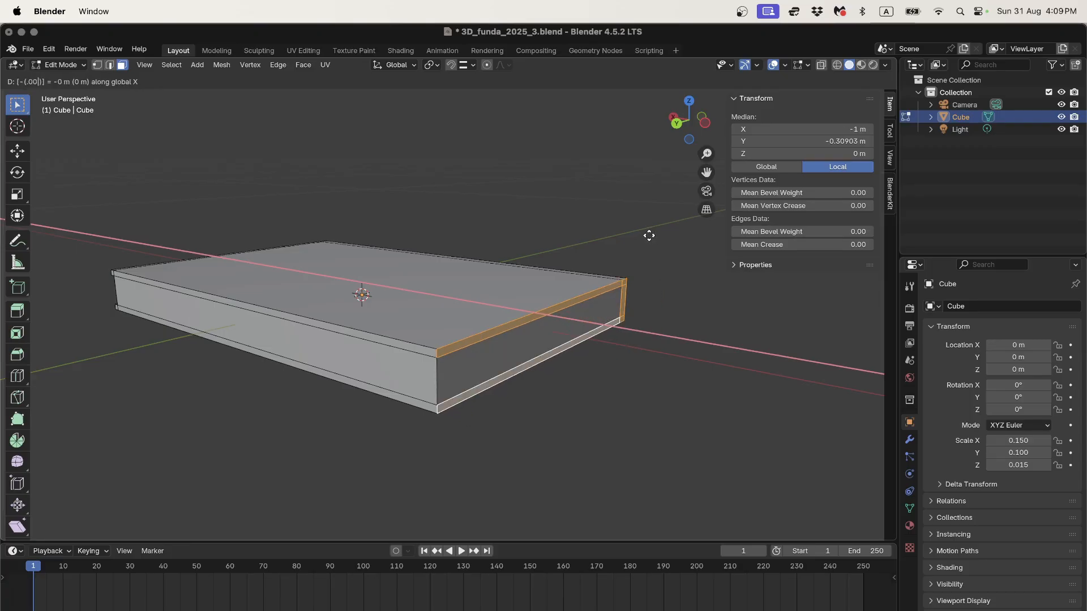
key("Return")
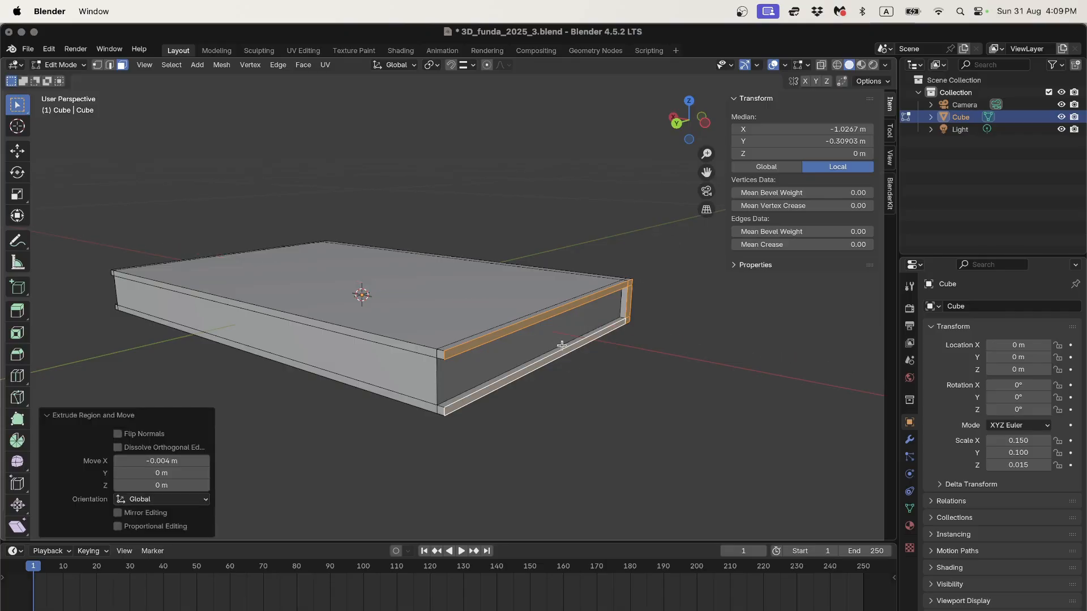
mouse_move(565, 355)
middle_mouse_down()
mouse_move(547, 349)
mouse_move(581, 347)
middle_mouse_up()
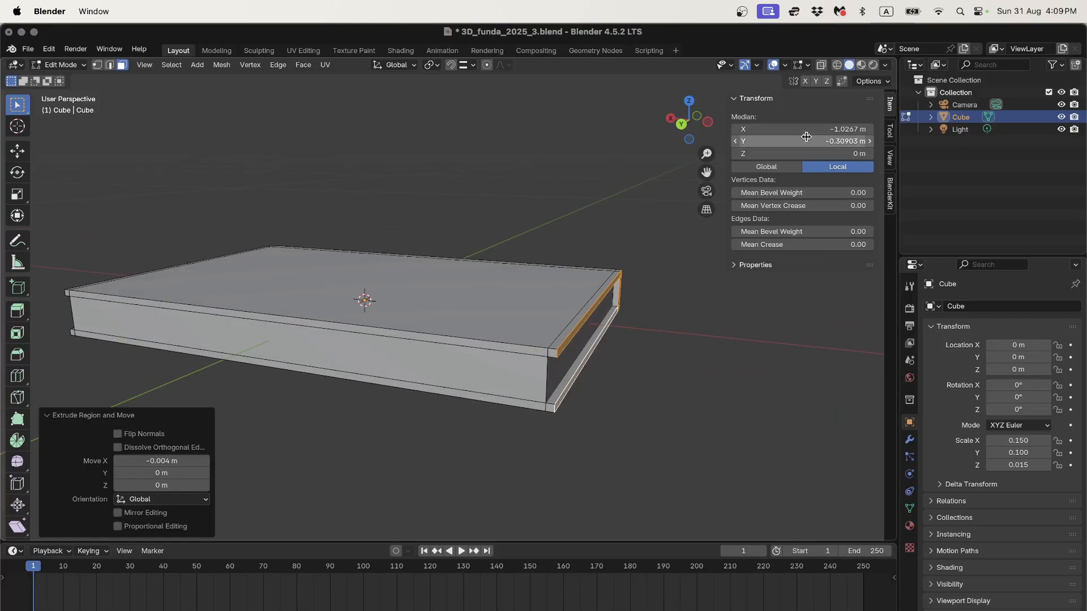
Select the upper and lower strips along the block's long +Y side, including the small faces at both ends of each strip
left_click(509, 351)
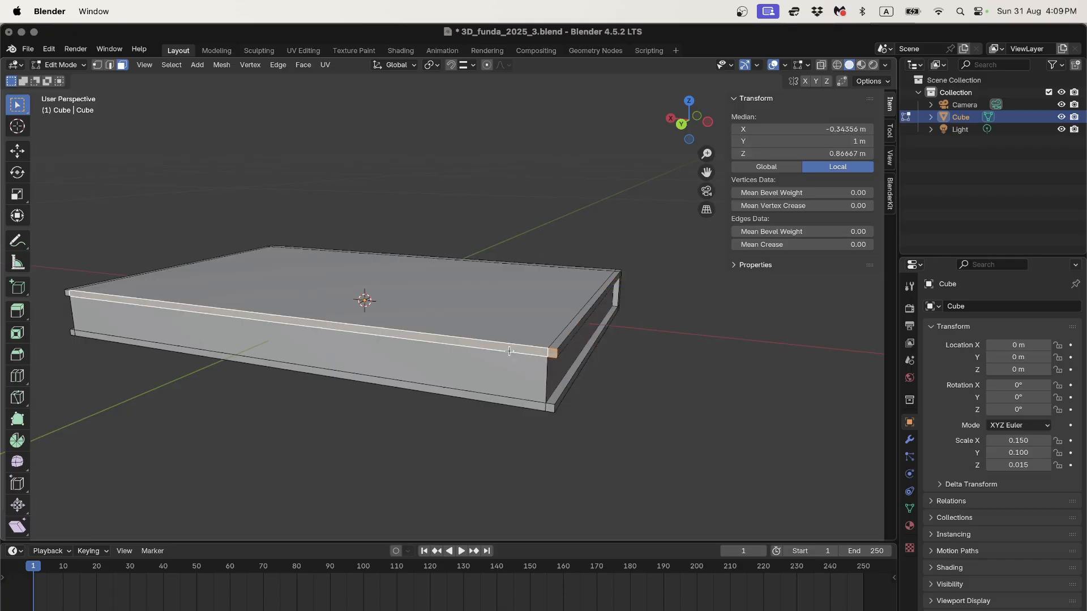
left_click(66, 293, "shift")
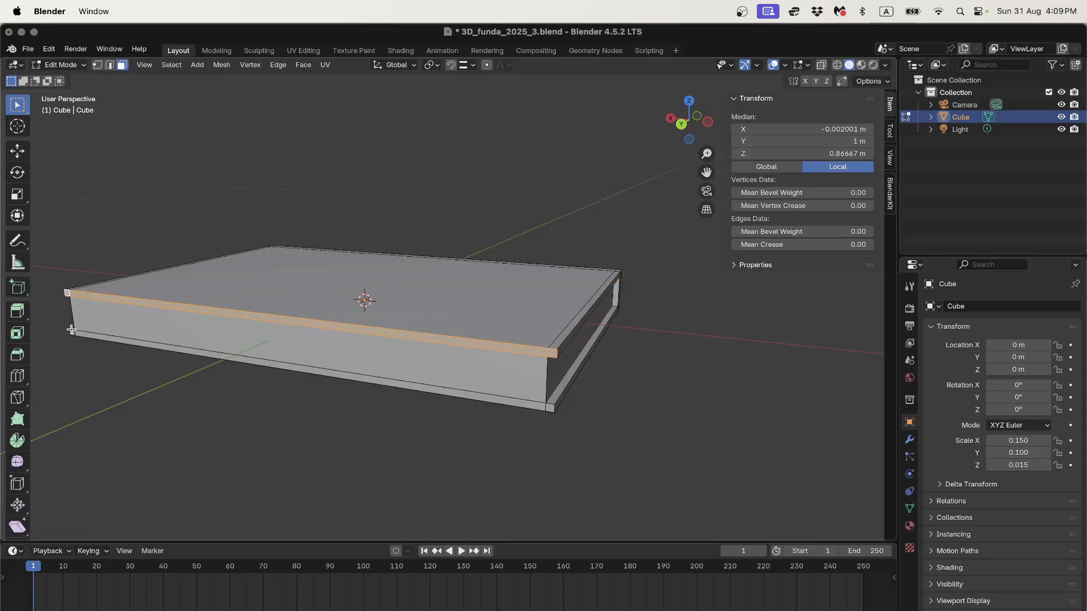
left_click(87, 336, "shift")
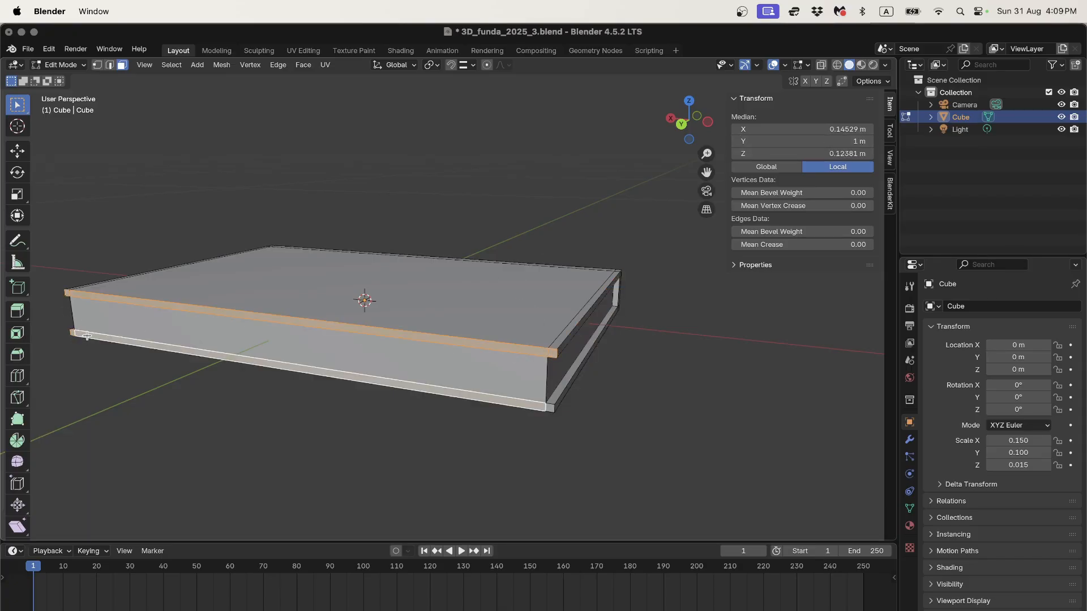
left_click(551, 408, "shift")
middle_click_drag(453, 413, 581, 397, "shift")
middle_click_drag(581, 397, 534, 361)
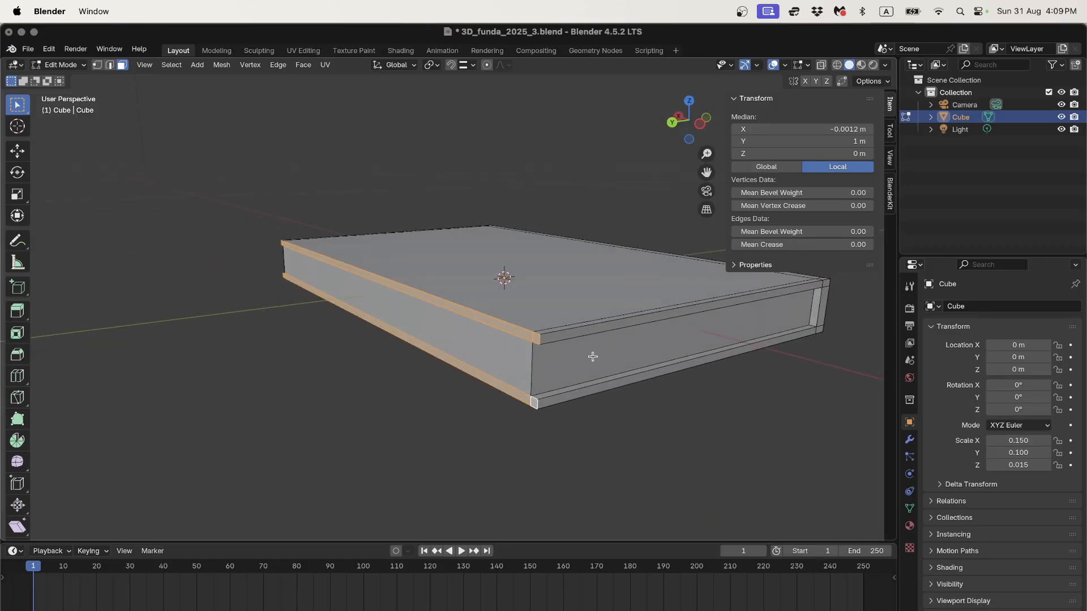
Extrude the selected +Y strips 0.004 m along Y, then clear the selection
key("e")
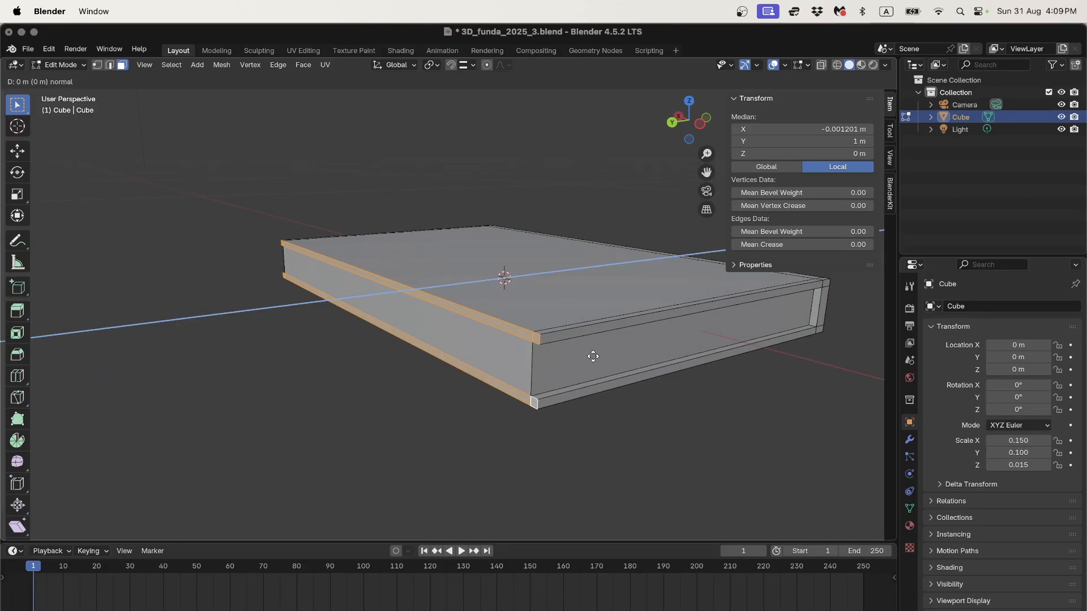
key("y")
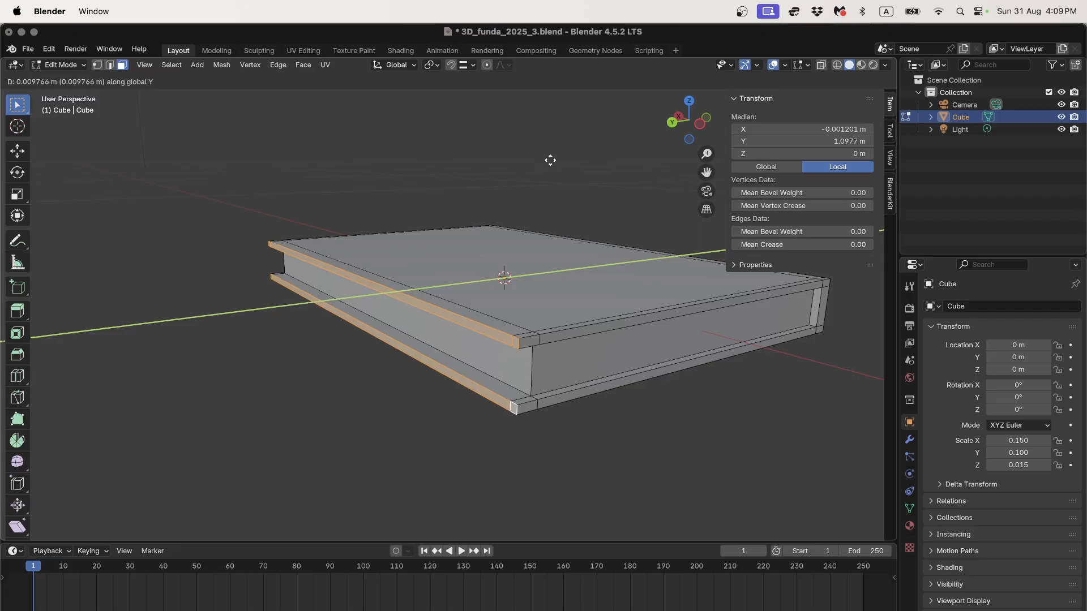
type("0.004")
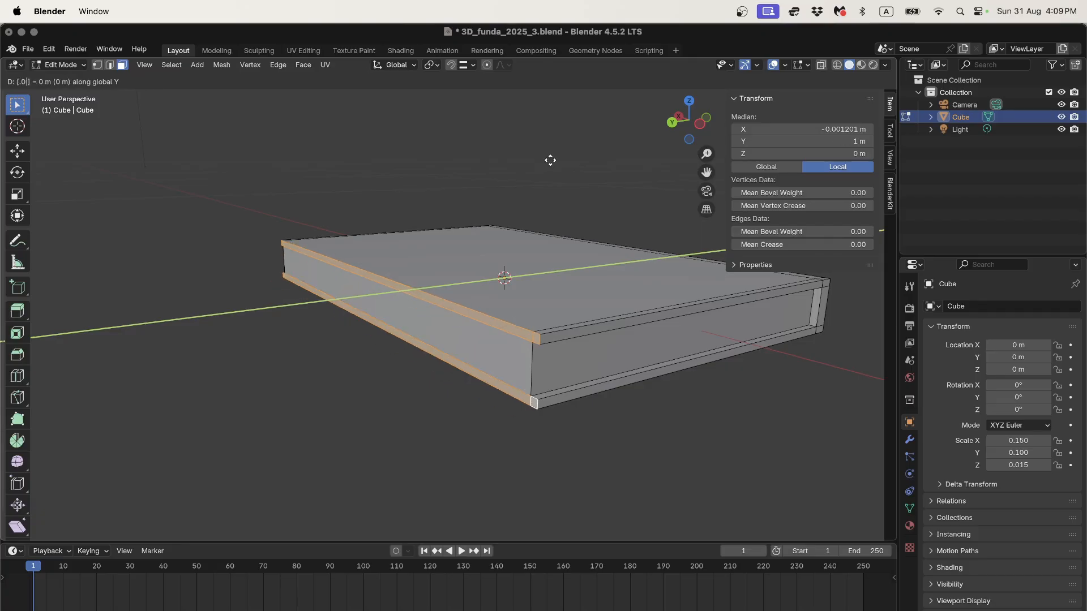
key("Return")
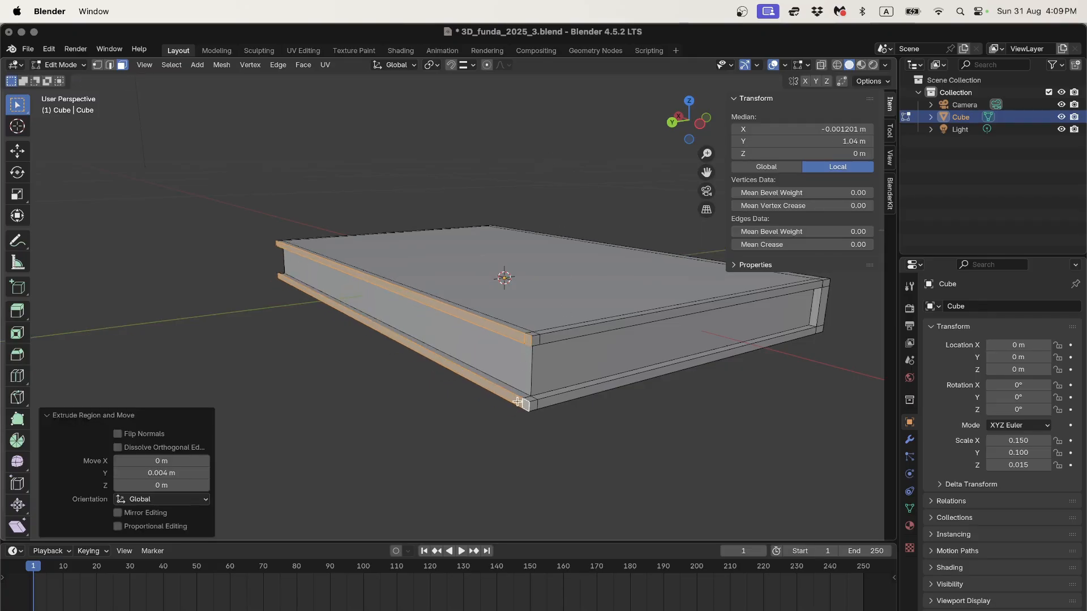
left_click(452, 432)
Add three horizontal loop cuts around the book's spine and side faces, between the top and bottom covers
middle_click_drag(453, 432, 560, 424)
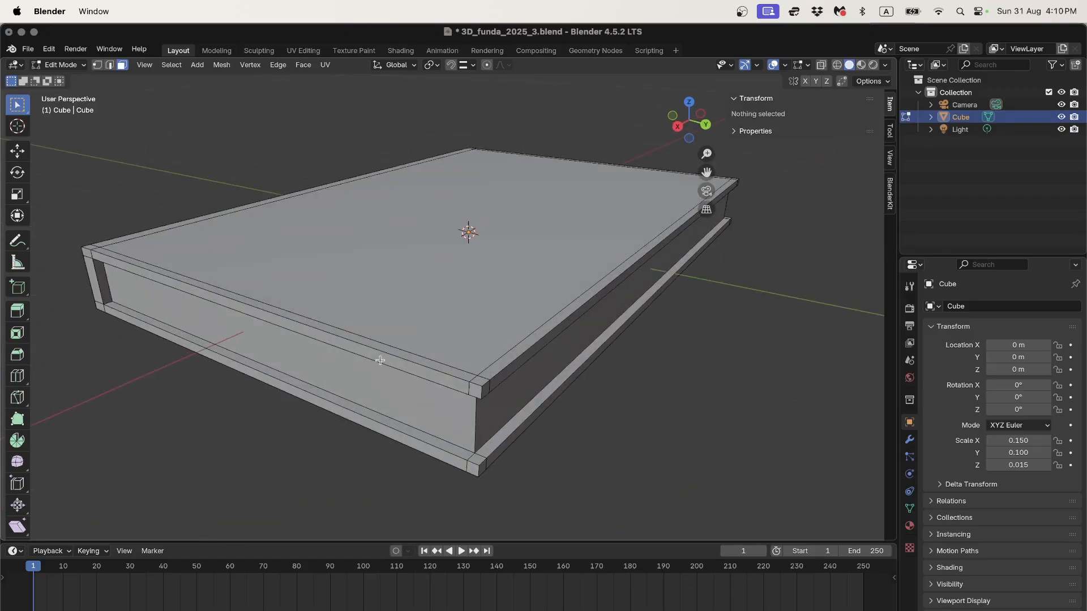
middle_click_drag(274, 375, 411, 391)
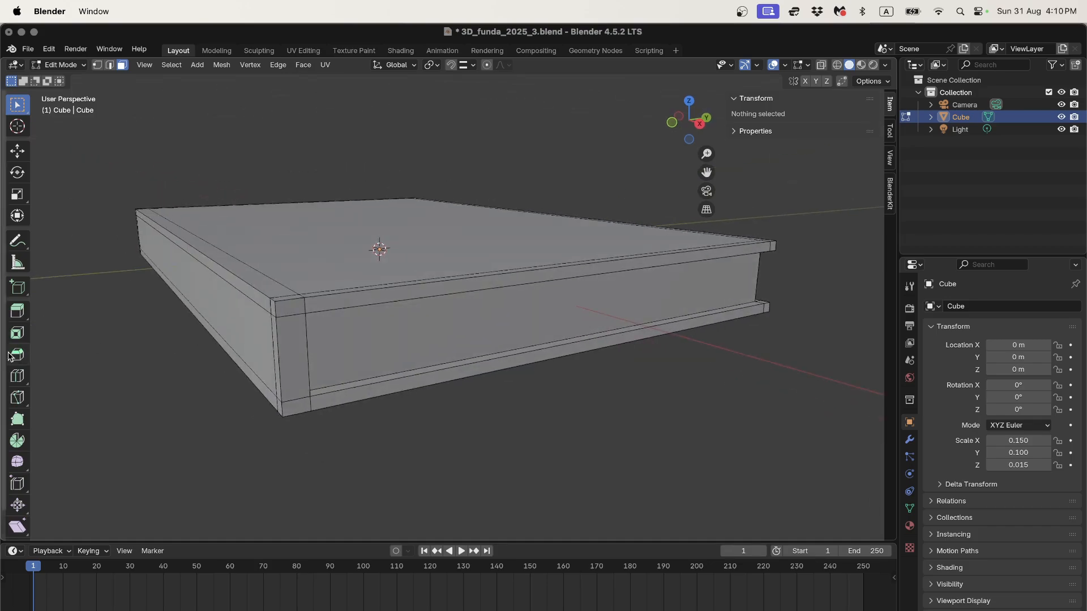
mouse_move(341, 324)
middle_mouse_down()
mouse_move(368, 332)
mouse_move(364, 315)
mouse_move(335, 347)
mouse_move(354, 332)
middle_mouse_up()
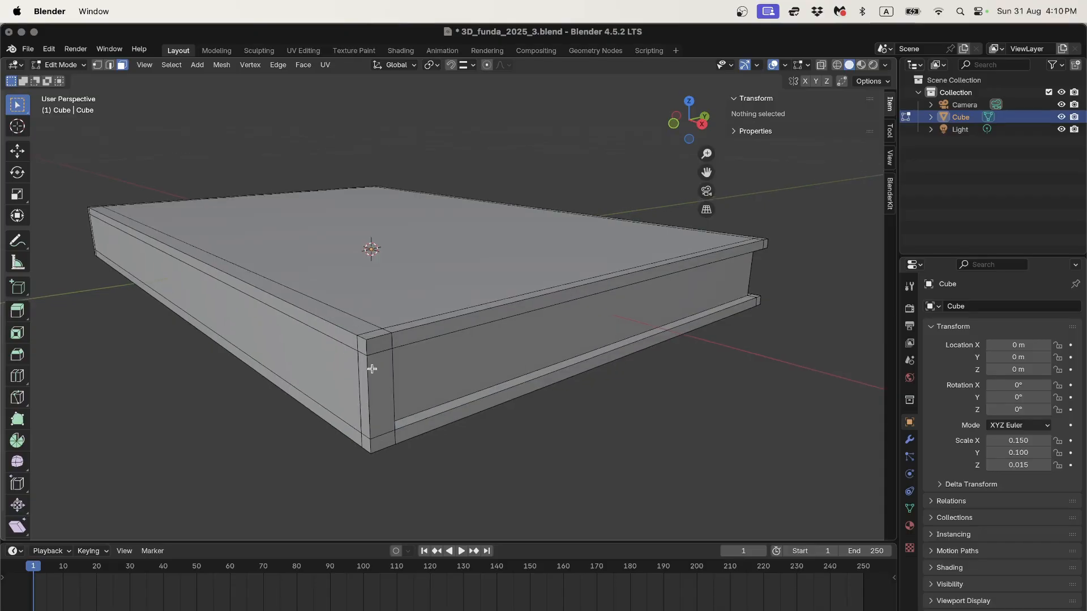
left_click(17, 376)
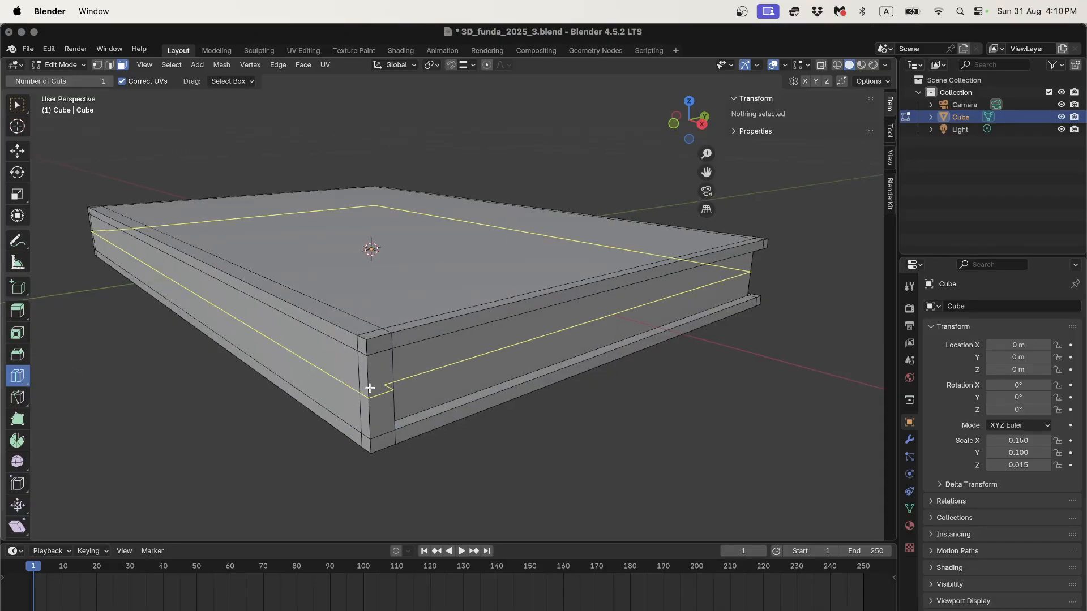
left_click(370, 388)
left_click(206, 417)
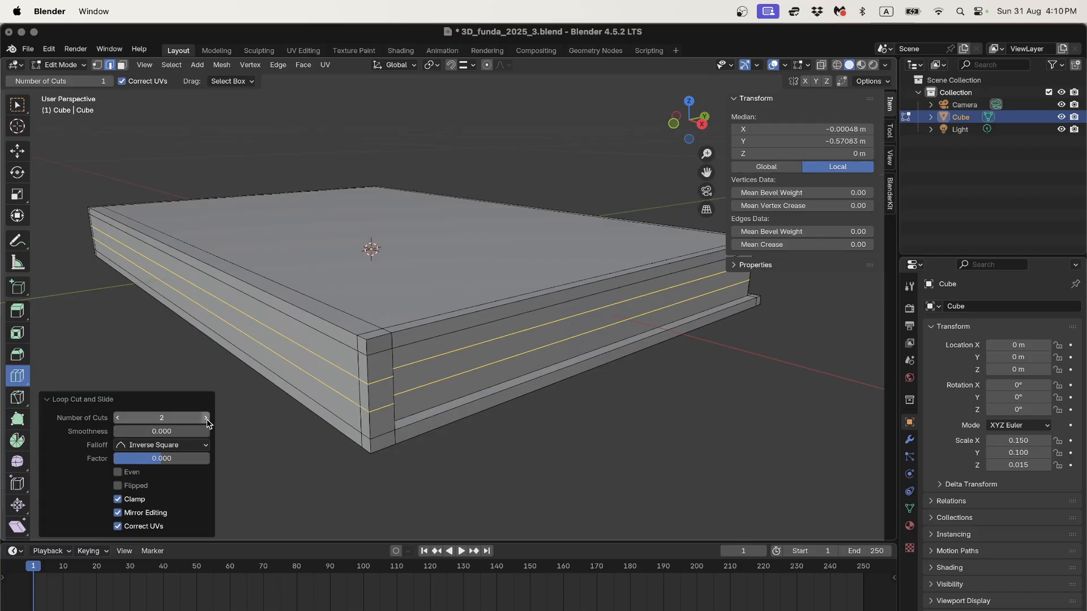
left_click(206, 418)
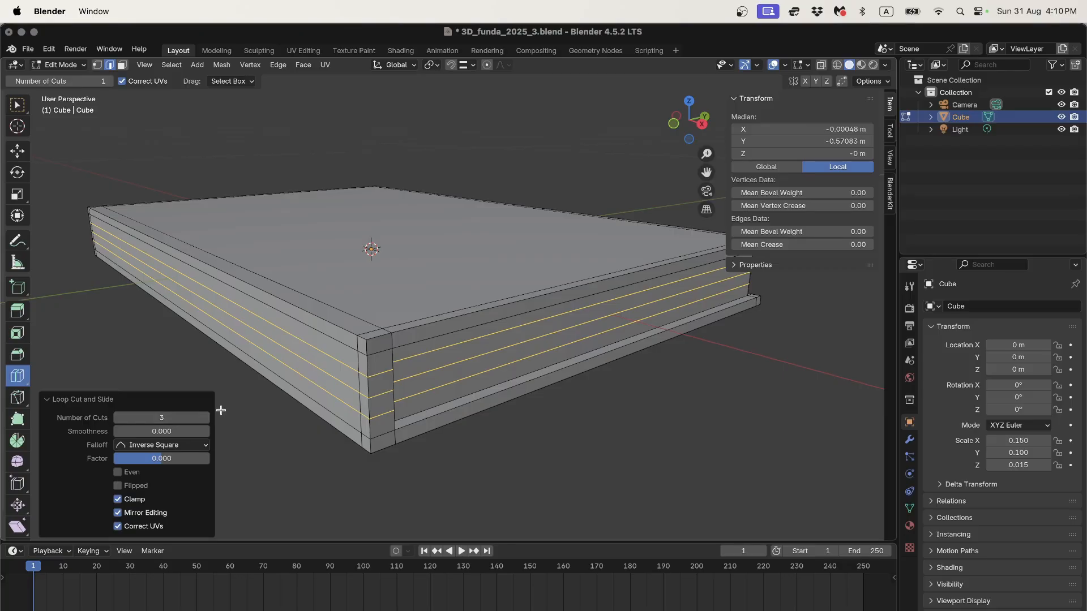
Select the middle lengthwise edge line on the outer -Y spine face, including its short segments at both ends
left_click(17, 105)
left_click(364, 394)
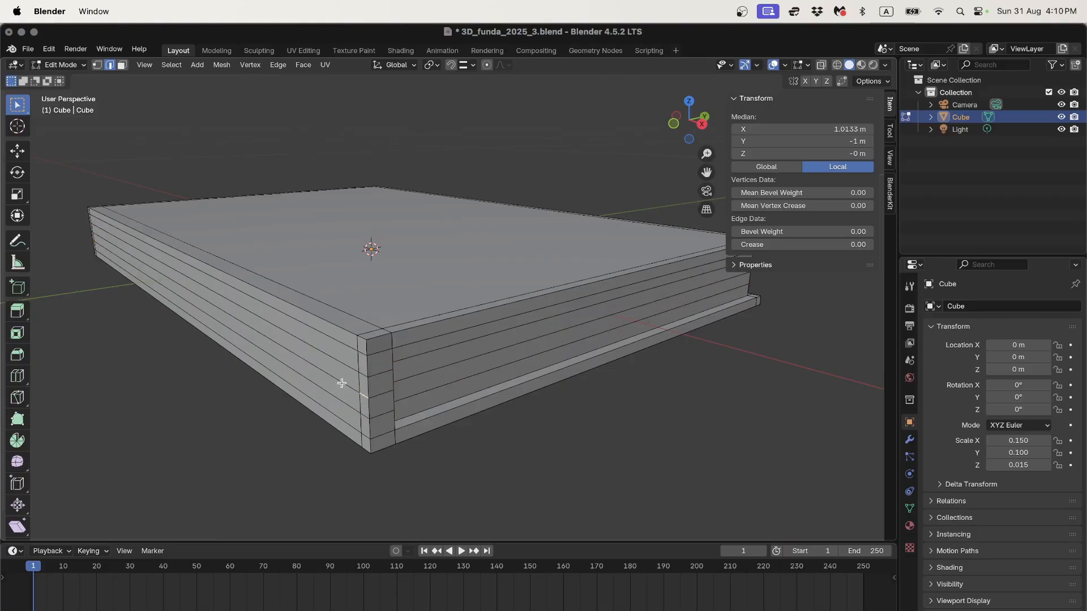
left_click(339, 382, "alt")
middle_click_drag(334, 379, 420, 359)
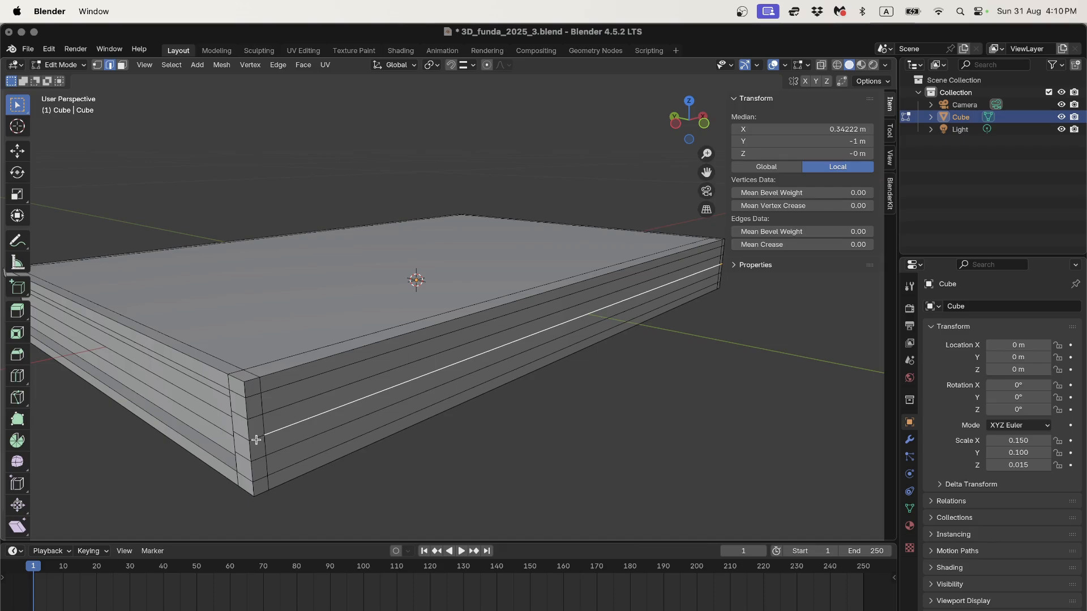
left_click(256, 436)
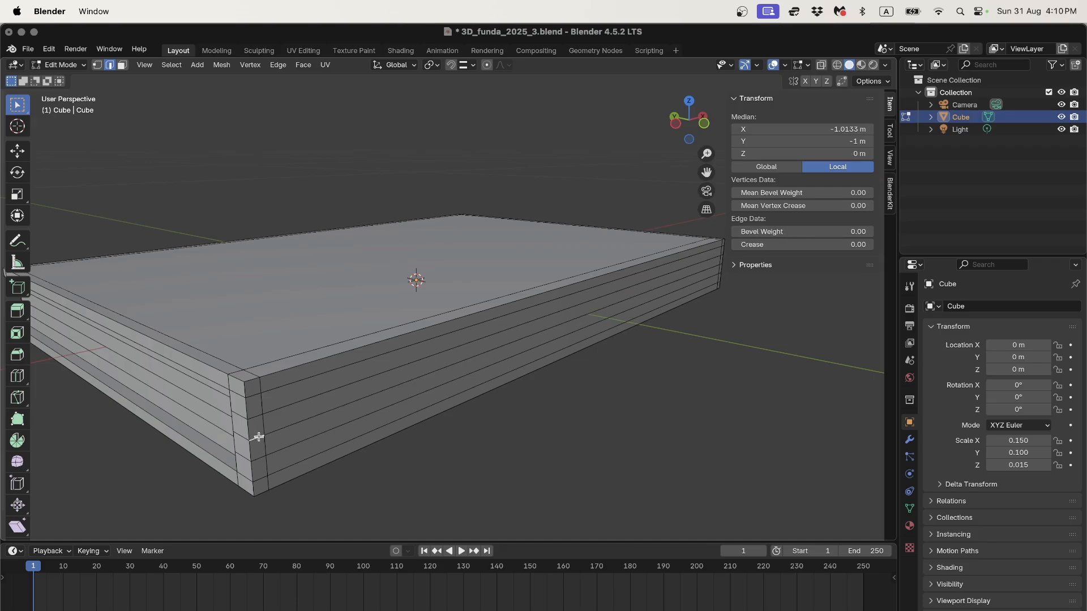
left_click(296, 429, "alt")
middle_click_drag(296, 429, 351, 399)
scroll(447, 389, "up", 2)
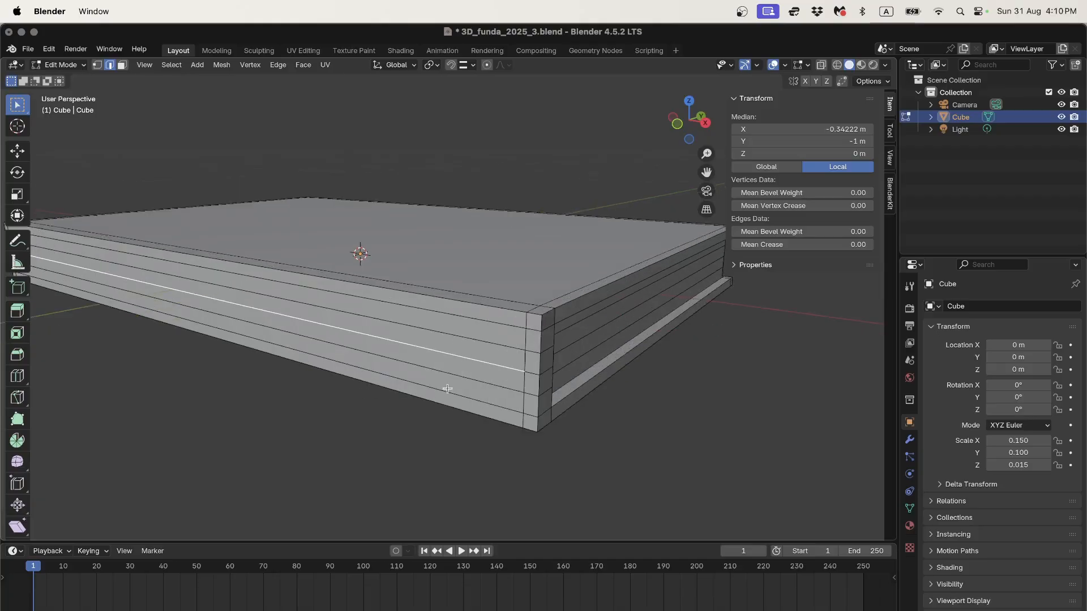
left_click(536, 373)
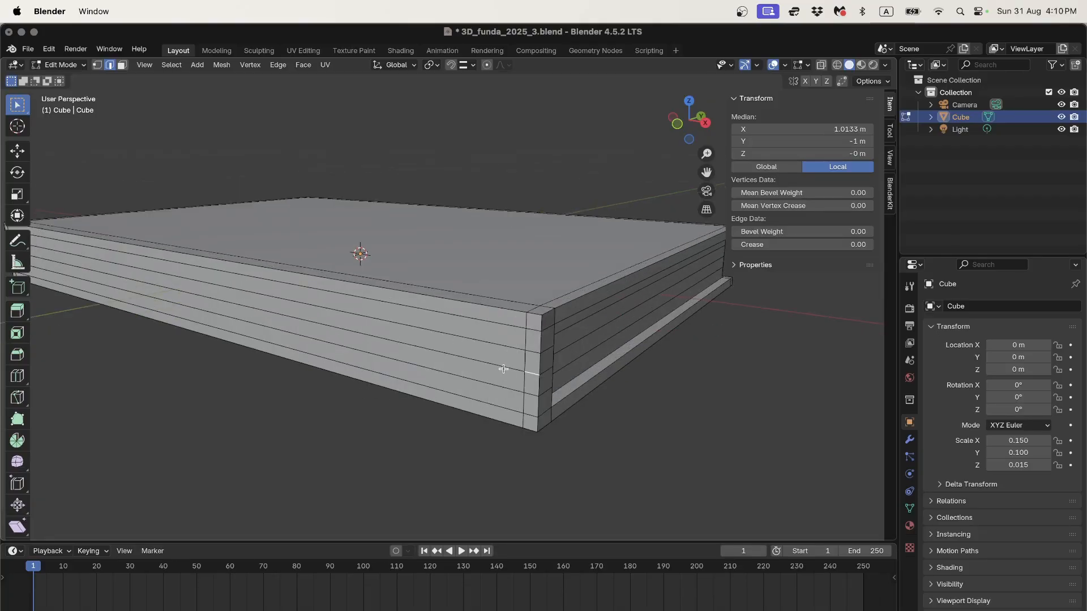
left_click(503, 369, "alt")
middle_click_drag(291, 359, 410, 359)
middle_click_drag(168, 272, 306, 275)
left_click(295, 366, "alt+shift")
middle_click_drag(299, 359, 317, 339)
key("g")
key("y")
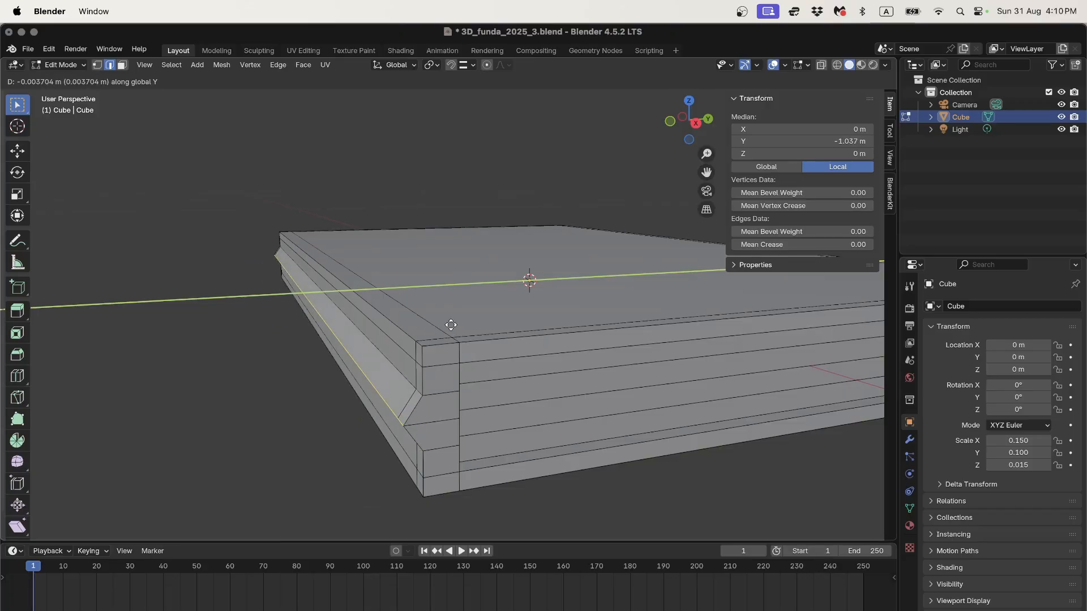
key("Escape")
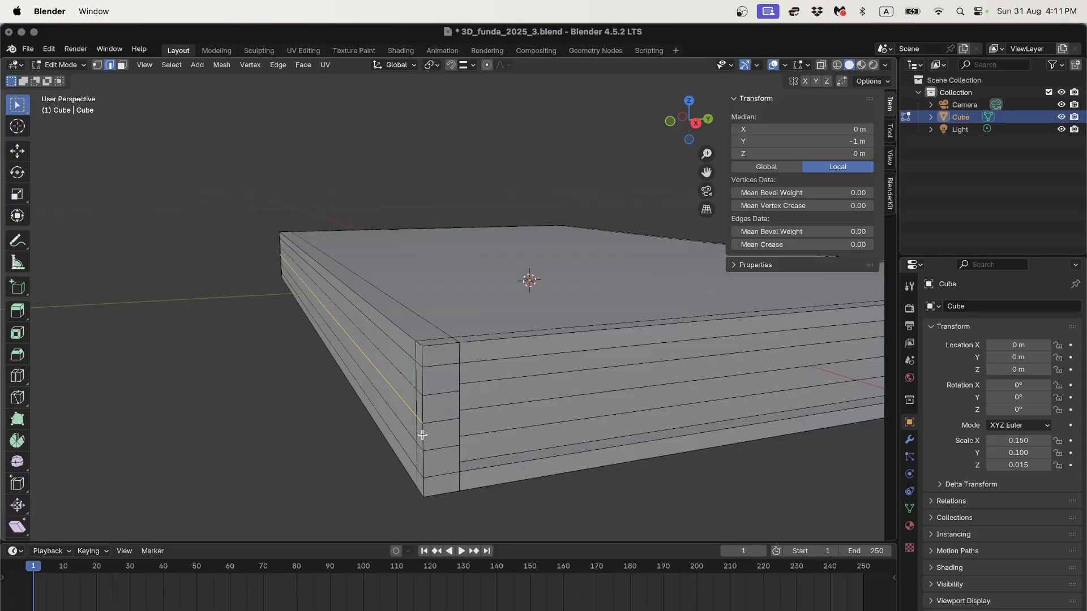
Enable proportional editing and move the selected spine edges -0.004662 m along Y, using Smooth falloff and a proportional size of about 0.022 m
left_click(487, 66)
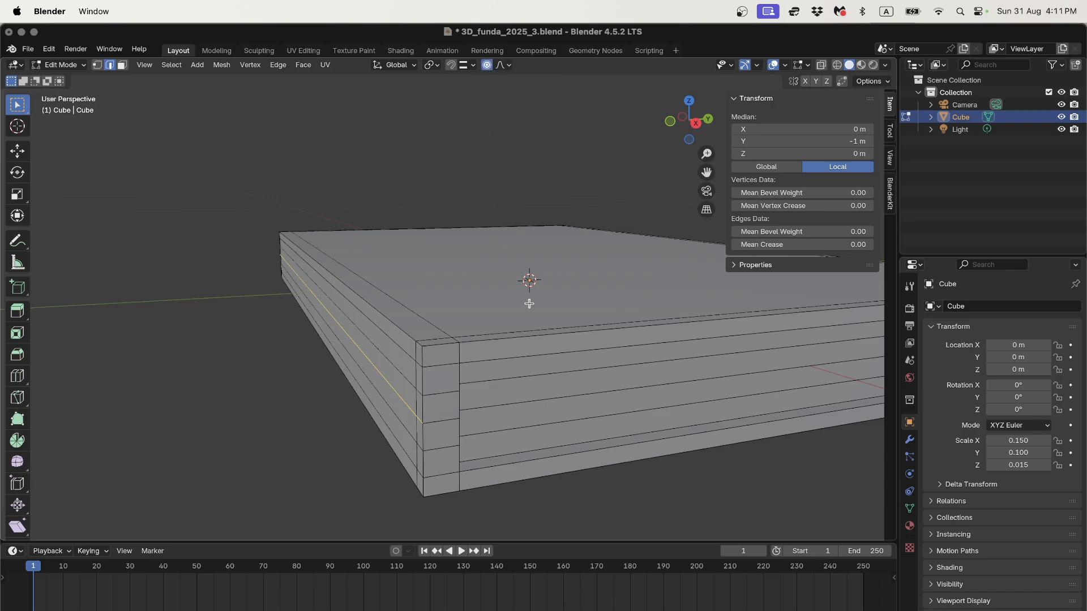
key("g")
key("y")
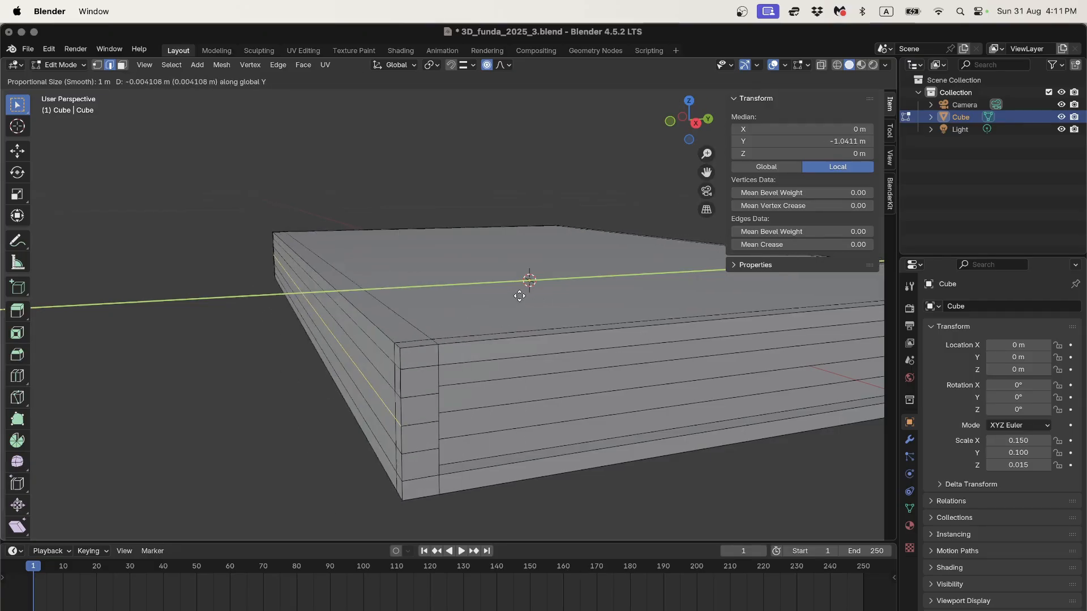
scroll(528, 305, "up", 12)
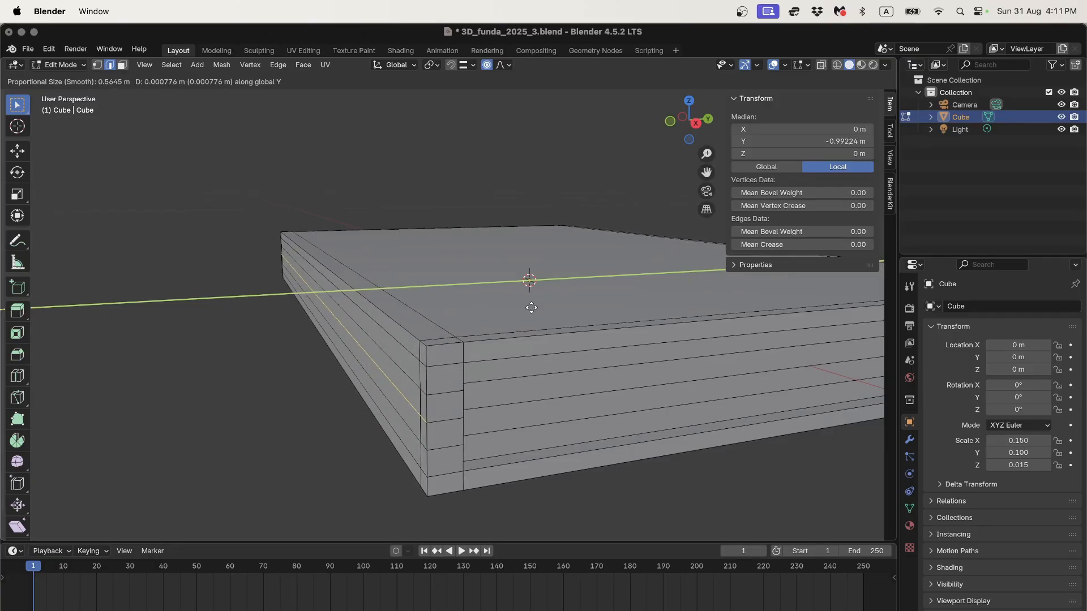
scroll(531, 310, "up", 15)
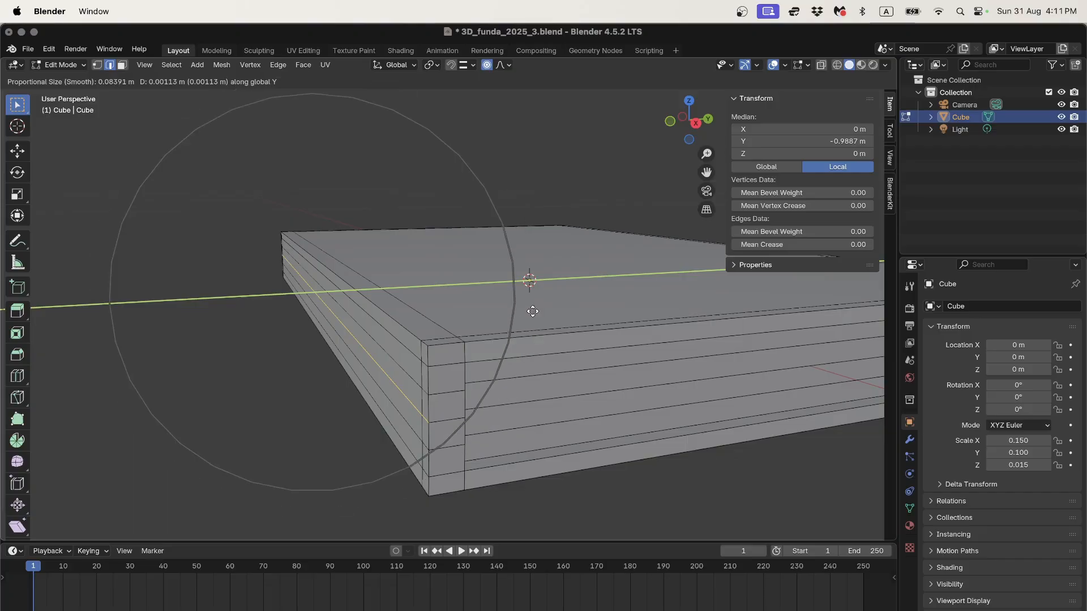
scroll(532, 312, "up", 10)
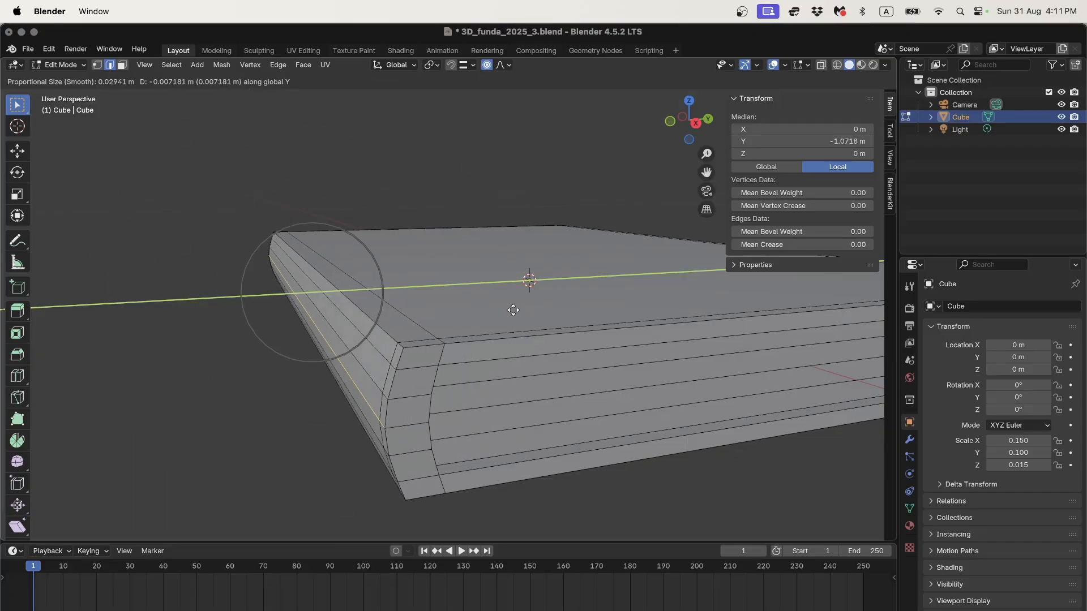
scroll(526, 304, "up", 6)
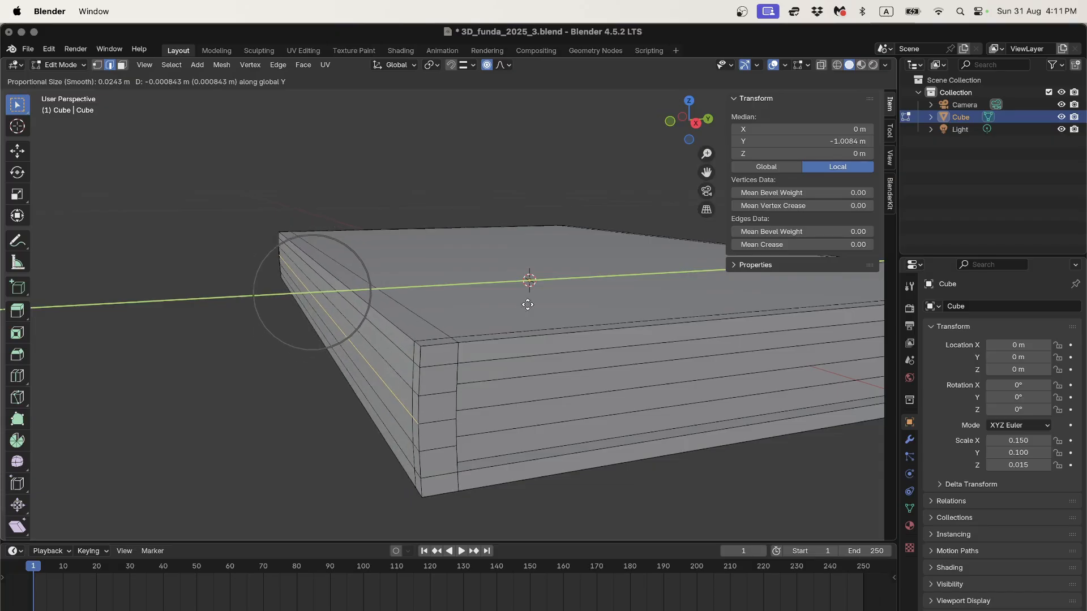
scroll(529, 304, "up", 2)
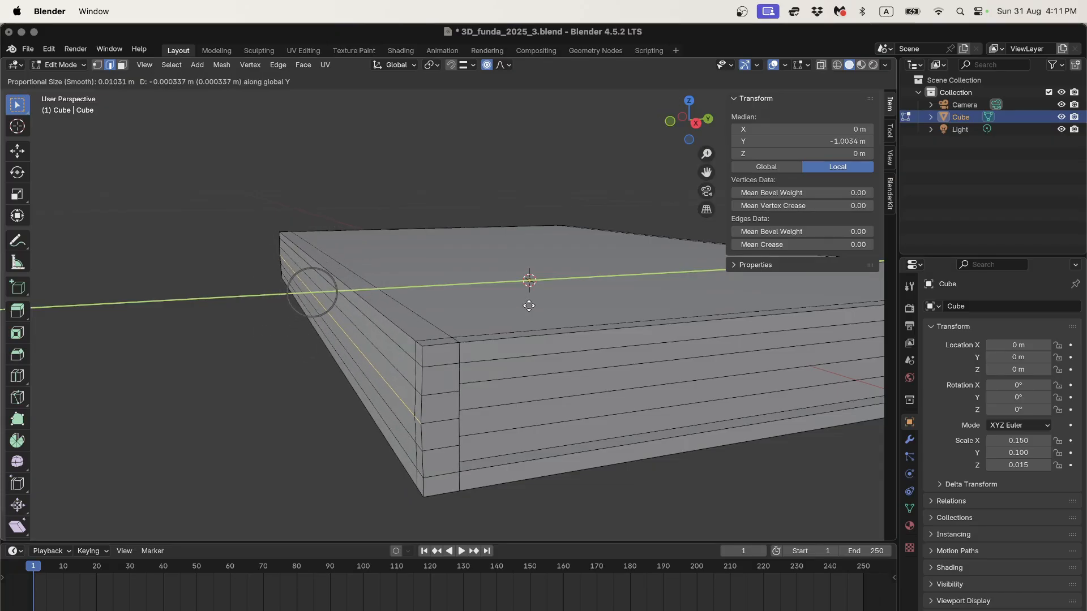
scroll(529, 305, "up", 13)
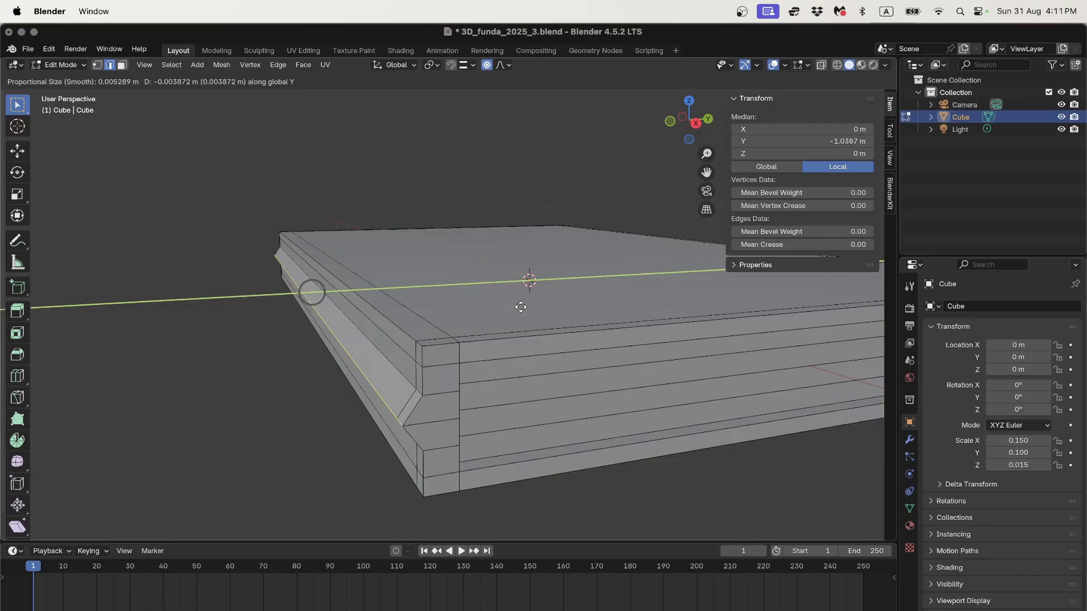
scroll(521, 307, "down", 10)
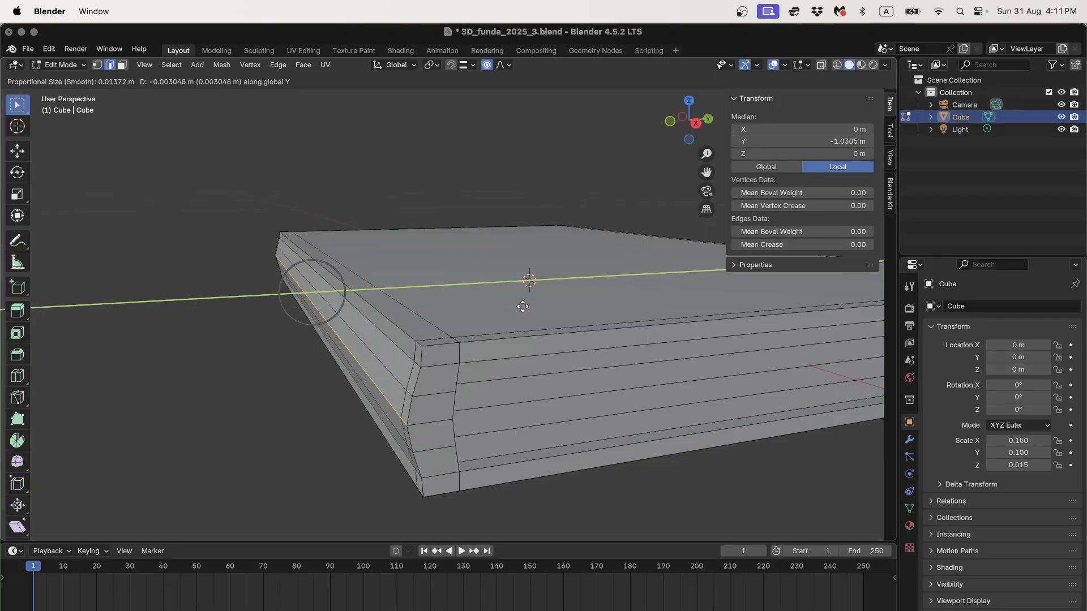
scroll(523, 307, "down", 2)
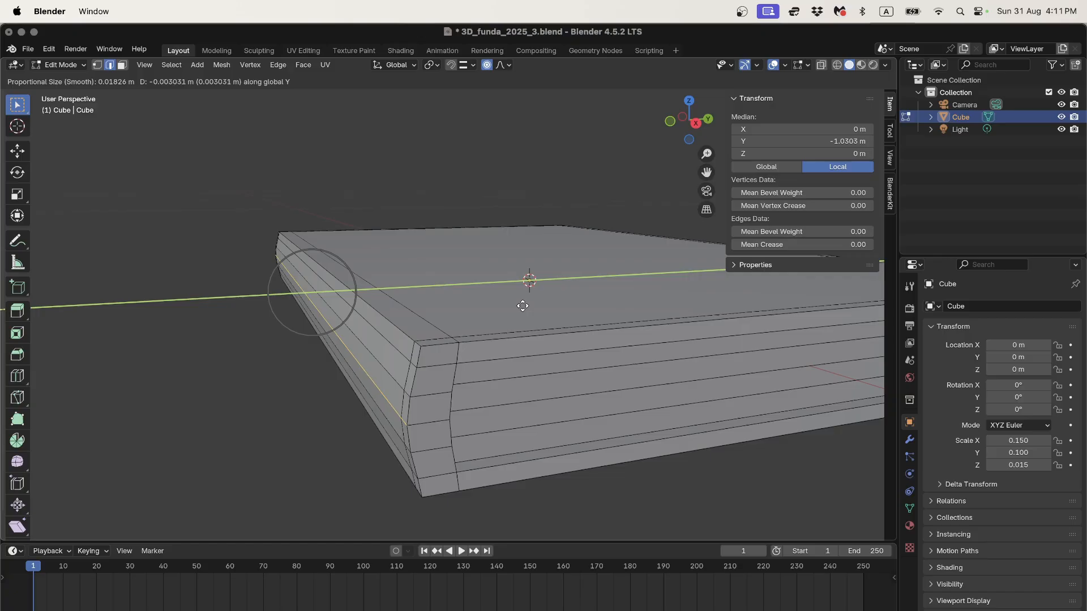
scroll(522, 306, "down", 1)
scroll(523, 306, "up", 1)
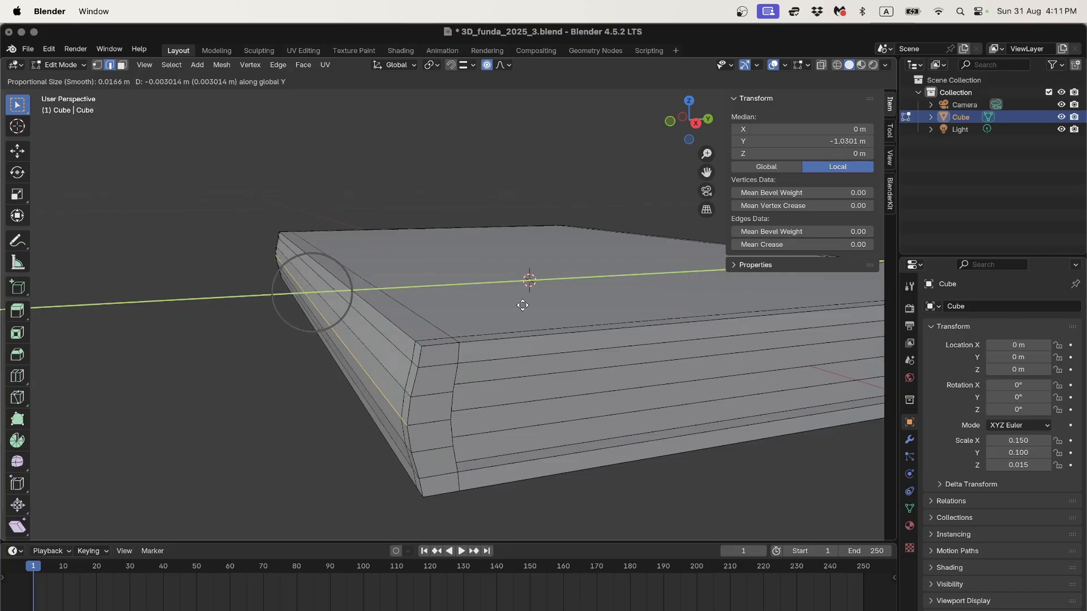
scroll(522, 306, "down", 2)
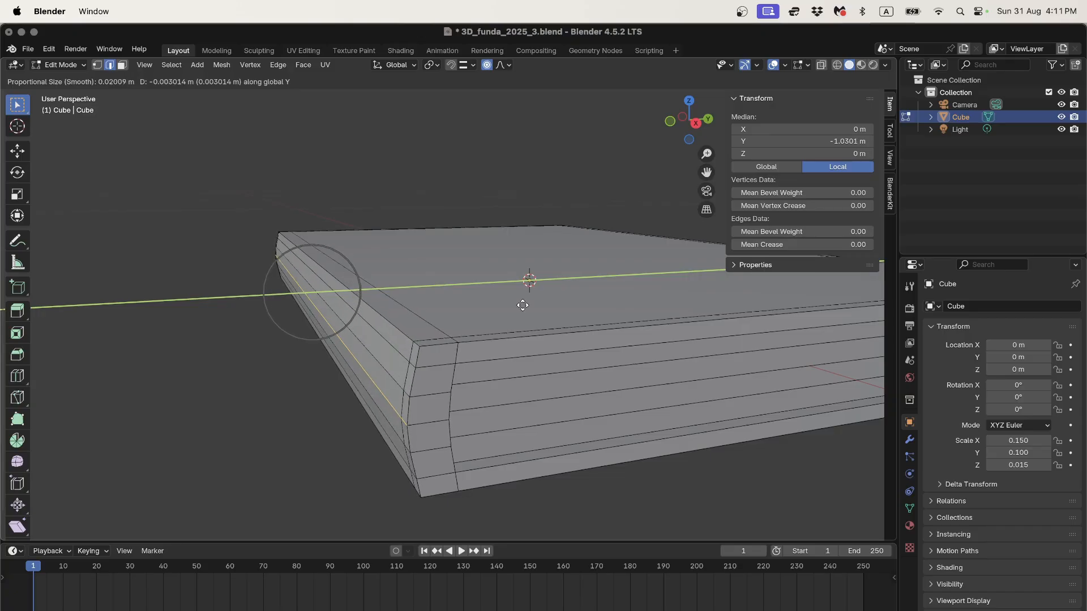
scroll(522, 306, "down", 1)
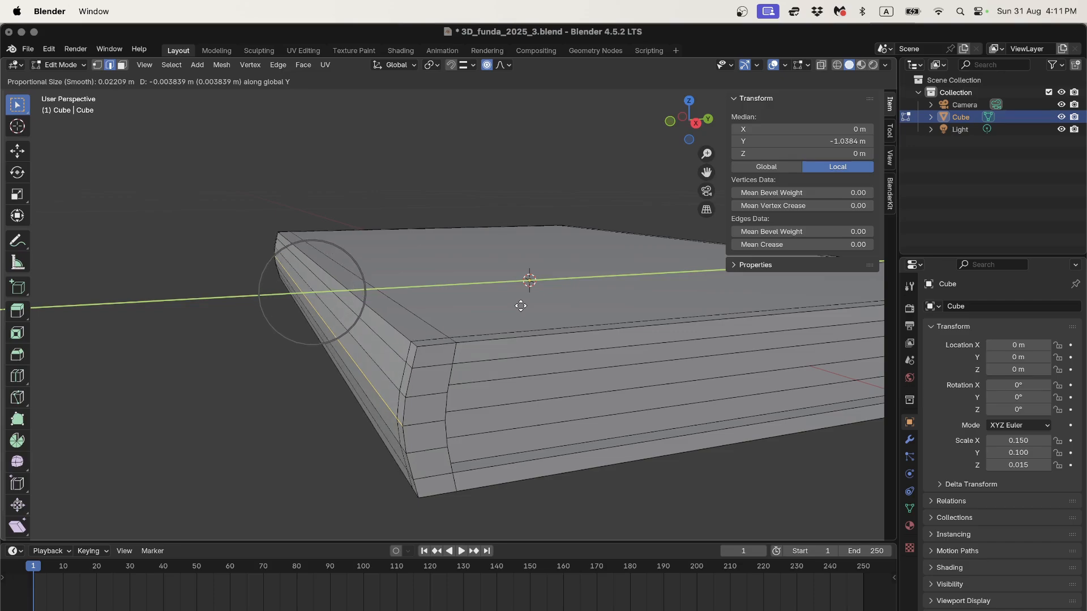
scroll(521, 306, "up", 1)
scroll(521, 307, "down", 2)
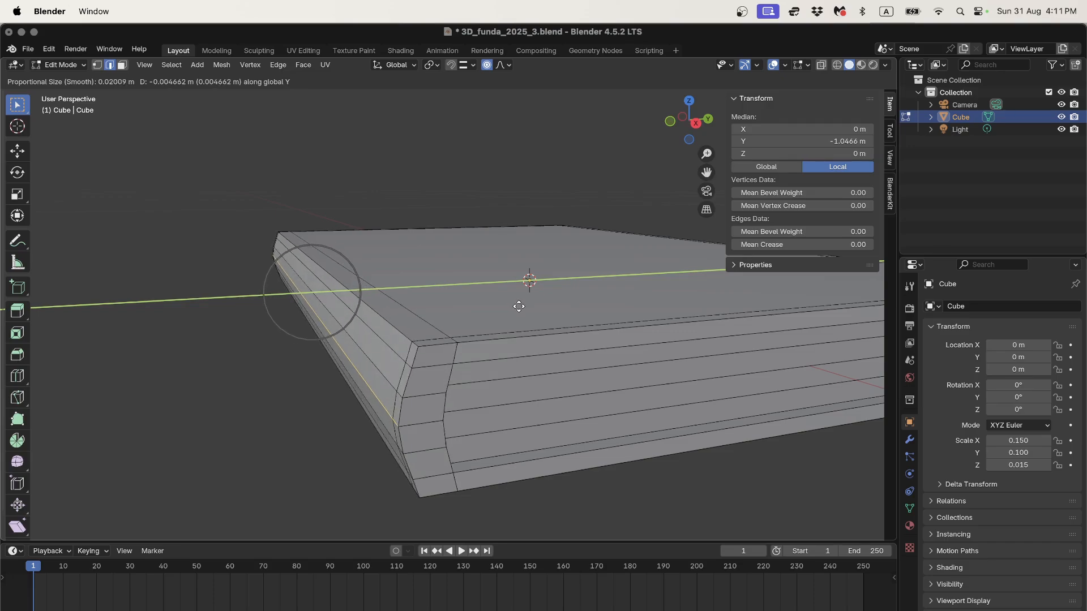
scroll(519, 306, "up", 1)
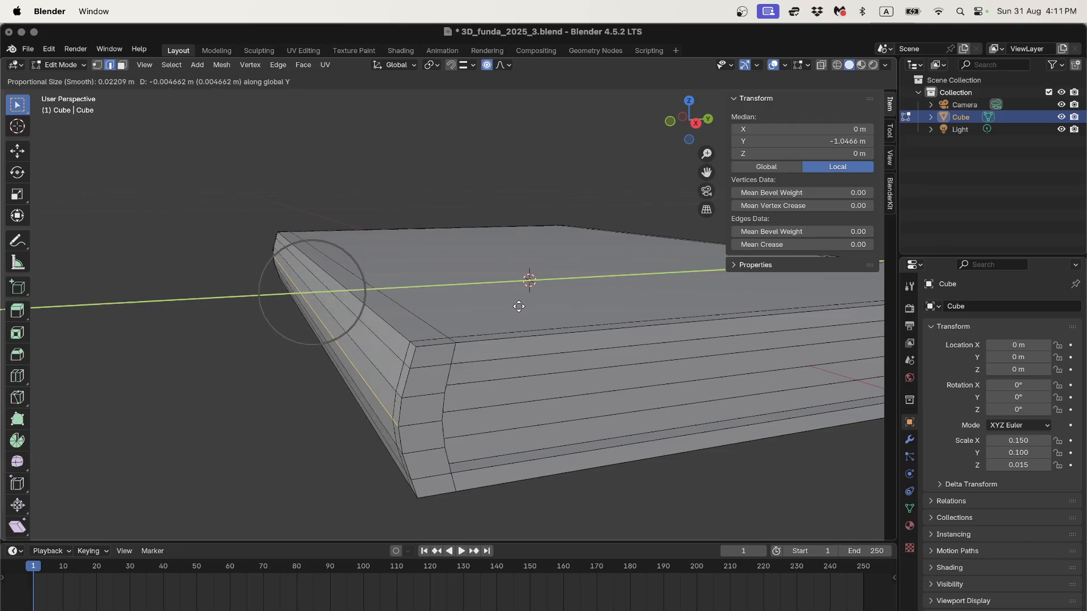
left_click(518, 306)
Undo the last proportional move of the spine edges
scroll(468, 294, "up", 4)
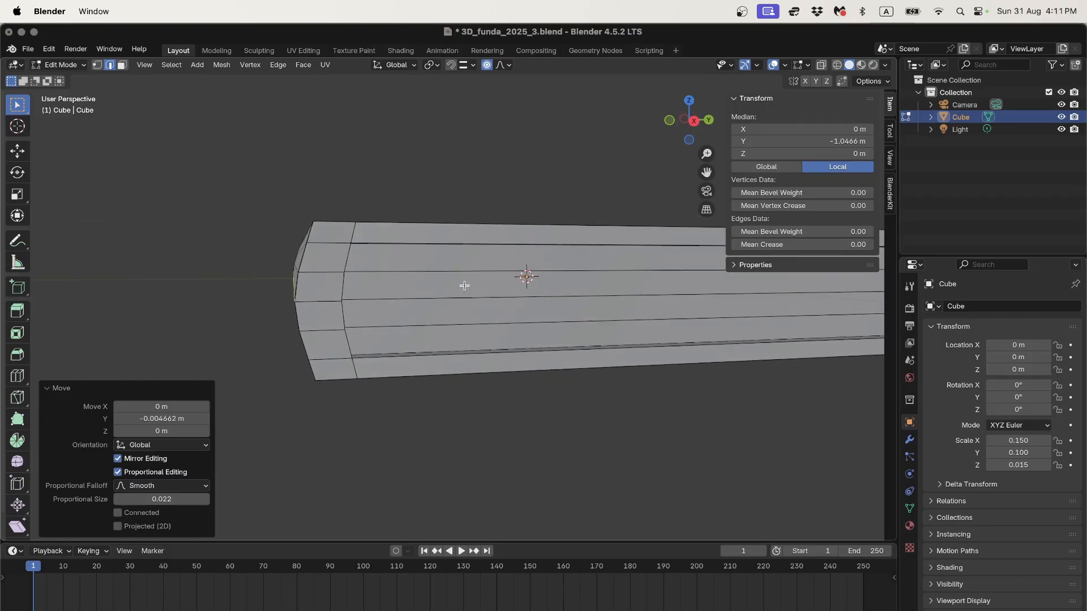
scroll(464, 286, "up", 1)
key("super+z")
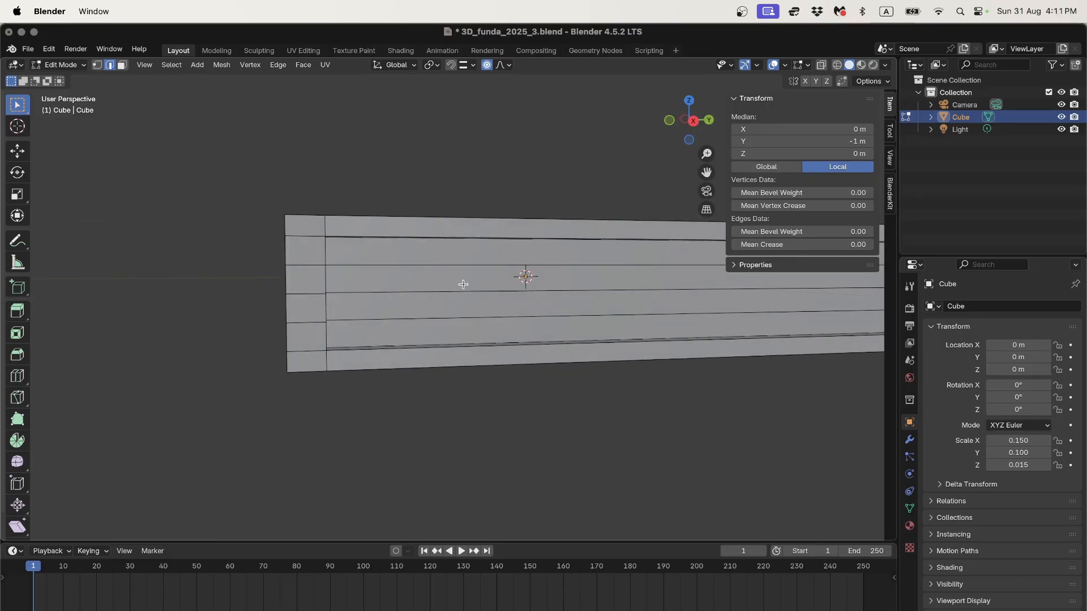
Curve the spine outward along -Y to an overall depth of about 0.208 m, with proportional size 0.0243 m, and return to Object Mode
scroll(464, 289, "left", 3)
scroll(467, 288, "right", 2)
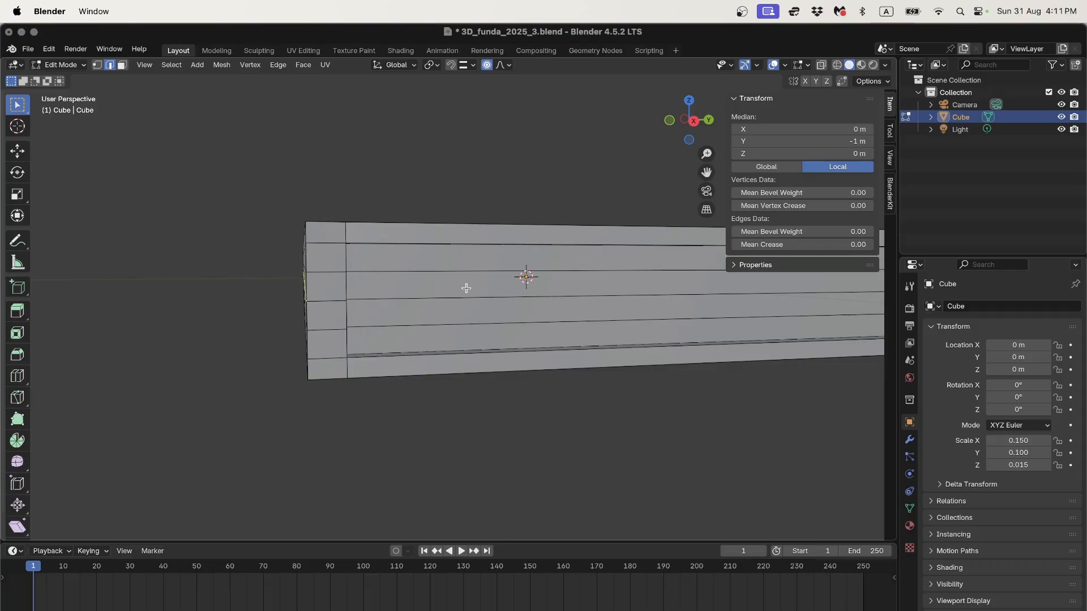
key("g")
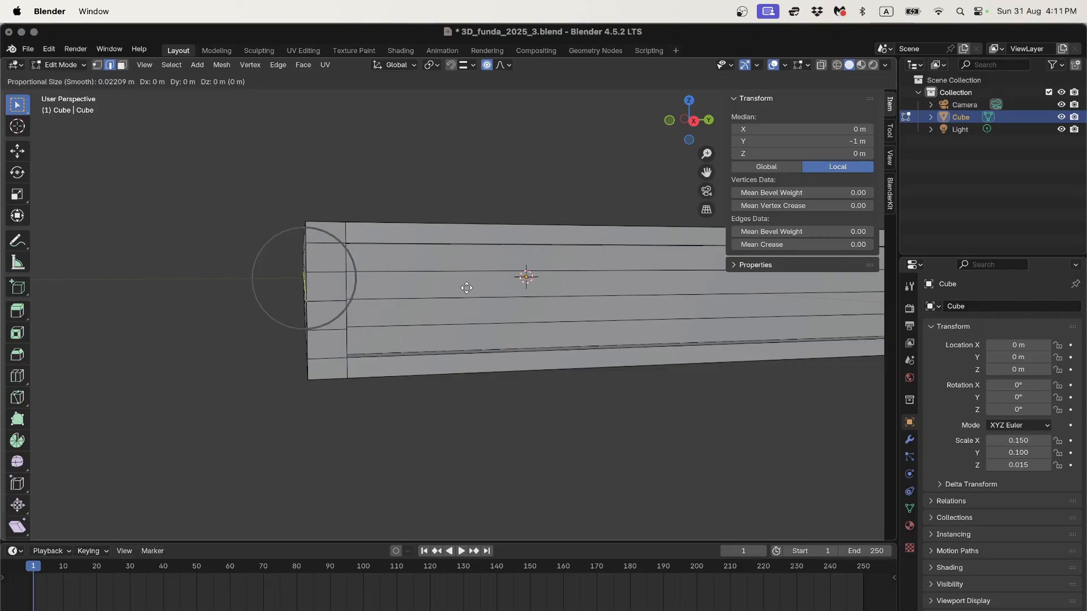
key("y")
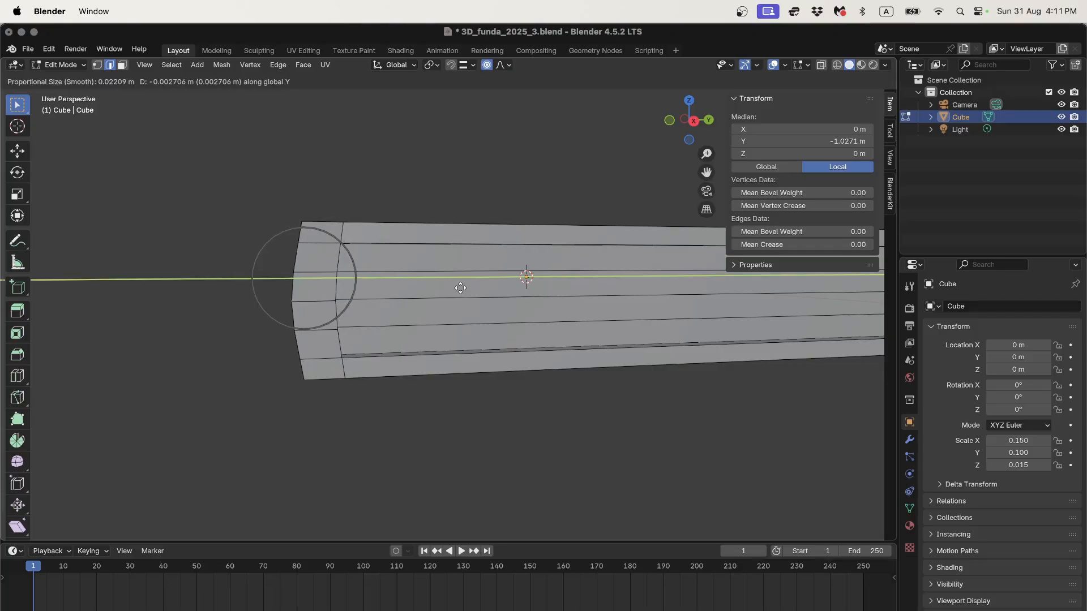
scroll(461, 288, "down", 1)
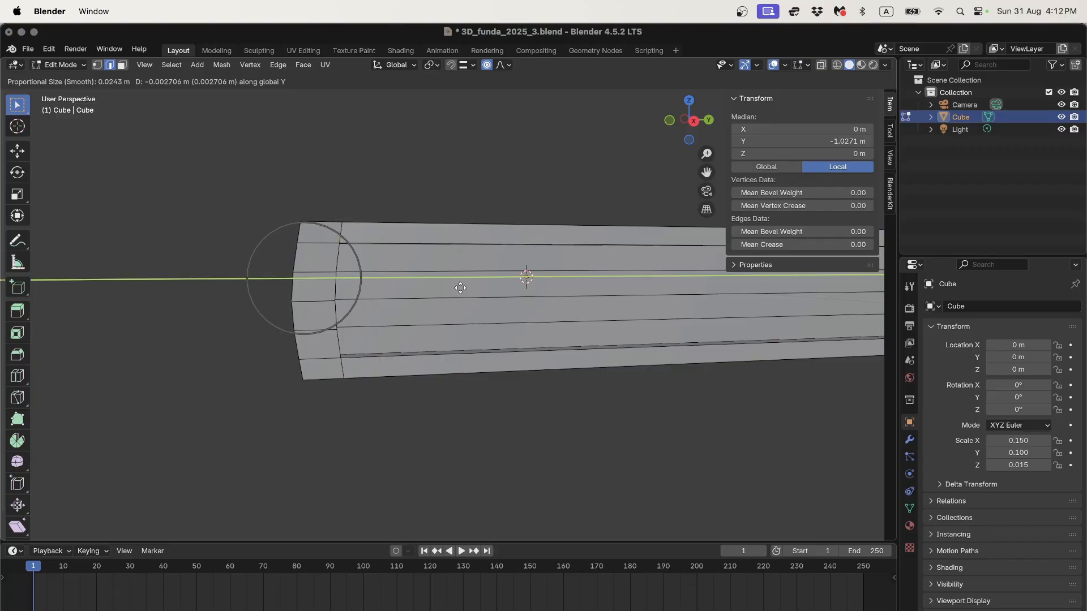
left_click(458, 288)
middle_click_drag(458, 288, 357, 318)
key("Tab")
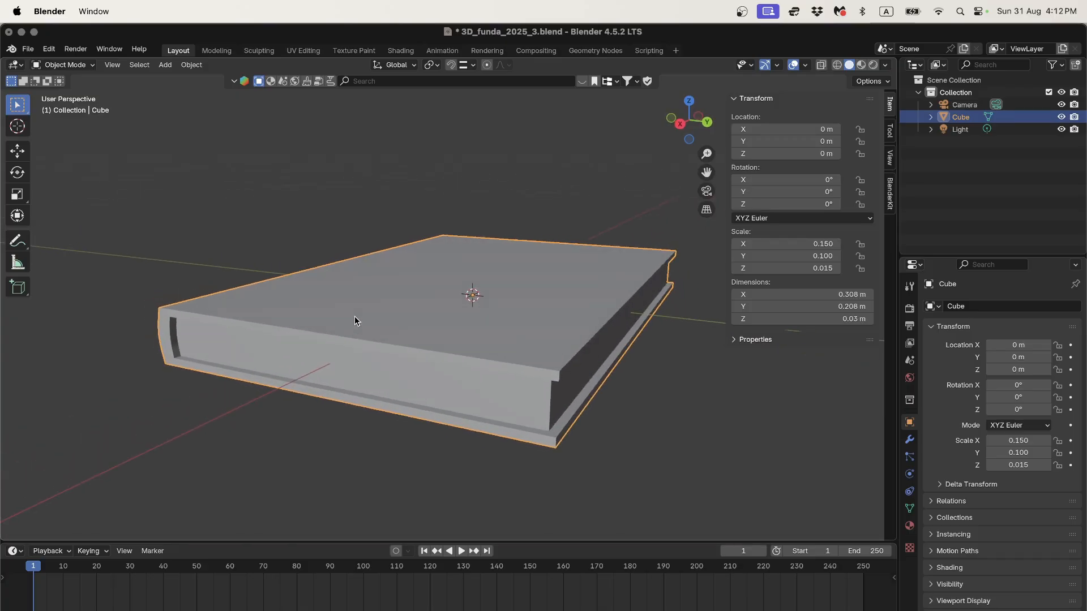
middle_click_drag(468, 400, 468, 369, "shift")
scroll(469, 369, "up", 3)
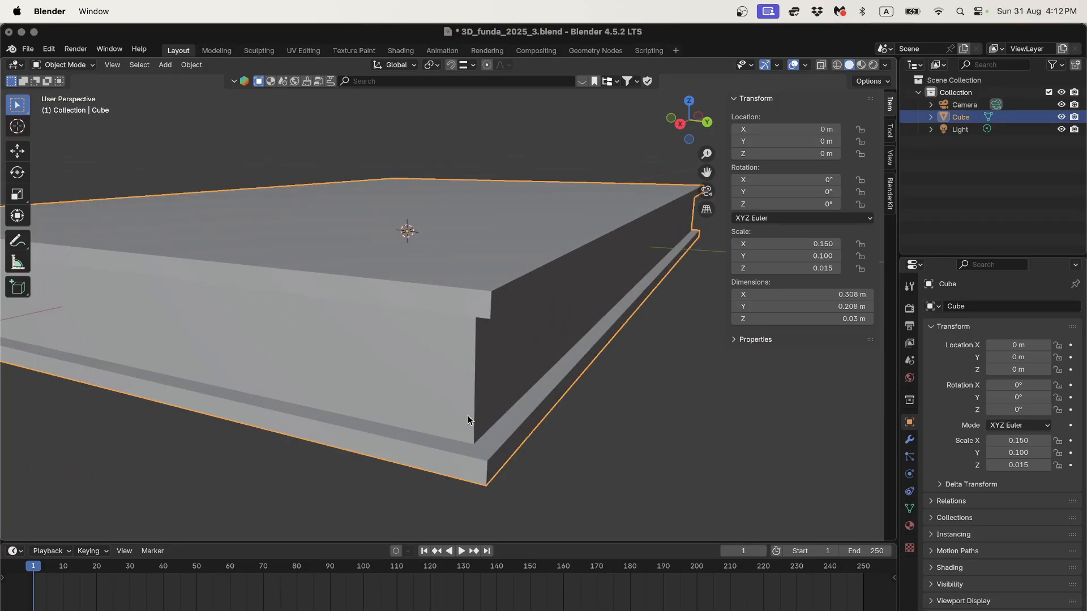
scroll(466, 381, "down", 3)
scroll(468, 373, "up", 3)
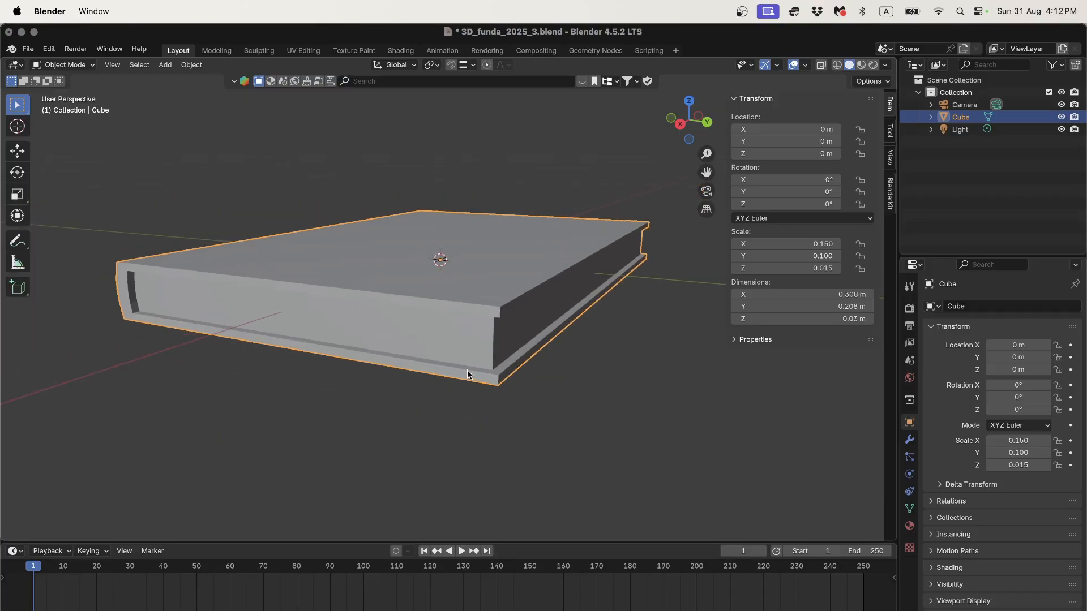
middle_click_drag(474, 359, 461, 354)
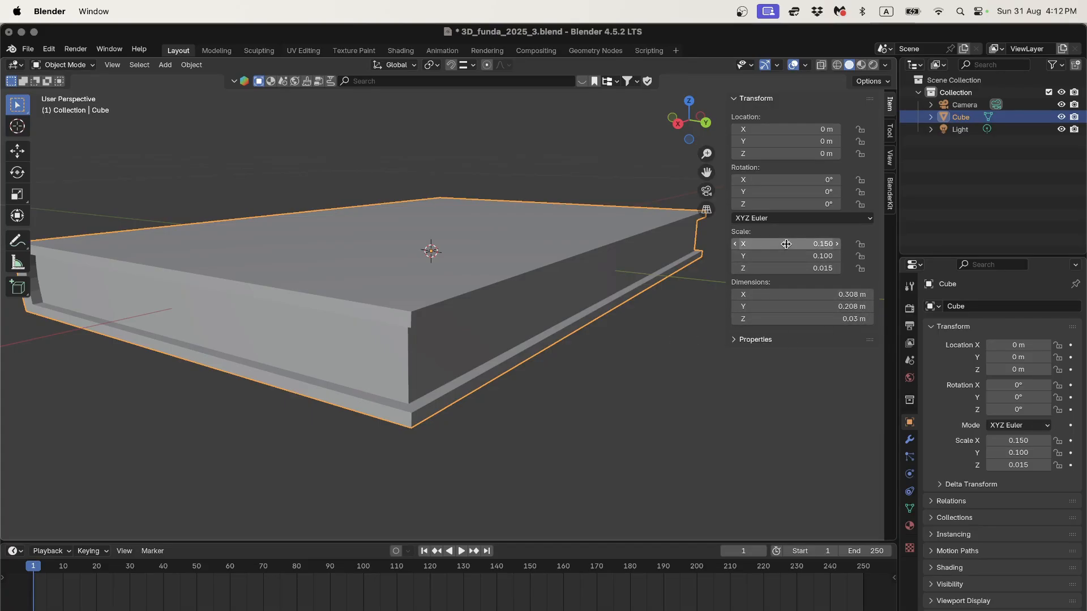
Set the book's X, Y and Z scale values all to 1 in a single edit
left_click_drag(787, 244, 787, 269)
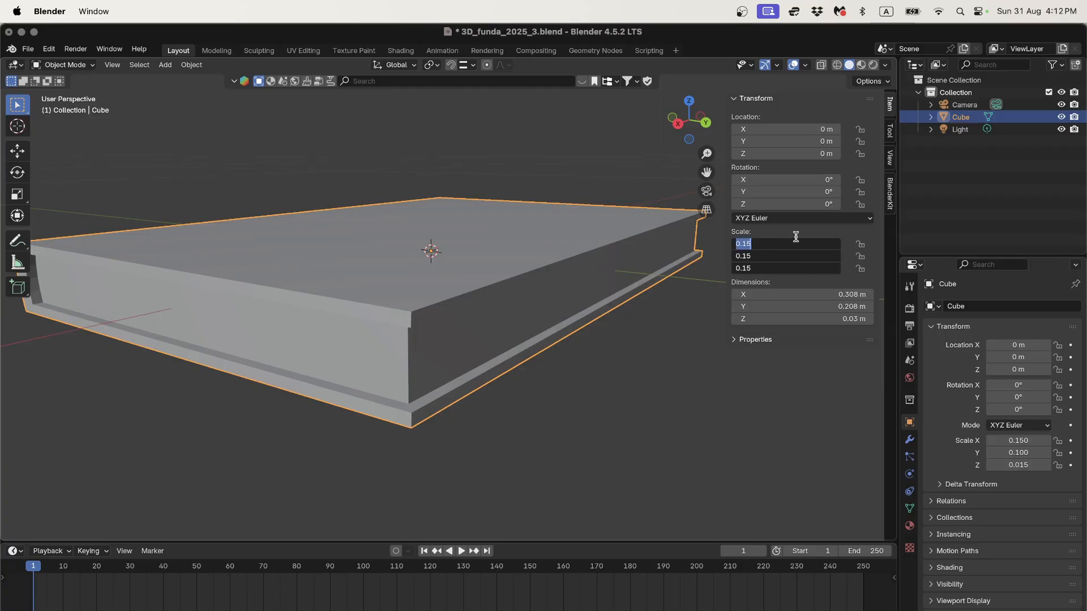
type("1")
key("Return")
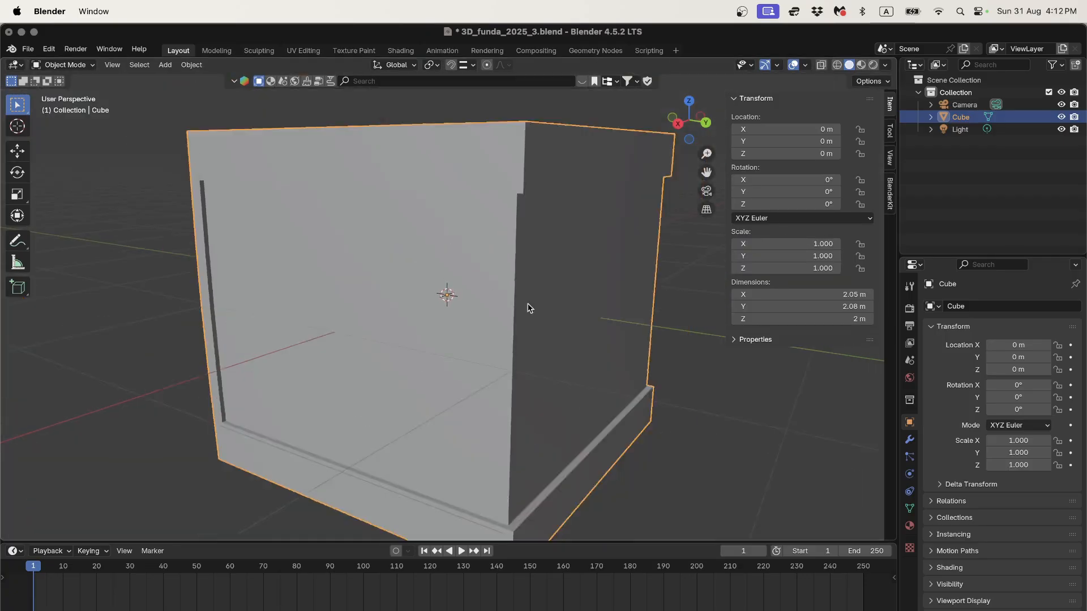
scroll(527, 308, "down", 4)
middle_click_drag(522, 315, 473, 300)
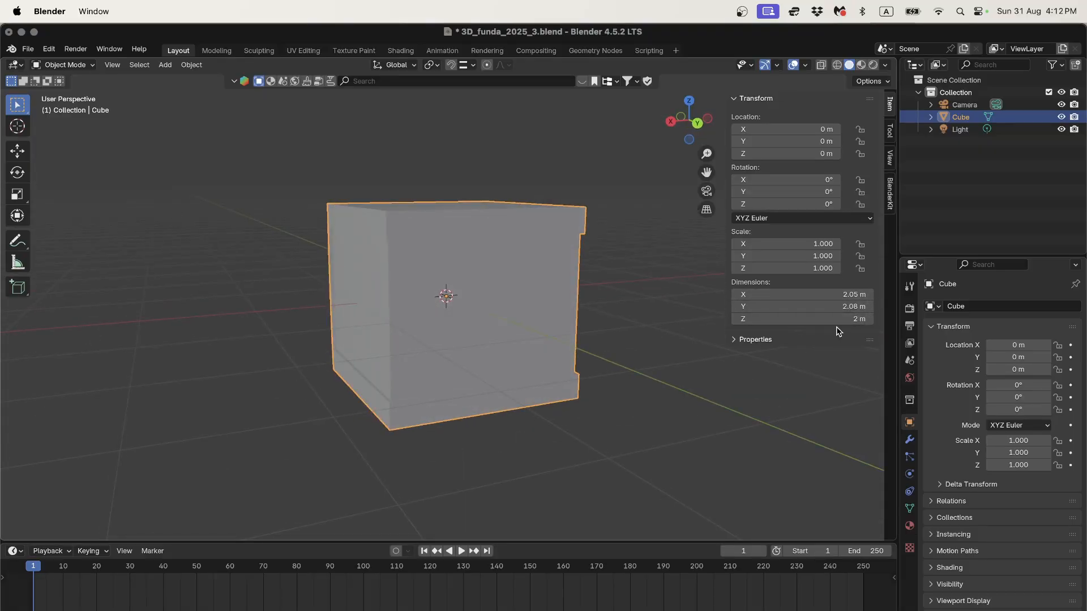
middle_click_drag(587, 326, 623, 334)
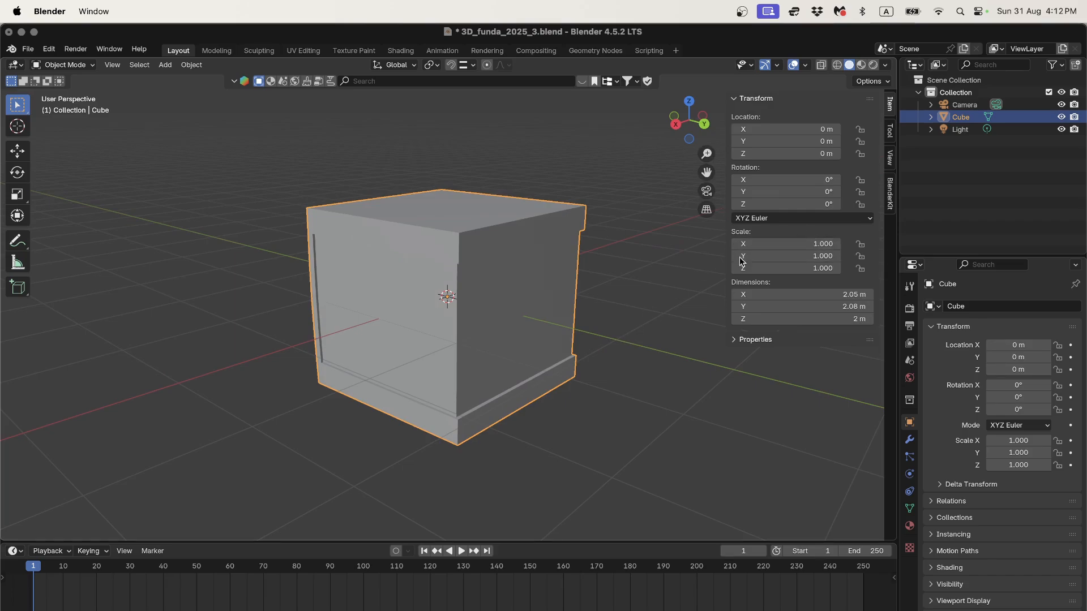
middle_click_drag(637, 252, 565, 247)
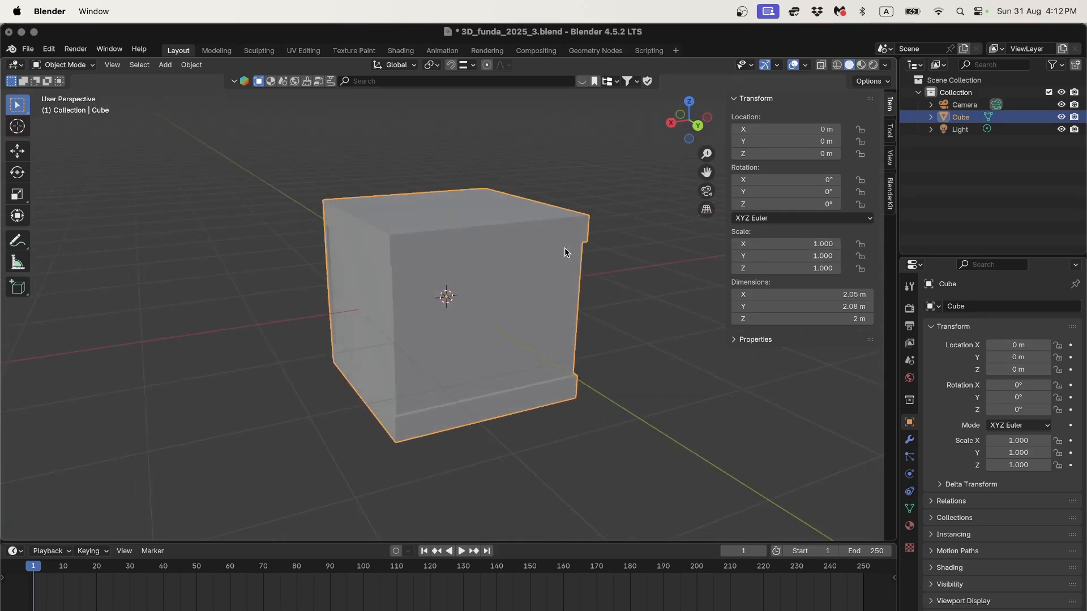
Undo the manual scale change on the book
key("super+z")
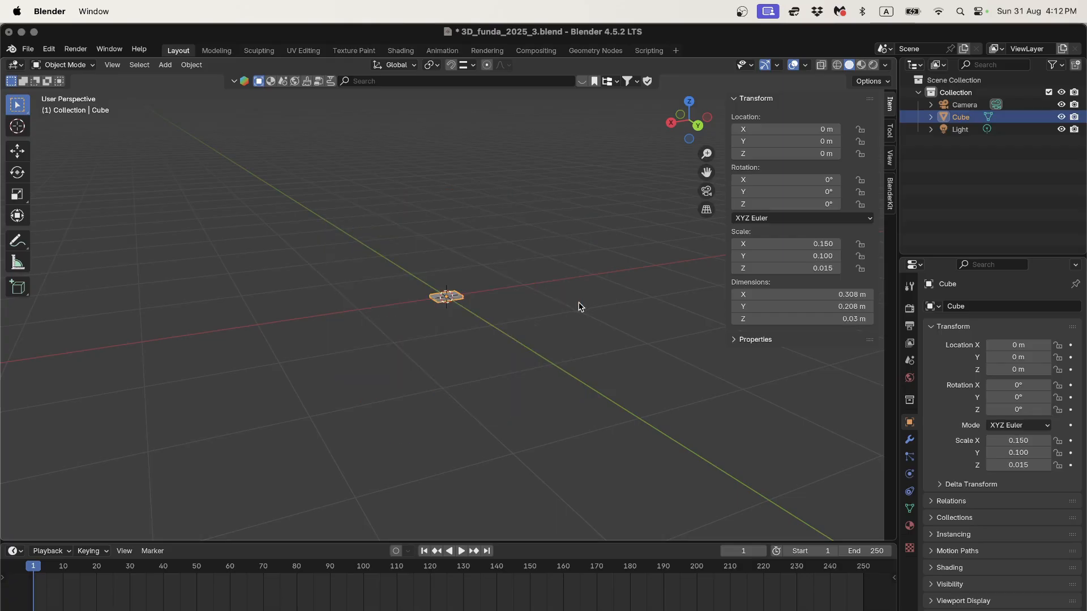
scroll(472, 305, "up", 13)
middle_click_drag(472, 309, 461, 282)
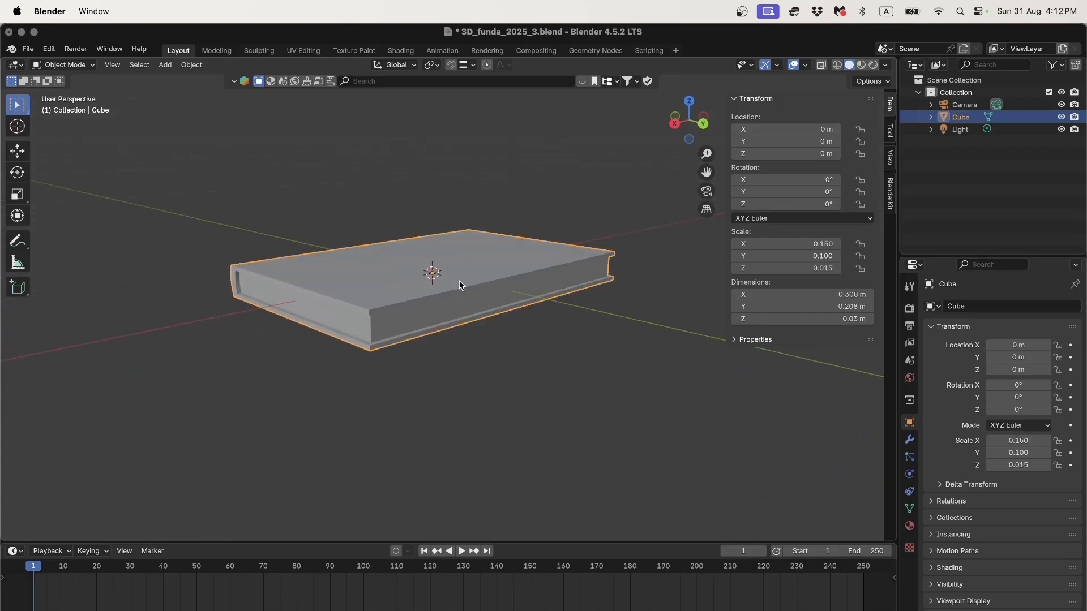
Apply only the scale transform to the book object, leaving location and rotation unapplied
left_click(196, 67)
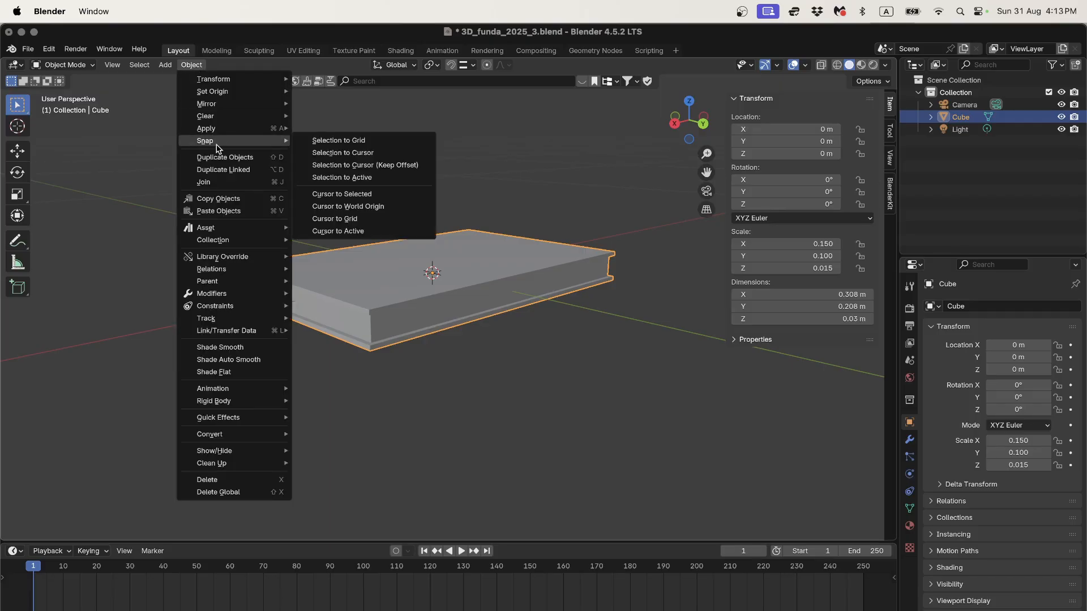
mouse_move(219, 129)
left_click(342, 152)
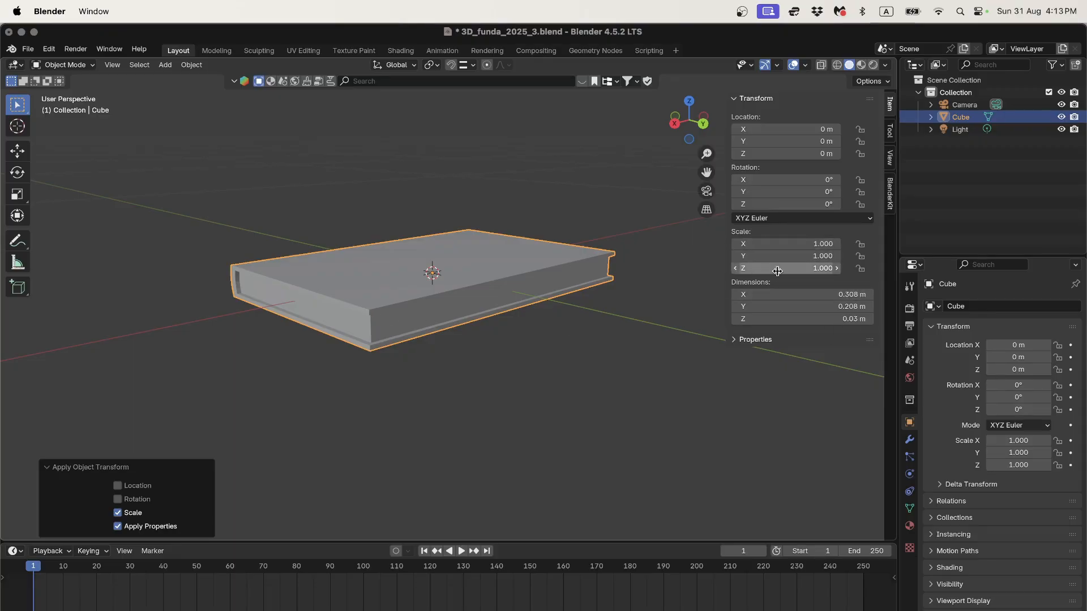
middle_click_drag(507, 307, 566, 266)
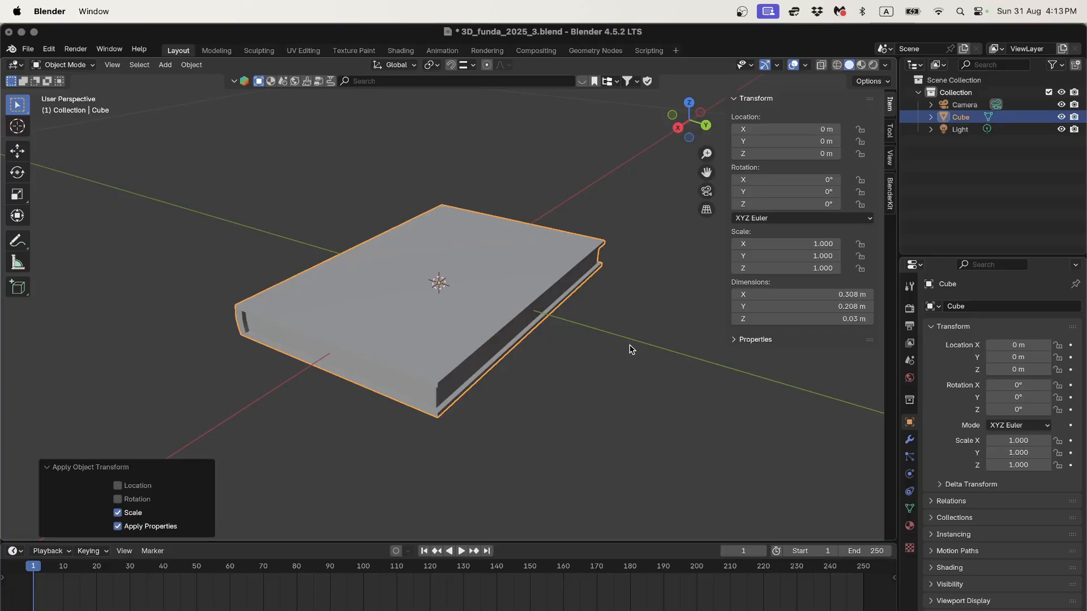
middle_click_drag(491, 371, 491, 377)
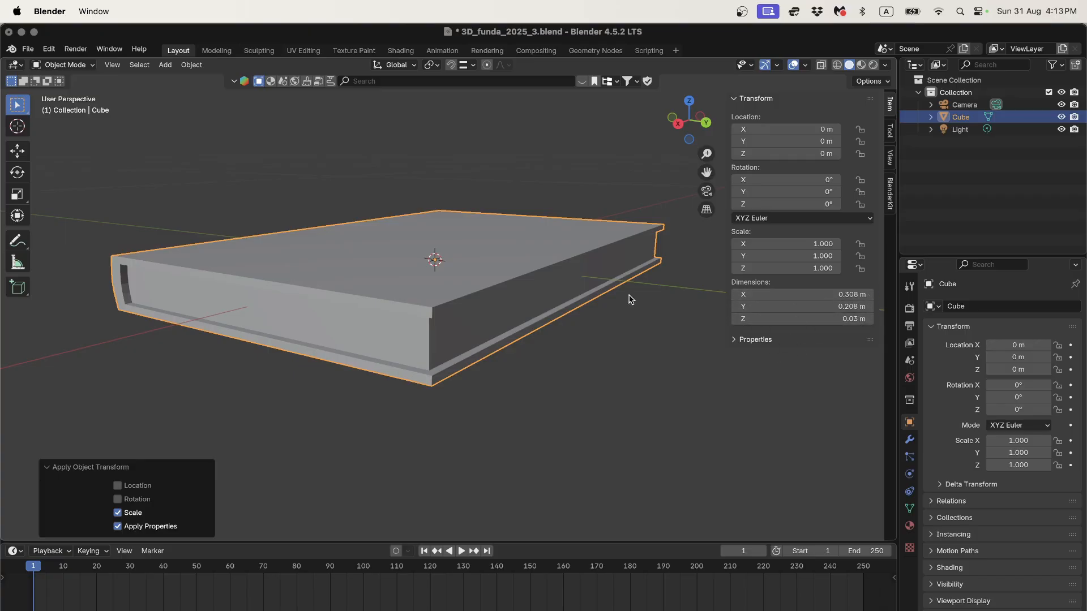
mouse_move(486, 342)
middle_mouse_down()
mouse_move(473, 352)
mouse_move(460, 341)
mouse_move(477, 334)
middle_mouse_up()
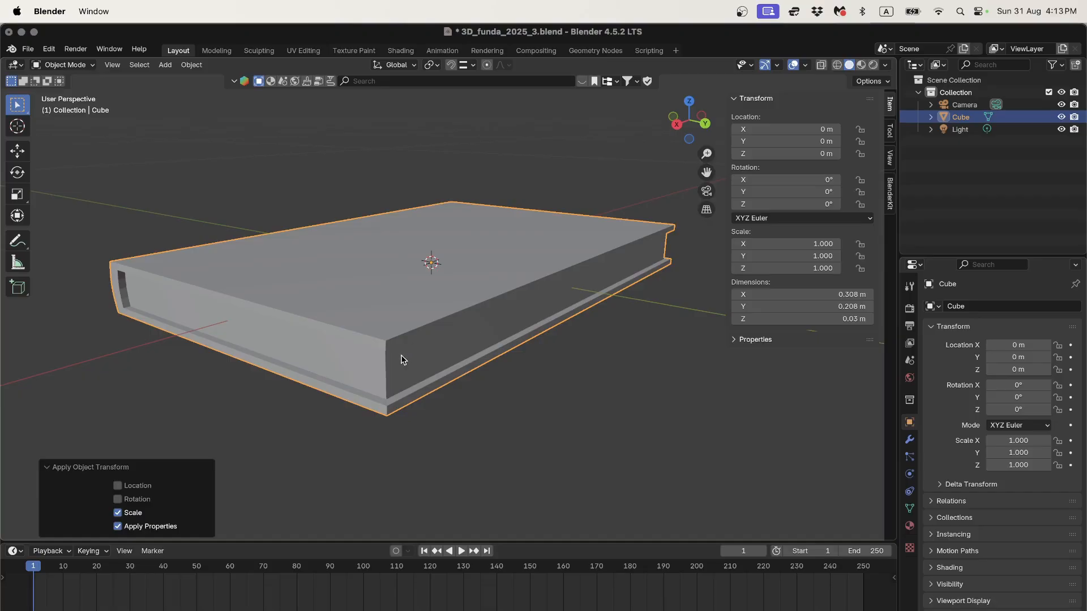
In Edit Mode, add one lengthwise loop cut around the middle of the book with a slide factor of 0
scroll(371, 332, "up", 4)
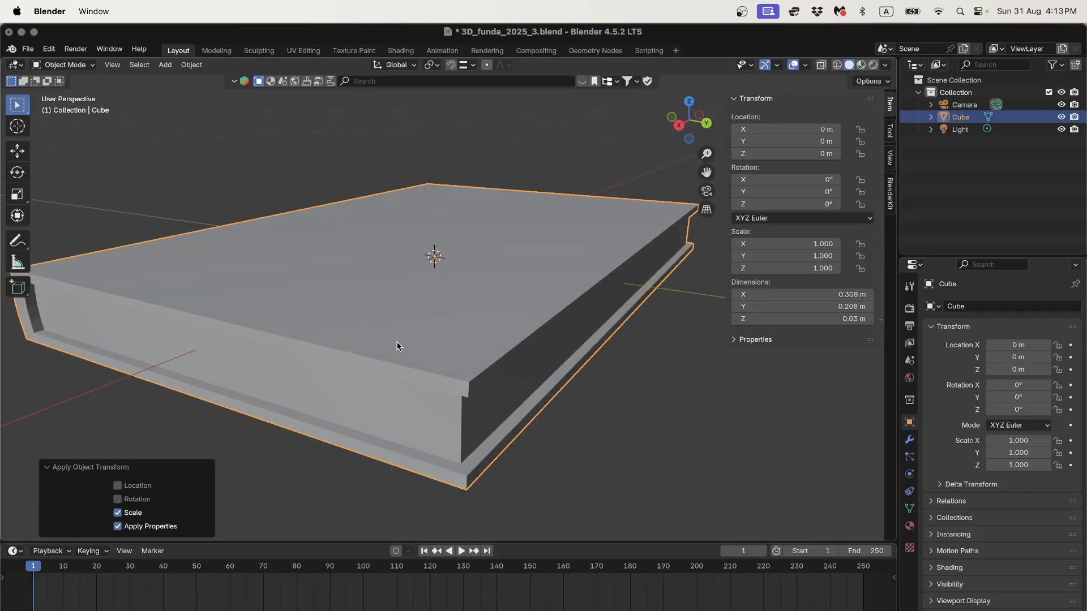
key("Tab")
middle_click_drag(396, 338, 415, 294)
scroll(417, 294, "up", 2)
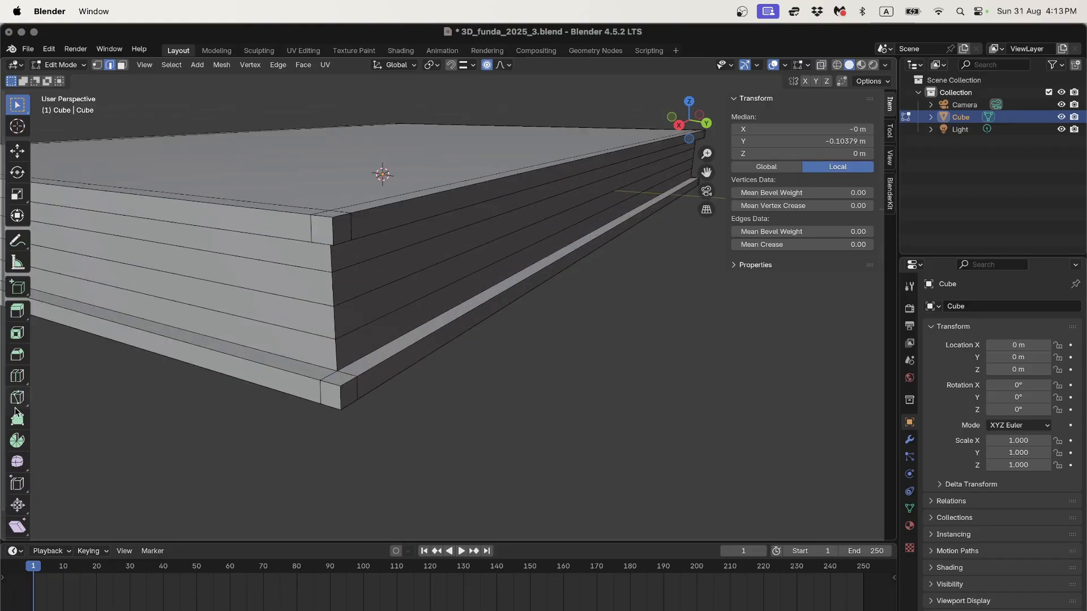
left_click(17, 375)
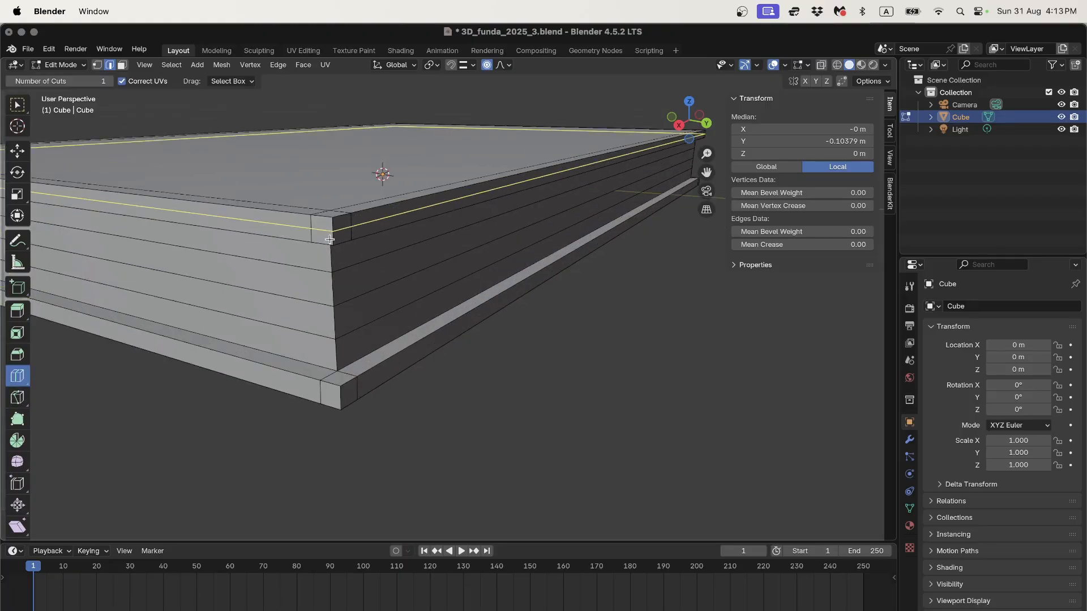
scroll(272, 272, "down", 3)
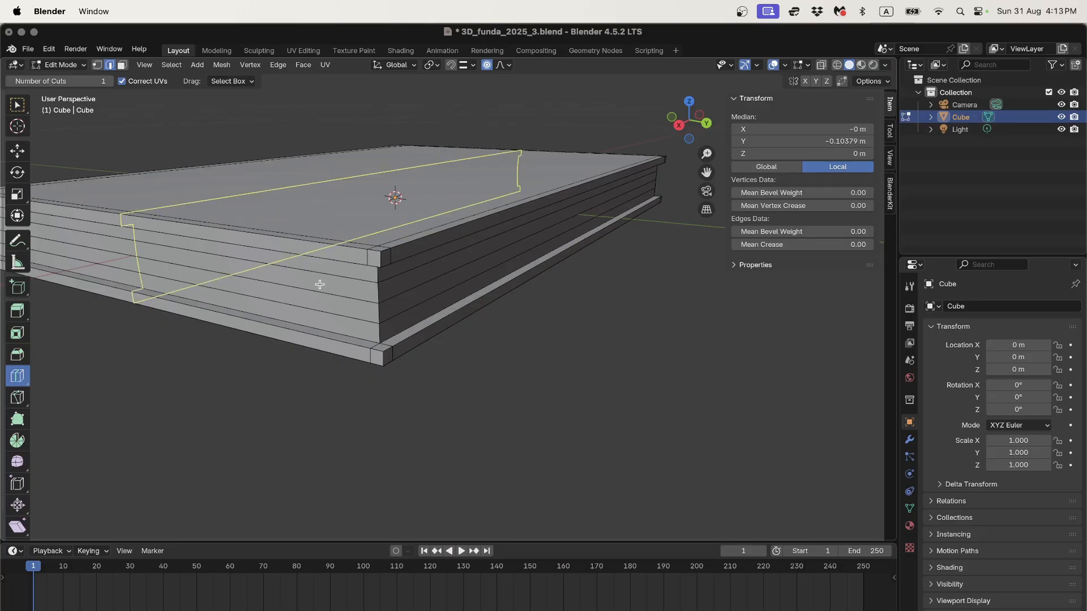
left_click(417, 295)
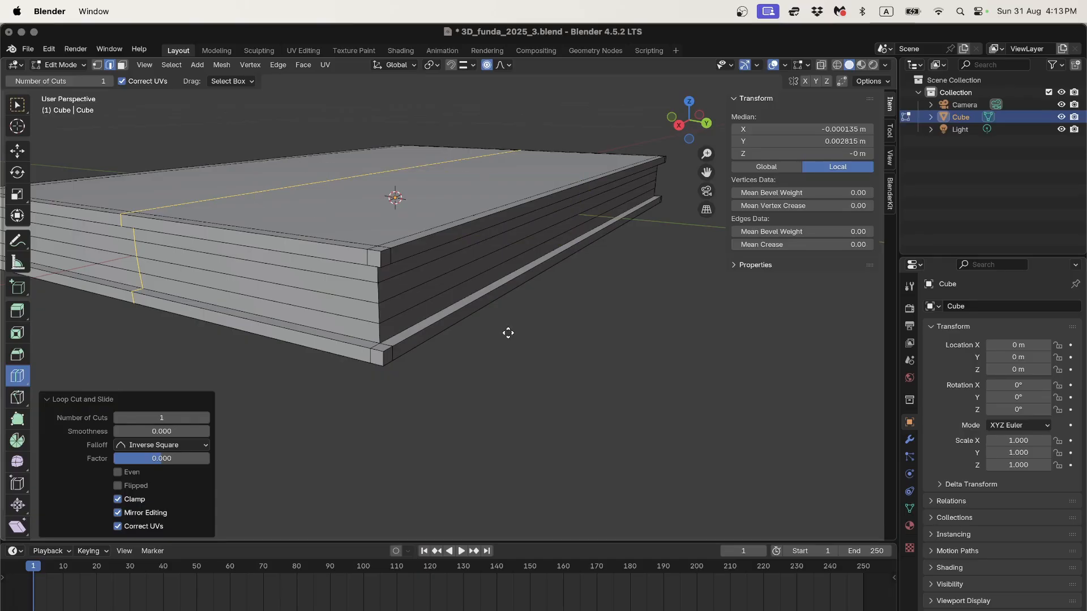
Turn off proportional editing and move the lengthwise loop 0.095745 m along Y, close to the +Y fore-edge
key("g")
key("Escape")
left_click(486, 65)
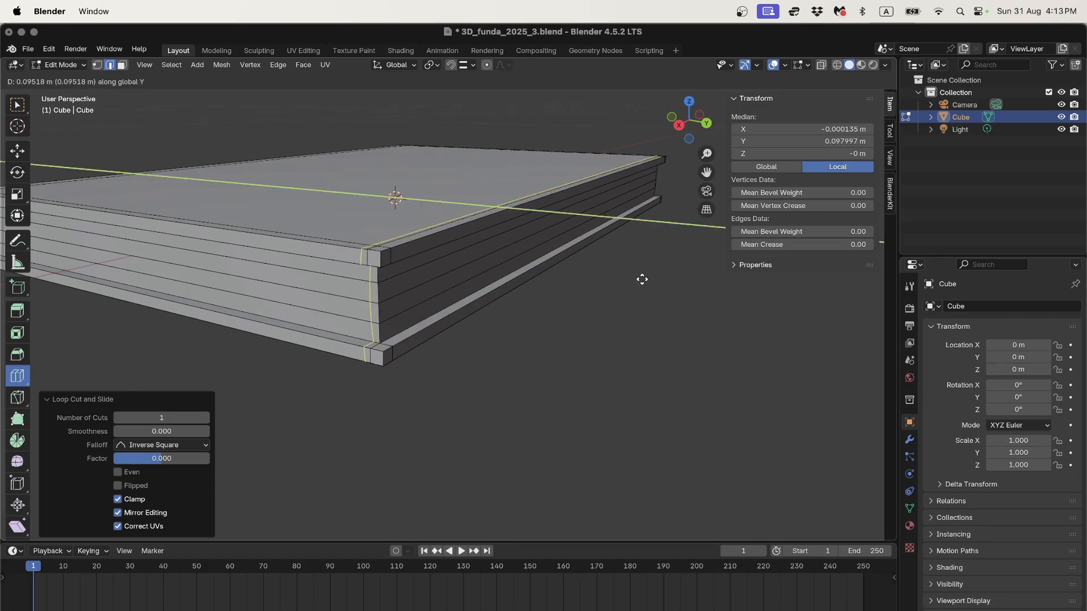
right_click(641, 279)
scroll(521, 310, "up", 3)
mouse_move(521, 311)
middle_mouse_down()
mouse_move(548, 318)
mouse_move(533, 296)
middle_mouse_up()
key("g")
key("y")
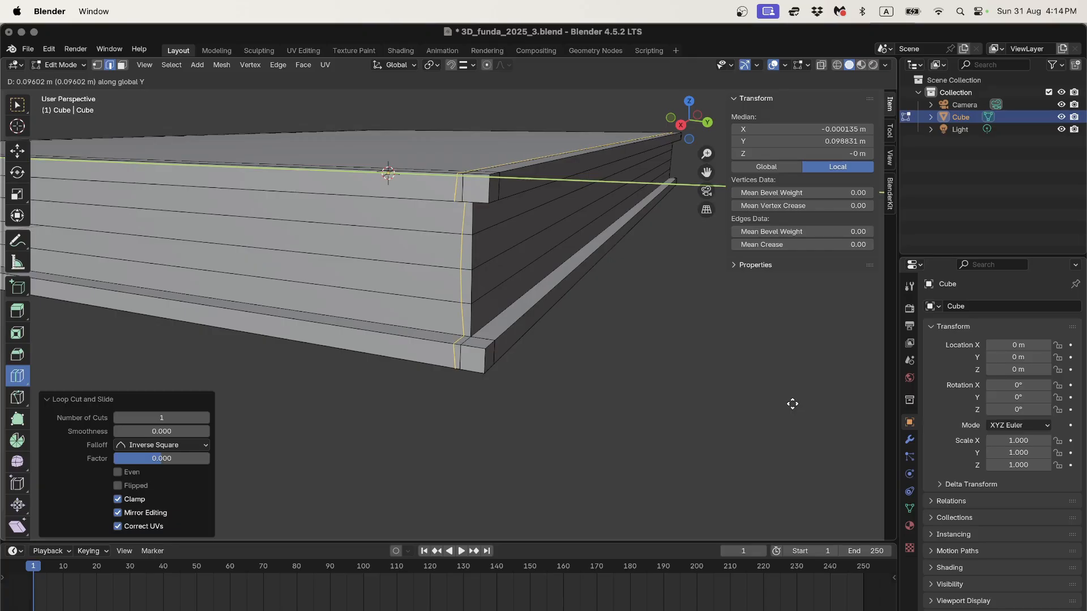
left_click(792, 405)
Add one crosswise loop cut around the book and move it 0.14799 m along X, close to the +X end
middle_click_drag(685, 328, 687, 342)
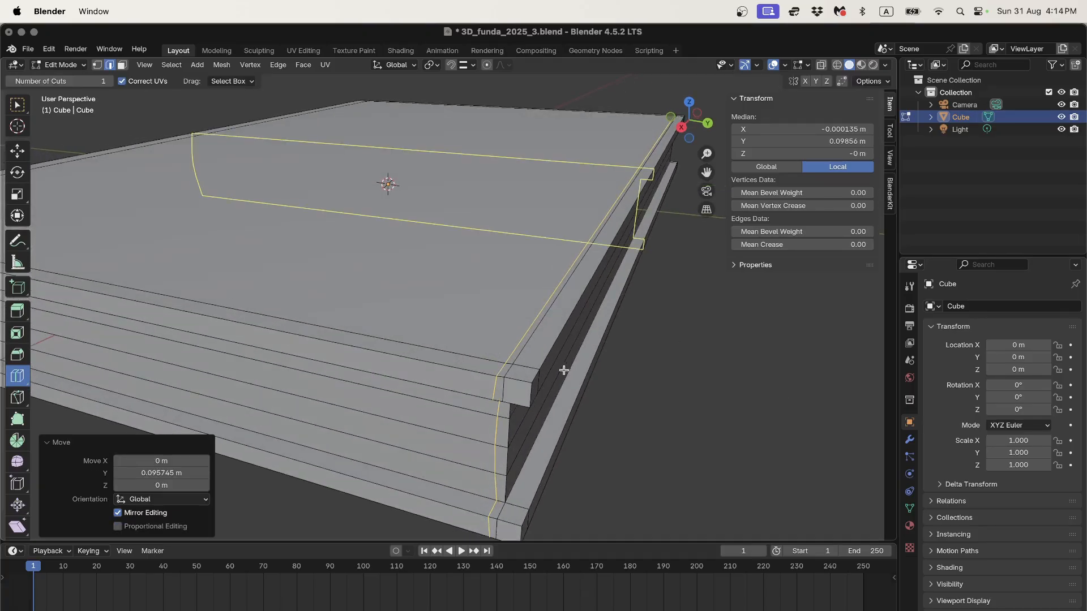
middle_click_drag(564, 370, 330, 342)
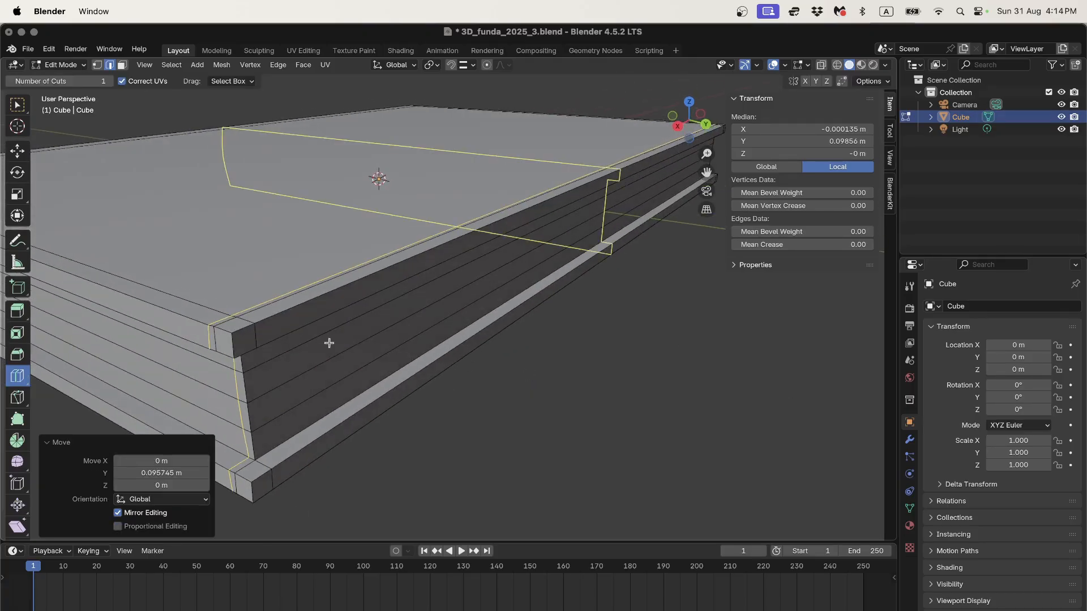
left_click(296, 325)
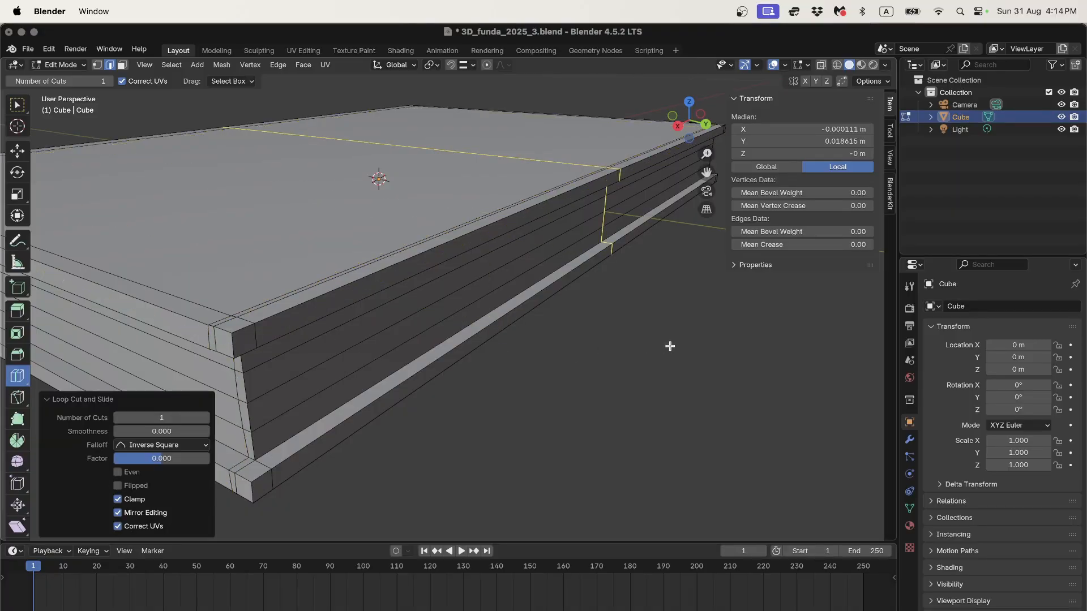
key("g")
key("x")
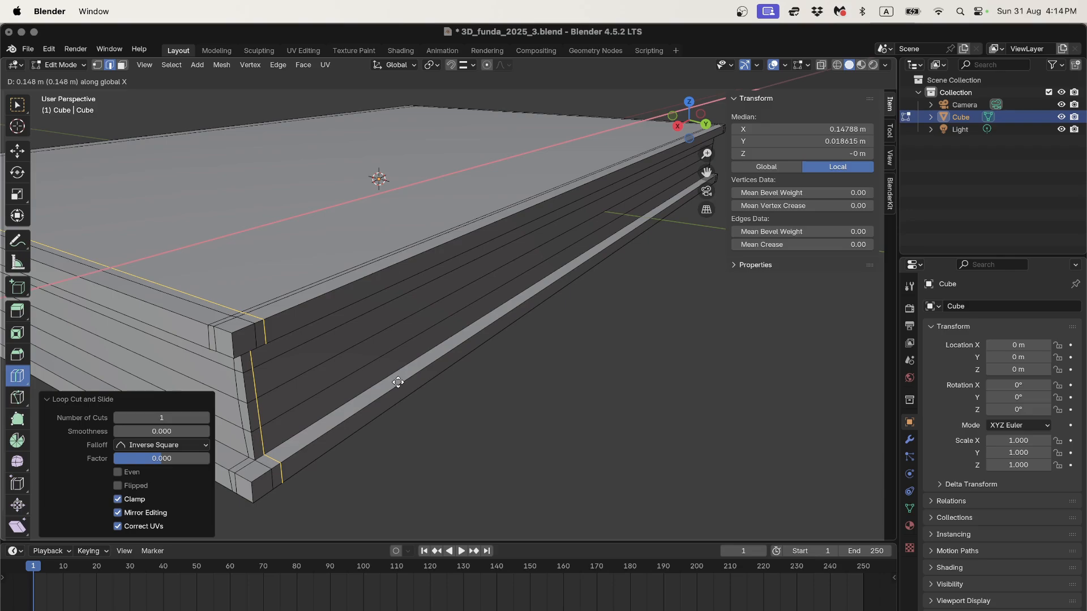
left_click(398, 382)
Select the four vertical edge segments of the page block at its +X, +Y corner
middle_click_drag(396, 381, 380, 301)
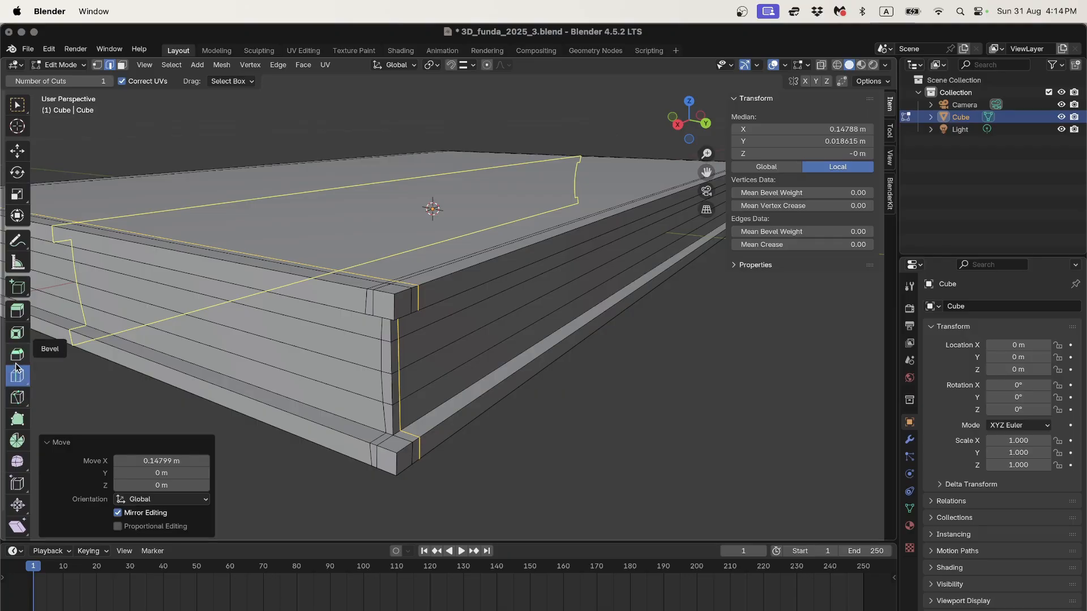
left_click(18, 106)
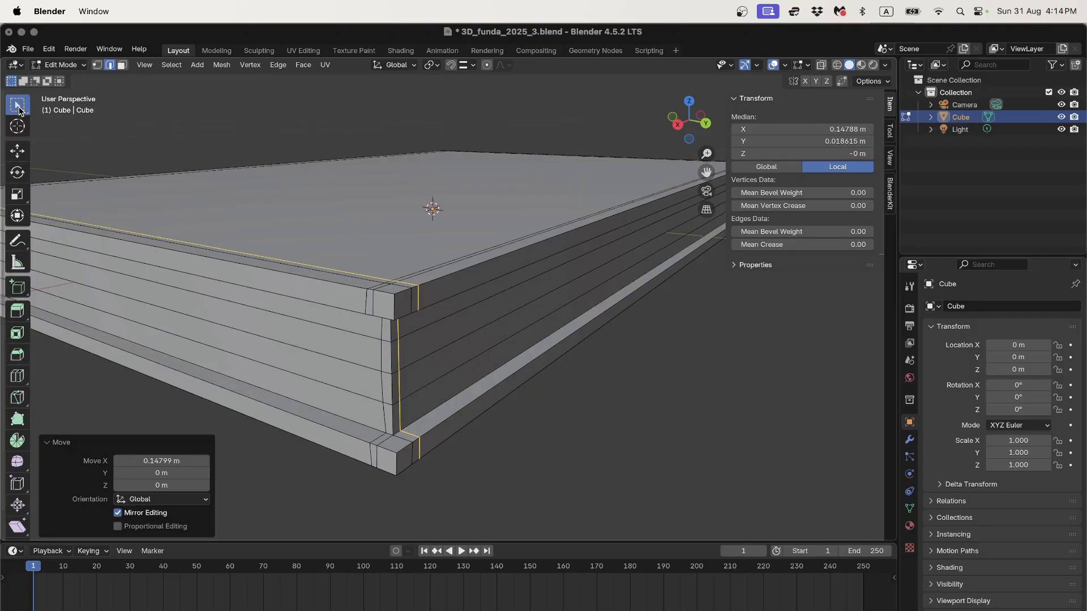
middle_click_drag(459, 372, 381, 309)
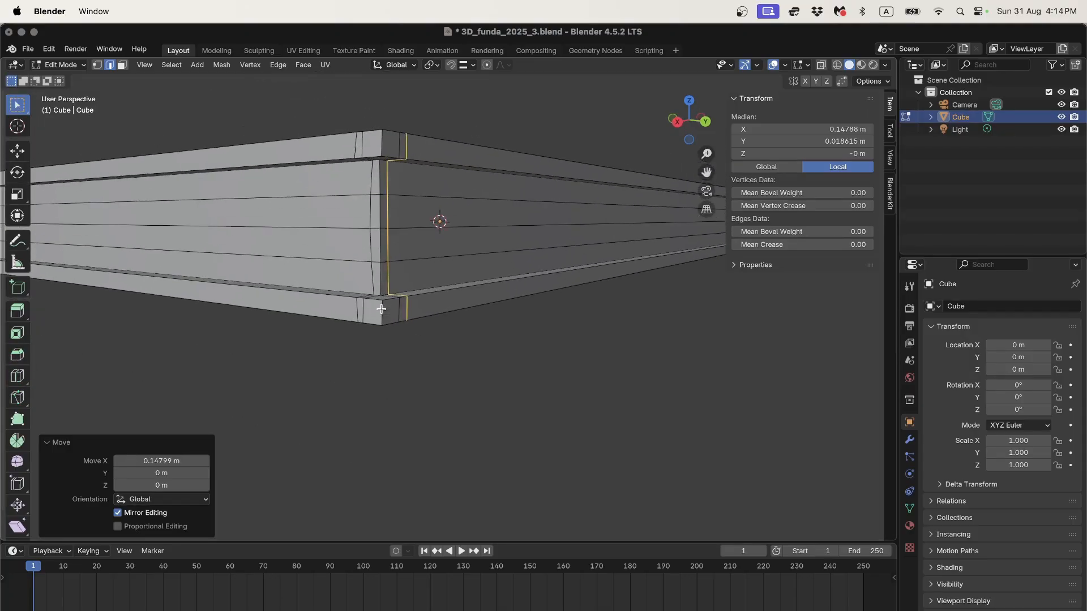
left_click(383, 180)
left_click(380, 212, "shift")
left_click(380, 250, "shift")
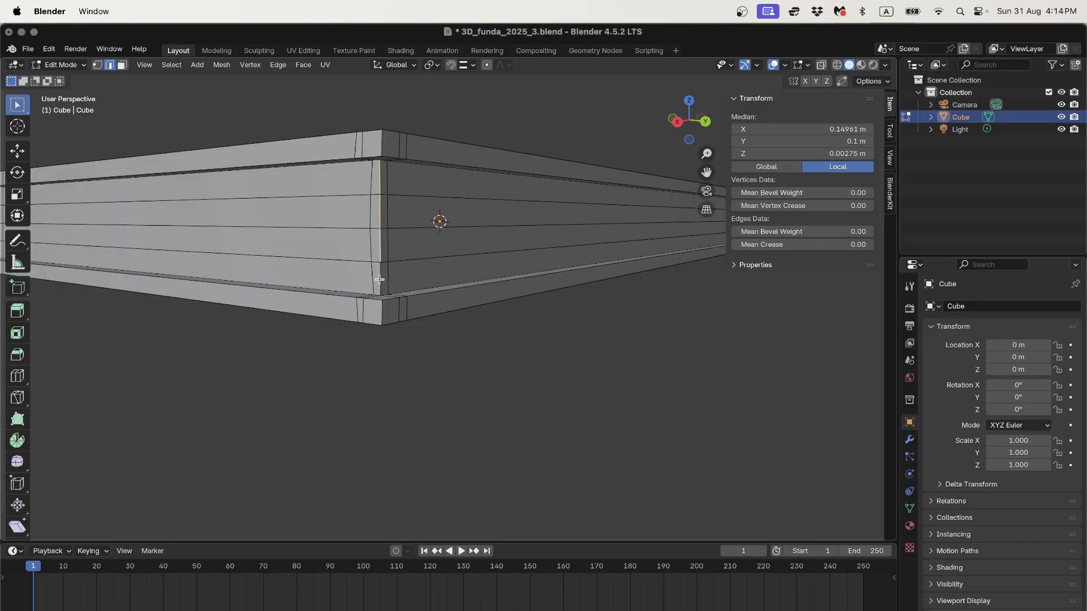
left_click(380, 279, "shift")
Add another crosswise loop cut around the book and move it -0.14685 m along X, close to the -X end
middle_click_drag(459, 298, 306, 305)
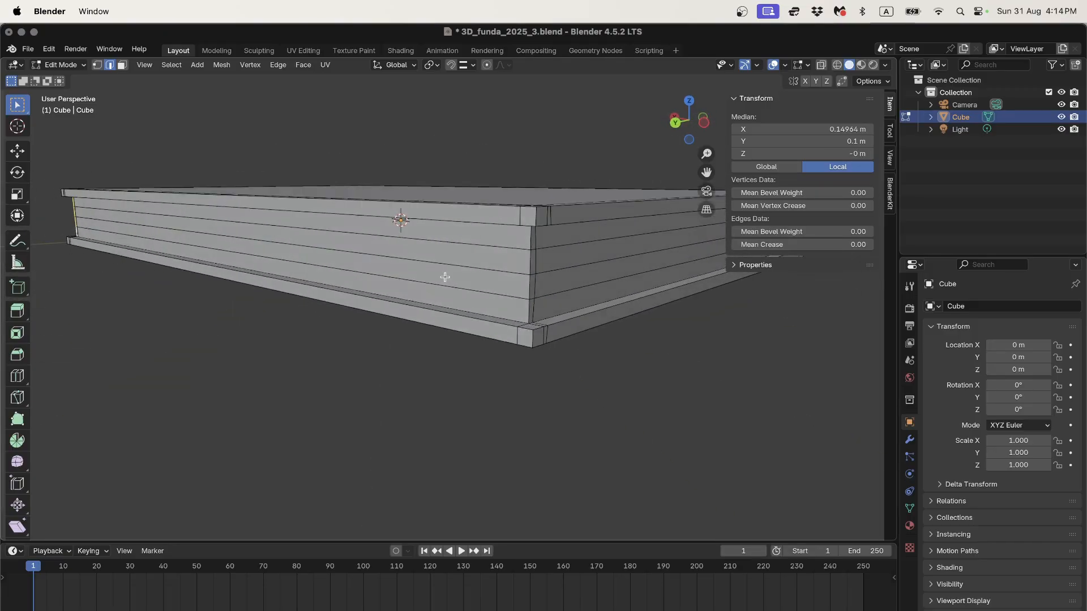
middle_click_drag(445, 276, 427, 301)
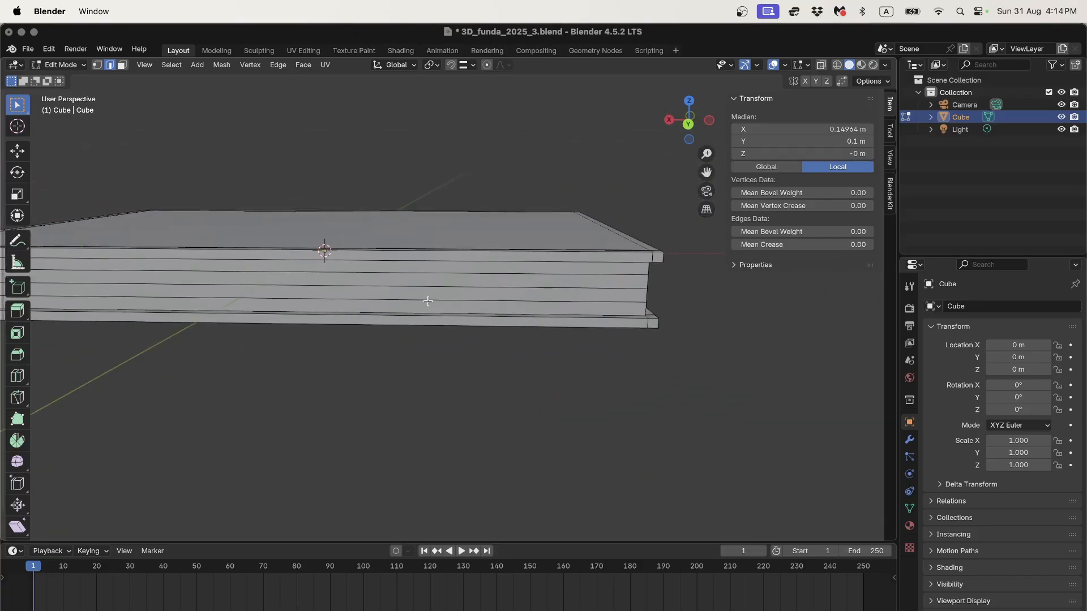
left_click(17, 376)
left_click(368, 285)
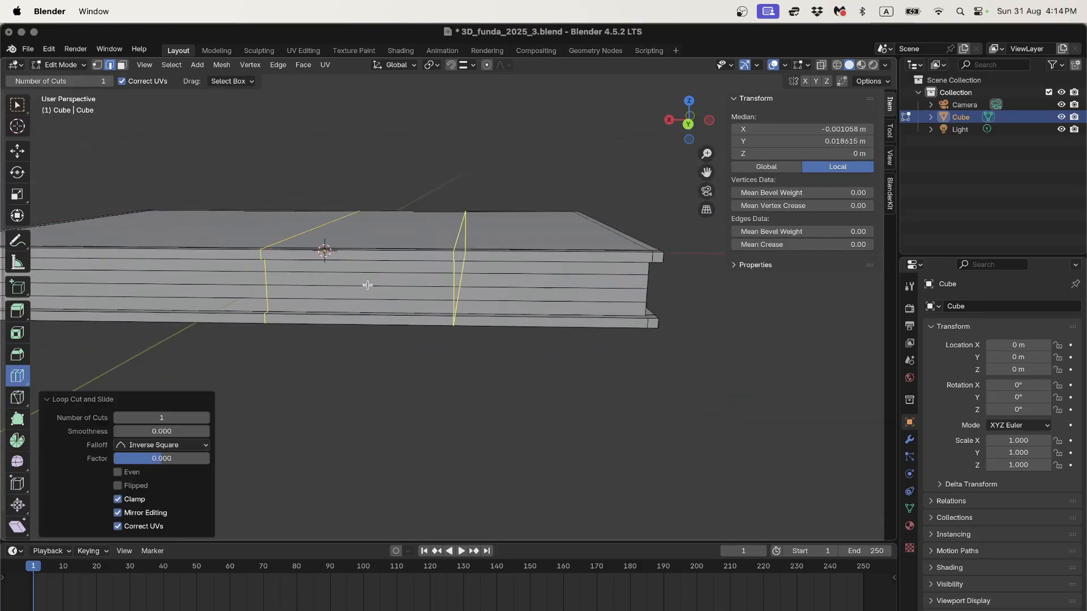
key("g")
key("x")
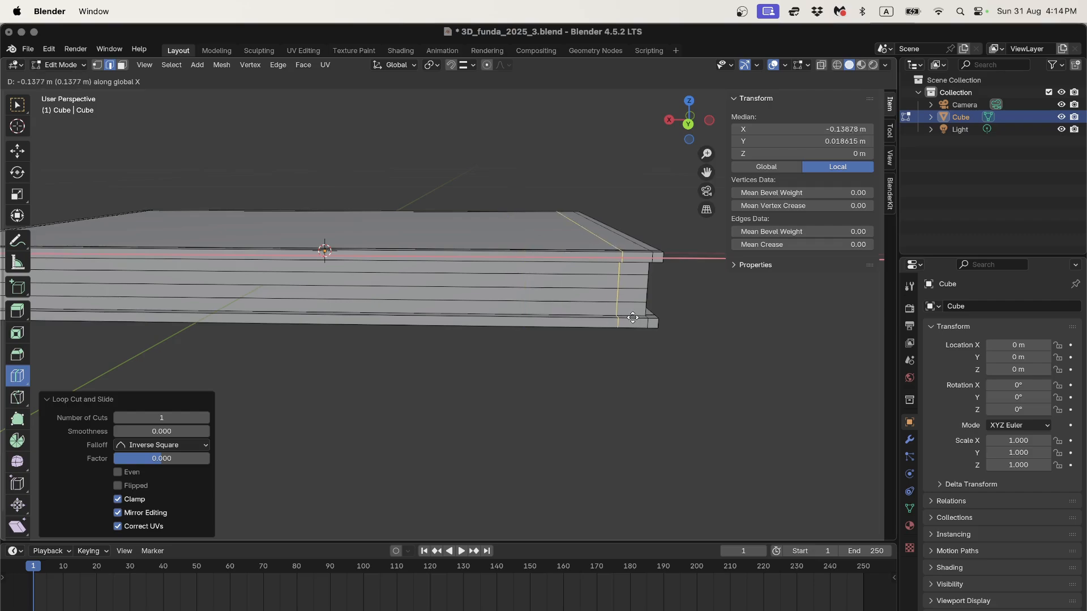
left_click(646, 316)
middle_click_drag(640, 317, 562, 324)
scroll(561, 324, "up", 2)
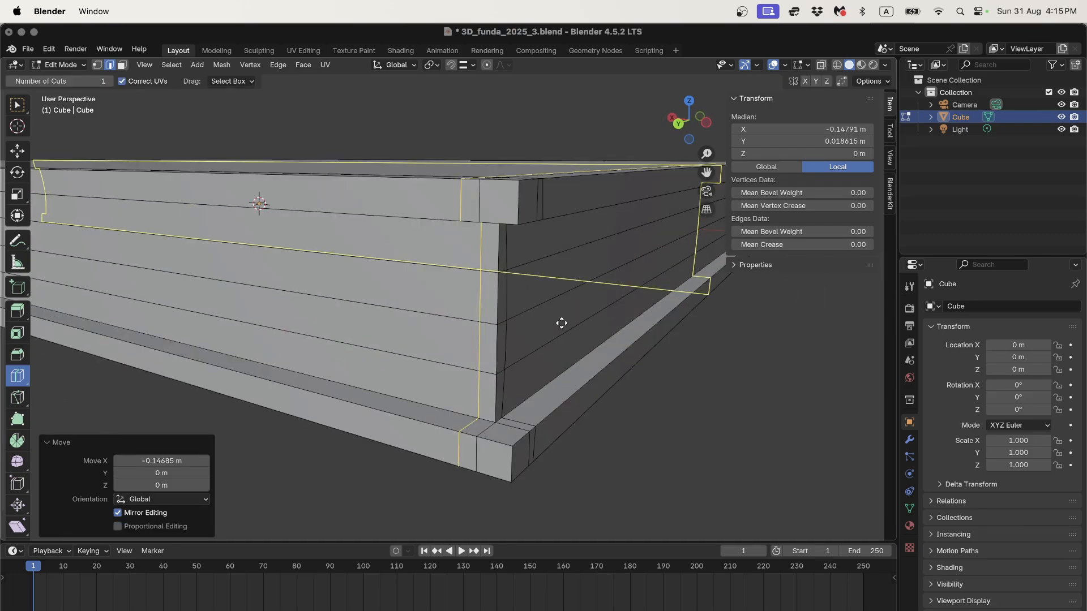
Shift the selected crosswise loop a further -0.000581 m along X, closer to the book's -X end
key("g")
key("x")
left_click(556, 325)
Add one crosswise loop cut around the book, midway along its length, and return to box selection
scroll(421, 351, "down", 3)
middle_click_drag(556, 325, 340, 305)
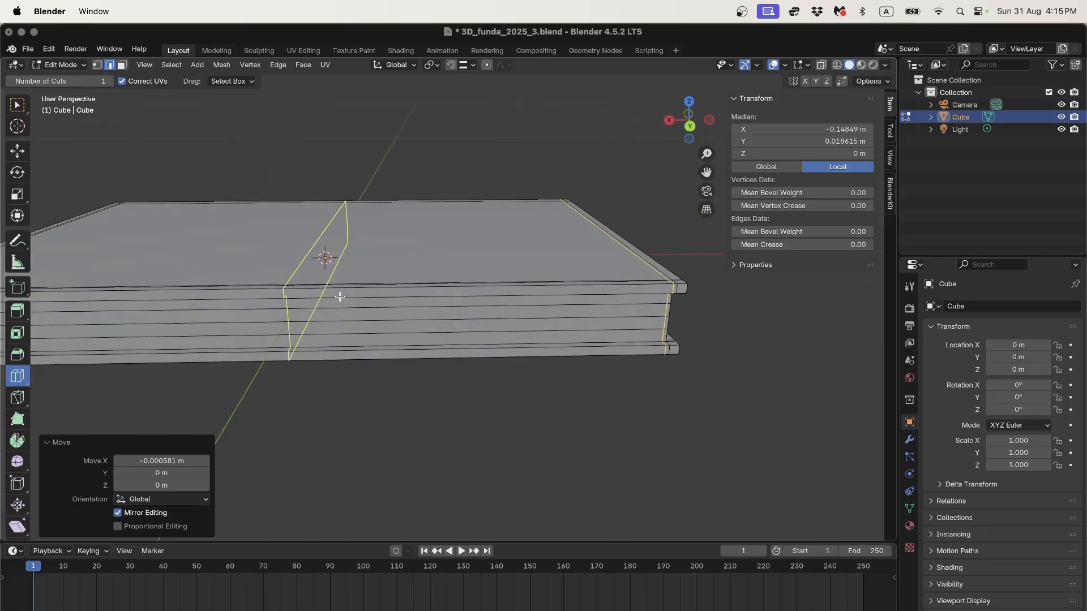
left_click(341, 294)
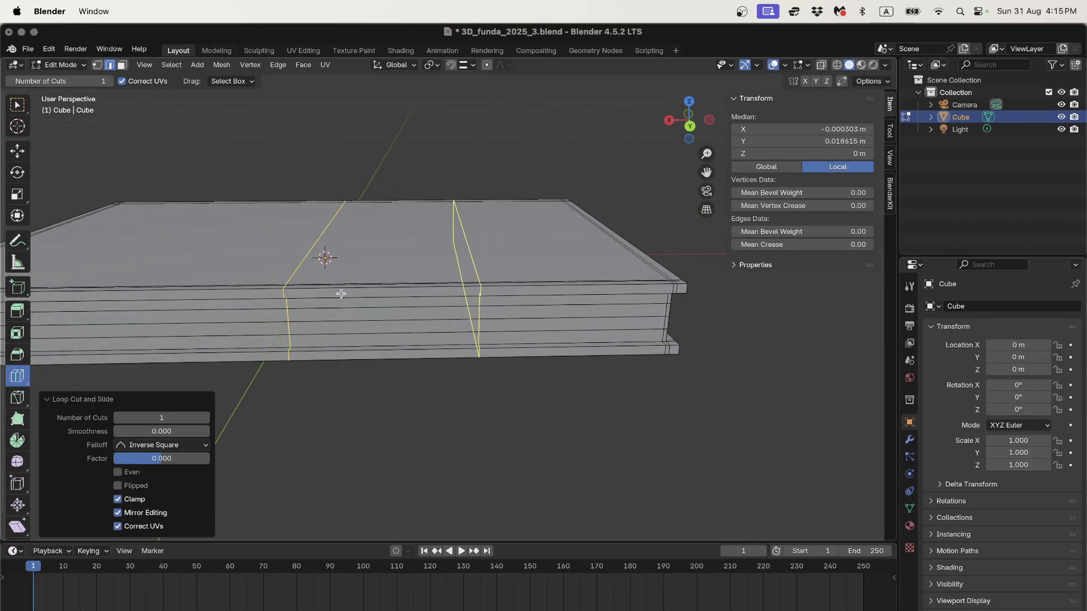
left_click(16, 111)
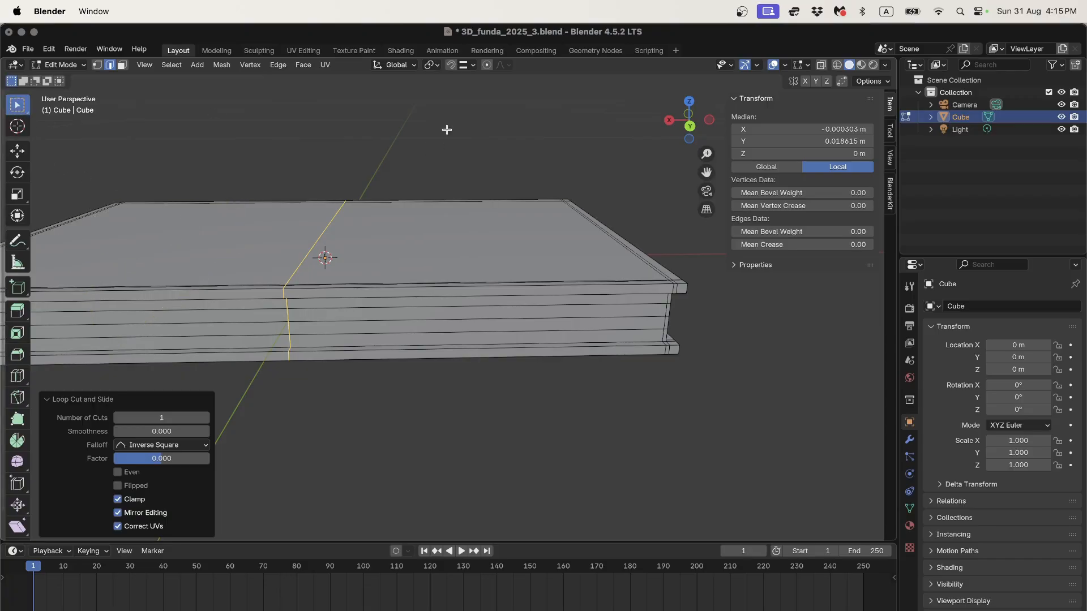
Delete all faces of the book half on the -X side of the middle loop, selecting through the mesh in wireframe from the back
left_click(689, 125)
middle_click_drag(572, 200, 539, 283, "shift")
scroll(538, 283, "up", 1)
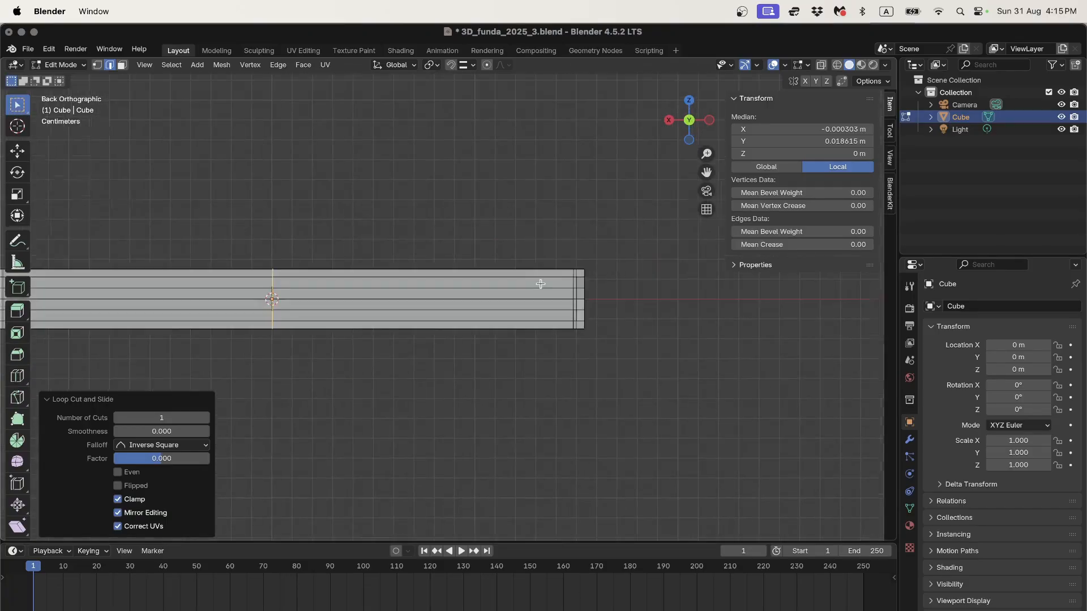
key("3")
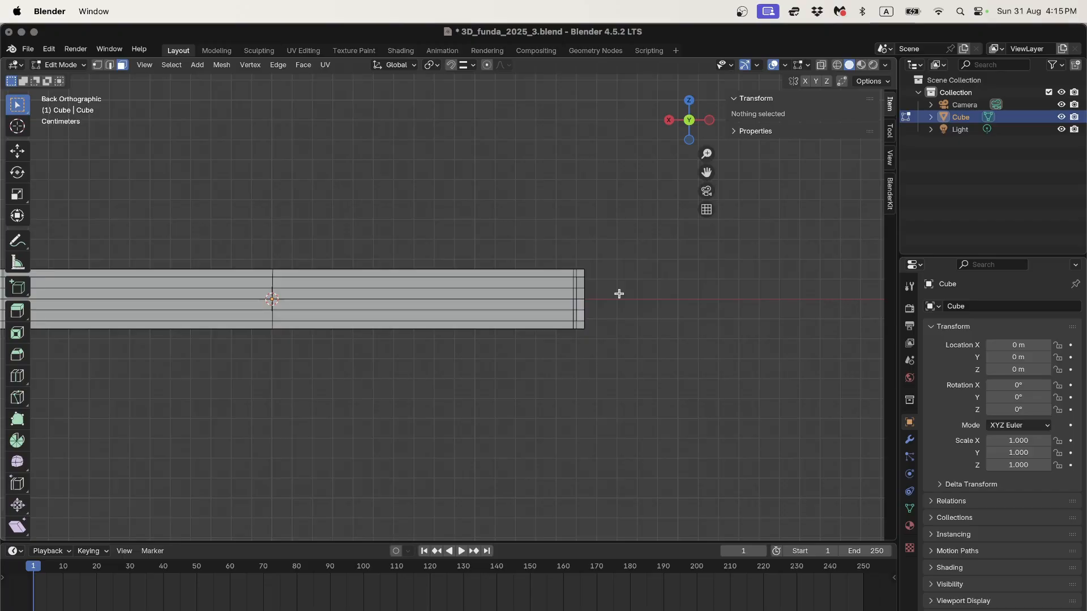
key("z")
left_click(477, 304)
left_click_drag(330, 202, 670, 383)
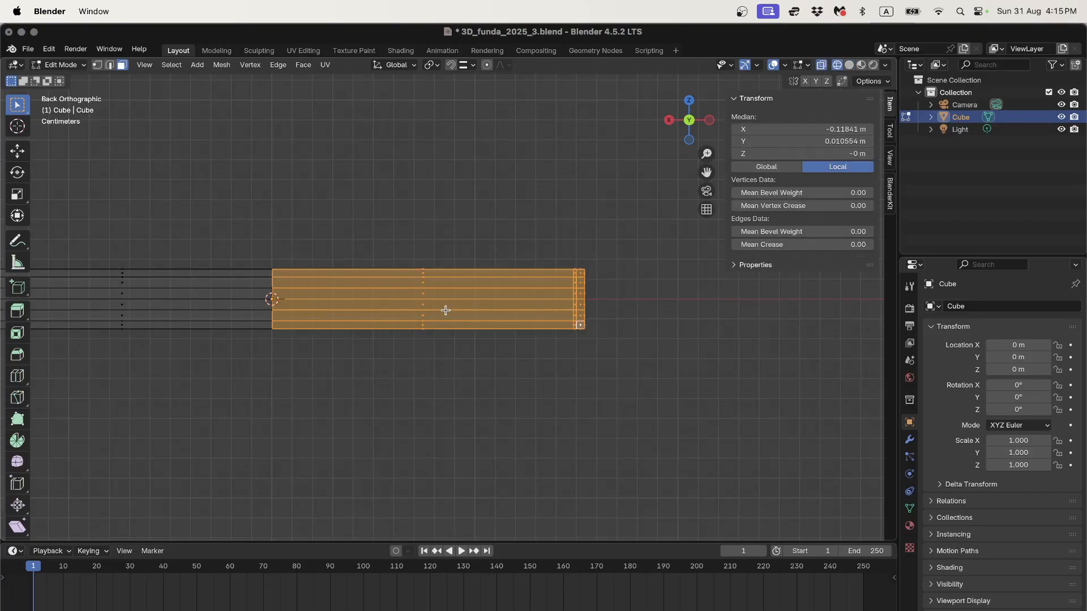
key("x")
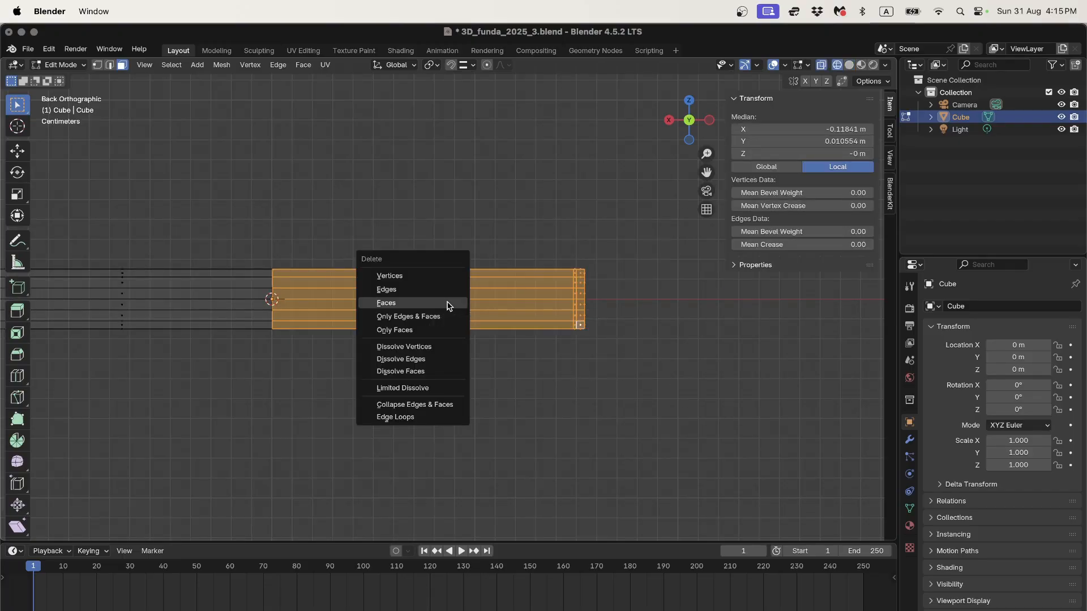
left_click(448, 304)
mouse_move(448, 303)
middle_mouse_down()
mouse_move(395, 336)
mouse_move(344, 330)
mouse_move(275, 283)
middle_mouse_up()
key("z")
left_click(375, 313)
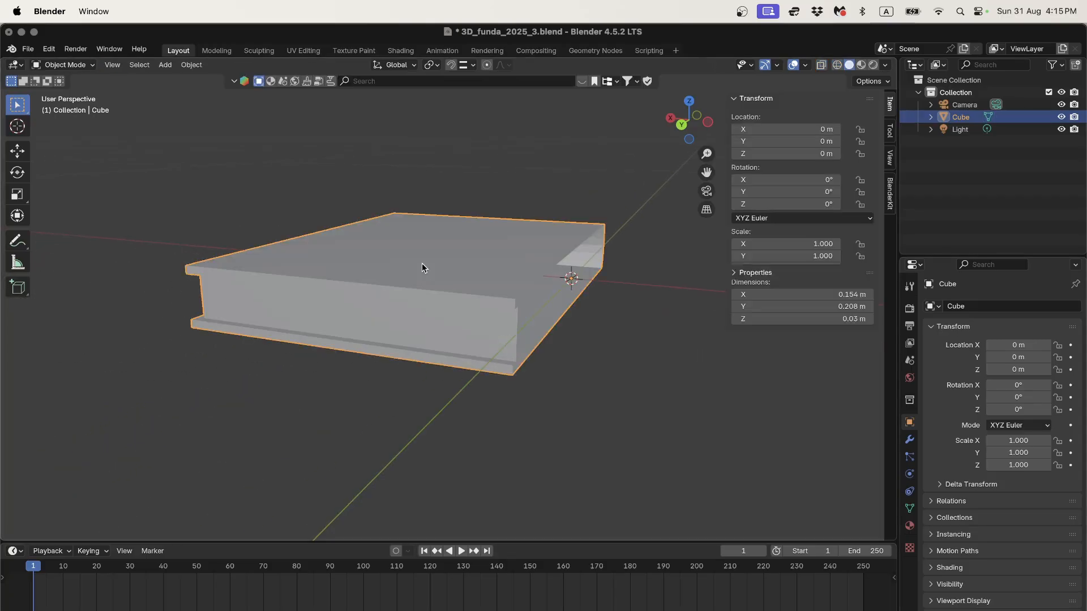
Add a Mirror modifier across the X axis to the remaining book half and apply it
key("Tab")
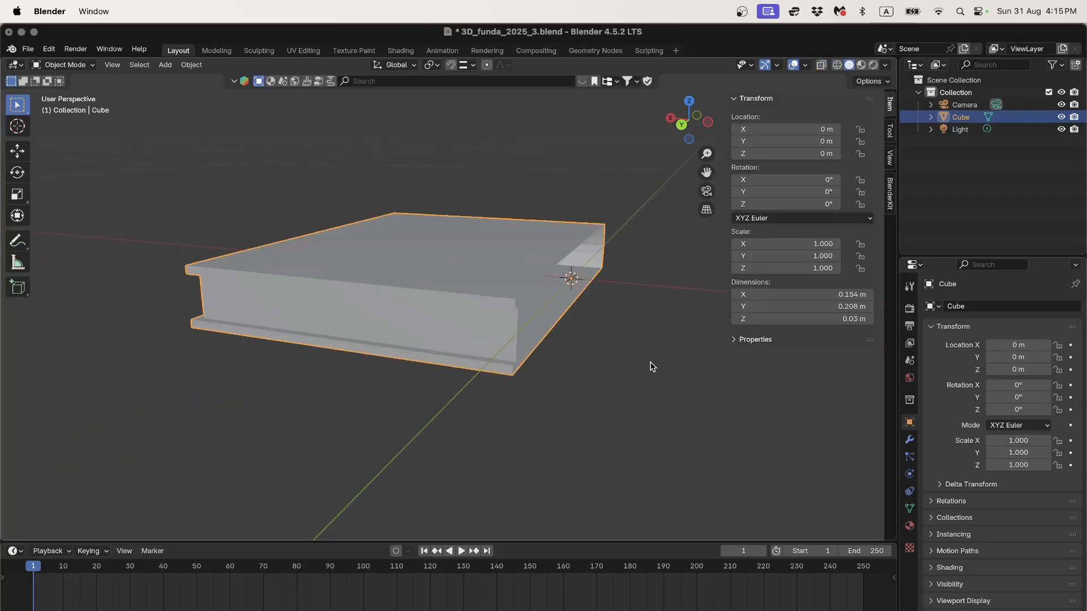
middle_click_drag(650, 367, 592, 372, "shift")
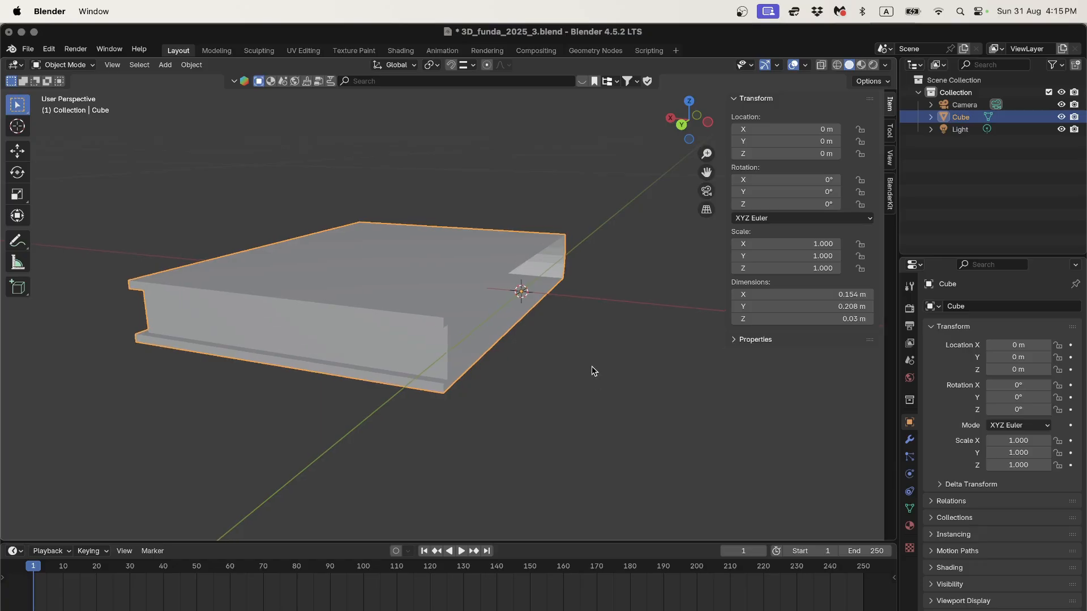
left_click(910, 441)
left_click(956, 308)
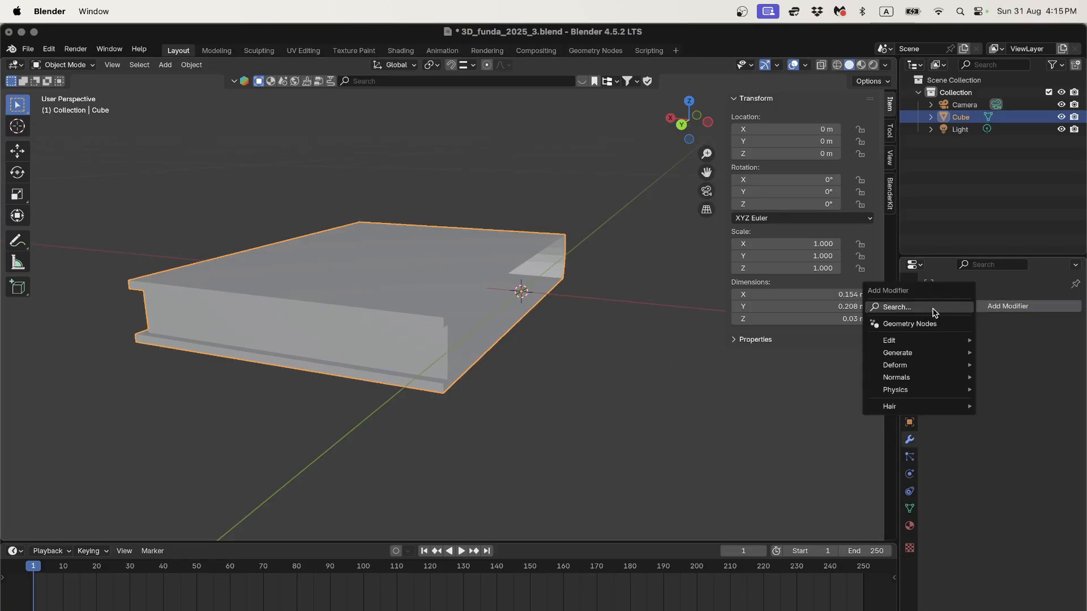
left_click(933, 309)
type("mirror")
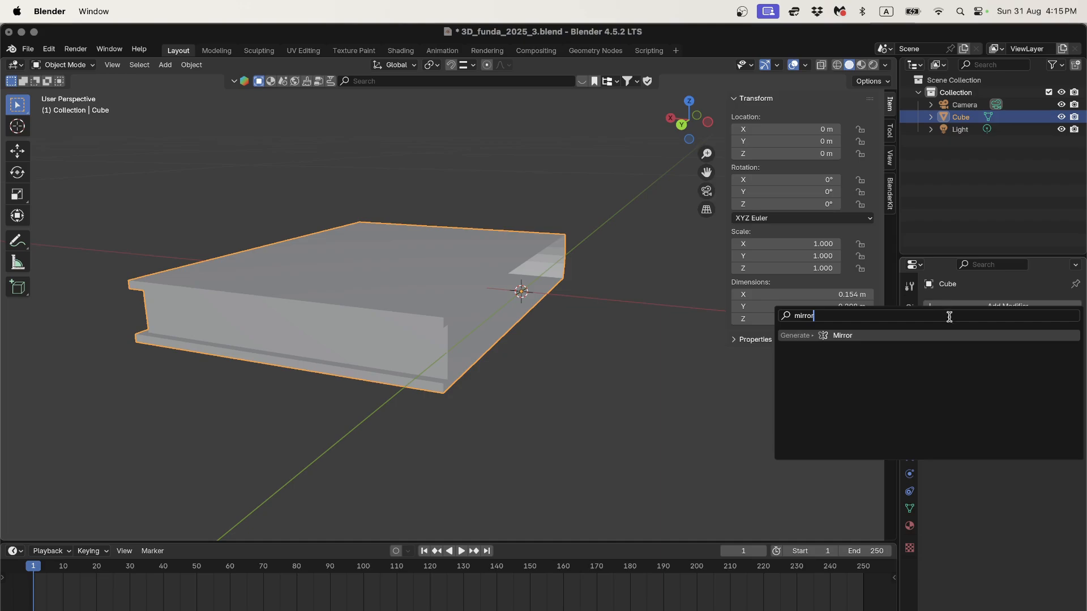
left_click(936, 335)
scroll(651, 357, "down", 3)
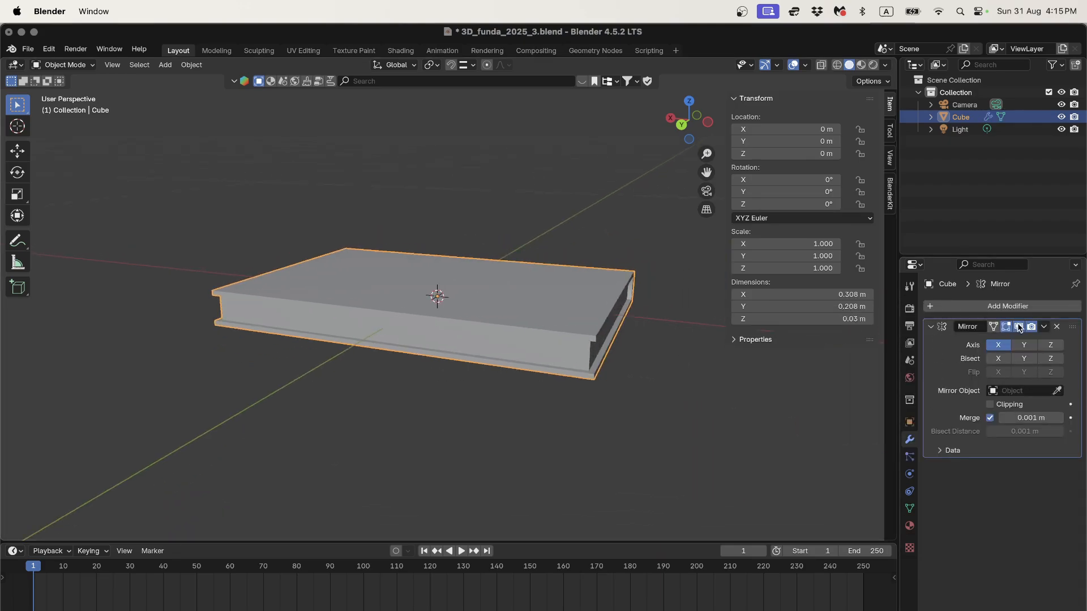
left_click(1043, 327)
left_click(1039, 340)
Check the seam between the mirrored halves by selecting its vertices at the upper cover's +Y edge
key("Tab")
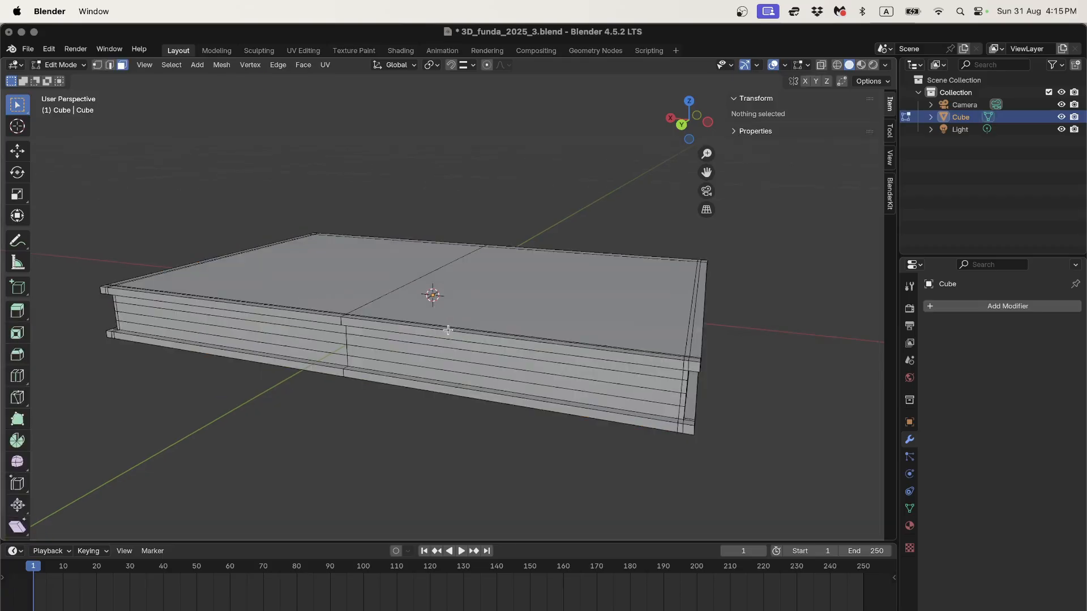
scroll(425, 350, "up", 5)
scroll(425, 351, "up", 3)
middle_click_drag(413, 340, 390, 256)
key("1")
left_click(281, 259)
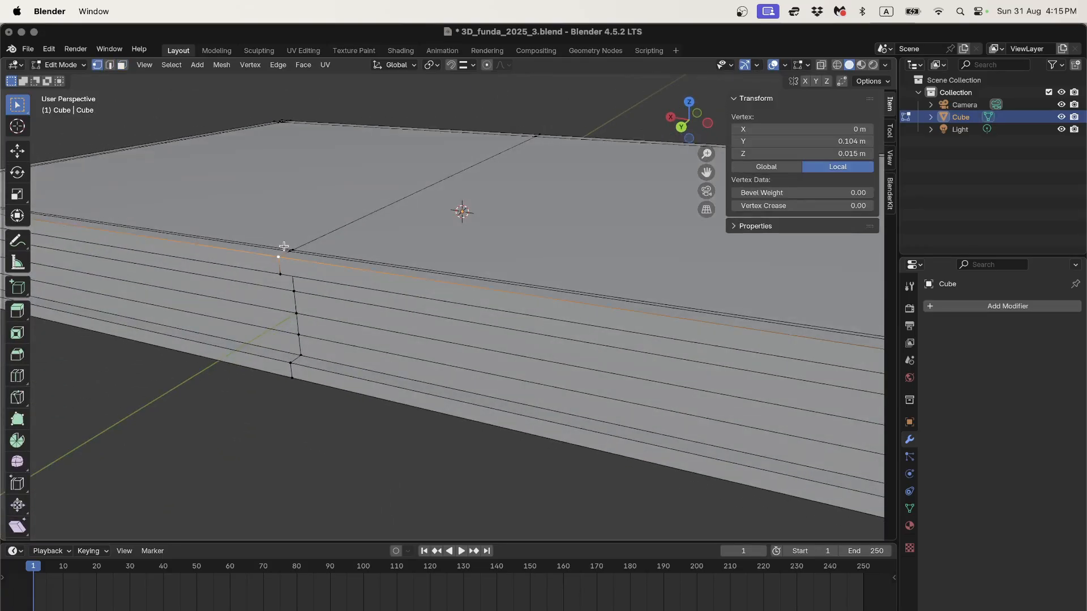
scroll(286, 266, "up", 2)
left_click(286, 273)
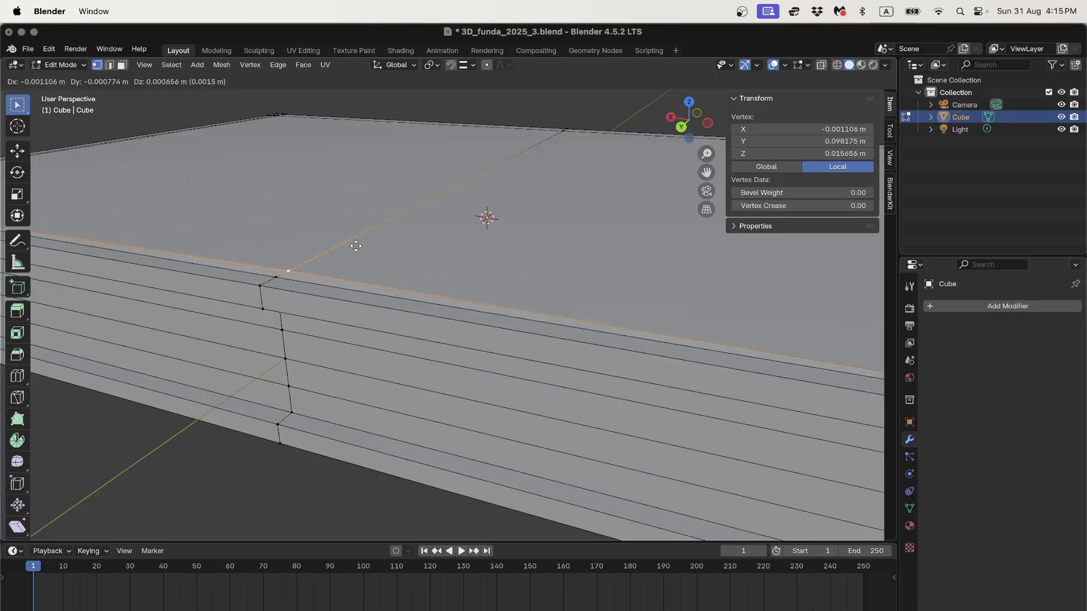
Inspect the mirrored book in object and edit mode, checking the loops near the corners at both ends
key("Tab")
scroll(368, 272, "down", 5)
middle_click_drag(386, 275, 561, 282)
scroll(410, 299, "up", 2)
key("Tab")
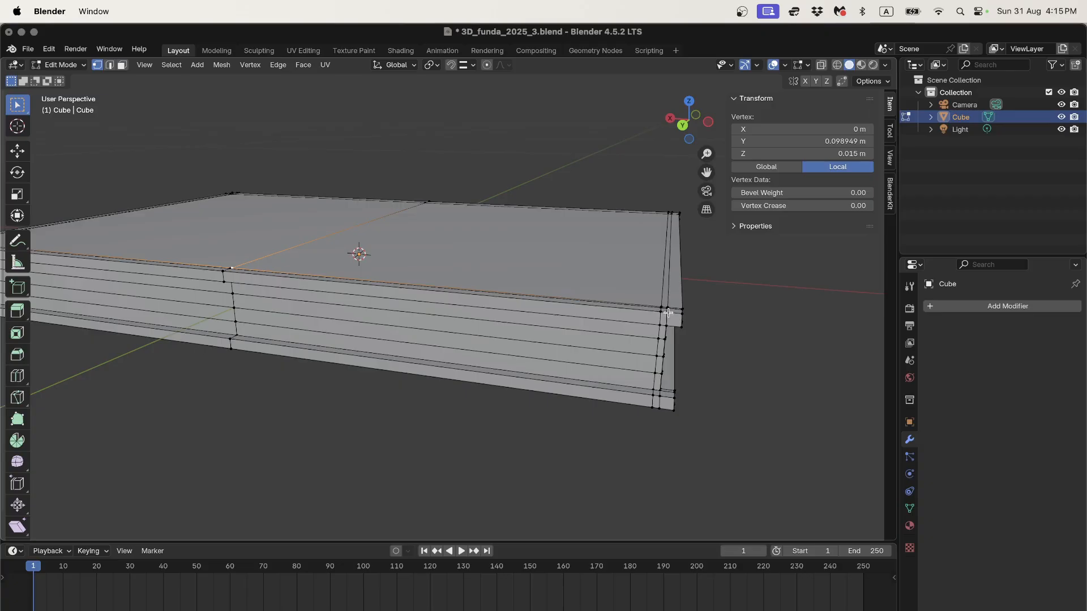
middle_click_drag(397, 315, 302, 253)
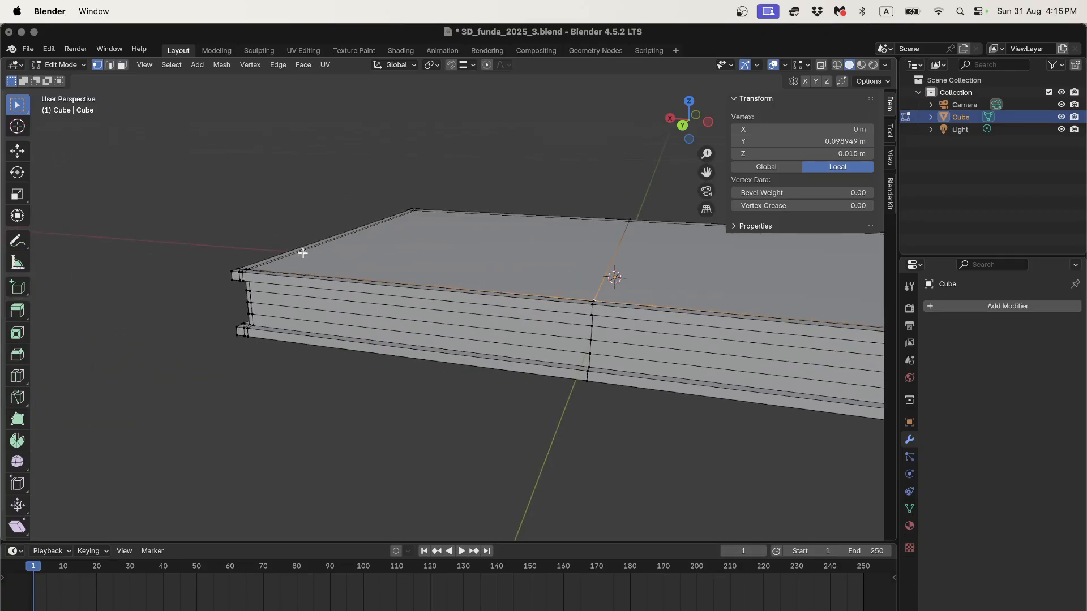
middle_click_drag(469, 312, 300, 317)
middle_click_drag(652, 376, 375, 304)
scroll(474, 311, "down", 5)
scroll(477, 328, "up", 5)
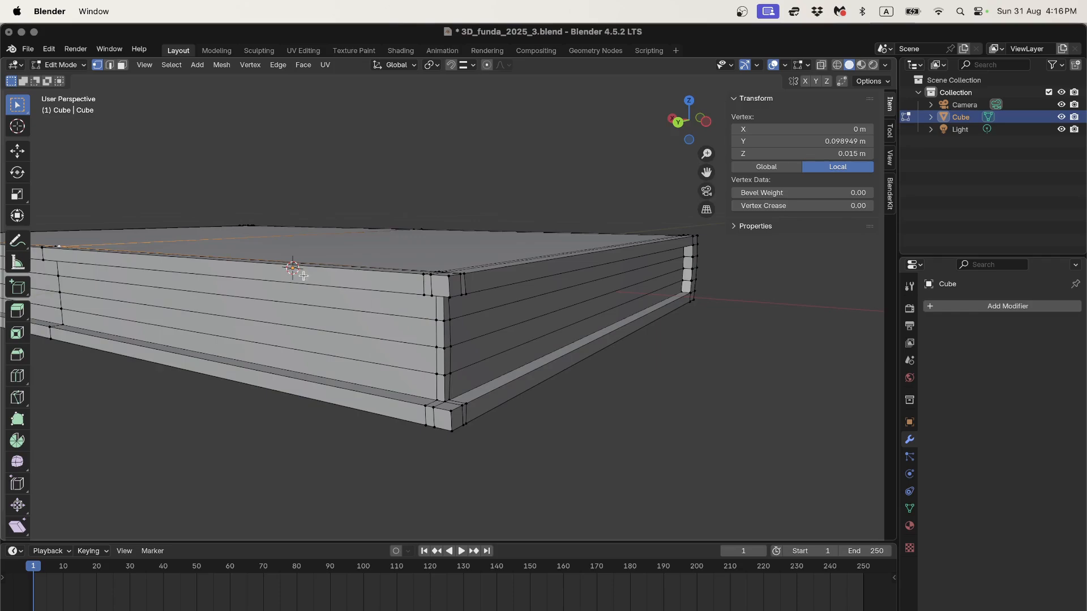
Select the four vertical edge segments of the page block at its -X, +Y corner
left_click(110, 65)
scroll(498, 391, "up", 2)
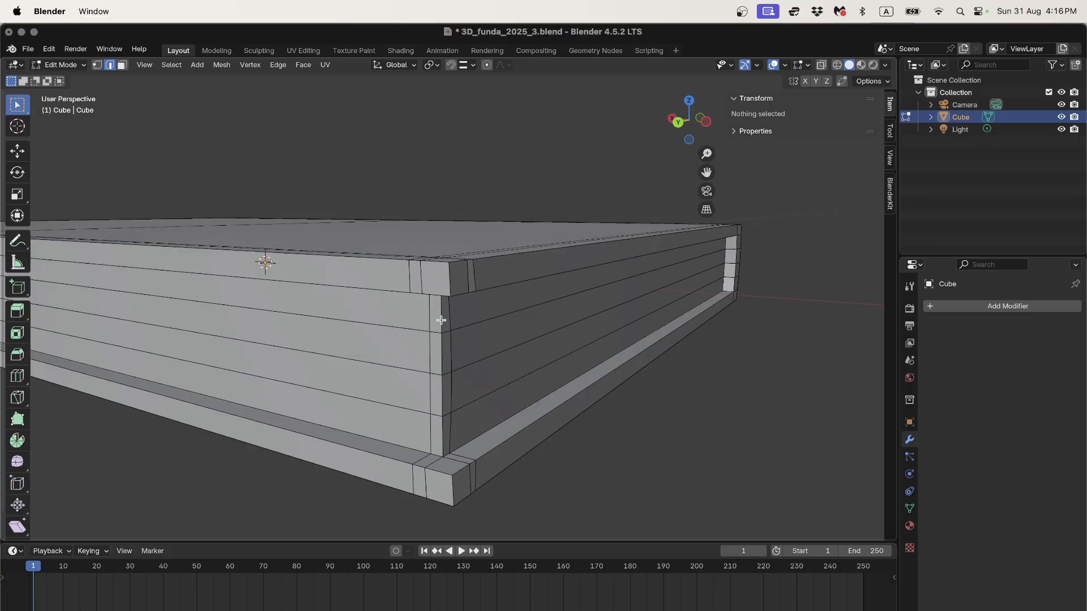
left_click(448, 335)
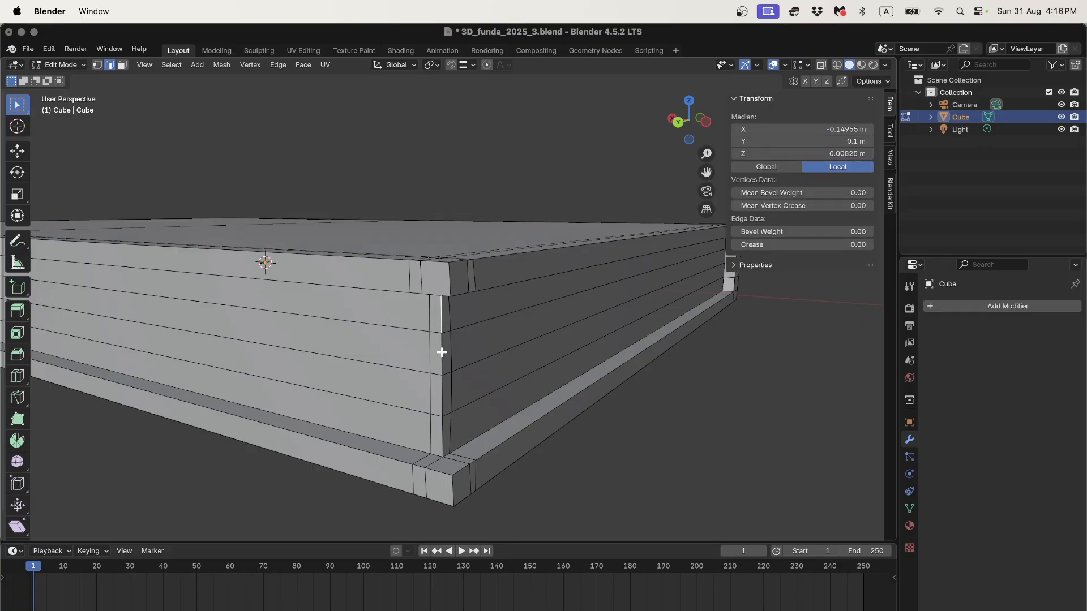
left_click(442, 356, "shift")
left_click(441, 393, "shift")
left_click(442, 436, "shift")
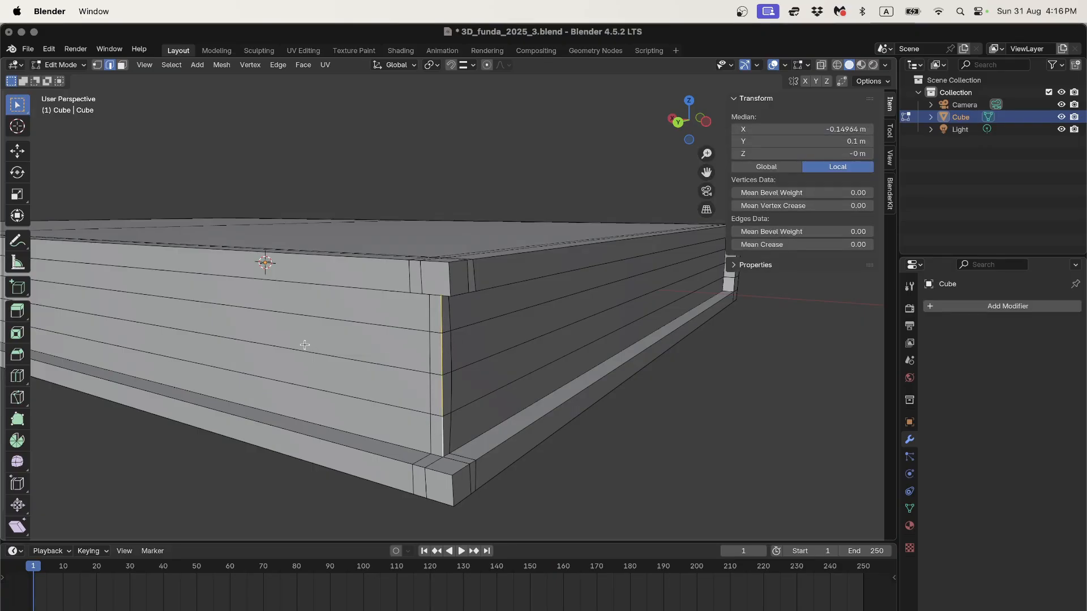
Add the four vertical edge segments at the page block's +X, +Y corner to the selection
scroll(243, 345, "down", 3)
middle_click_drag(107, 330, 301, 284)
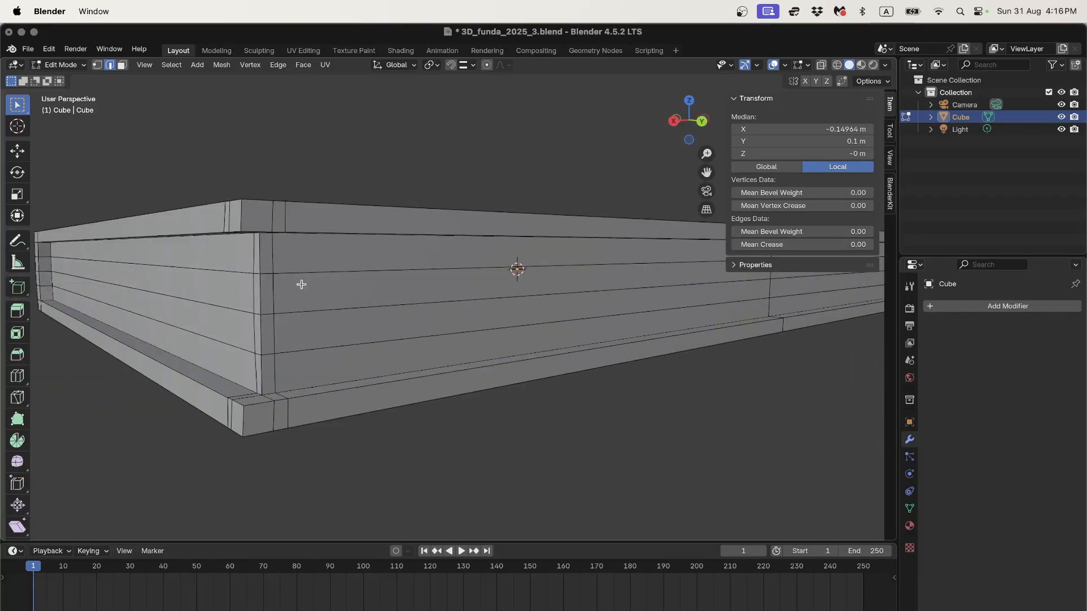
left_click(259, 260, "shift")
left_click(259, 293, "shift")
left_click(258, 335, "shift")
left_click(262, 371, "shift")
Show the mesh in wireframe and bevel the selected page-block corner edges by about 0.00064 m
scroll(361, 365, "down", 3)
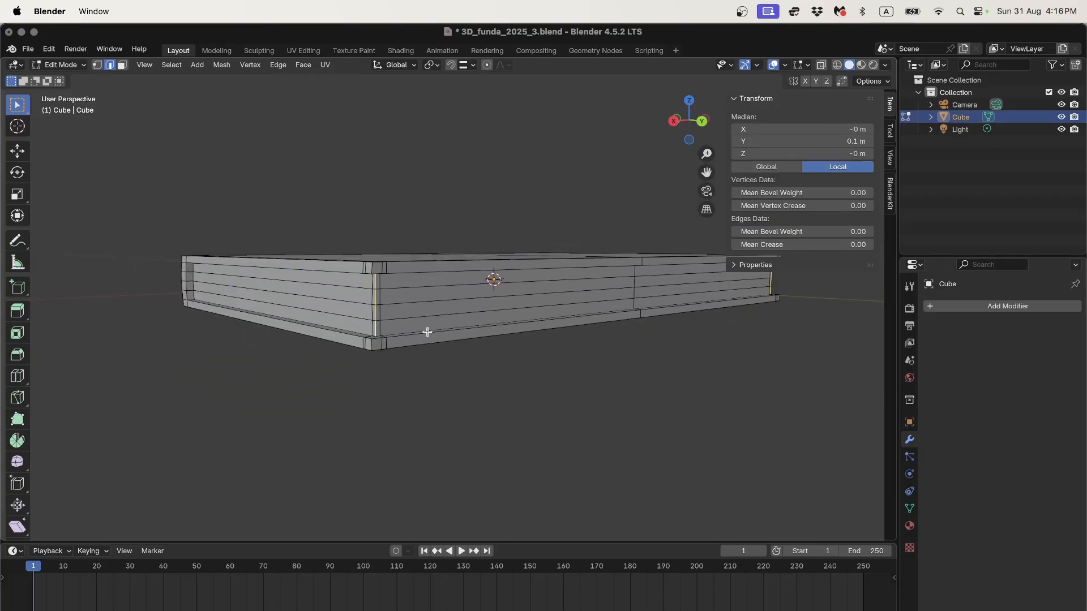
key("z")
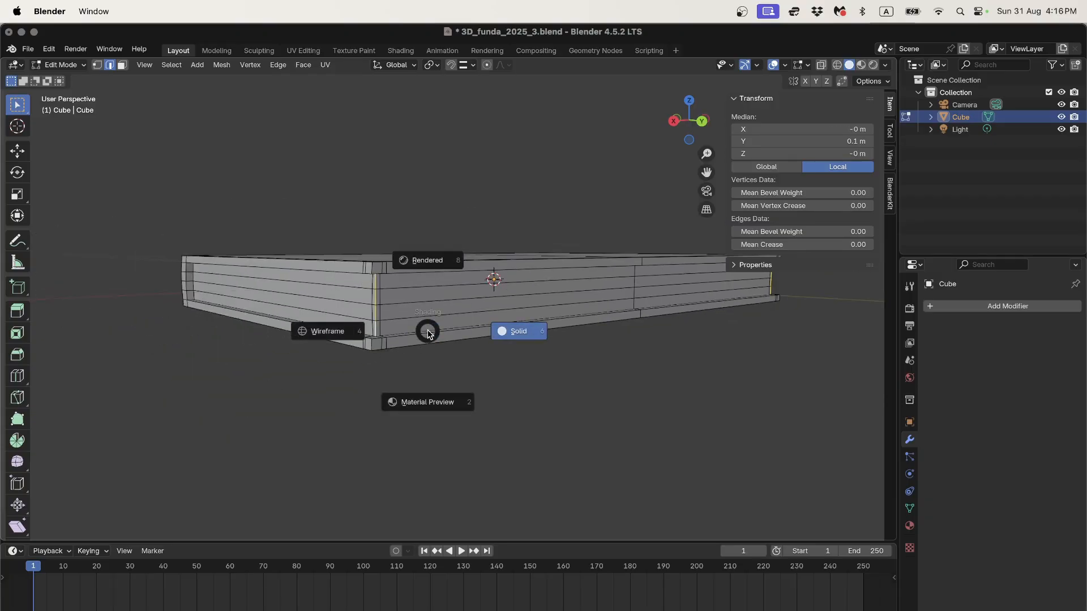
left_click(352, 332)
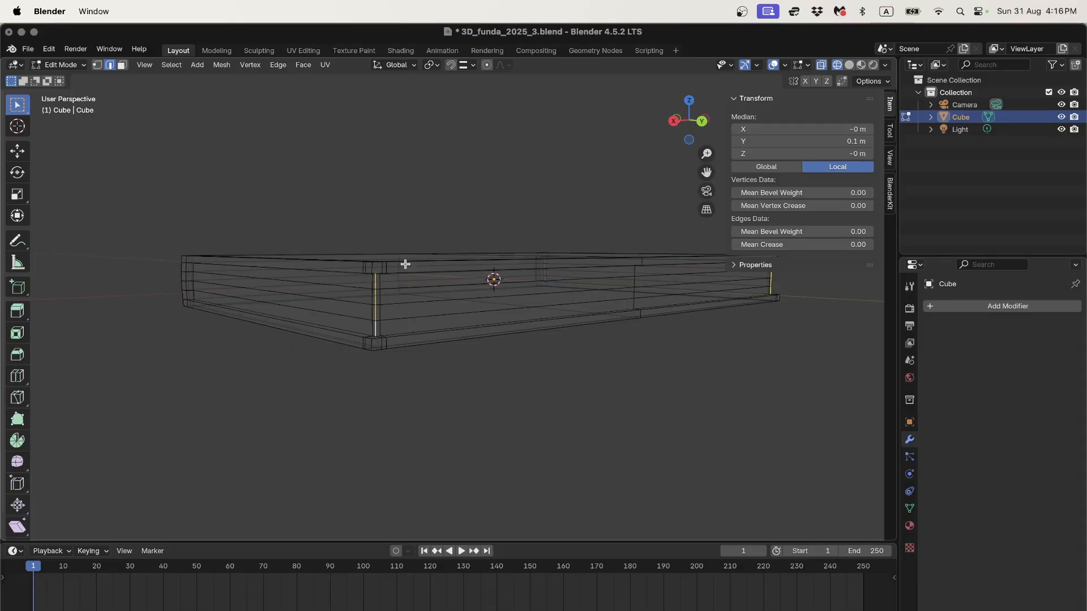
middle_click_drag(626, 300, 396, 367)
scroll(412, 362, "up", 8)
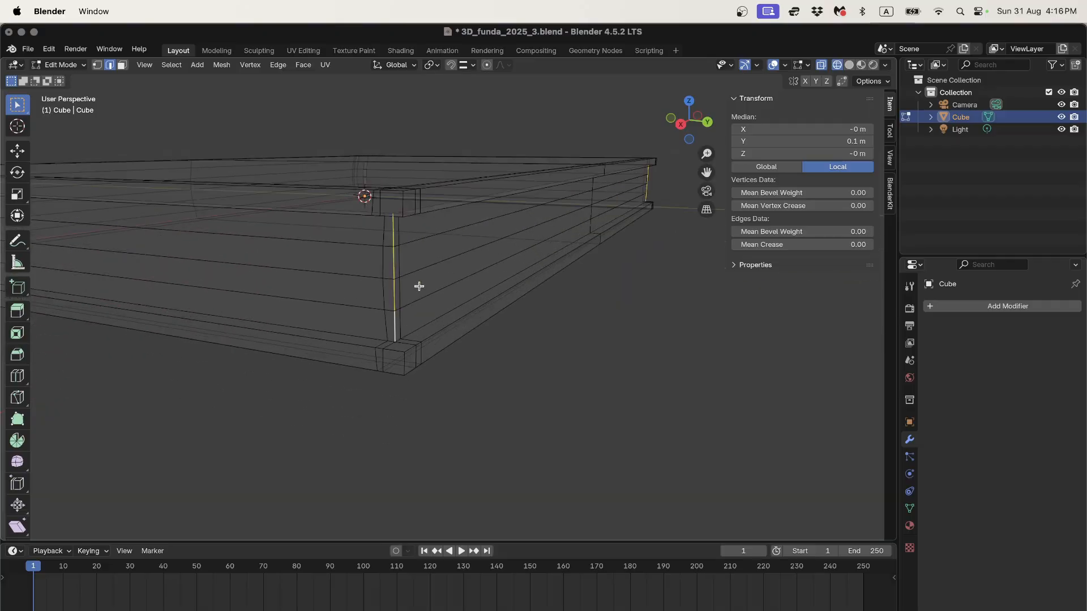
scroll(430, 293, "up", 1)
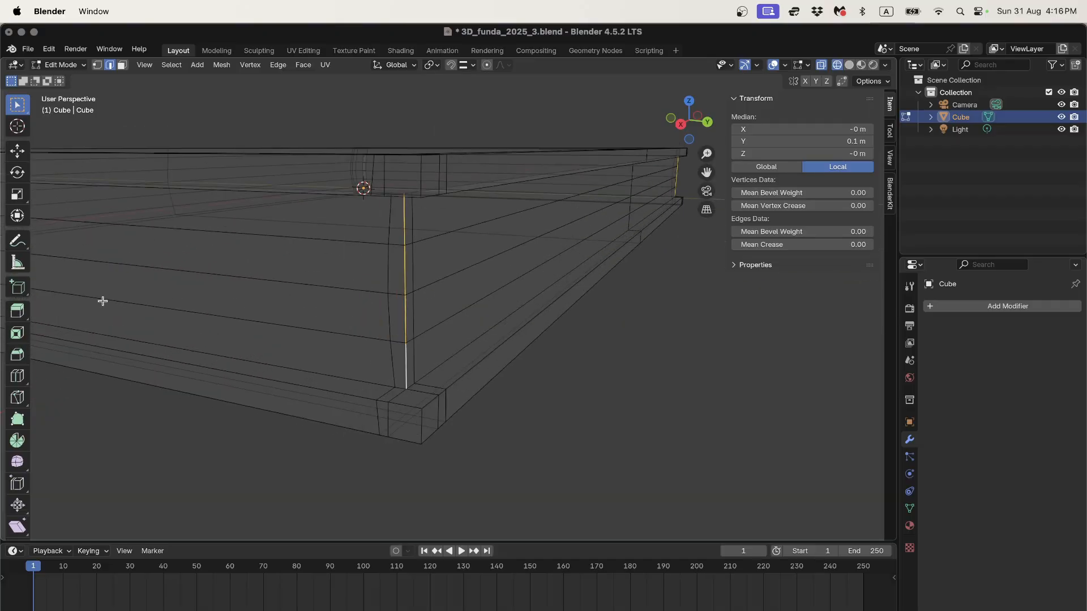
left_click(17, 355)
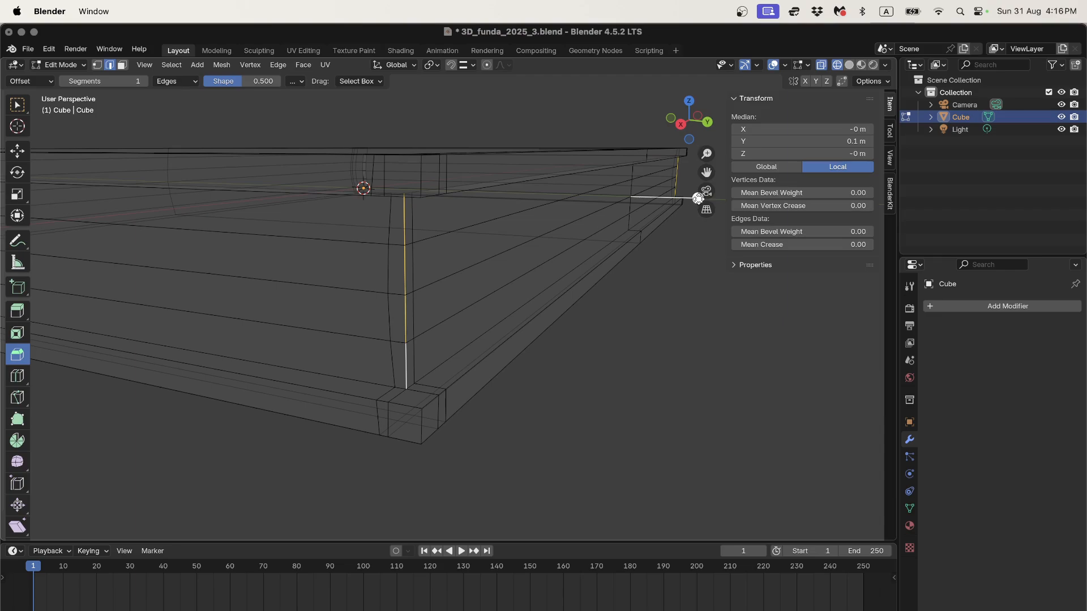
left_click_drag(698, 198, 702, 201)
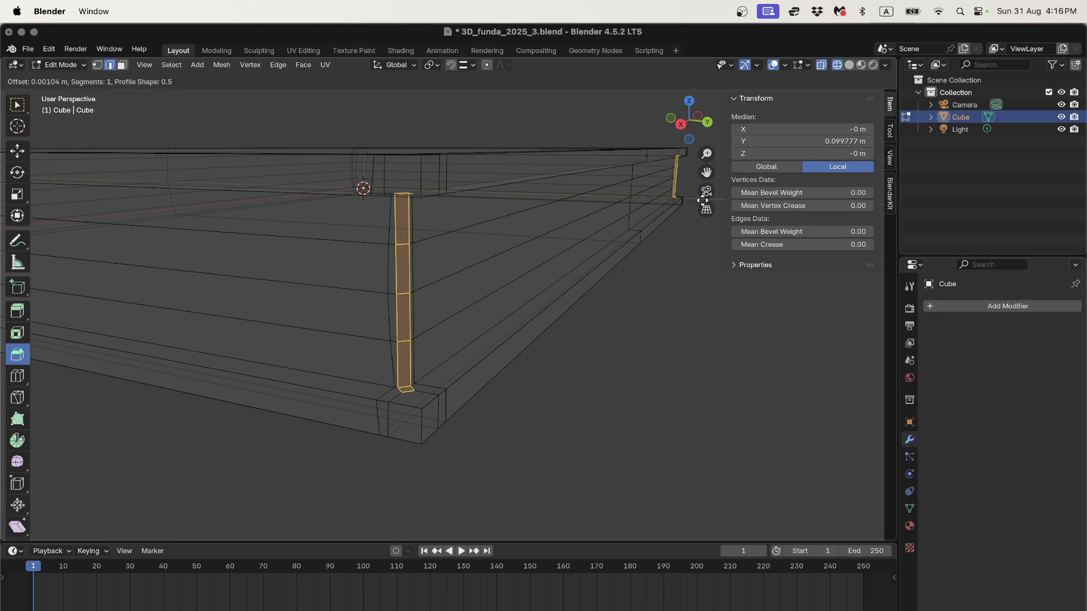
left_click_drag(702, 200, 702, 200)
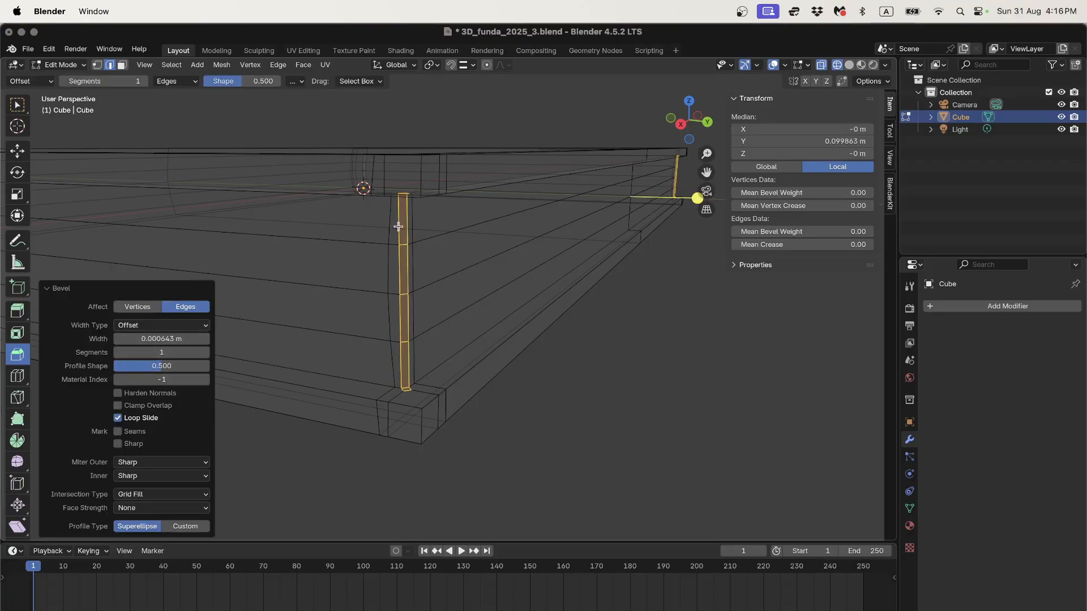
Set the corner bevel's width to 0.0007 m and its segments to 2
left_click(180, 340)
left_click(154, 338)
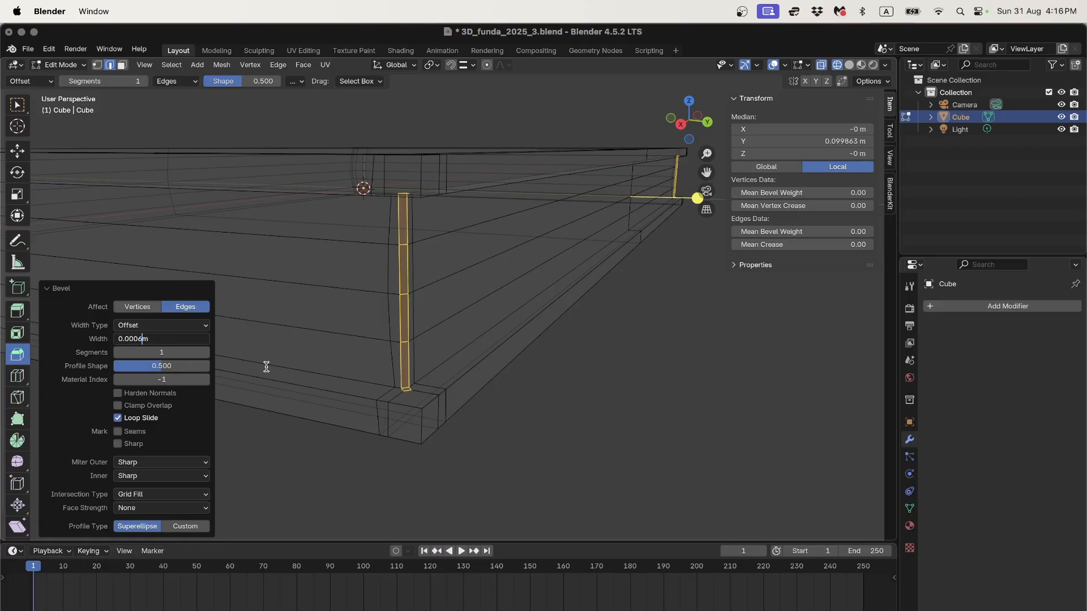
key("Return")
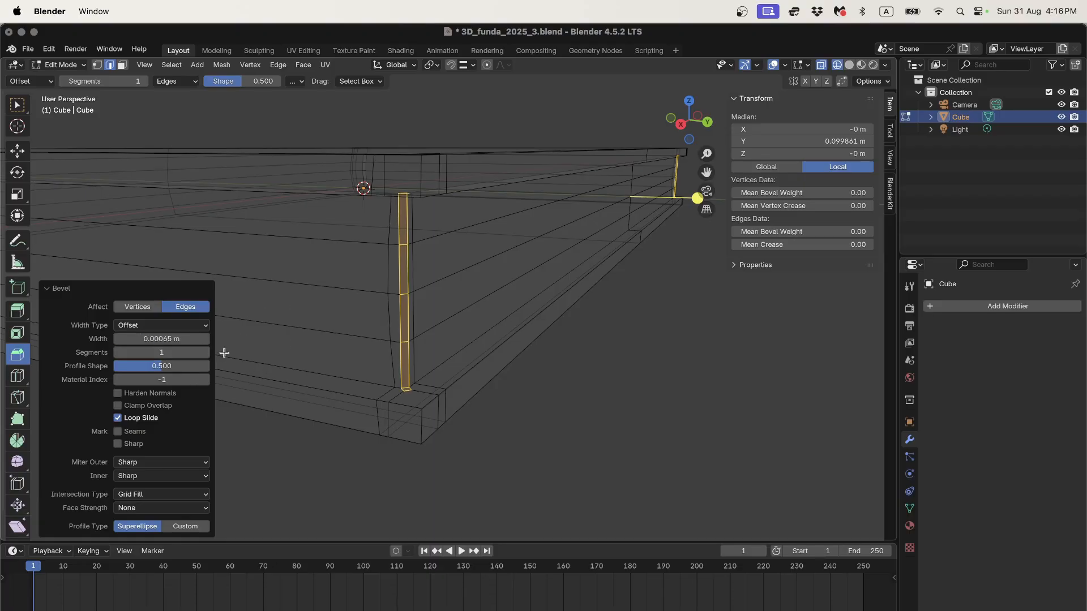
left_click(206, 351)
left_click(172, 340)
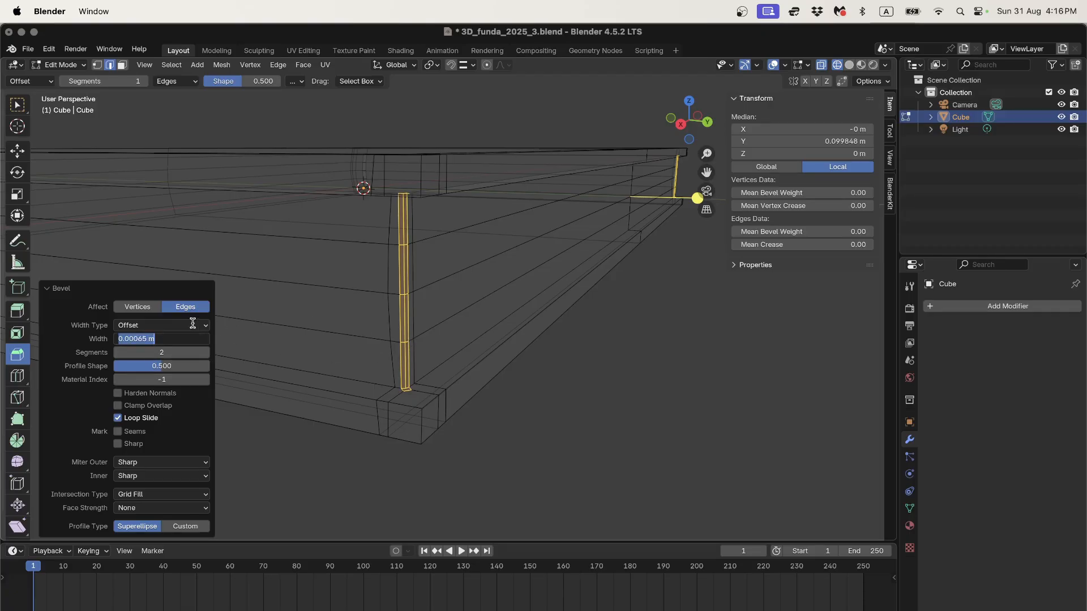
left_click(145, 339)
key("Return")
scroll(257, 329, "down", 5)
scroll(262, 329, "up", 2)
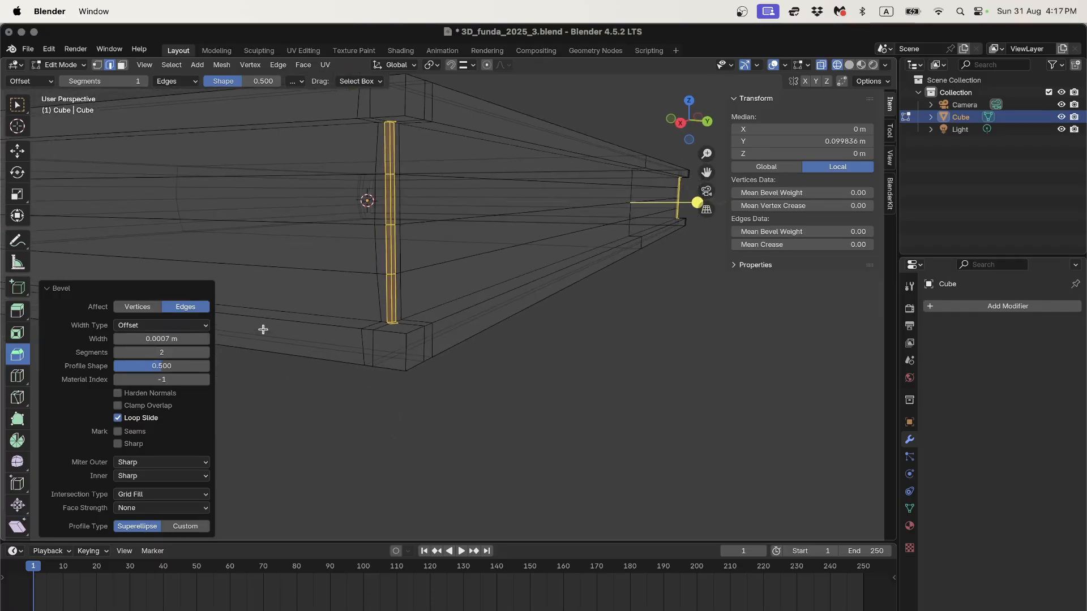
Activate the box selection tool and return the viewport to solid shading
scroll(263, 329, "up", 1)
left_click(18, 108)
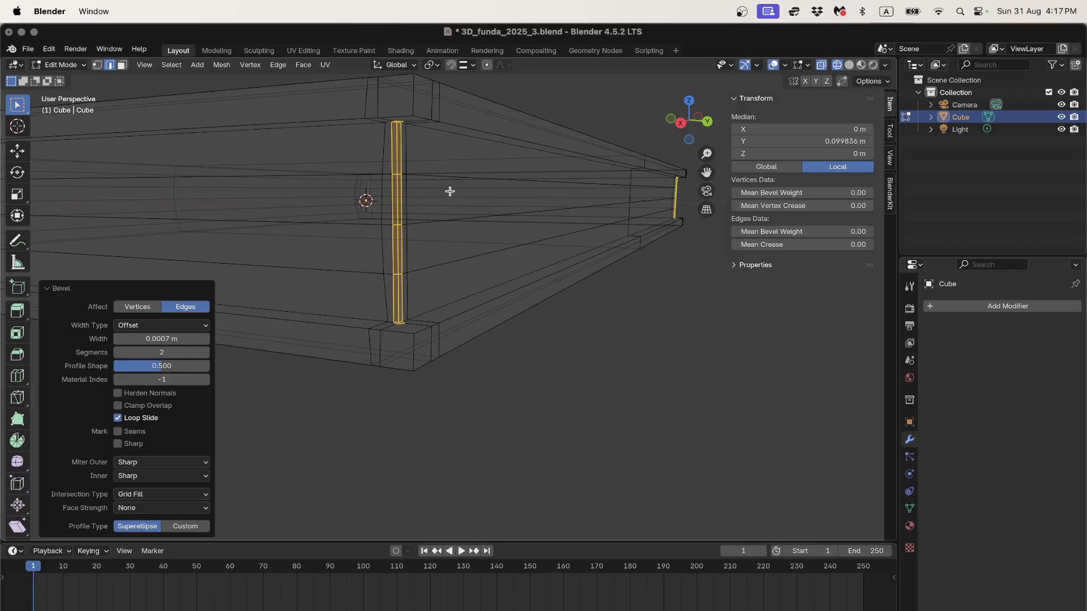
key("z")
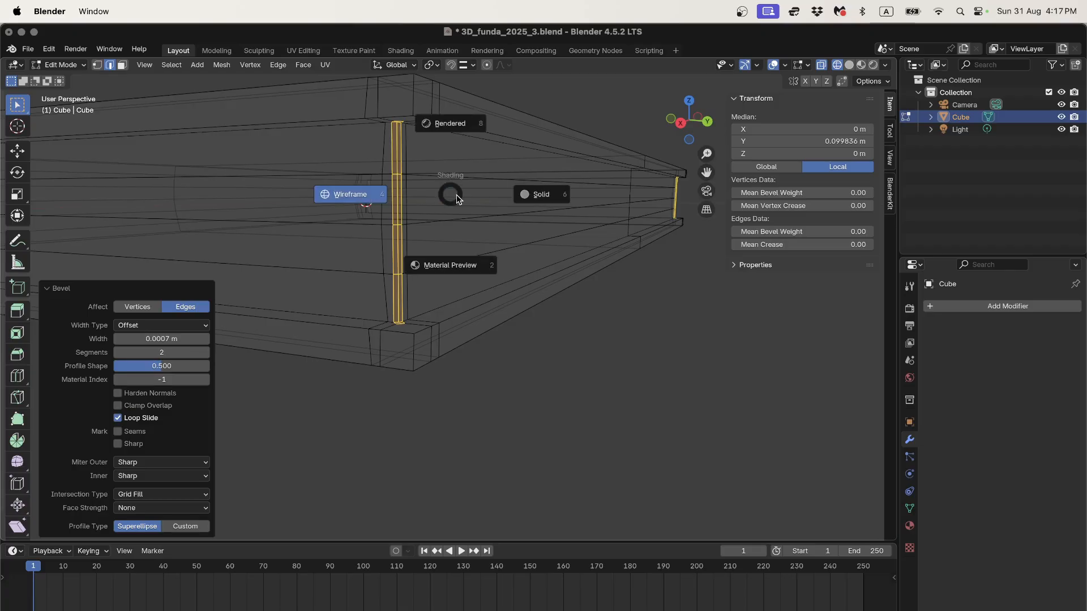
left_click(533, 197)
Examine the beveled page-block corners and the whole book from several angles in Object Mode and Edit Mode
middle_click_drag(497, 284, 516, 306)
key("Tab")
middle_click_drag(536, 371, 474, 356)
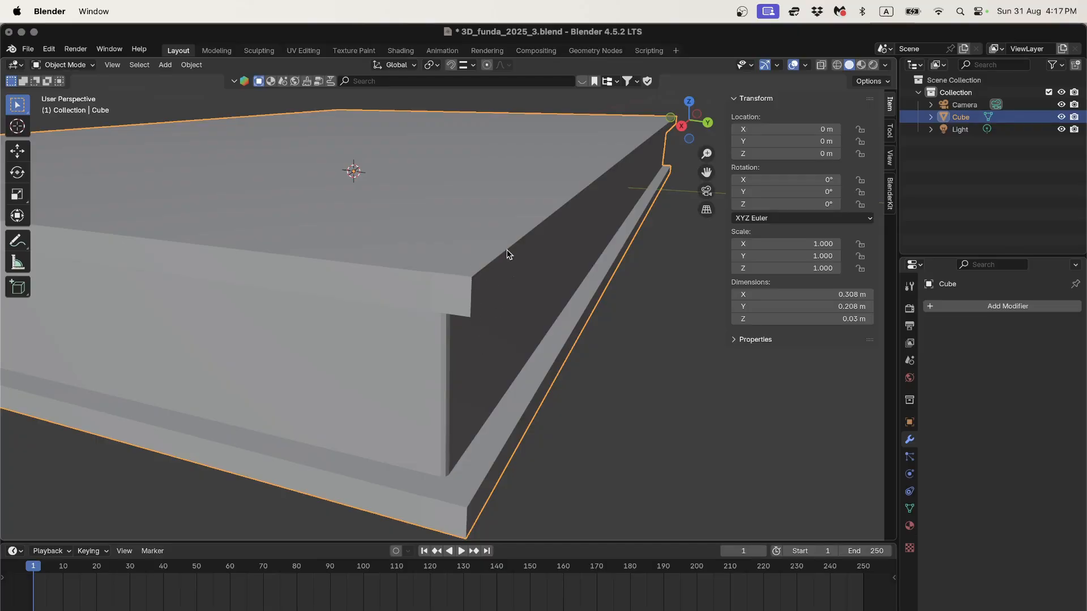
middle_click_drag(501, 253, 491, 293)
middle_click_drag(368, 328, 432, 403)
scroll(431, 403, "up", 2)
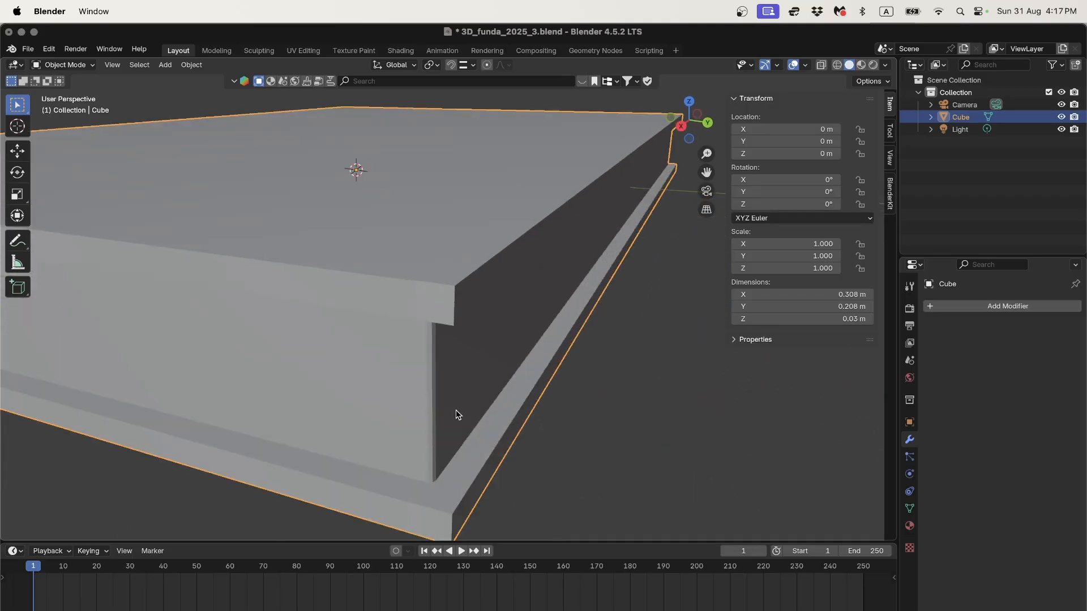
key("Tab")
scroll(427, 401, "up", 2)
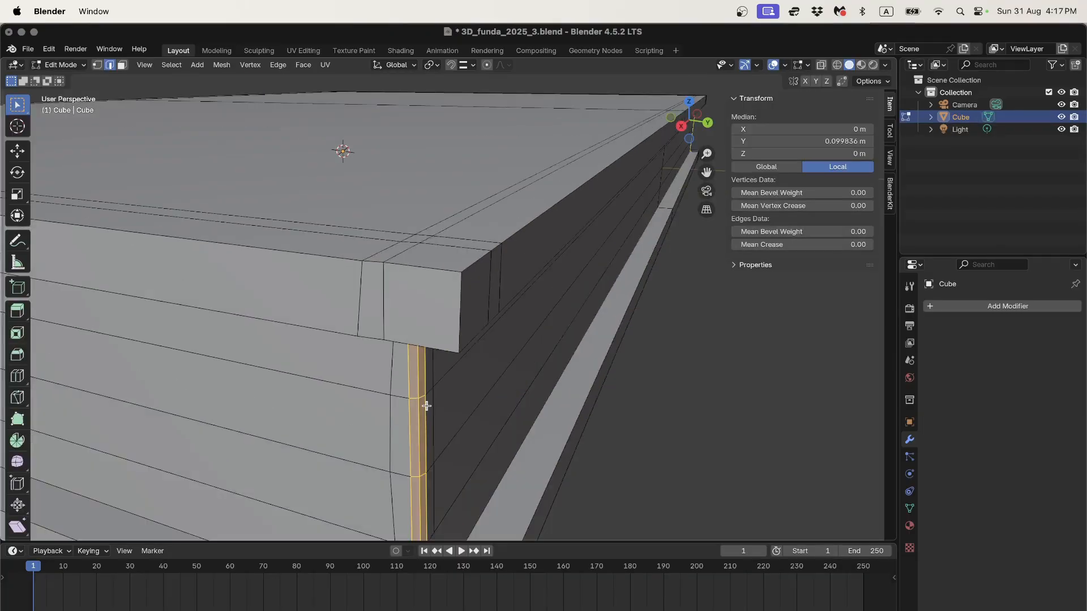
middle_click_drag(427, 404, 418, 355, "shift")
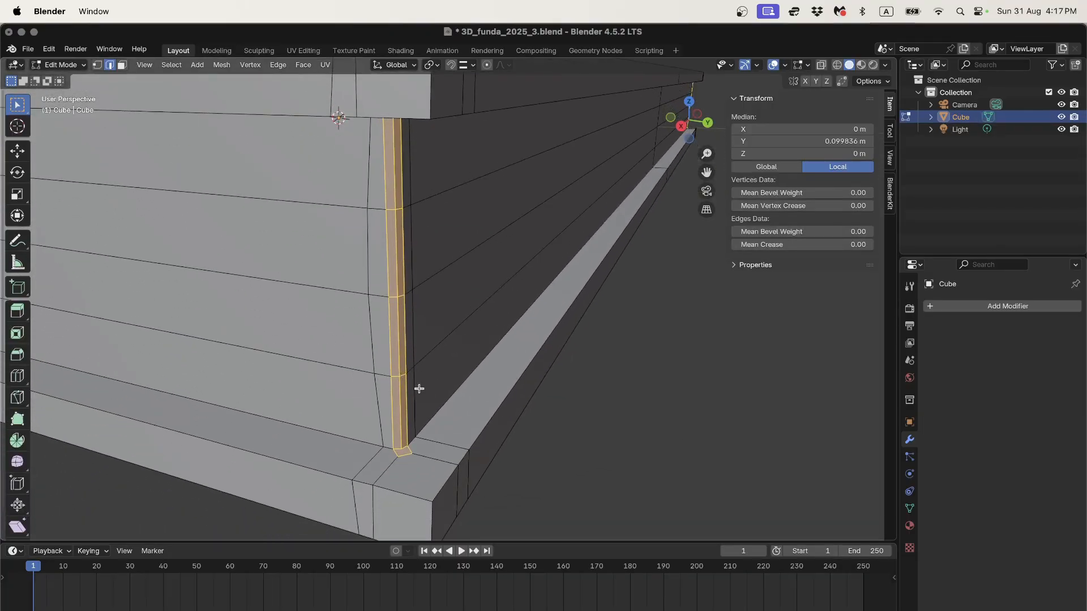
scroll(430, 318, "down", 5)
middle_click_drag(430, 317, 347, 377)
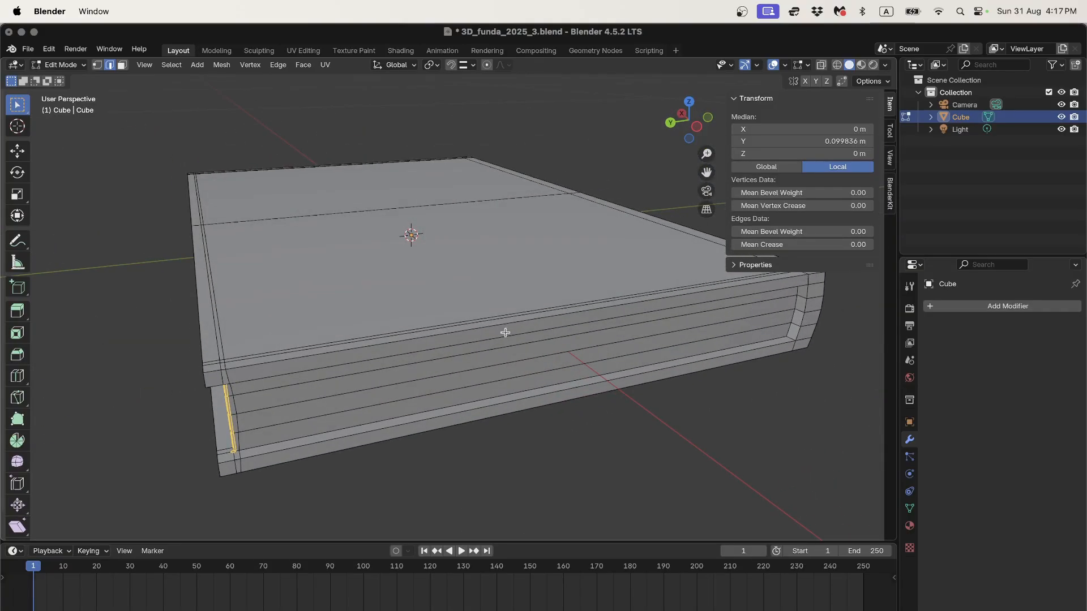
key("Tab")
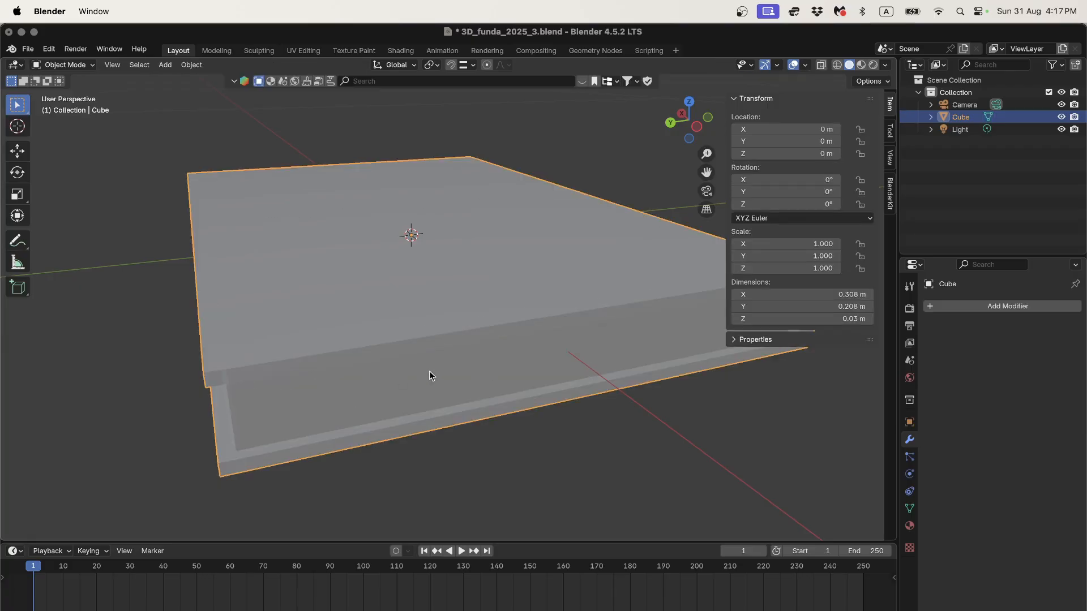
middle_click_drag(429, 376, 352, 355)
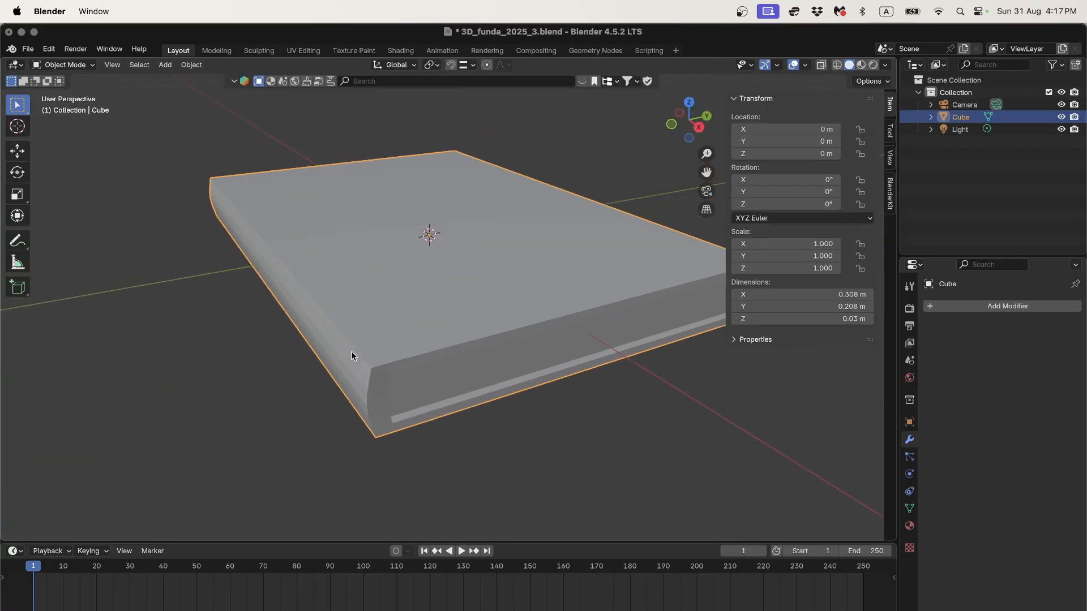
middle_click_drag(432, 302, 358, 325)
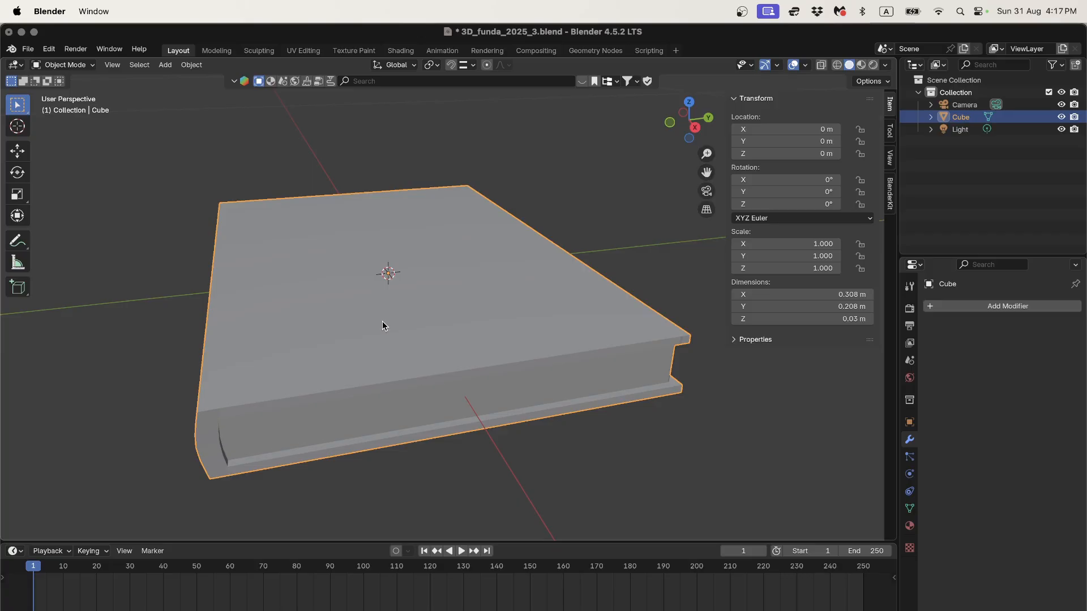
middle_click_drag(384, 323, 466, 333)
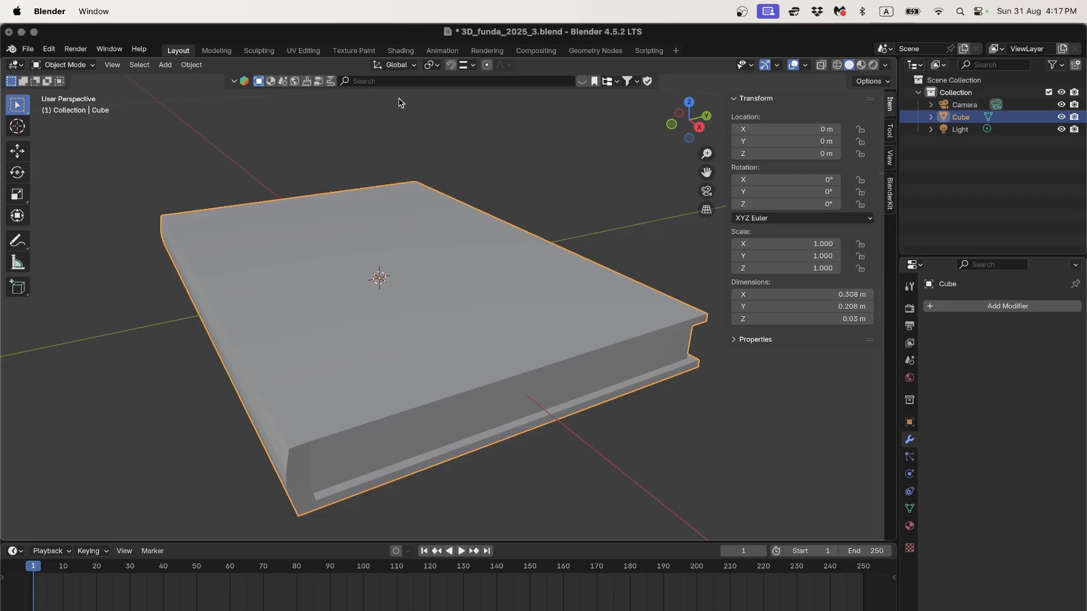
Open the Shading workspace and frame the selected book in its 3D viewport
left_click(401, 51)
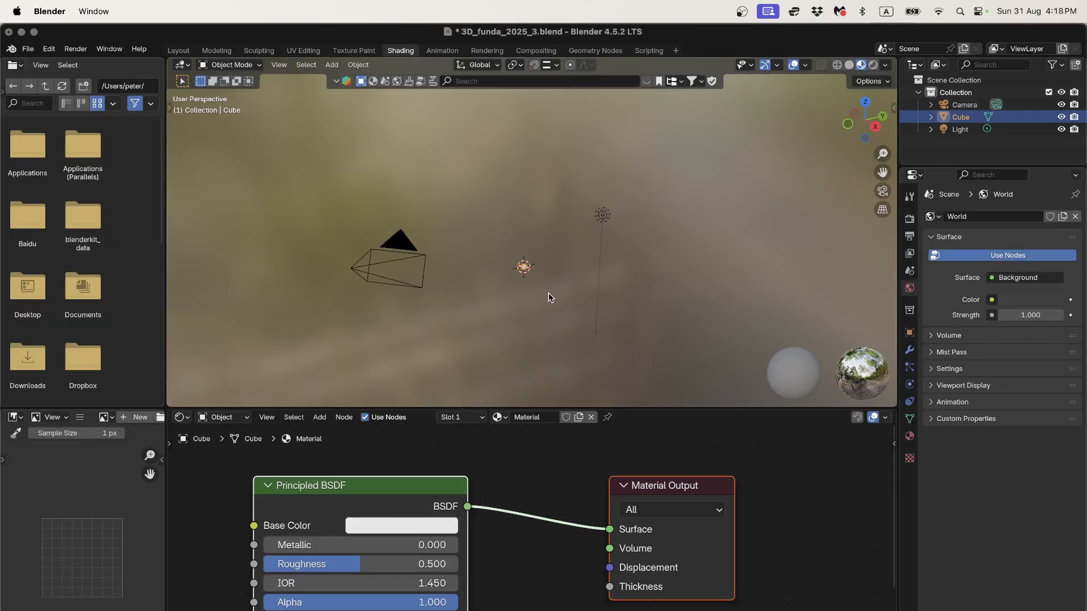
scroll(548, 296, "up", 10)
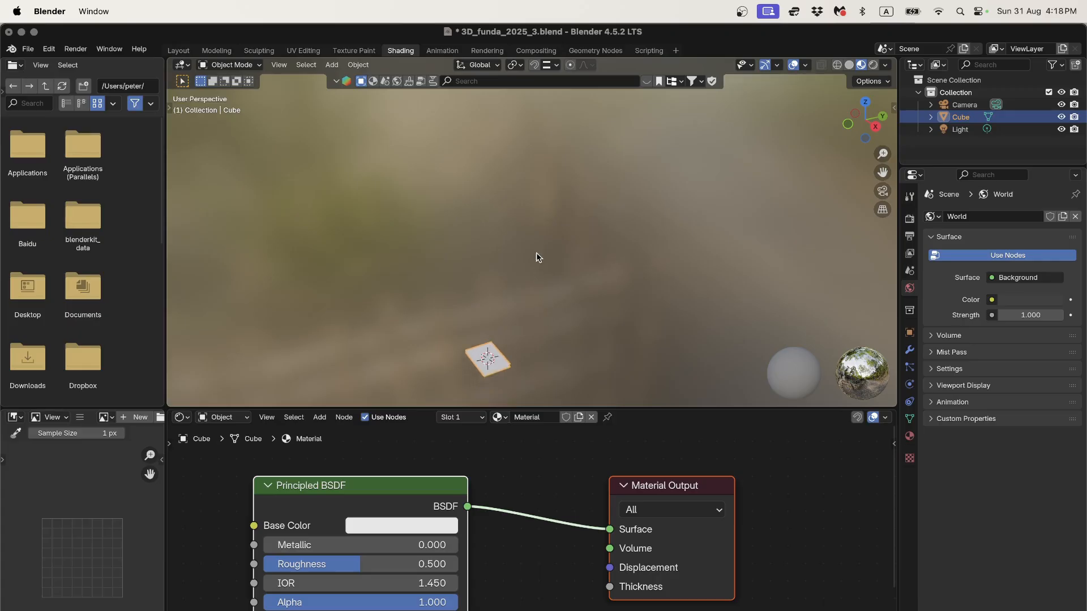
scroll(535, 253, "down", 3, "shift")
left_click(291, 63)
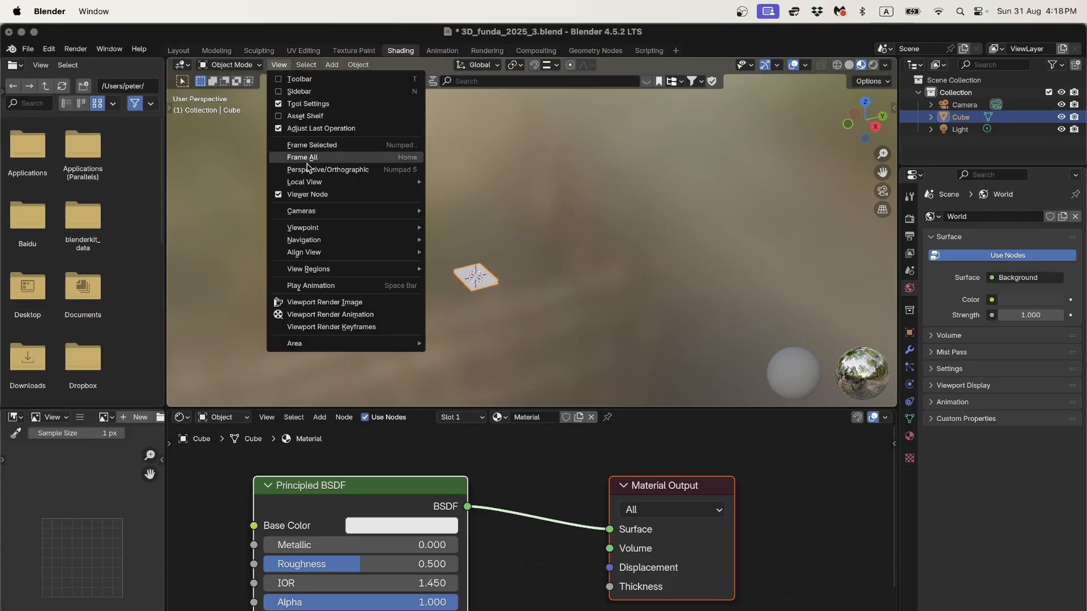
left_click(317, 145)
mouse_move(501, 288)
middle_mouse_down()
mouse_move(495, 245)
mouse_move(538, 273)
mouse_move(500, 284)
middle_mouse_up()
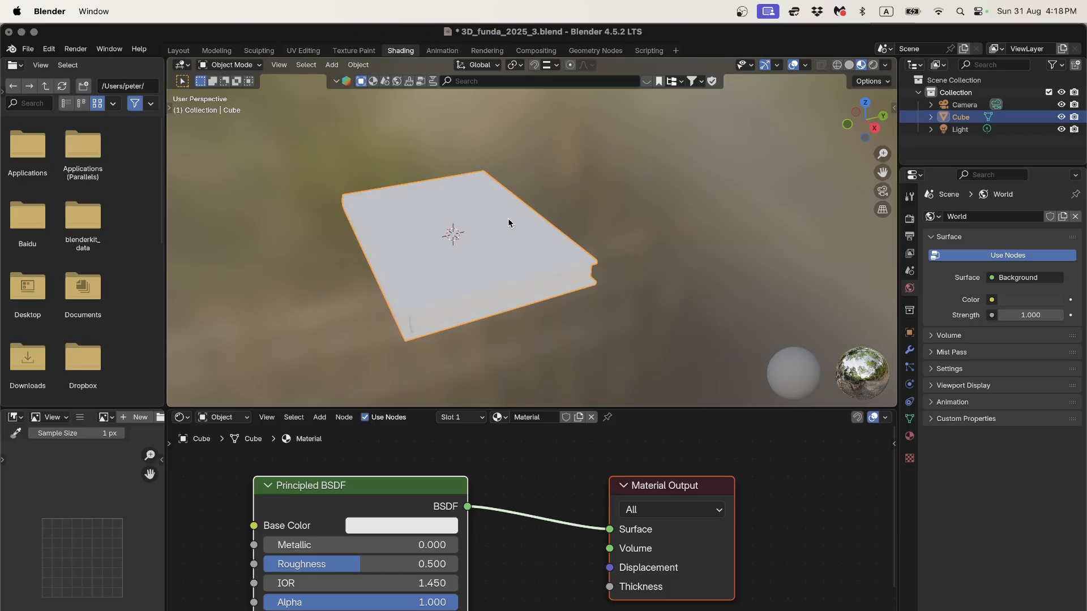
Set the workspace's 3D viewport to solid shading and choose the Shader Editor for the node area
key("z")
left_click(583, 222)
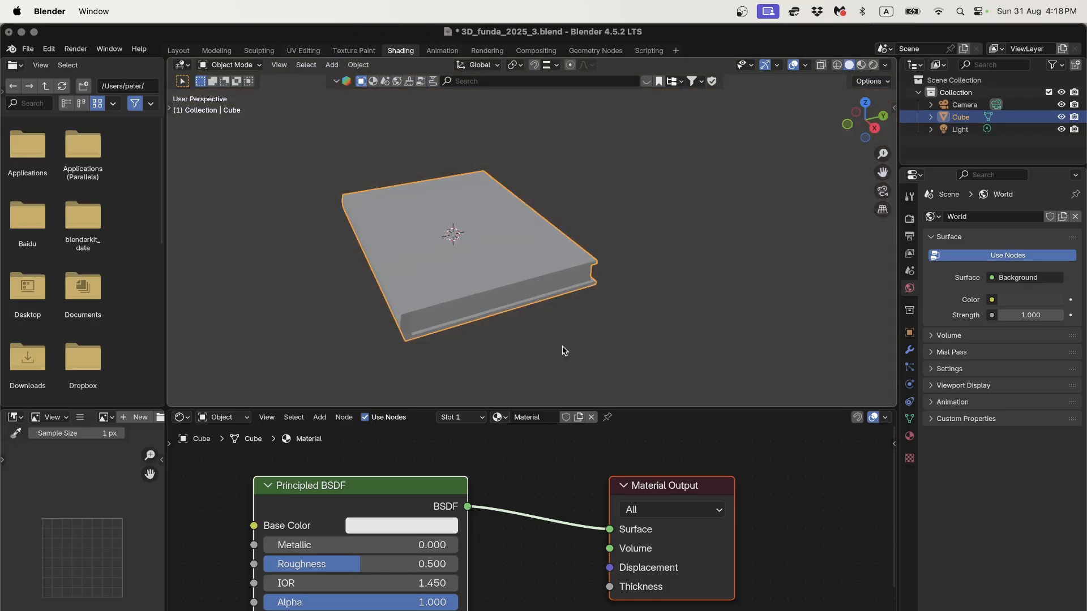
scroll(575, 476, "left", 5)
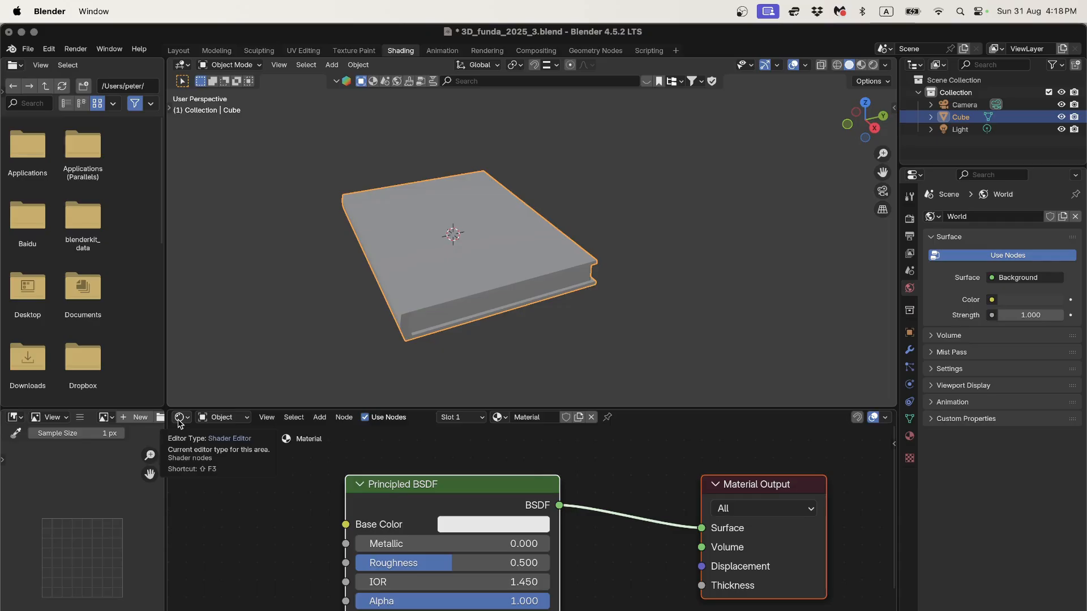
left_click(179, 418)
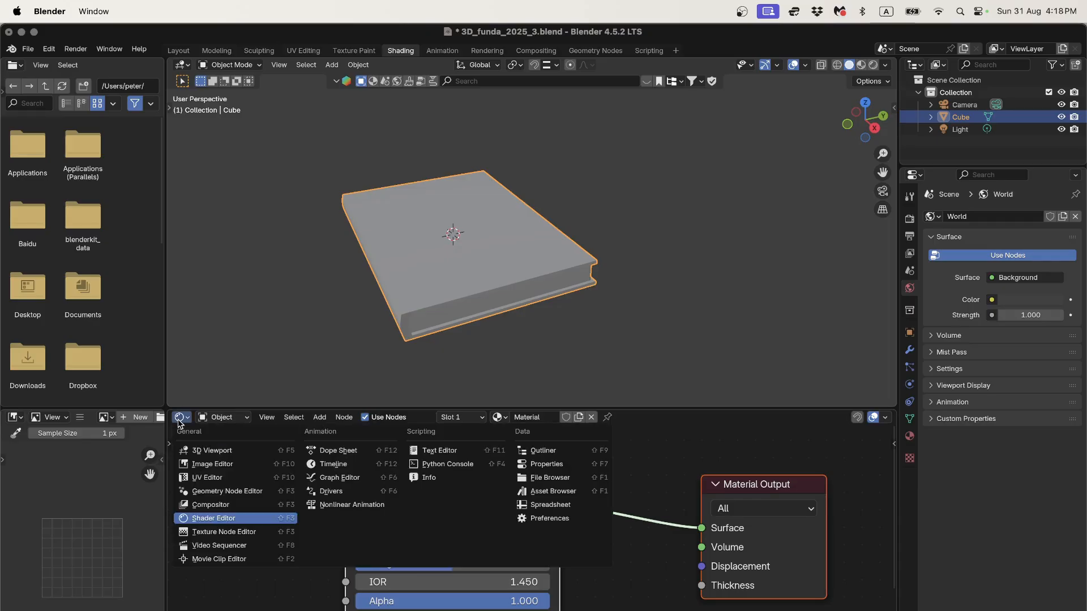
left_click(209, 519)
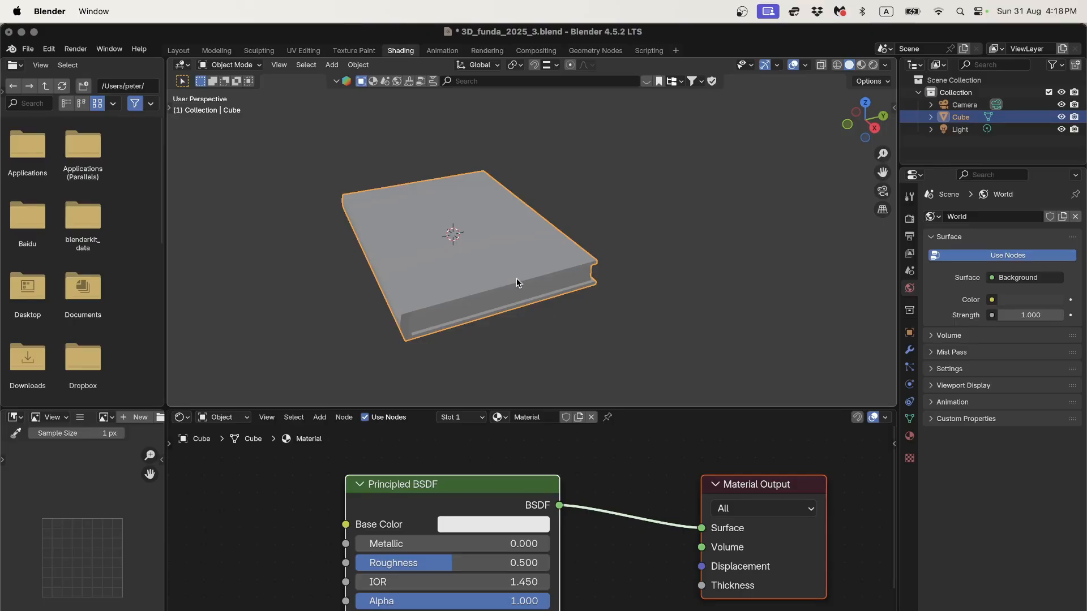
key("Tab")
scroll(516, 289, "up", 1)
key("Tab")
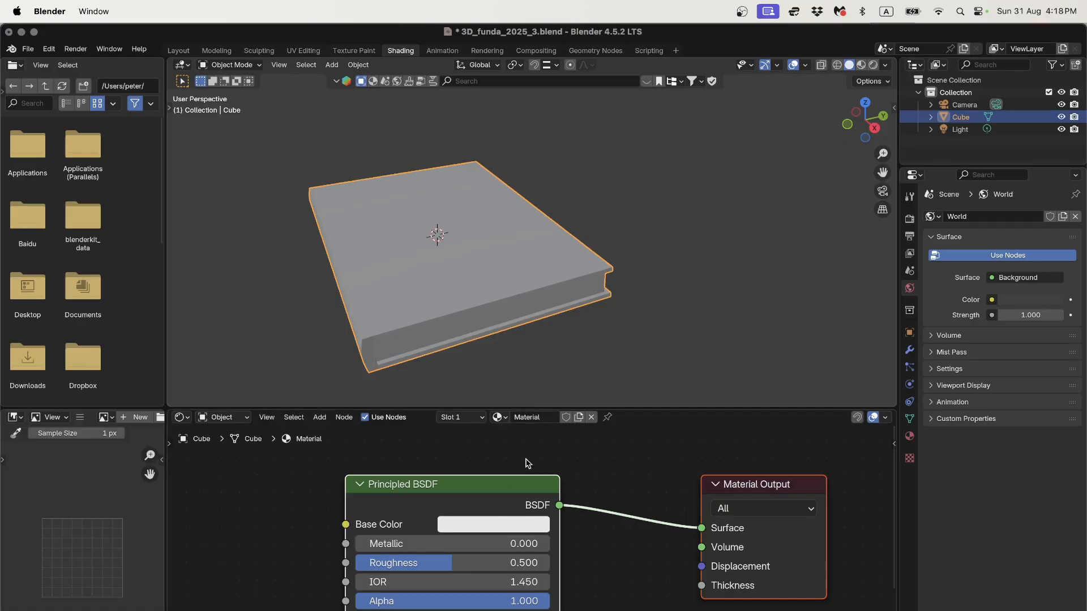
Rename the cube's material to "book"
left_click(542, 419)
type("book")
key("Return")
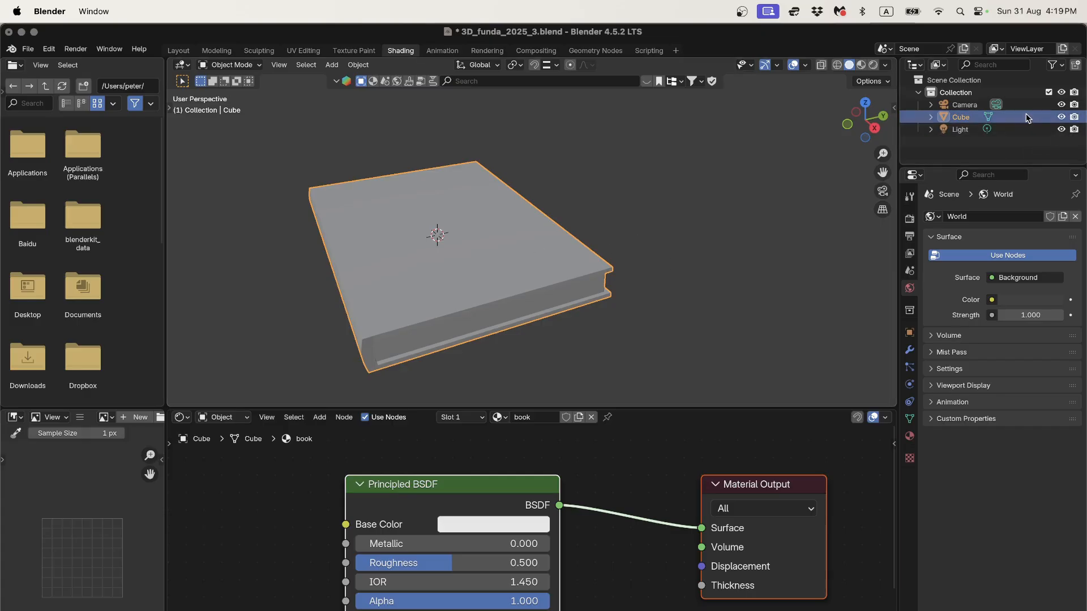
Rename the Cube object to "book" and save the file
double_click(961, 117)
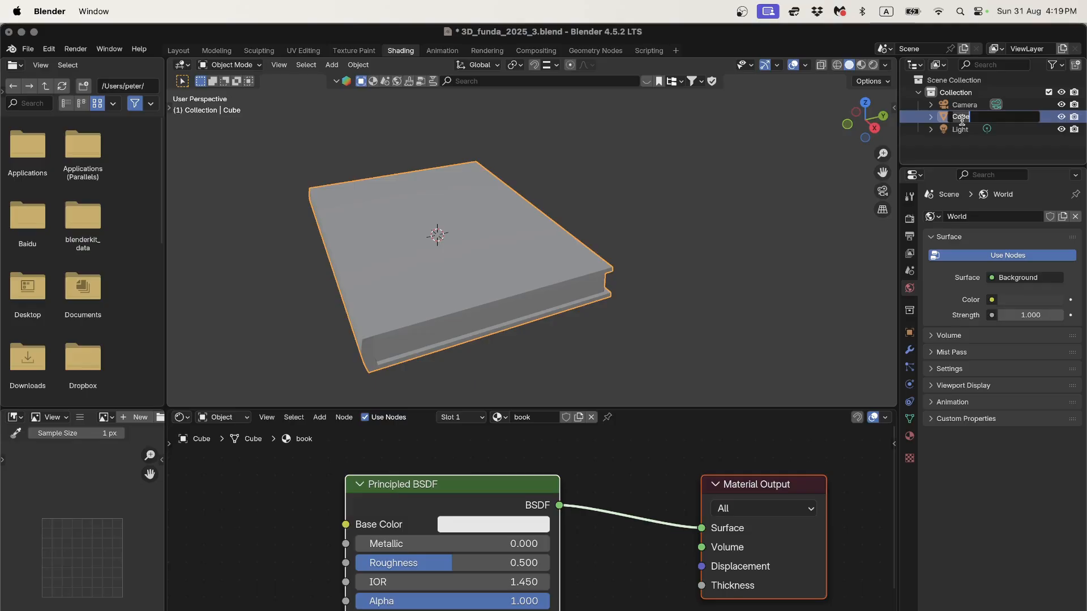
type("book")
key("Return")
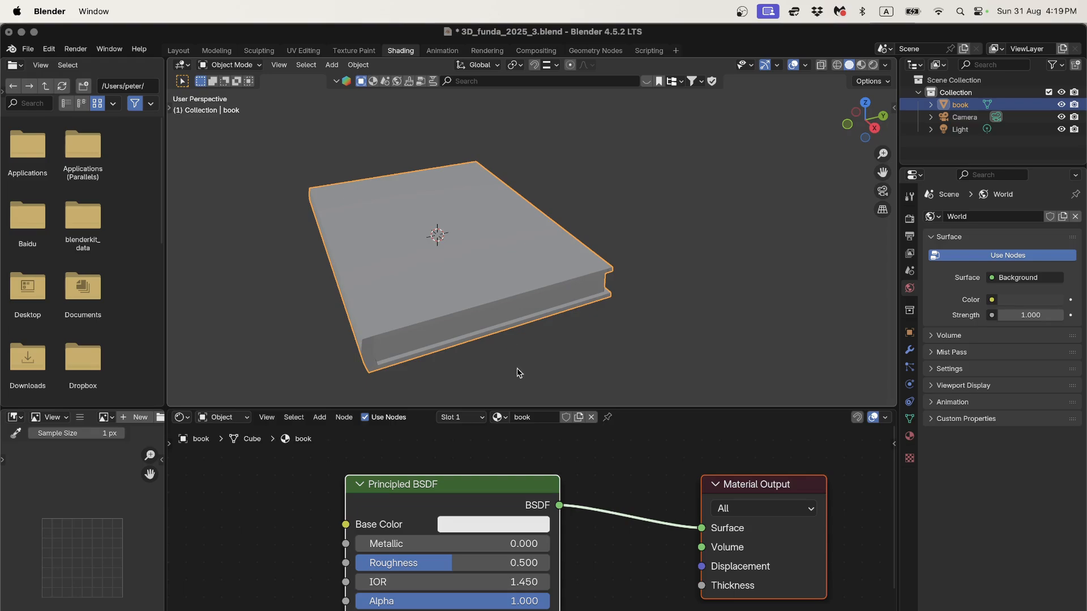
left_click(27, 48)
left_click(57, 132)
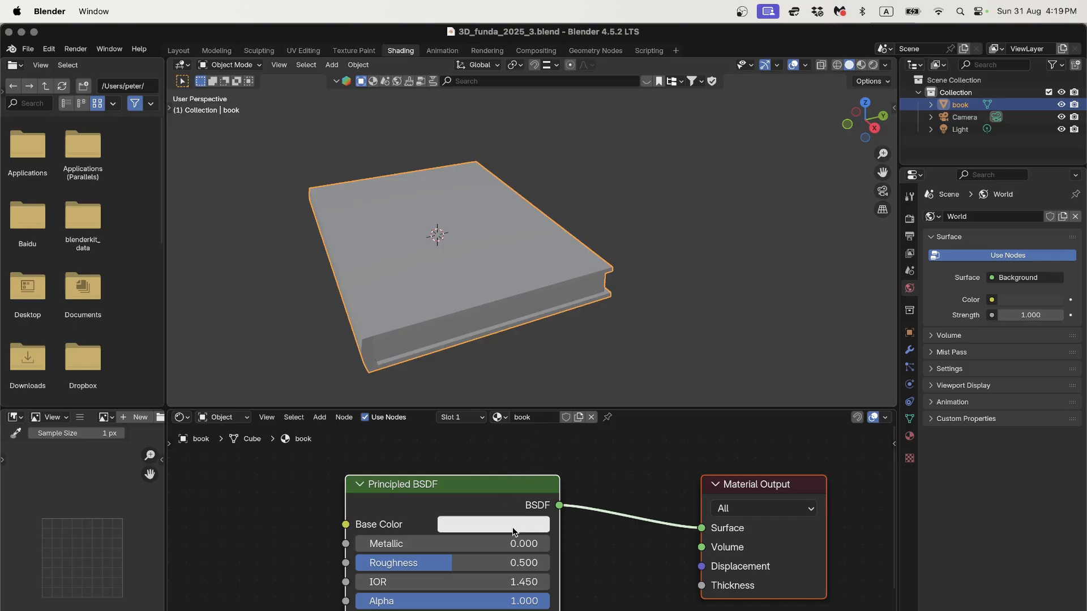
Set the book material's Principled BSDF base color to a saturated blue
left_click(484, 527)
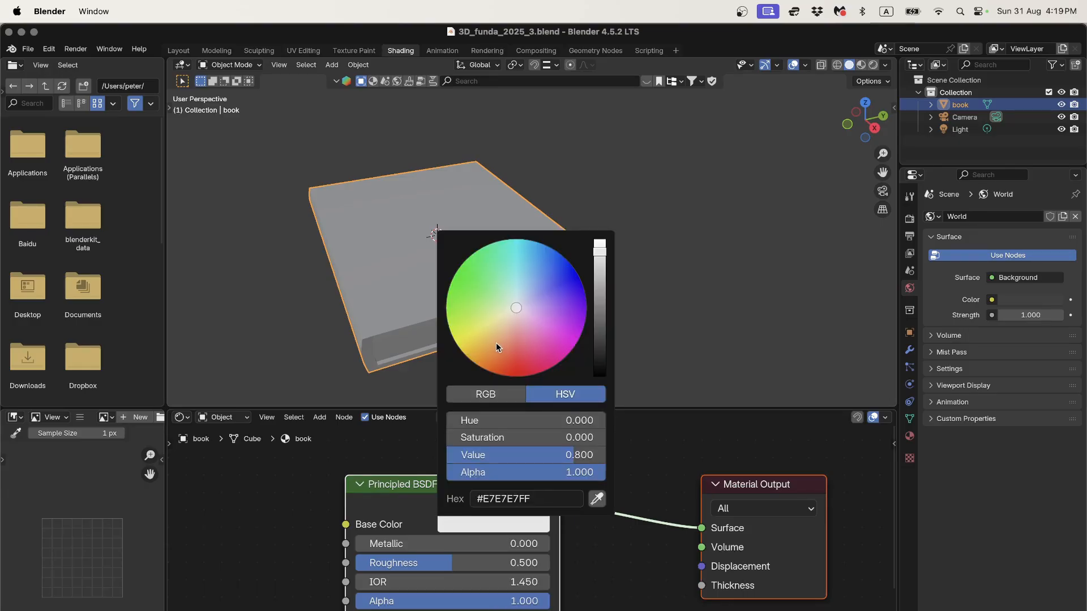
left_click(562, 284)
left_click_drag(564, 283, 565, 284)
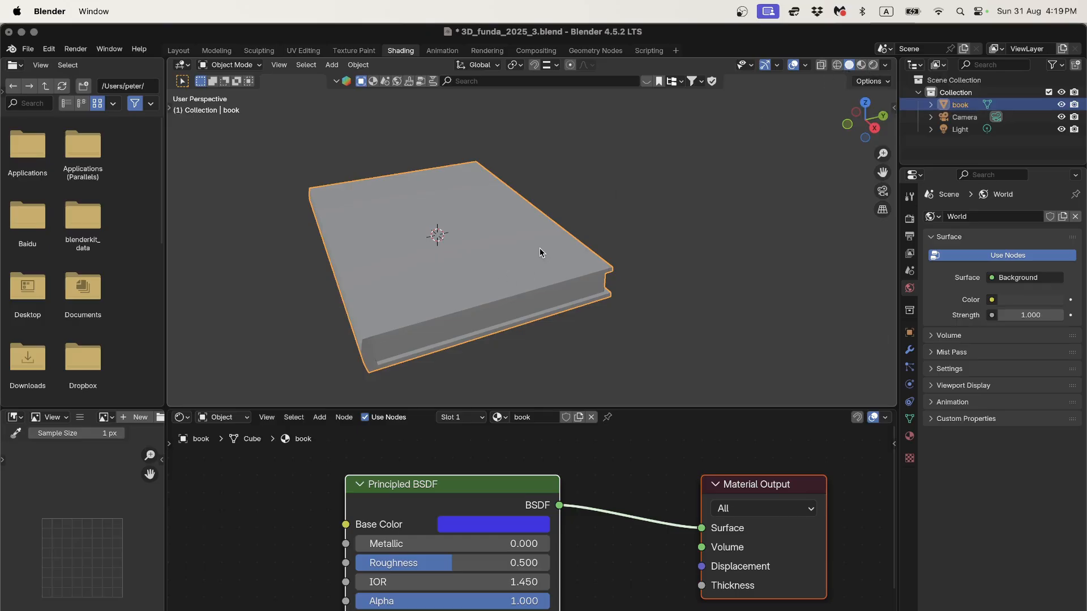
Compare the book in wireframe and solid shading, and switch the viewport to Material Preview
key("z")
left_click(444, 251)
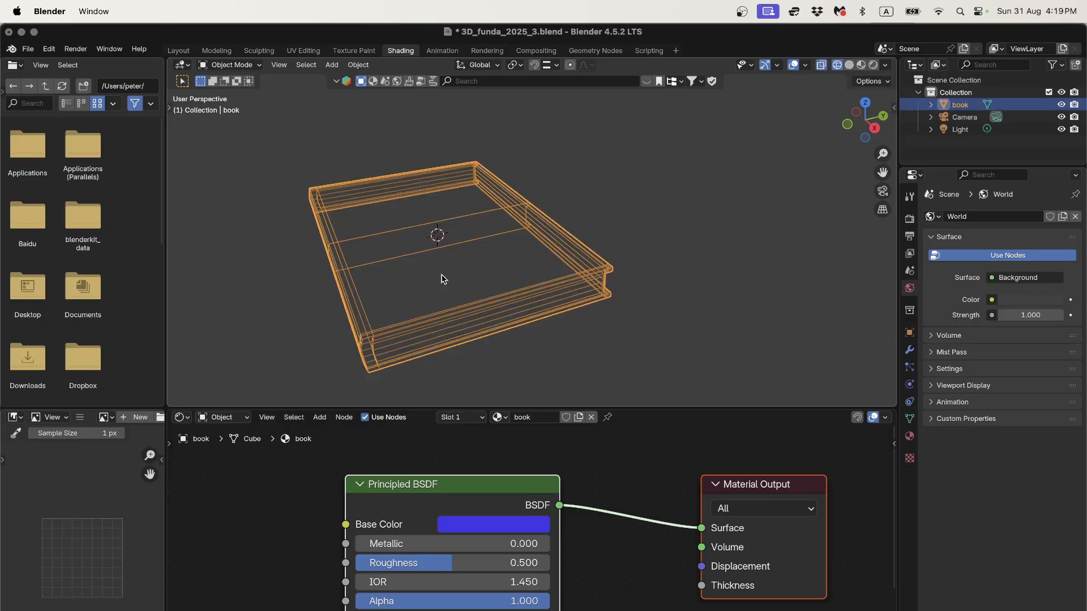
key("z")
left_click(602, 258)
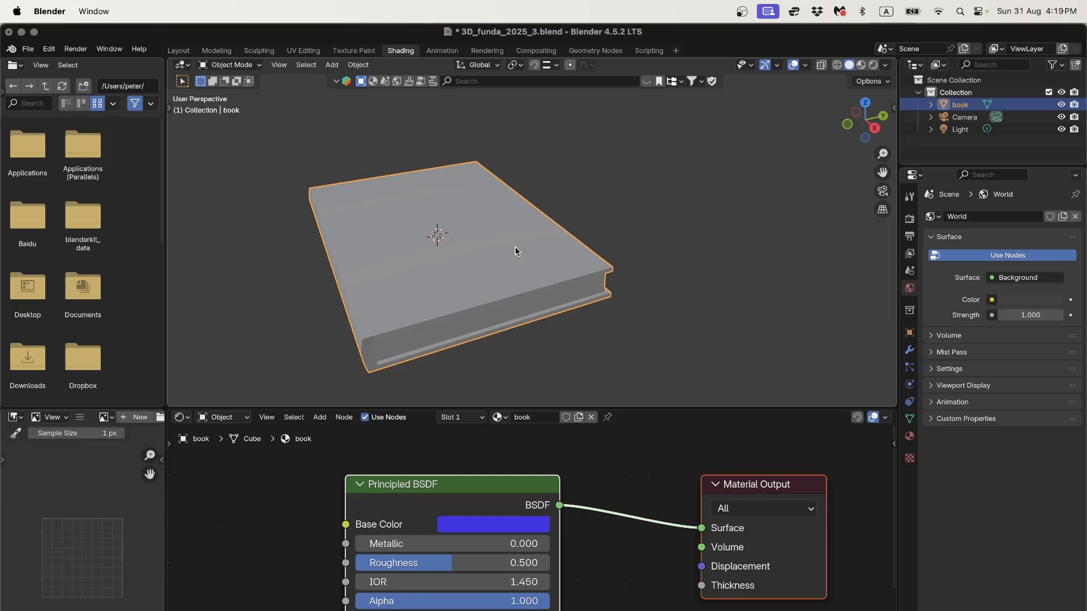
key("z")
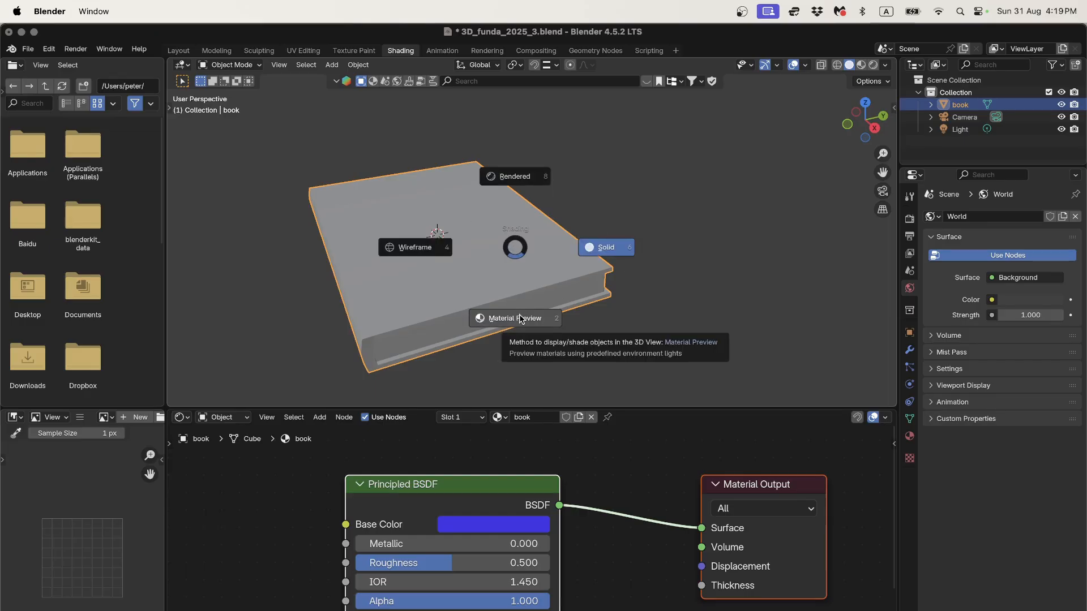
left_click(519, 318)
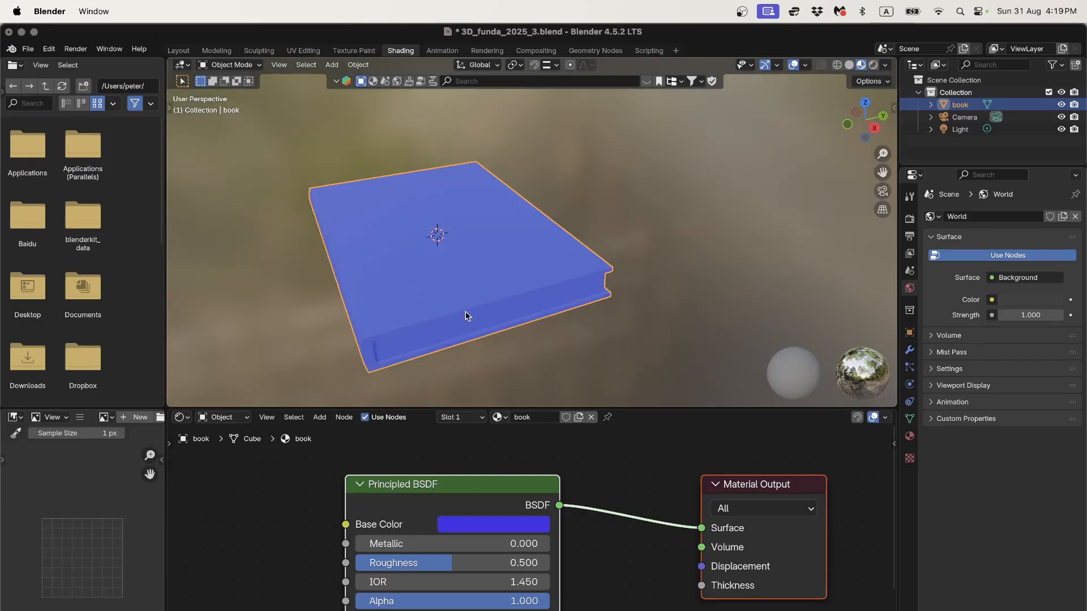
View the book in Rendered shading, return to Material Preview, and examine its blue material from different angles
key("z")
left_click(469, 253)
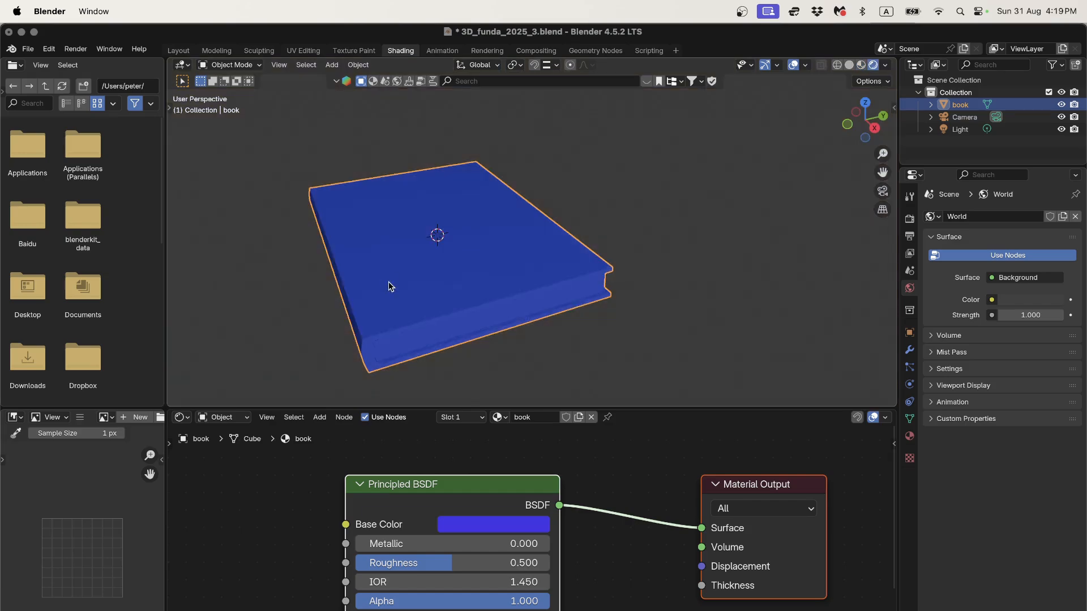
middle_click_drag(388, 280, 473, 287)
key("z")
left_click(474, 247)
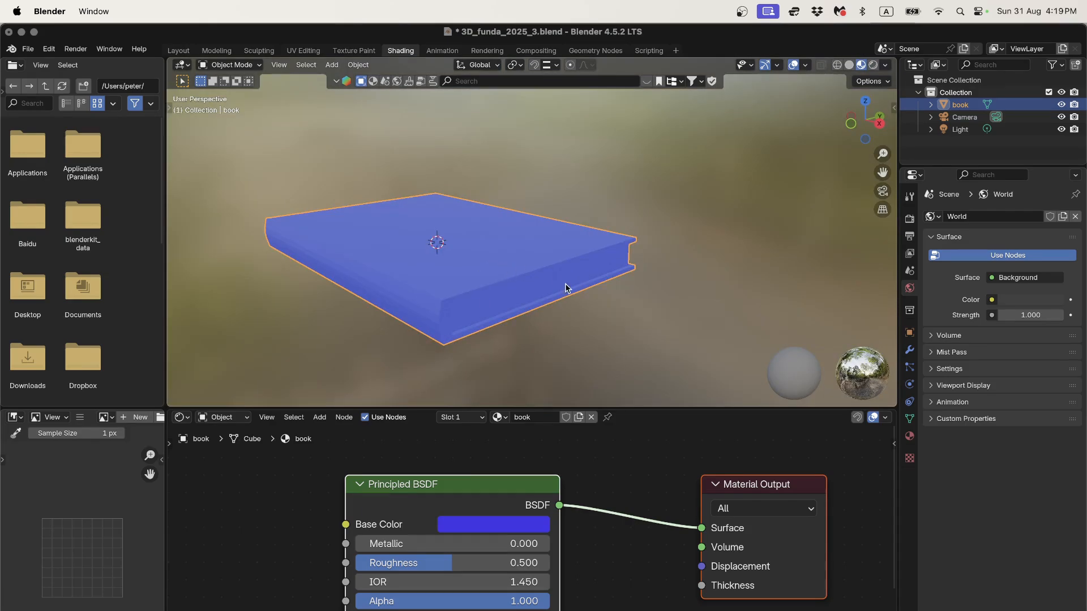
scroll(566, 288, "down", 8)
scroll(486, 187, "up", 6)
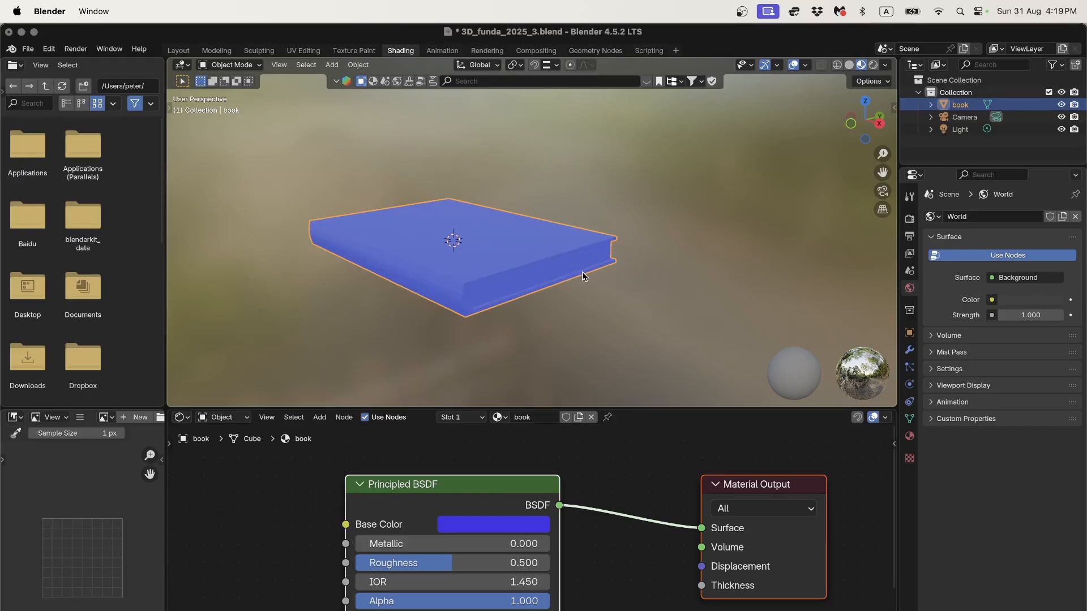
middle_click_drag(582, 272, 531, 294)
scroll(530, 322, "down", 5)
scroll(535, 325, "up", 5)
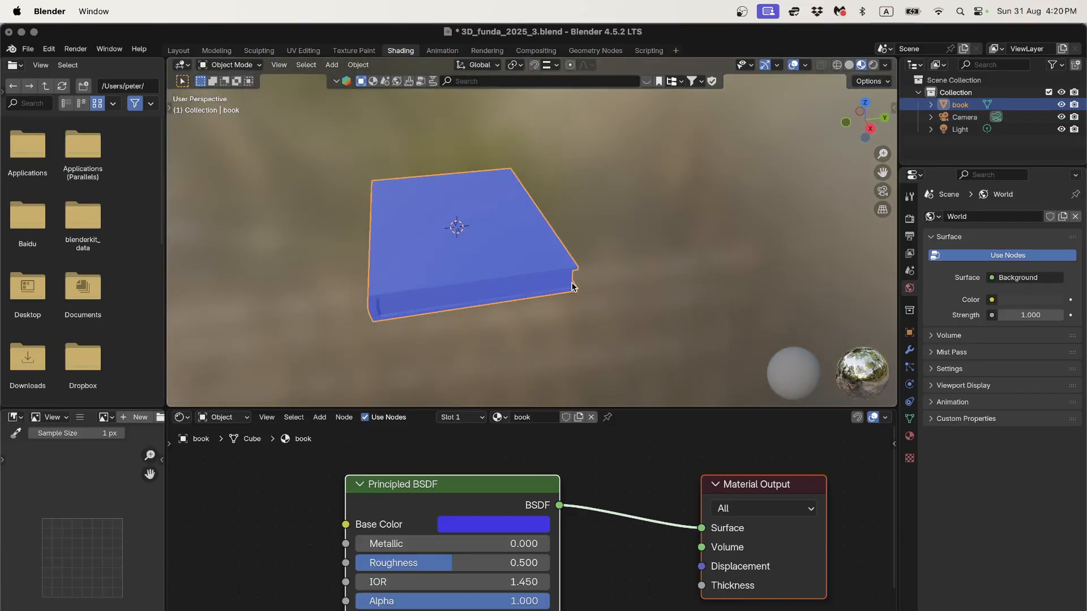
scroll(529, 358, "up", 3)
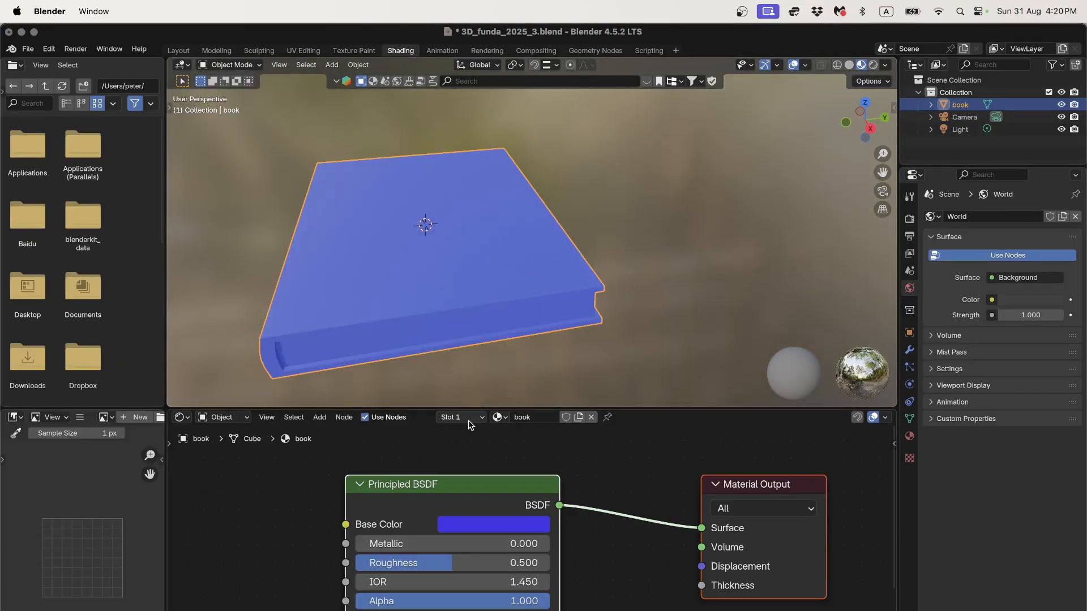
Try a shiny metallic look on the book material with Metallic at 1.000 and Roughness at 0.136
middle_click_drag(428, 491, 433, 460)
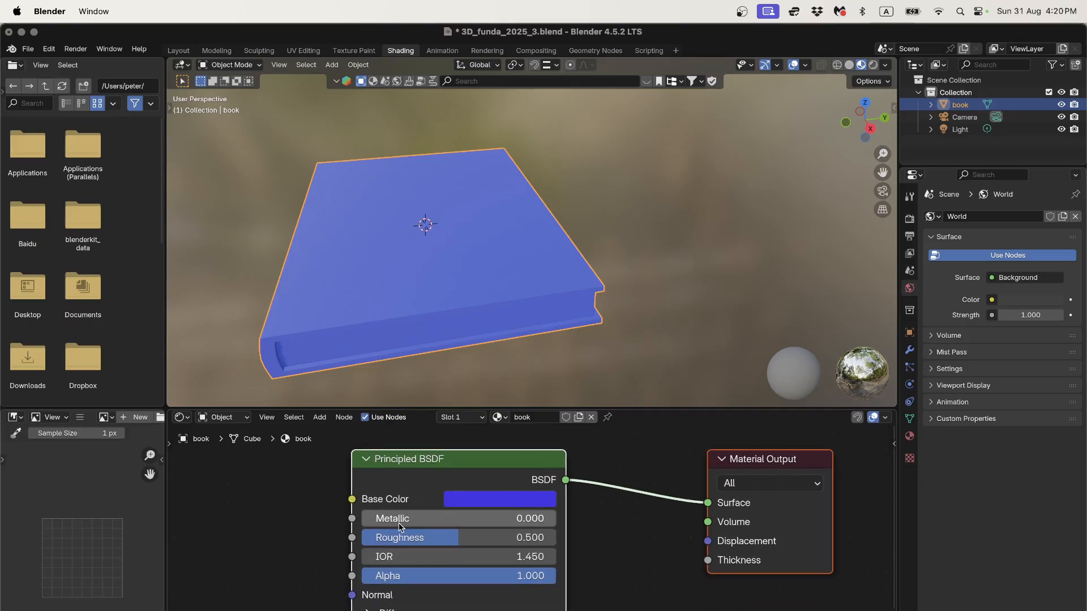
mouse_move(399, 526)
left_mouse_down()
mouse_move(501, 527)
mouse_move(388, 542)
left_mouse_up()
middle_click_drag(368, 368, 395, 359)
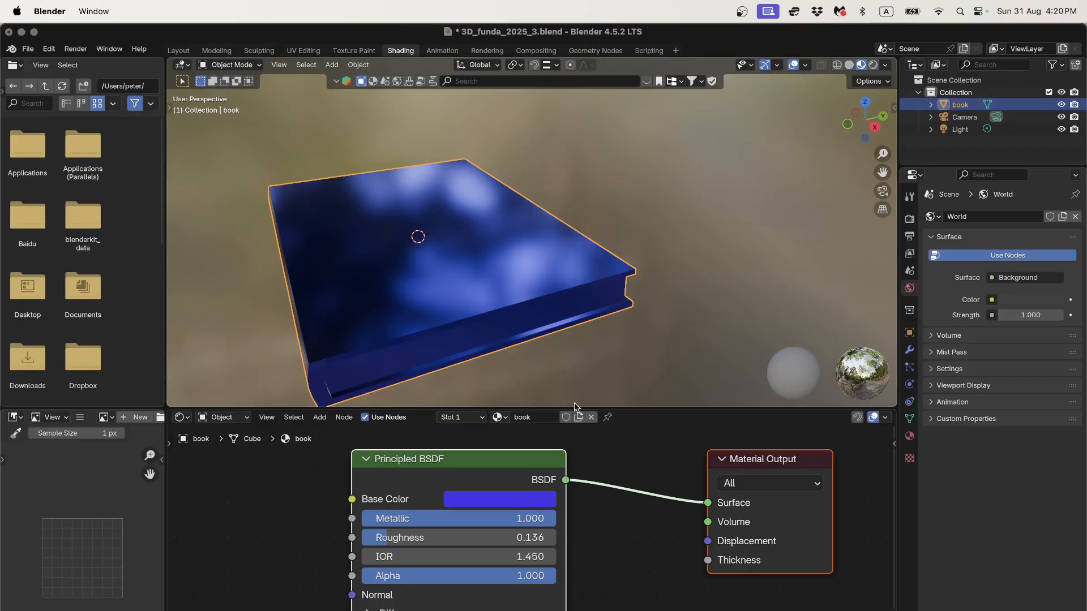
Set the book material's Metallic to 0 and its Roughness to about 0.341
left_click(534, 518)
type("0")
key("Return")
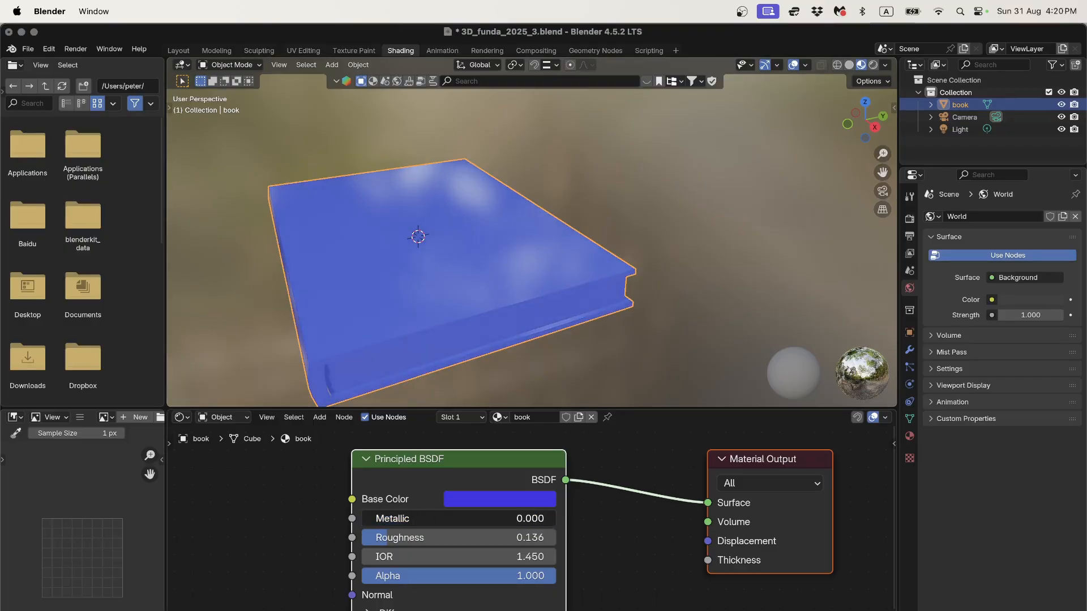
left_click_drag(534, 537, 574, 537)
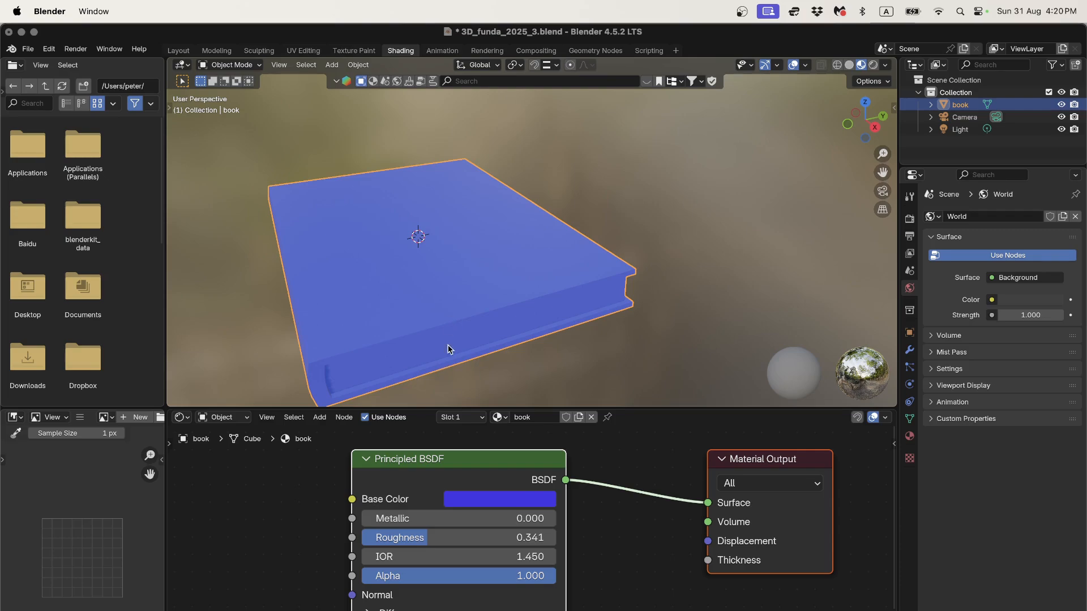
scroll(467, 311, "down", 3)
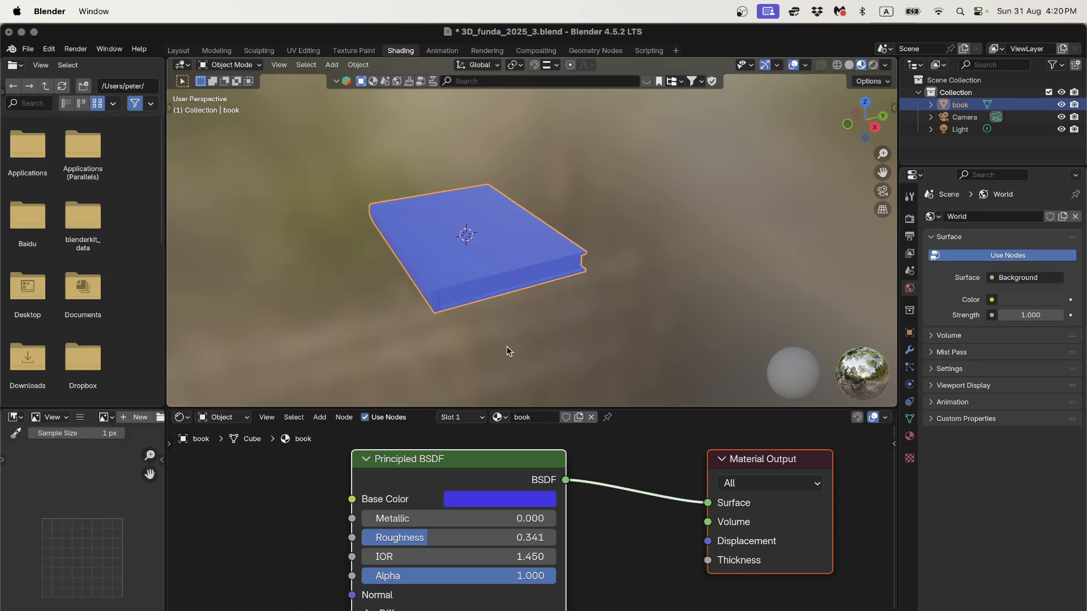
Switch to Chrome, search Google Images for "book cover texture", and browse the results for suitable cover textures
key("super+Tab")
key("super+Tab")
key("super+Tab")
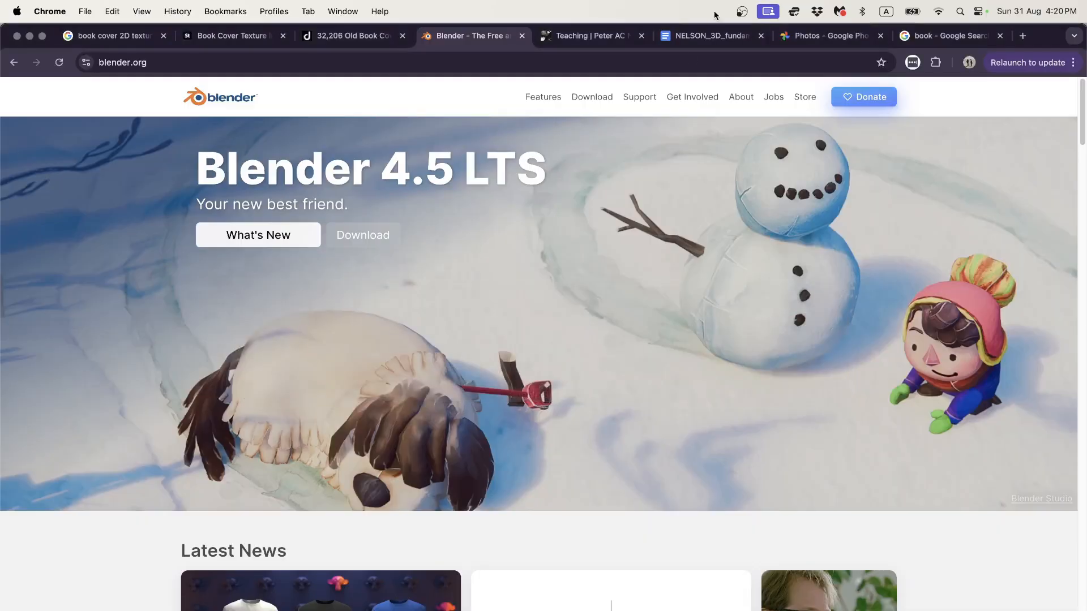
left_click(940, 37)
left_click(187, 110)
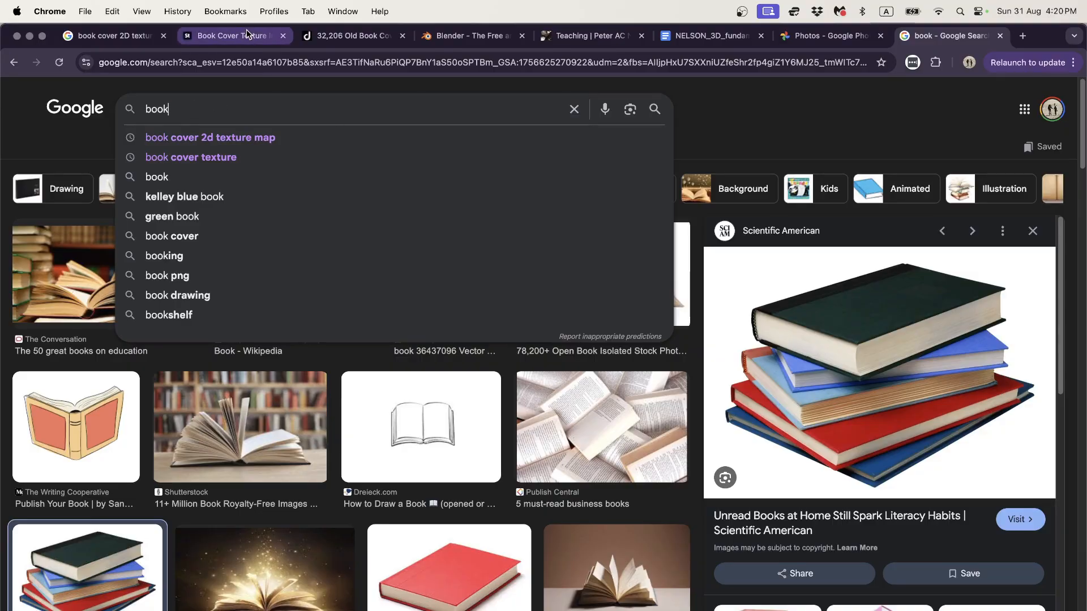
type("cover texture\\")
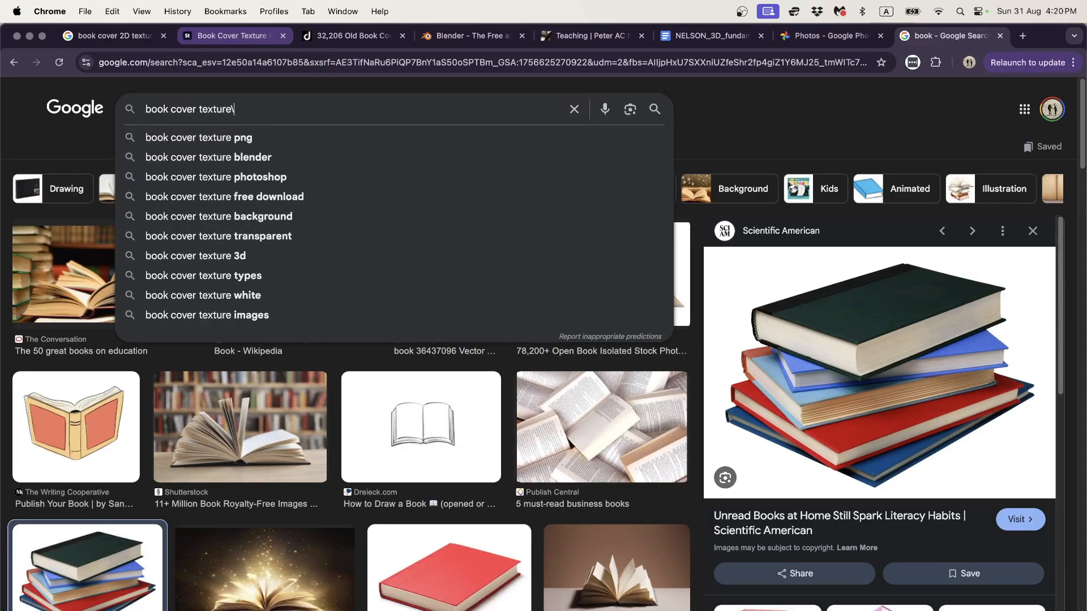
key("BackSpace")
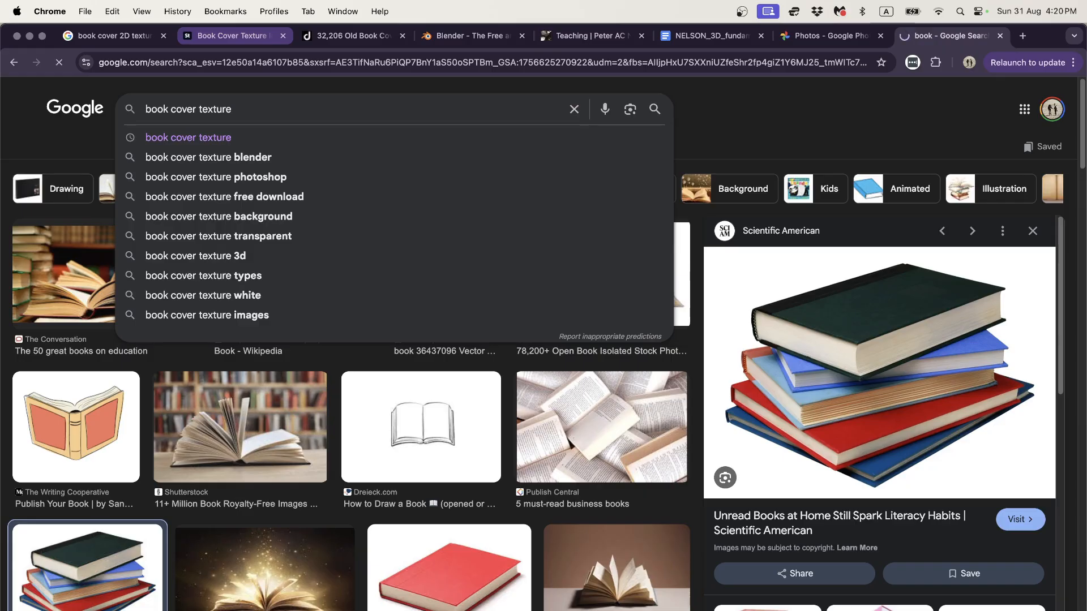
key("Return")
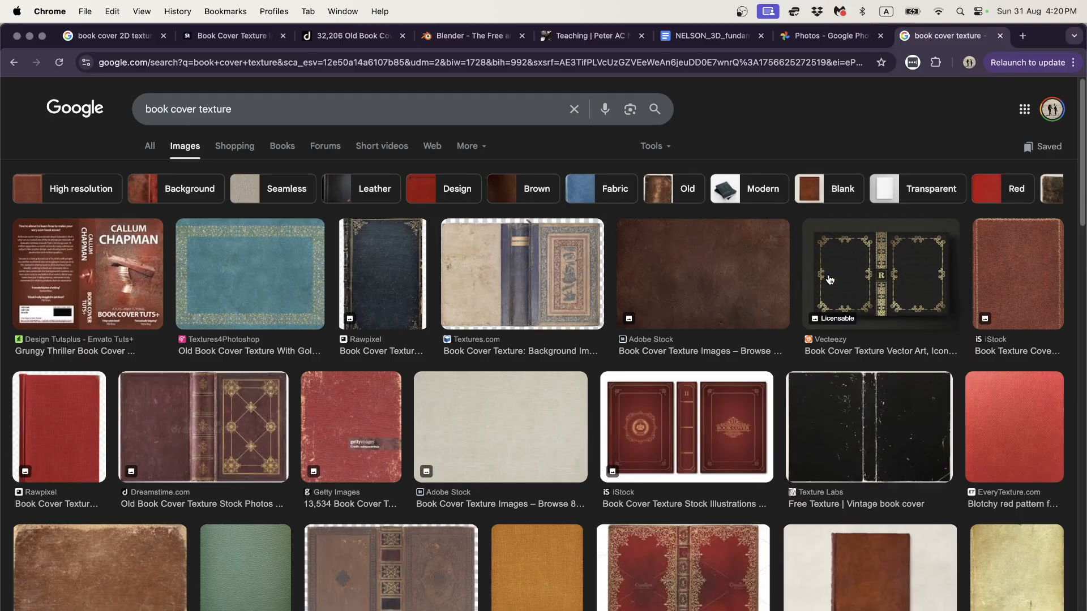
scroll(827, 288, "down", 4)
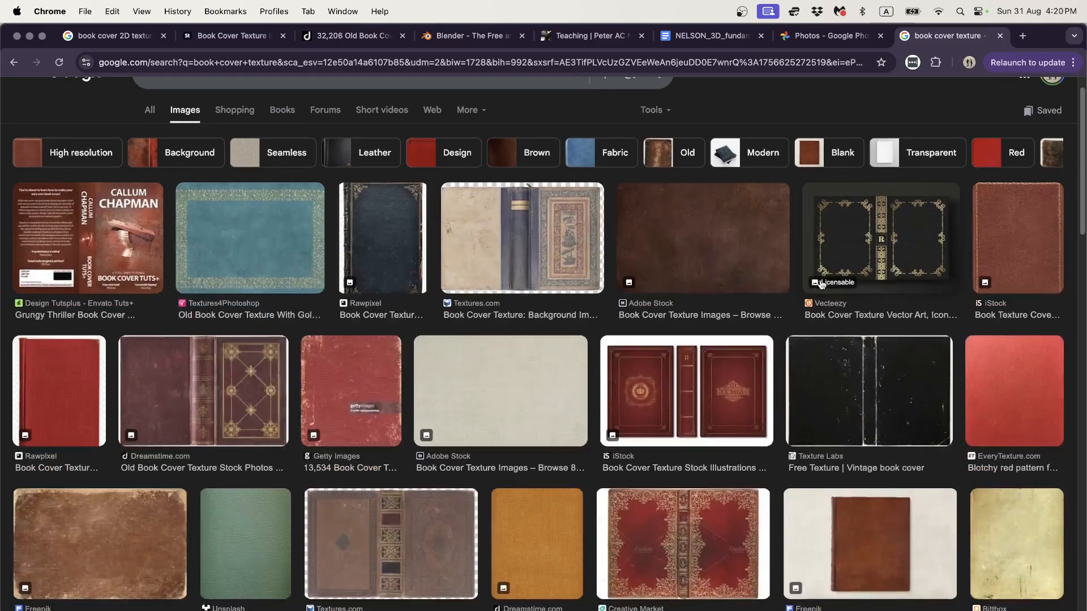
scroll(825, 291, "down", 2)
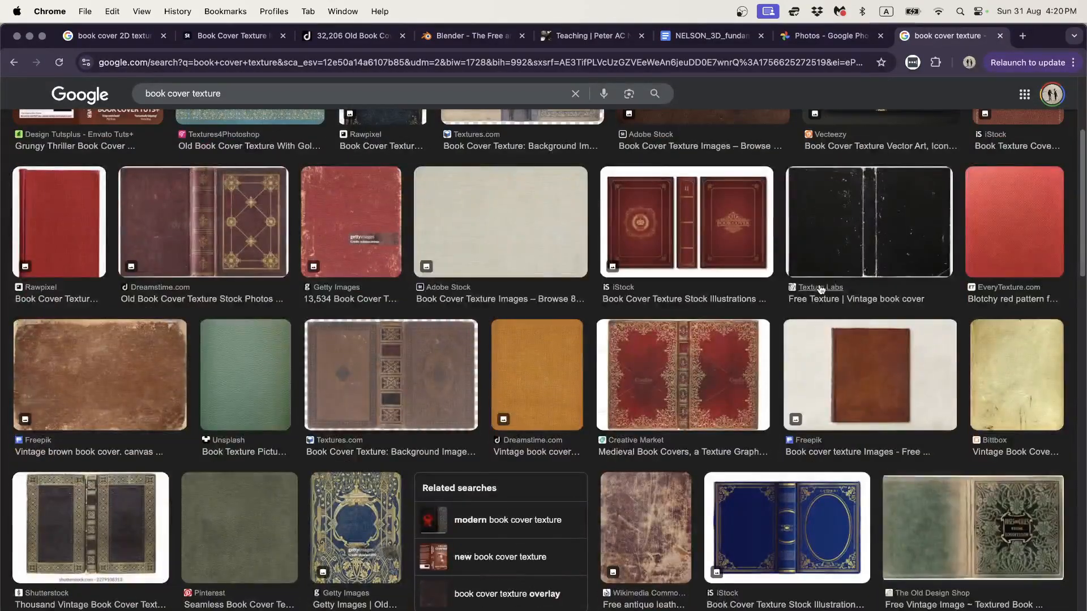
scroll(819, 290, "down", 5)
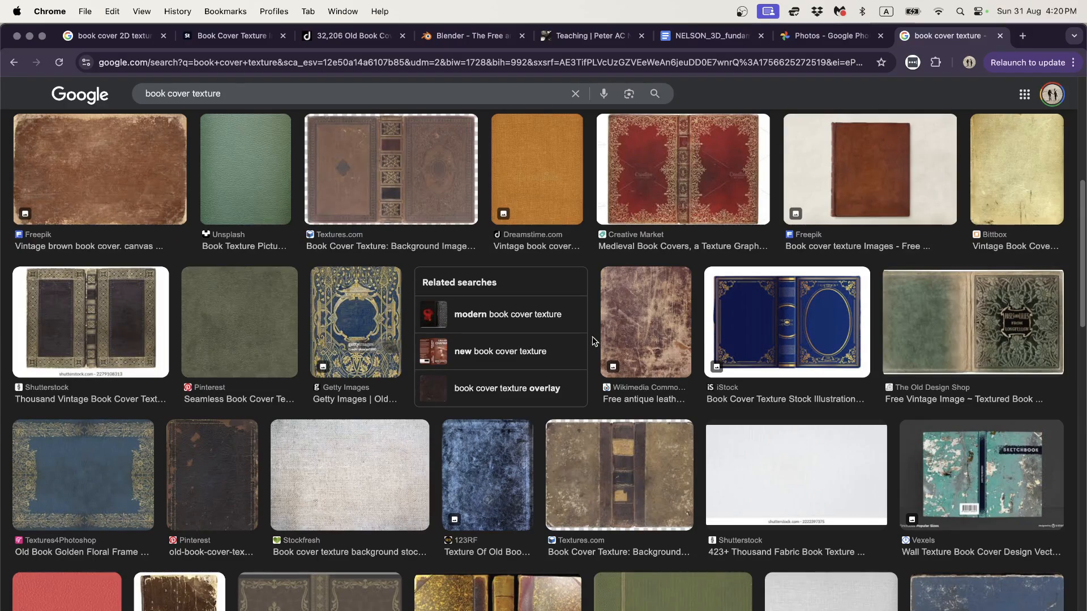
scroll(594, 347, "down", 4)
scroll(592, 350, "down", 8)
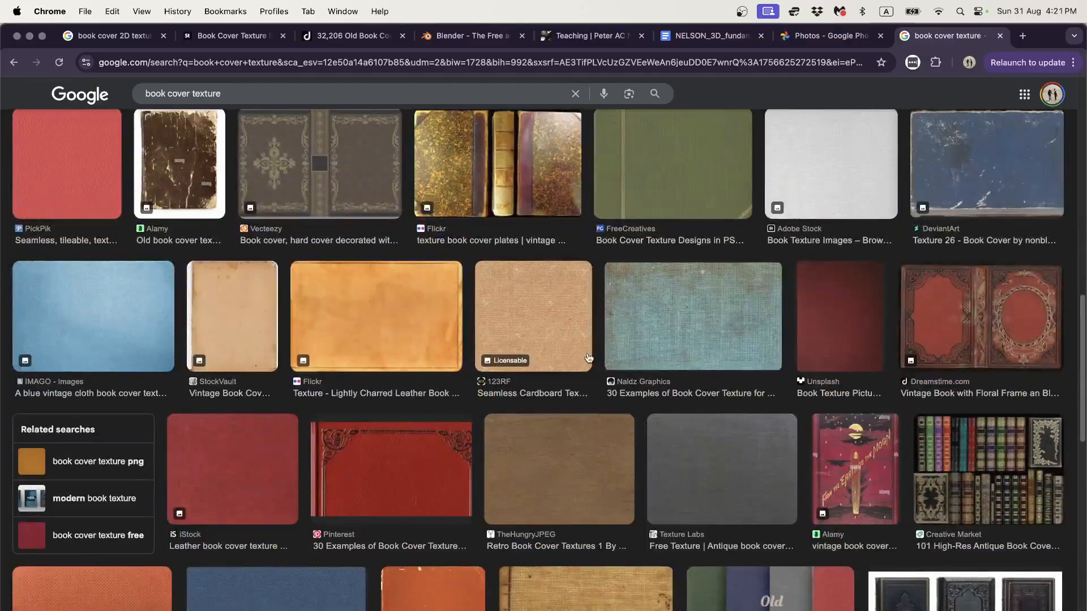
Switch to Finder and preview the photo IMG_20250824_115427.jpg in the References folder at large size
key("super+Tab")
key("super+Tab")
key("super+Tab")
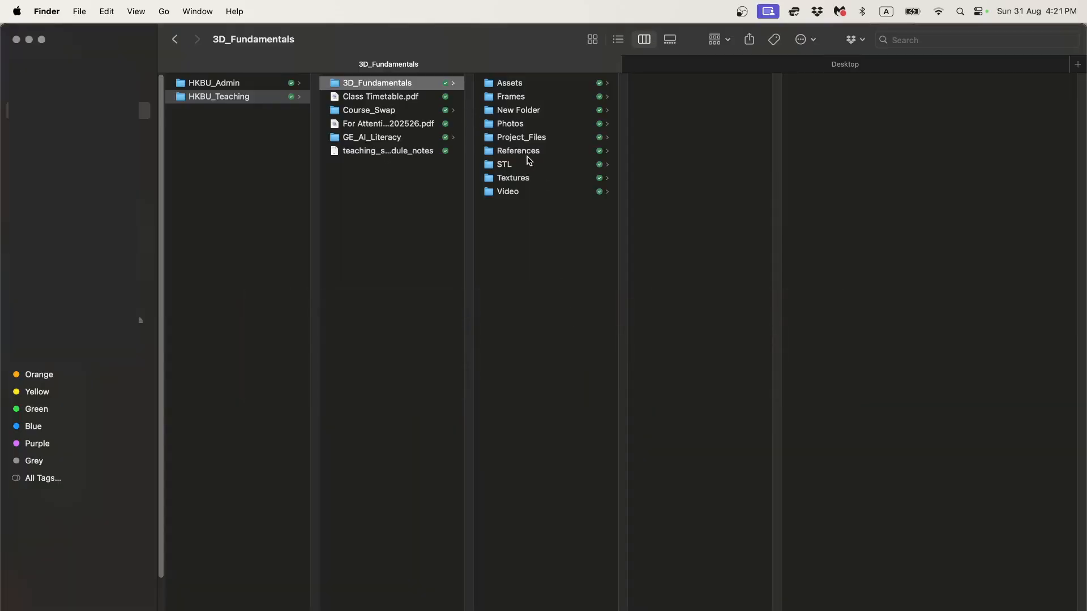
left_click(530, 154)
left_click(666, 86)
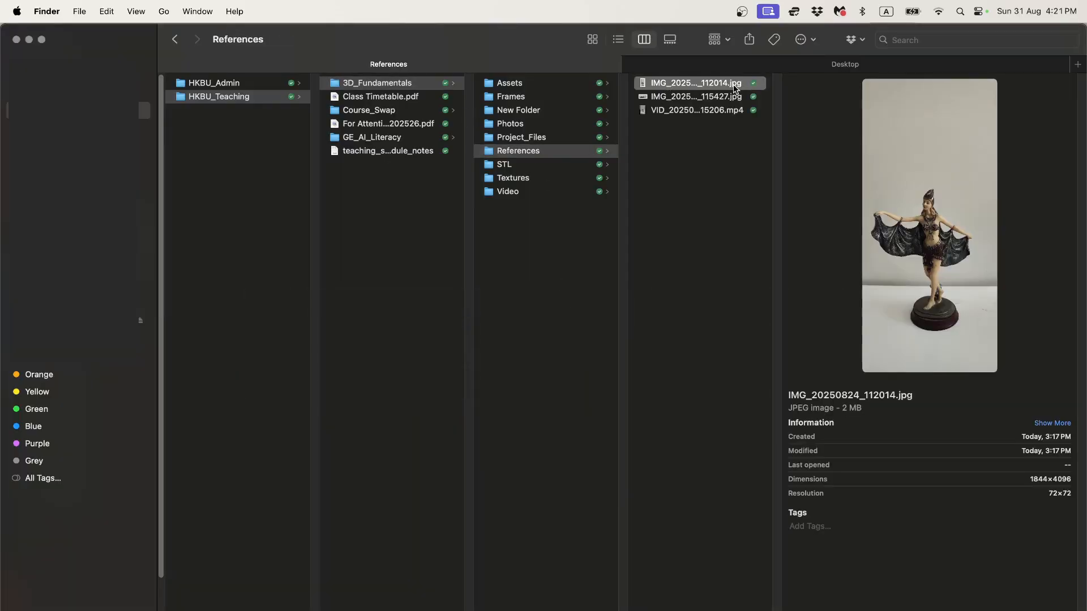
key("Down")
key("space")
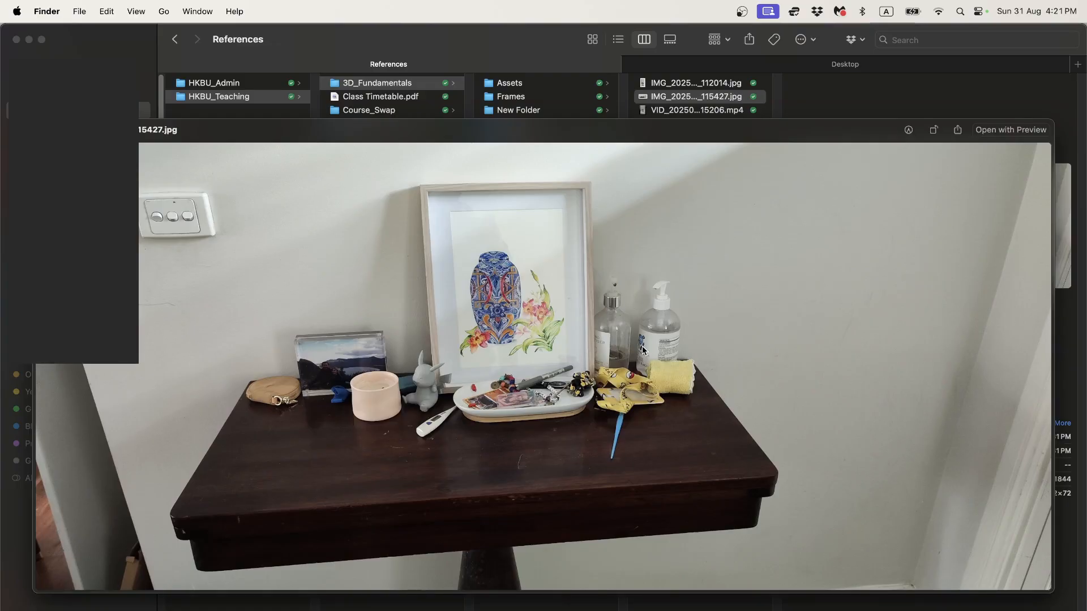
key("space")
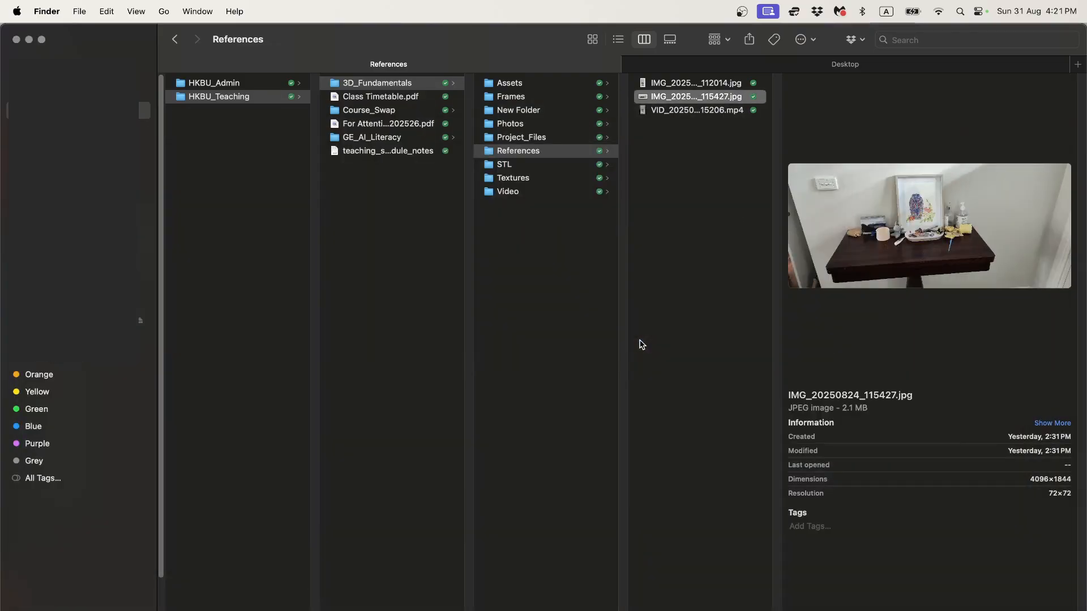
Look at the texture search results again, return to Finder, and open the books folder inside Textures
key("super+Tab")
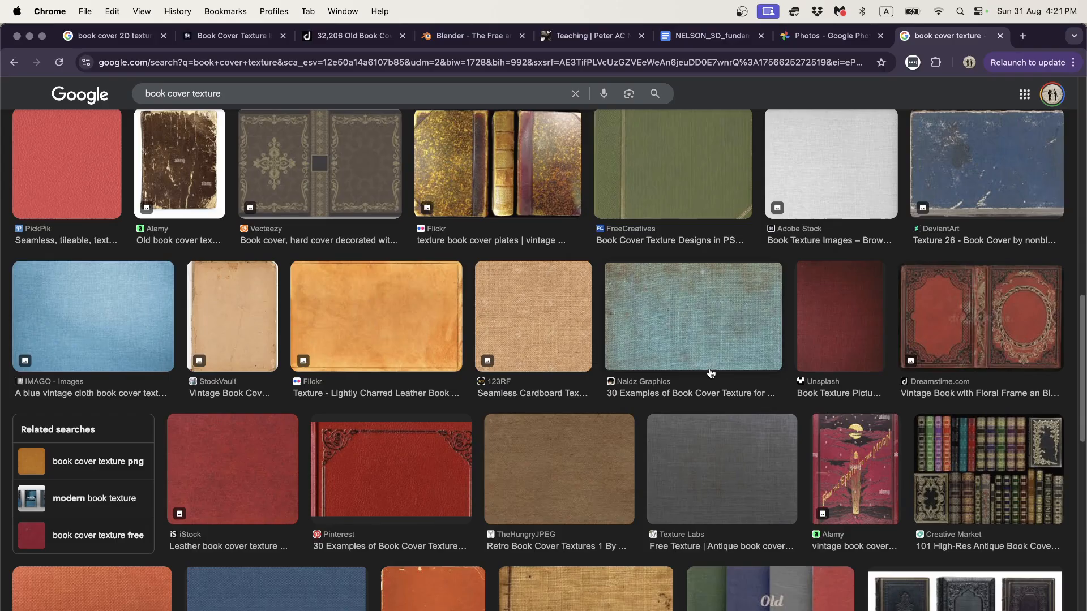
key("super+Tab")
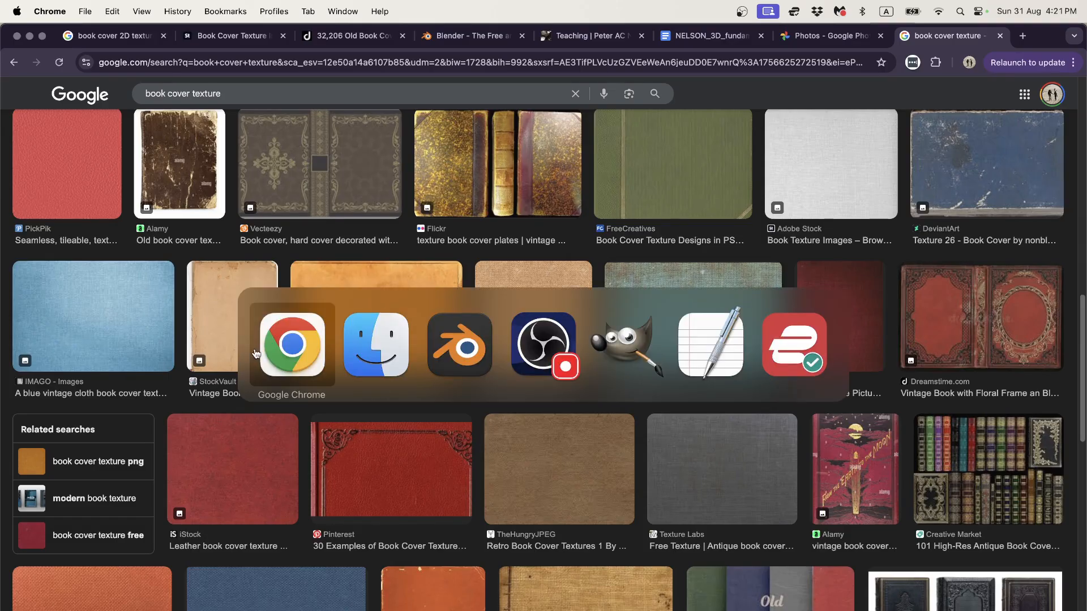
left_click(366, 346)
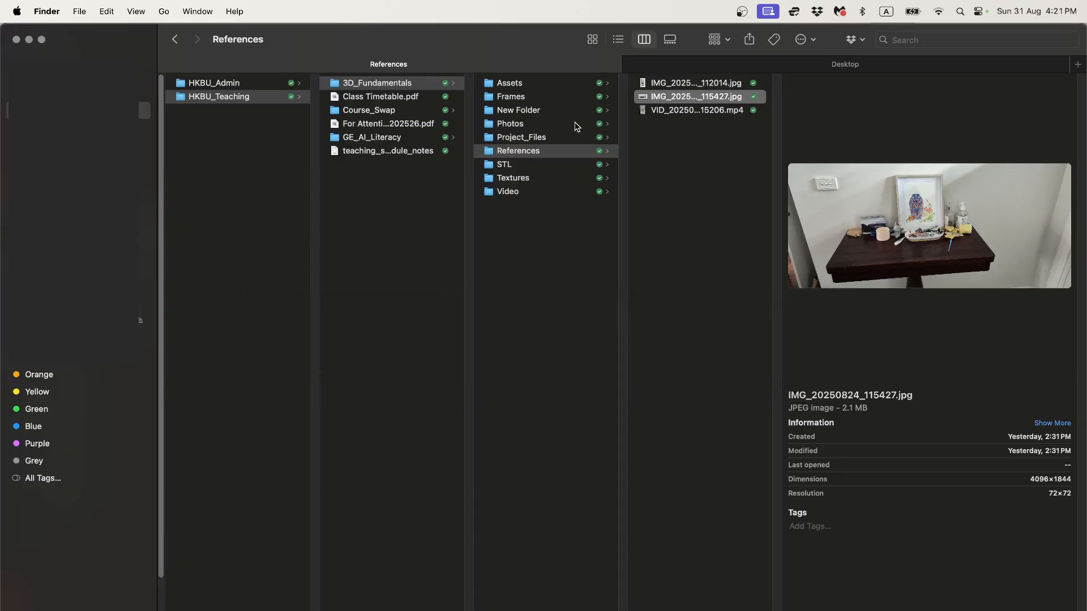
left_click(542, 178)
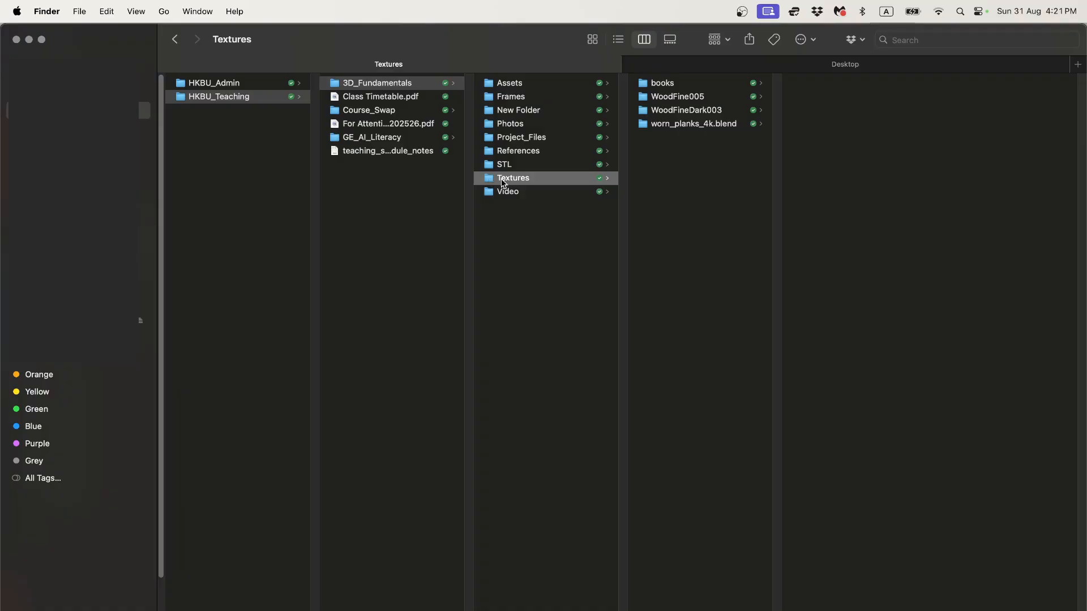
left_click(677, 83)
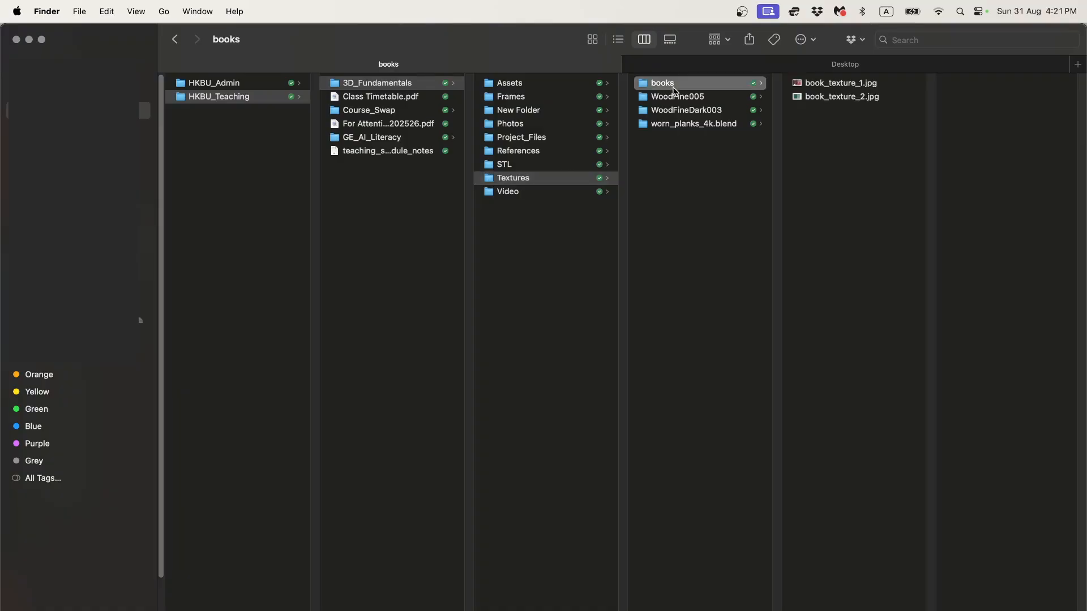
Preview book_texture_1.jpg and book_texture_2.jpg in the books folder and compare the two cover layouts
left_click(809, 84)
key("Down")
key("Up")
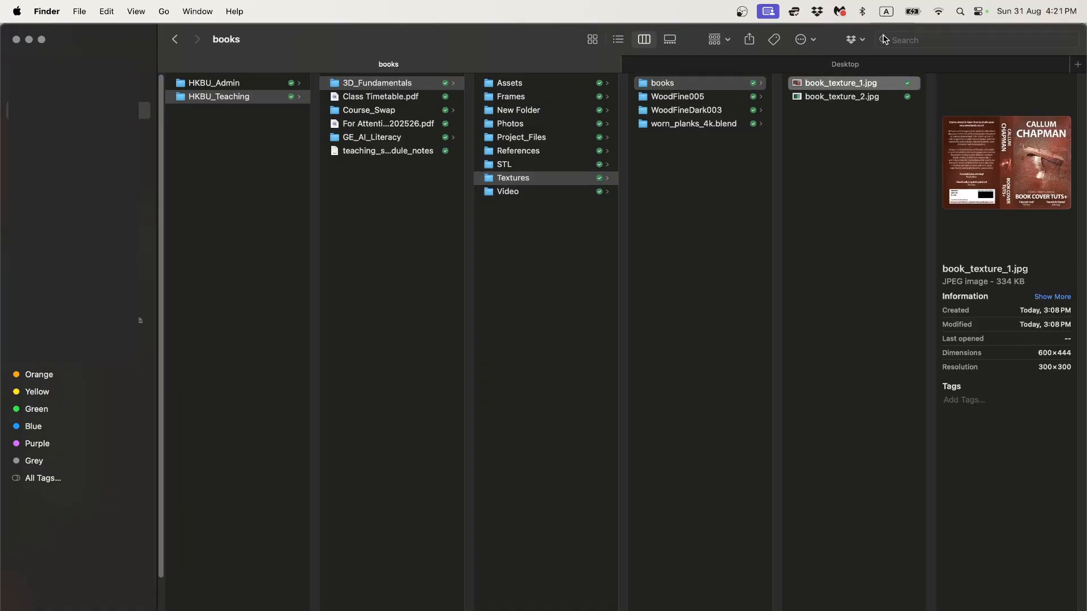
key("space")
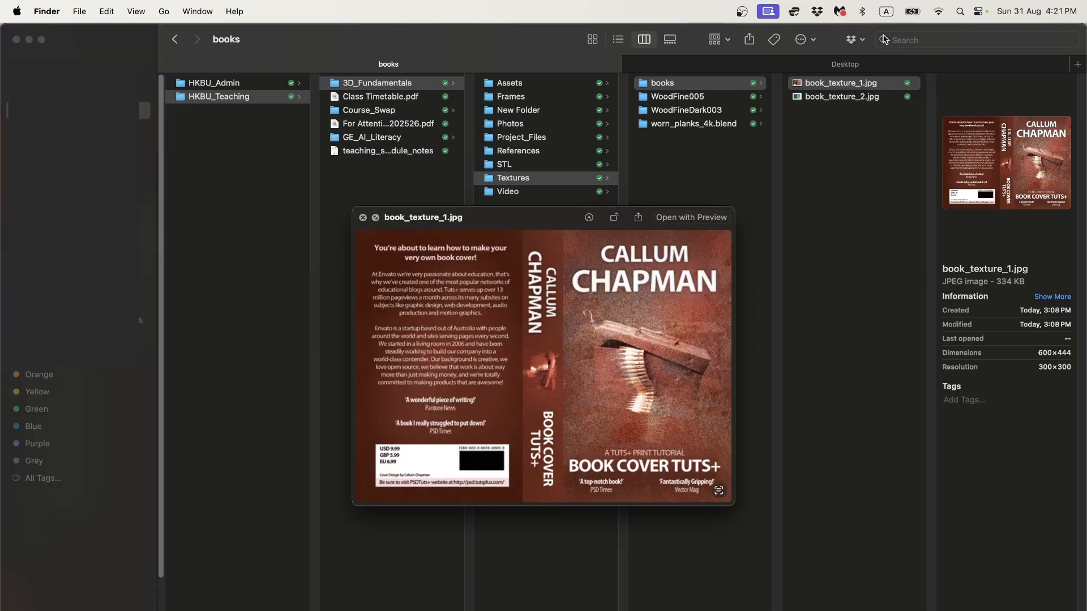
key("Down")
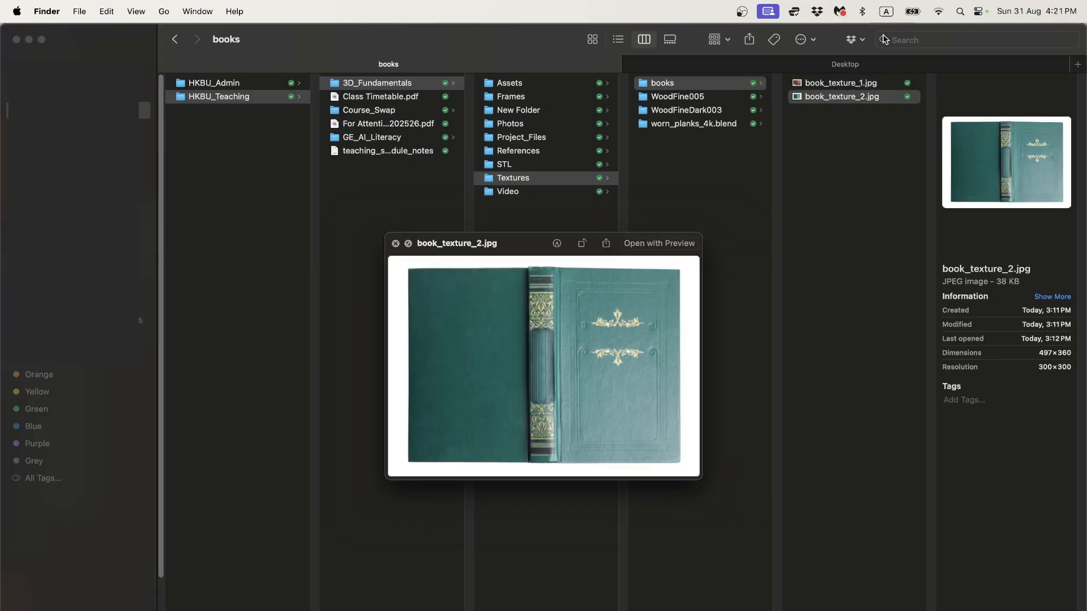
key("Up")
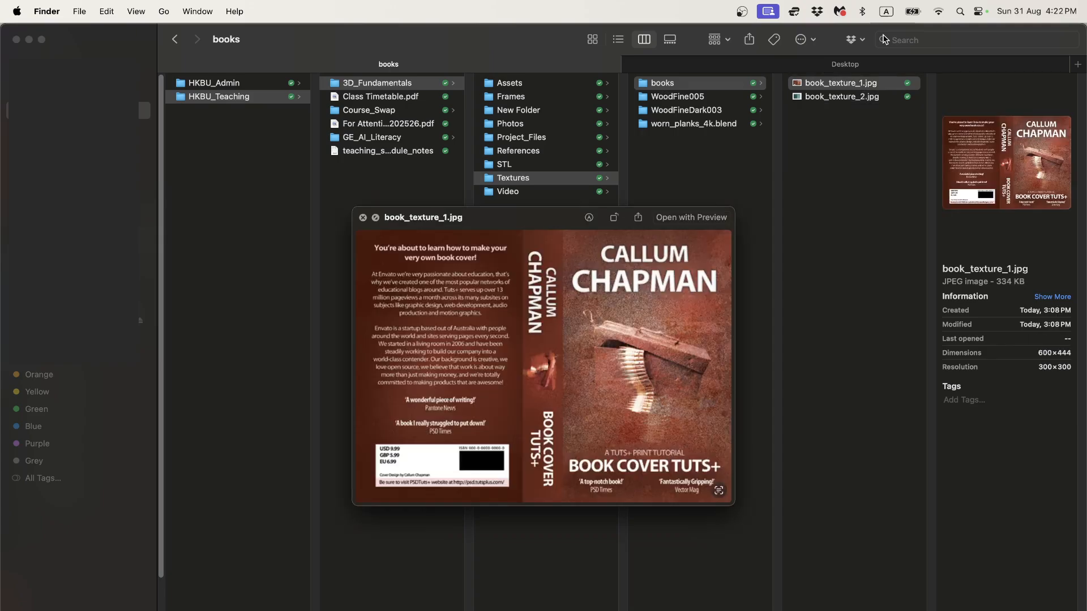
key("Down")
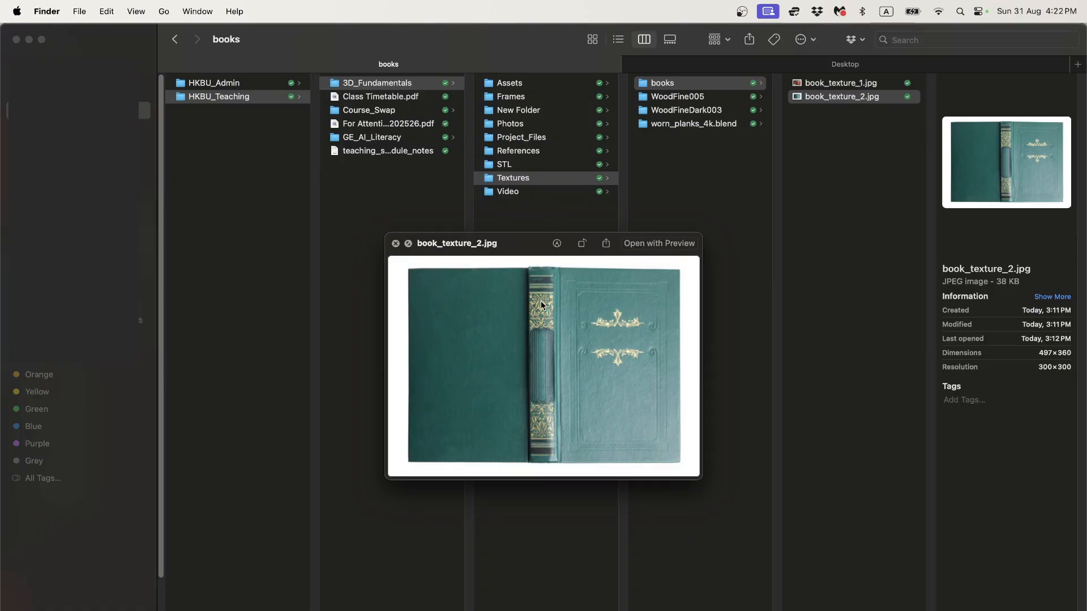
left_click(822, 83)
left_click(823, 84)
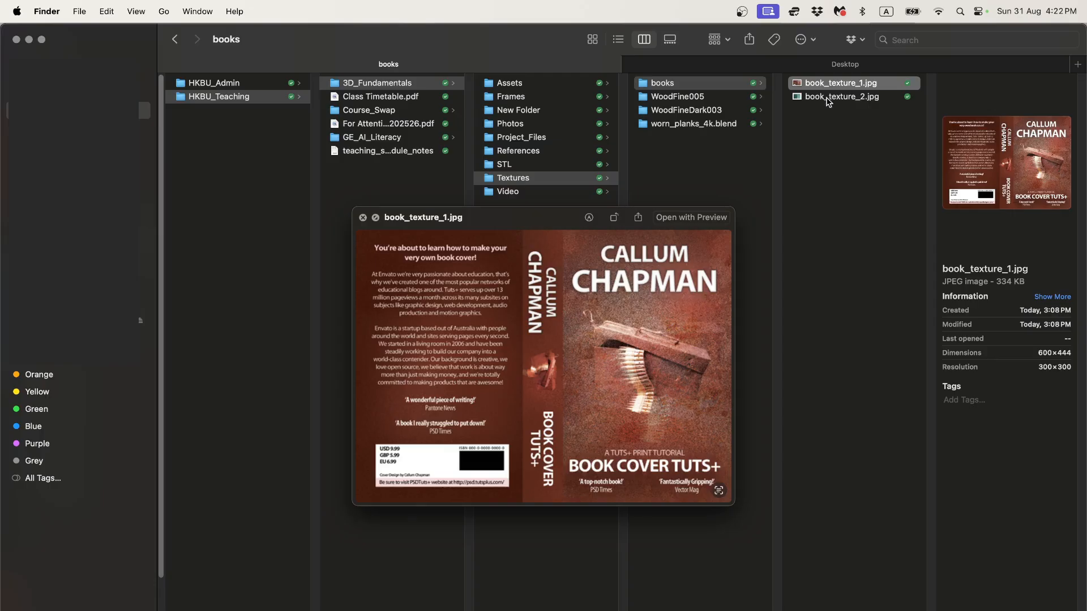
Bring book_texture_2.jpg from Finder into the book material's node graph in Blender as an image texture node
left_click(827, 97)
left_click_drag(509, 39, 452, 297)
left_click(36, 47)
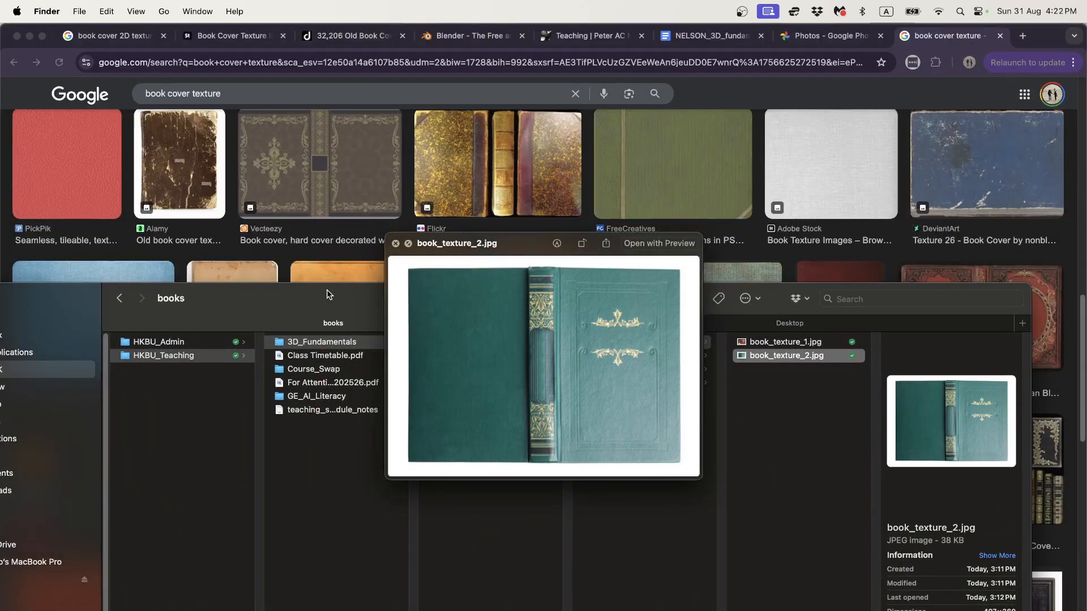
key("super+Tab")
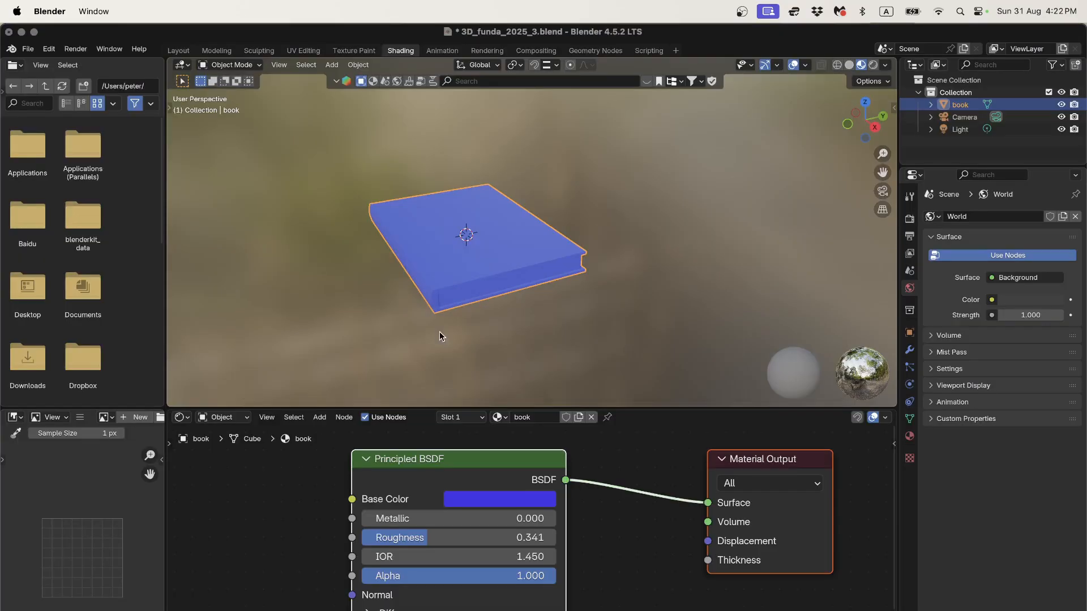
key("super+Tab")
key("space")
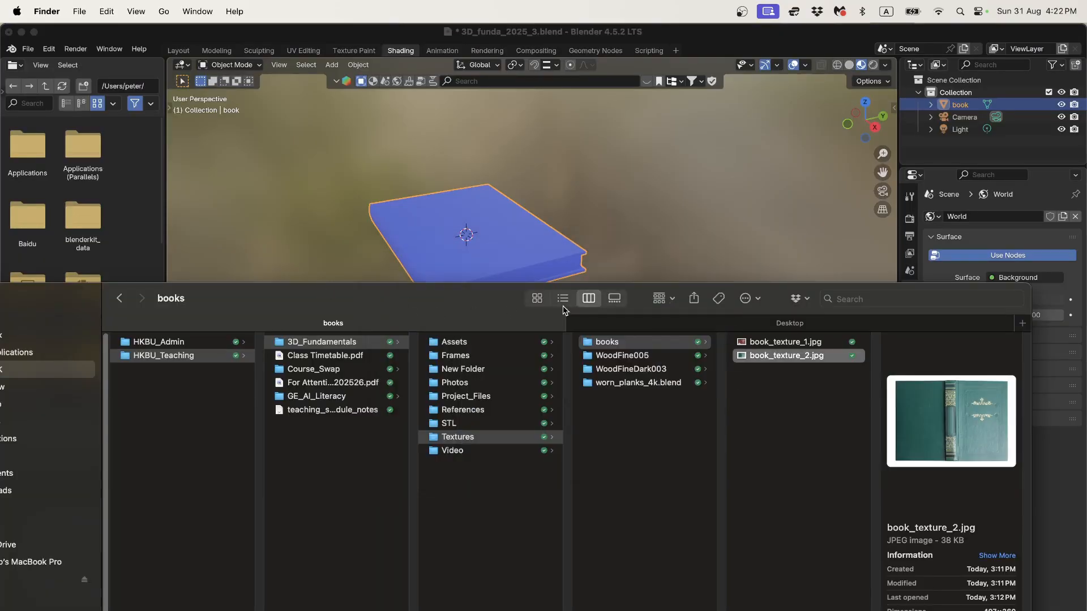
left_click_drag(398, 301, 41, 585)
left_click_drag(300, 592, 238, 510)
left_click(254, 466)
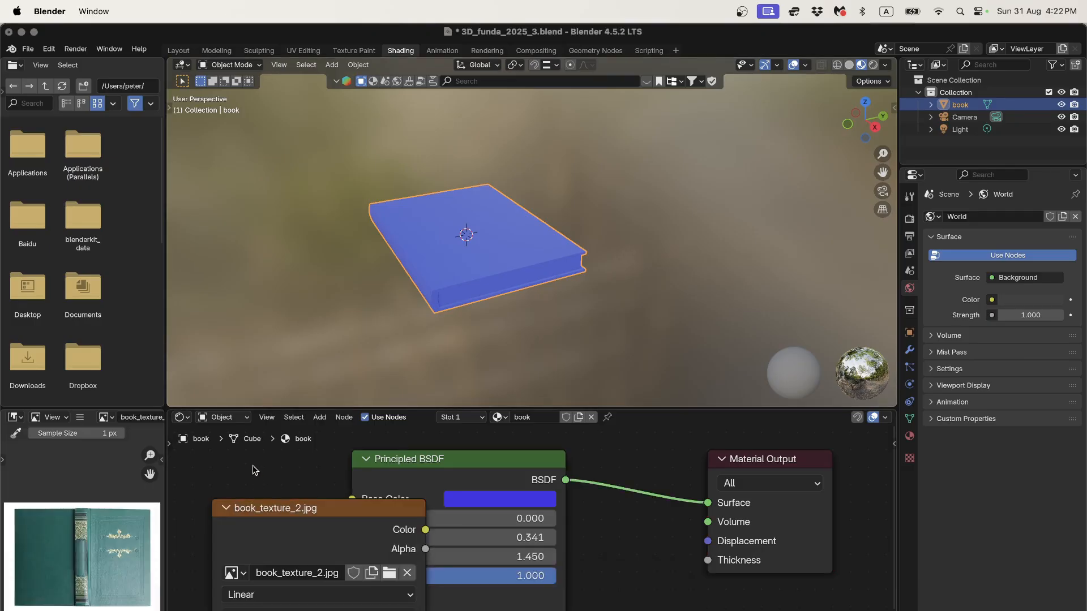
Place the book_texture_2.jpg node in the free space to the left of the Principled BSDF node
scroll(254, 466, "down", 3)
middle_click_drag(255, 466, 548, 425)
left_click_drag(608, 462, 317, 457)
scroll(491, 495, "up", 1)
scroll(491, 495, "down", 2)
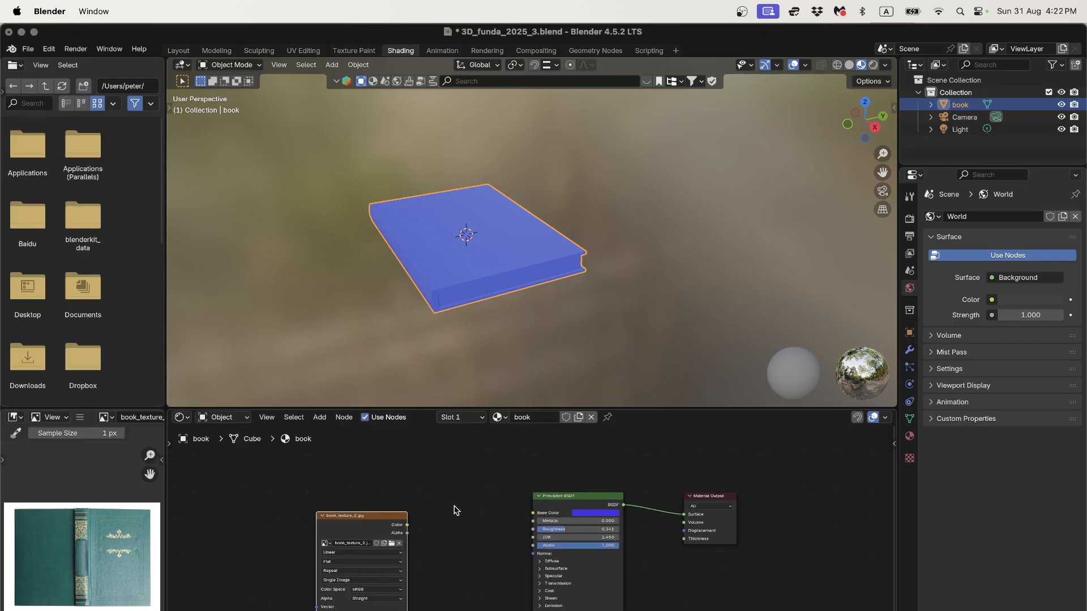
Add an empty Image Texture node to the left of the book_texture_2.jpg node
key("shift+a")
left_click(458, 504)
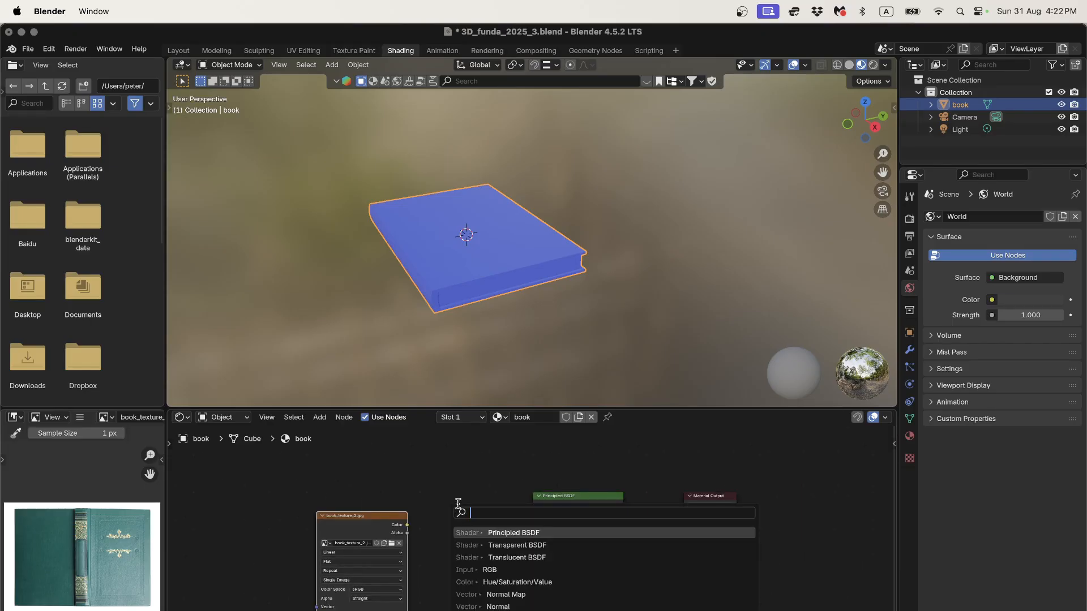
type("ima")
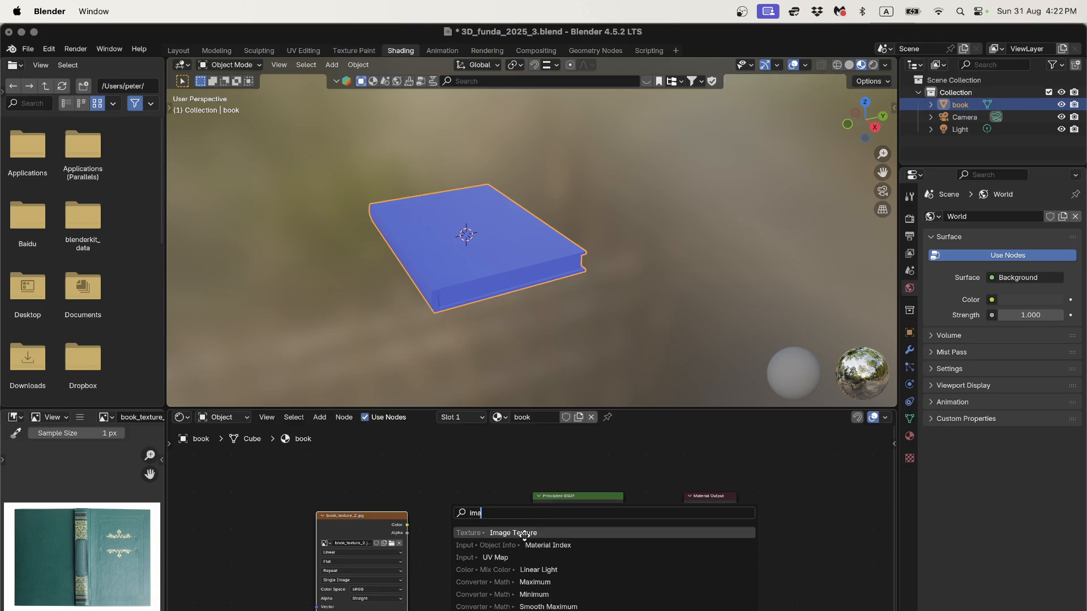
left_click(524, 532)
scroll(413, 562, "up", 2)
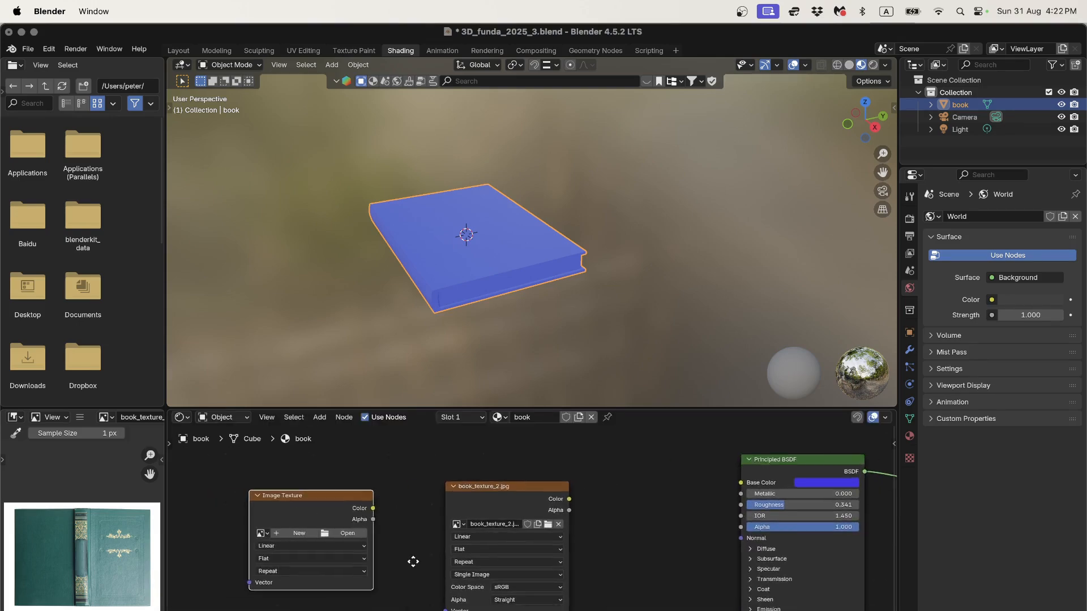
left_click(414, 562)
Check the empty Image Texture node's options for creating and opening an image, cancel them, and delete the node
left_click(317, 534)
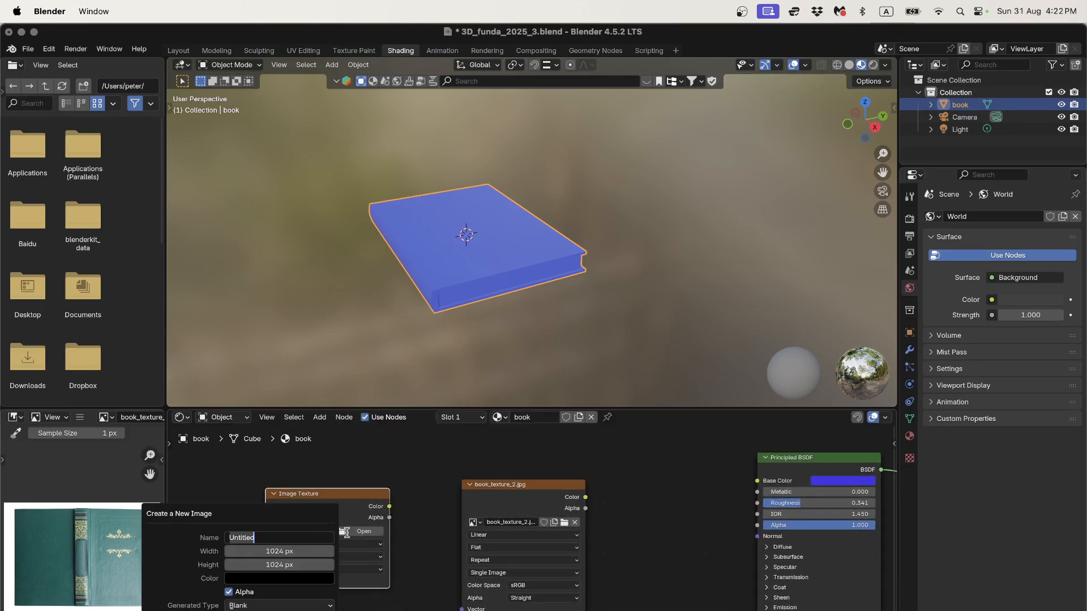
key("Return")
key("Escape")
left_click(363, 531)
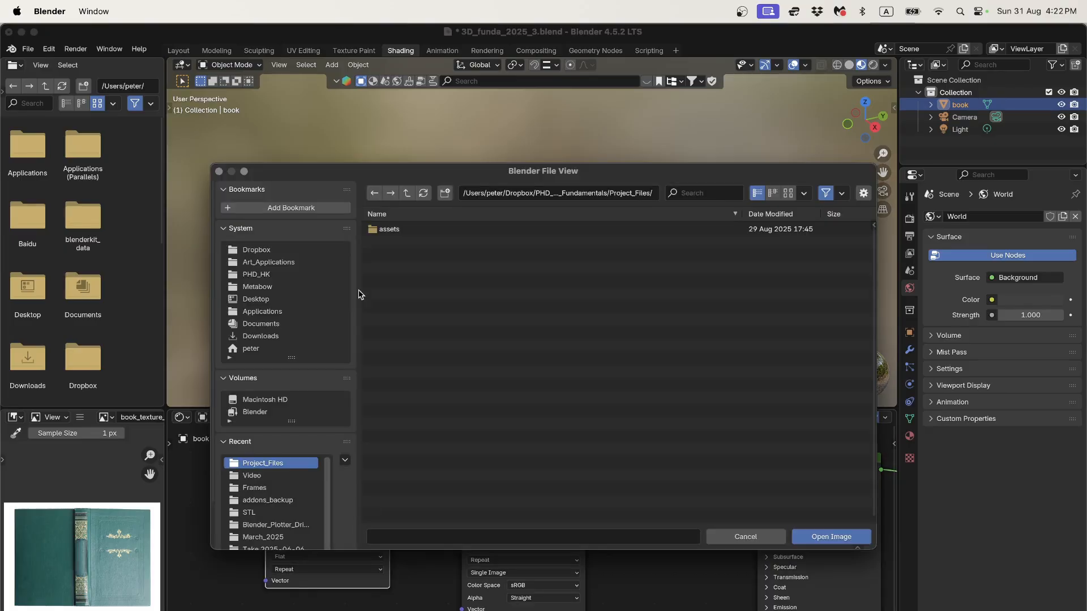
key("Escape")
scroll(663, 548, "right", 3)
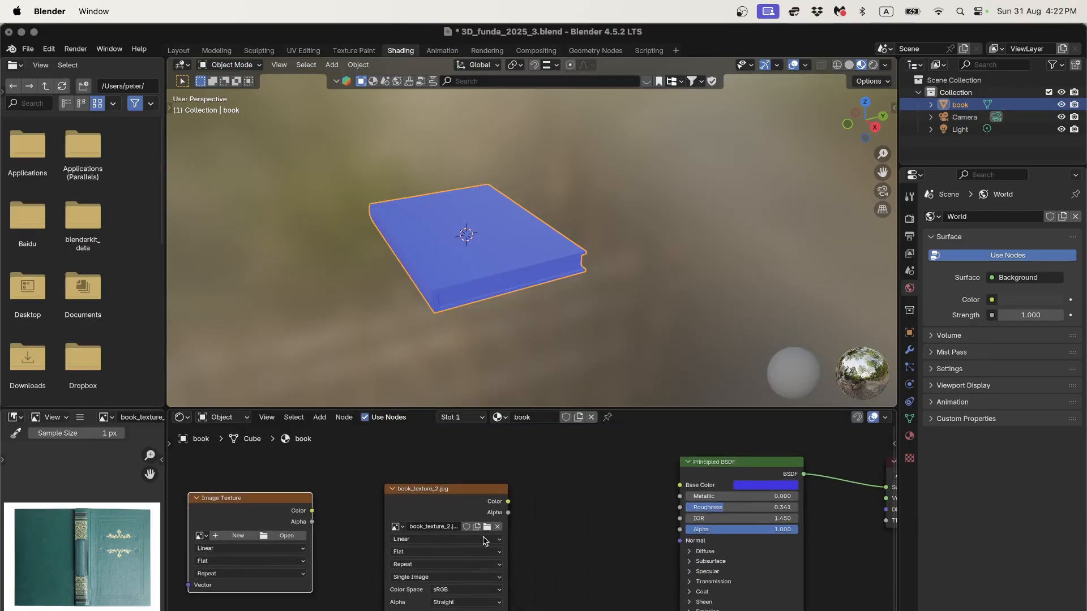
key("x")
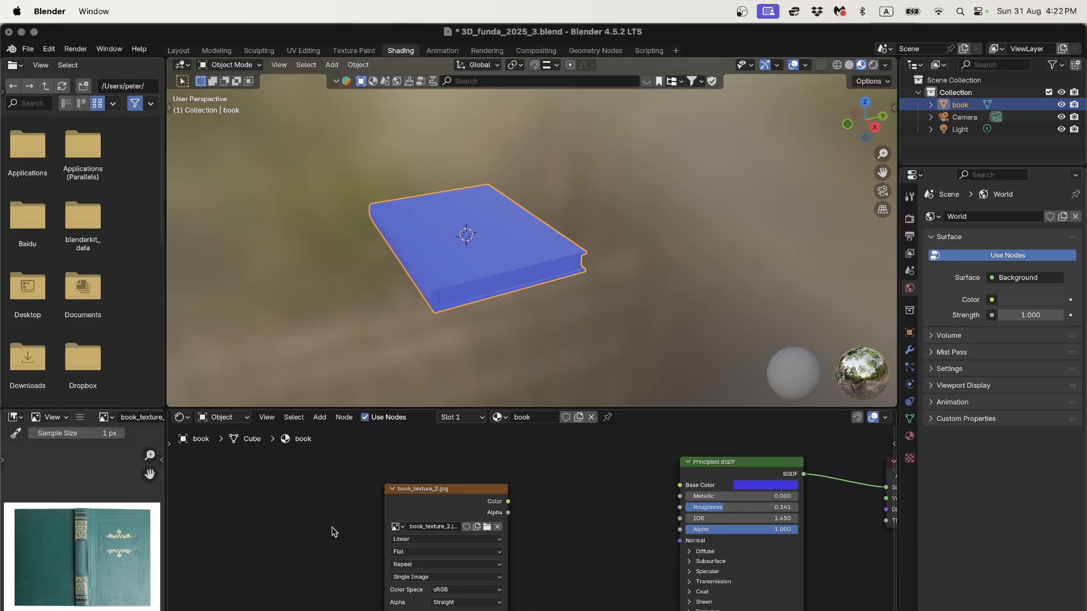
Connect the Color output of the book_texture_2.jpg node to the Base Color of the Principled BSDF
scroll(372, 503, "right", 3)
scroll(373, 503, "up", 2)
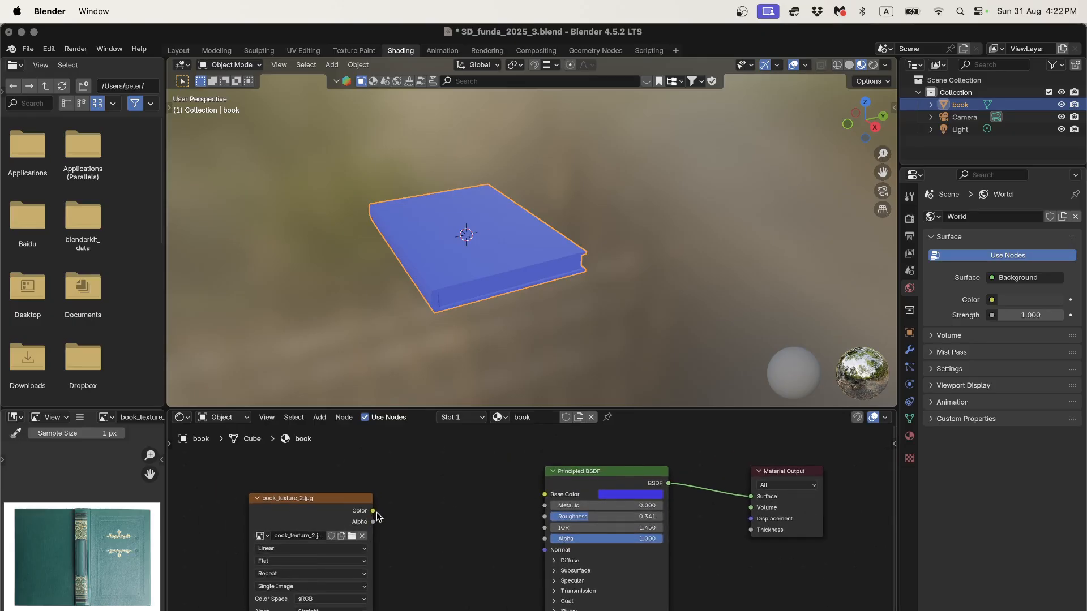
left_click_drag(373, 511, 545, 494)
Examine how the cover image falls on the book's top cover, spine and page edges from several angles
scroll(485, 249, "up", 2)
middle_click_drag(485, 250, 529, 213)
scroll(421, 292, "up", 2)
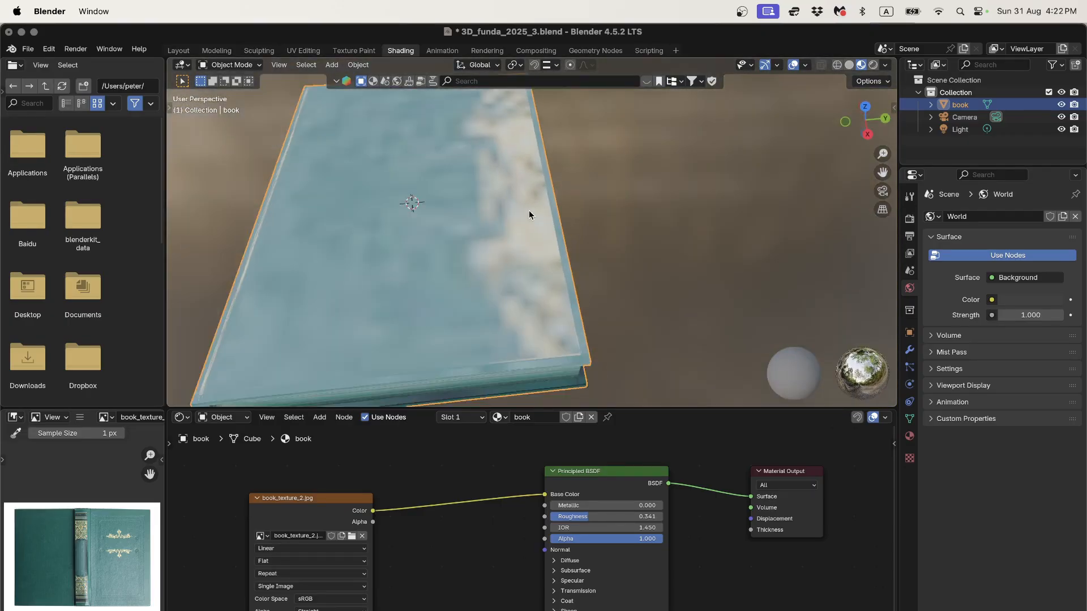
scroll(479, 237, "down", 2)
middle_click_drag(464, 260, 457, 312)
scroll(461, 294, "up", 3)
scroll(427, 313, "up", 2)
scroll(430, 316, "down", 2)
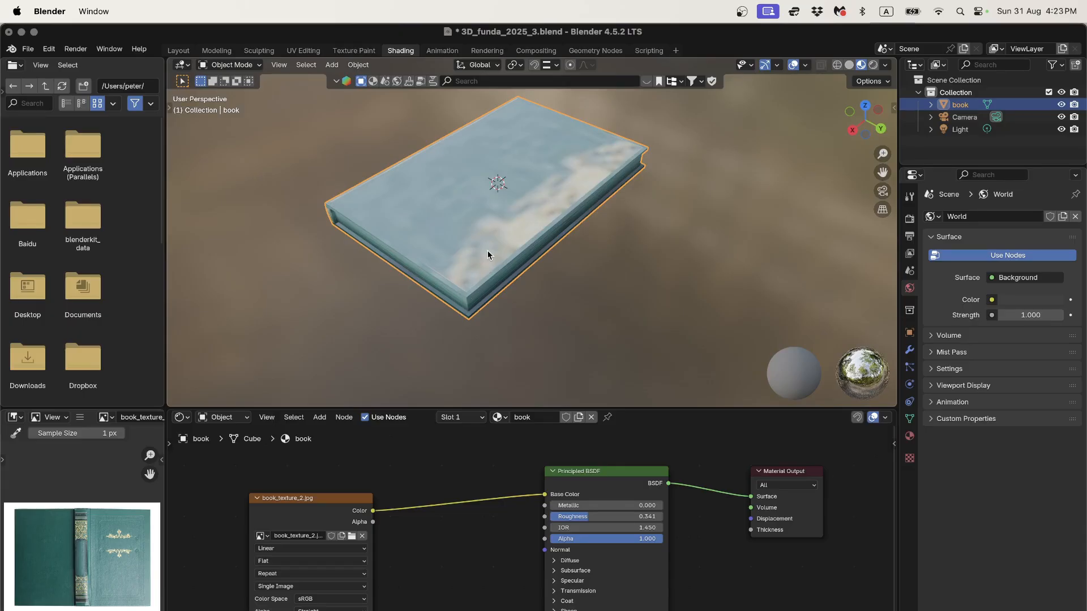
scroll(501, 258, "up", 3)
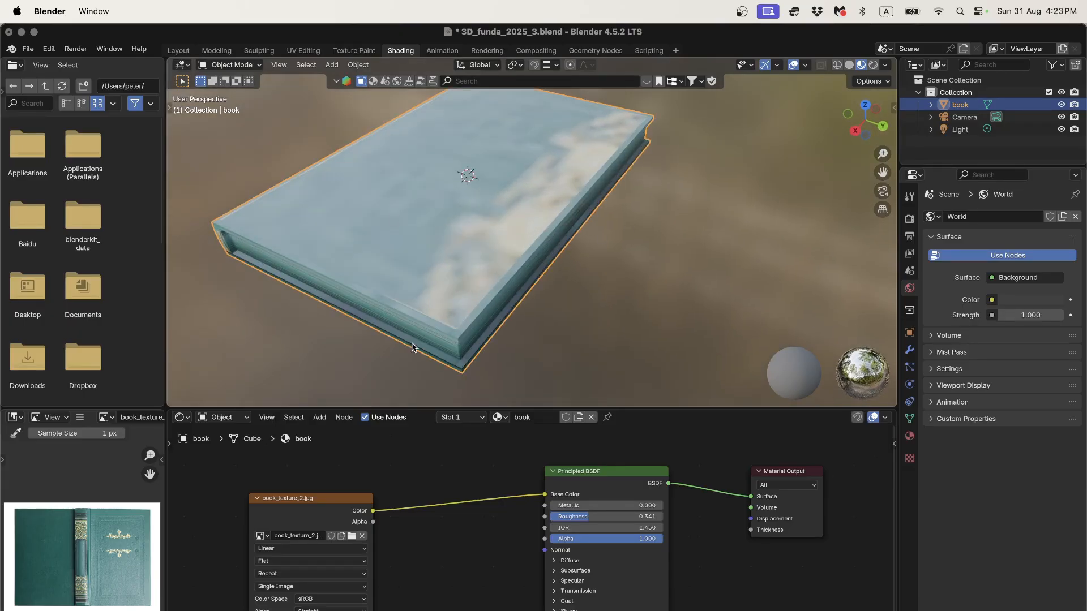
middle_click_drag(413, 342, 580, 240)
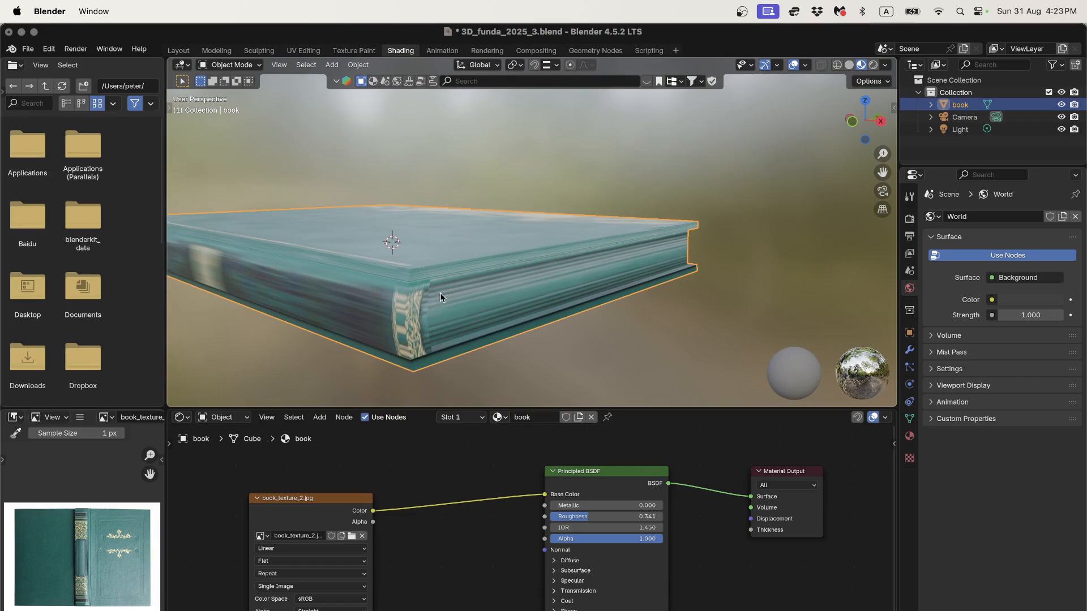
middle_click_drag(440, 294, 495, 233)
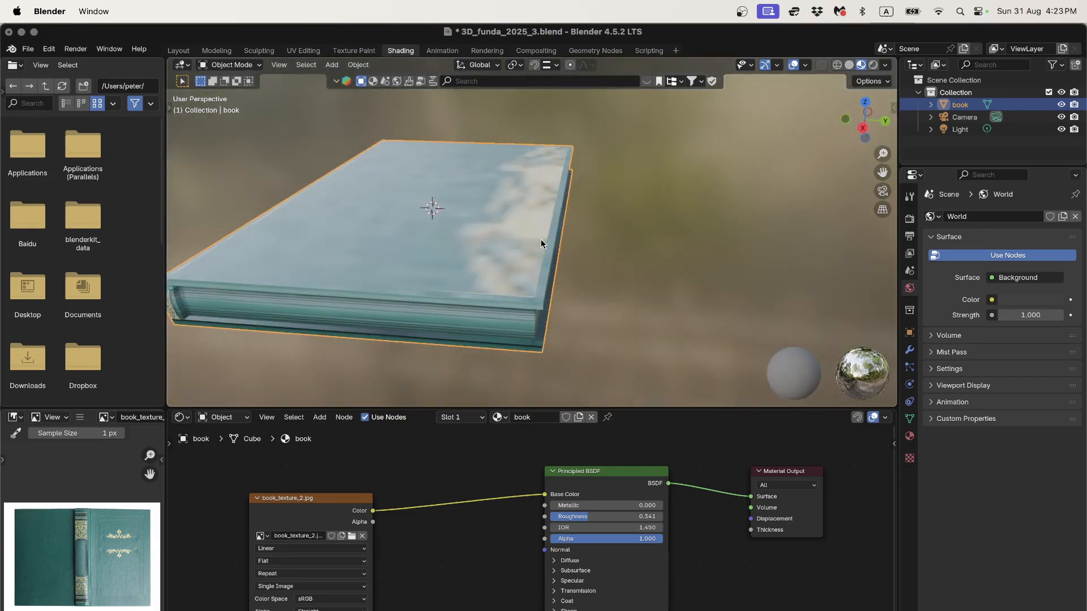
Inspect individual faces of the top cover, its beveled border and front corner in face select, and return to Object Mode
key("Tab")
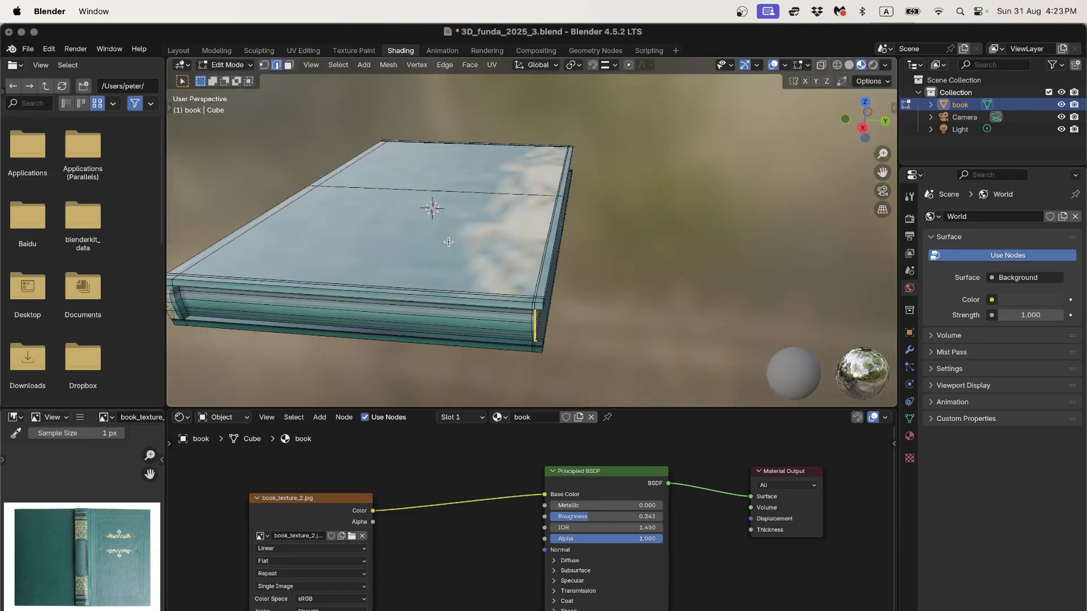
key("3")
left_click(481, 214)
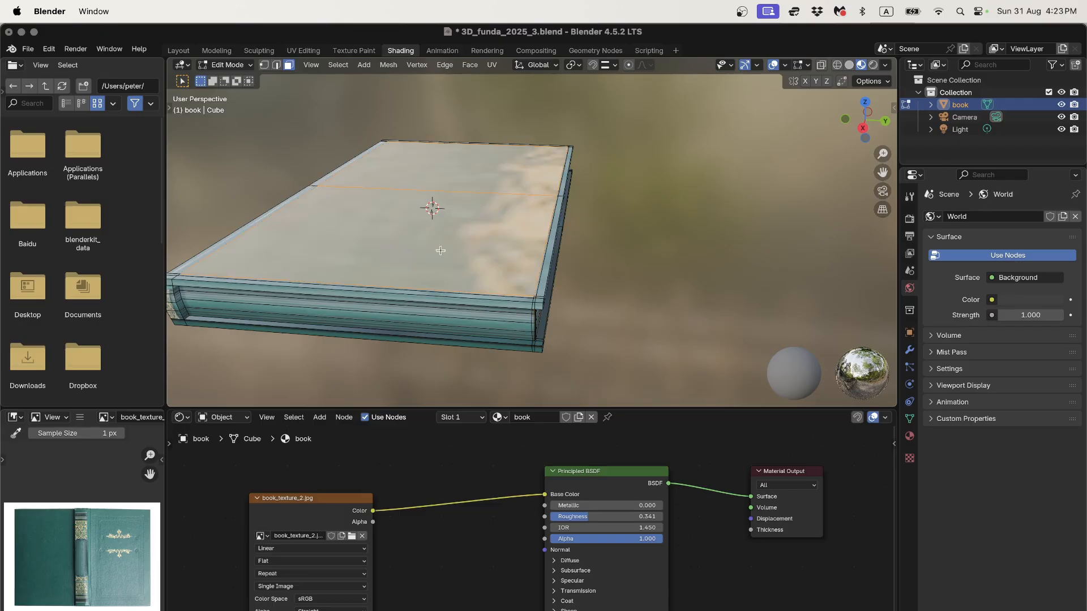
left_click(552, 218)
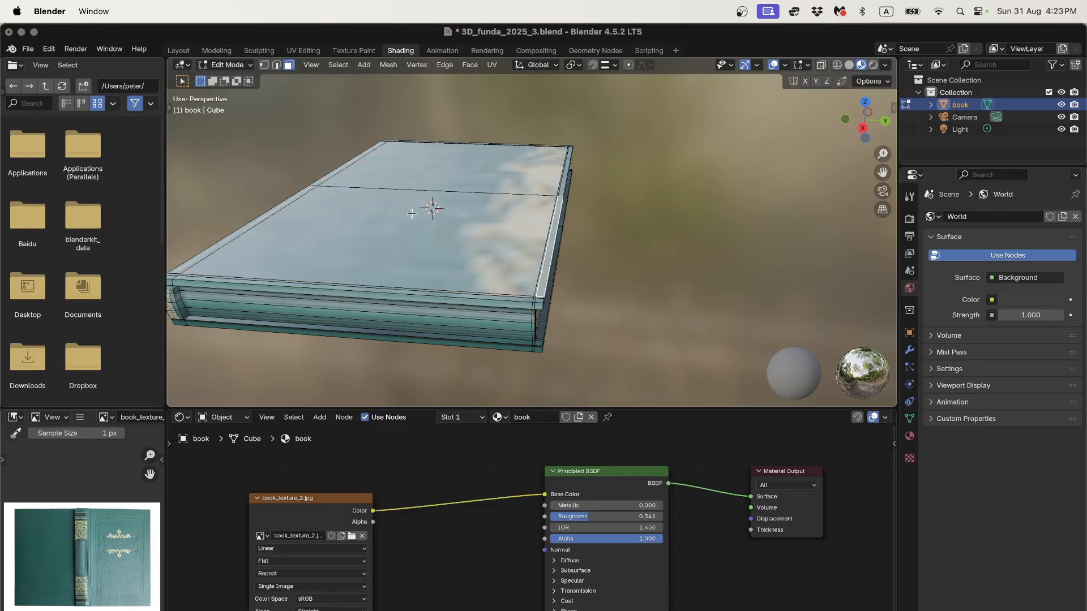
mouse_move(467, 207)
middle_mouse_down()
mouse_move(444, 229)
mouse_move(419, 187)
mouse_move(451, 187)
mouse_move(451, 199)
middle_mouse_up()
scroll(451, 278, "up", 4)
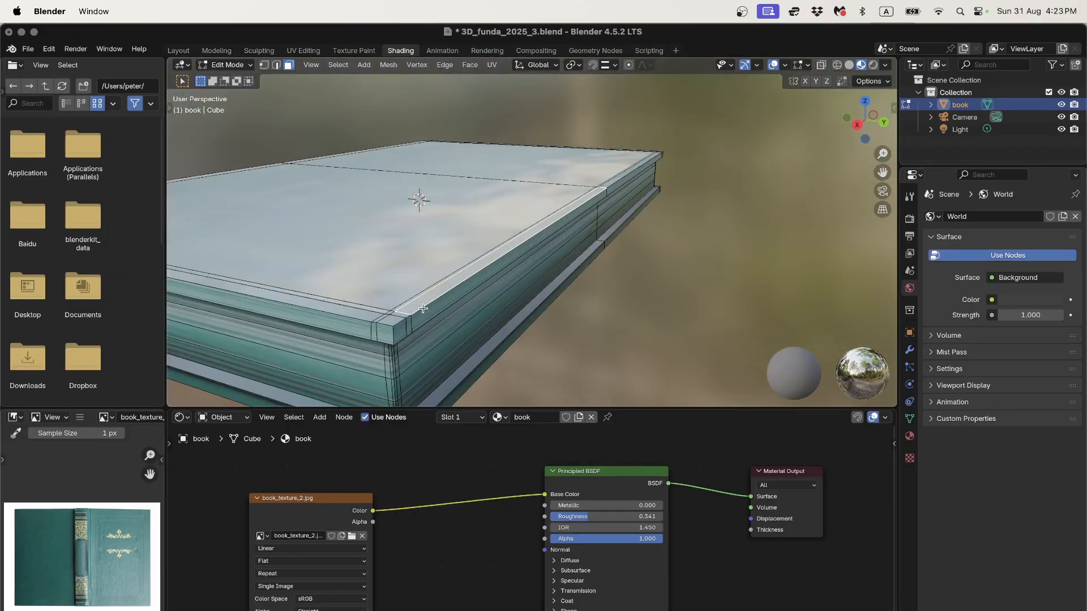
left_click(390, 326)
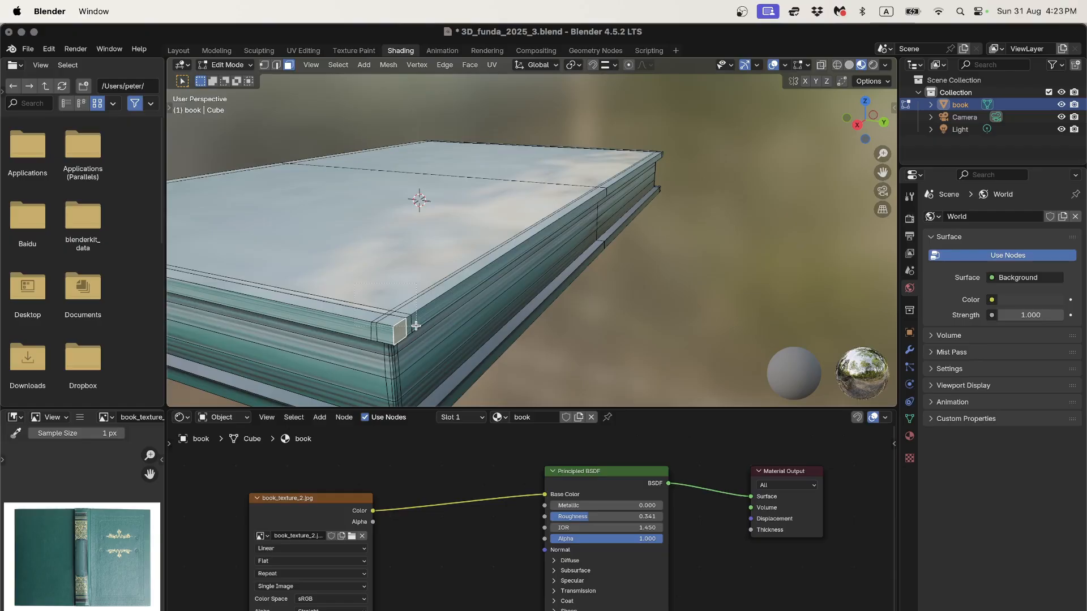
left_click(410, 269)
key("Tab")
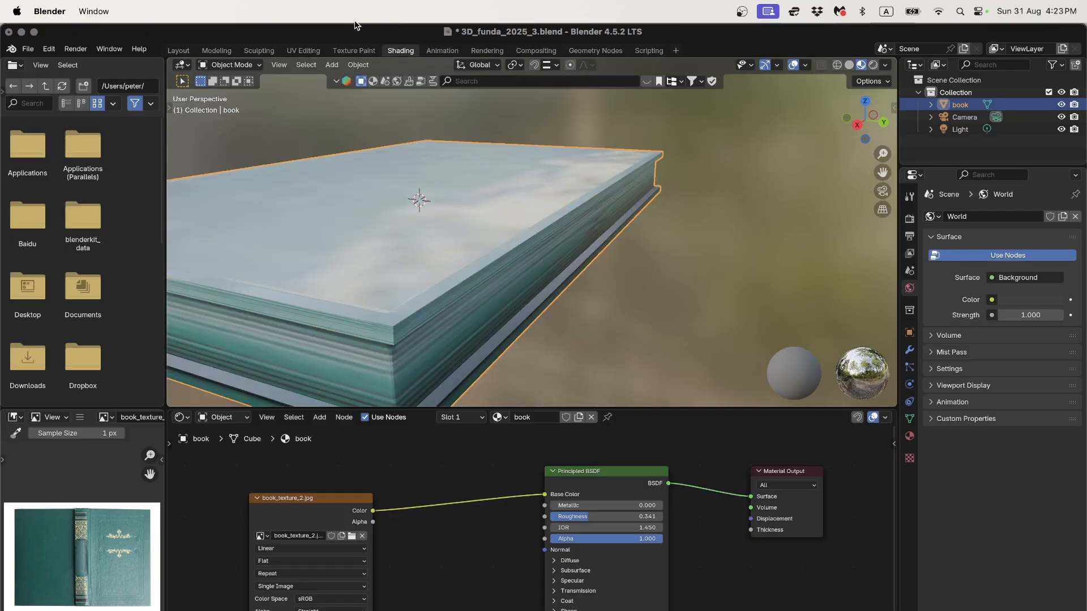
Switch to the UV Editing workspace and show book_texture_2.jpg as the background image for the book's UVs
left_click(305, 52)
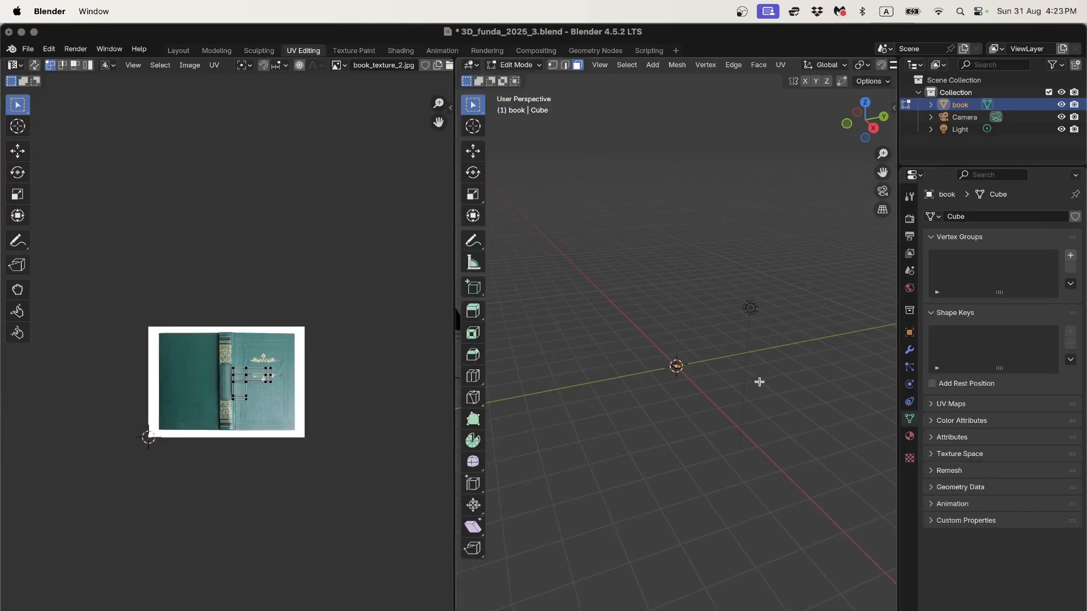
scroll(667, 395, "up", 8)
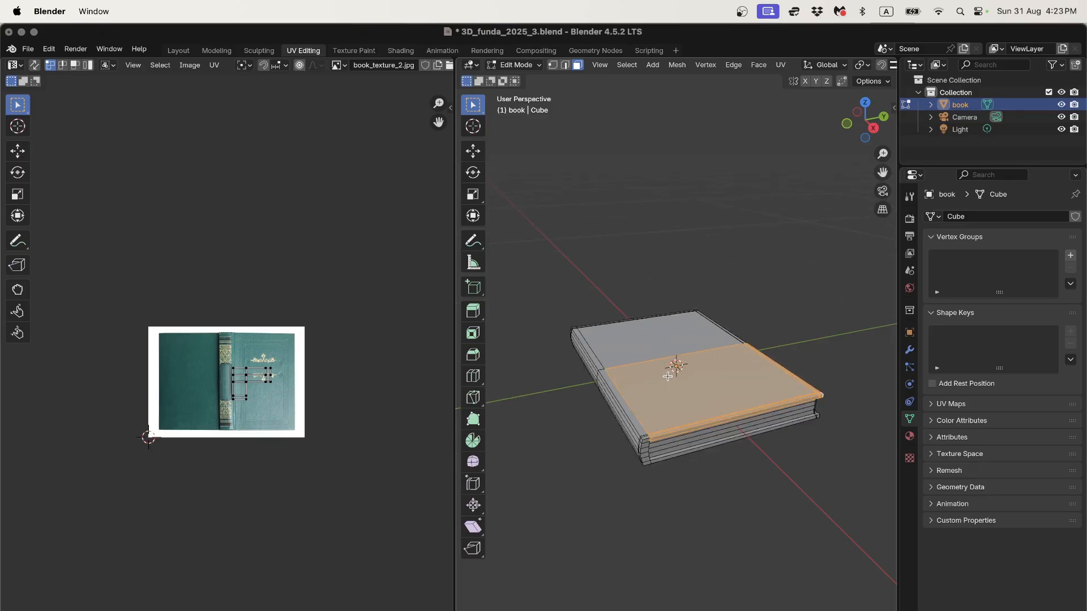
scroll(668, 376, "up", 1)
scroll(249, 379, "up", 4)
scroll(250, 379, "down", 1)
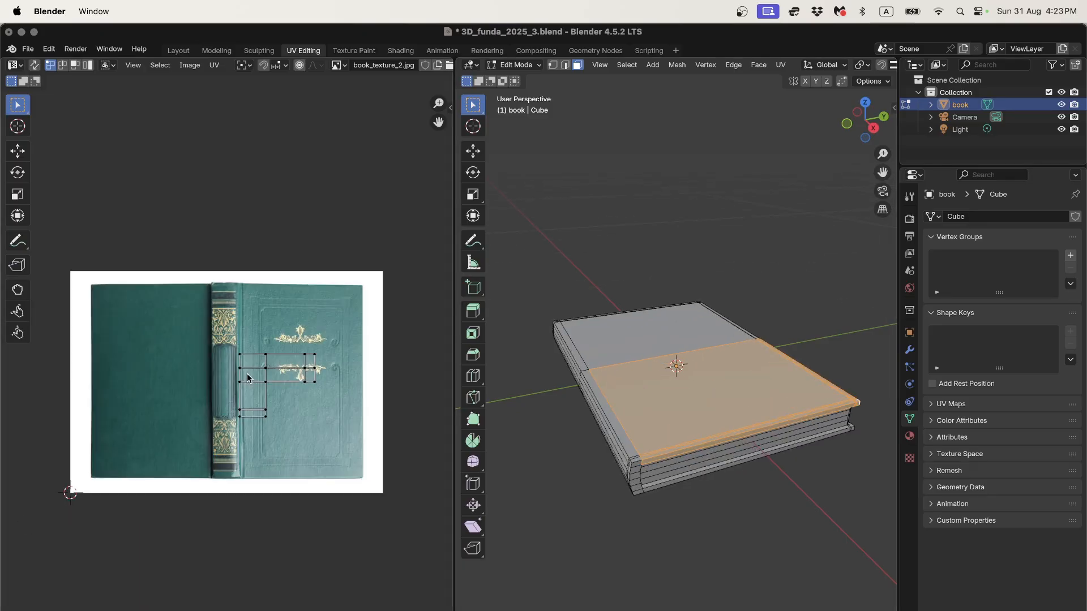
left_click(337, 65)
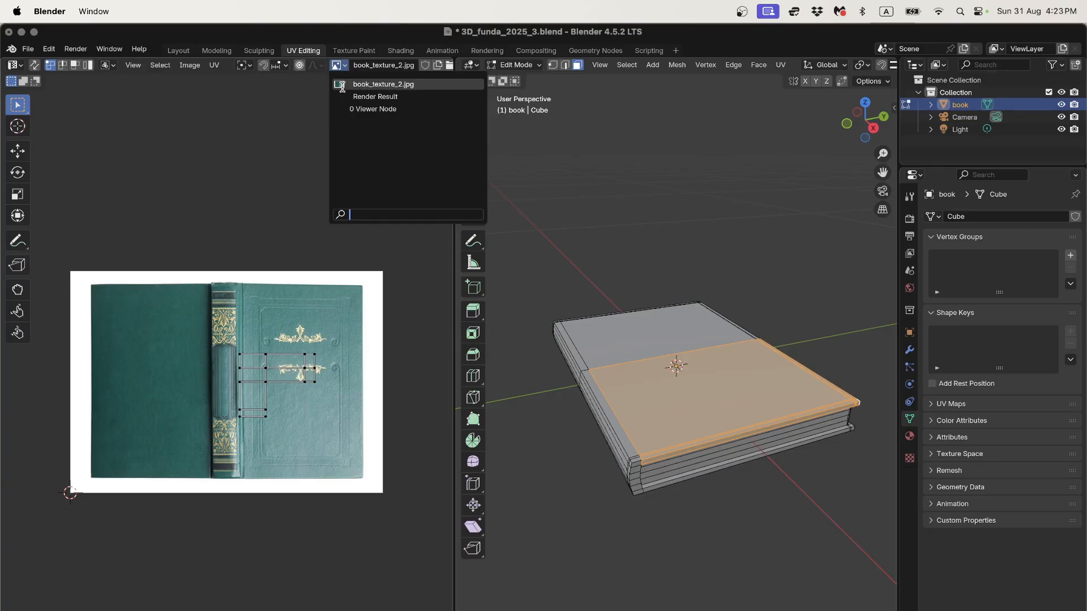
left_click(341, 85)
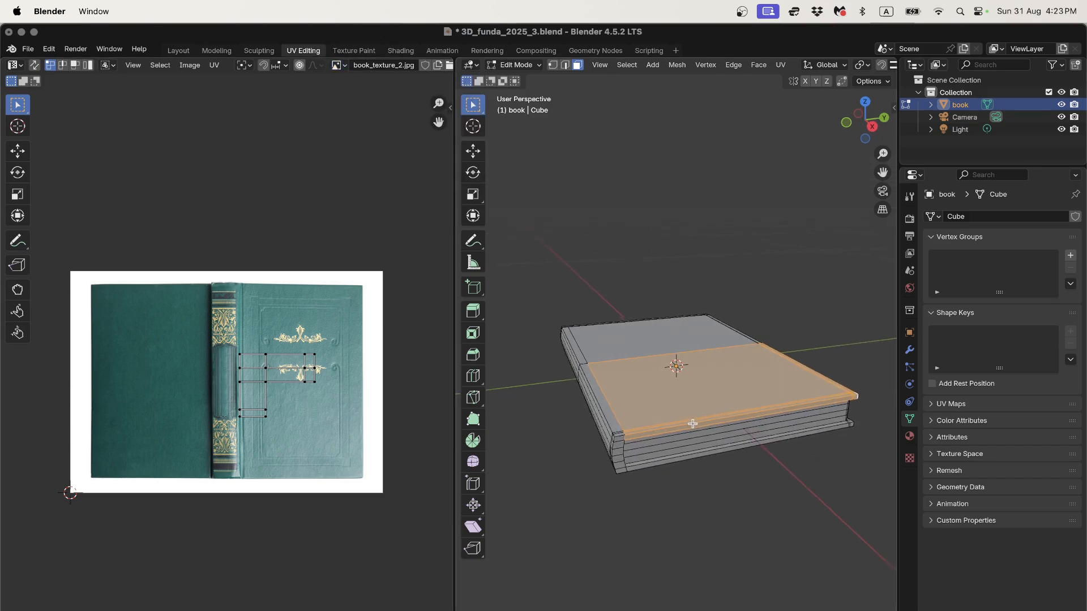
Select all faces of the book and display it in Material Preview shading beside the UV layout
key("a")
scroll(297, 399, "up", 1)
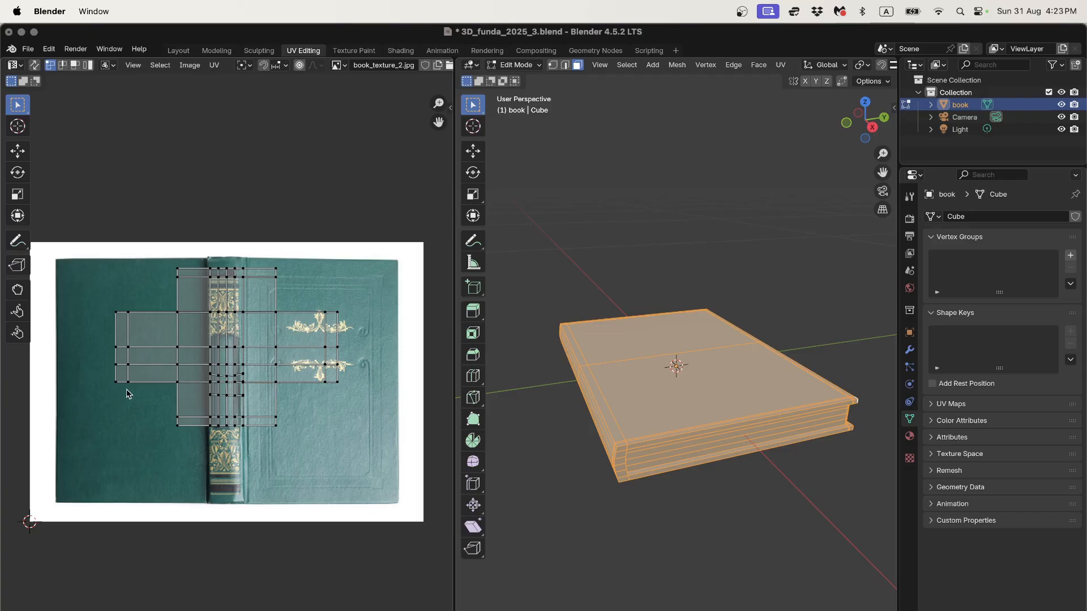
scroll(615, 419, "up", 5)
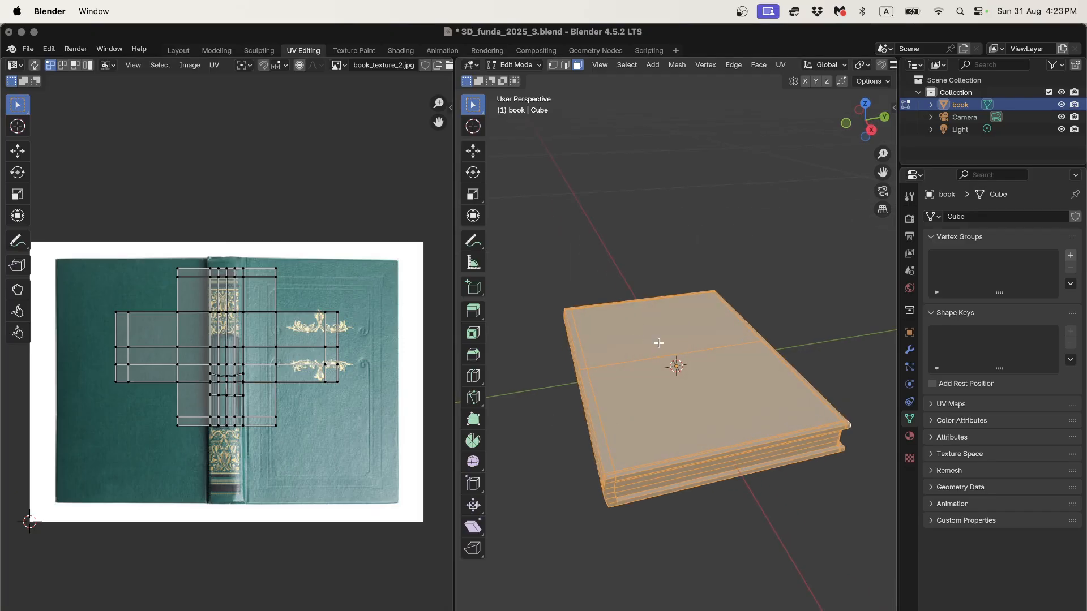
key("z")
left_click(665, 421)
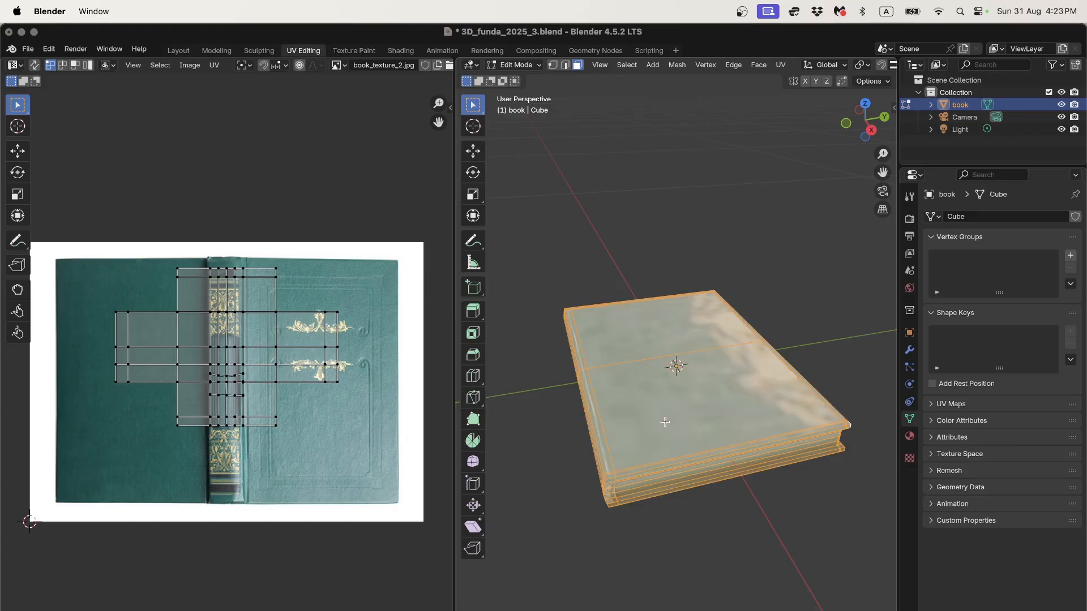
Select the entire UV layout and move it slightly lower over the book cover image
key("a")
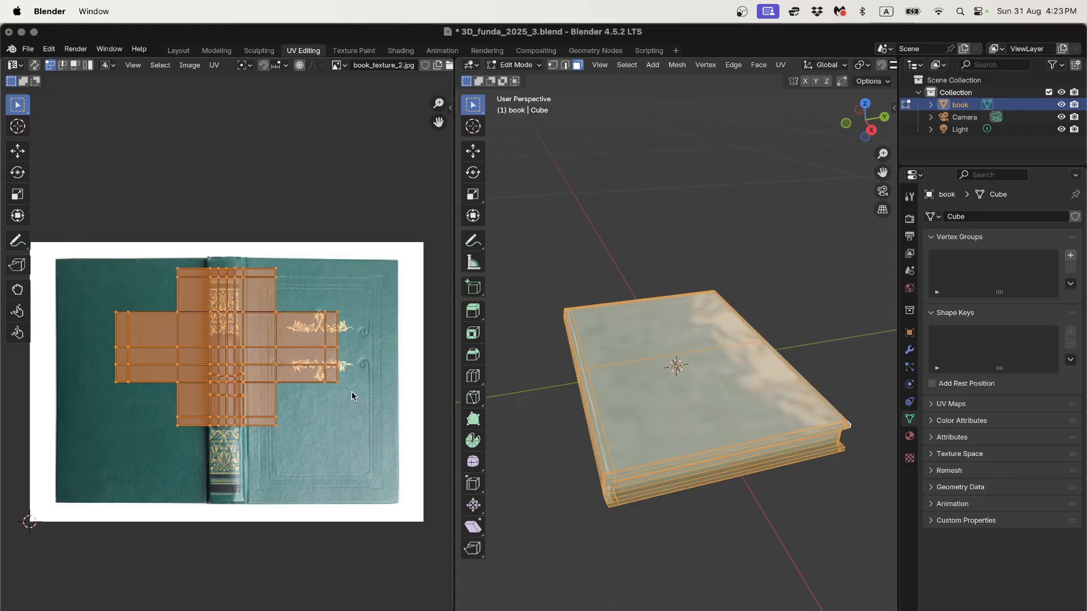
key("g")
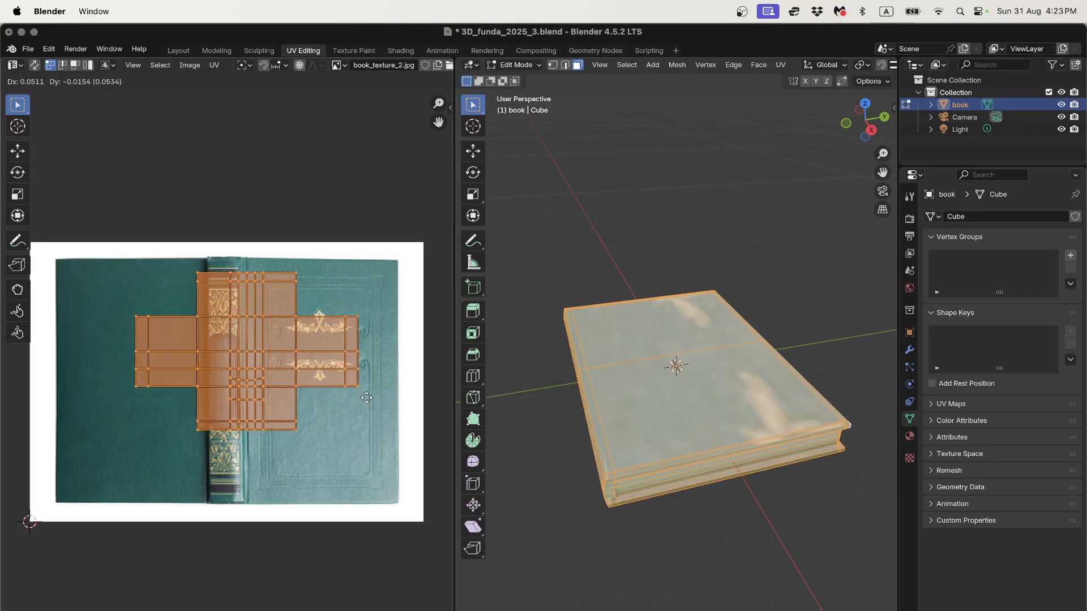
mouse_move(368, 408)
left_mouse_down()
mouse_move(348, 391)
mouse_move(356, 407)
mouse_move(347, 410)
left_mouse_up()
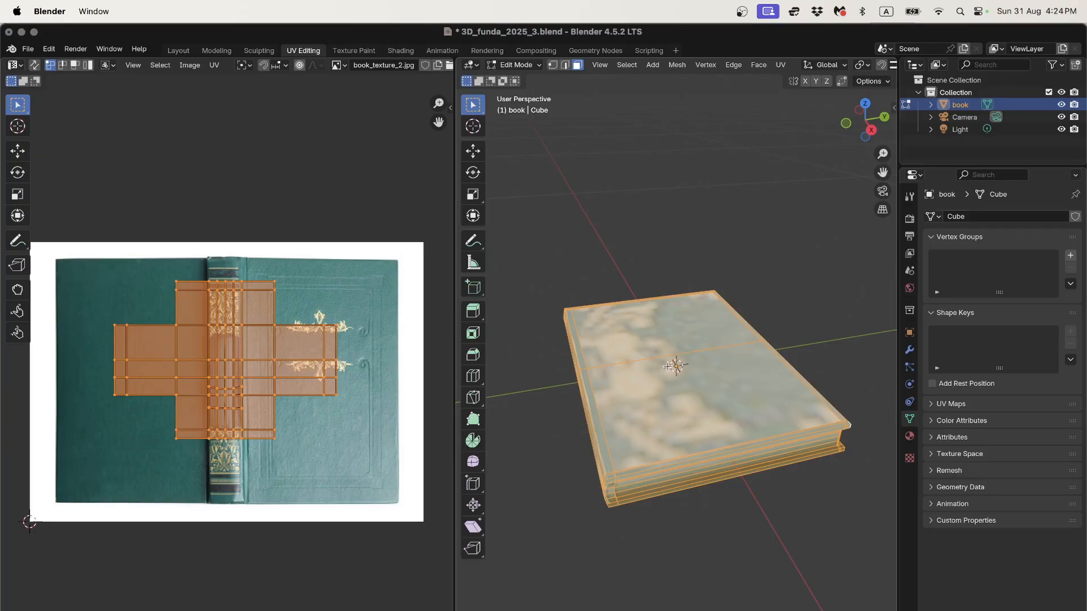
Clear and restore the selection of the whole book mesh, try edge select, and return to face select
middle_click_drag(696, 452, 696, 434)
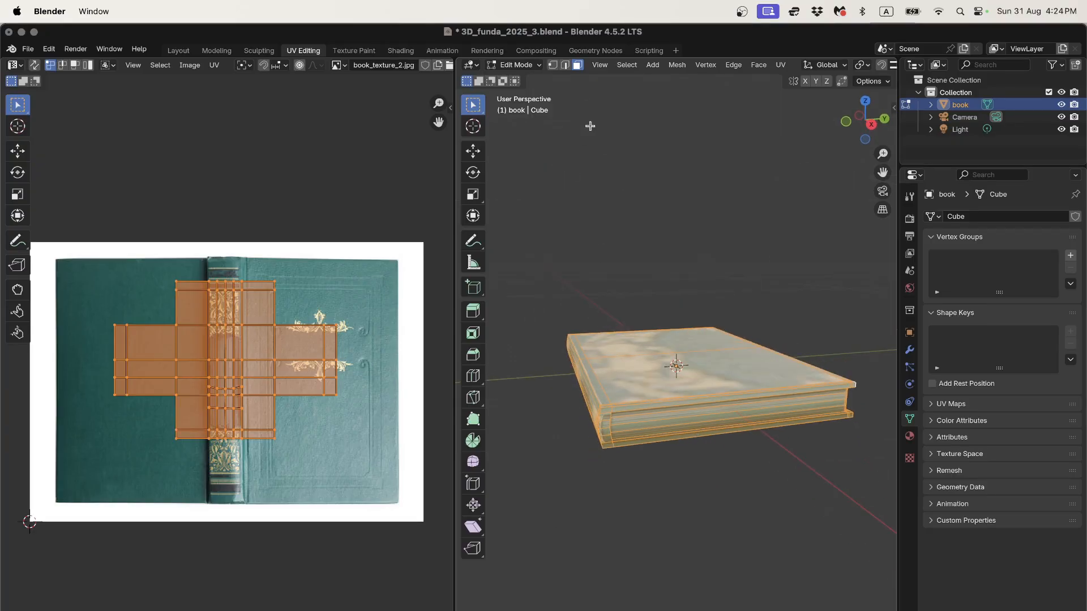
key("alt+a")
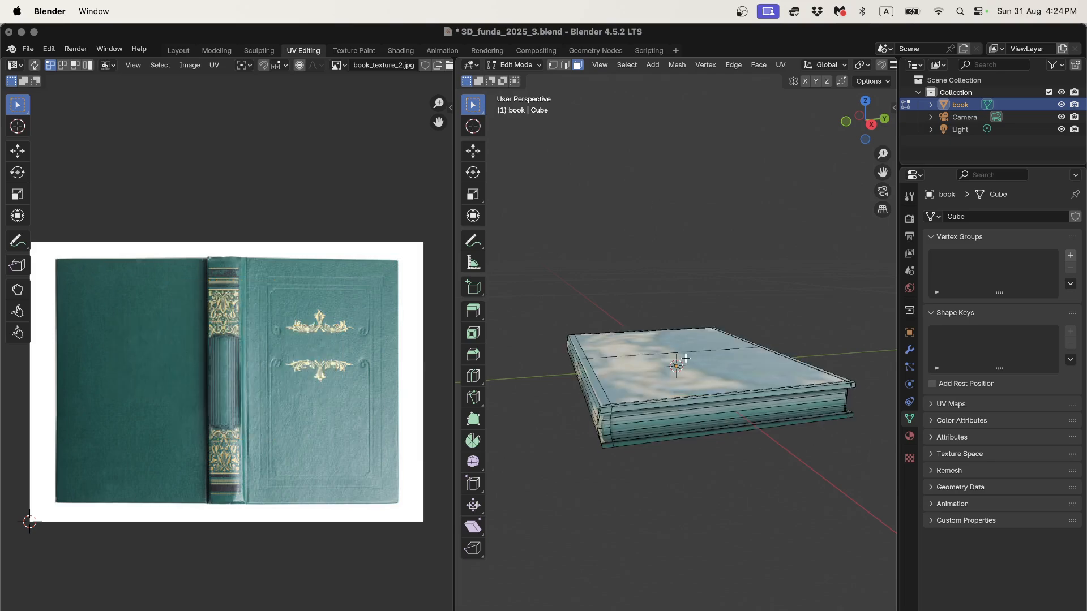
key("a")
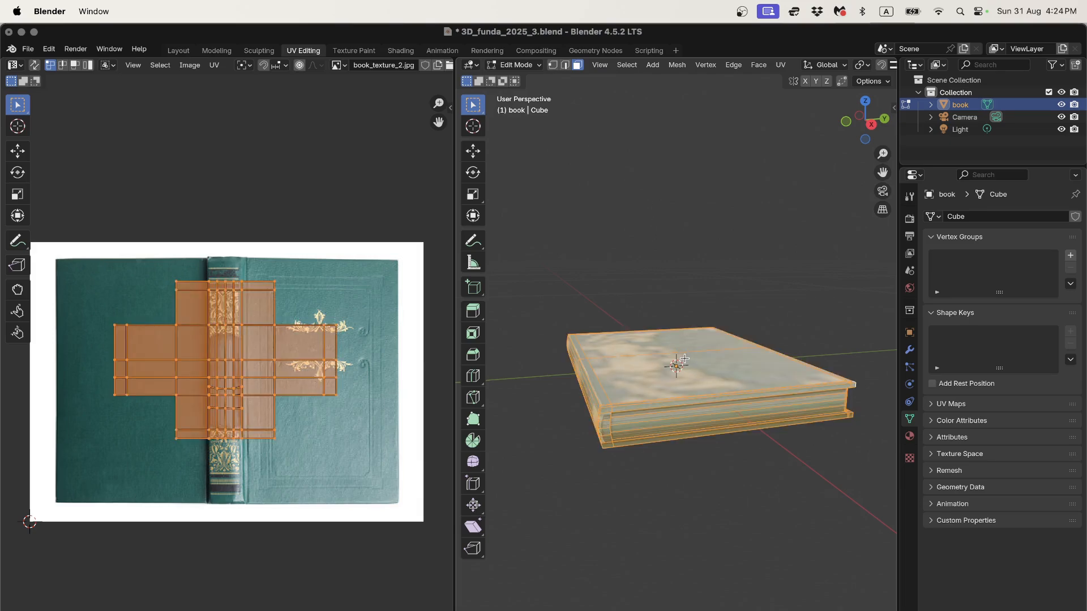
key("2")
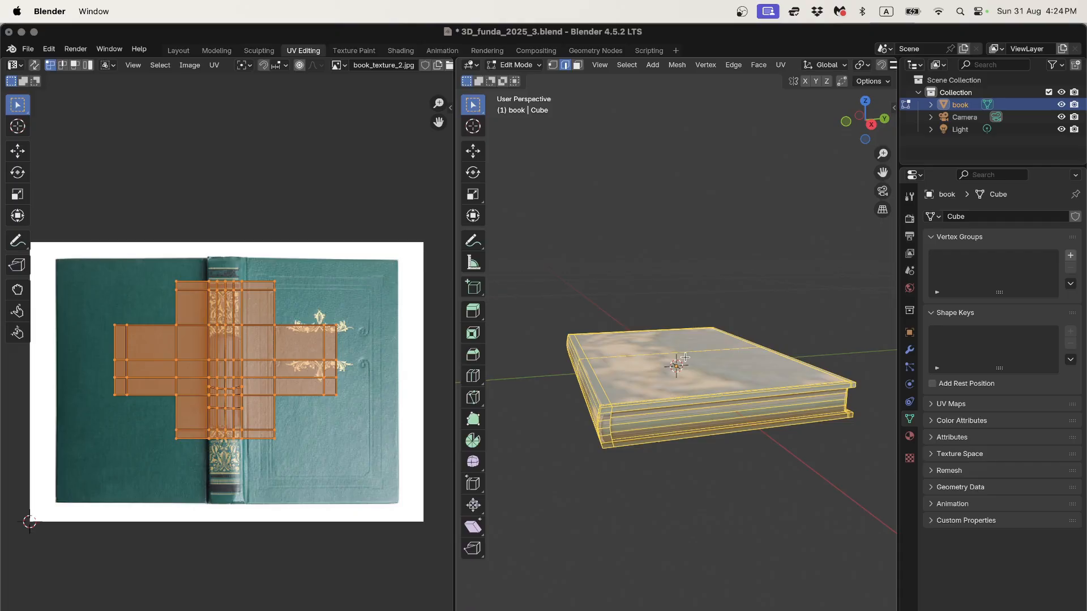
key("3")
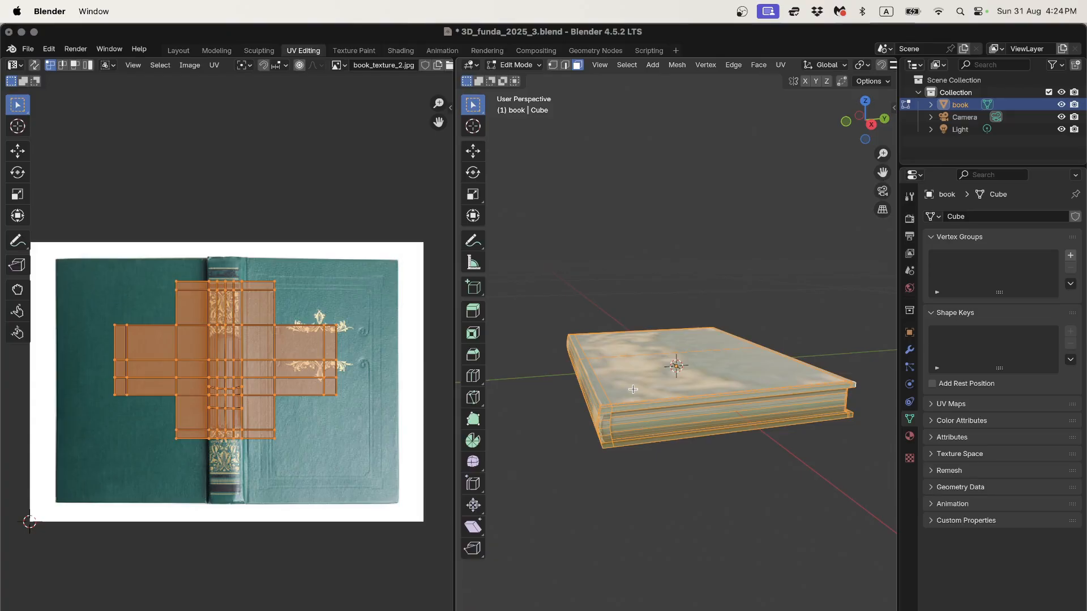
Unwrap the entire book mesh with Cube Projection and check how the cover image falls on the model
key("u")
key("u")
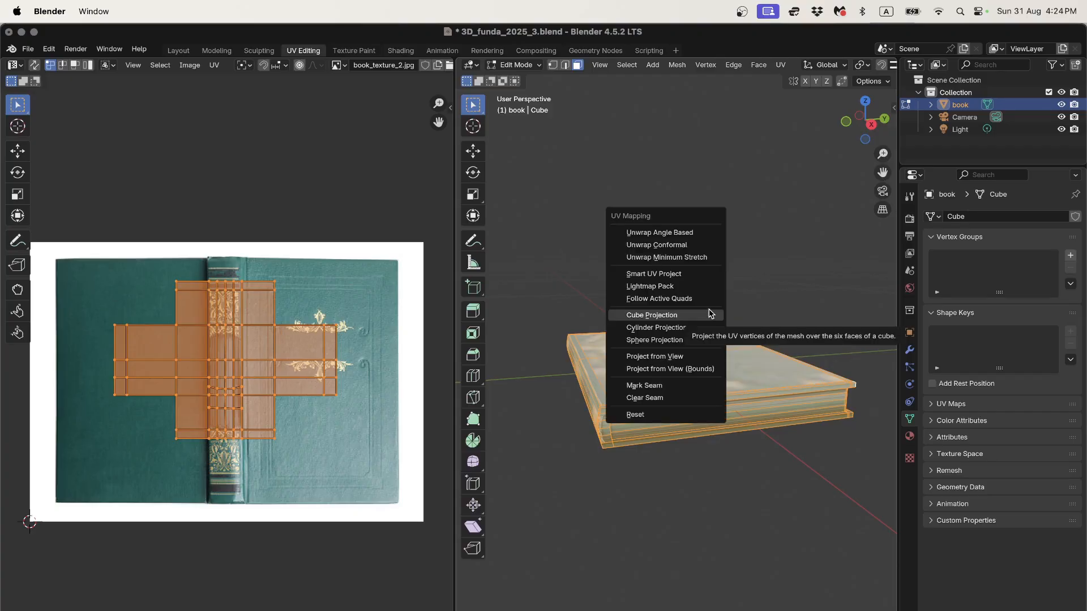
left_click(672, 321)
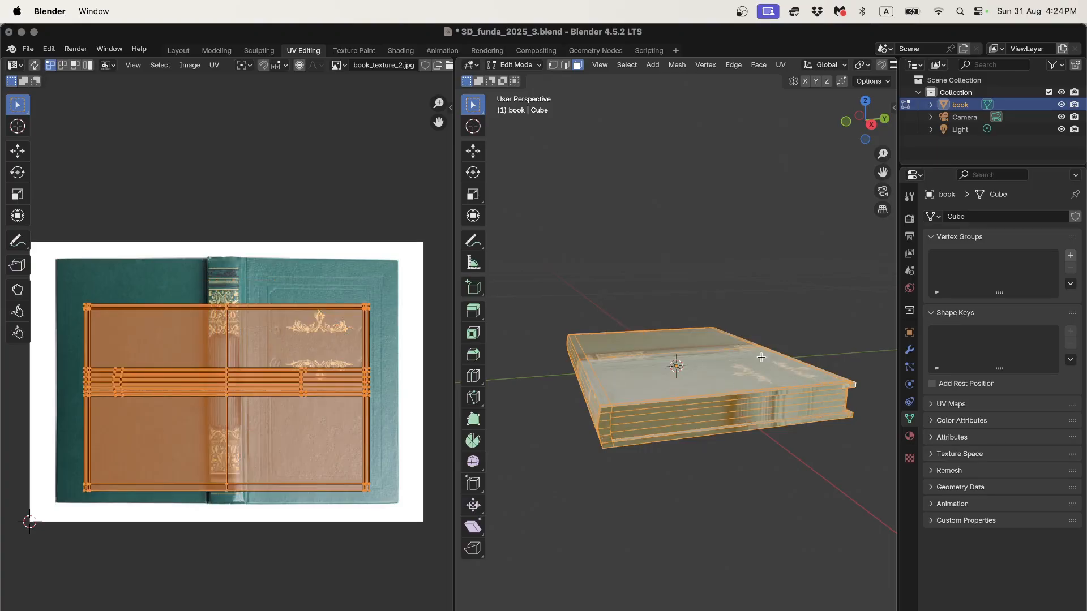
middle_click_drag(789, 394, 750, 388)
scroll(697, 403, "up", 3)
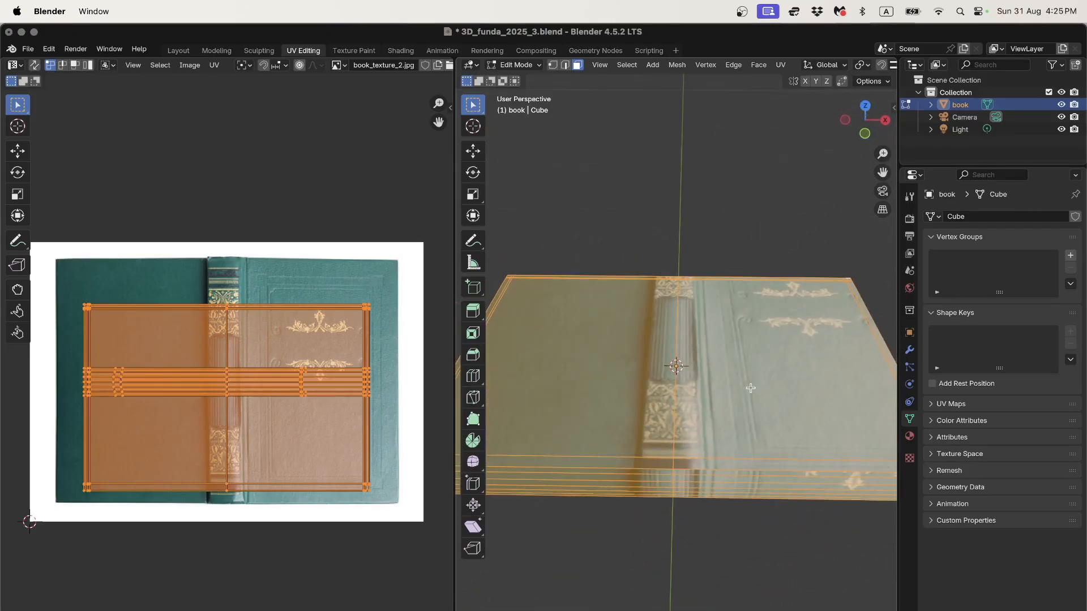
middle_click_drag(707, 465, 695, 466)
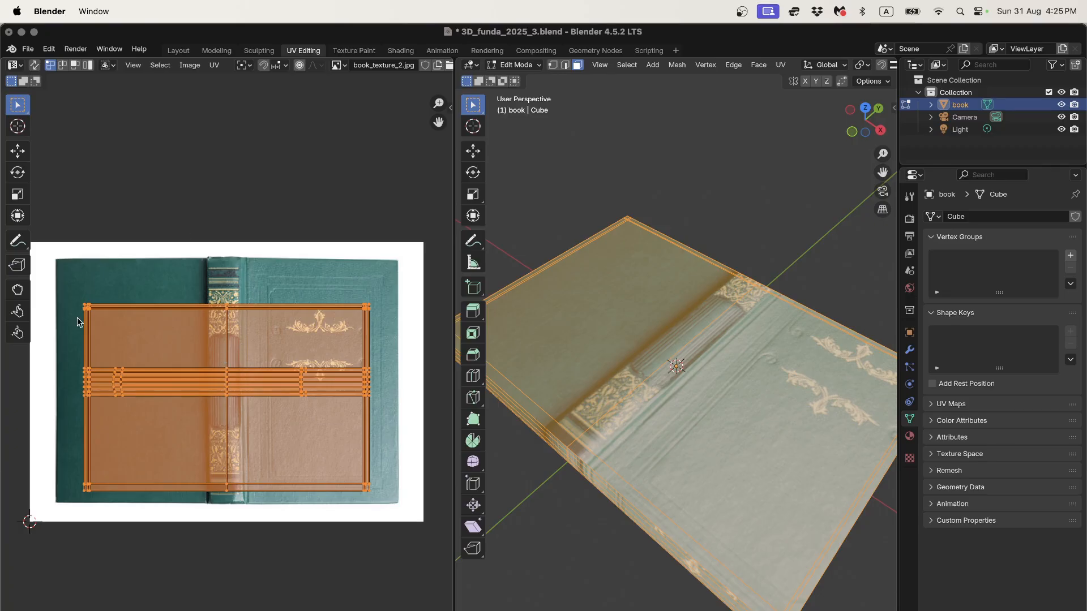
Select the entire UV layout, rotate it 90 degrees, and check the texture orientation on the book
left_click_drag(48, 259, 383, 502)
key("r")
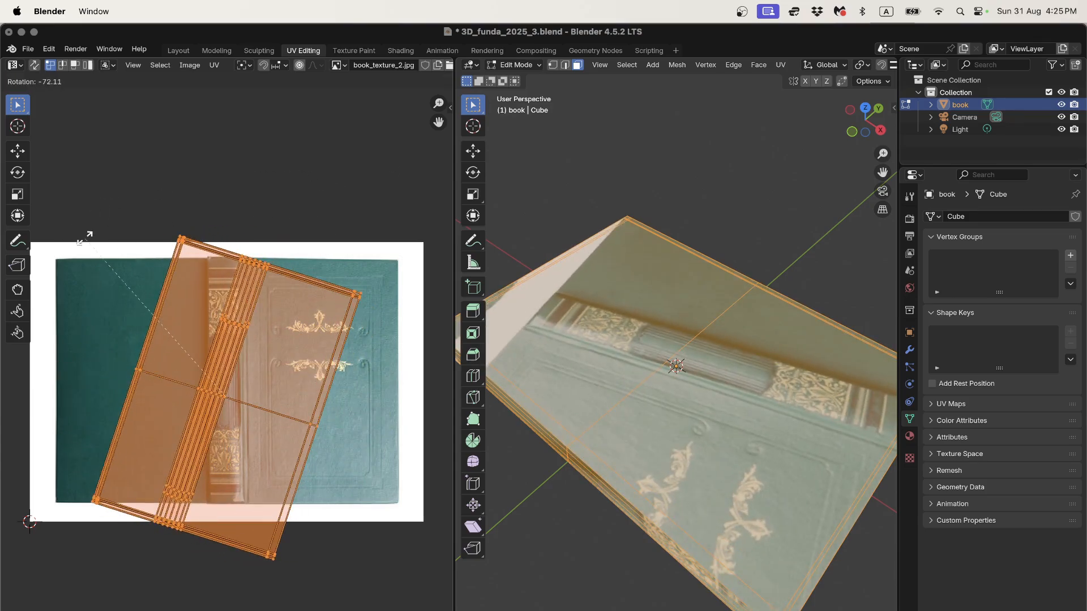
type("90")
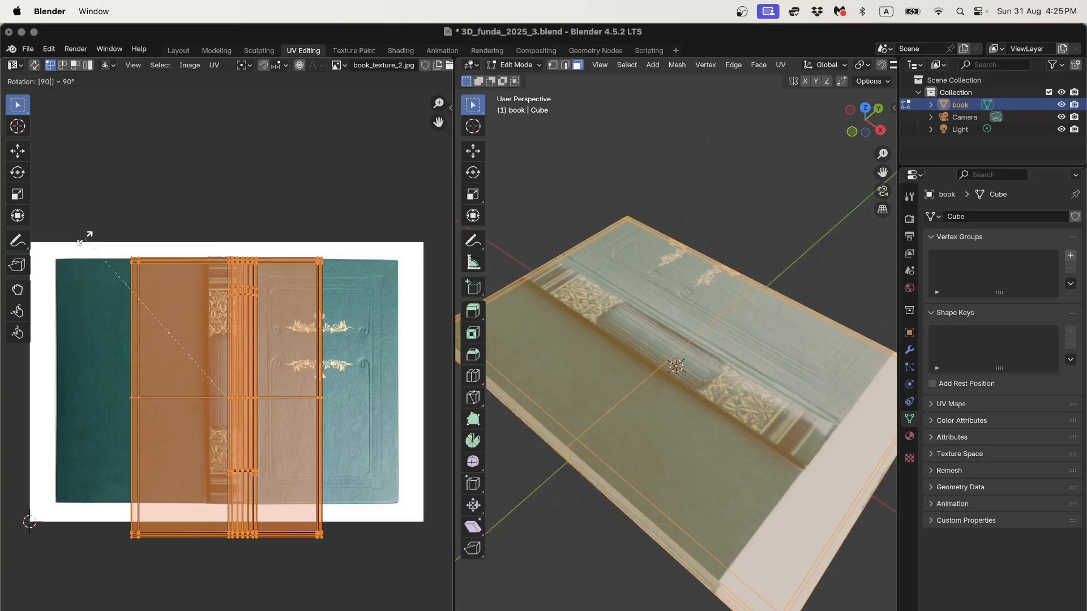
key("Return")
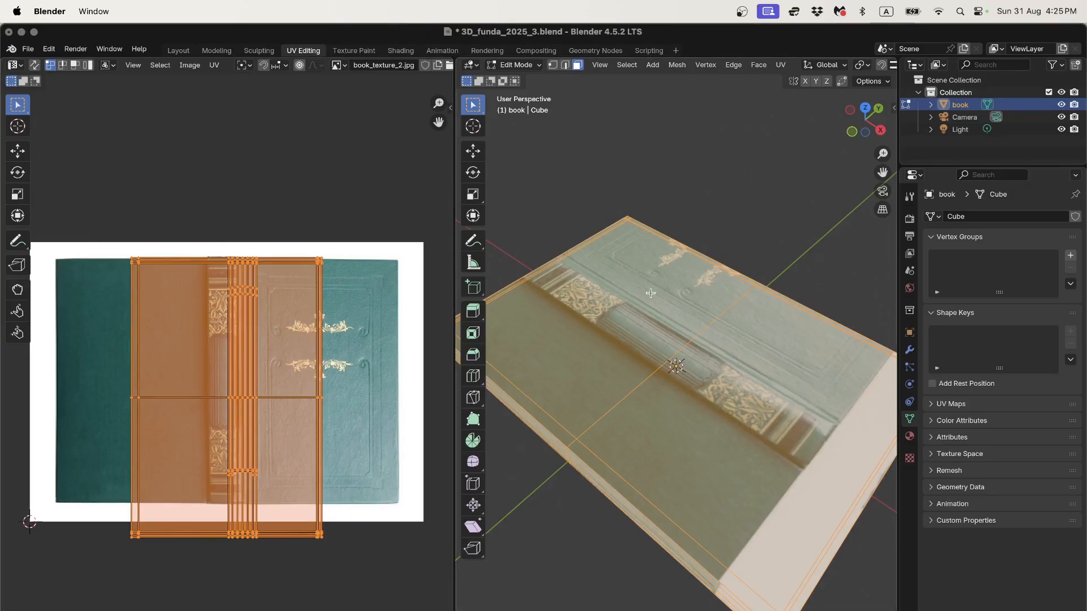
scroll(707, 339, "down", 5)
middle_click_drag(706, 339, 572, 362)
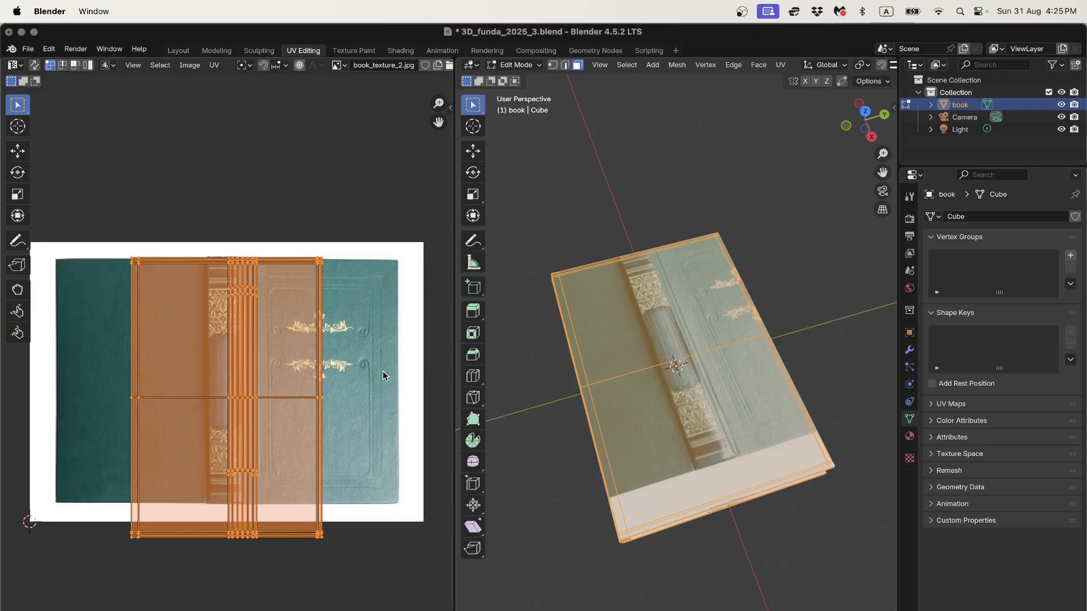
scroll(376, 365, "up", 1)
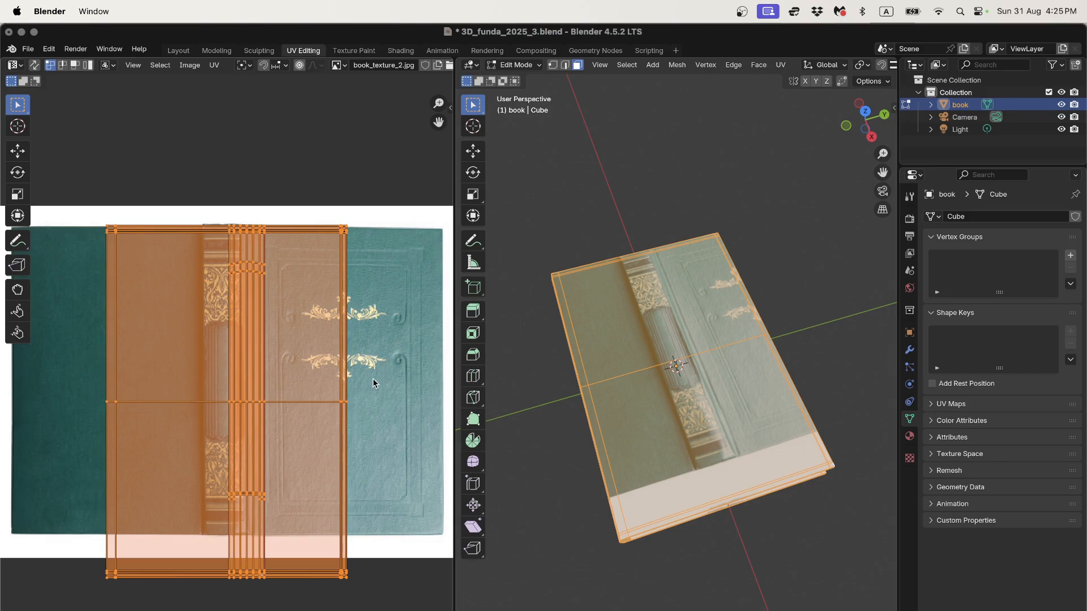
scroll(356, 386, "down", 1)
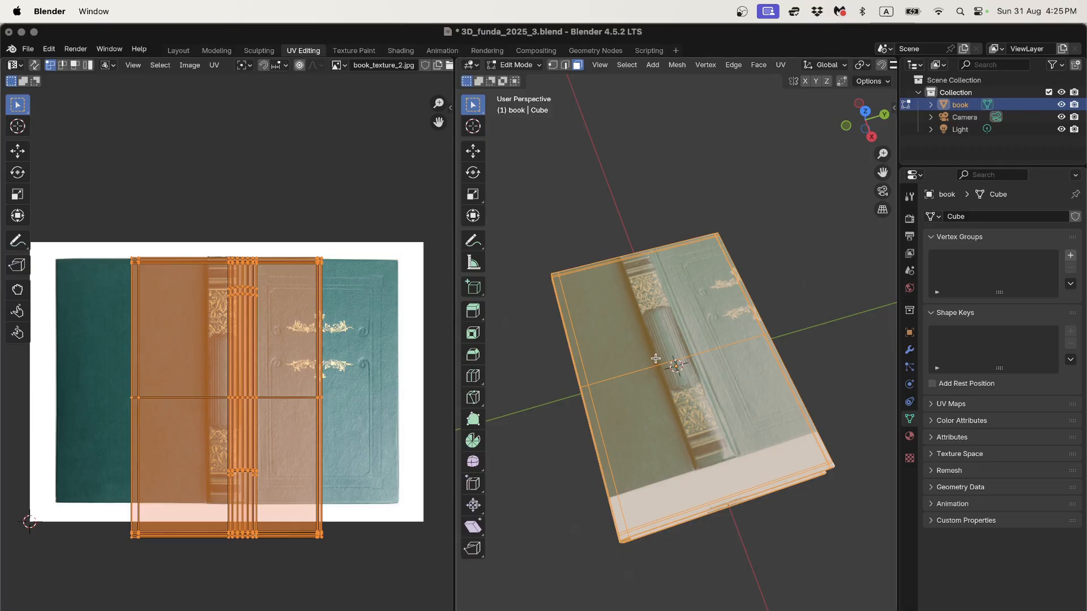
Shrink the whole UV layout along Y only, to about the height of the book cover artwork
middle_click_drag(617, 413, 667, 374)
key("s")
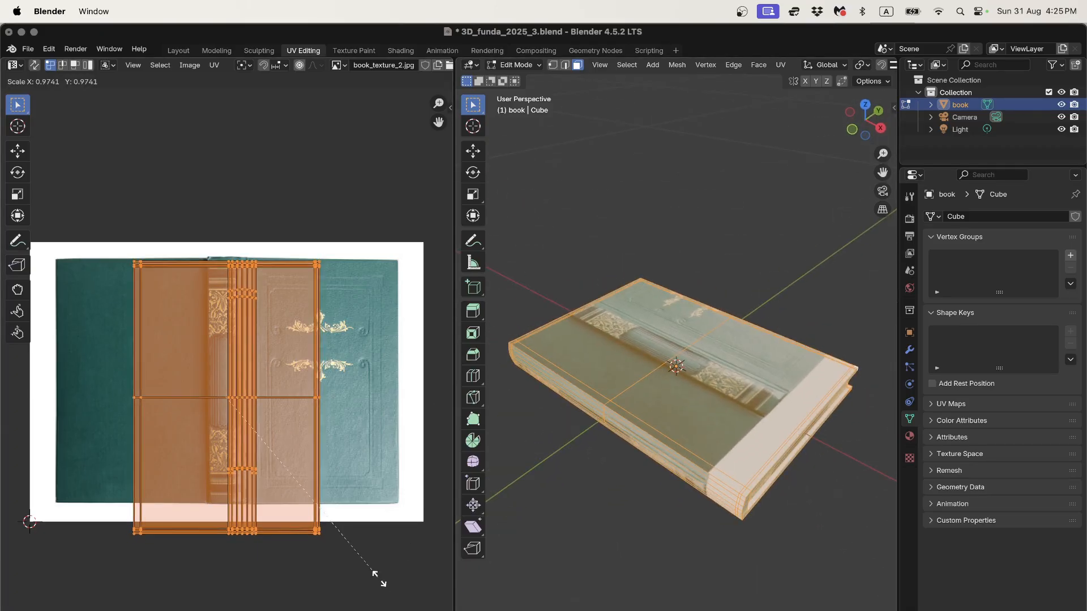
key("Escape")
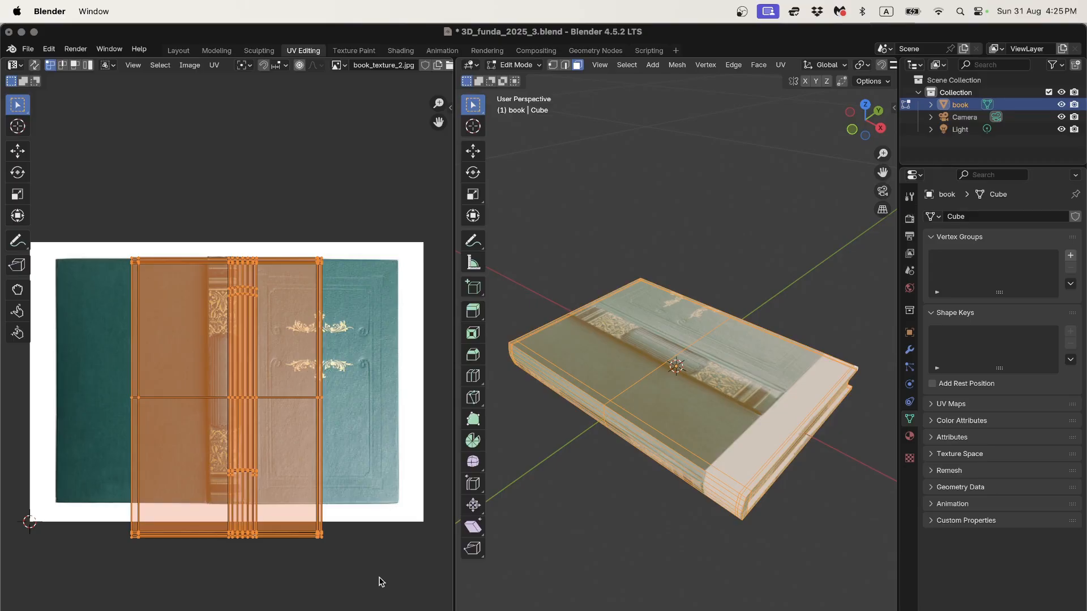
key("s")
key("y")
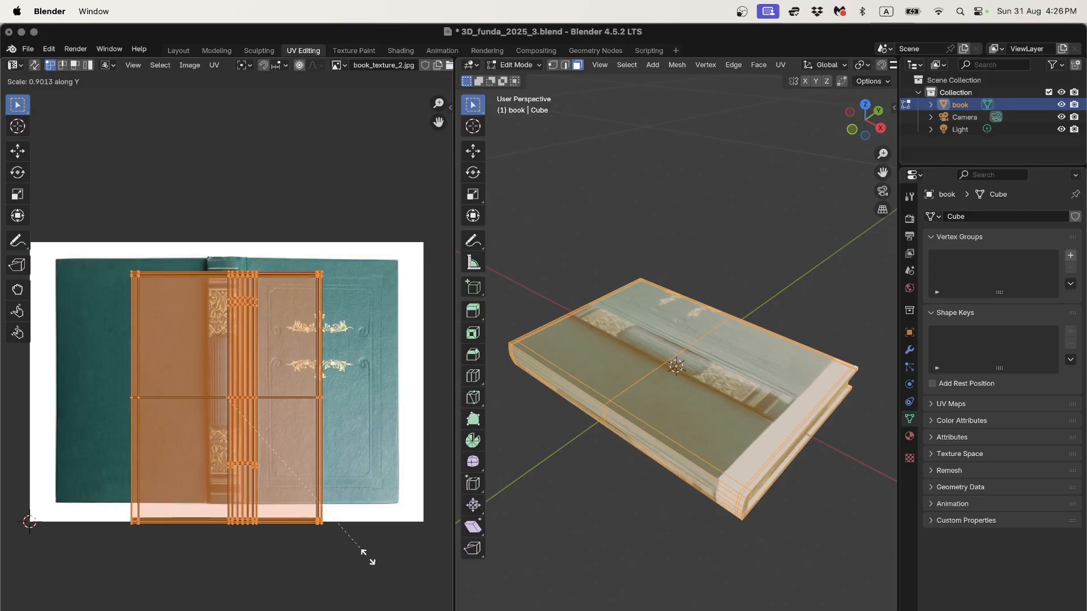
left_click(365, 548)
Move the UV layout so its narrow strips sit over the pictured spine, and fine-tune its Y scale to the cover's height
key("g")
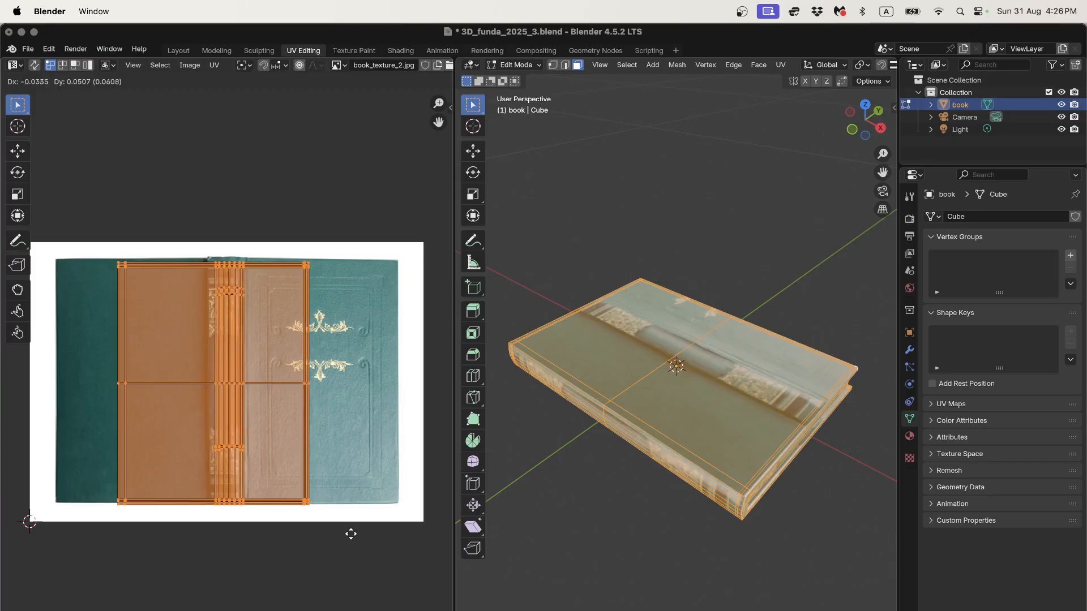
left_click(347, 532)
key("s")
key("y")
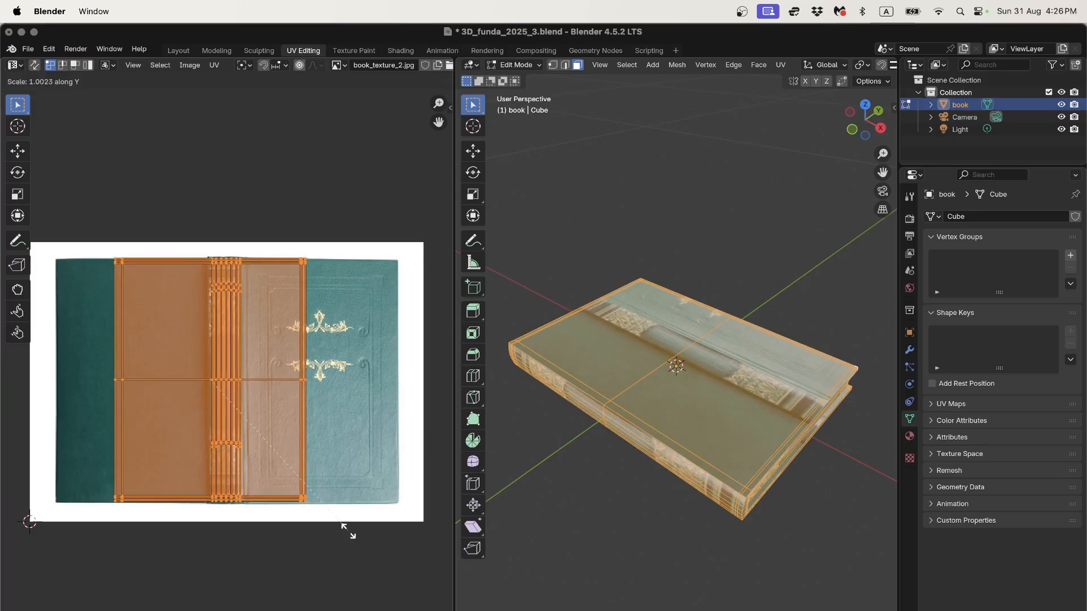
left_click(350, 535)
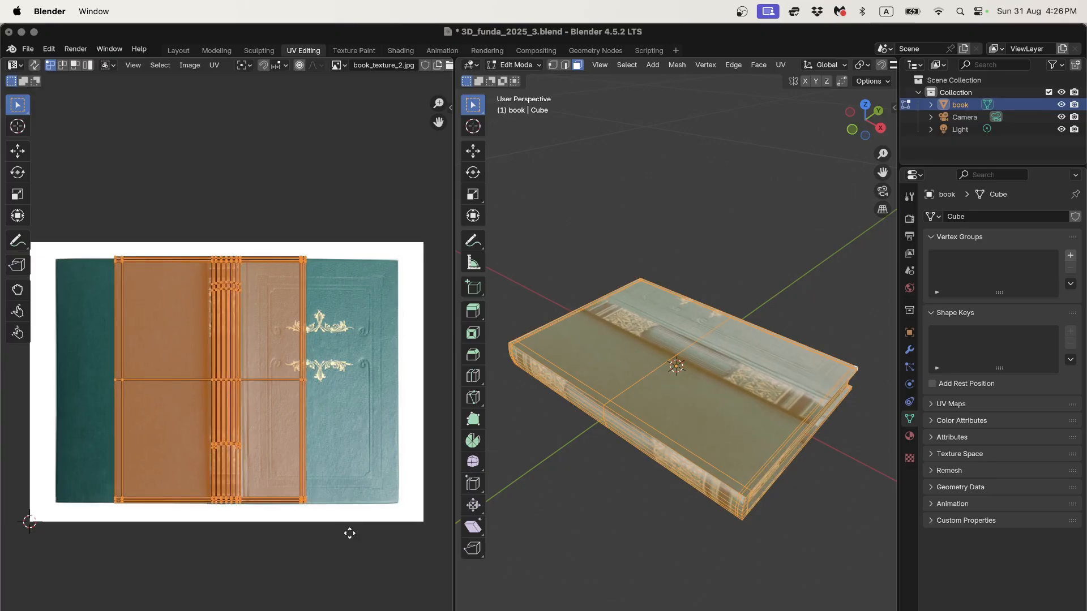
key("g")
left_click(353, 535)
middle_click_drag(716, 423, 643, 465)
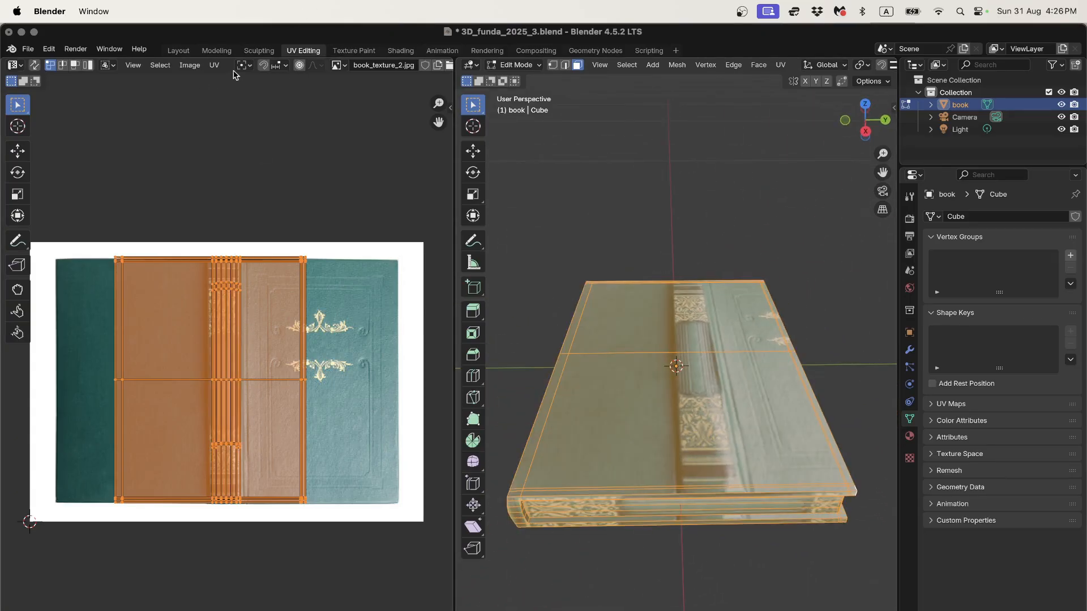
Set UV selection to island mode and move the first short strip island from the pictured spine to empty space above the image
left_click(64, 65)
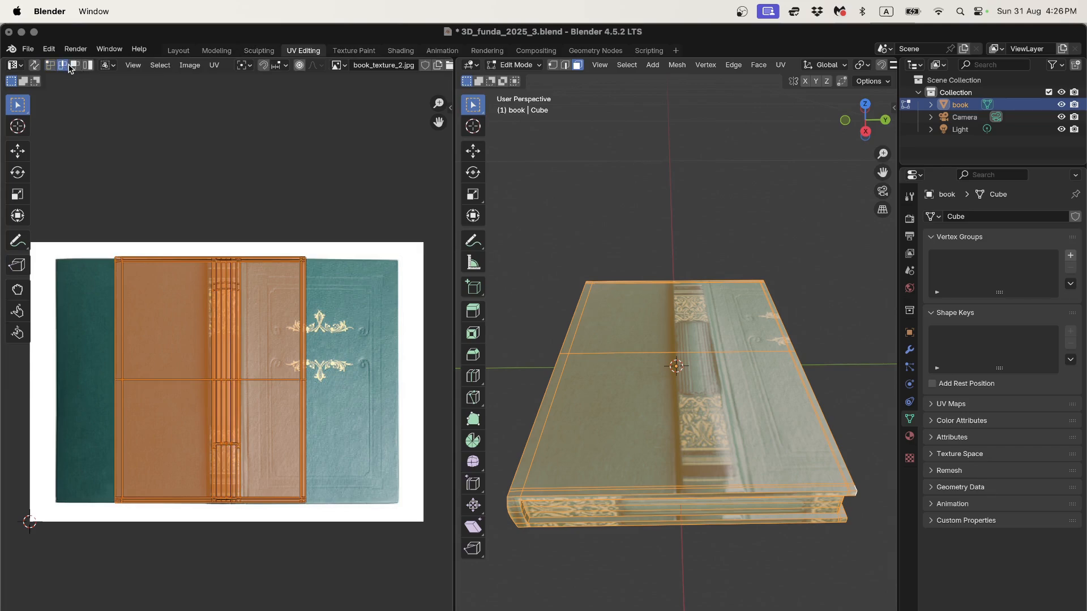
left_click(87, 65)
left_click(284, 369)
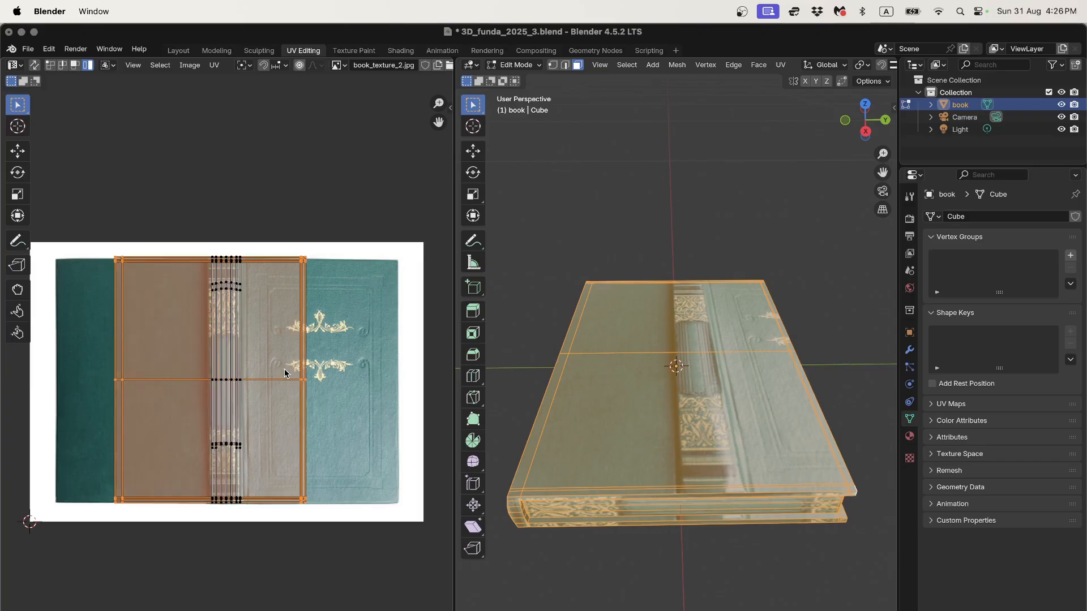
left_click(228, 325)
scroll(231, 300, "down", 3)
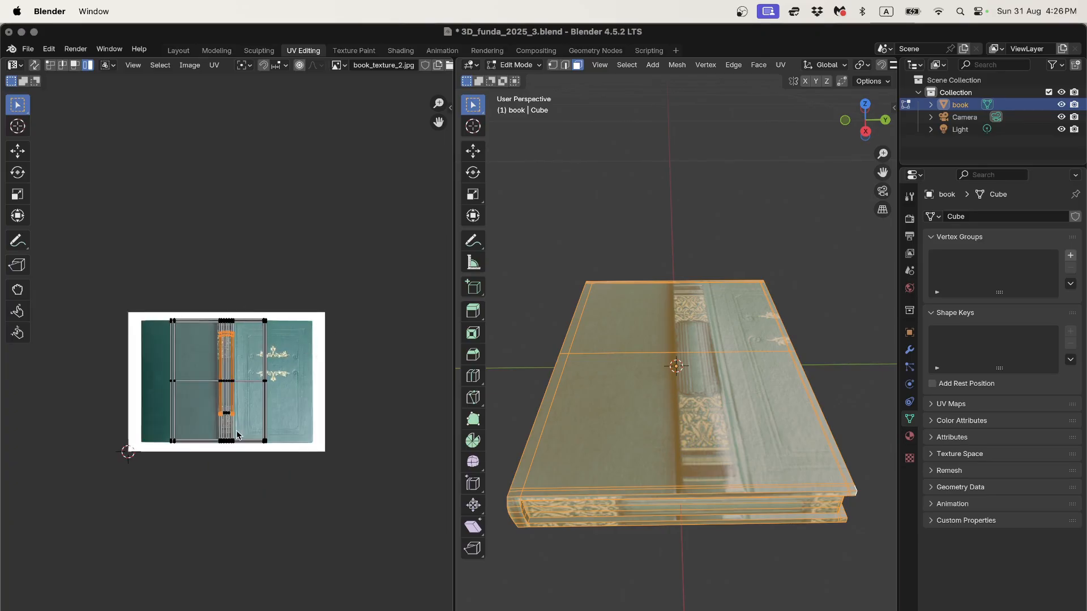
left_click_drag(229, 384, 154, 258)
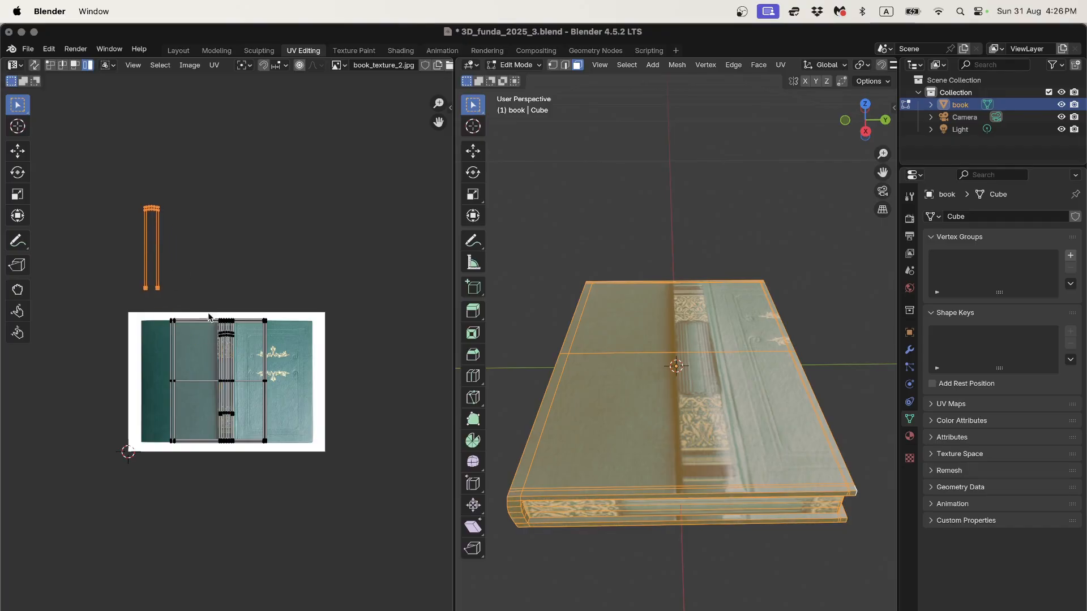
Move the two full-height strip islands off the pictured spine, placing them side by side above the image
left_click(232, 340)
left_click_drag(234, 349, 219, 210)
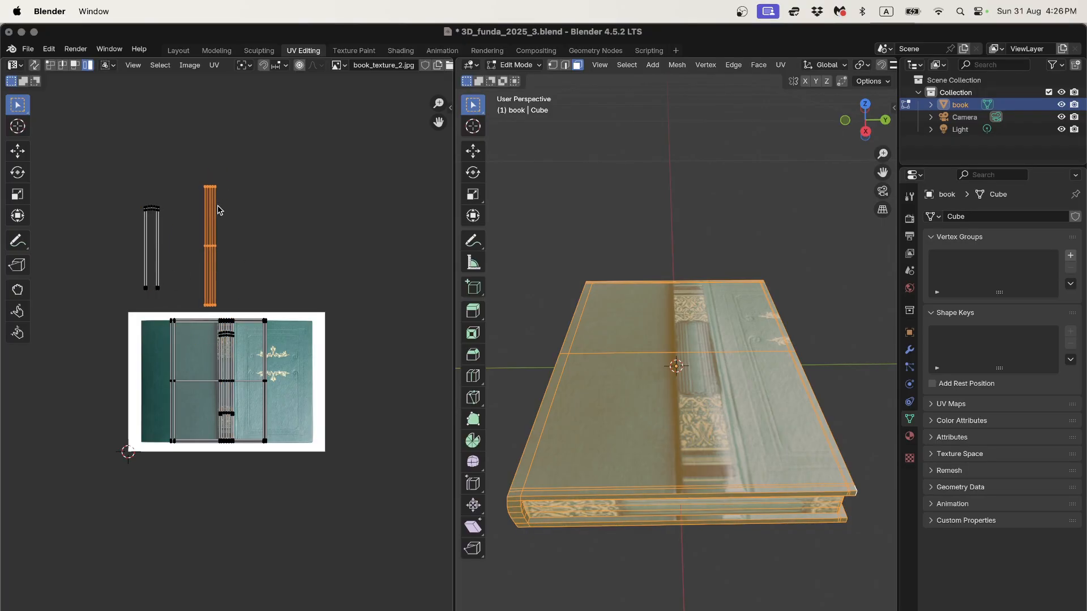
left_click_drag(233, 340, 262, 223)
left_click(264, 191)
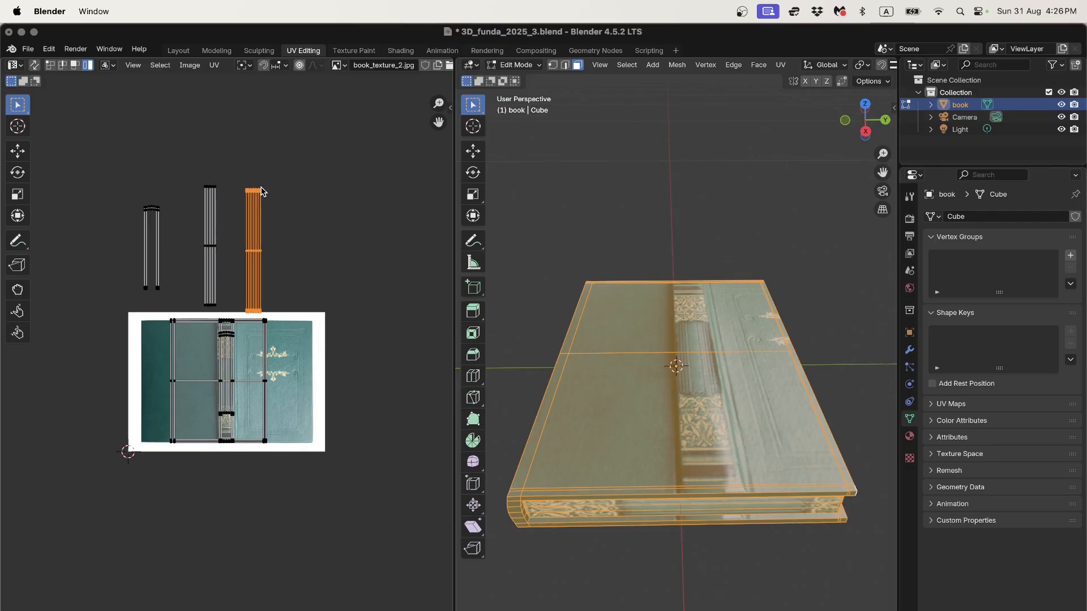
Move the next two short strip islands off the pictured spine and line them up beside the first short strip above the image
left_click(230, 335)
key("g")
left_click(119, 182)
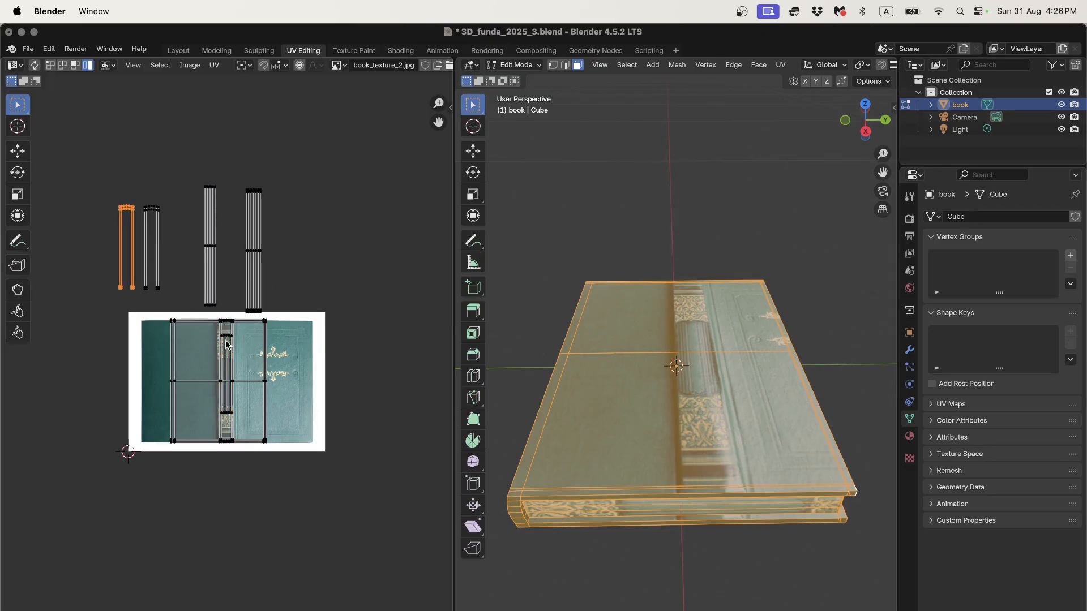
left_click(228, 345)
key("g")
left_click(102, 210)
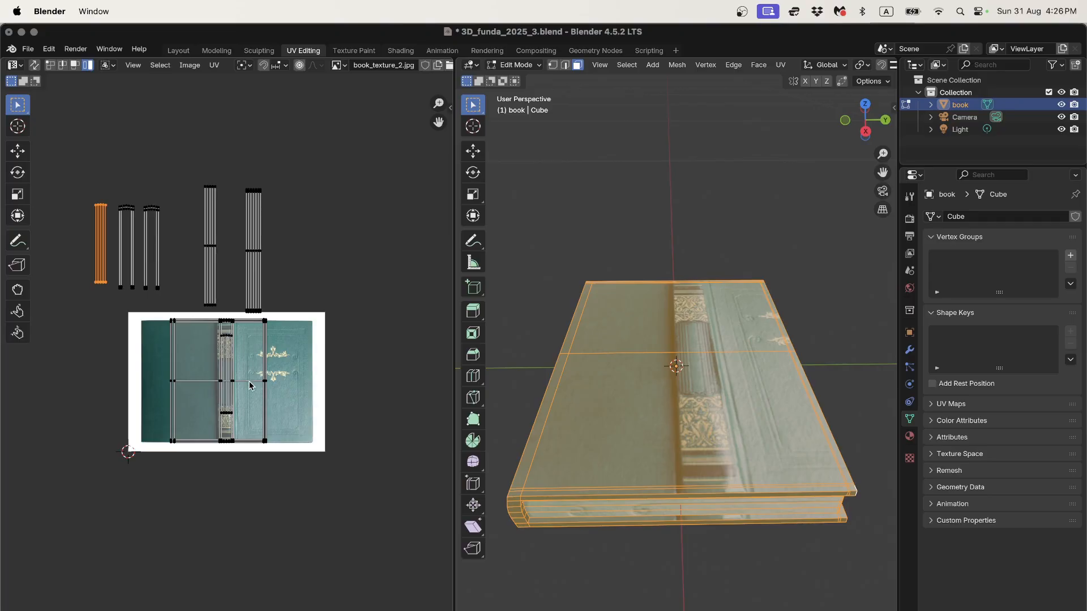
Move the narrow page-edge UV island off the texture's spine, placing it beside the strip islands above the image
left_click(225, 362)
key("g")
left_click(293, 208)
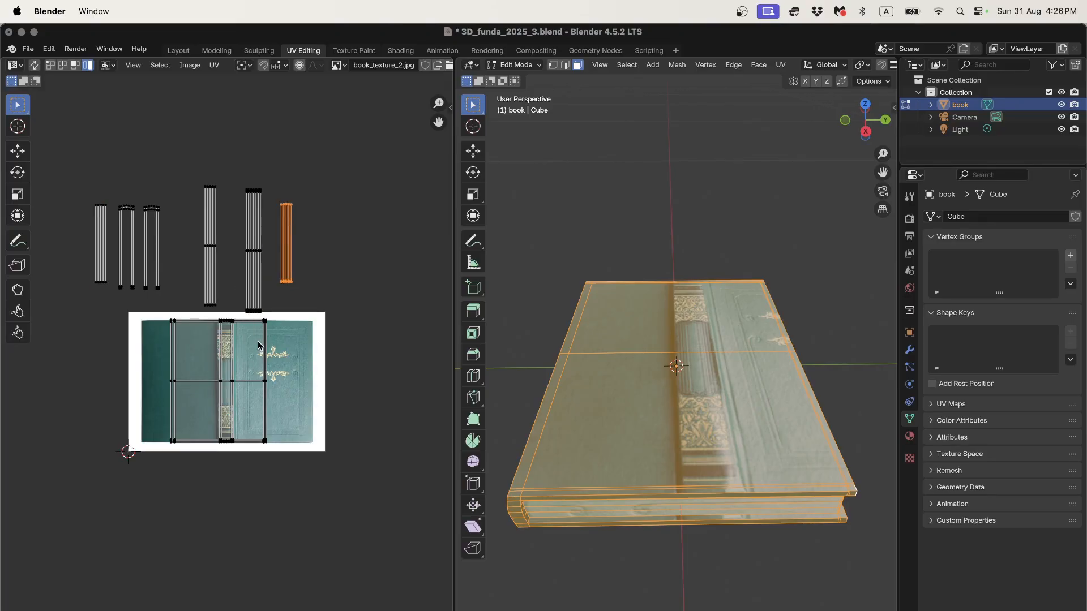
Move both large cover UV islands off the texture, one above it on the right and one directly beside it
left_click(266, 340)
key("g")
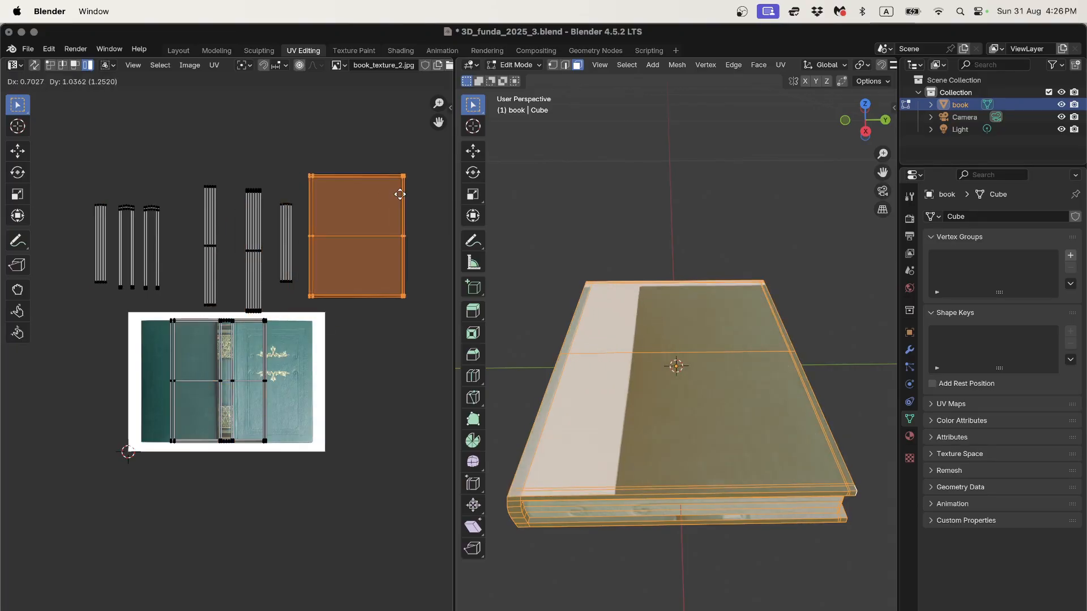
left_click(400, 201)
left_click(256, 322)
key("g")
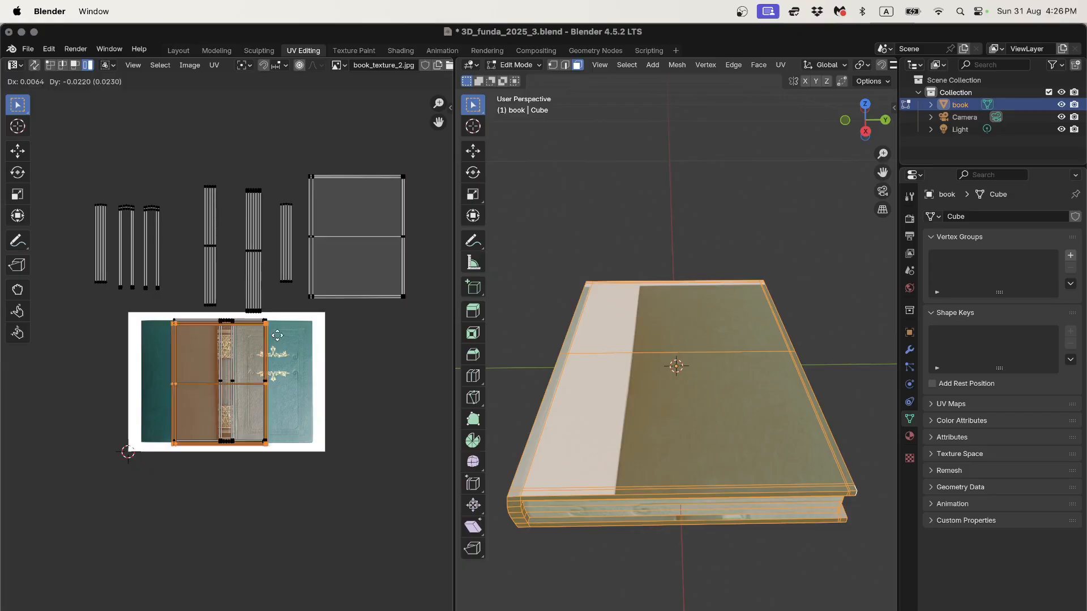
left_click(421, 323)
Move the two bracket-shaped cover-edge UV islands off the texture and place them side by side below it
left_click(265, 352)
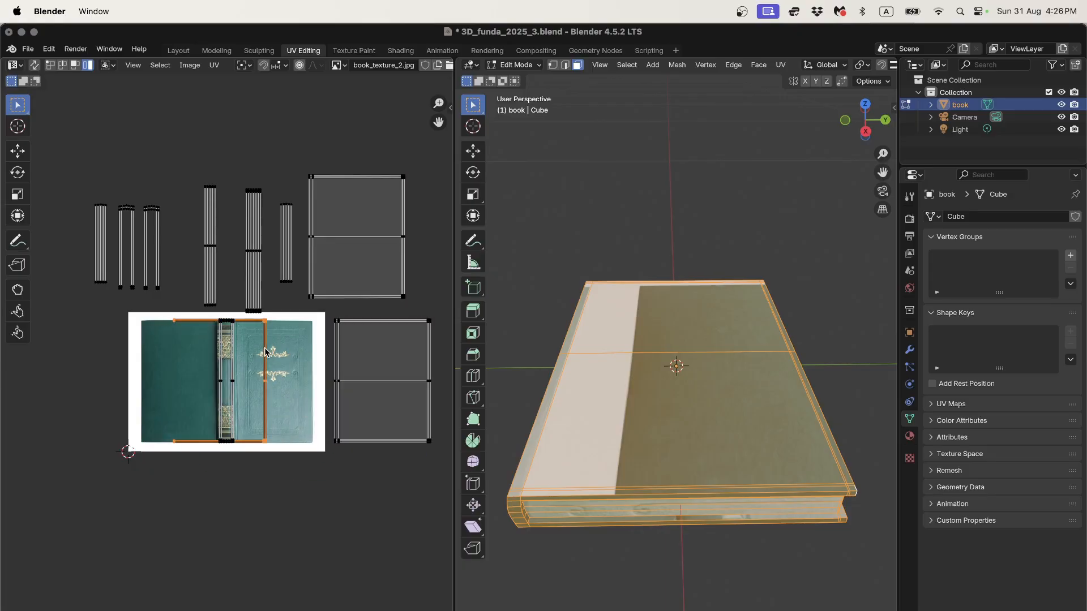
key("g")
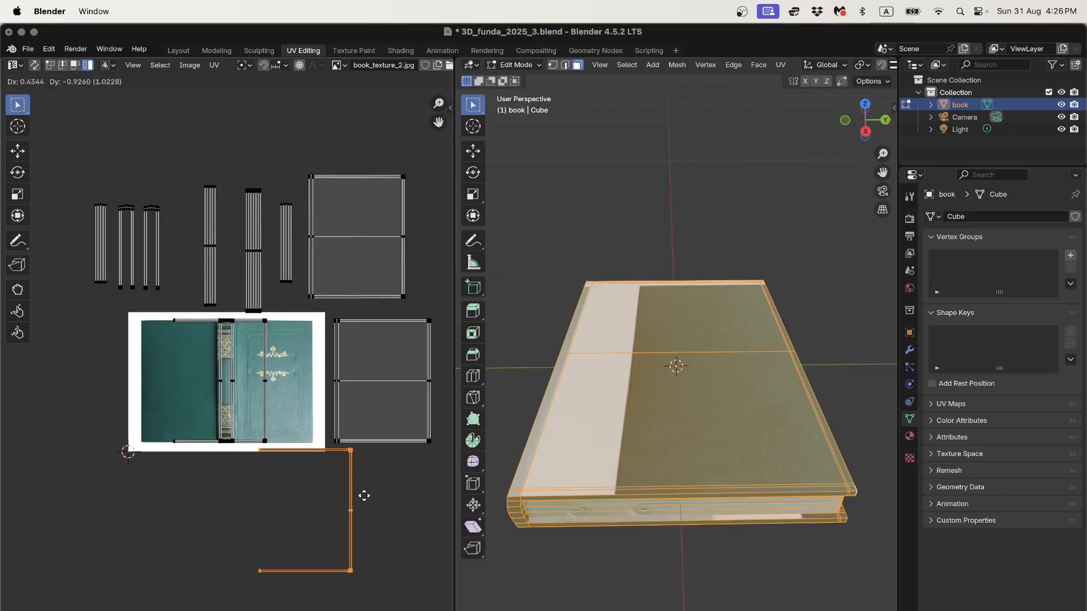
left_click(414, 502)
left_click(264, 354)
key("g")
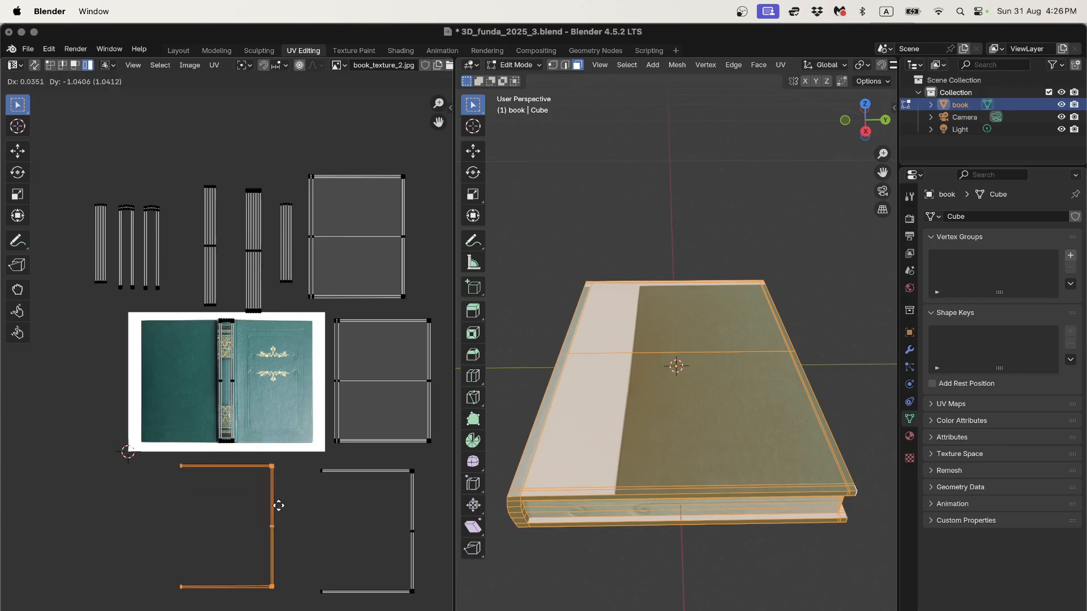
left_click(289, 510)
Move the two thin vertical UV strips from the spine area to the space below the texture's left corner
left_click(219, 363)
key("g")
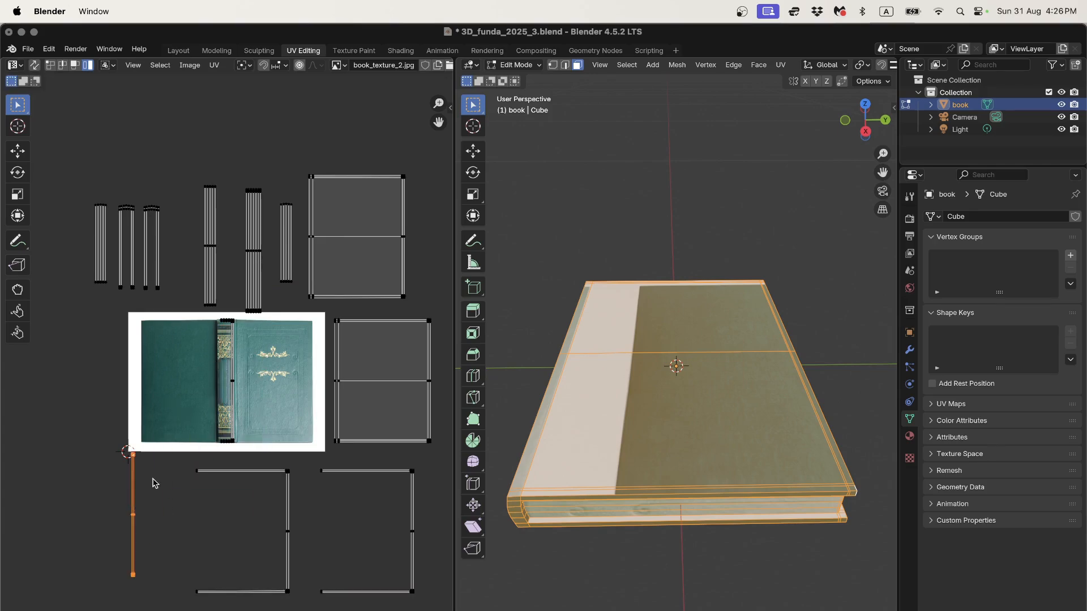
left_click(129, 496)
left_click(233, 384)
key("g")
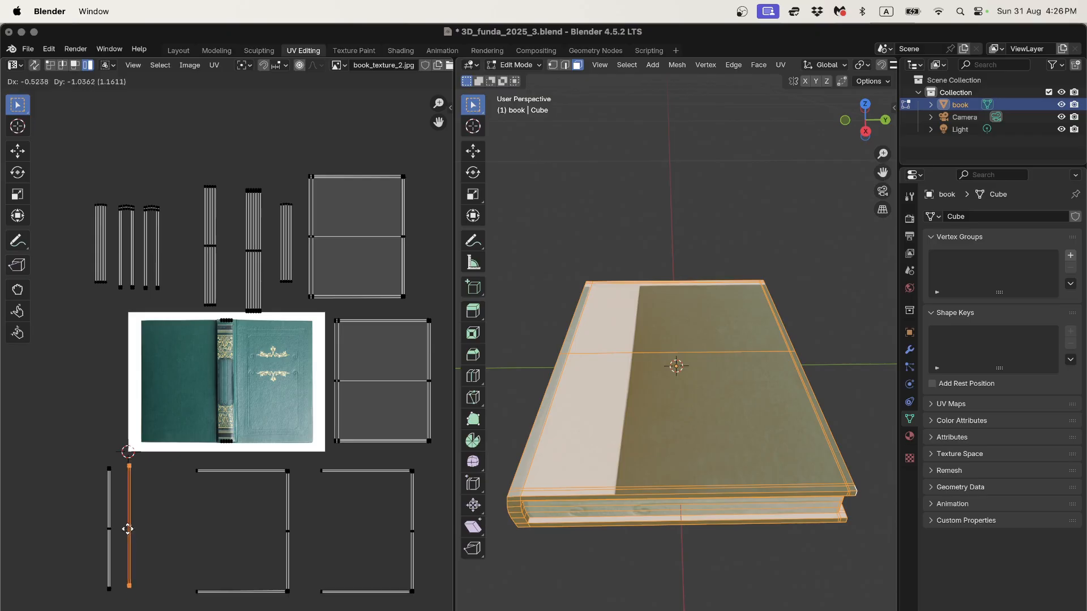
left_click(130, 532)
Move the two tiny UV islands from the upper and lower ends of the spine image to the empty area left of the texture
scroll(212, 337, "up", 6)
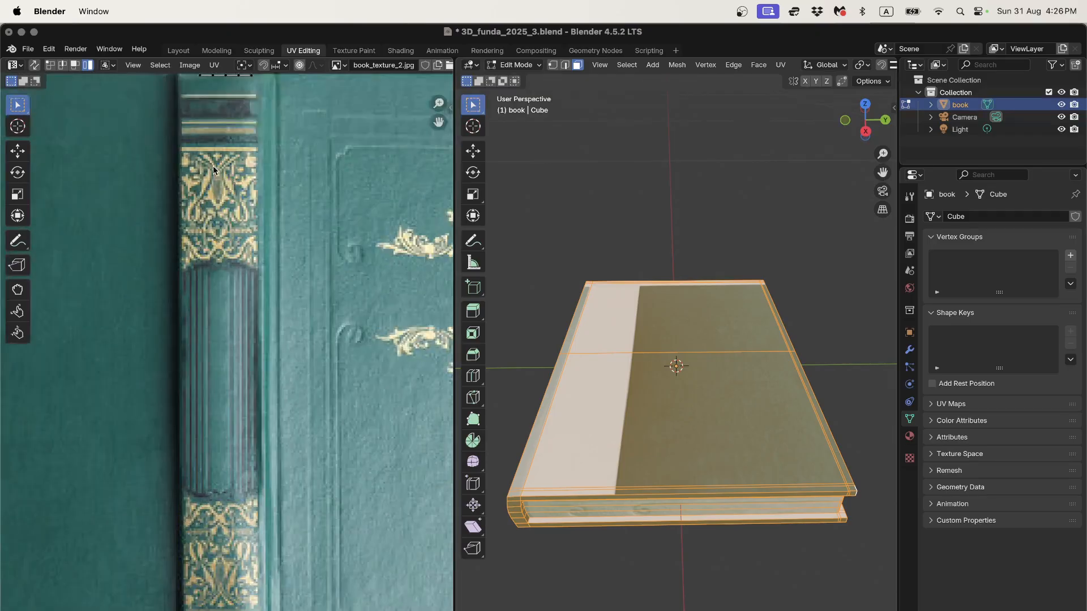
left_click(200, 168)
scroll(229, 382, "down", 4)
key("g")
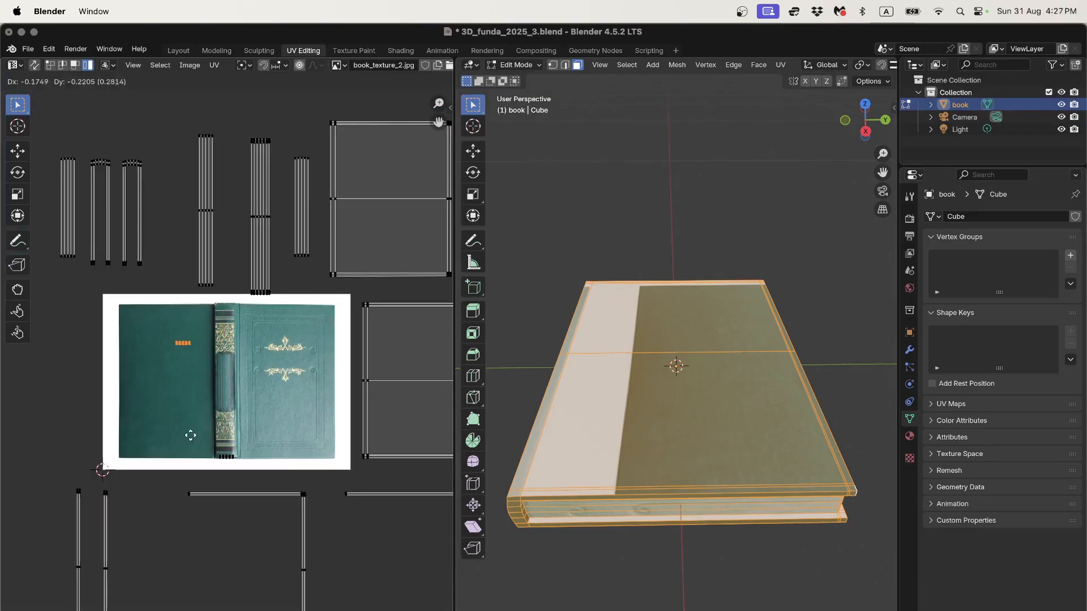
left_click(66, 488)
middle_click_drag(170, 426, 215, 360, "shift")
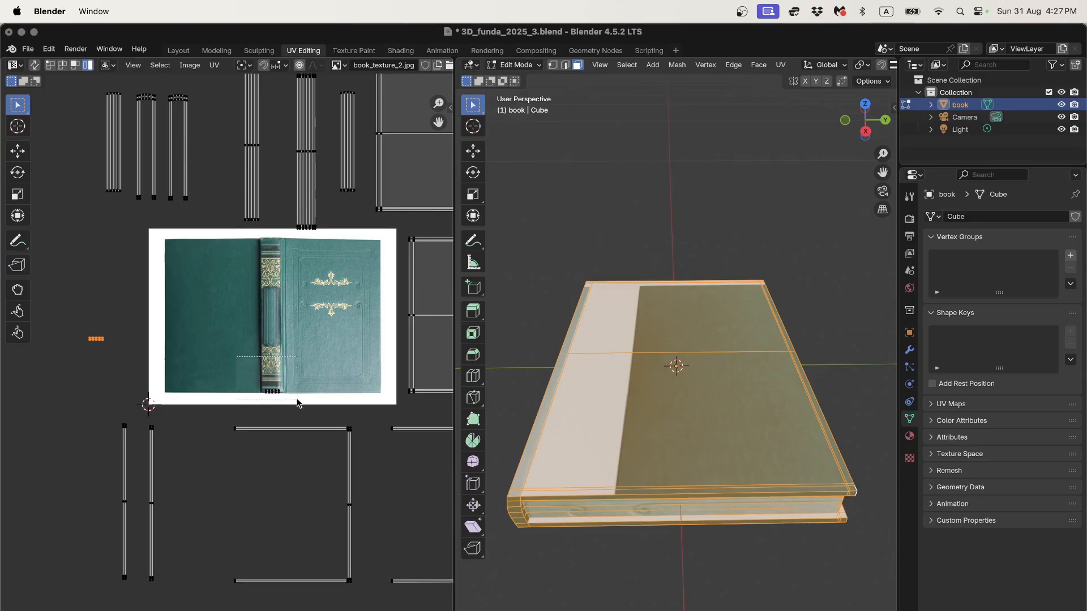
left_click(292, 400)
key("g")
left_click(105, 420)
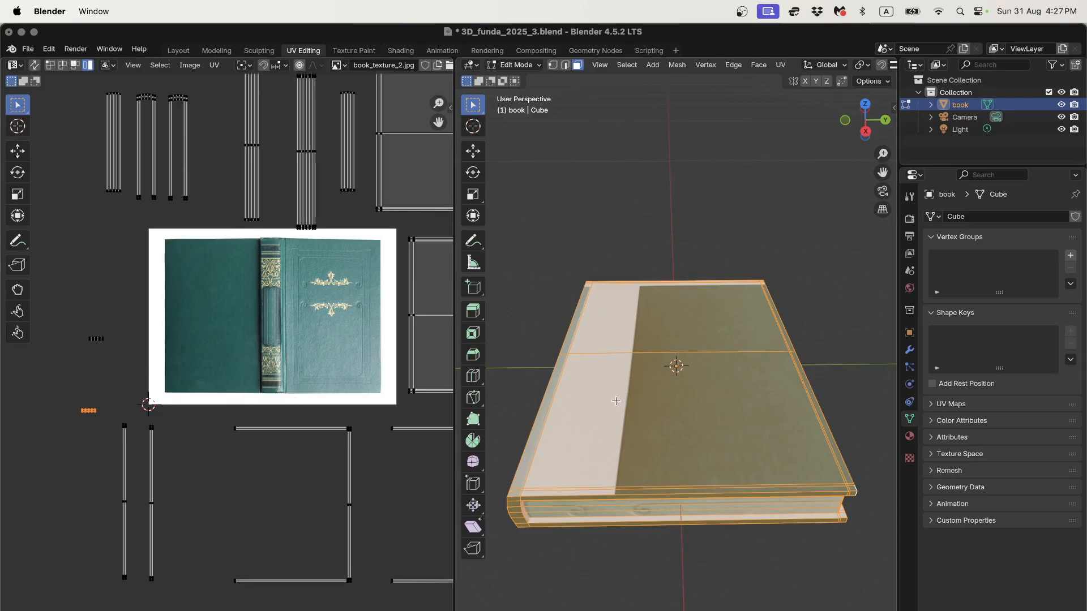
Move the book's spine UV island from above the texture onto the ornamented spine in the image
middle_click_drag(672, 368, 675, 366)
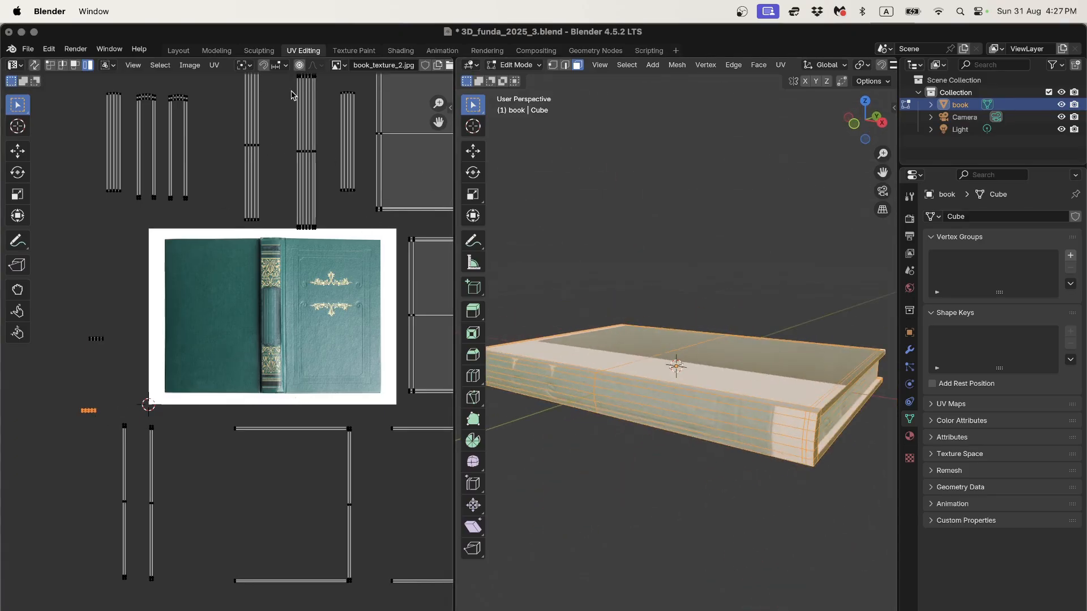
left_click(308, 134)
key("g")
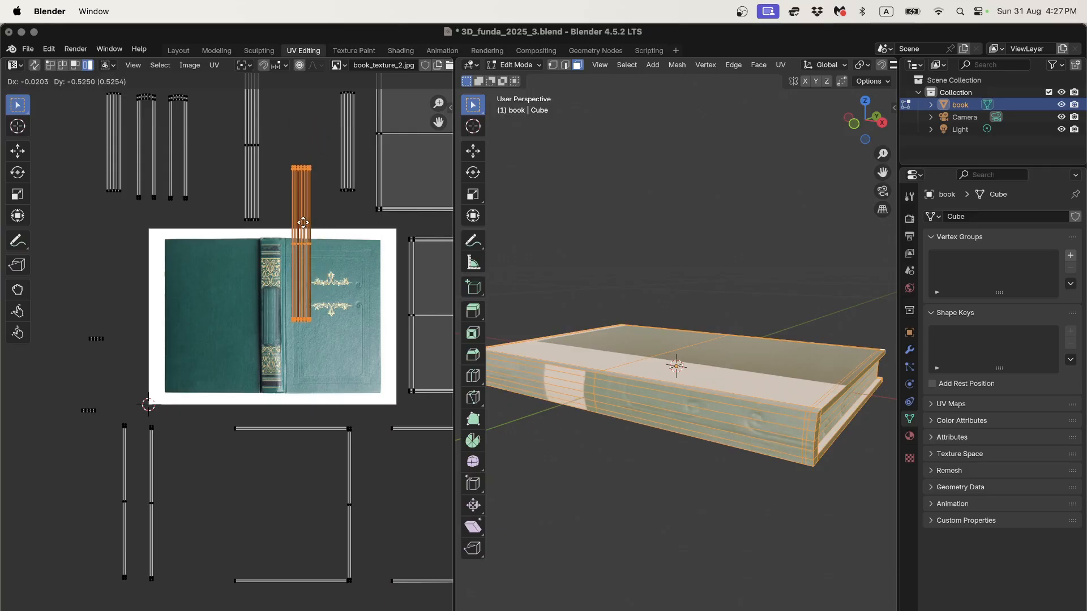
left_click(303, 222)
scroll(316, 281, "up", 3)
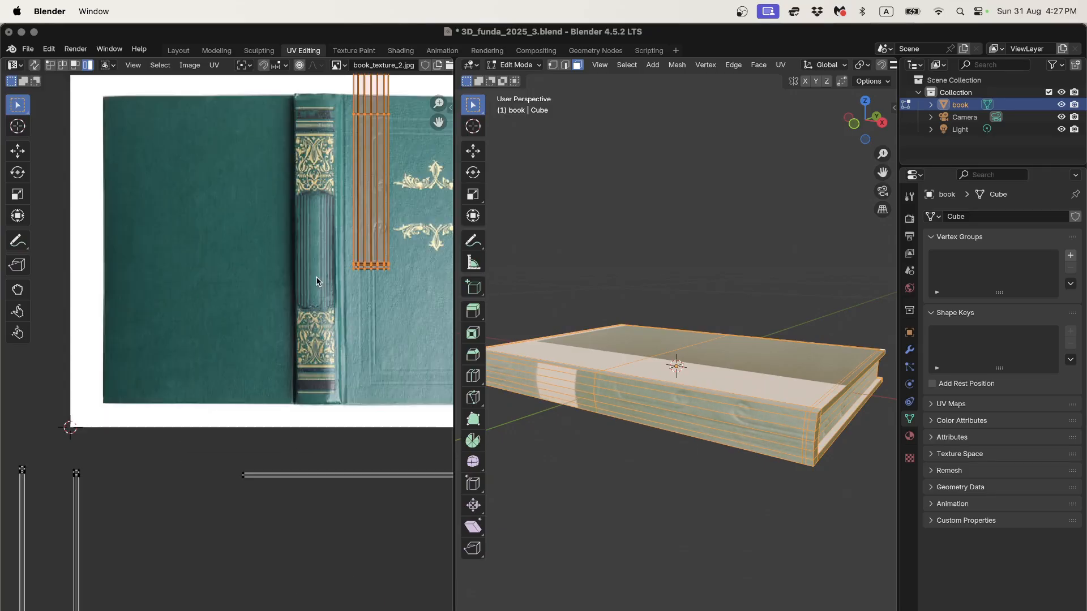
key("g")
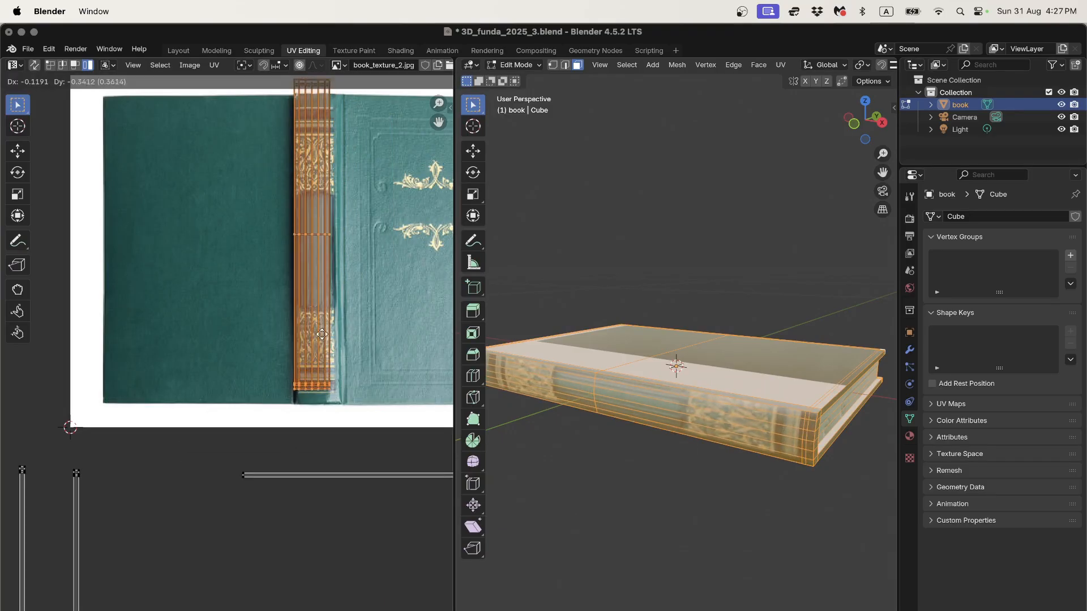
left_click(327, 346)
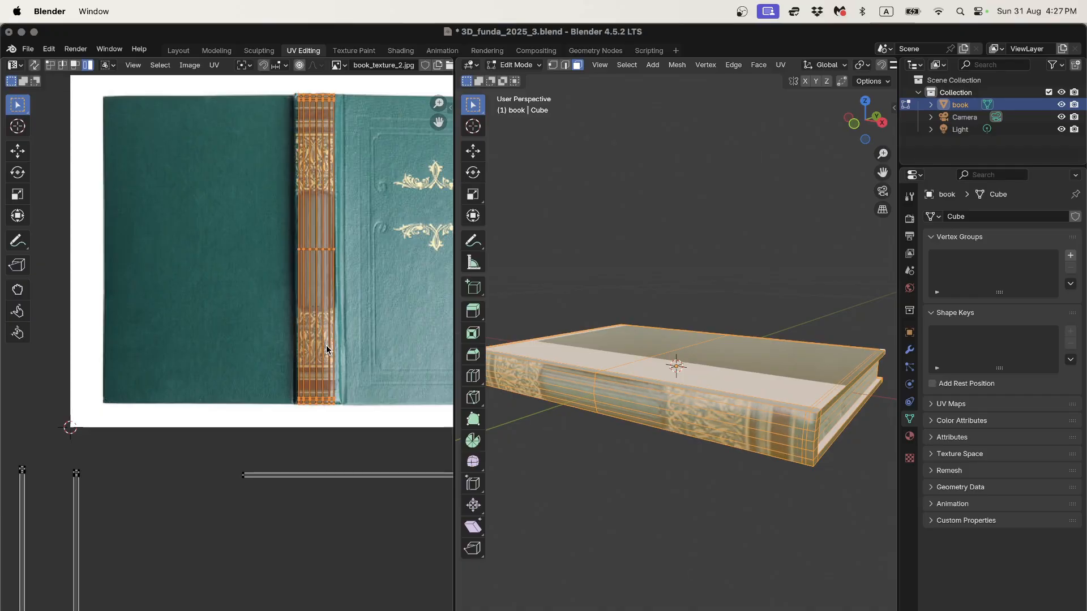
Scale the spine UV island along X by about 1.19 to match the width of the spine image
scroll(326, 345, "up", 3)
middle_click_drag(286, 346, 286, 395)
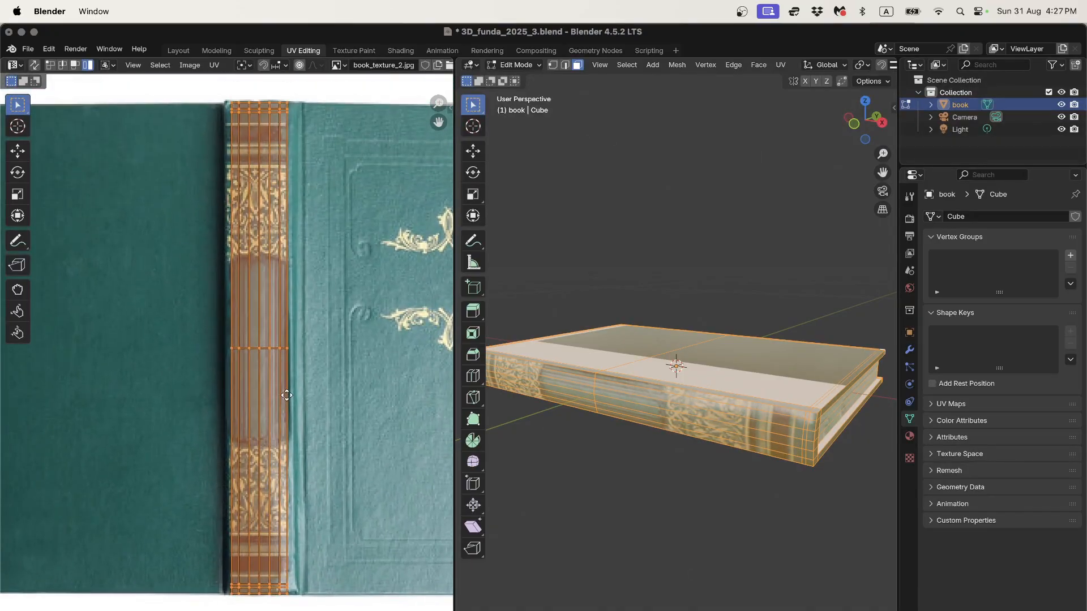
key("s")
key("x")
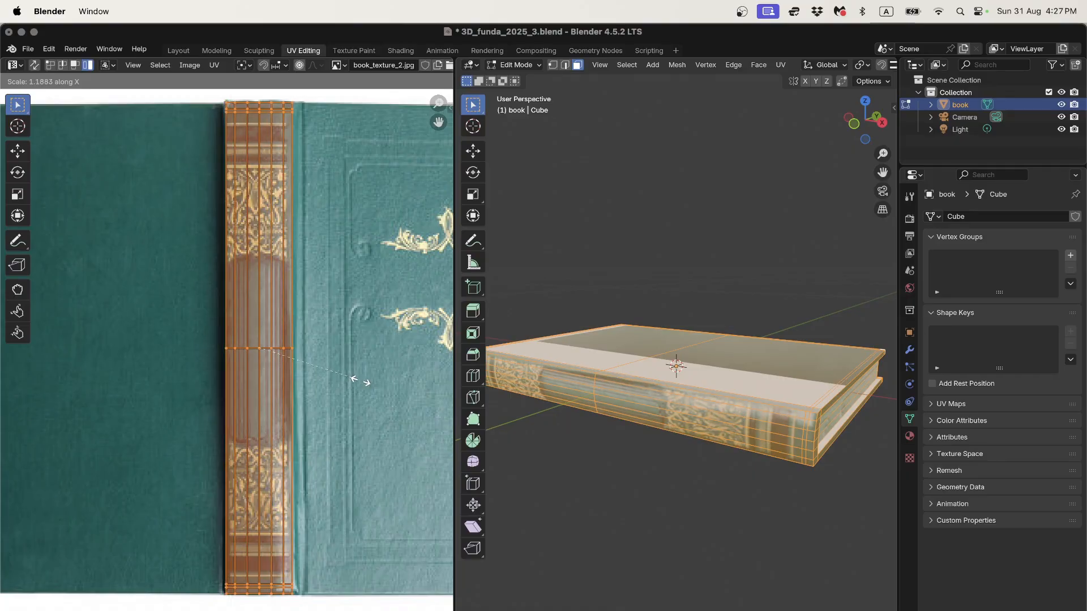
left_click(361, 380)
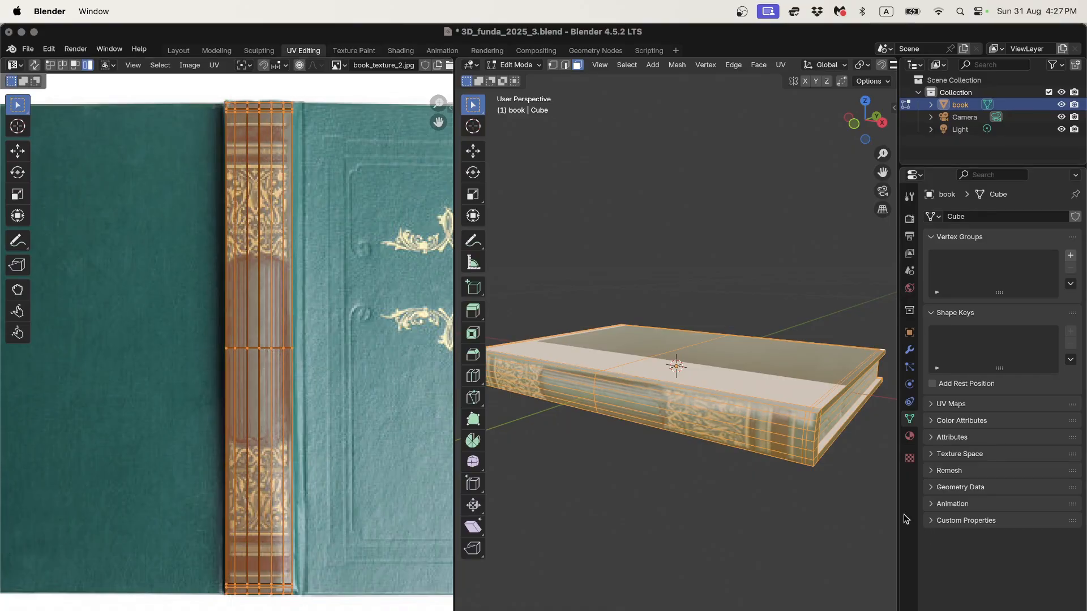
Inspect the textured spine of the book in Object Mode from several angles
left_click(804, 507)
key("Tab")
middle_click_drag(783, 473, 542, 447)
scroll(716, 467, "up", 3)
scroll(717, 473, "down", 3)
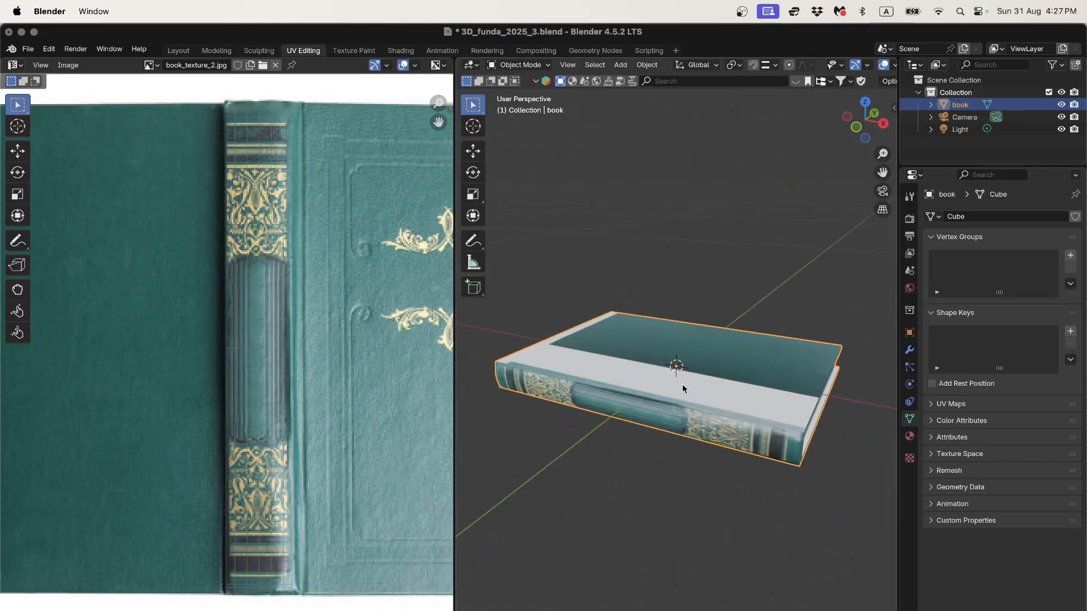
Return the book to Edit Mode and select all its faces to show every UV island around the texture
key("Tab")
scroll(288, 346, "down", 4)
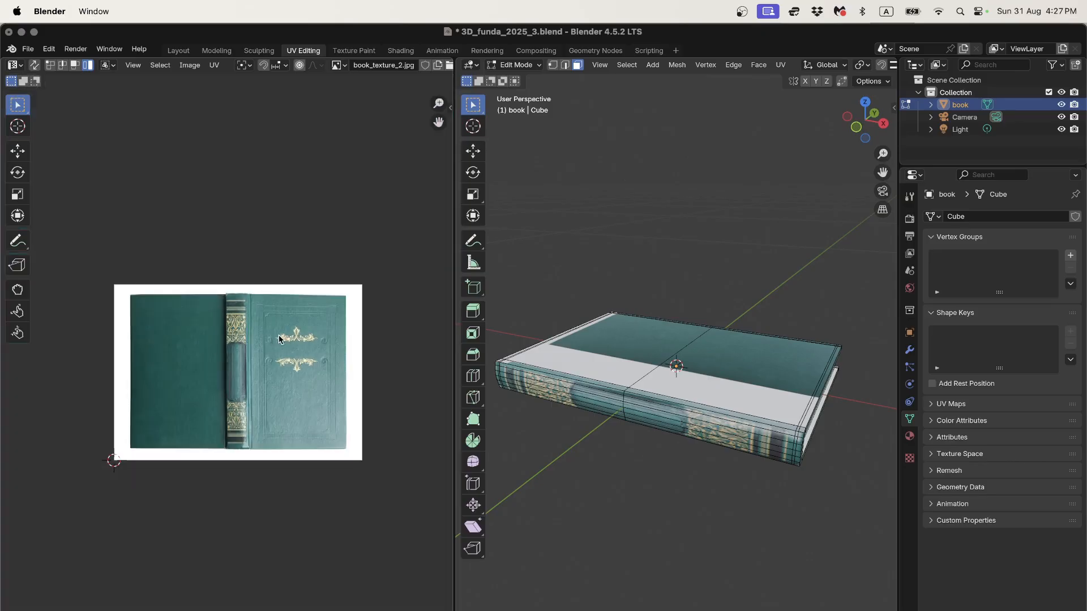
key("Home")
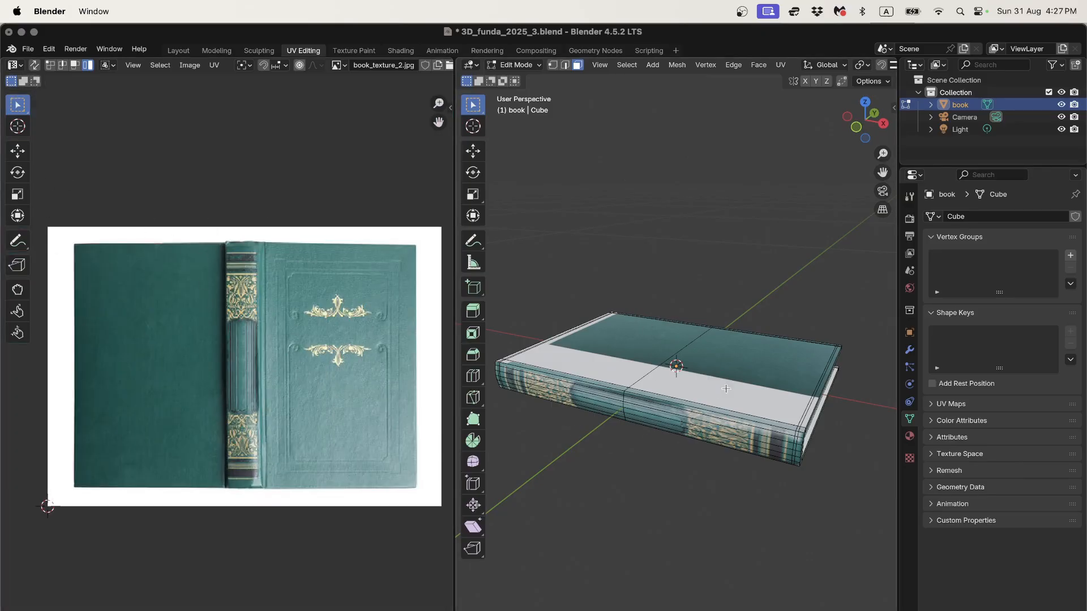
key("a")
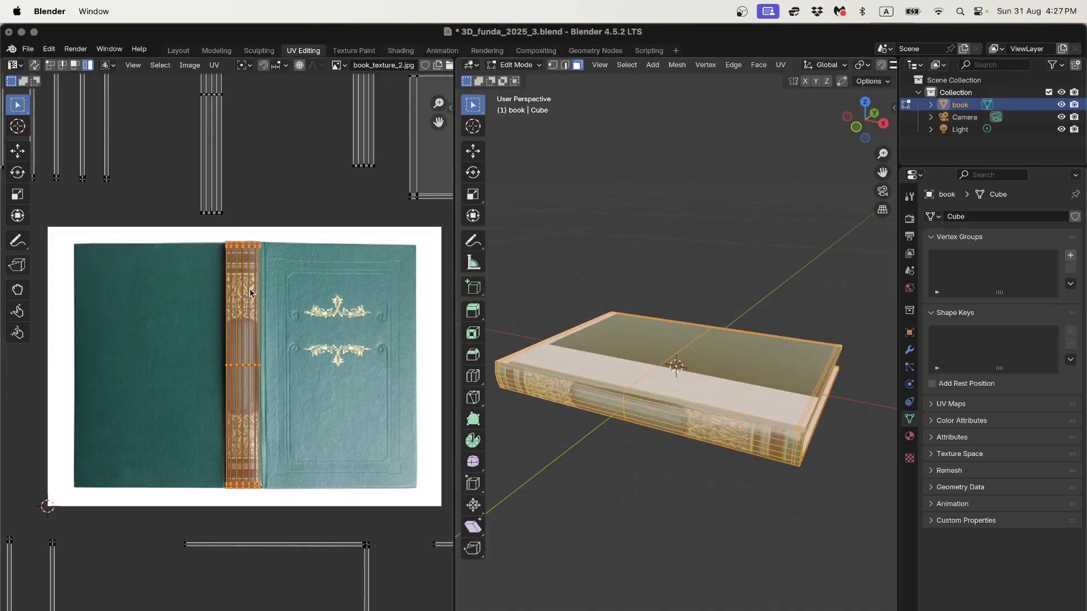
scroll(300, 308, "down", 4)
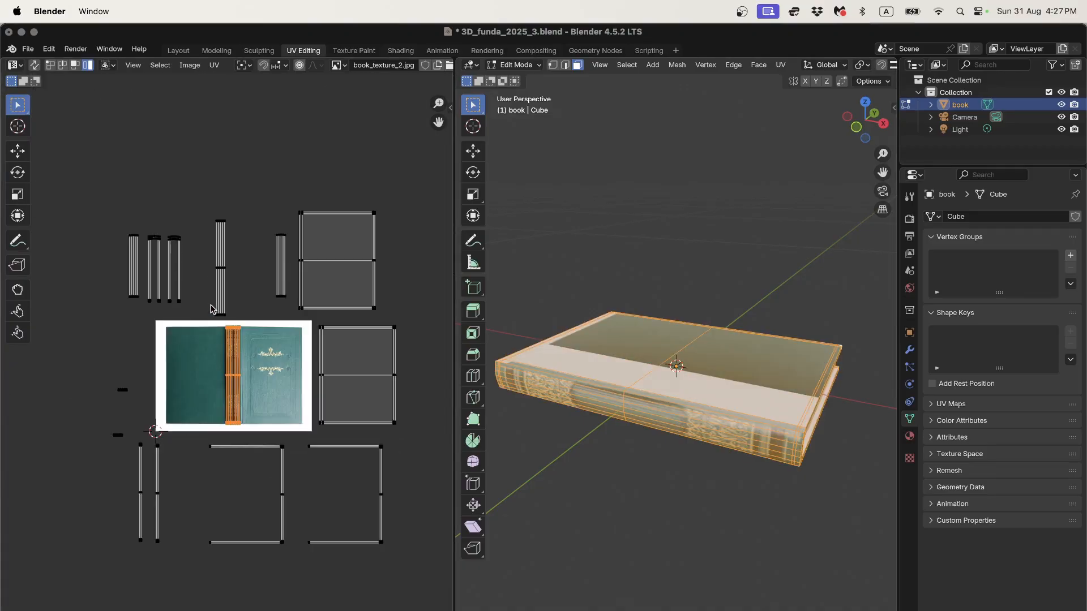
Move the large cover UV island beside the texture onto the plain back cover, against the spine
left_click(371, 331)
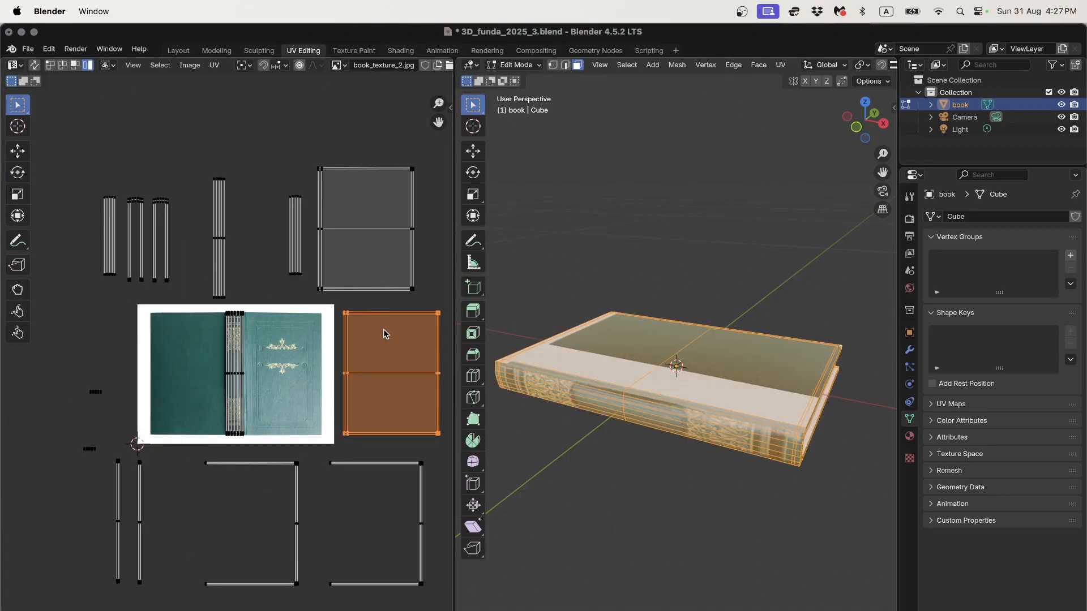
key("g")
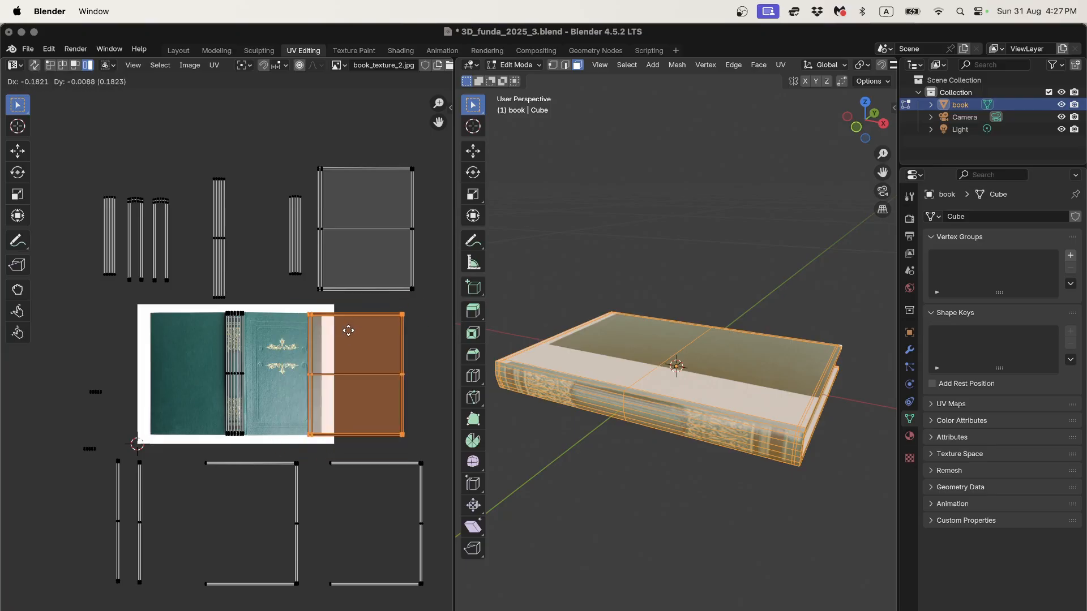
left_click(382, 330)
middle_click_drag(679, 482, 638, 300)
key("g")
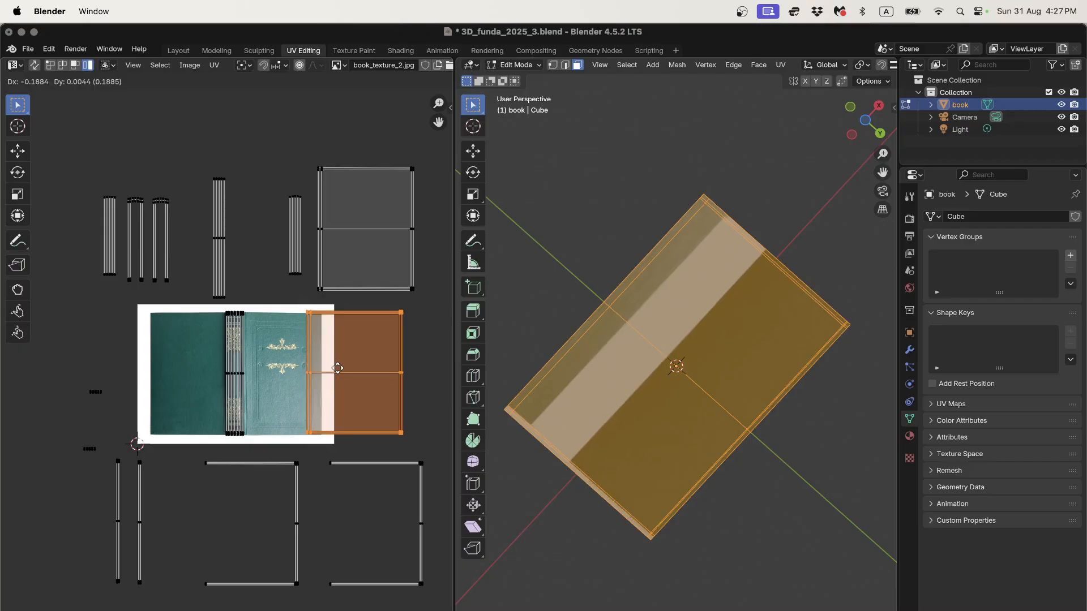
left_click(164, 369)
Scale the back-cover UV island down slightly so its height fits the cover in the image
scroll(182, 396, "up", 6)
scroll(385, 374, "down", 6)
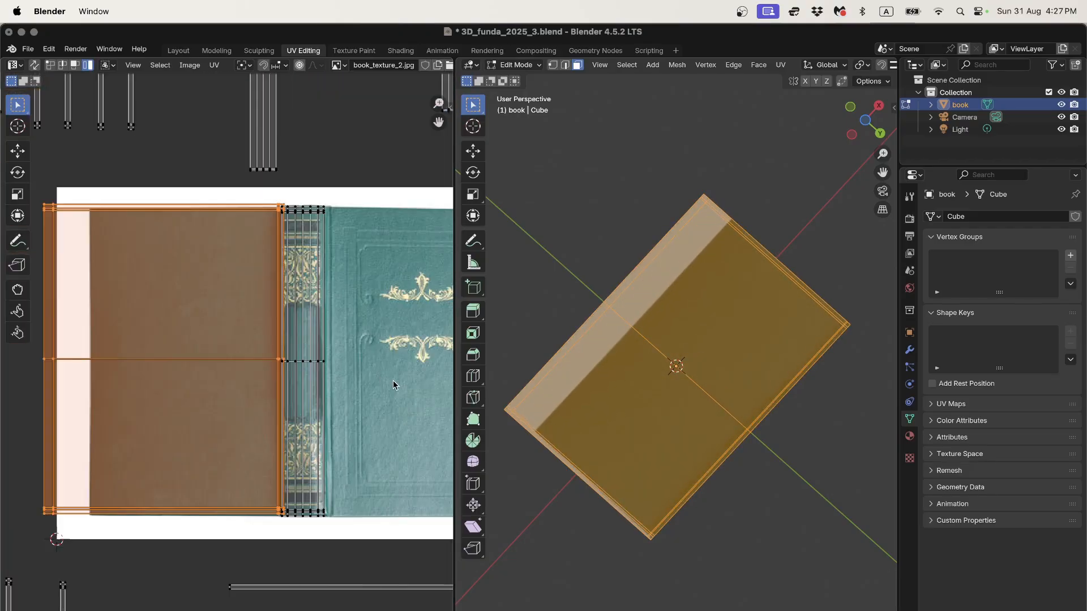
key("s")
left_click(382, 380)
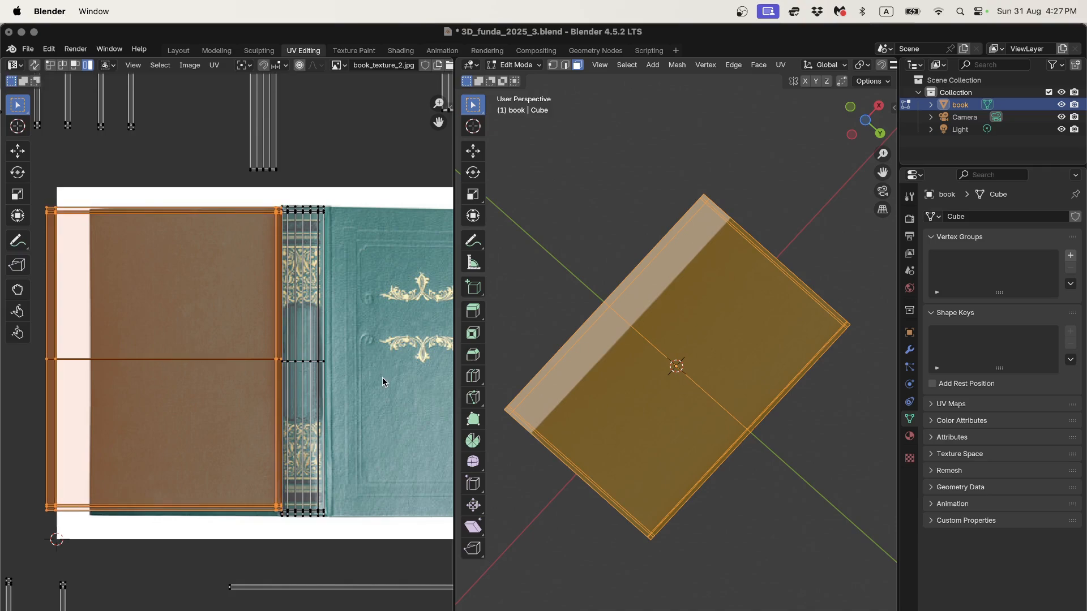
Narrow the back-cover UV island along X and move it back against the spine
key("s")
key("x")
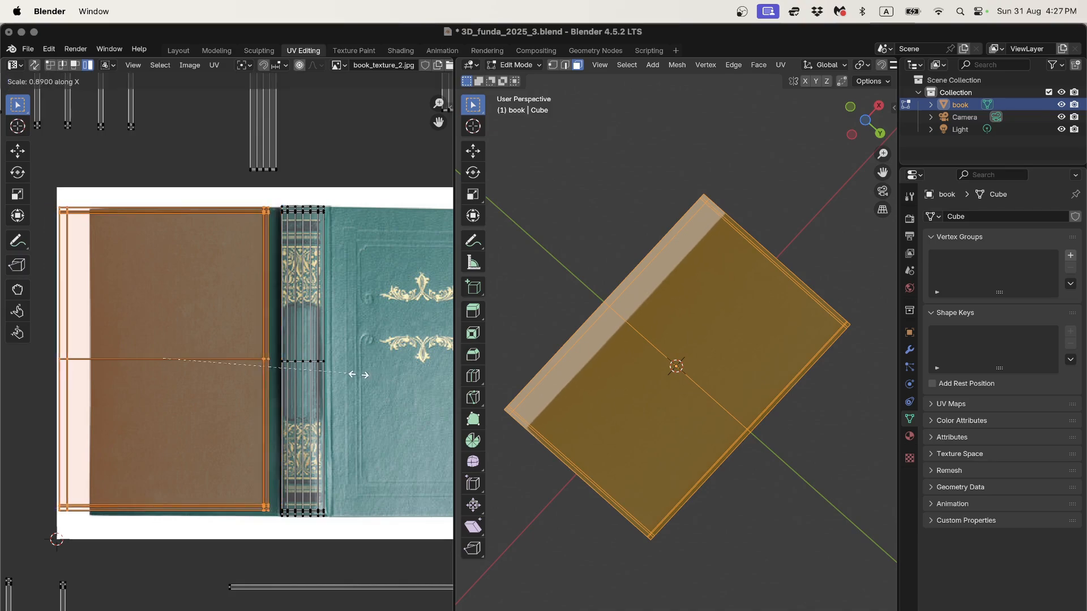
left_click(346, 376)
key("g")
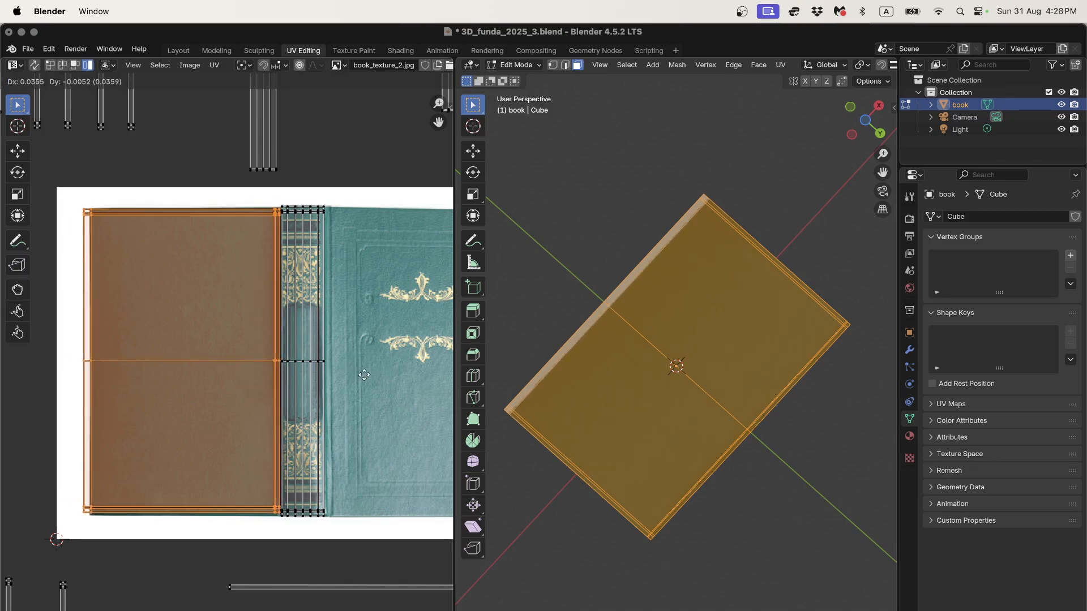
left_click(370, 375)
Narrow the back-cover UV island slightly more along X and shift it inside the plain cover's edges, clear of the spine
key("s")
key("x")
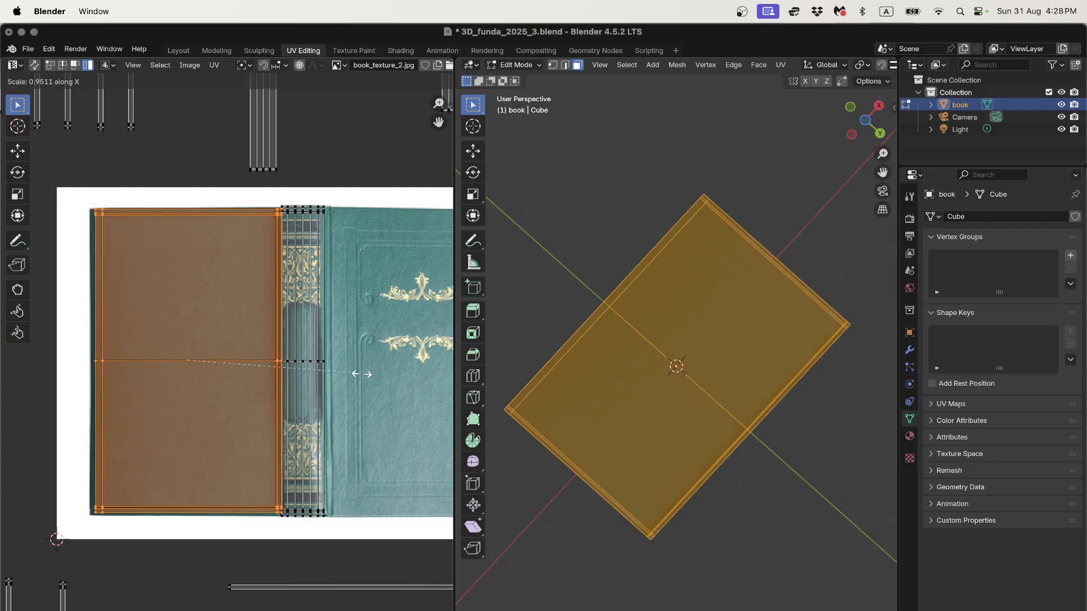
left_click(358, 374)
key("g")
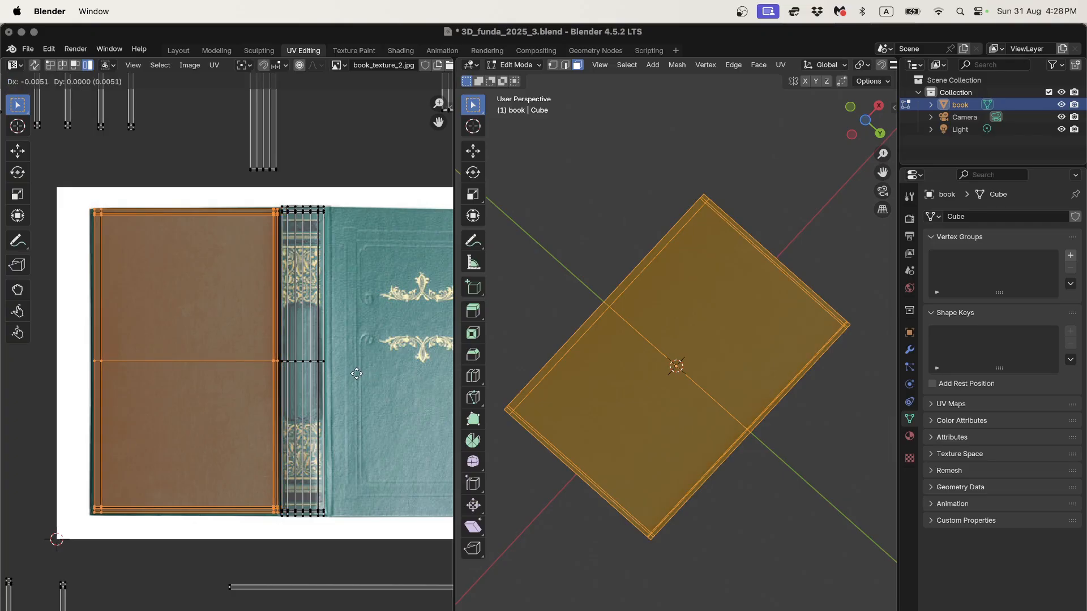
left_click(357, 373)
scroll(265, 399, "up", 2)
scroll(300, 396, "up", 1)
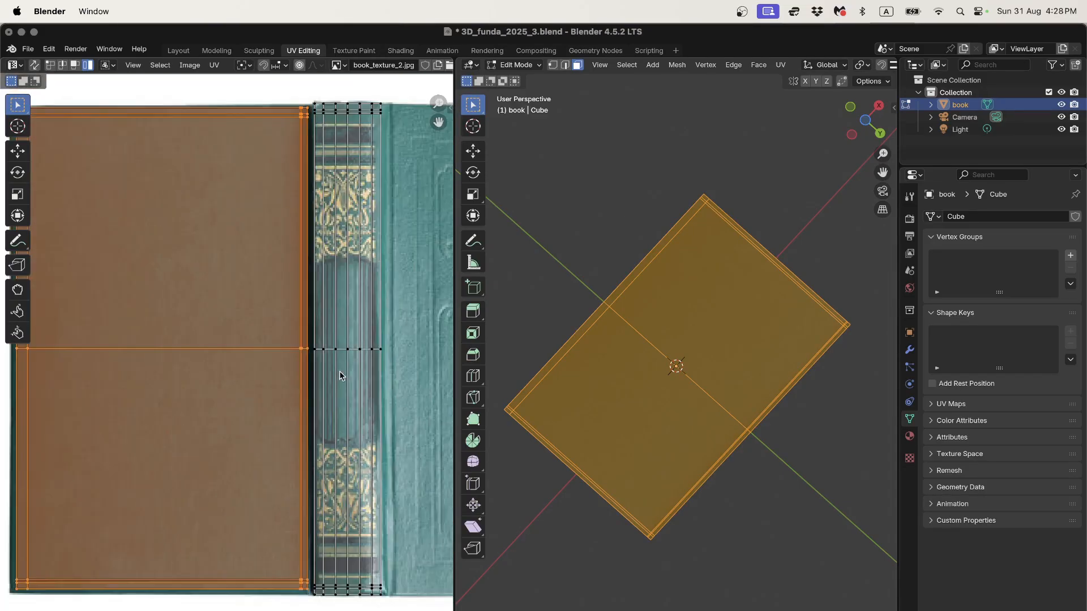
Examine the back-cover island's edge along the spine in the image and the textured book's cover in Object Mode
middle_click_drag(347, 346, 302, 416)
scroll(315, 354, "up", 2)
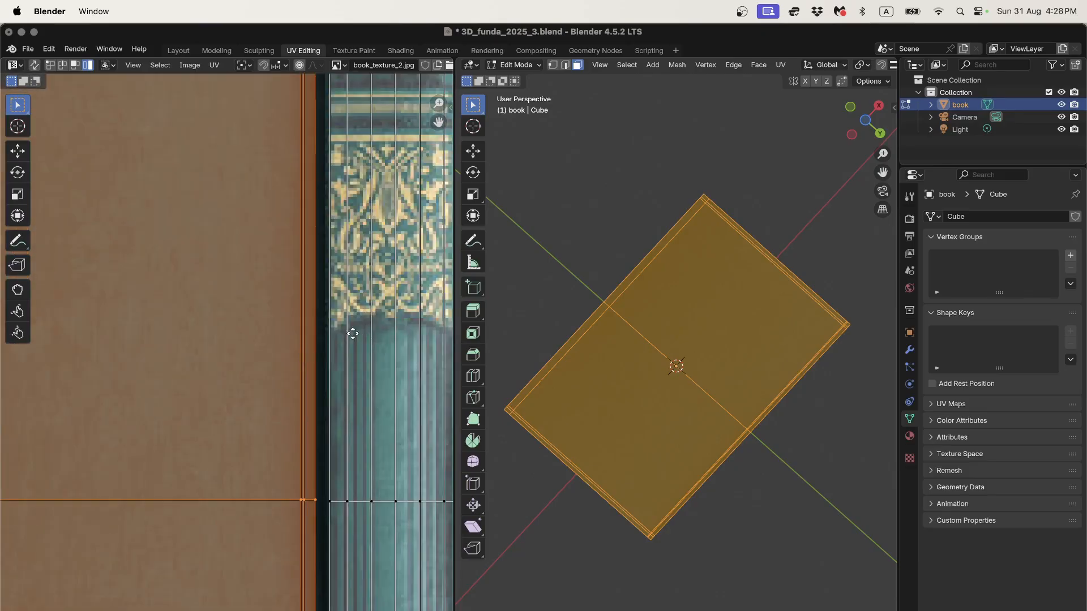
middle_click_drag(353, 334, 302, 461)
scroll(630, 330, "up", 3)
scroll(626, 371, "down", 5)
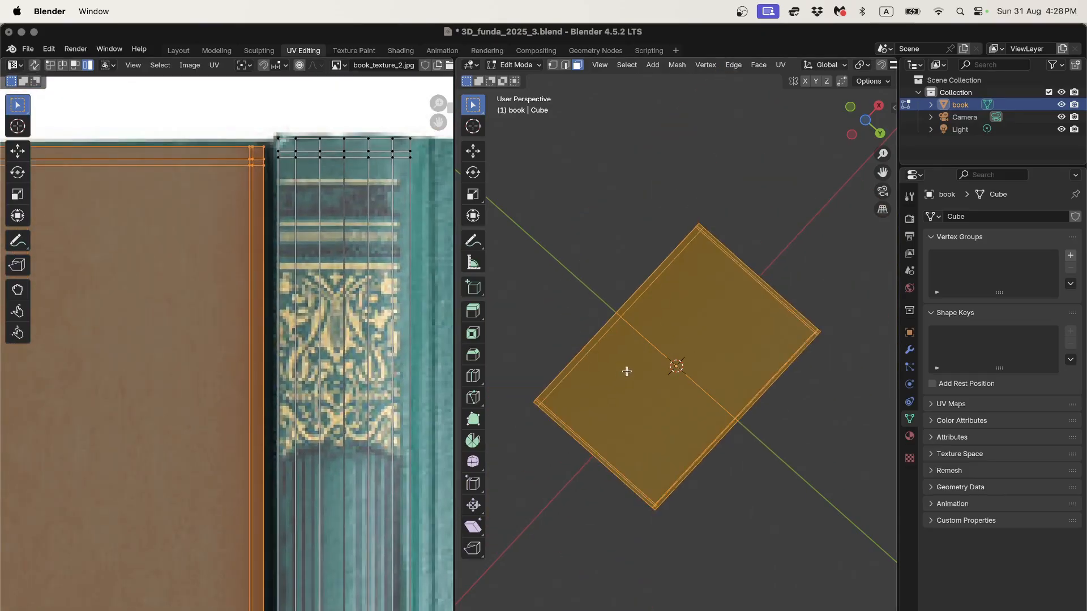
middle_click_drag(626, 372, 762, 422)
key("Tab")
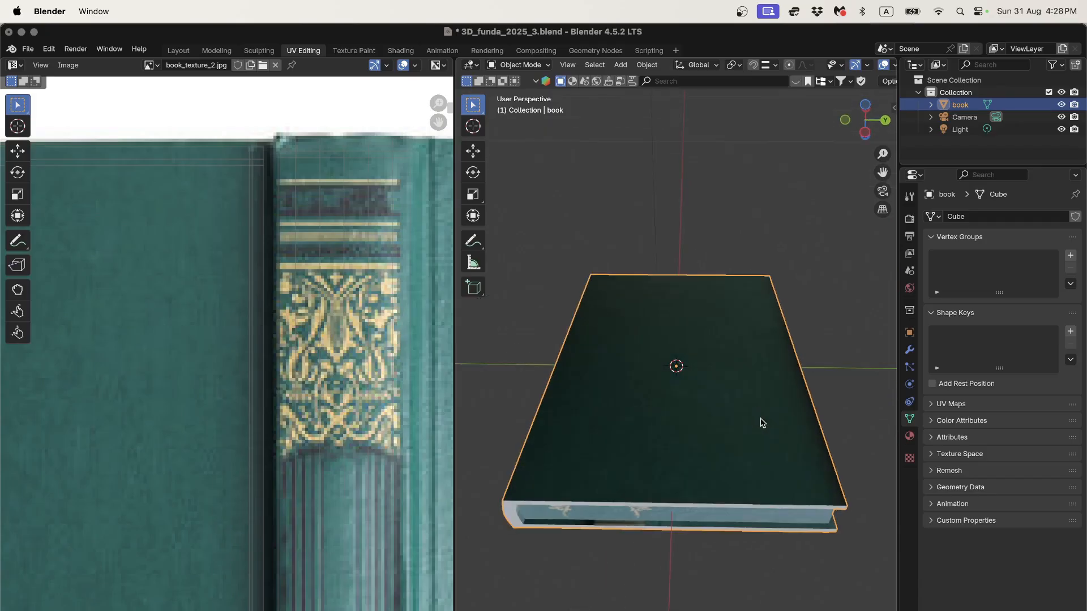
scroll(755, 396, "up", 5)
middle_click_drag(618, 447, 658, 399)
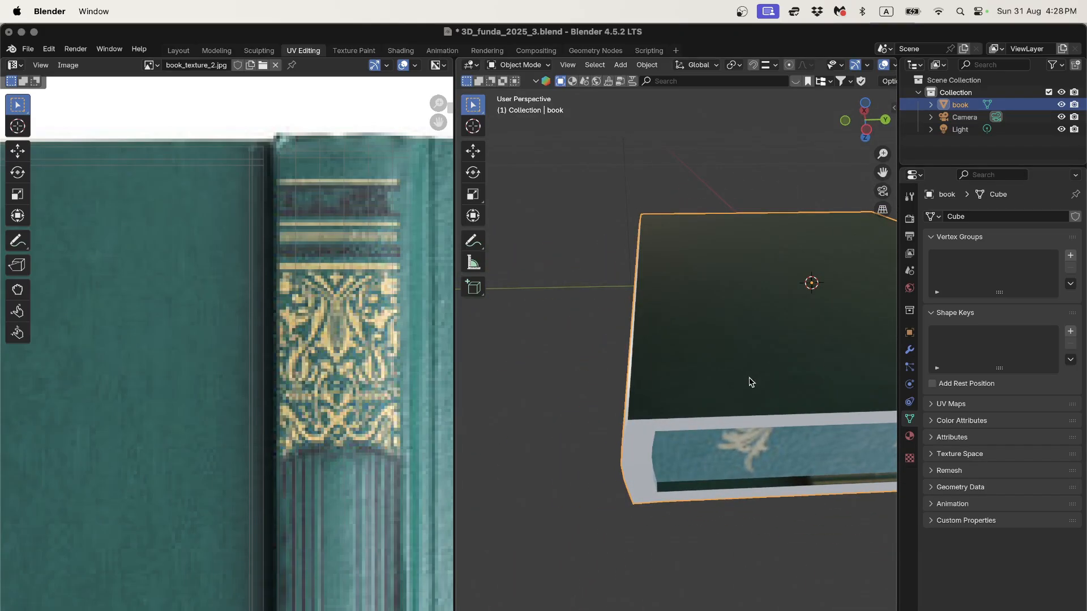
Add a lengthwise loop cut around the book and move it along global Y by about -0.09 m, close to the spine
key("Tab")
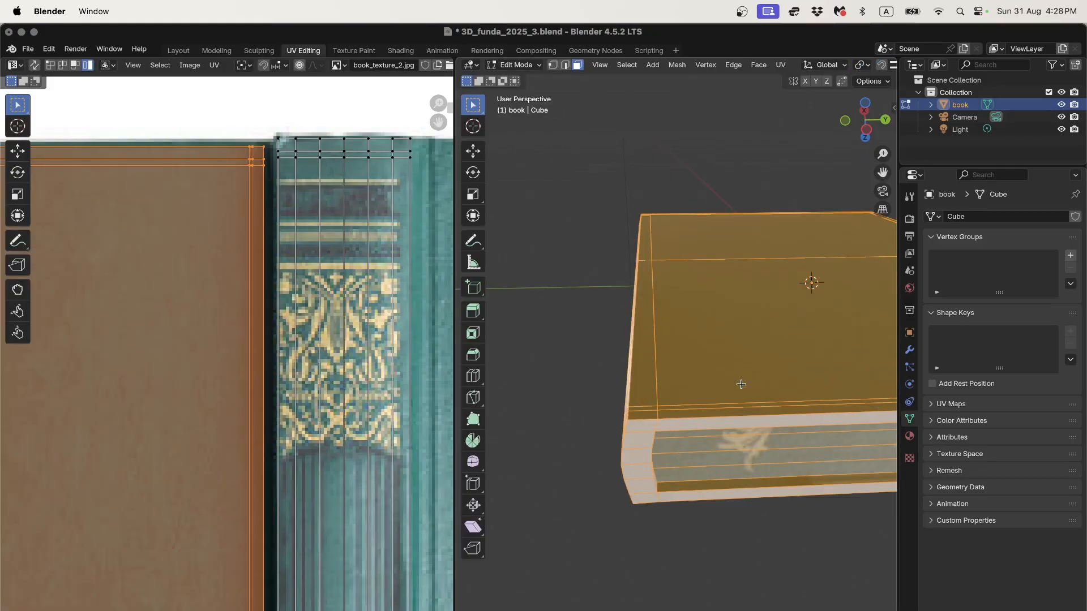
scroll(741, 385, "down", 2)
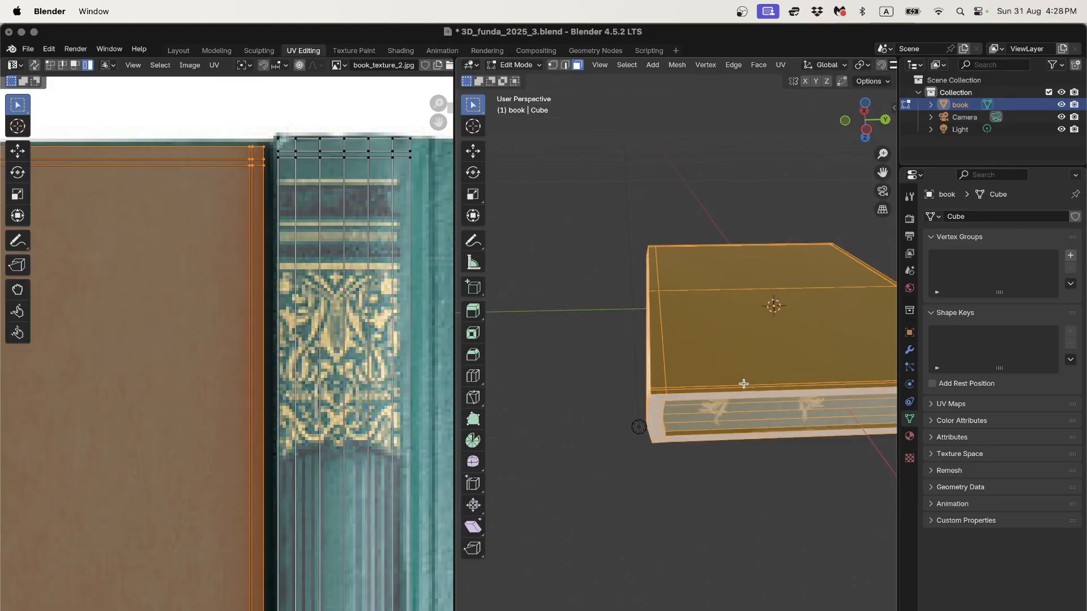
middle_click_drag(738, 376, 645, 378)
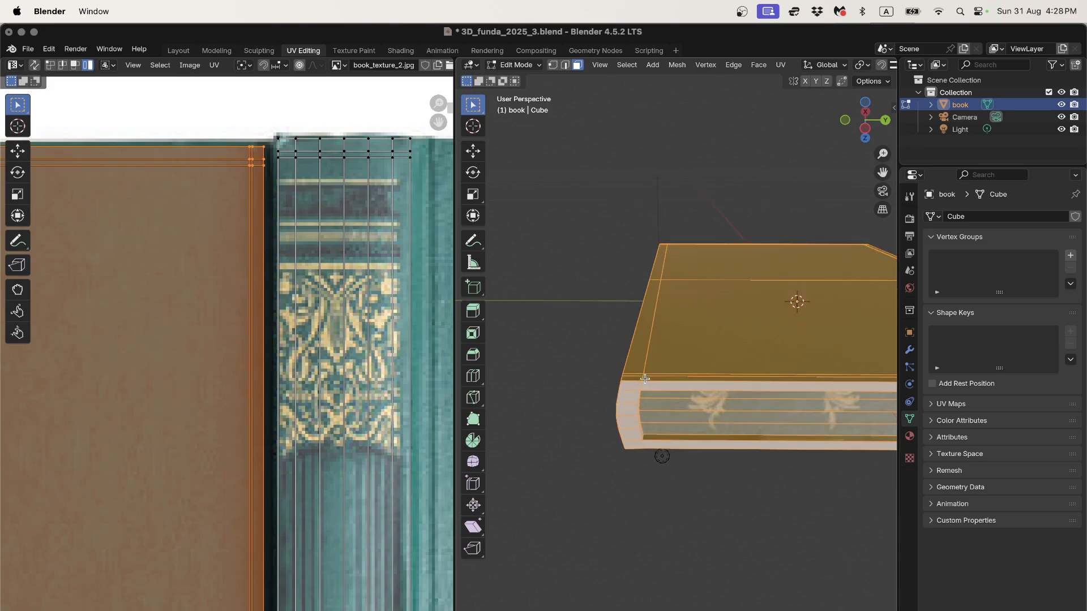
scroll(646, 372, "up", 2)
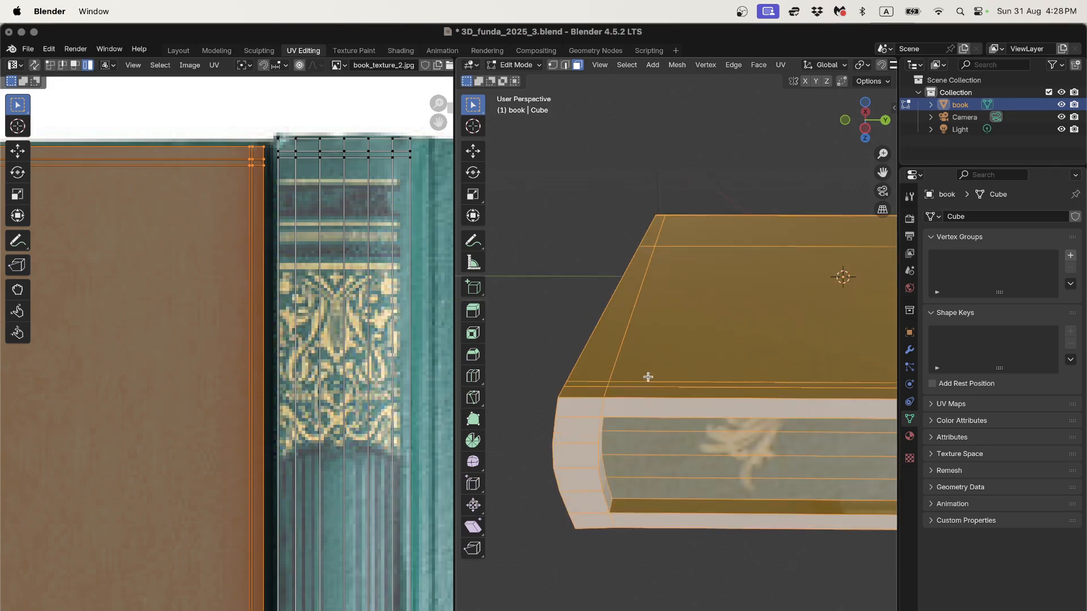
left_click(473, 376)
scroll(684, 389, "down", 3)
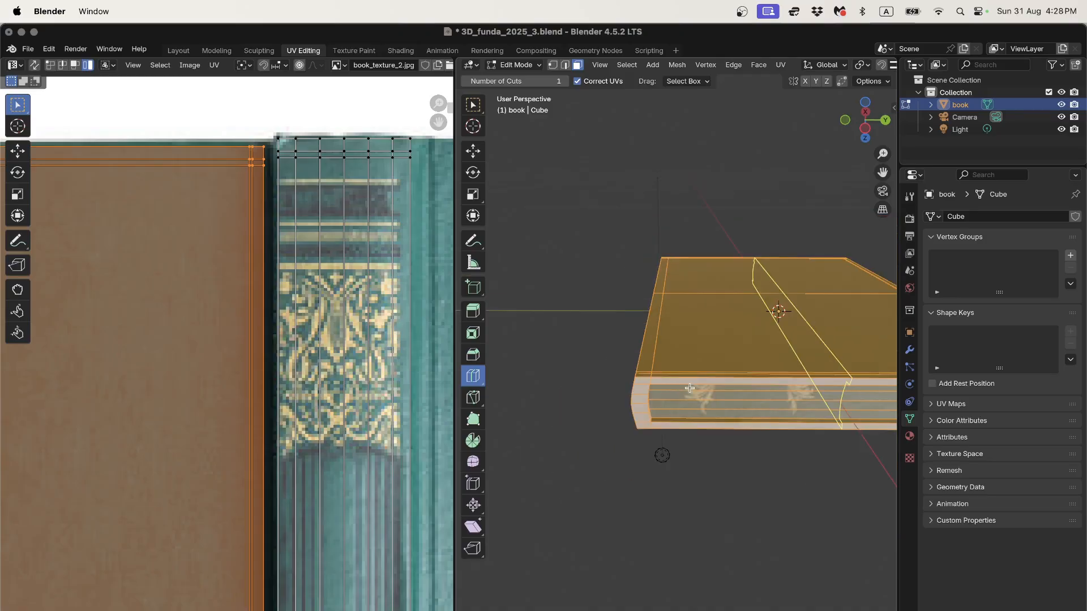
left_click(700, 386)
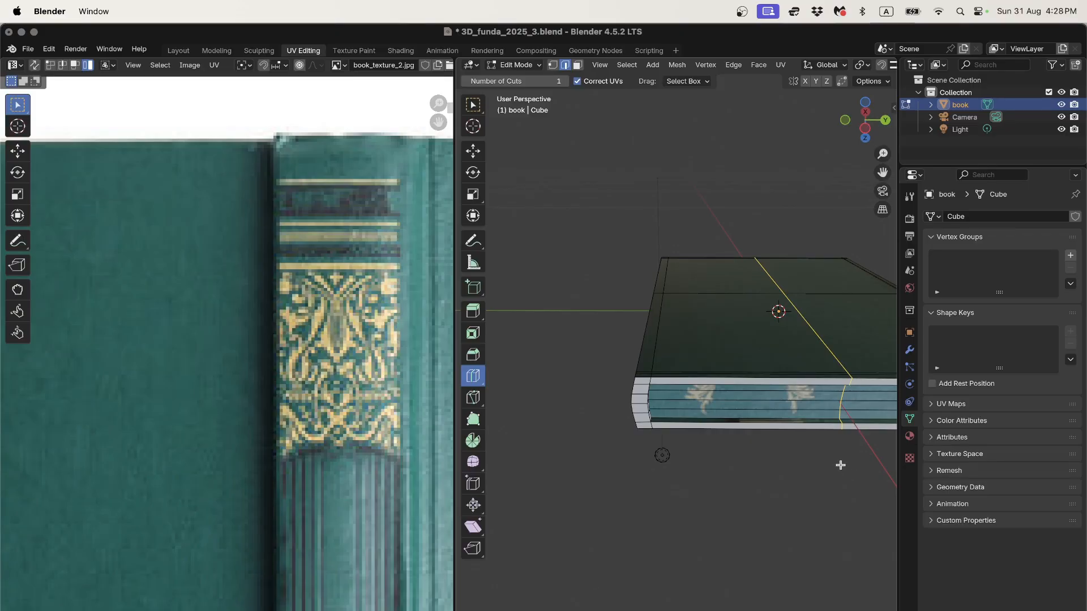
key("g")
key("y")
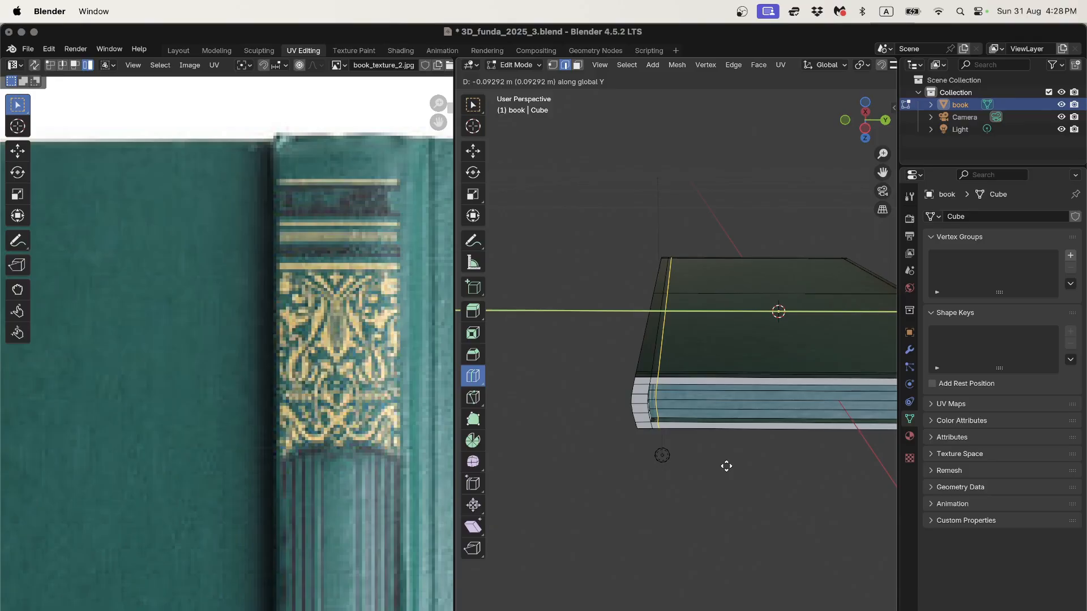
left_click(726, 466)
Increase the loop cut beside the spine to 2 cuts
scroll(624, 425, "up", 4)
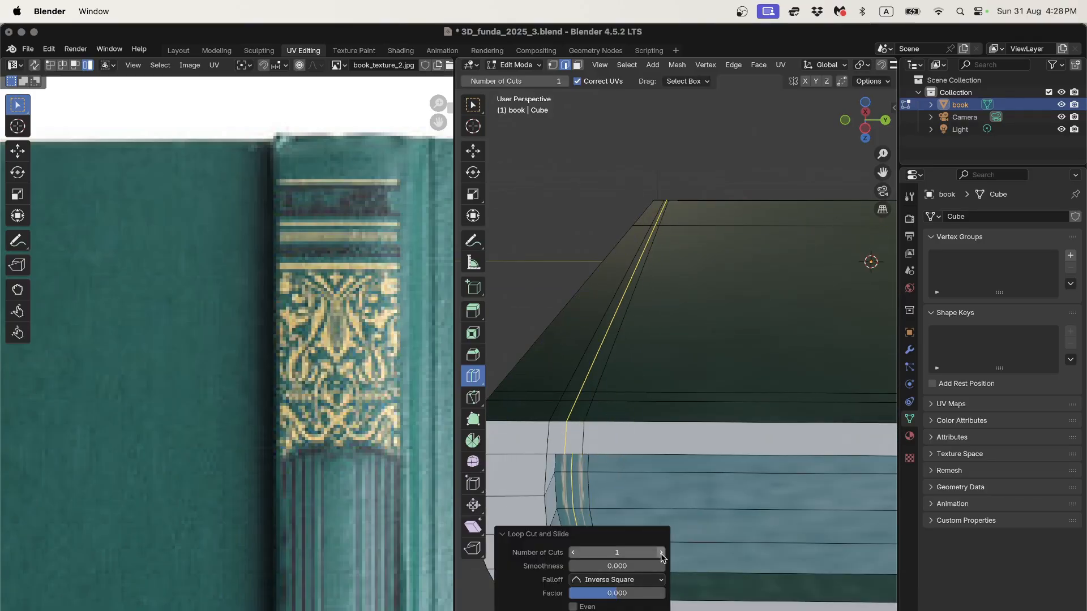
left_click(661, 553)
middle_click_drag(608, 390, 618, 396)
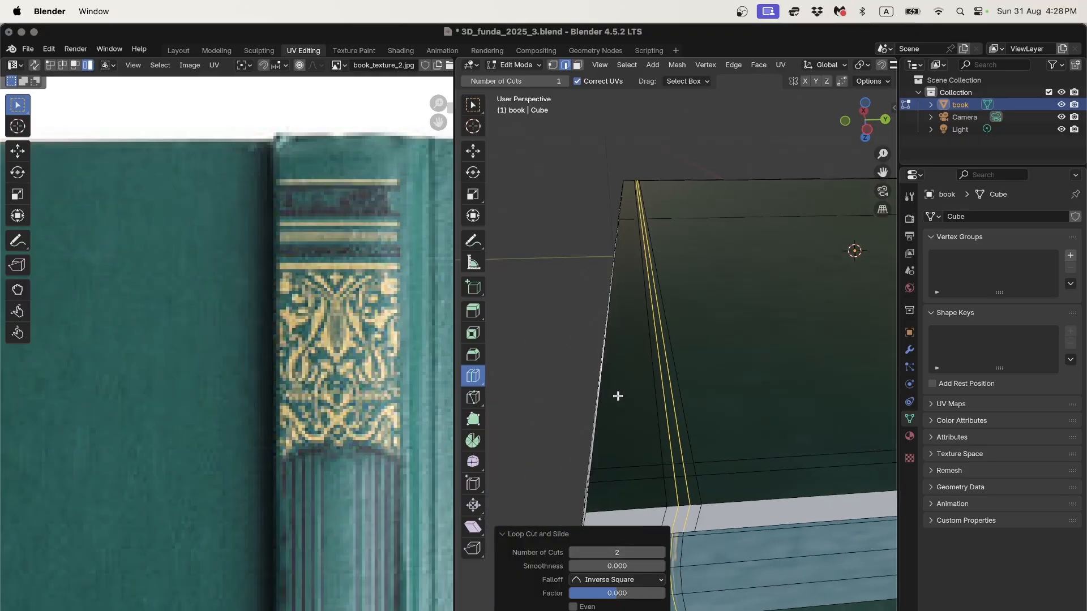
Scale the new edge loops to about 0.97 along global Z to form a shallow hinge groove in both covers
scroll(708, 325, "down", 6)
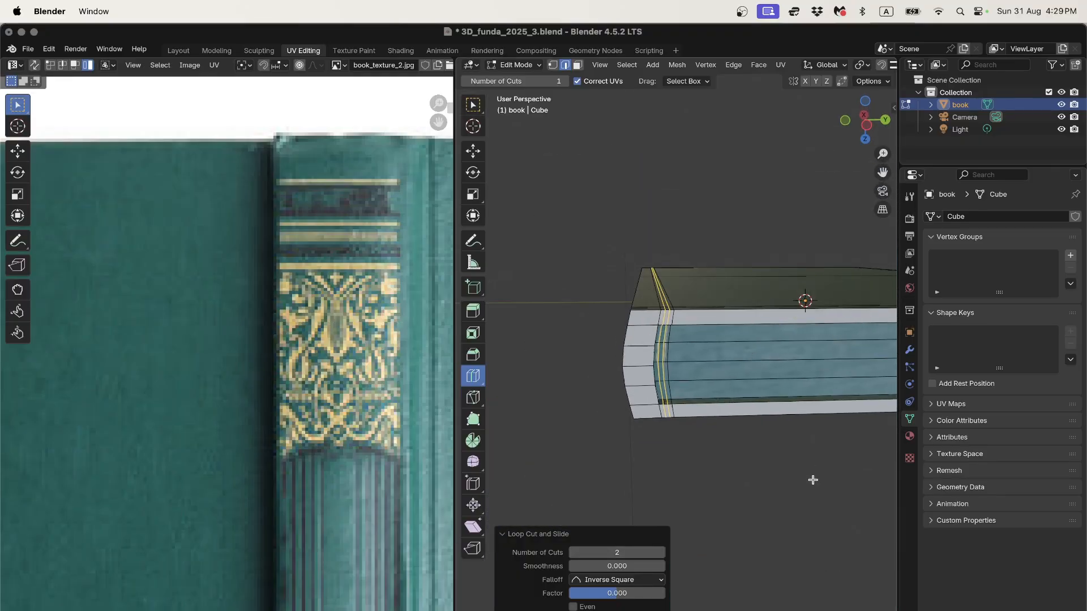
key("s")
key("z")
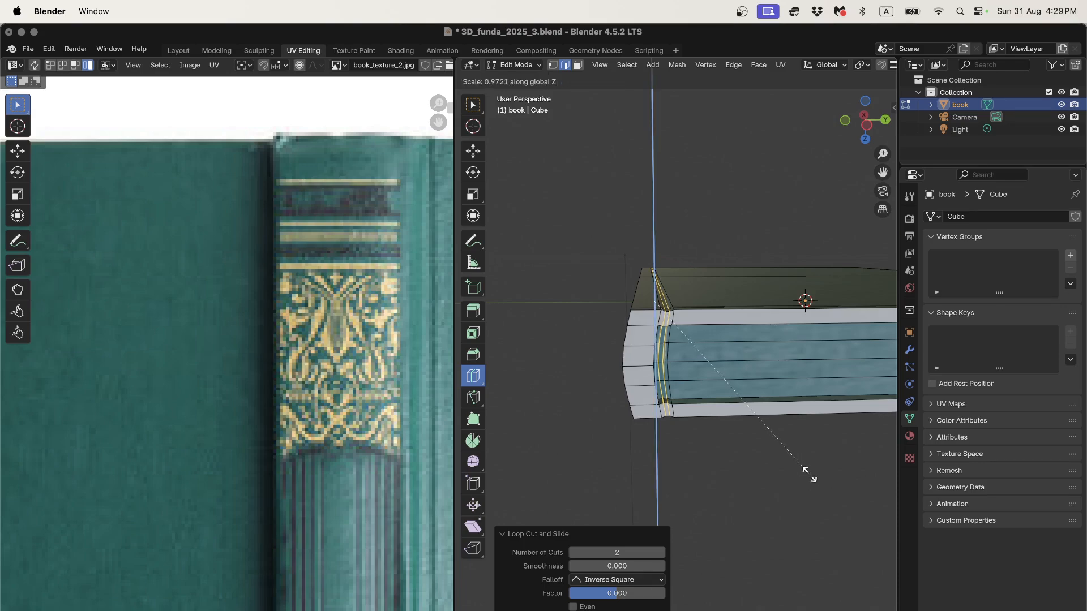
left_click(807, 472)
Examine the groove beside the spine in Object Mode and the whole cover texture with its UV layout
key("Tab")
mouse_move(721, 396)
middle_mouse_down()
mouse_move(728, 417)
mouse_move(705, 385)
middle_mouse_up()
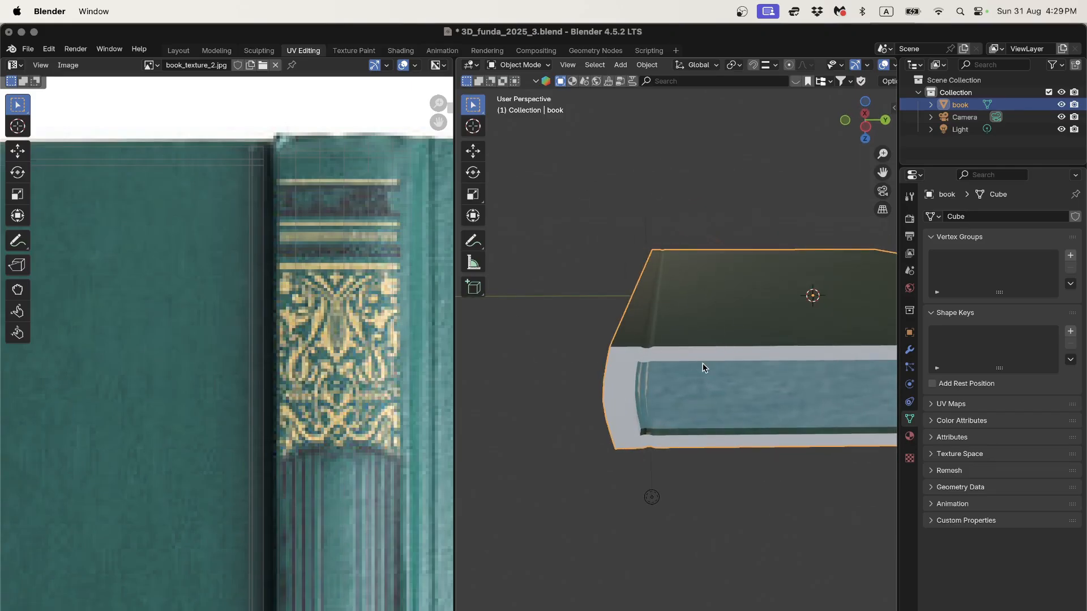
mouse_move(702, 367)
middle_mouse_down()
mouse_move(692, 420)
mouse_move(705, 388)
middle_mouse_up()
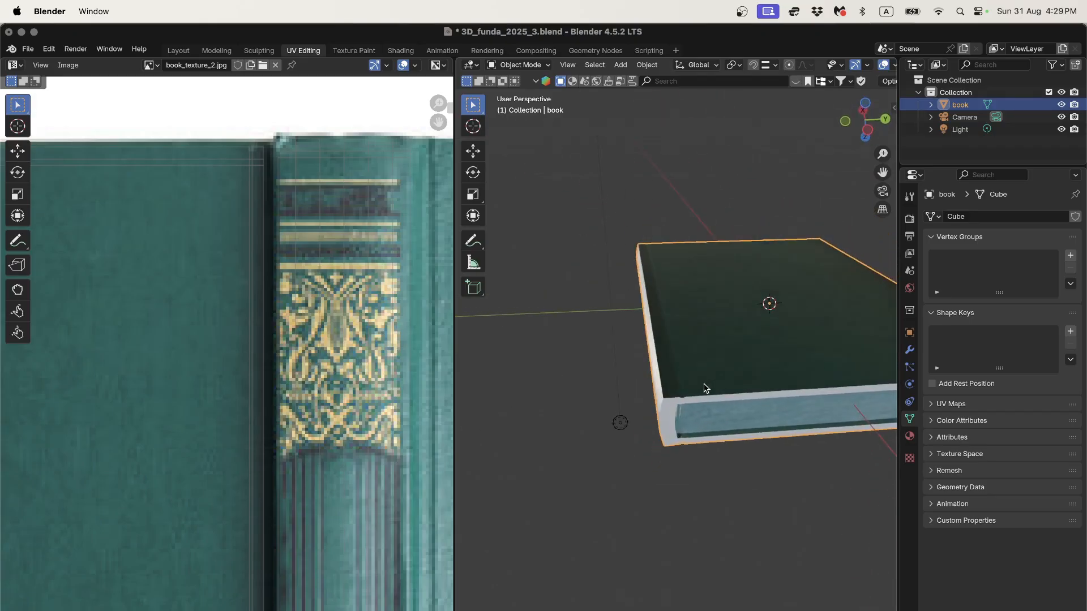
scroll(710, 376, "down", 3)
scroll(396, 396, "down", 5)
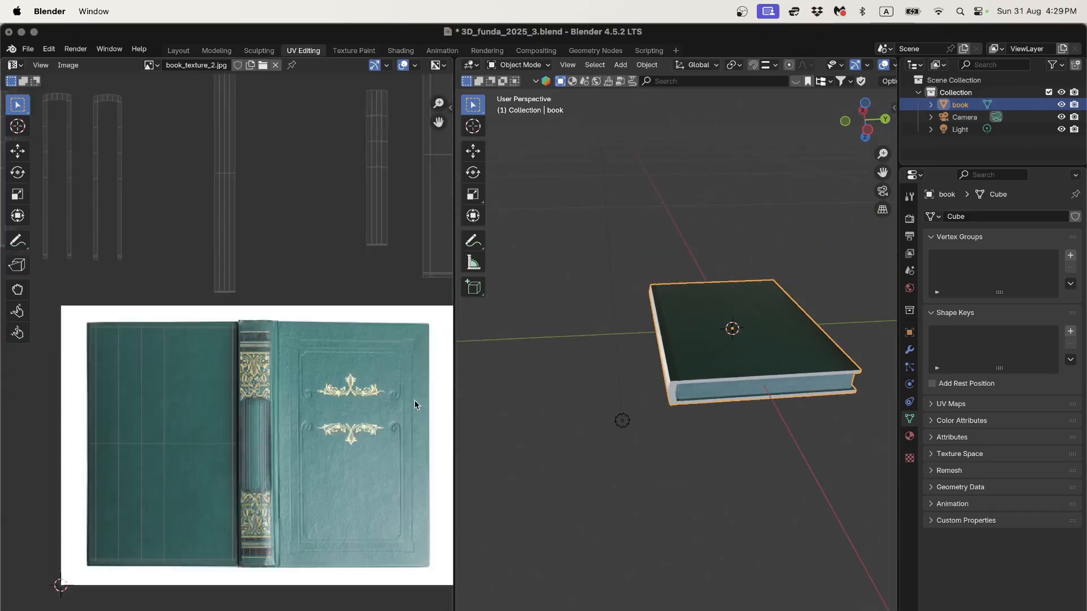
scroll(414, 399, "down", 2)
scroll(736, 368, "up", 3)
middle_click_drag(756, 371, 732, 402)
Select all of the book's faces in Edit Mode and unwrap them again with Cube Projection
key("Tab")
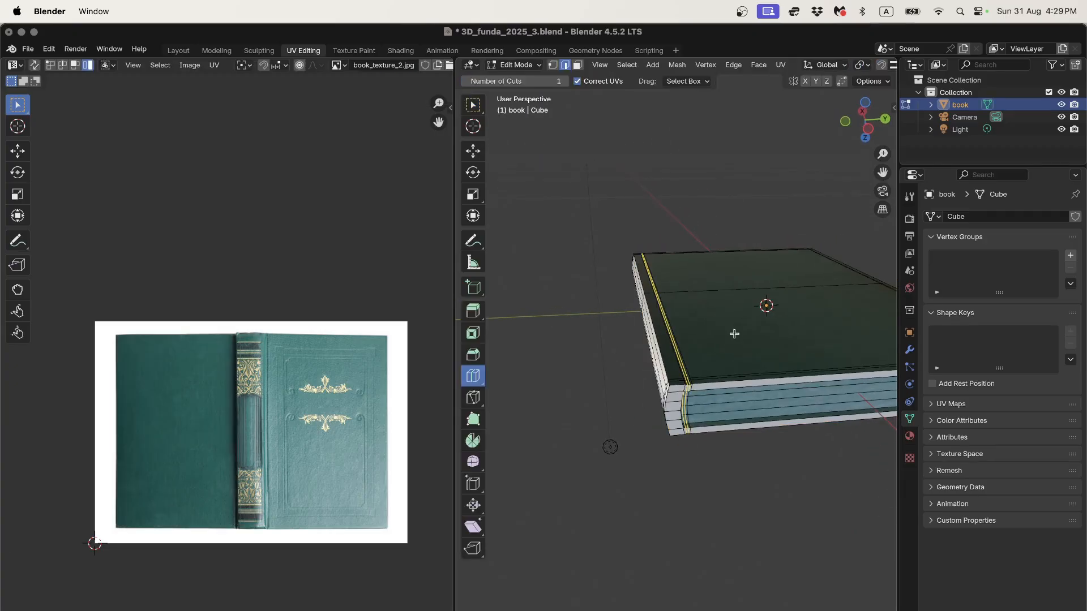
key("3")
key("a")
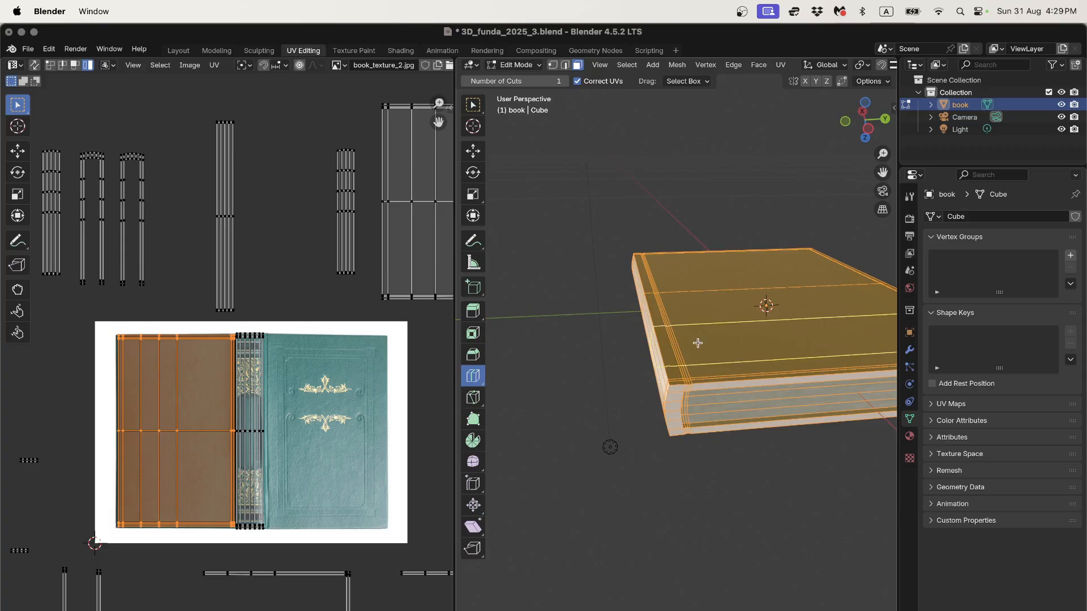
middle_click_drag(699, 341, 655, 345)
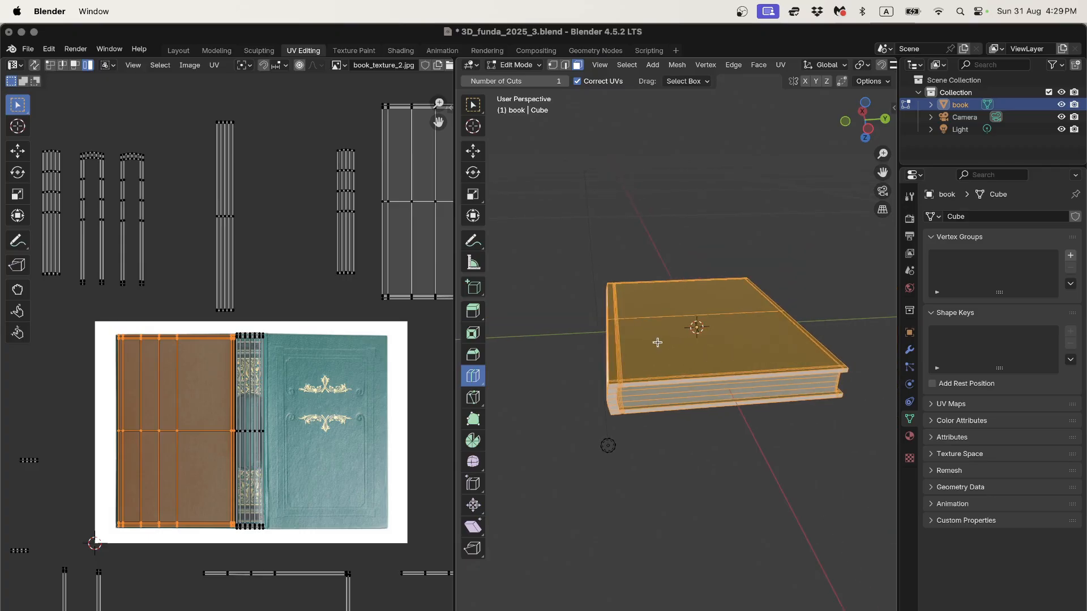
key("u")
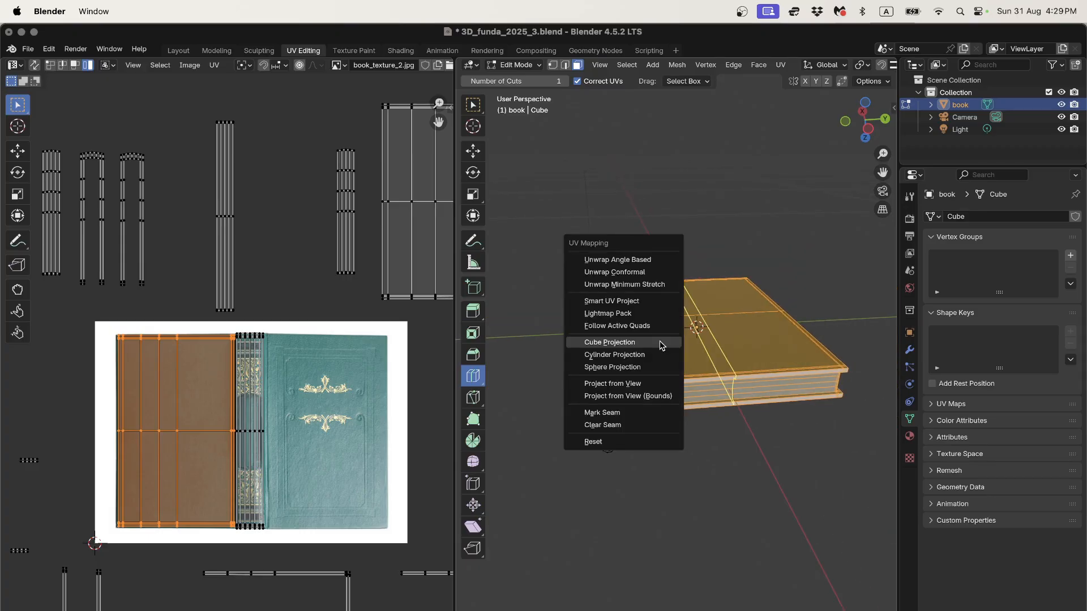
left_click(660, 342)
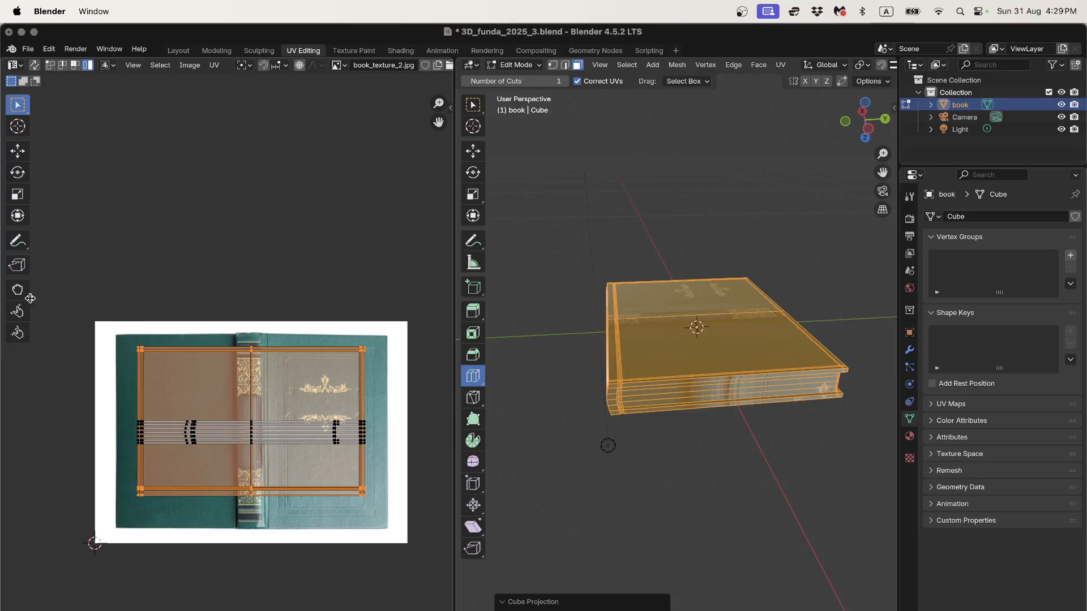
Rotate all projected UV islands by 90 degrees and move them above the cover image
left_click_drag(74, 289, 396, 538)
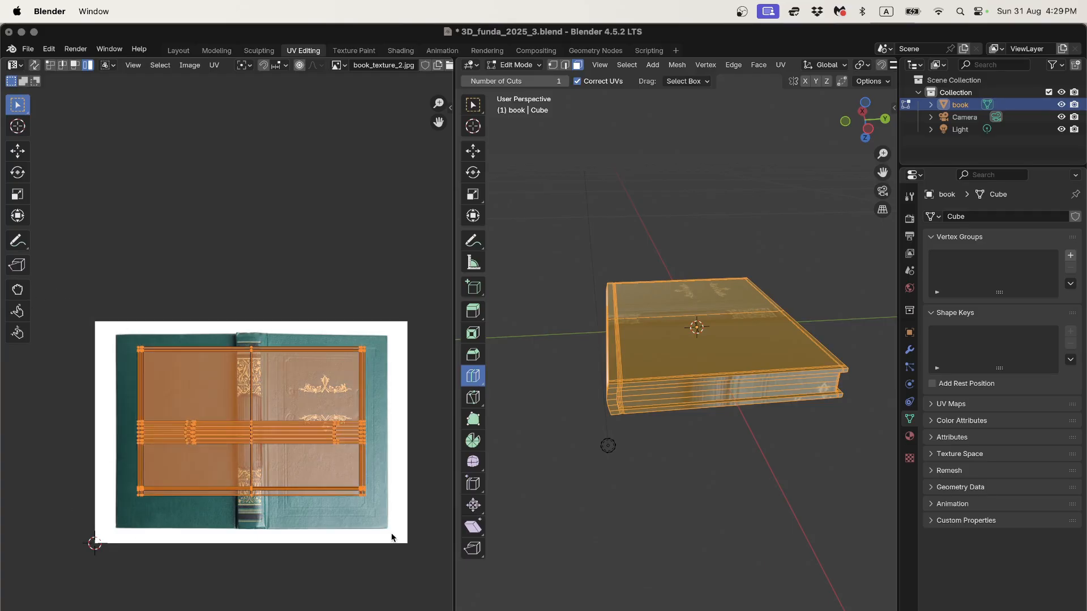
type("r90")
key("Return")
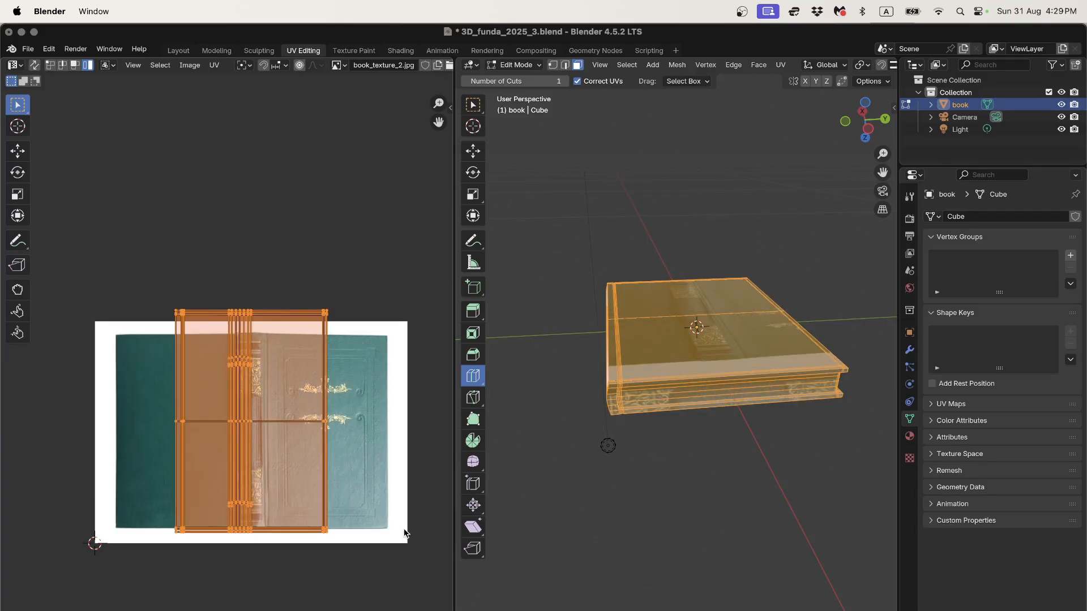
key("g")
left_click(295, 214)
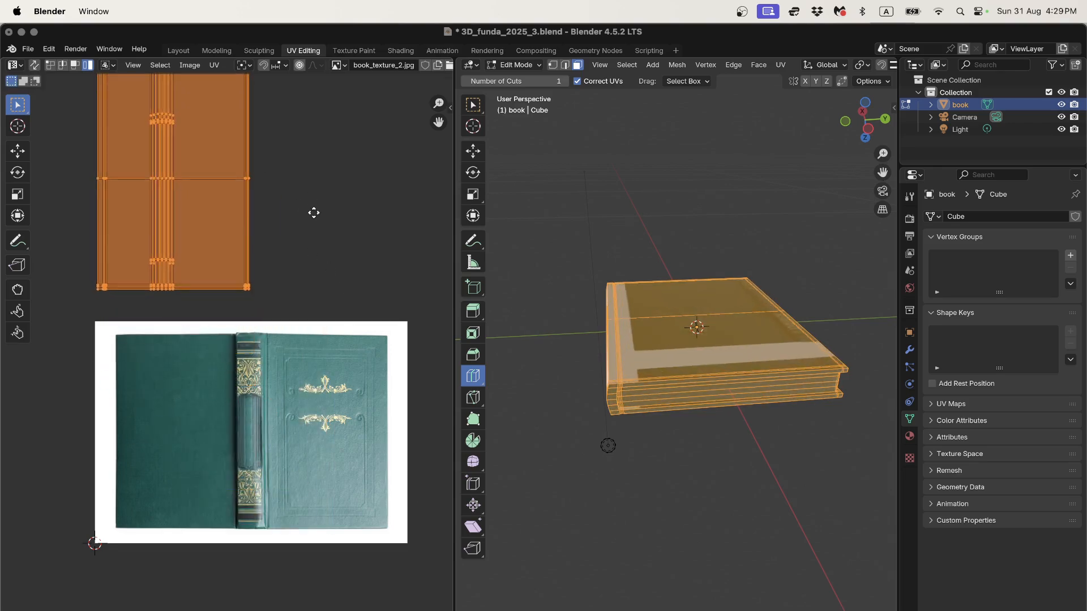
left_click(302, 234)
Pick the long narrow strip island stacked over the cover islands and move it into the empty space beside them
left_click(160, 144)
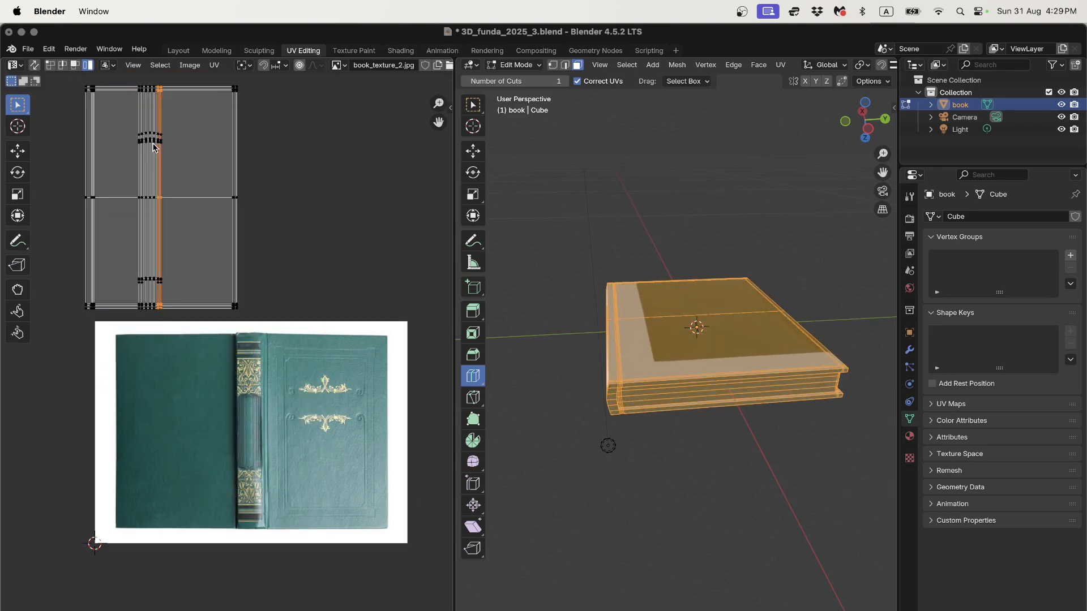
left_click(151, 143)
middle_click_drag(702, 372, 774, 362)
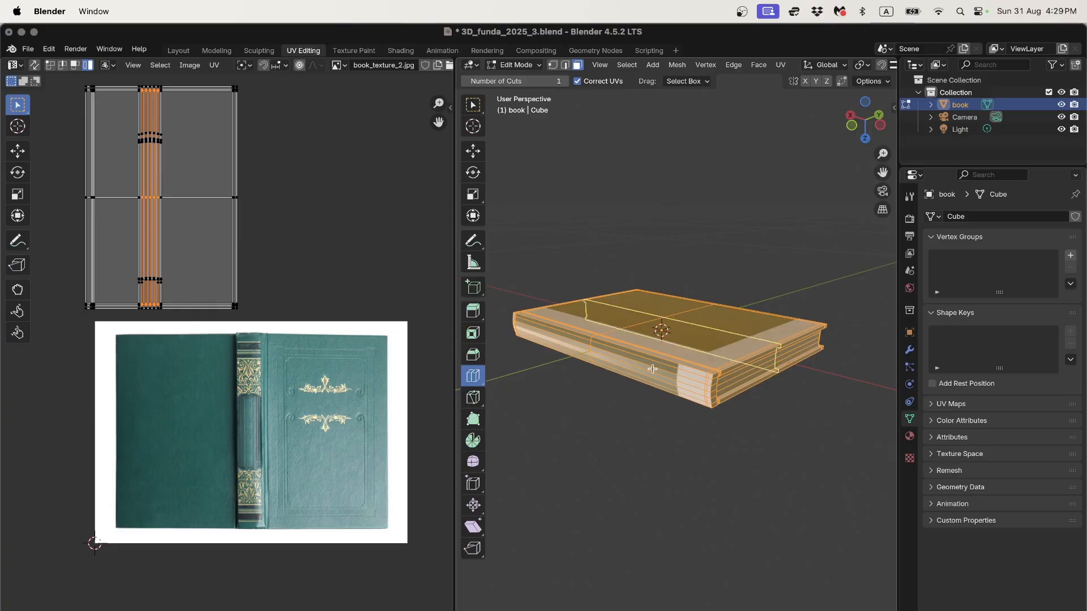
left_click(474, 105)
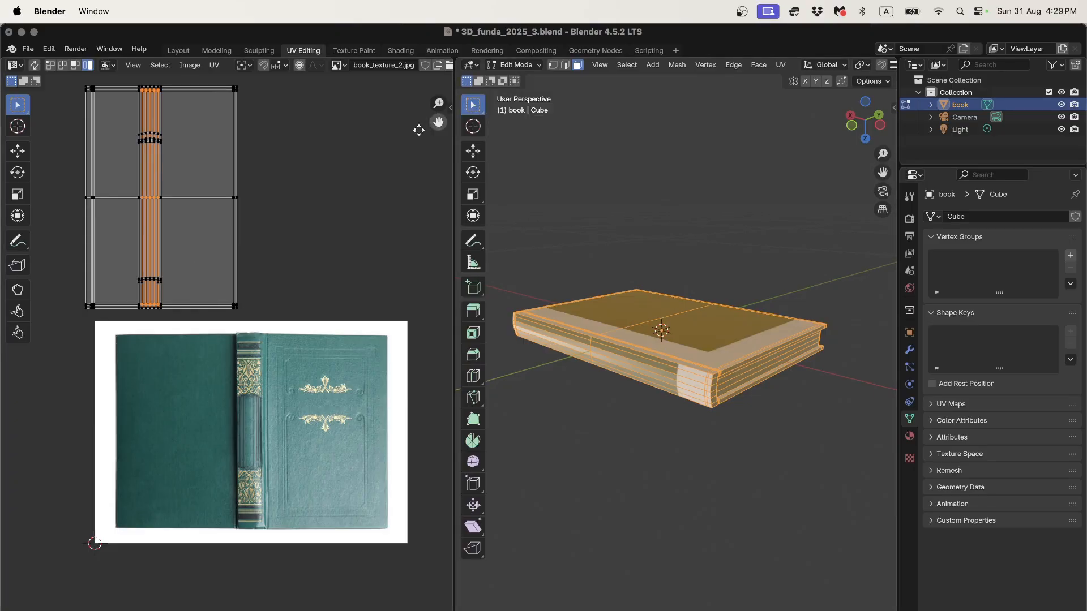
key("g")
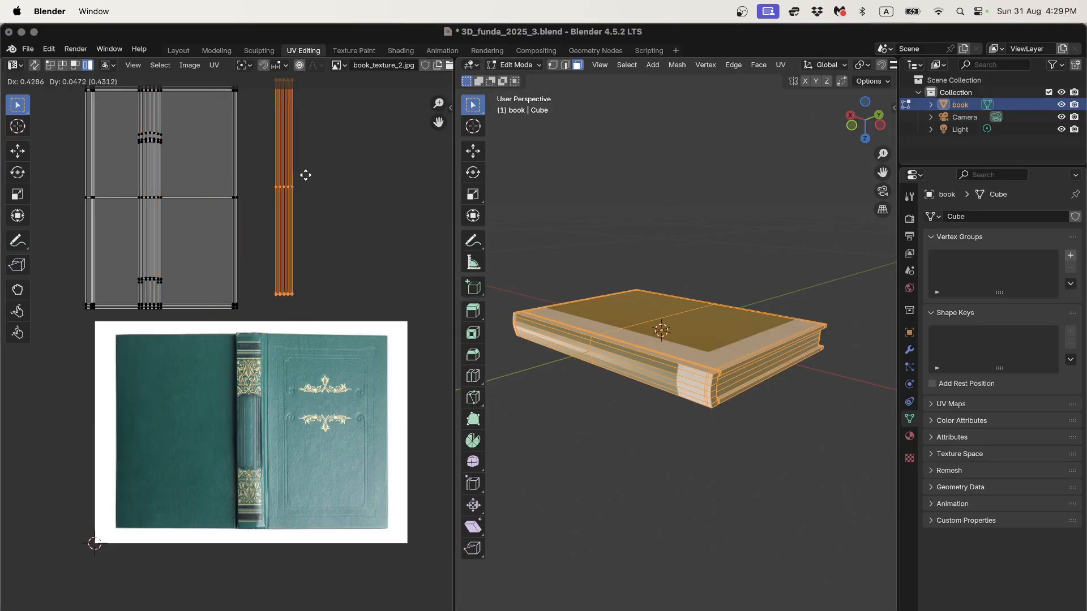
left_click(303, 174)
Move the remaining long spine strip island from the stack onto the spine in the image
left_click(152, 170)
key("g")
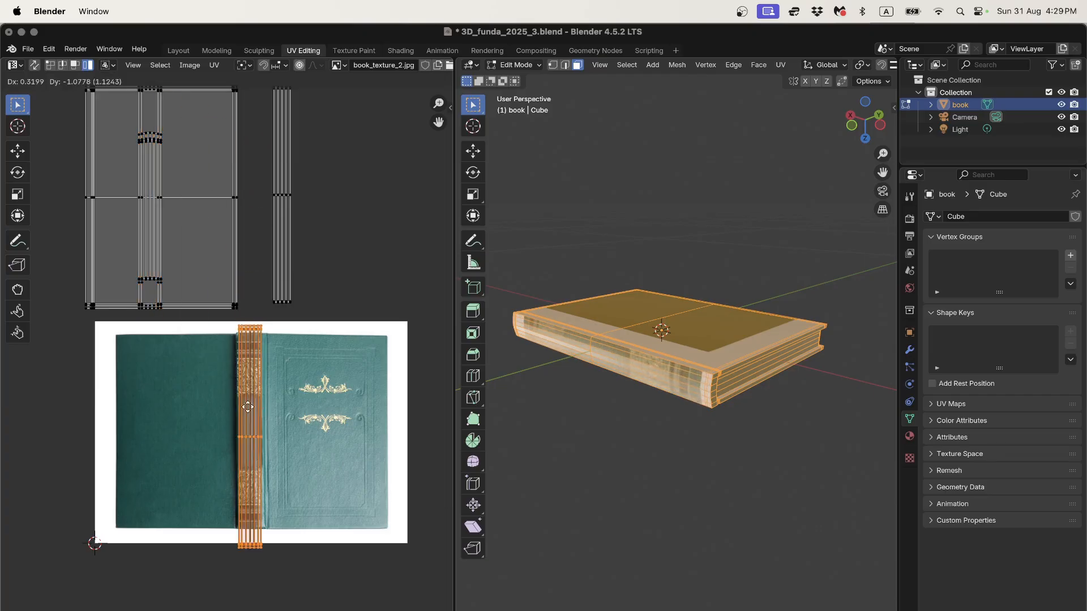
left_click(248, 400)
Shrink the spine UV island along Y to match the spine's height in the image and shift it into alignment
key("s")
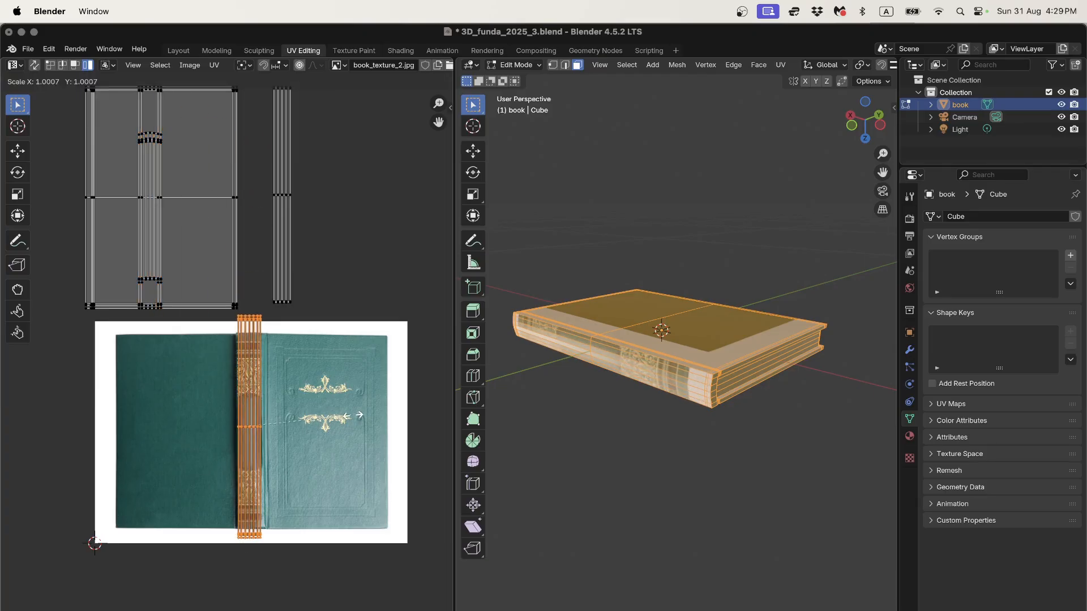
key("y")
left_click(338, 405)
key("g")
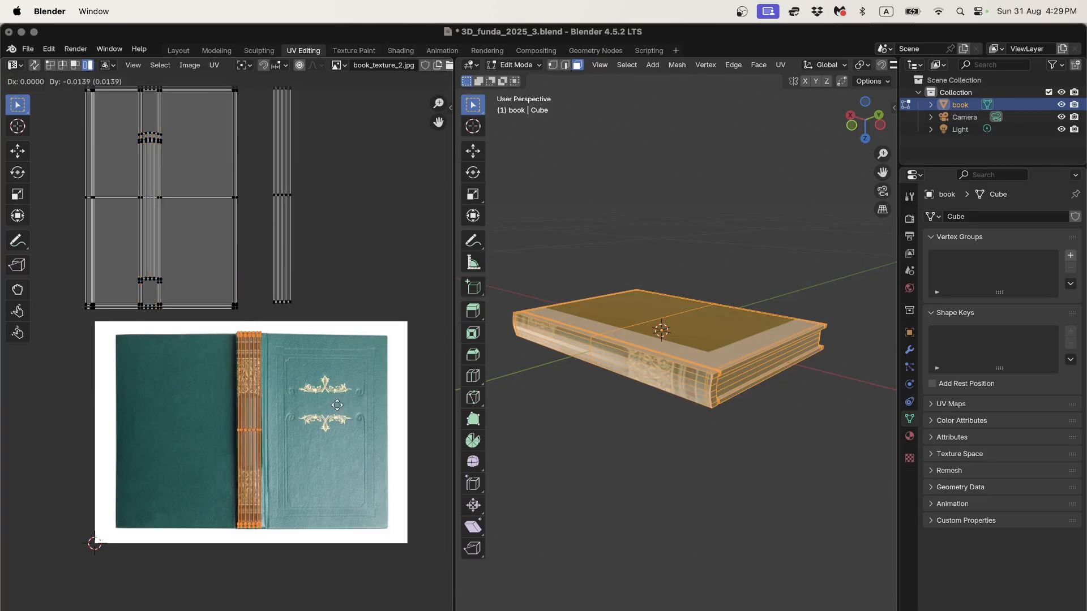
left_click(338, 405)
scroll(339, 405, "up", 2)
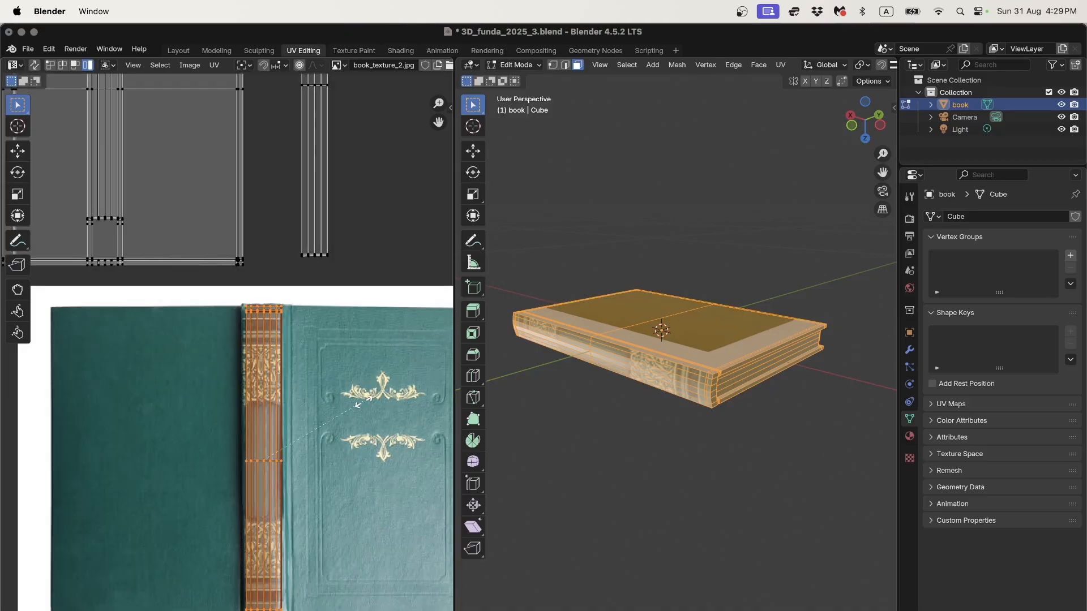
key("g")
left_click(362, 403)
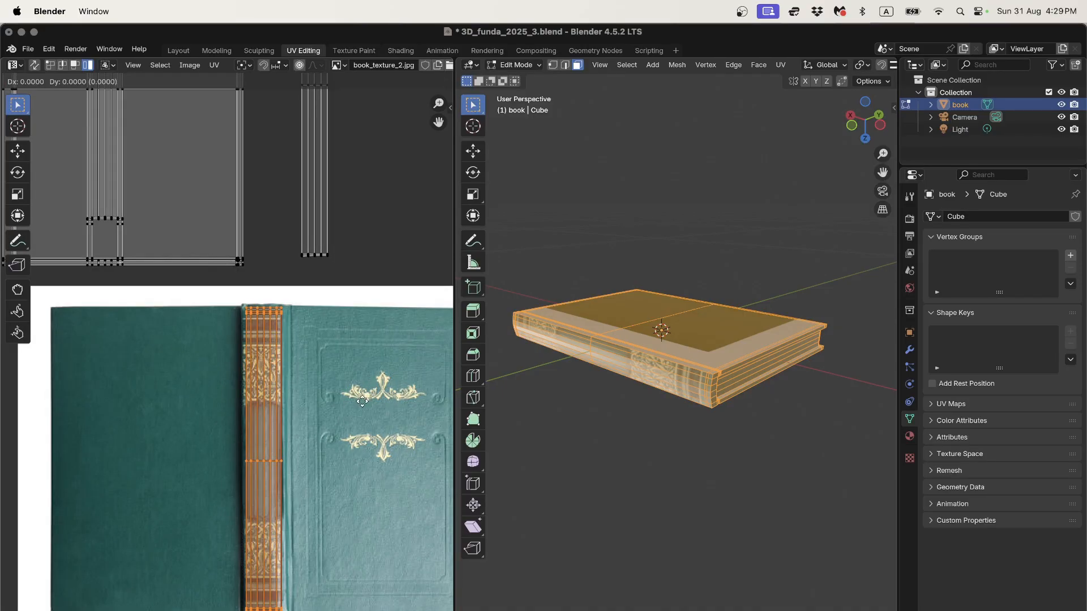
Pick the top cover's UV island from the stack and move it onto the ornamented front cover in the image
left_click(174, 195)
scroll(198, 215, "down", 2)
key("g")
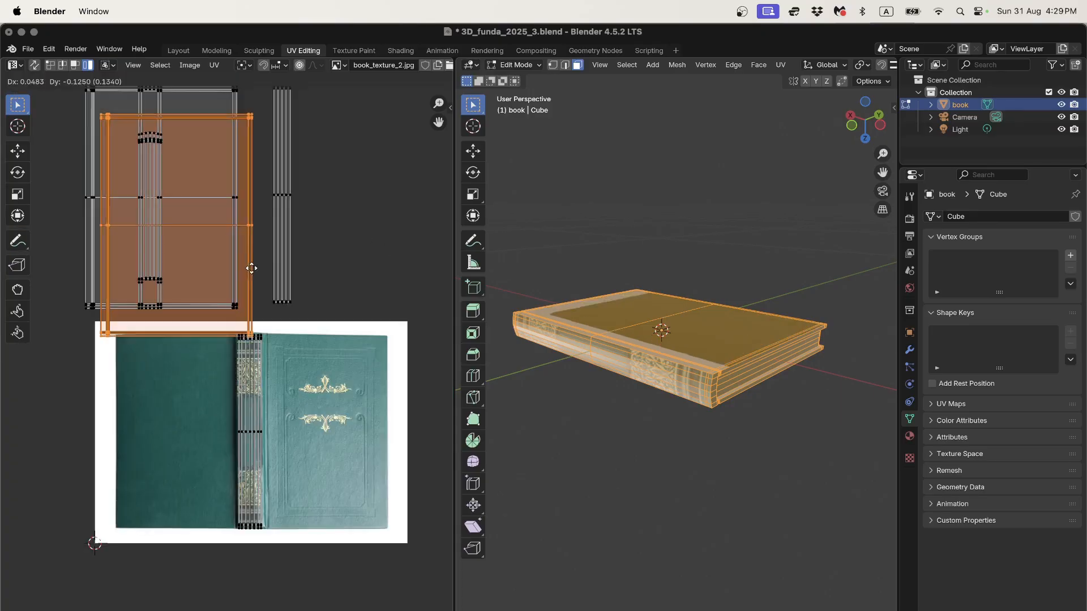
left_click(408, 456)
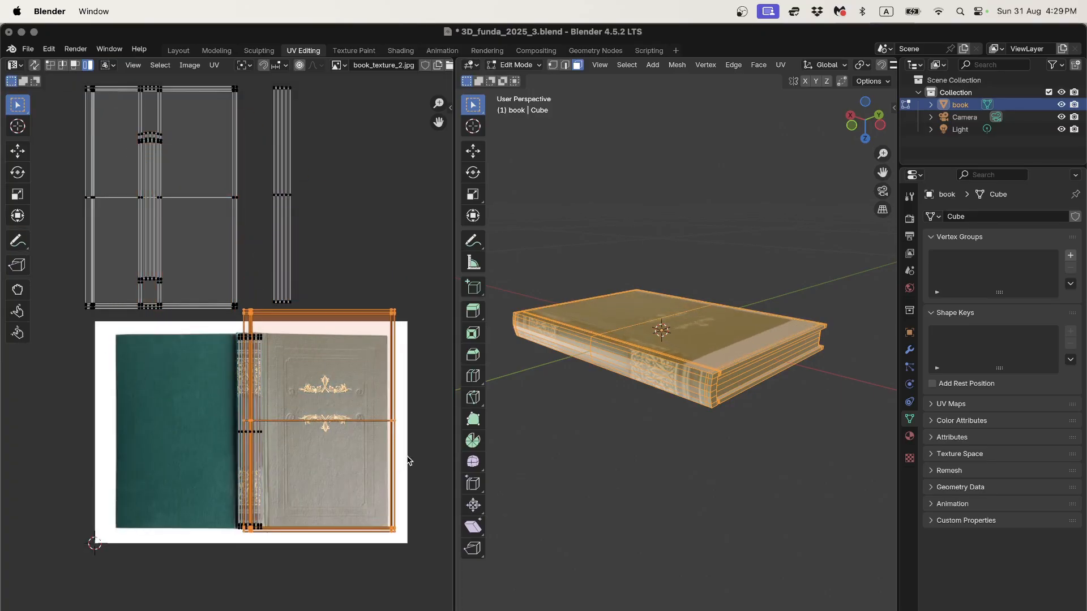
Narrow the front cover UV island along X to match the cover's width and shift it beside the spine
key("s")
key("x")
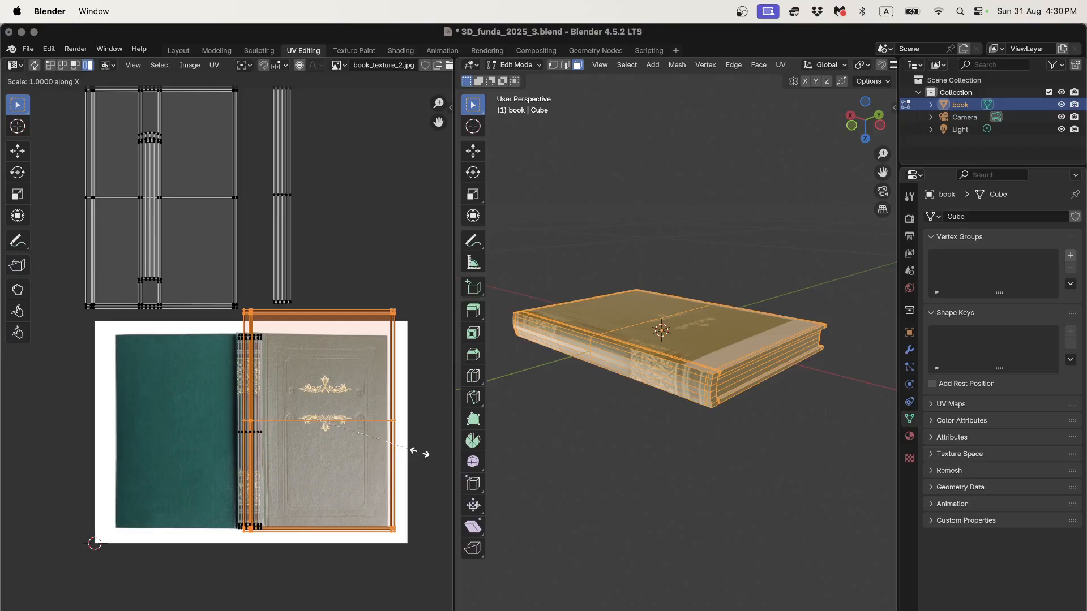
left_click(401, 444)
scroll(396, 442, "up", 3)
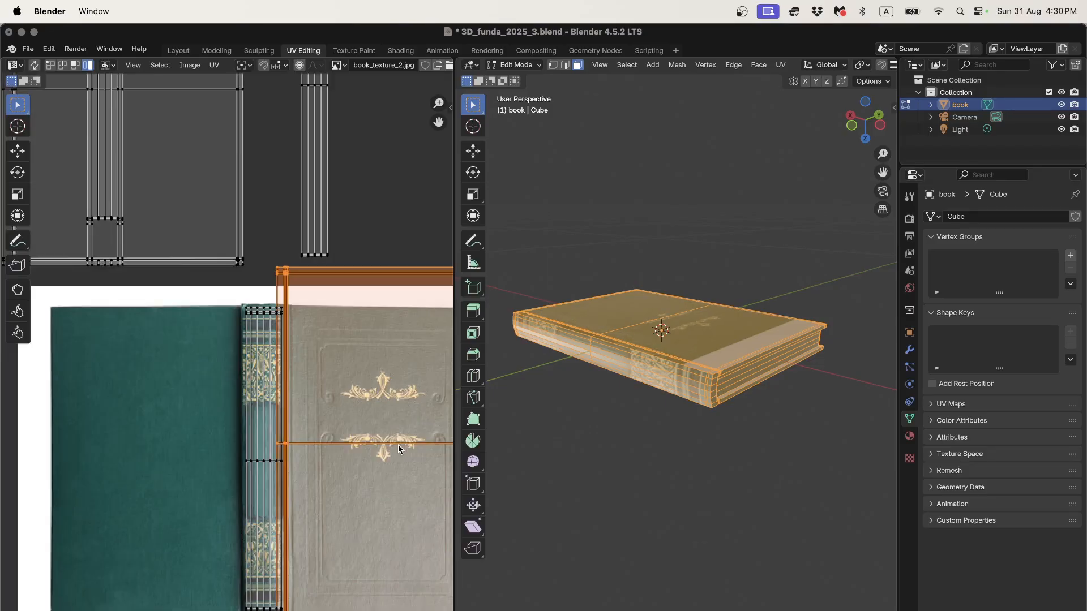
key("g")
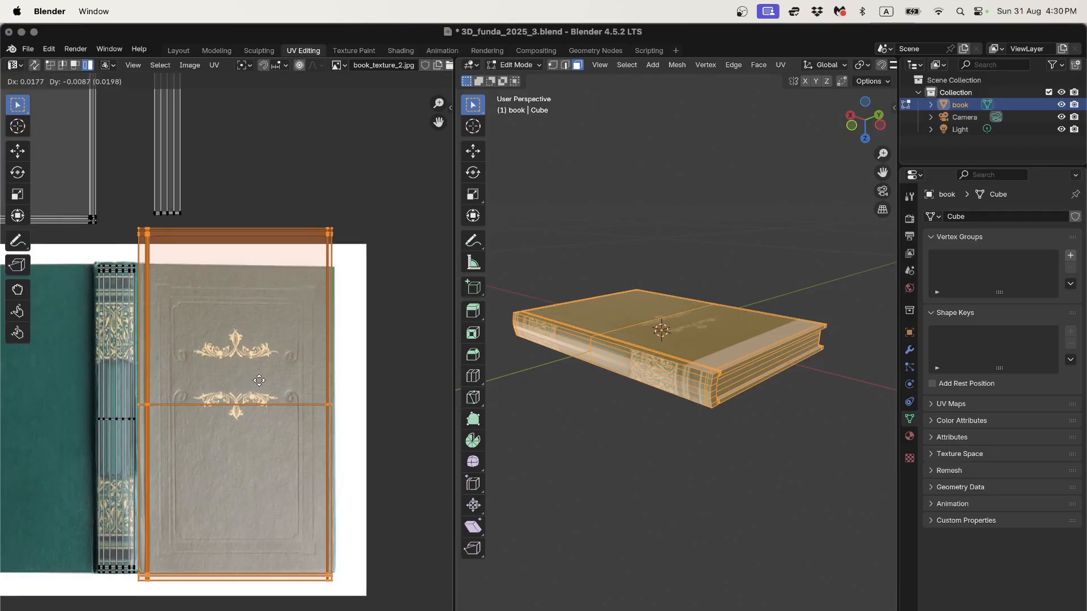
left_click(258, 384)
Shrink the front cover UV island along Y to match the cover's height and shift it down into alignment
key("s")
key("y")
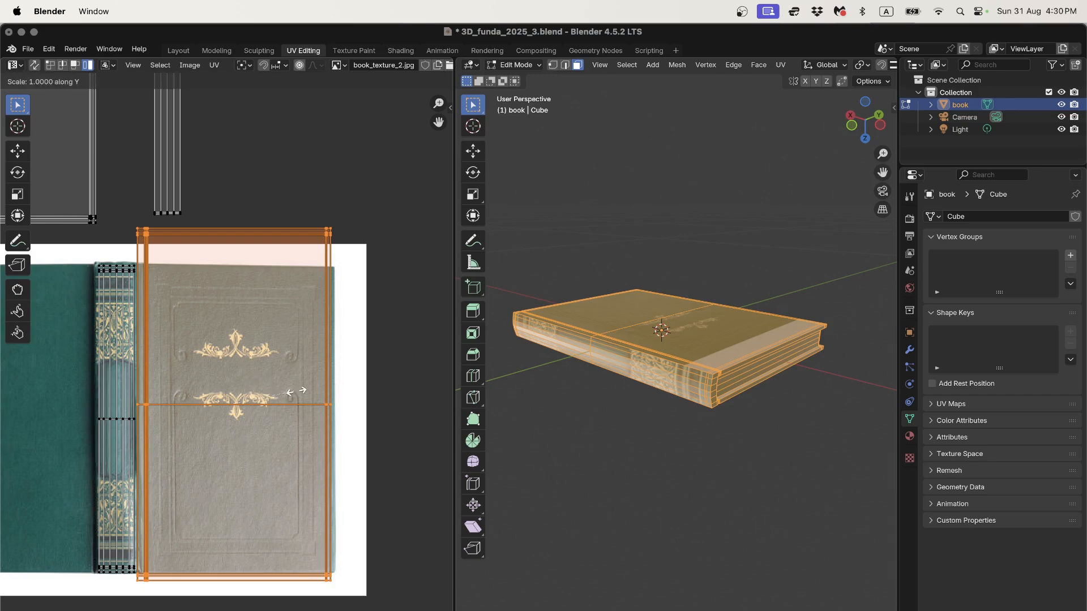
left_click(286, 381)
key("g")
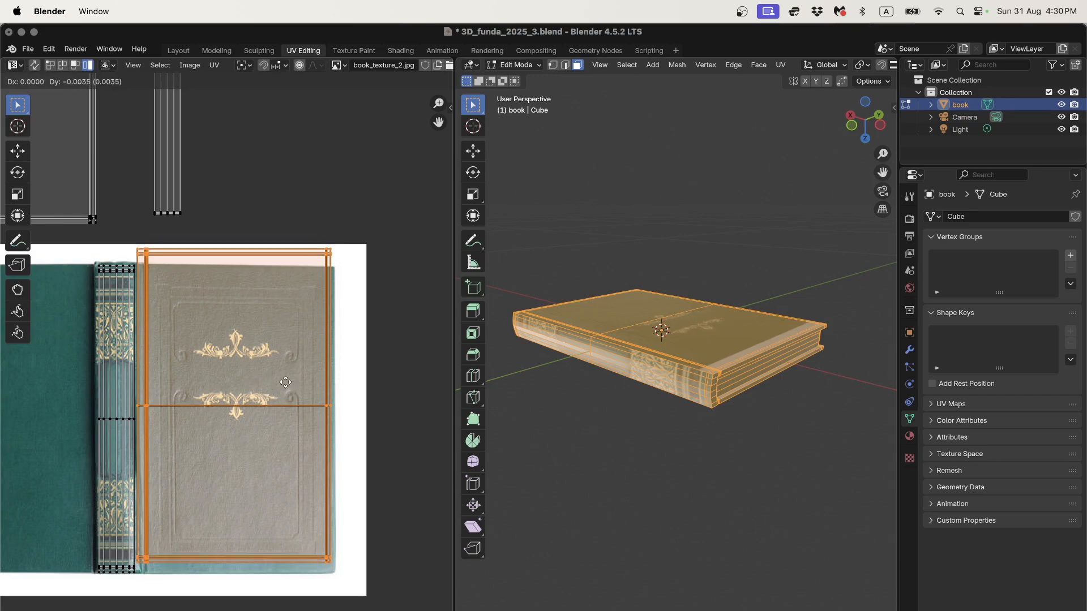
left_click(286, 393)
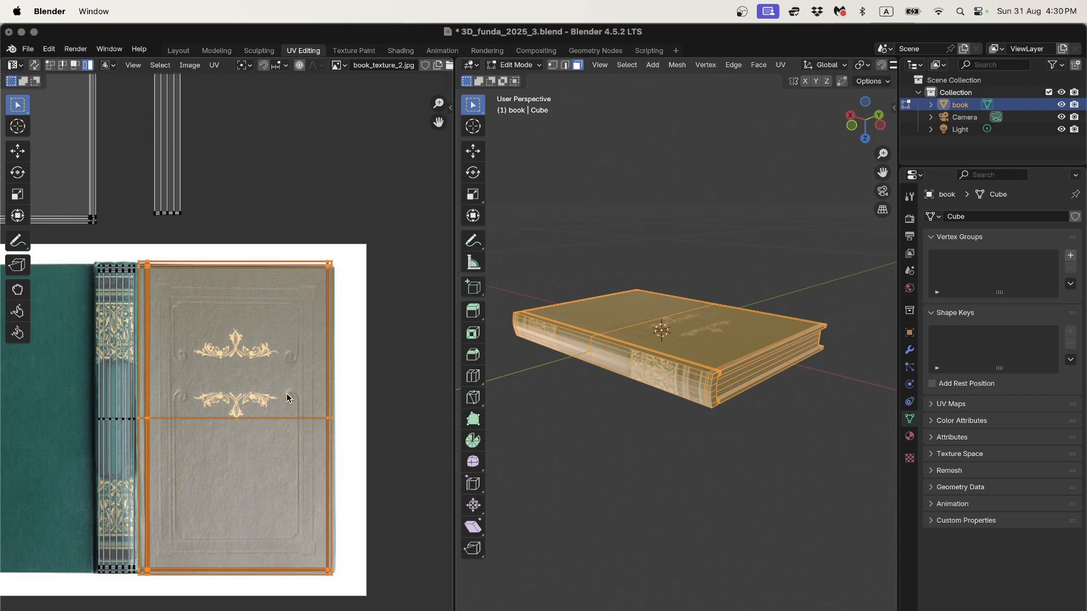
key("s")
key("y")
left_click(376, 450)
key("s")
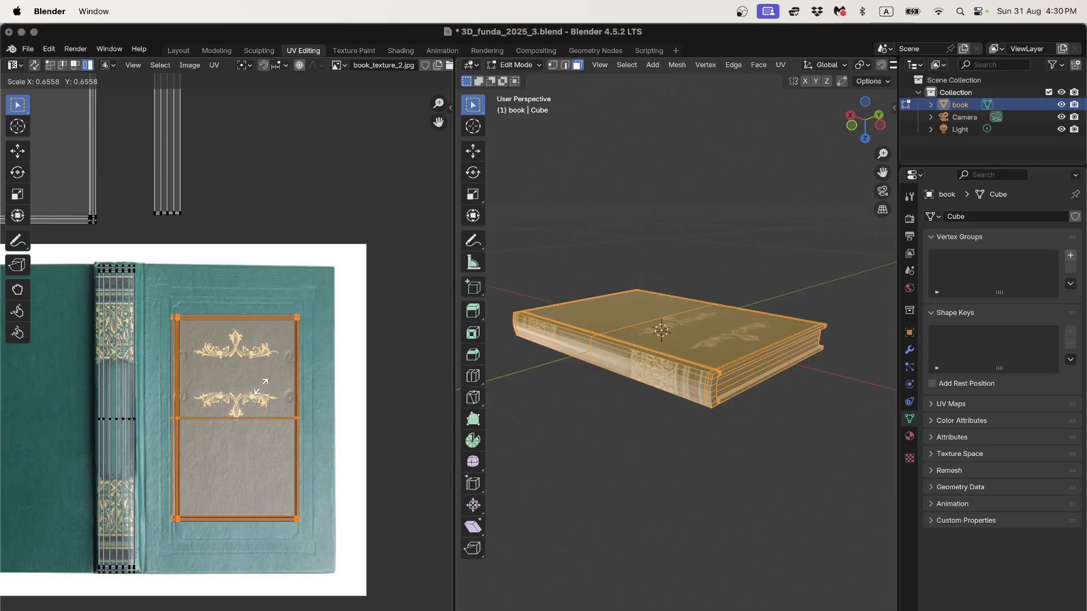
key("Escape")
key("s")
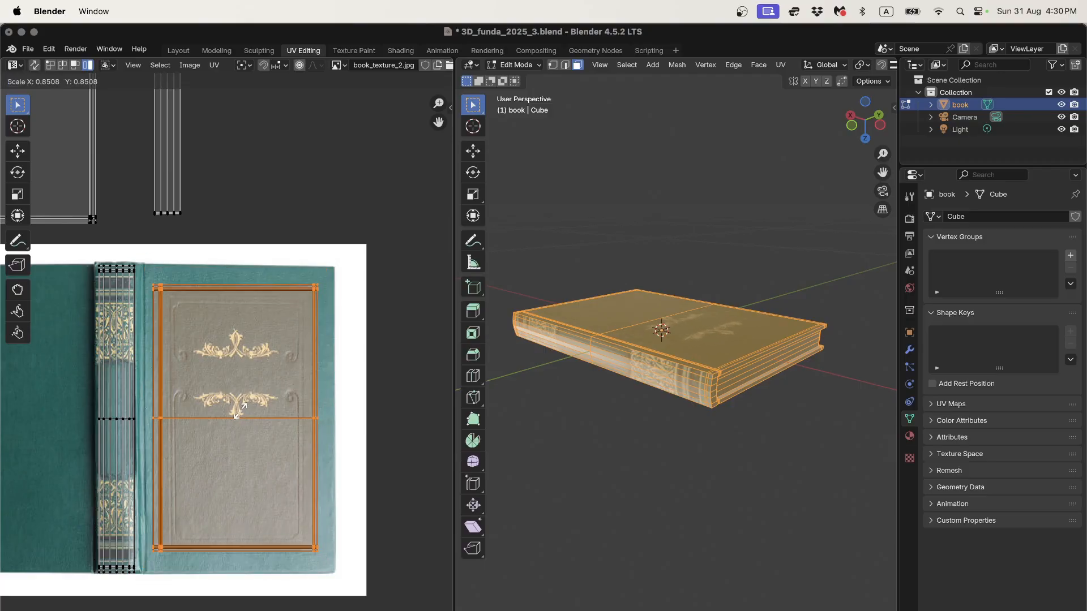
key("Escape")
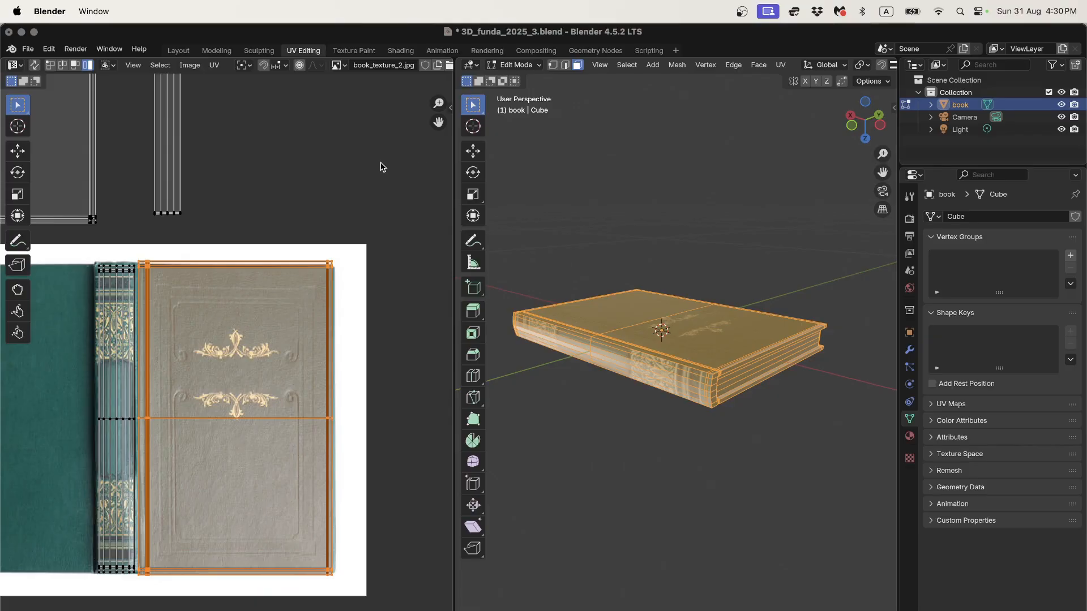
Fine-tune the front cover UV island's scale along Y and X so it sits just inside the cover's edges
key("y")
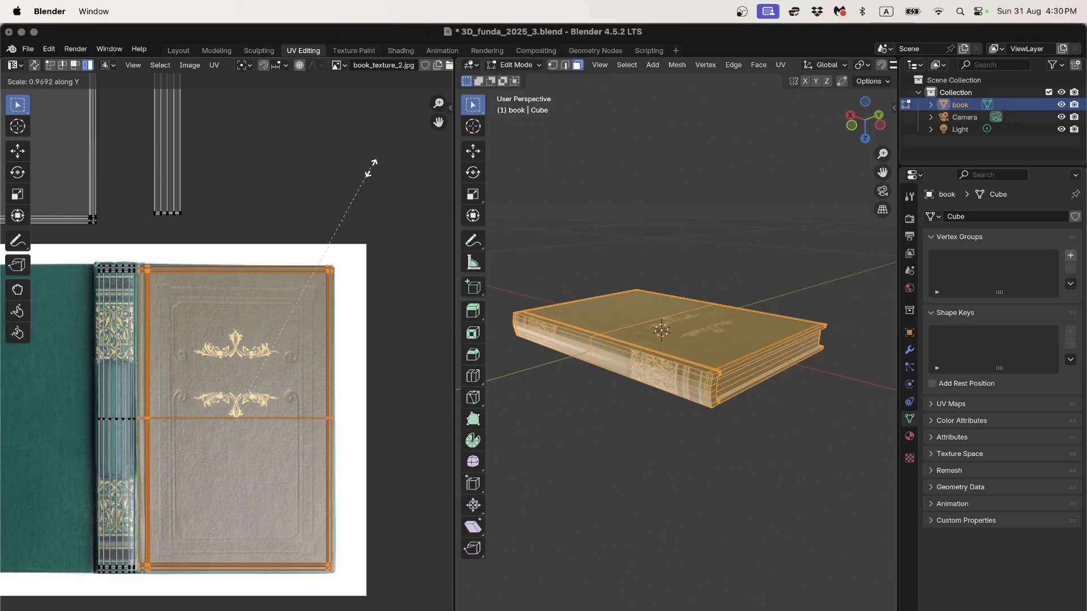
left_click(372, 168)
key("s")
key("y")
left_click(372, 165)
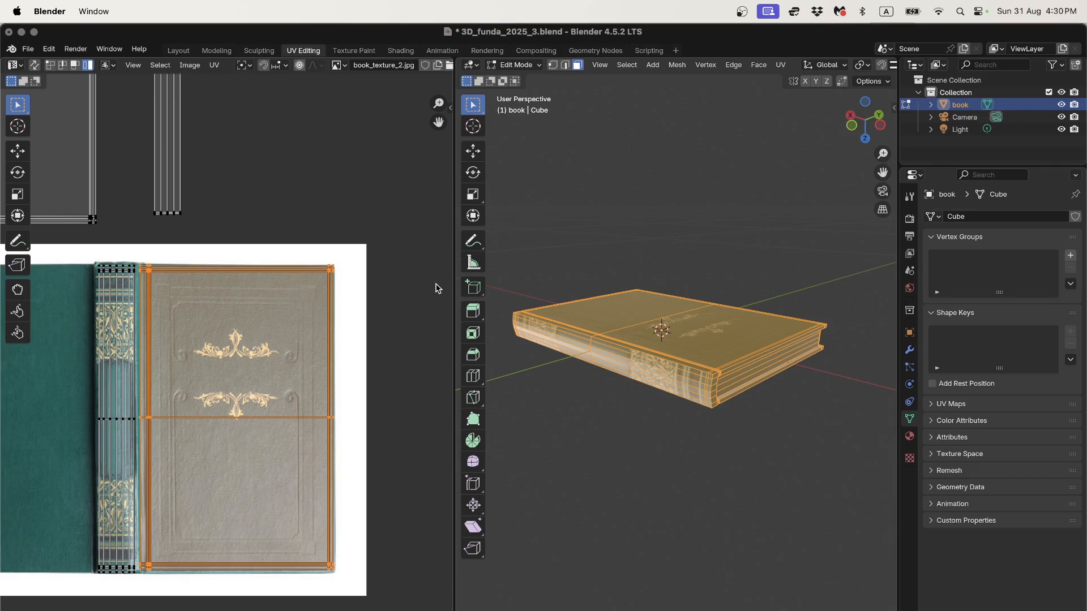
key("s")
key("x")
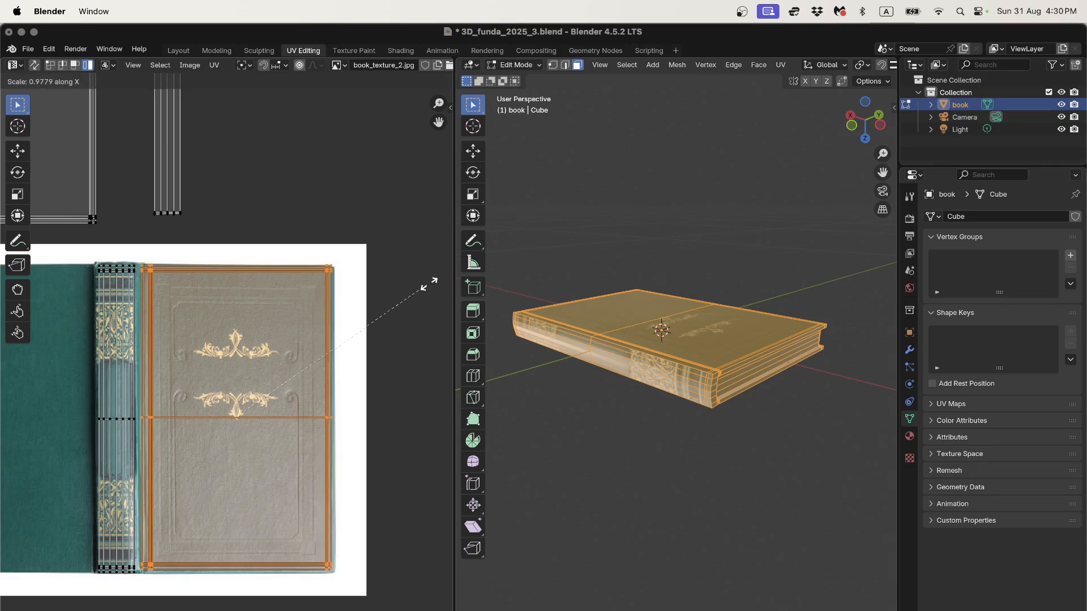
left_click(429, 280)
Switch to Object Mode with textured shading and examine the front cover's hinge area against the groove in the image
mouse_move(517, 301)
middle_mouse_down()
mouse_move(685, 379)
mouse_move(583, 362)
mouse_move(618, 362)
mouse_move(615, 376)
middle_mouse_up()
key("Tab")
key("z")
left_click(514, 383)
scroll(626, 388, "up", 5)
scroll(594, 381, "up", 6)
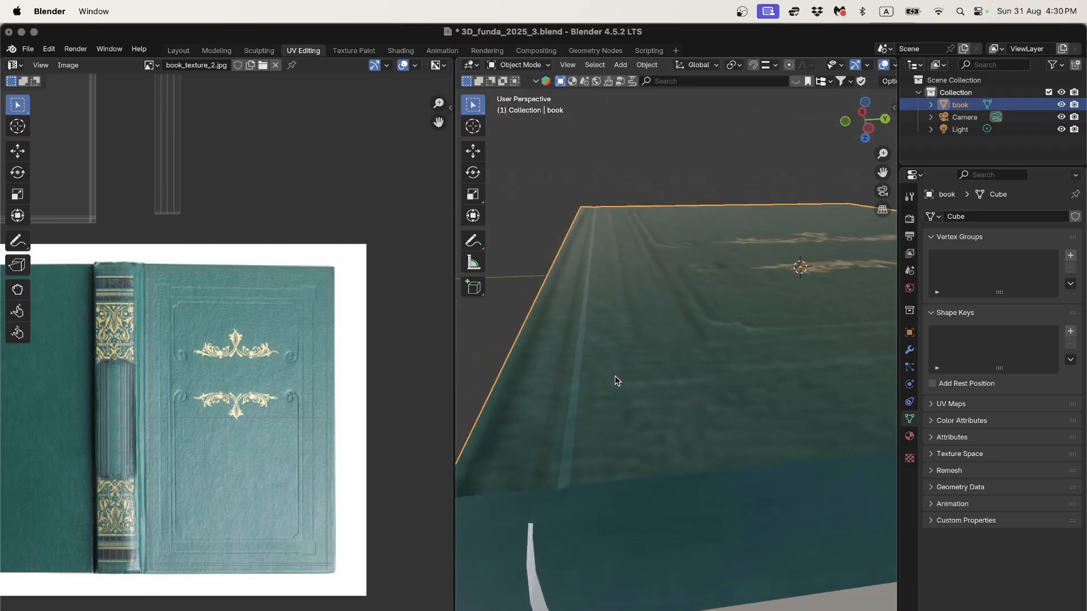
scroll(136, 372, "up", 3)
scroll(136, 371, "down", 2)
middle_click_drag(117, 199, 178, 198)
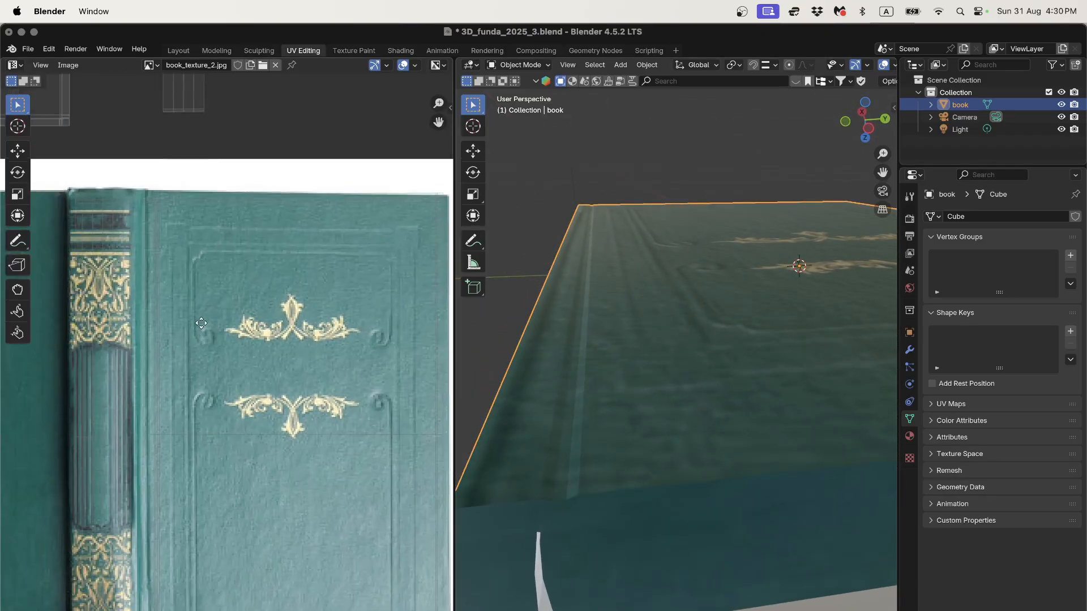
scroll(178, 198, "up", 2)
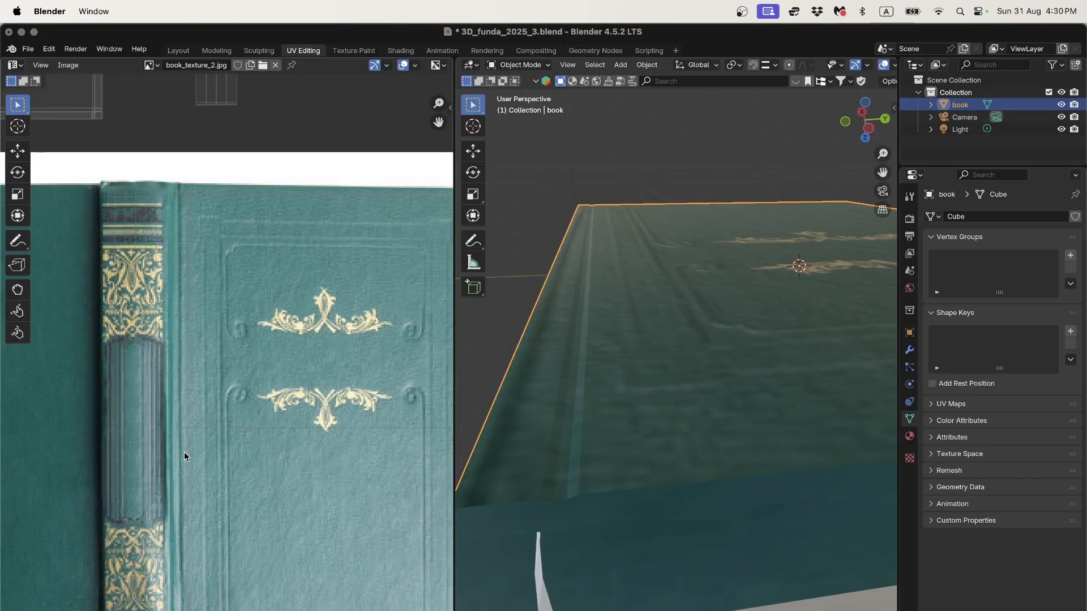
scroll(185, 451, "down", 4)
scroll(539, 334, "down", 5)
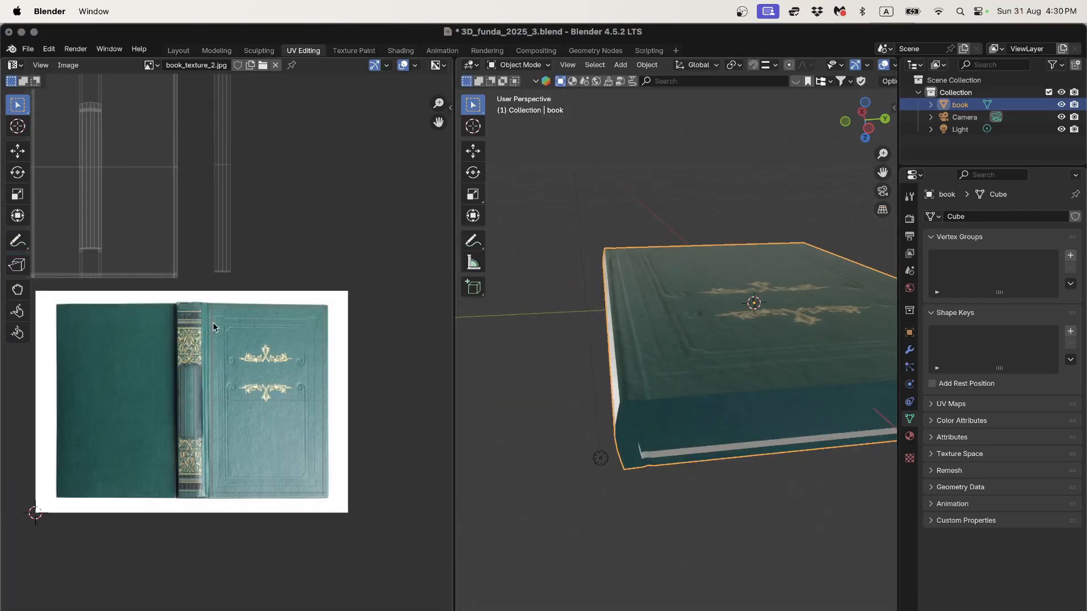
scroll(173, 251, "down", 3)
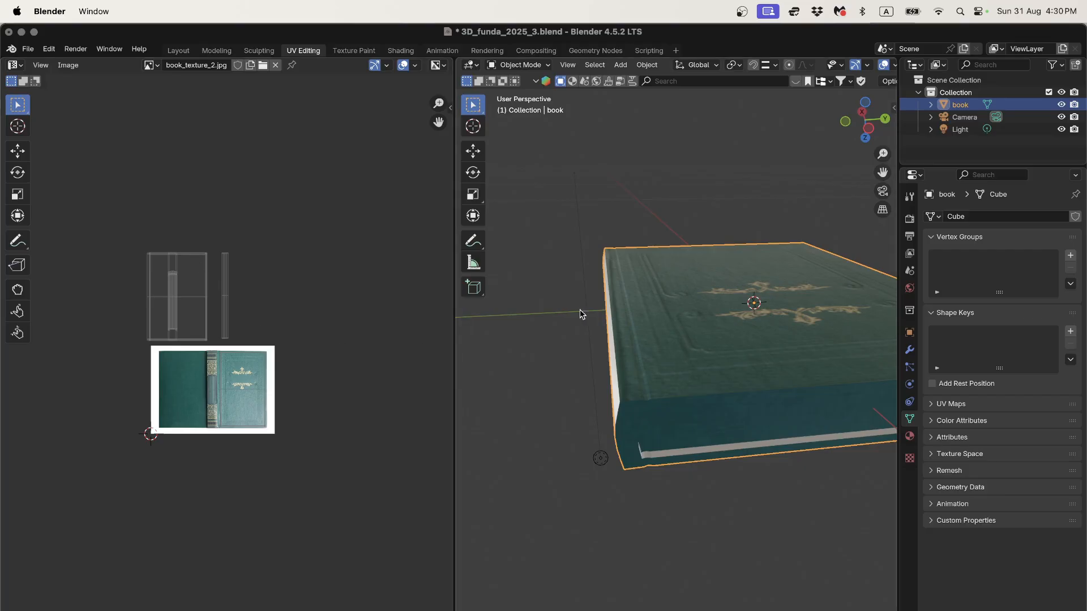
Return to Edit Mode, pick the bottom cover's UV island and move it onto the plain back cover in the image
key("Tab")
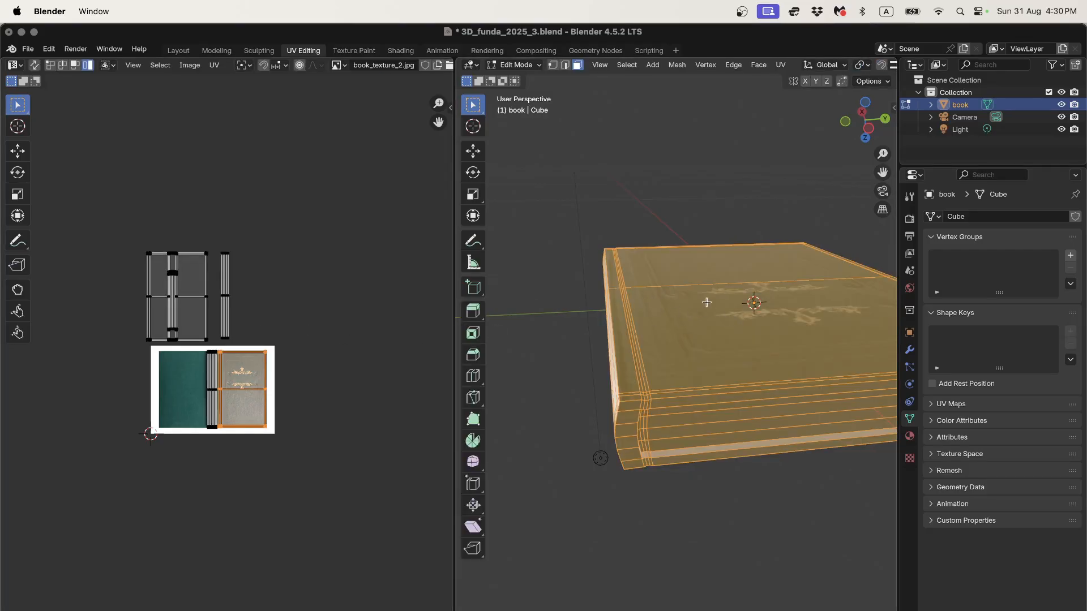
scroll(425, 323, "up", 1)
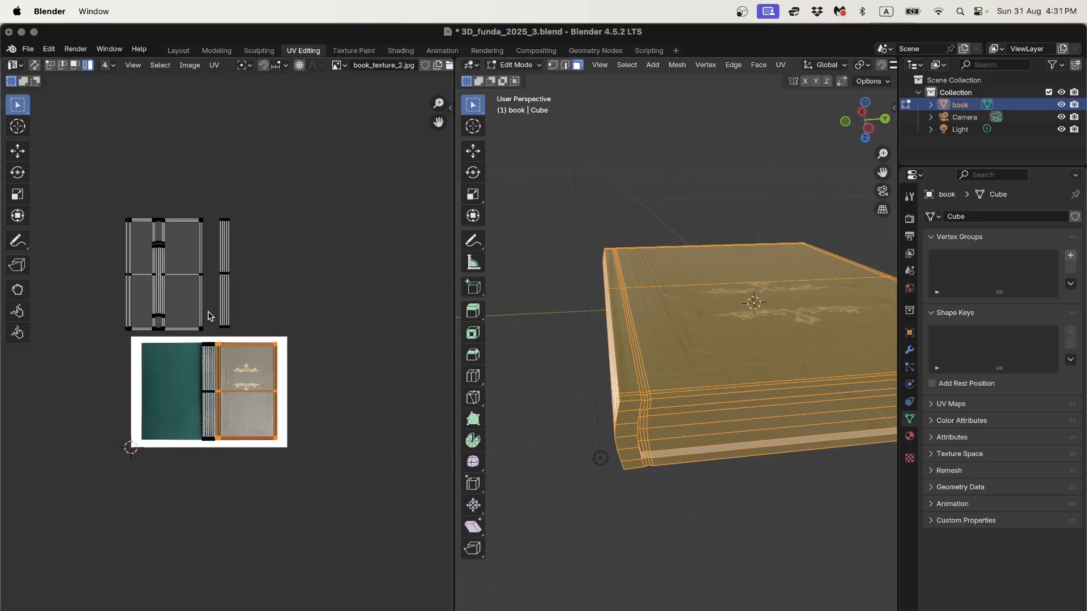
scroll(210, 315, "up", 2)
left_click(155, 209)
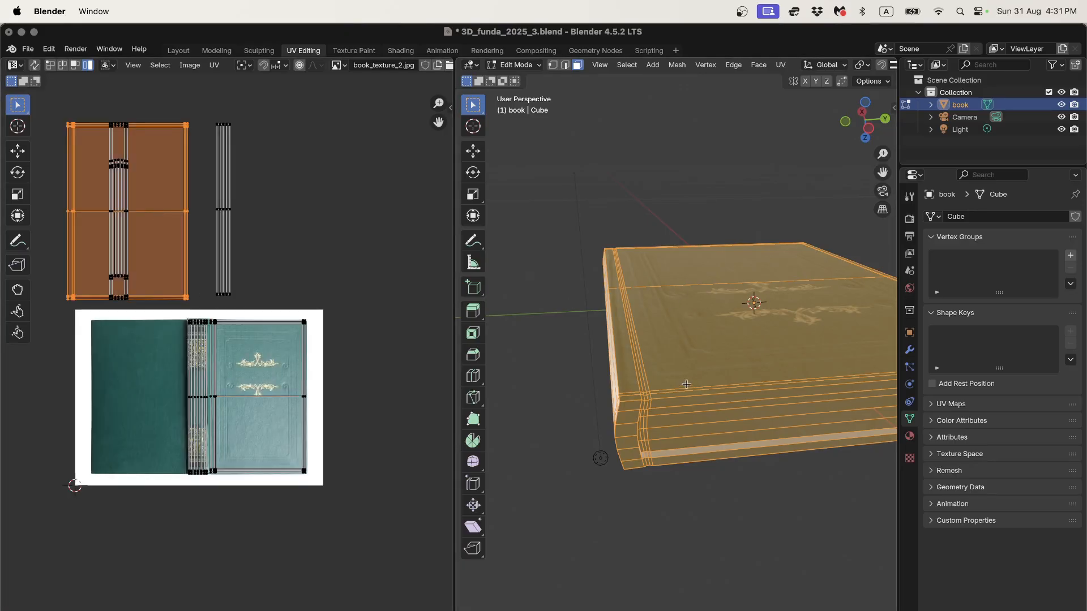
middle_click_drag(686, 385, 700, 282)
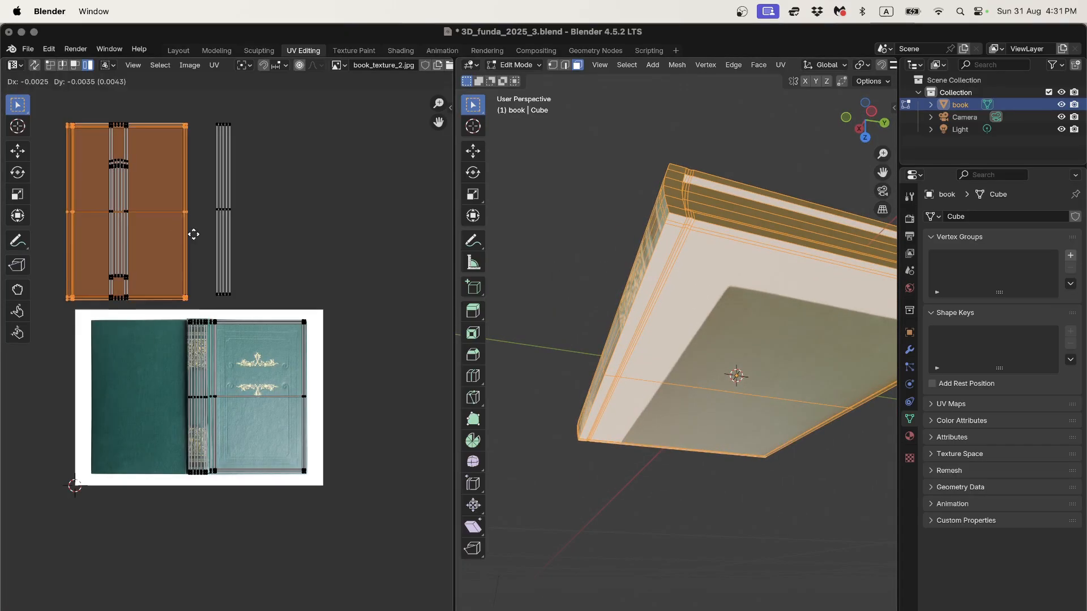
key("g")
scroll(205, 388, "up", 2)
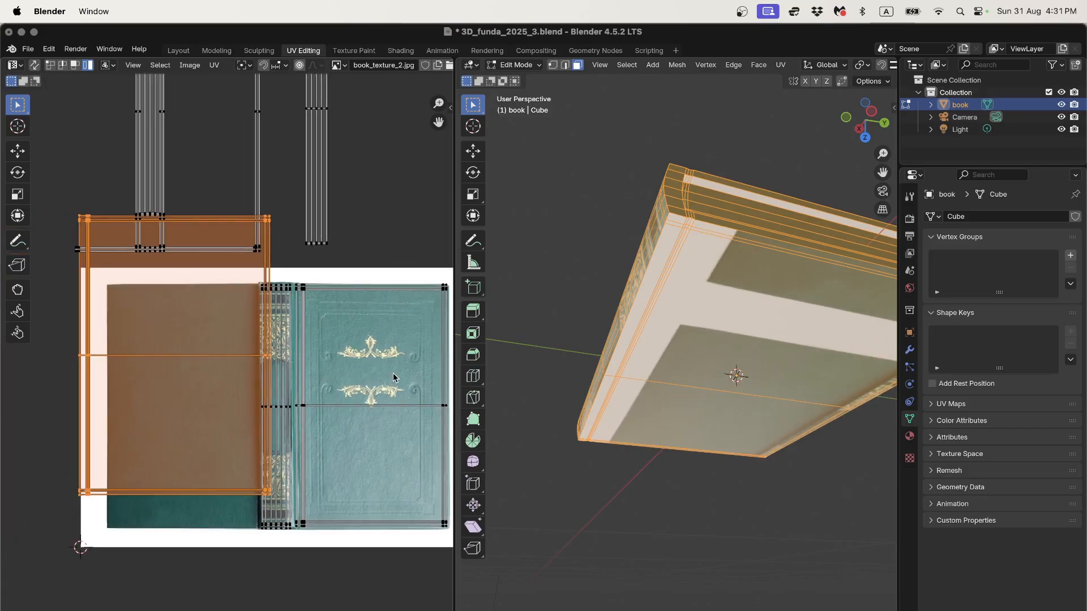
Scale the back cover UV island along Y to match the cover's height and align it vertically with the image
key("g")
key("s")
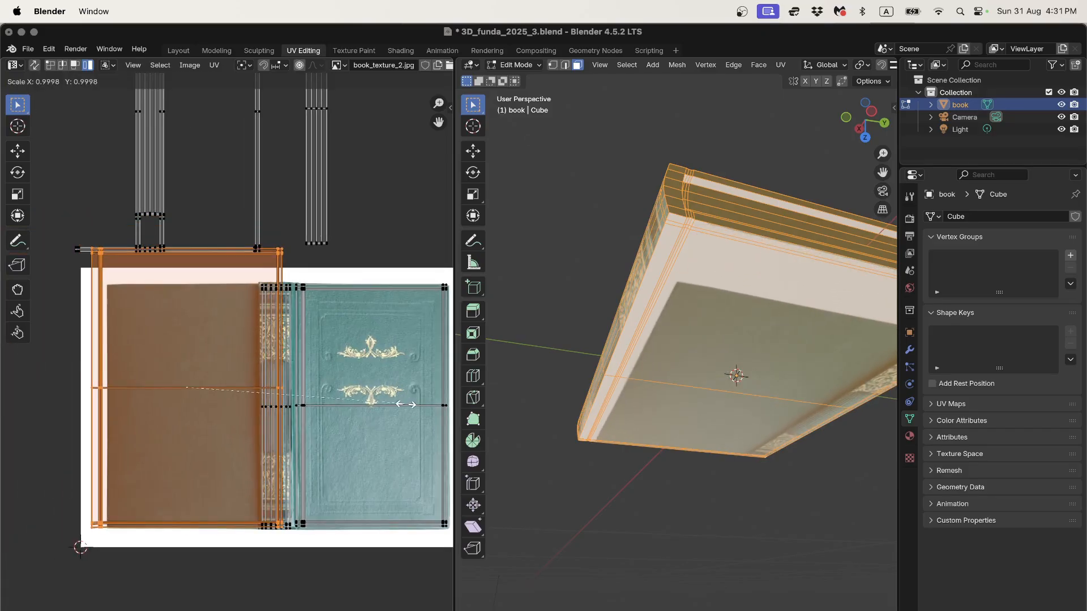
key("y")
key("g")
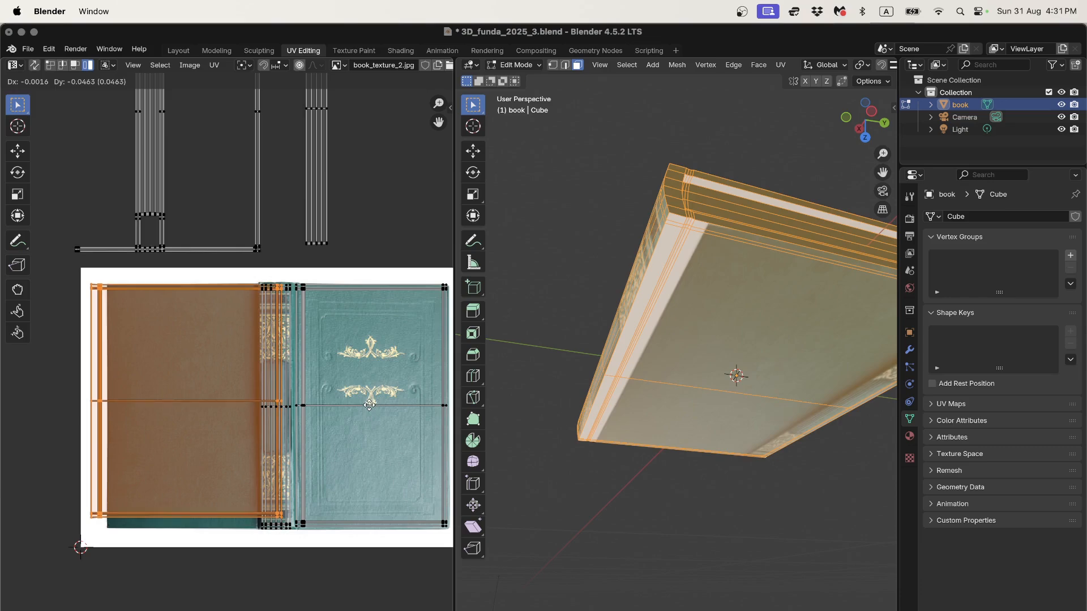
key("s")
key("y")
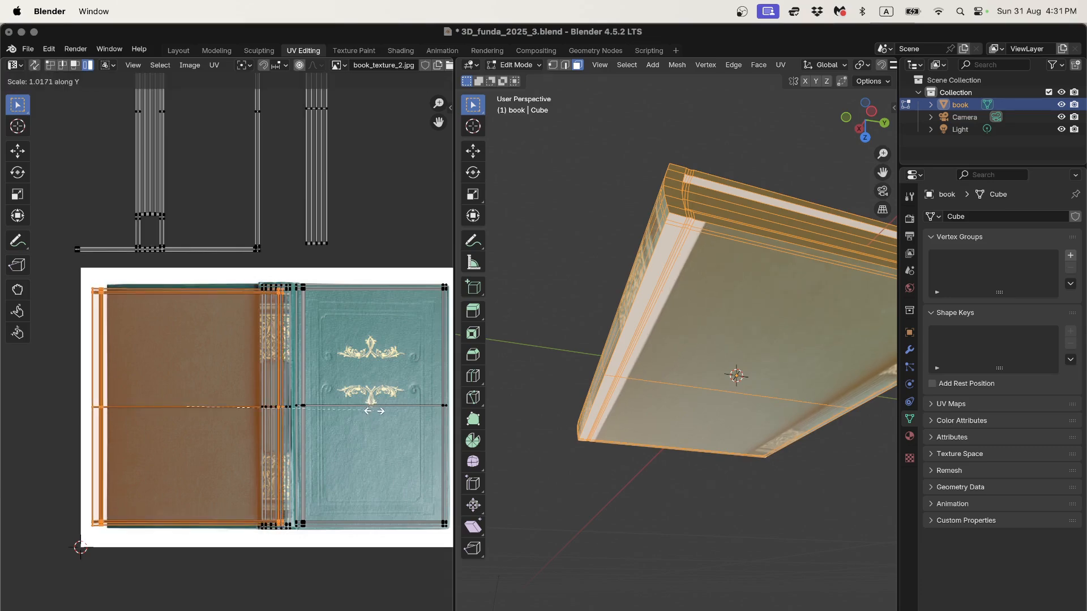
left_click(379, 416)
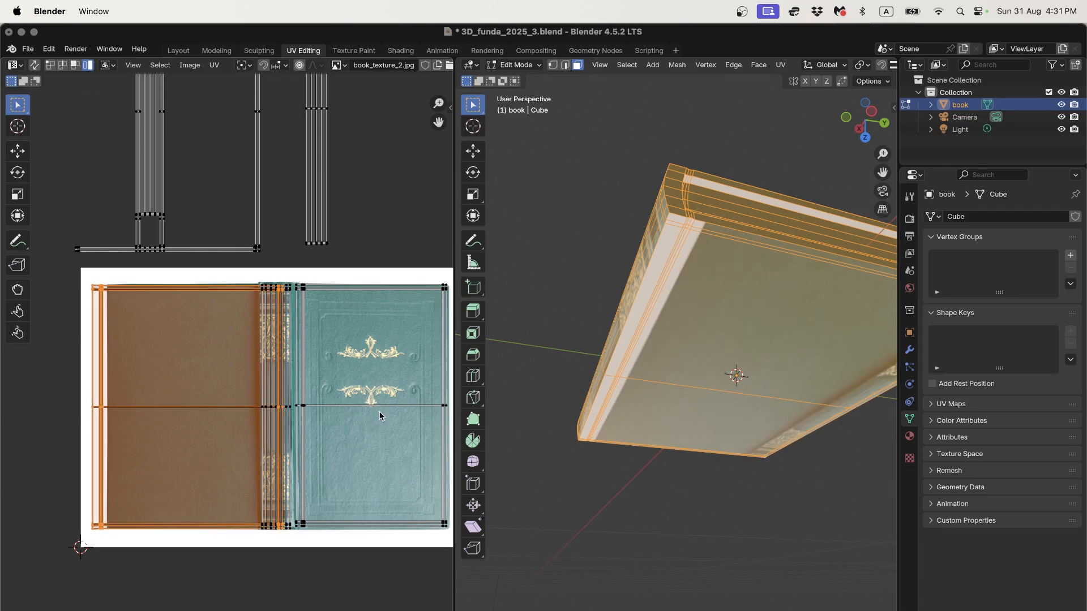
Narrow the back cover UV island along X, shift it flush with the spine, and check its edges against the image
key("s")
key("x")
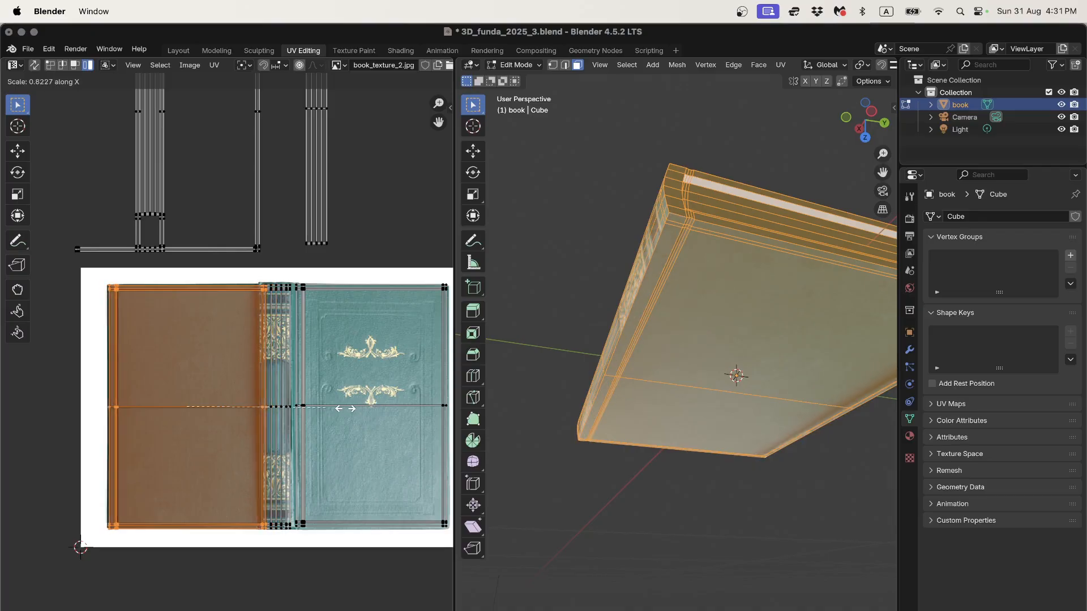
left_click(337, 408)
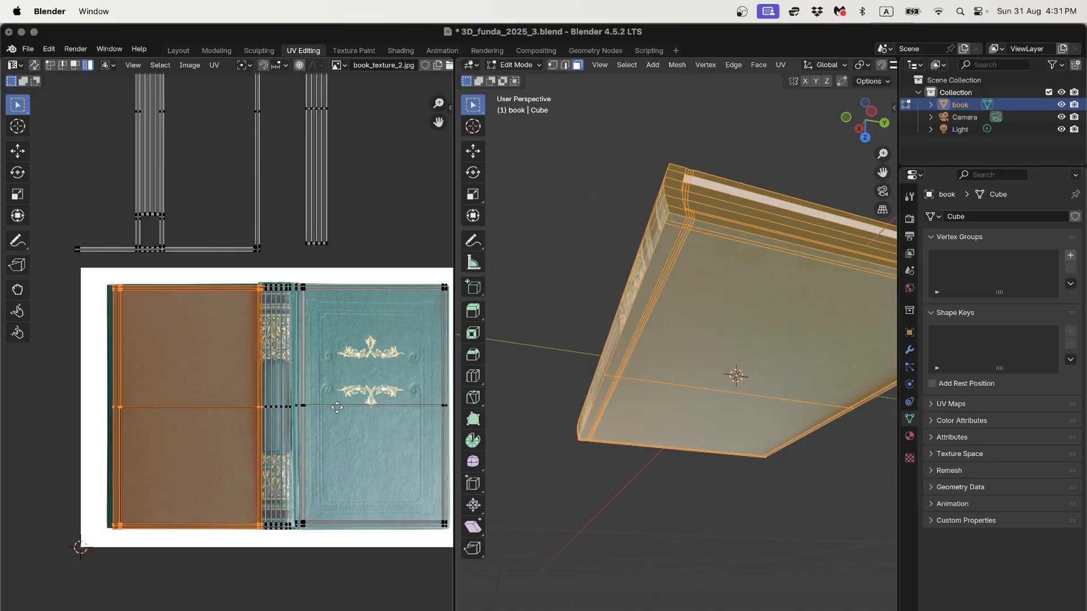
key("g")
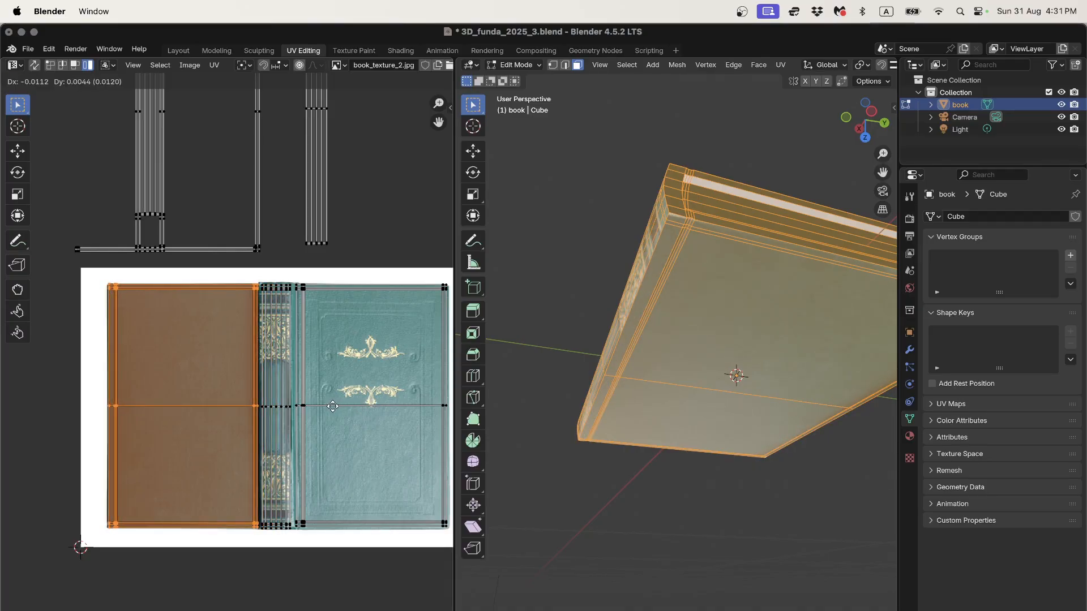
left_click(332, 406)
scroll(169, 385, "up", 5)
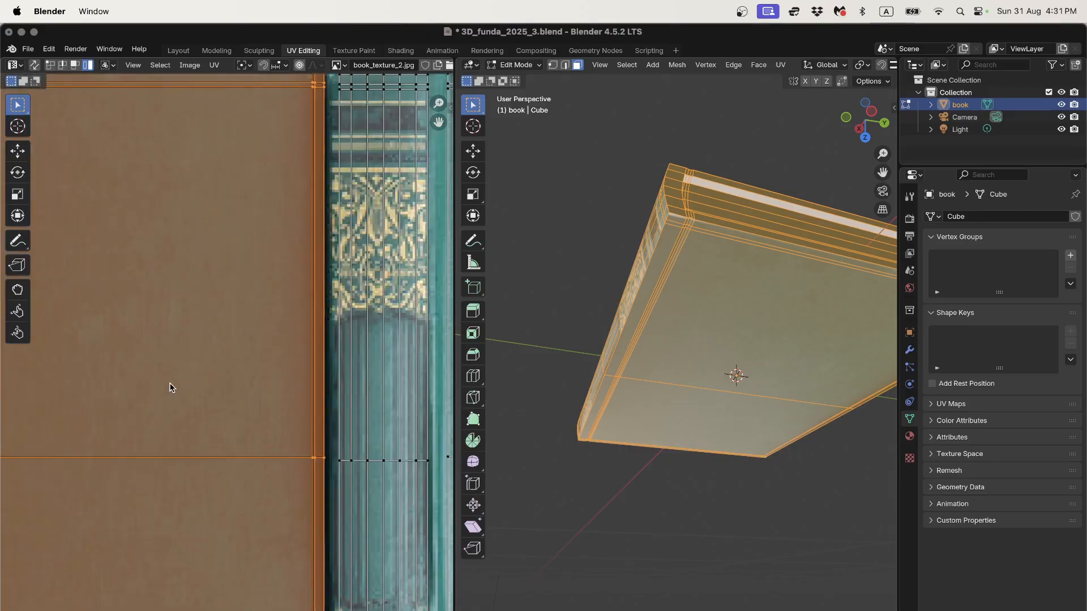
scroll(169, 383, "down", 2)
scroll(172, 384, "left", 5)
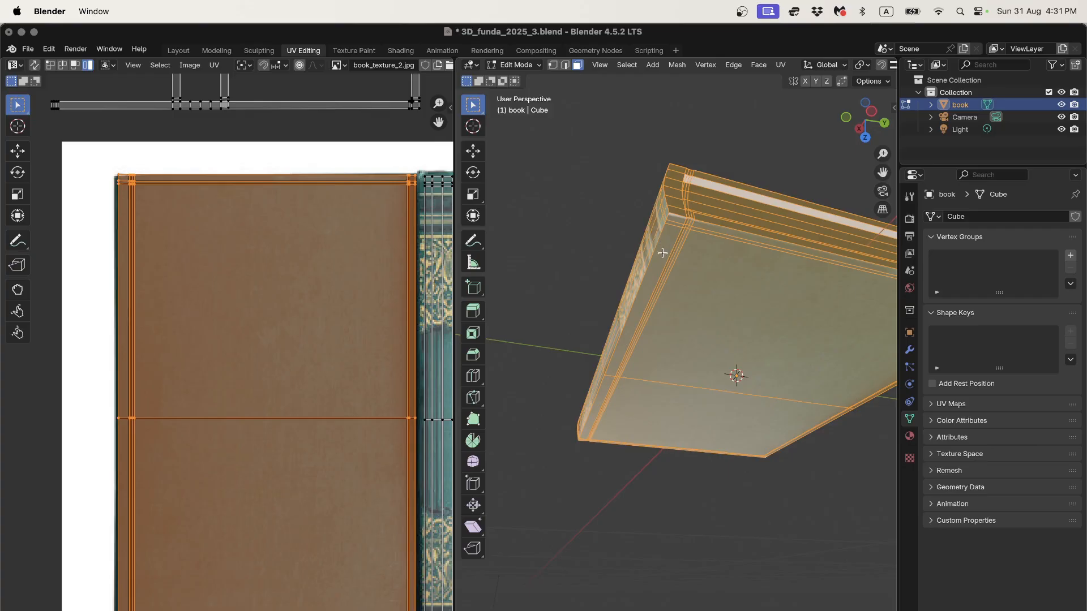
middle_click_drag(662, 253, 655, 340)
scroll(322, 345, "down", 2)
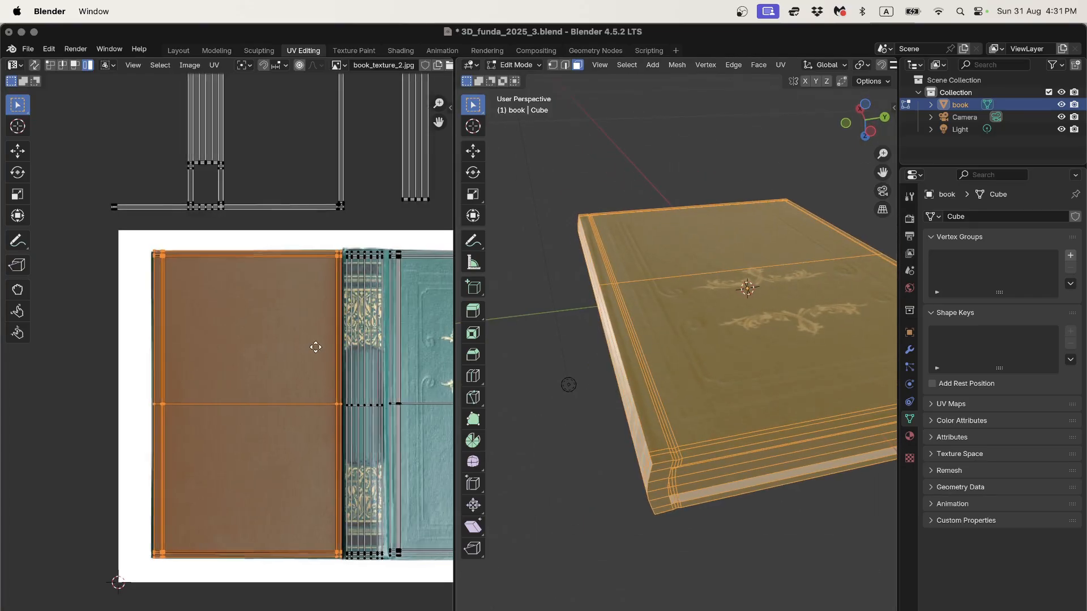
middle_click_drag(315, 347, 313, 347)
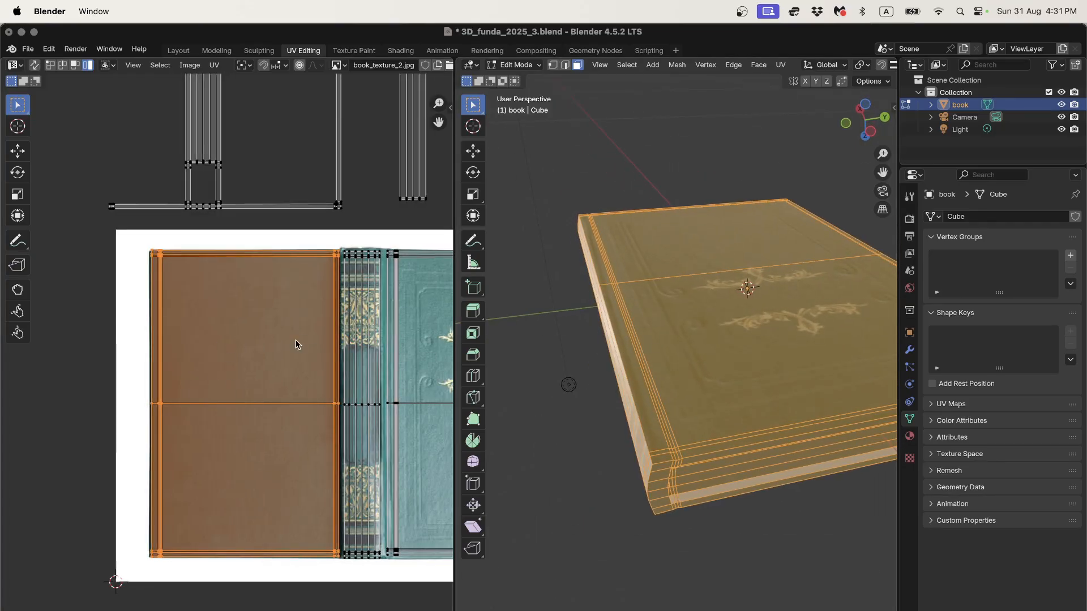
Rotate the back cover UV island so its hinge loops face the spine, and shift it against the spine's edge in the image
key("r")
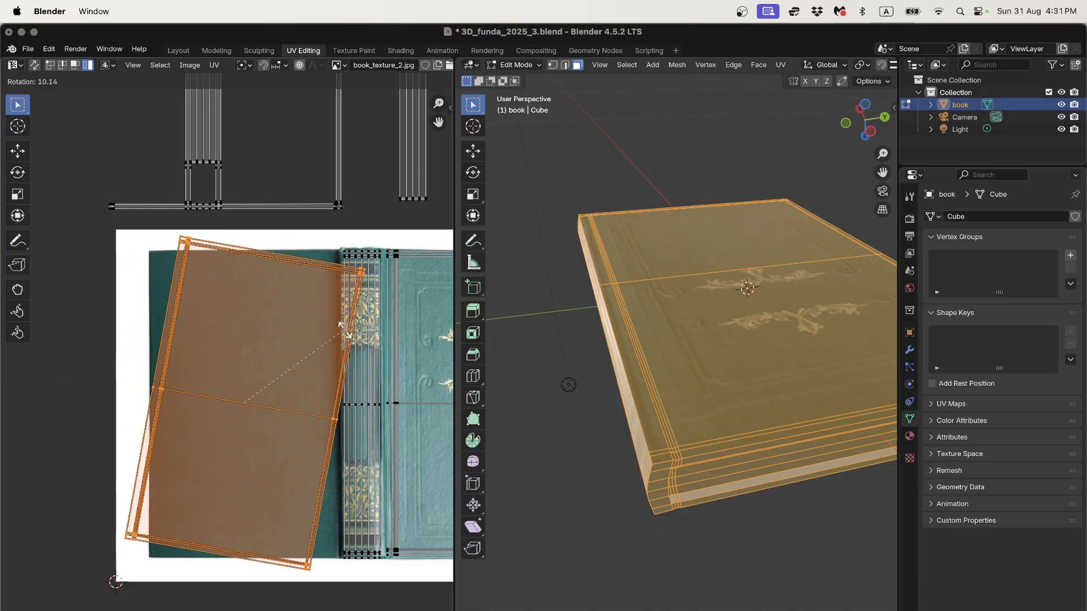
left_click(346, 334)
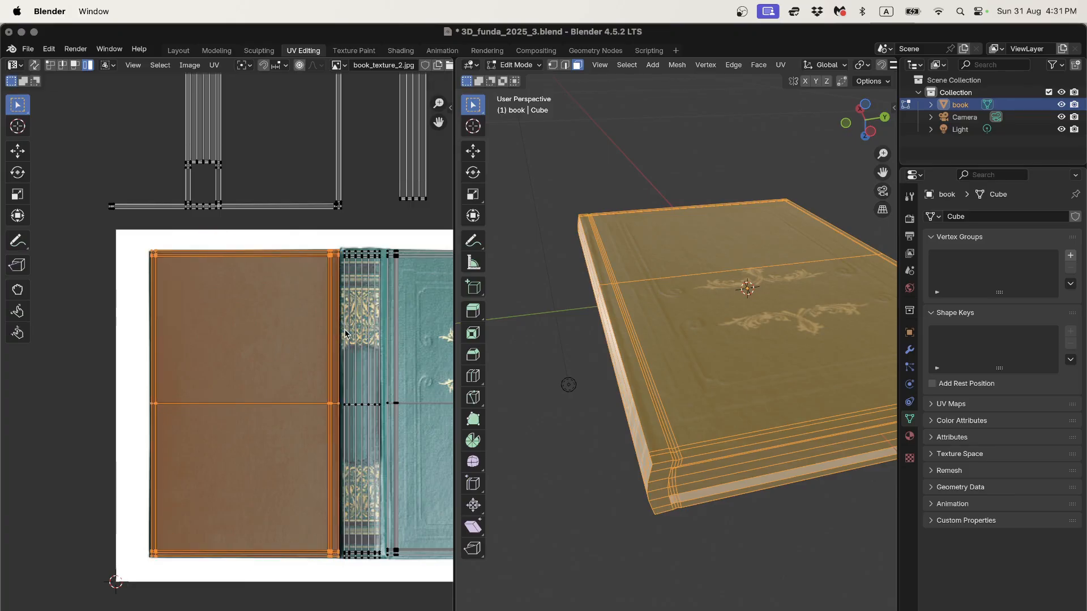
scroll(339, 339, "up", 4)
scroll(277, 368, "down", 2)
scroll(306, 340, "up", 4)
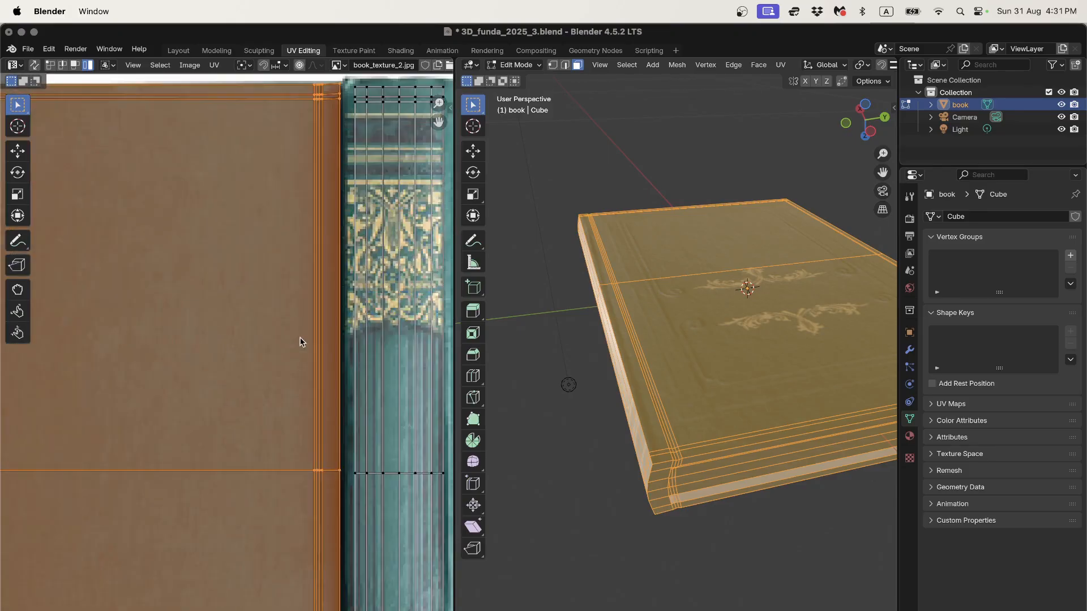
scroll(339, 335, "down", 1)
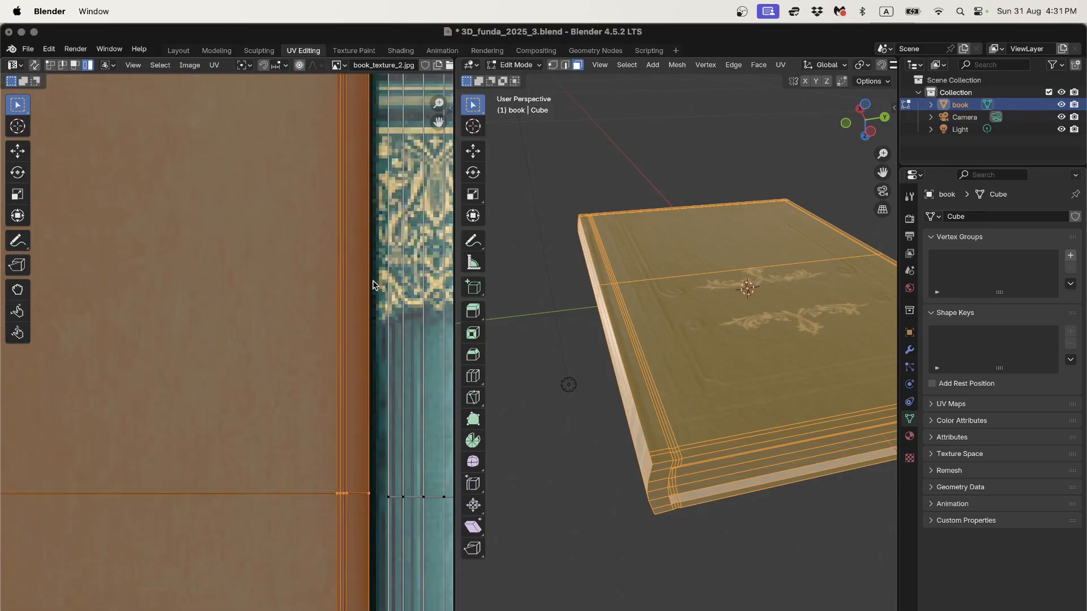
middle_click_drag(373, 285, 306, 303)
key("g")
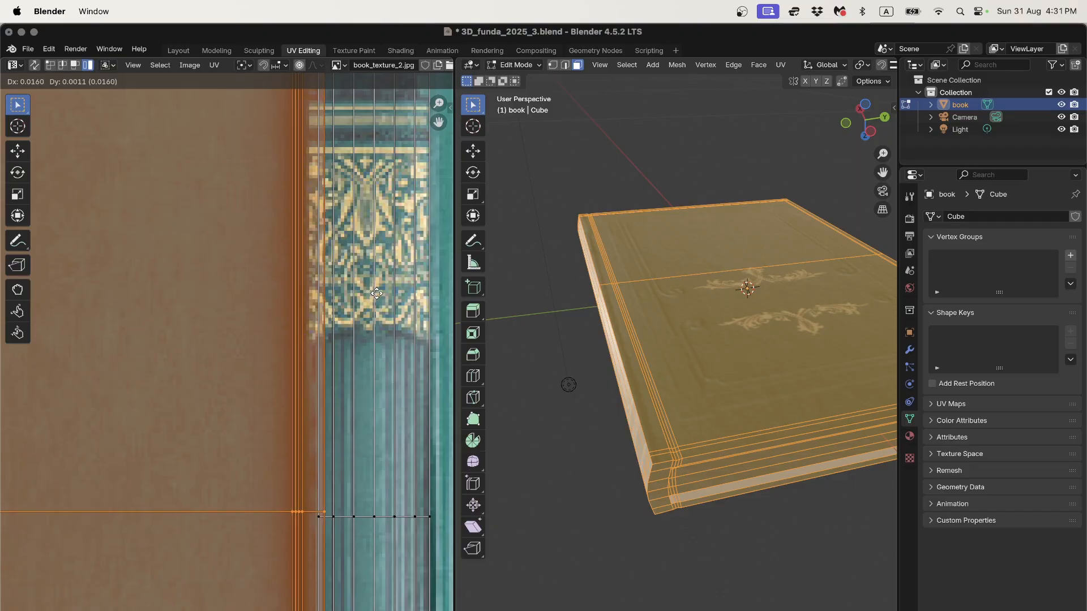
left_click(376, 293)
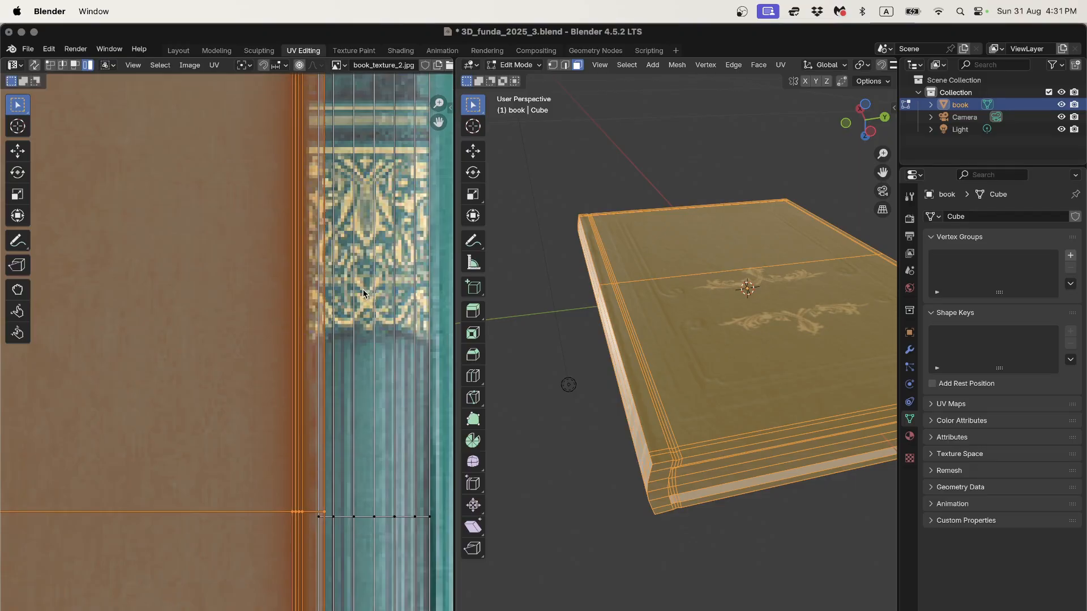
scroll(358, 291, "down", 3)
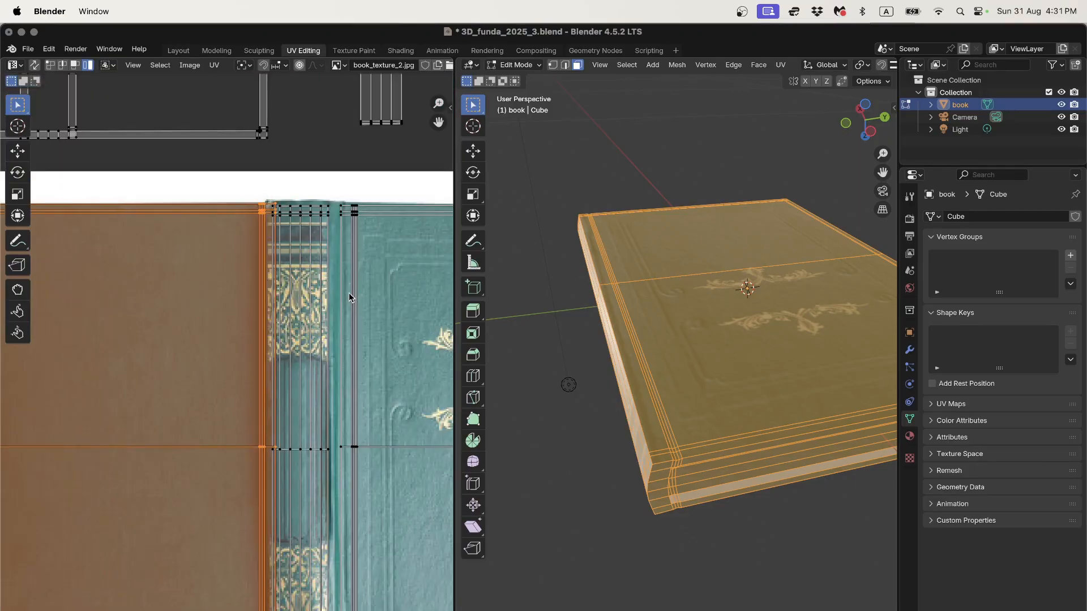
left_click(50, 65)
scroll(283, 271, "down", 1)
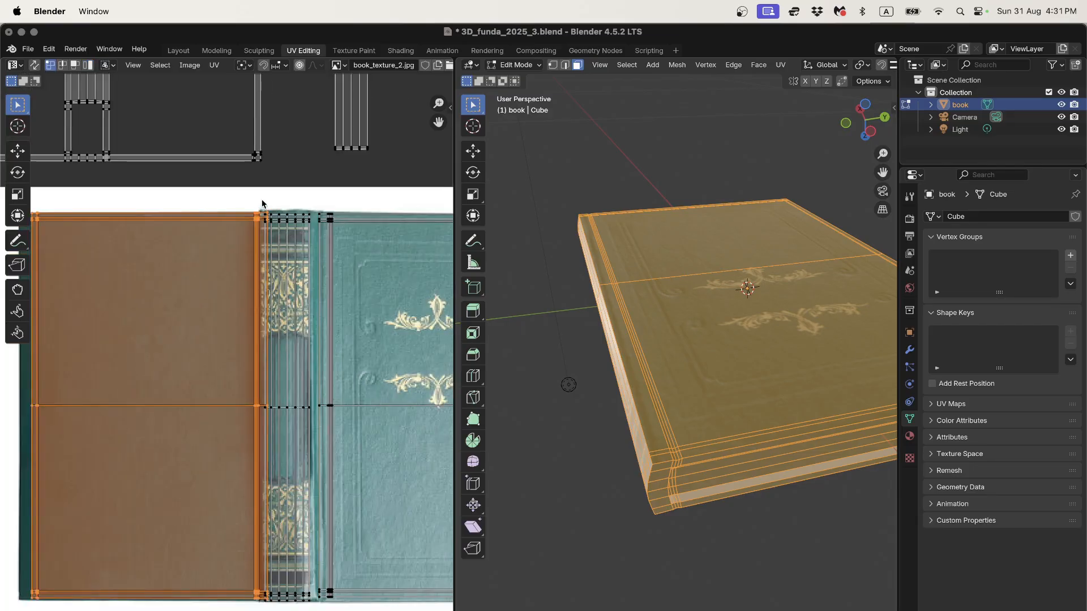
left_click_drag(261, 201, 296, 599)
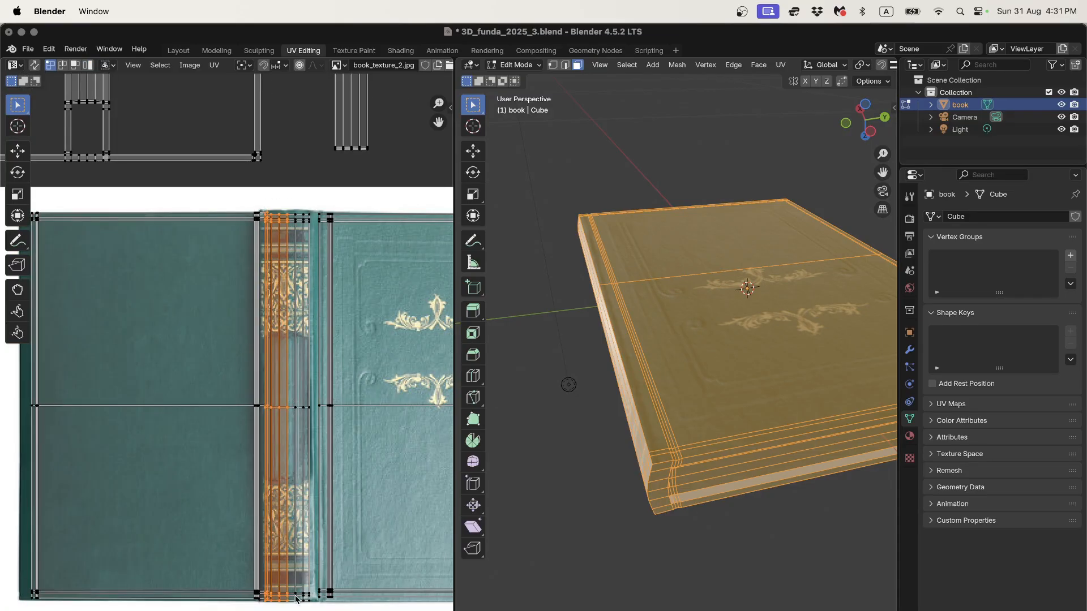
left_click(217, 219)
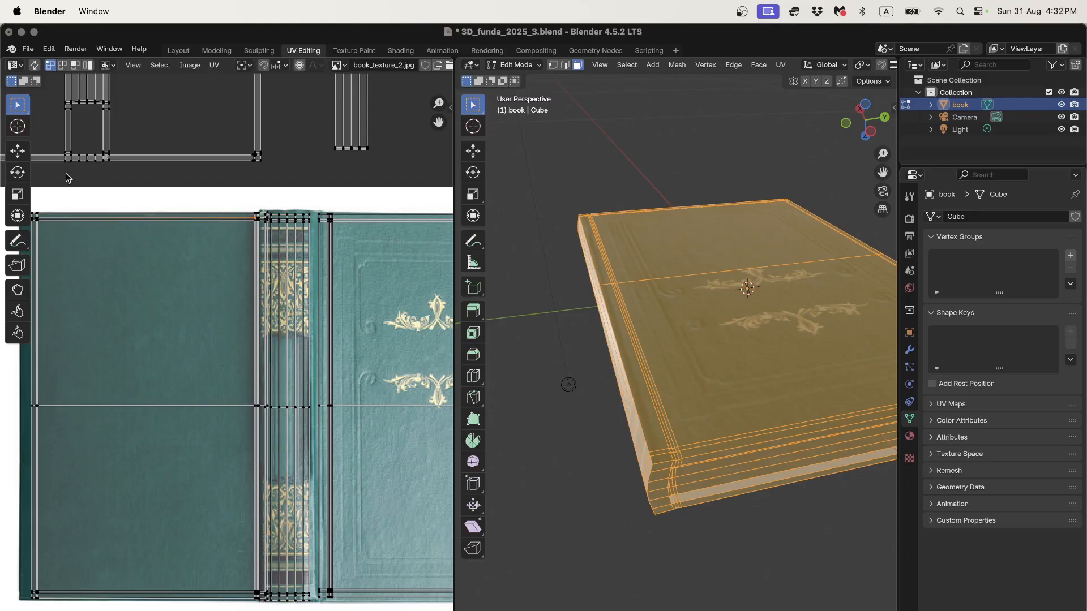
left_click(88, 65)
left_click(269, 243)
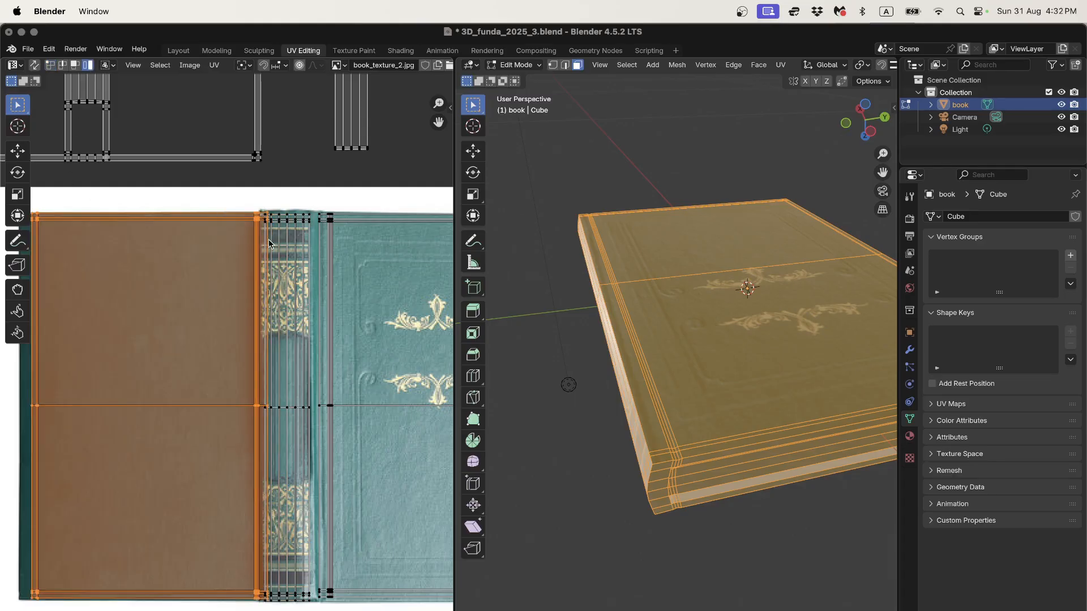
scroll(286, 226, "up", 2)
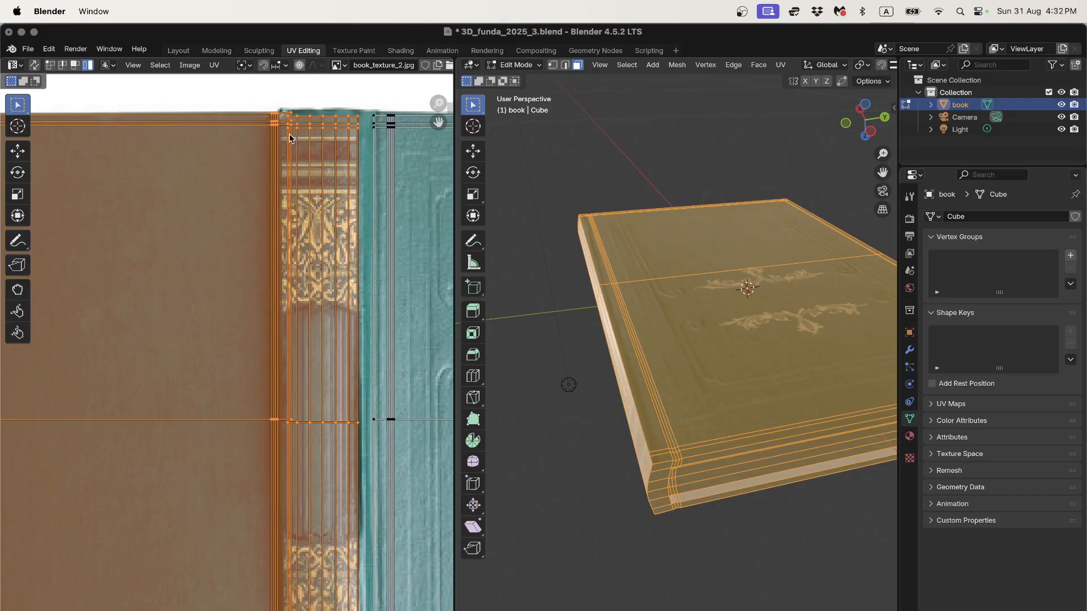
Switch to Object Mode and examine the back cover's hinge groove and the neighbouring spine texture on the book
left_click(600, 412)
middle_click_drag(615, 420, 669, 432)
key("Tab")
scroll(541, 391, "up", 3)
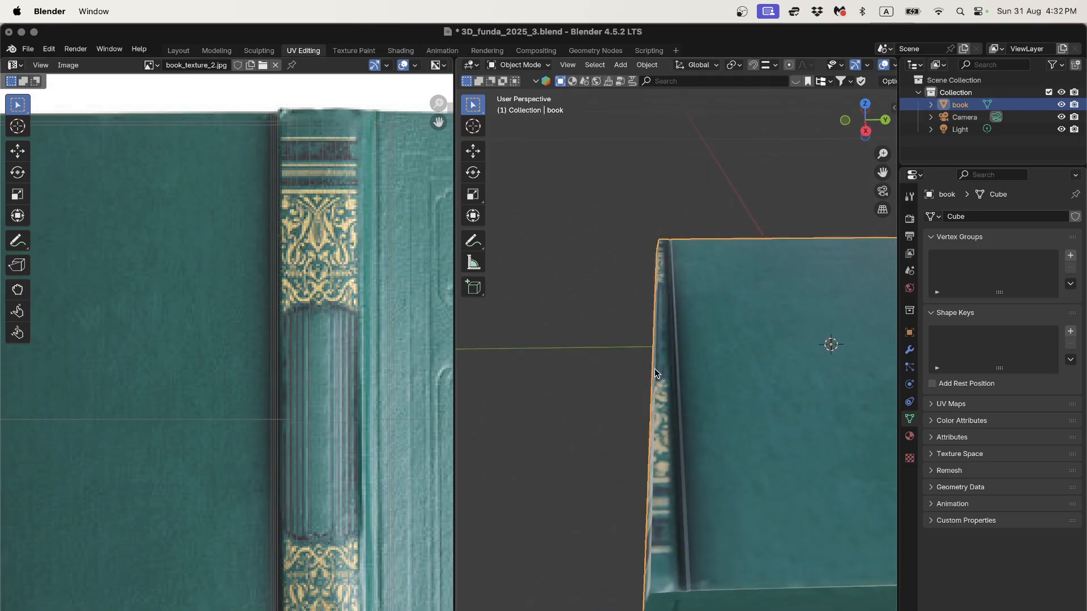
In Edit Mode, select all faces, pick the spine and front cover UV islands together, and move them along X clear of the image
key("Tab")
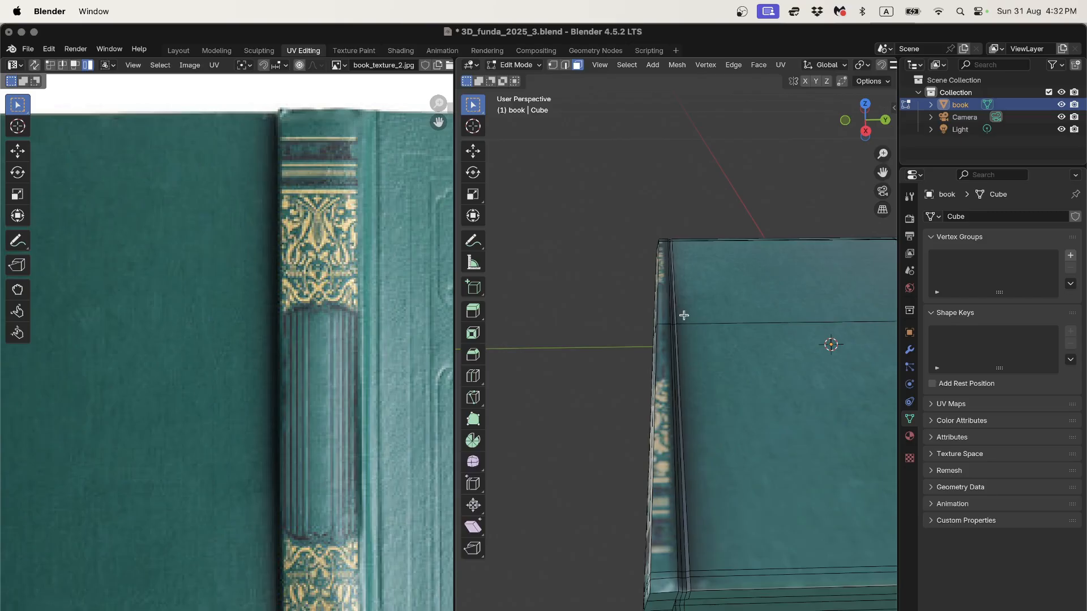
scroll(269, 320, "down", 6)
scroll(269, 320, "up", 3)
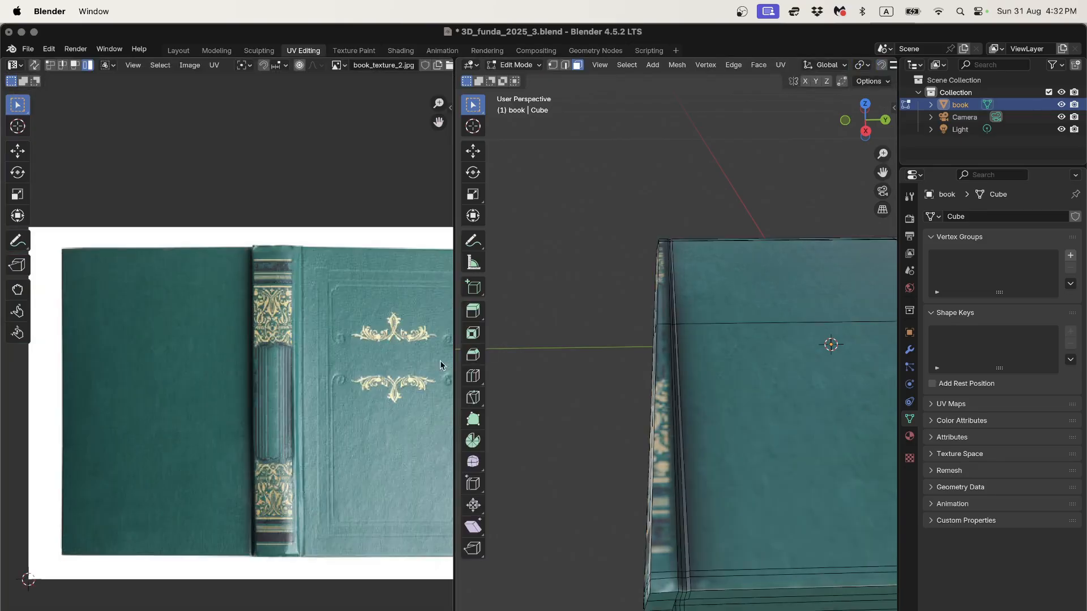
key("a")
scroll(297, 355, "up", 3)
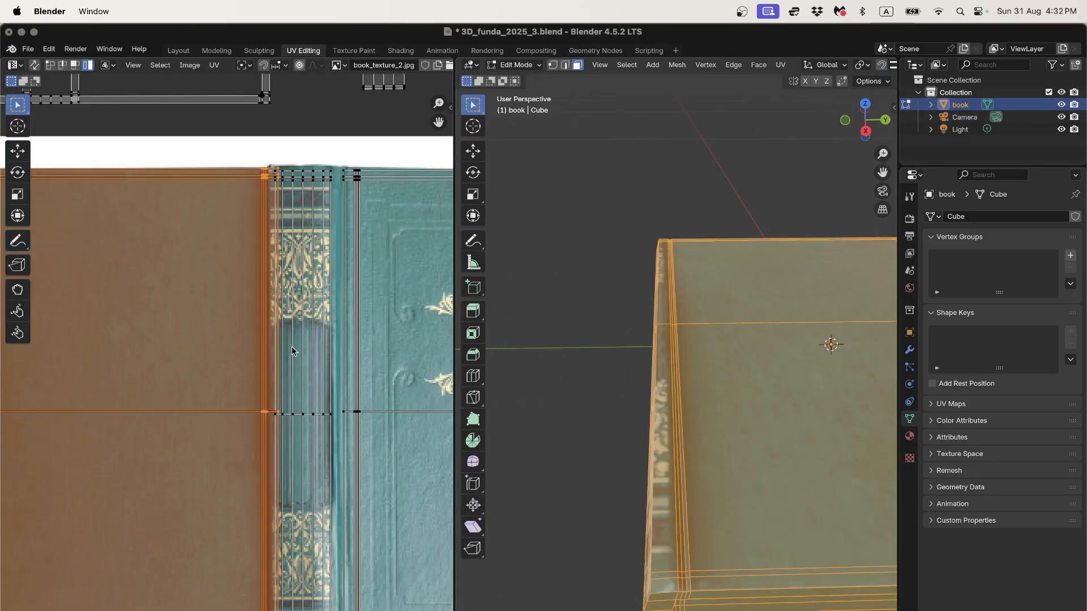
scroll(291, 346, "down", 1)
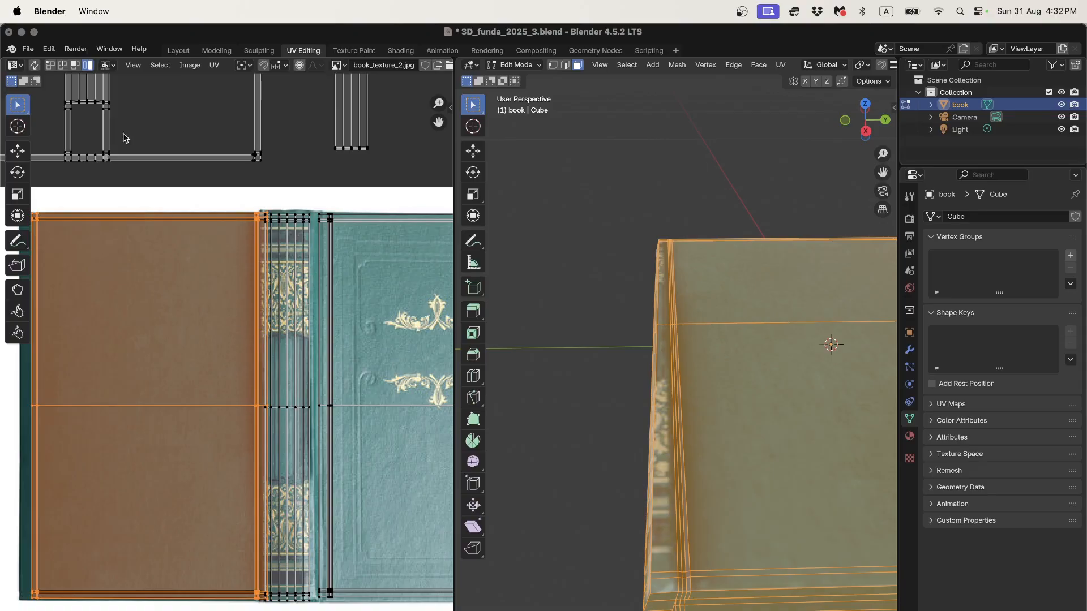
left_click(295, 415)
scroll(289, 415, "down", 4)
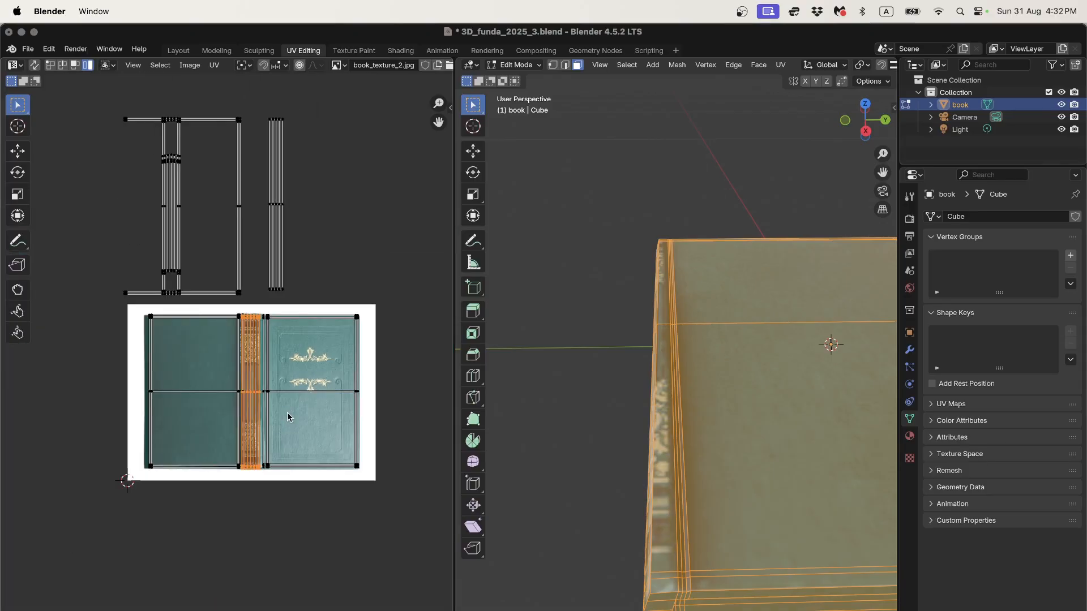
left_click(300, 391, "shift")
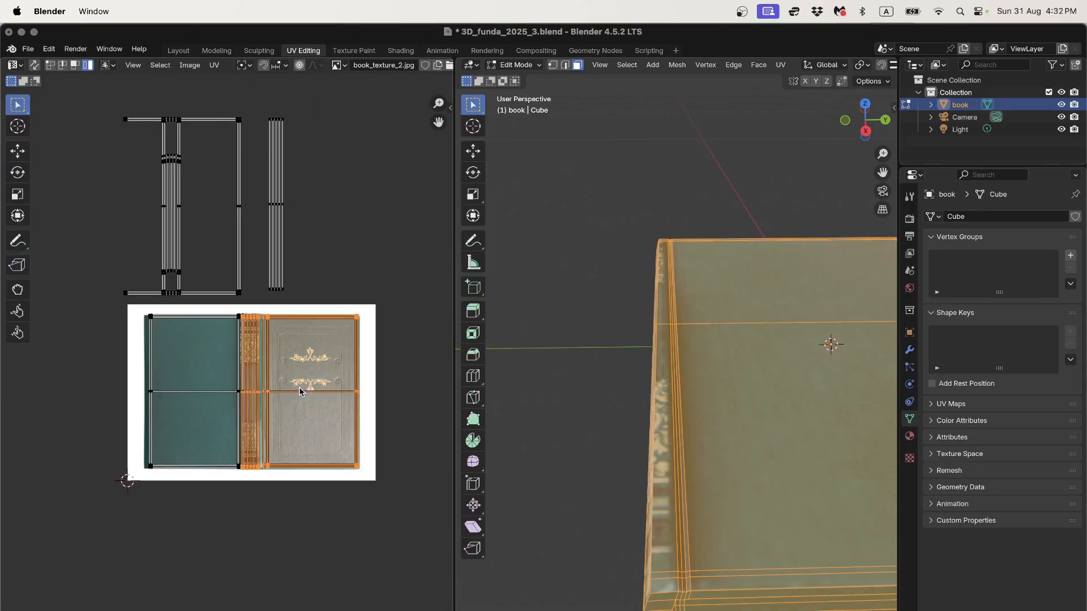
key("g")
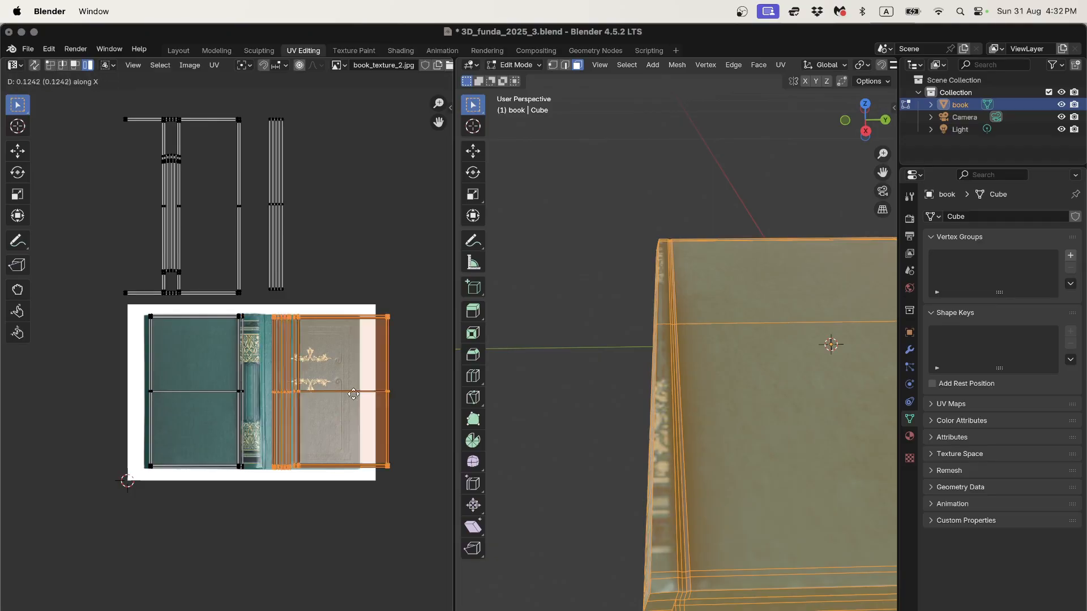
left_click(419, 387)
Move the back cover UV island's outermost spine-side vertices about -0.0106 along X, off the spine ornament, and check the book in Object Mode
scroll(209, 396, "up", 3)
scroll(226, 403, "up", 3)
left_click(264, 416)
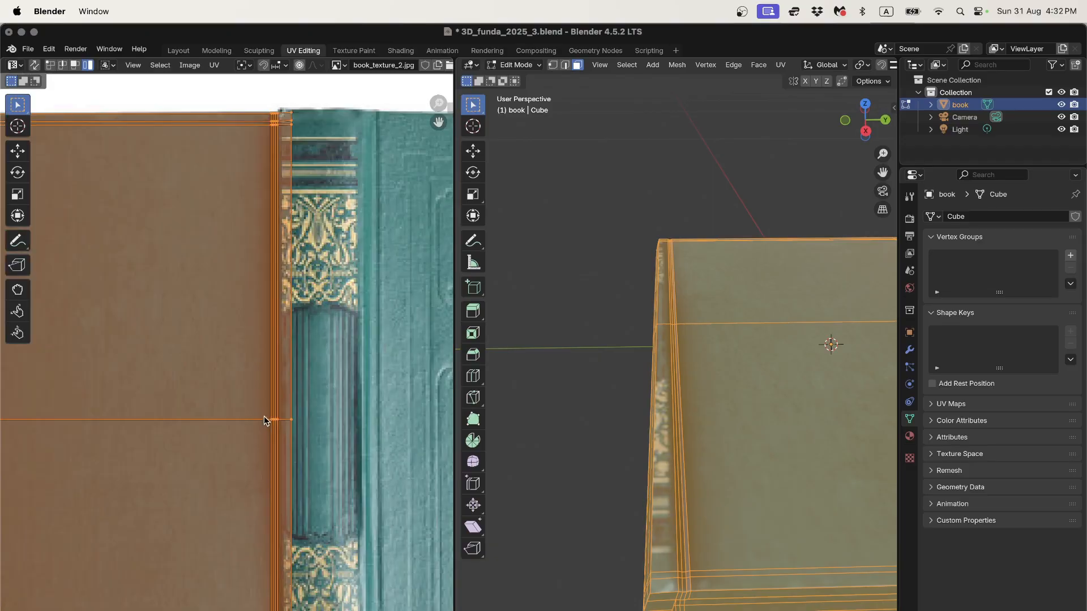
left_click(50, 65)
scroll(215, 178, "down", 3)
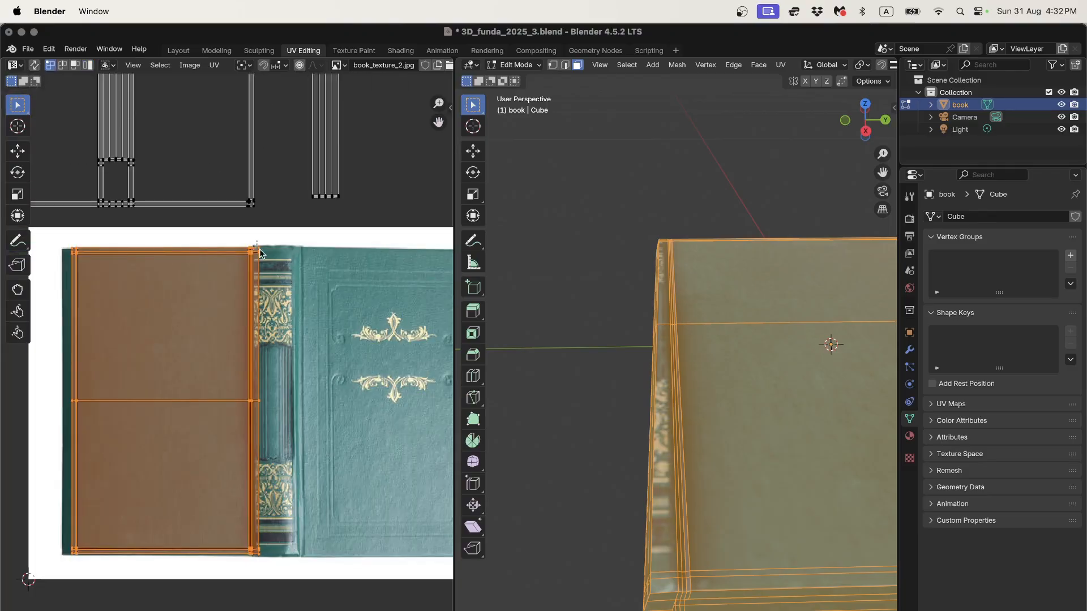
left_click(300, 497)
scroll(358, 364, "up", 4)
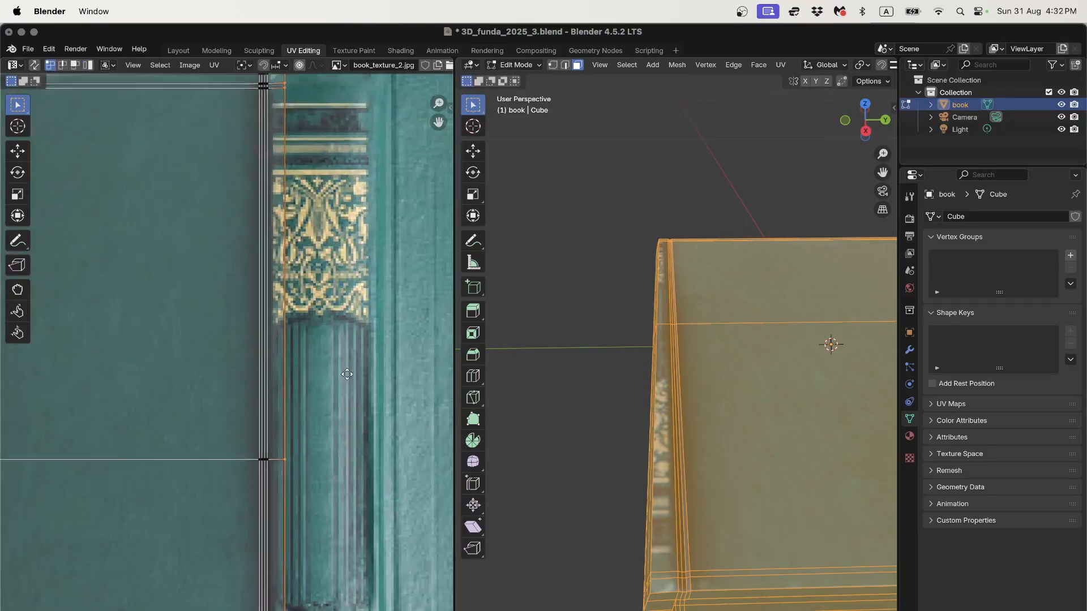
middle_click_drag(347, 374, 342, 379)
key("g")
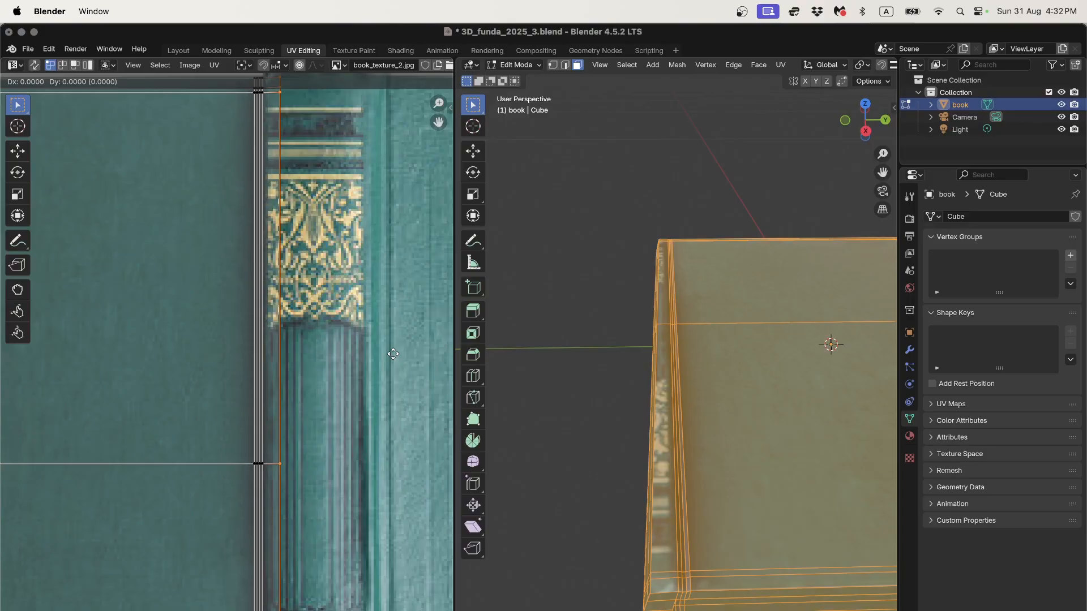
key("x")
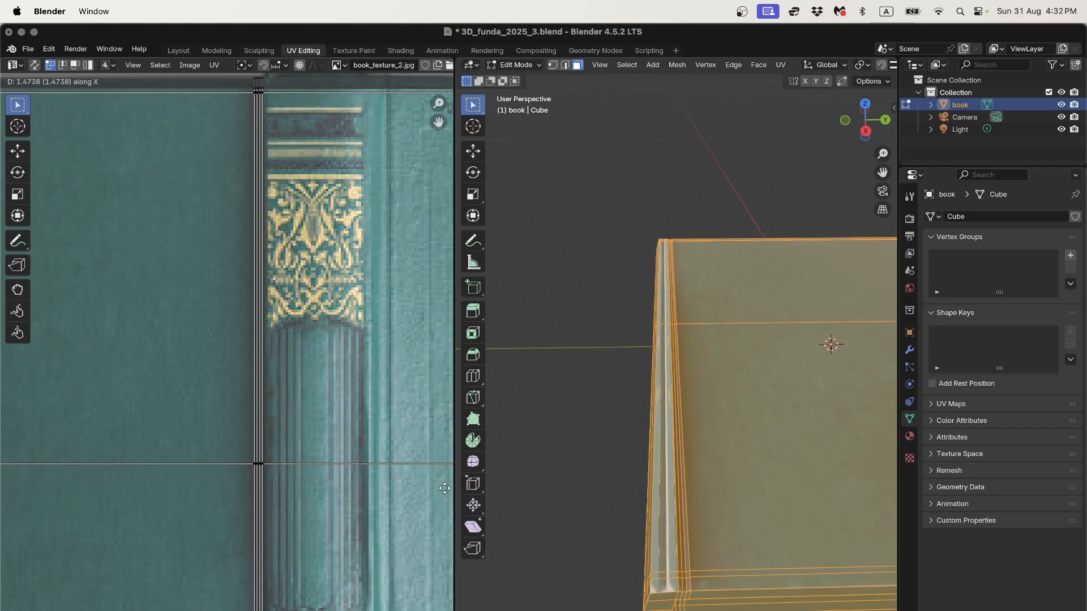
left_click(54, 427)
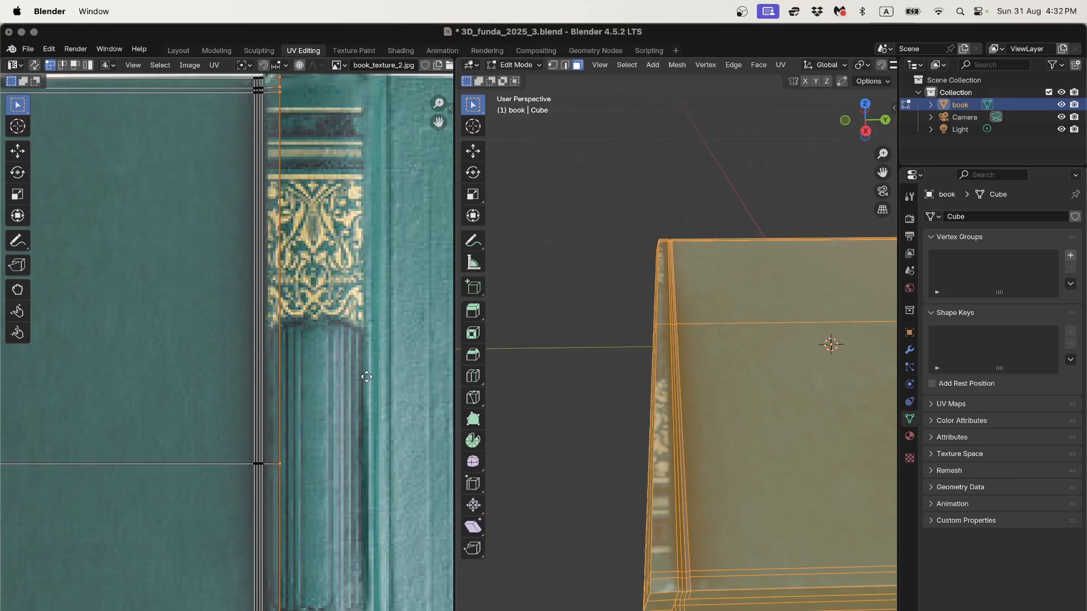
key("g")
key("x")
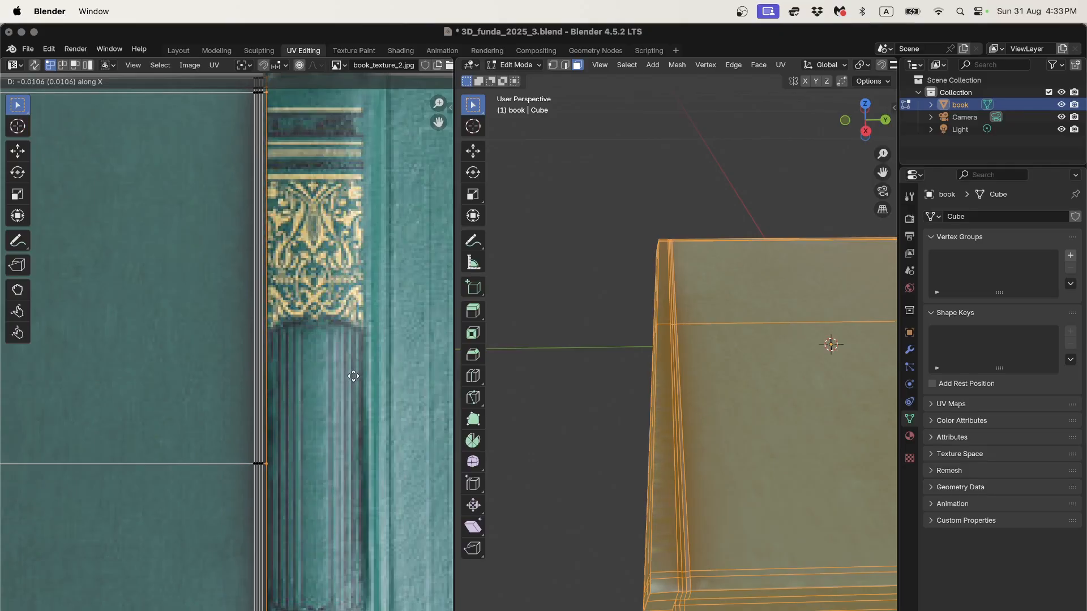
left_click(353, 376)
key("Tab")
scroll(344, 388, "down", 8)
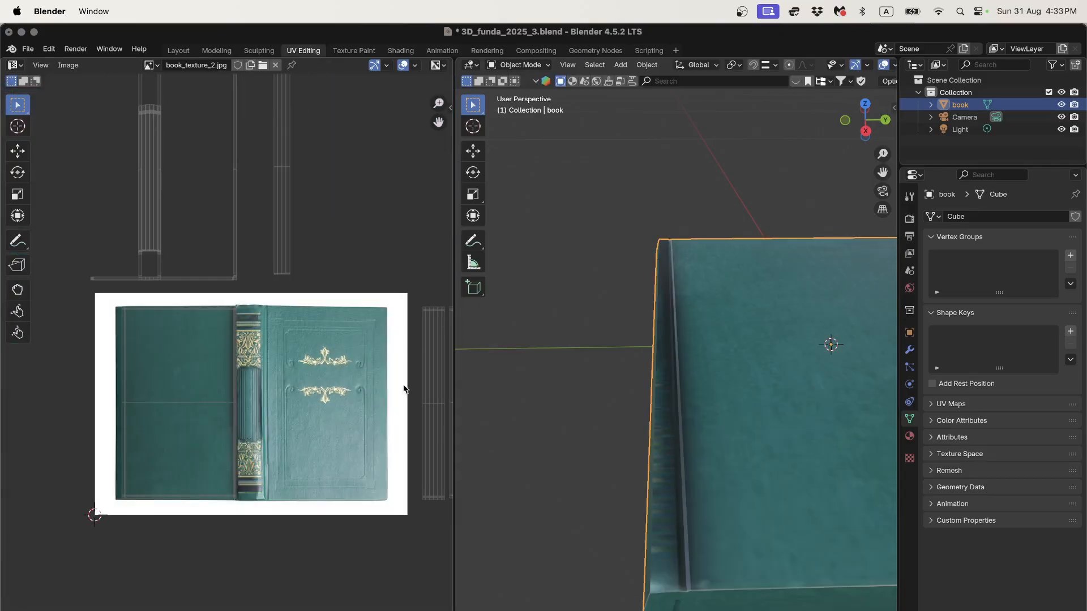
Return to Edit Mode, pick the front cover UV island and move it back onto the front cover in the image, aligning its outer edge
key("Tab")
scroll(317, 368, "down", 3)
scroll(396, 346, "up", 2)
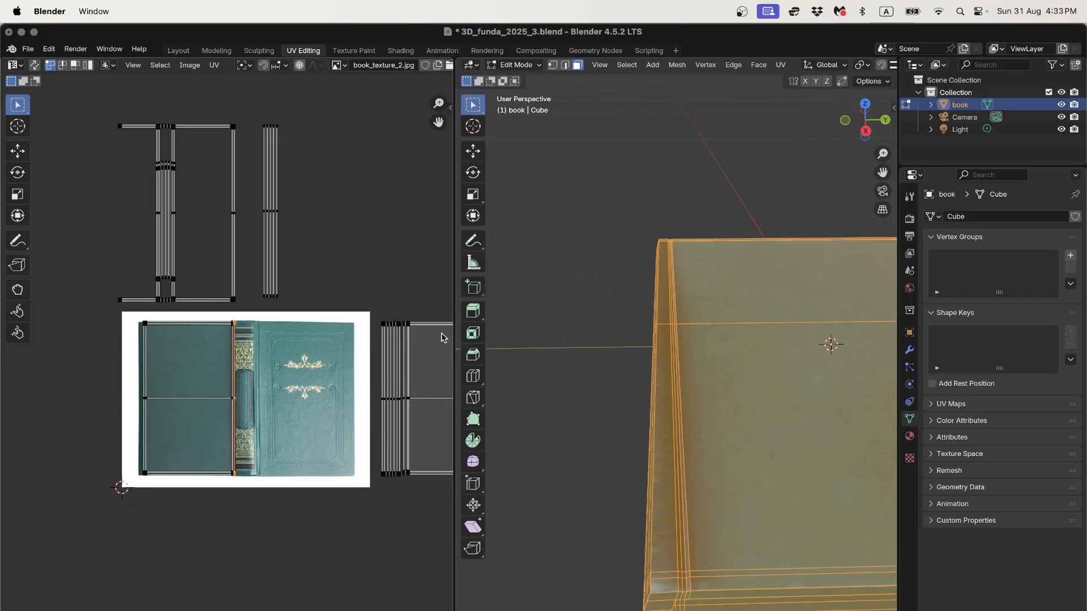
left_click(439, 332)
middle_click_drag(415, 314, 339, 315)
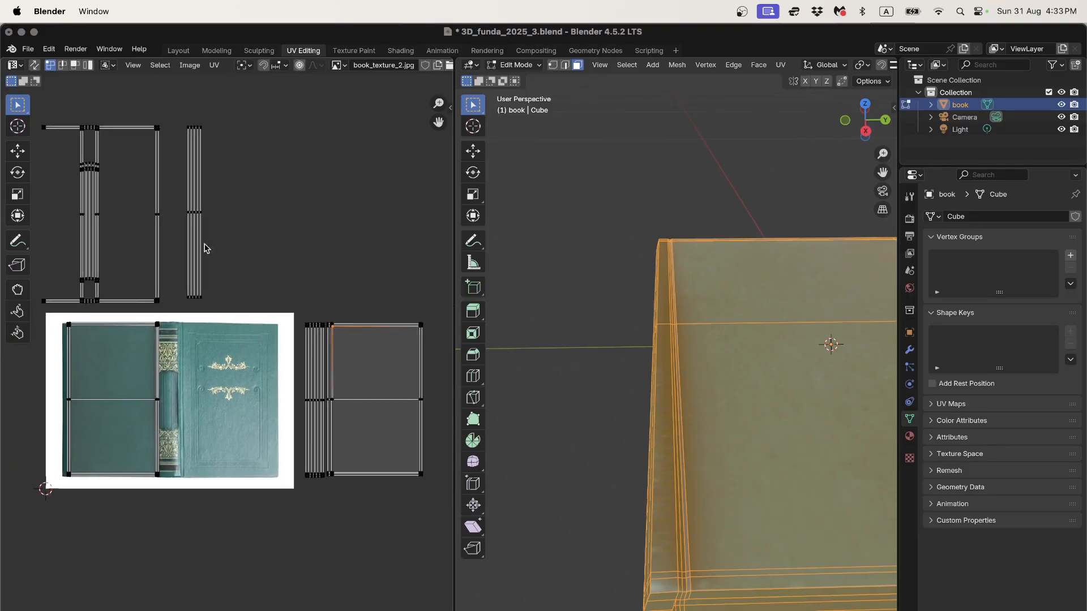
left_click(88, 67)
left_click(375, 332)
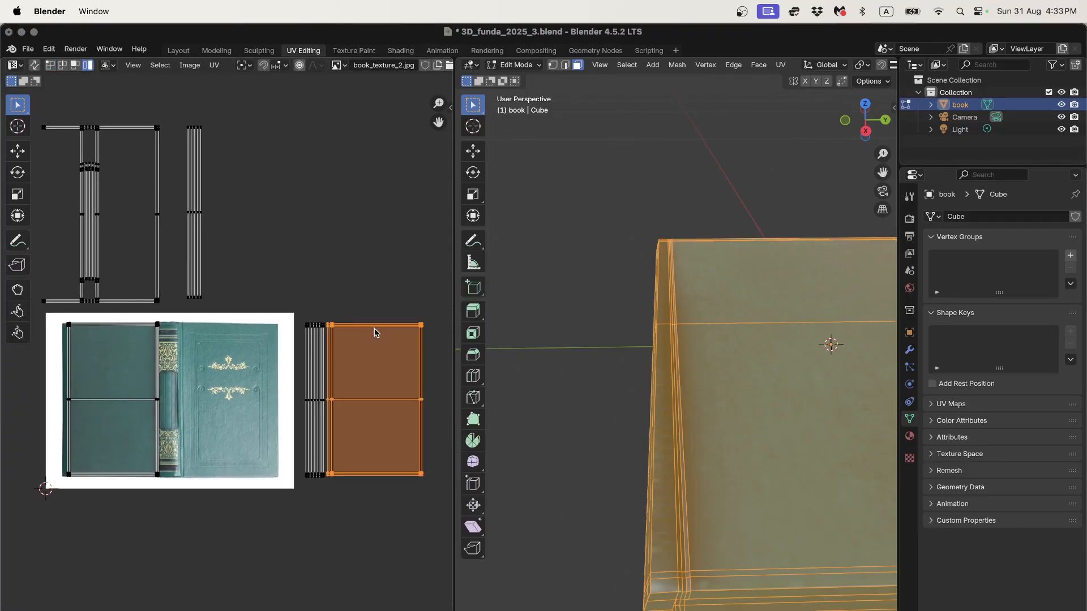
left_click_drag(369, 329, 221, 329)
scroll(236, 328, "up", 5)
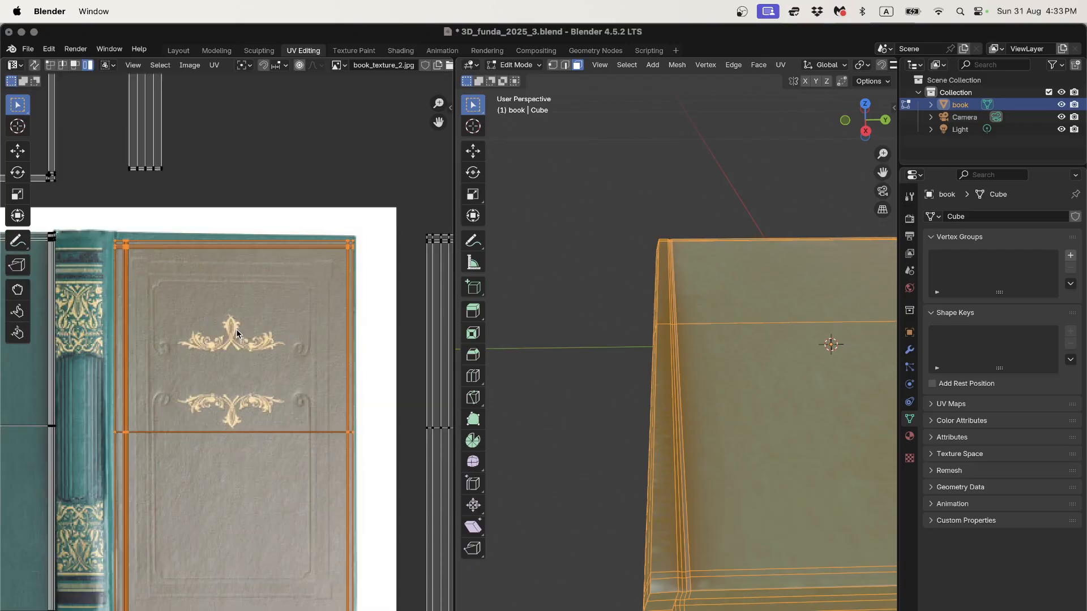
scroll(290, 359, "up", 2)
left_click_drag(290, 357, 295, 352)
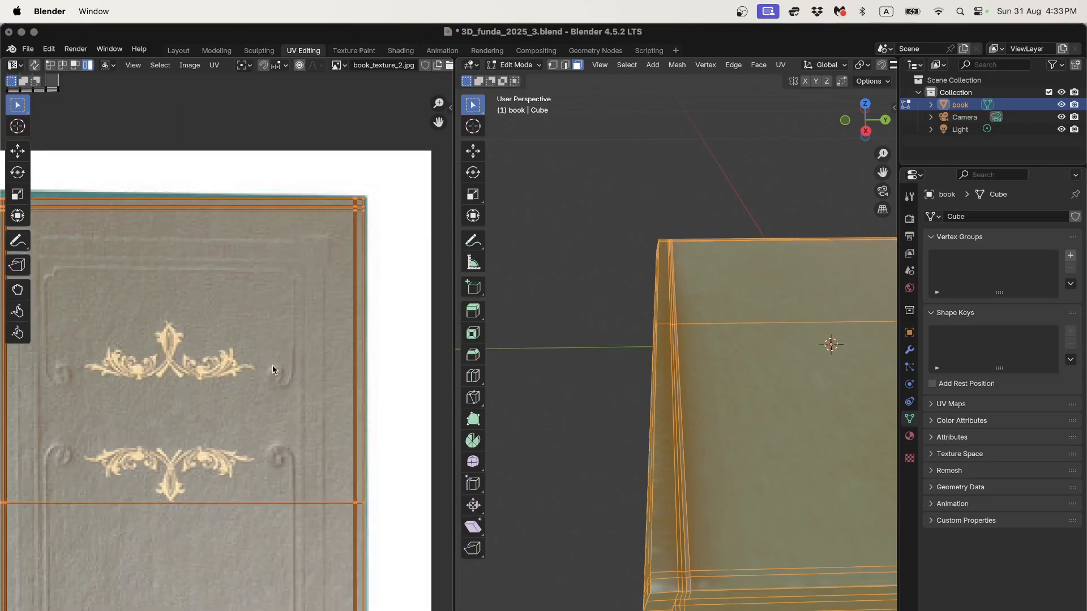
Move the front cover UV island off the image to examine the hinge groove texture beneath it, and undo the move
scroll(260, 368, "down", 3)
middle_click_drag(238, 374, 347, 339)
scroll(247, 342, "up", 5)
scroll(247, 342, "down", 3)
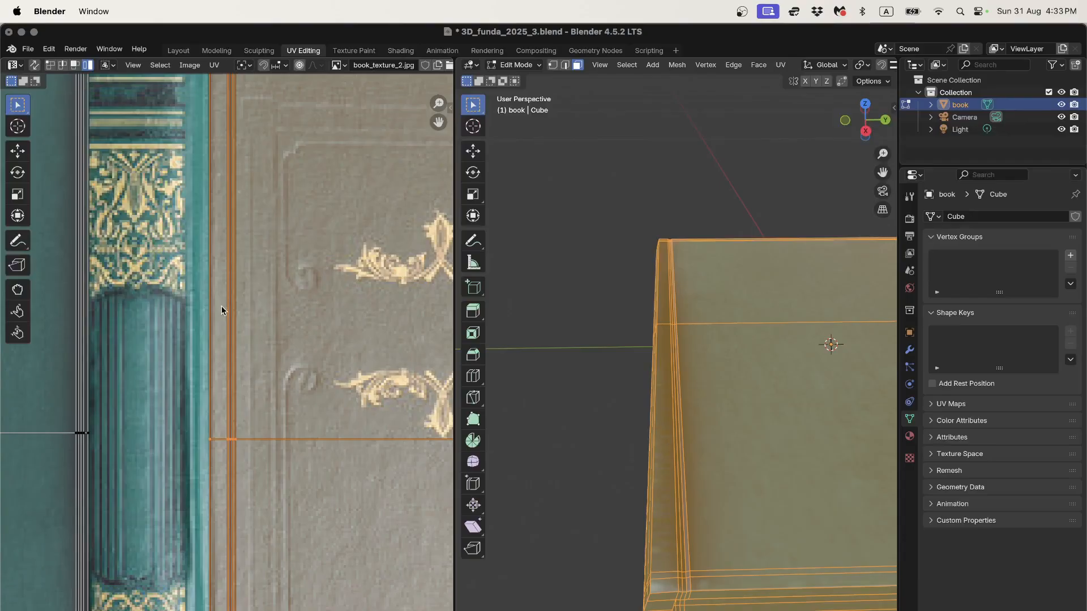
scroll(229, 330, "up", 5)
scroll(233, 331, "down", 2)
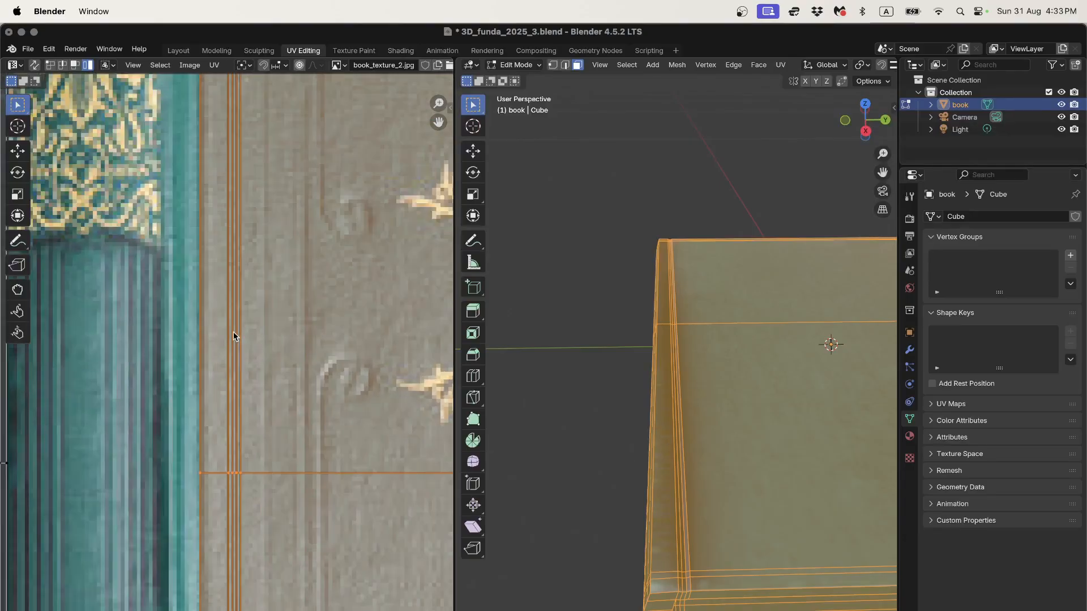
scroll(260, 336, "down", 9)
key("g")
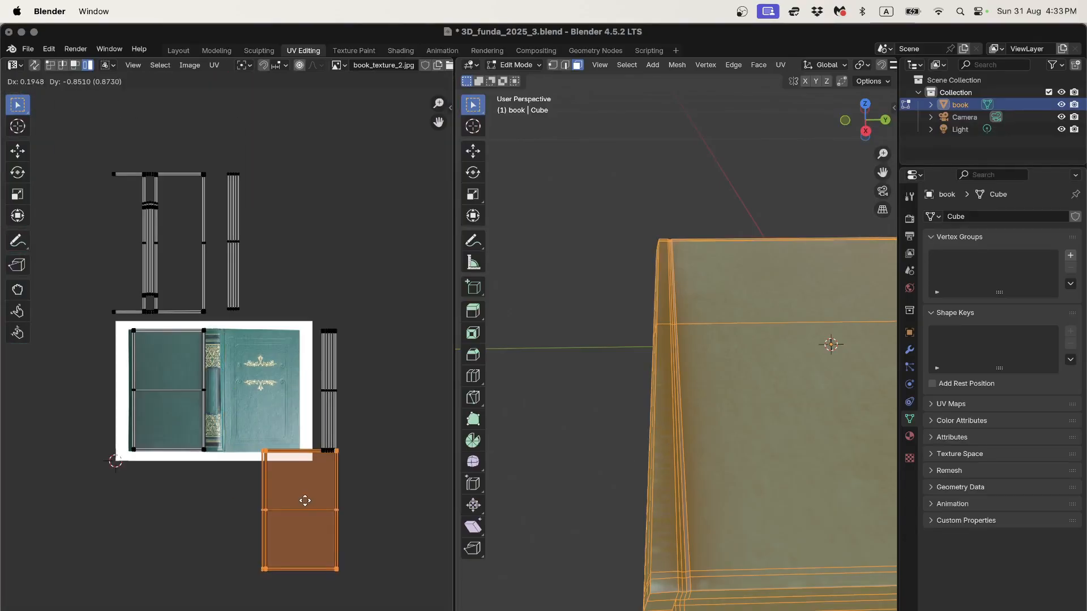
left_click(304, 500)
scroll(241, 395, "up", 4)
scroll(230, 374, "up", 2)
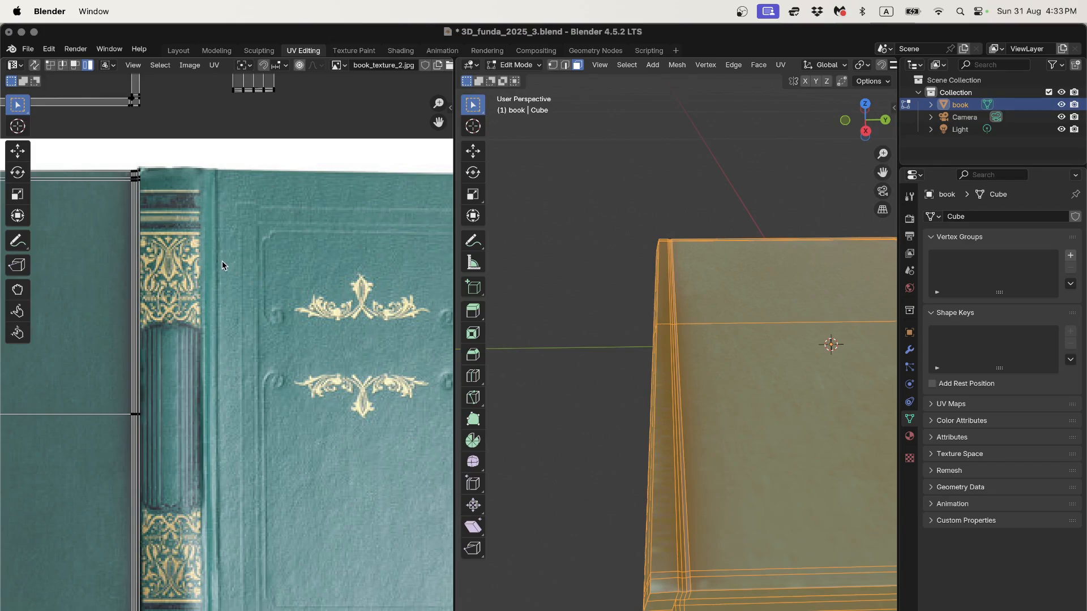
key("super+z")
scroll(228, 273, "up", 2)
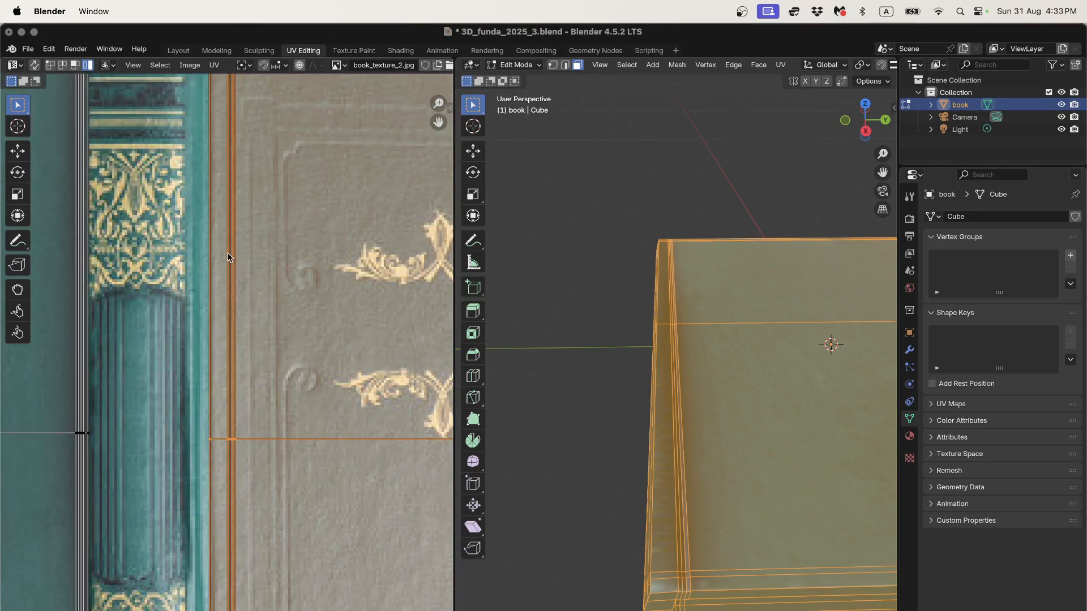
Select the front cover UV island's outermost spine-side vertices and move them about -0.0096 along X, up to the spine ornament
scroll(230, 237, "down", 4)
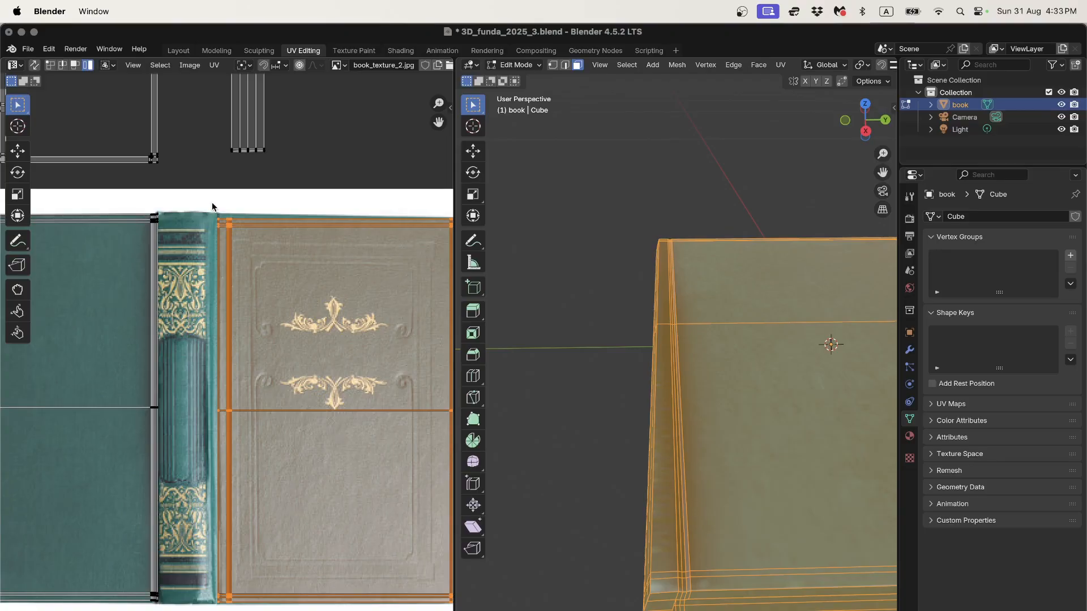
key("1")
left_click_drag(210, 264, 220, 609)
scroll(261, 292, "up", 1)
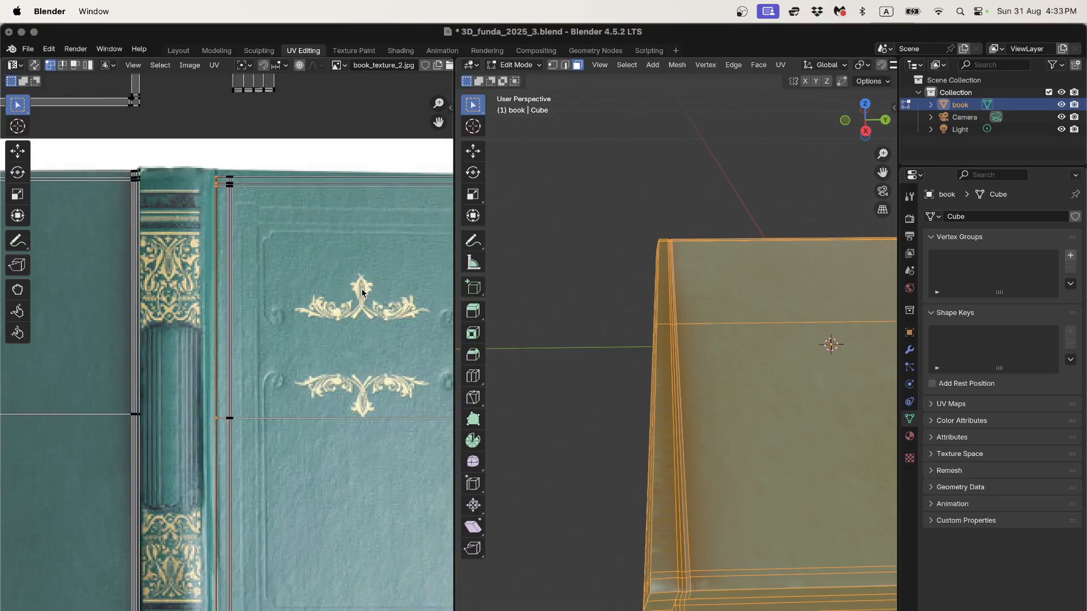
key("g")
key("x")
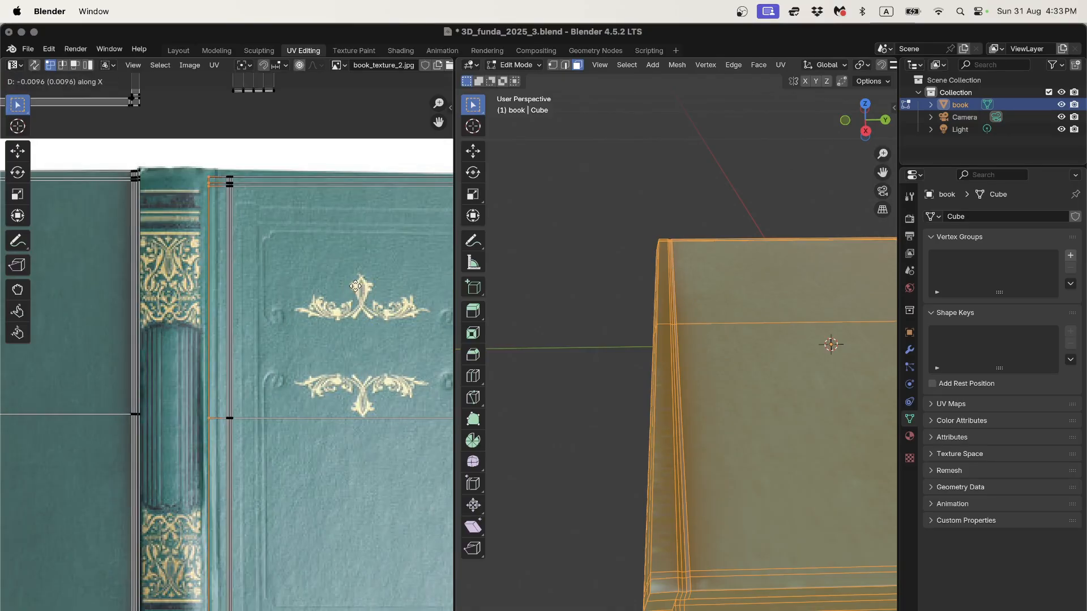
left_click(355, 286)
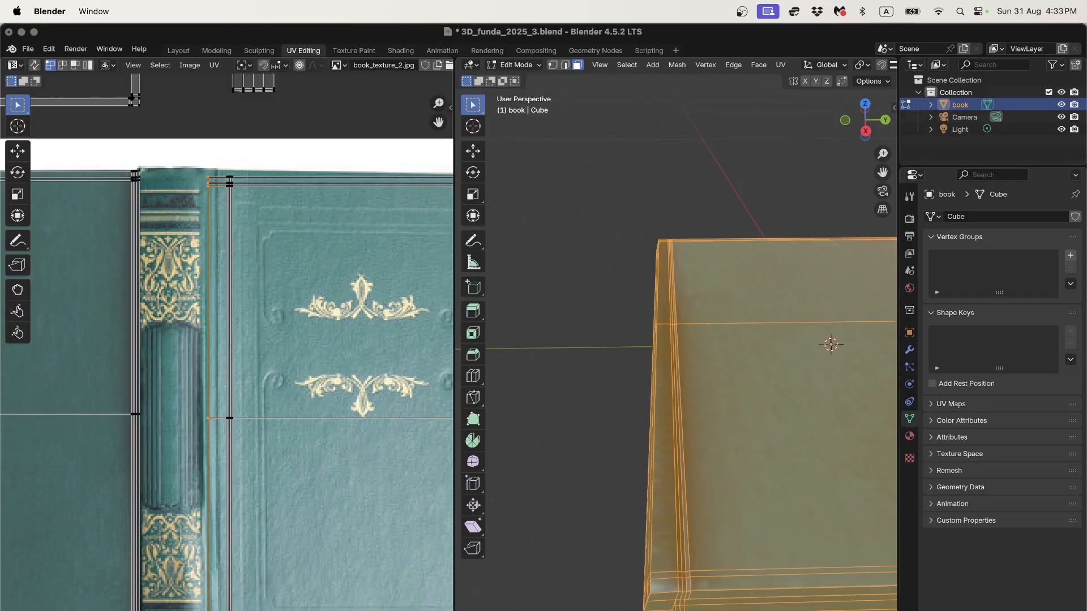
Move the front cover island's neighbouring vertical vertex columns along X onto the hinge groove, finishing with about -0.0040, and check the book in Object Mode
left_click(229, 339)
key("g")
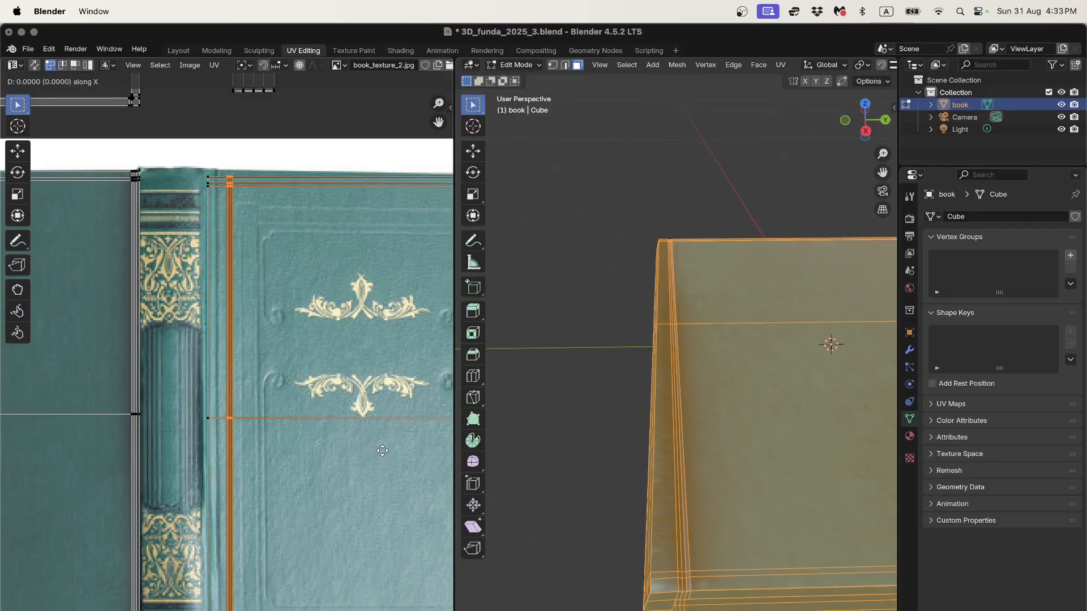
left_click(372, 448)
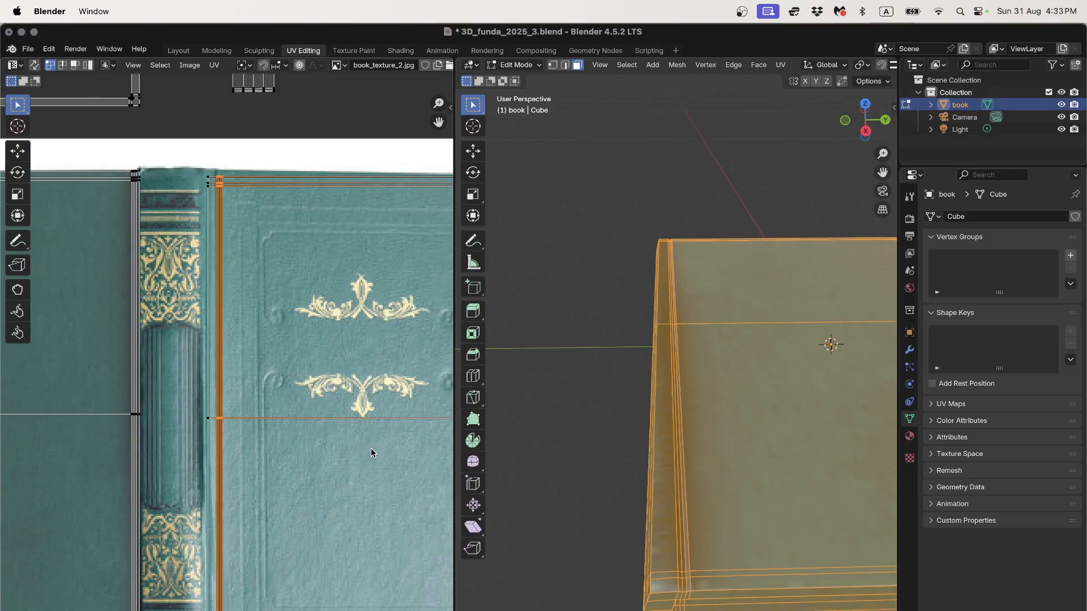
key("g")
key("x")
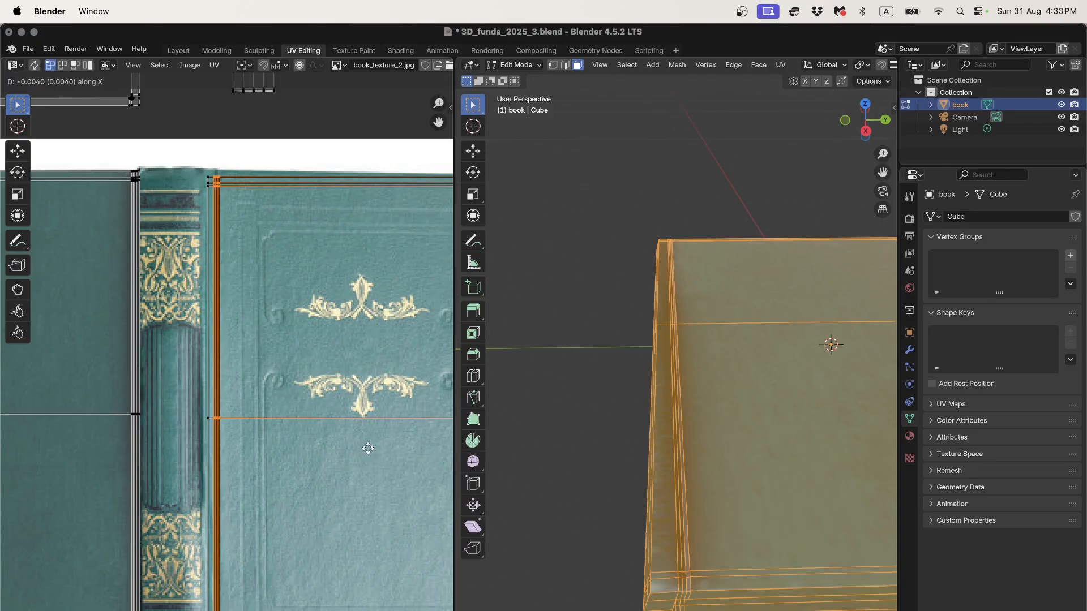
left_click(368, 447)
key("Tab")
middle_click_drag(701, 385, 663, 464)
scroll(677, 430, "down", 3)
scroll(661, 461, "down", 3)
mouse_move(698, 437)
middle_mouse_down()
mouse_move(771, 402)
mouse_move(687, 444)
middle_mouse_up()
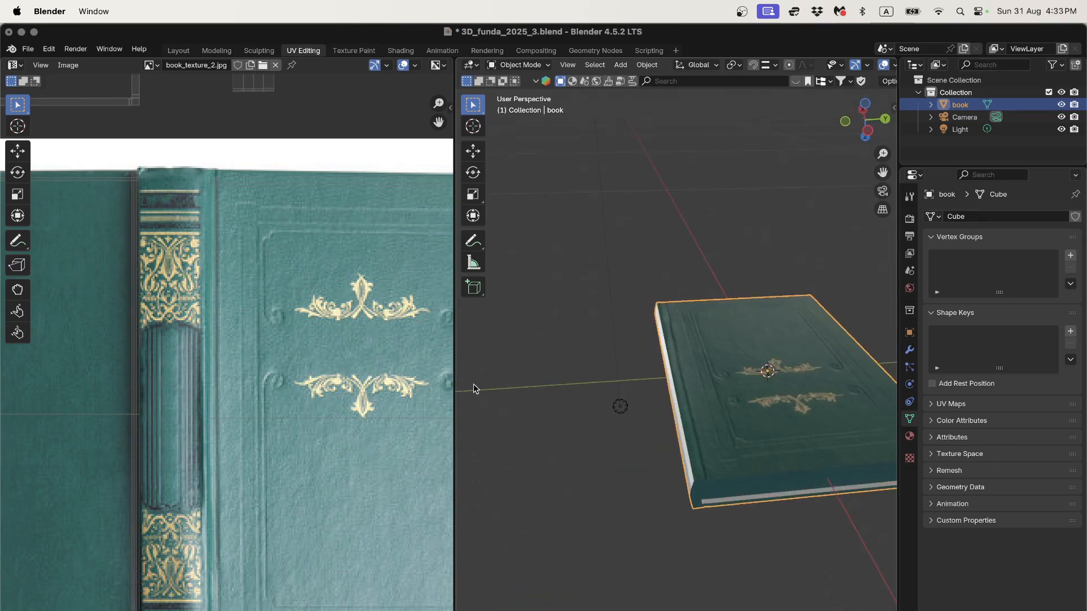
Return to Edit Mode, pick the spine UV island beside the image and move it about -0.5893 along X onto the spine
key("Tab")
scroll(227, 376, "down", 3)
key("a")
scroll(315, 366, "down", 2)
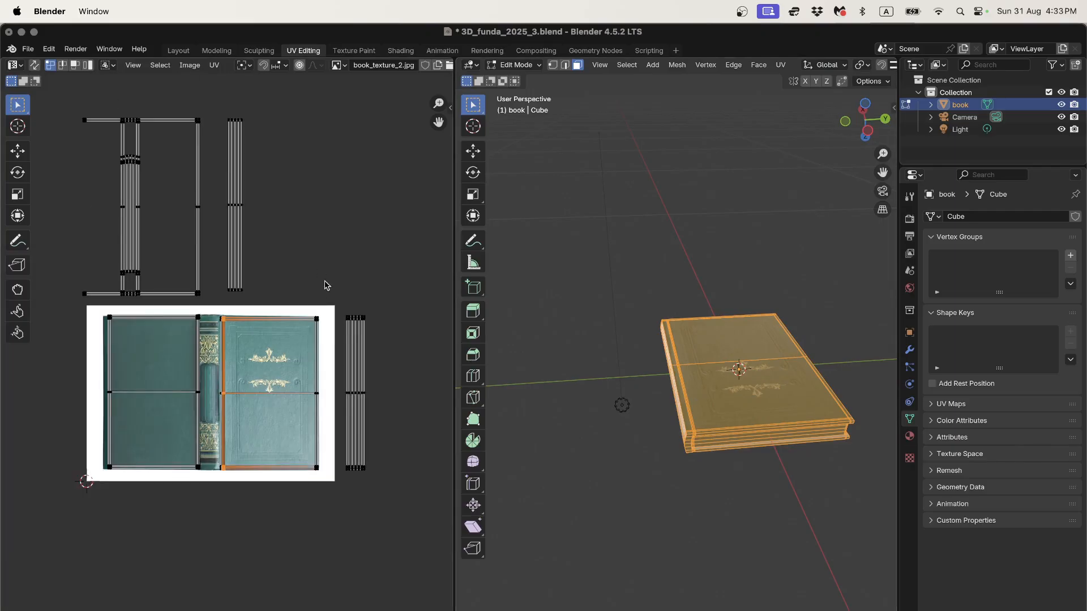
left_click_drag(321, 274, 391, 505)
scroll(377, 443, "up", 2)
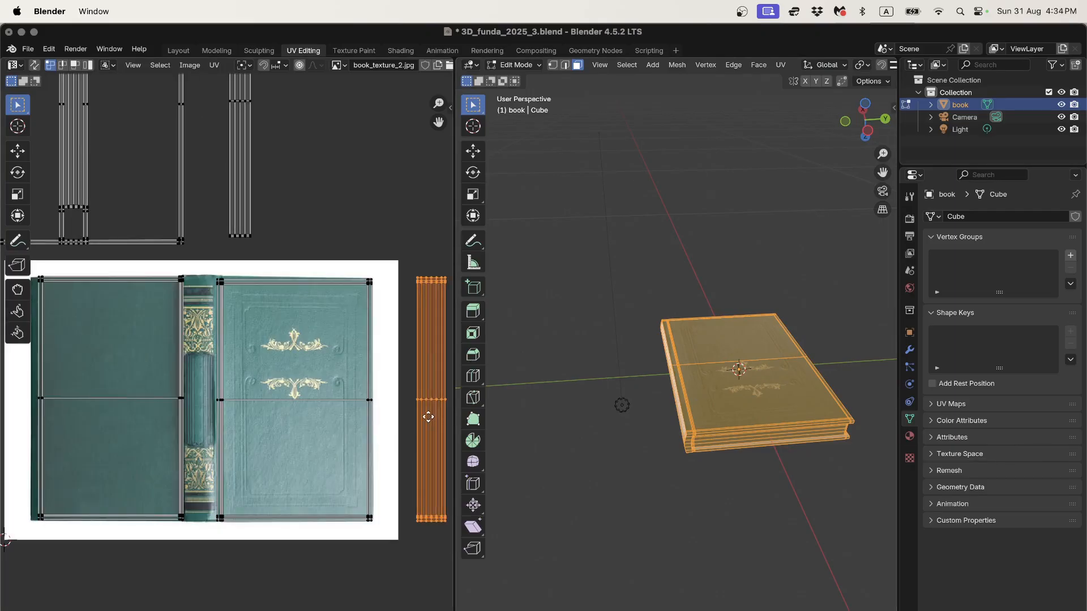
key("g")
key("x")
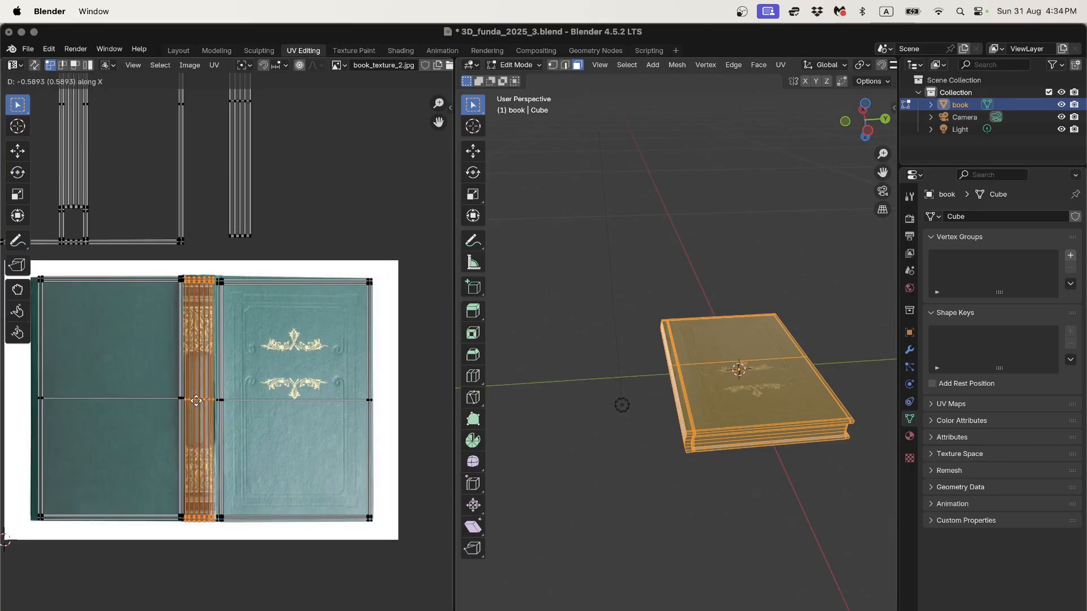
left_click(196, 400)
Switch to Object Mode and examine the spine, covers and page edges of the textured book from several sides
key("Tab")
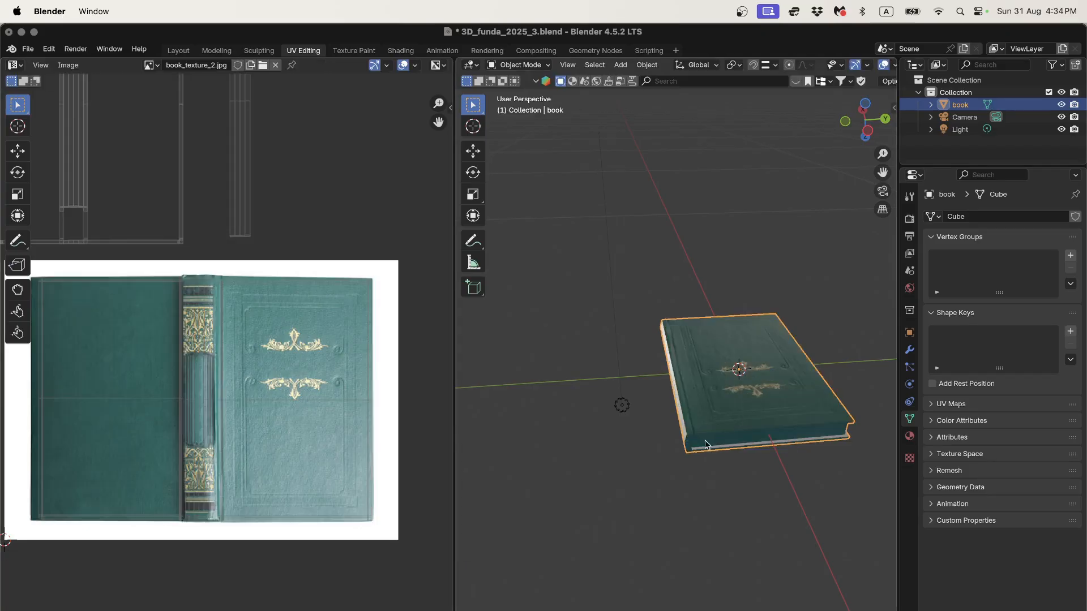
mouse_move(651, 448)
middle_mouse_down()
mouse_move(746, 418)
mouse_move(759, 427)
mouse_move(681, 423)
mouse_move(657, 436)
middle_mouse_up()
scroll(648, 451, "up", 4)
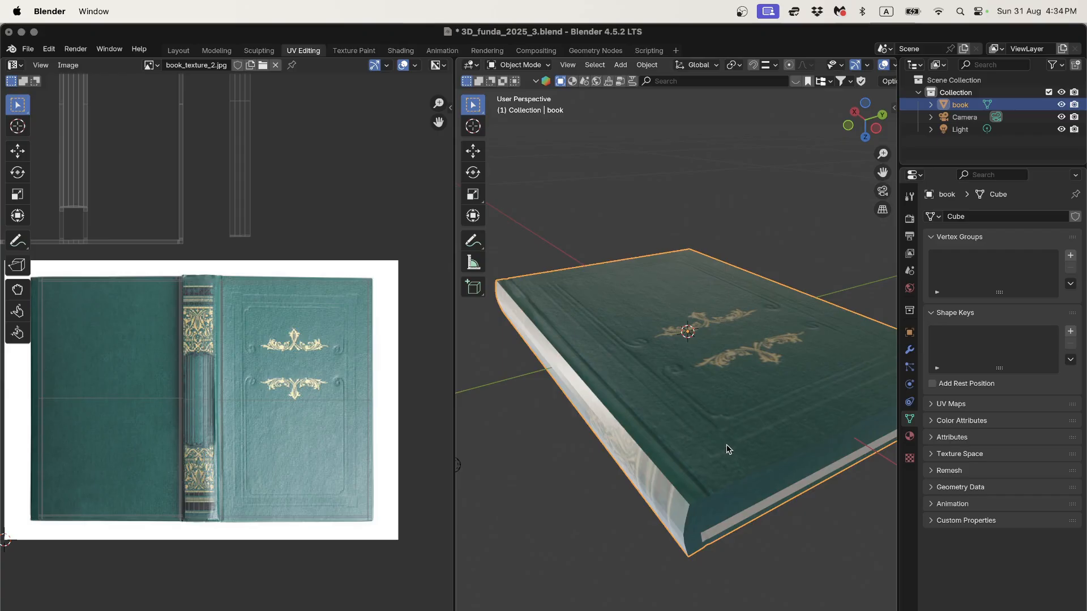
scroll(728, 449, "down", 3)
middle_click_drag(773, 424, 614, 375)
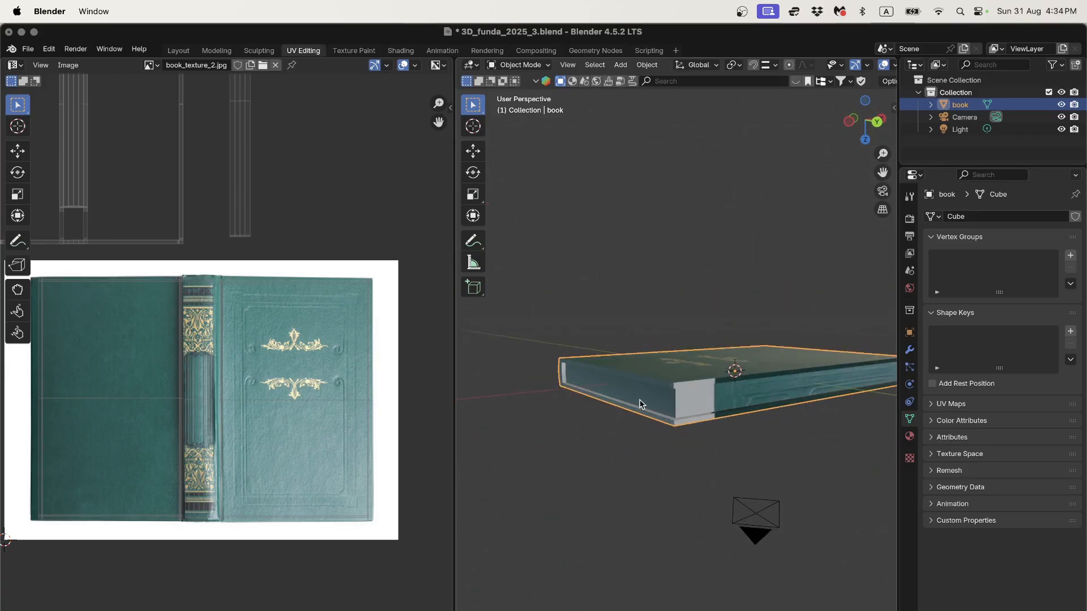
scroll(692, 409, "up", 3)
middle_click_drag(732, 455, 724, 483)
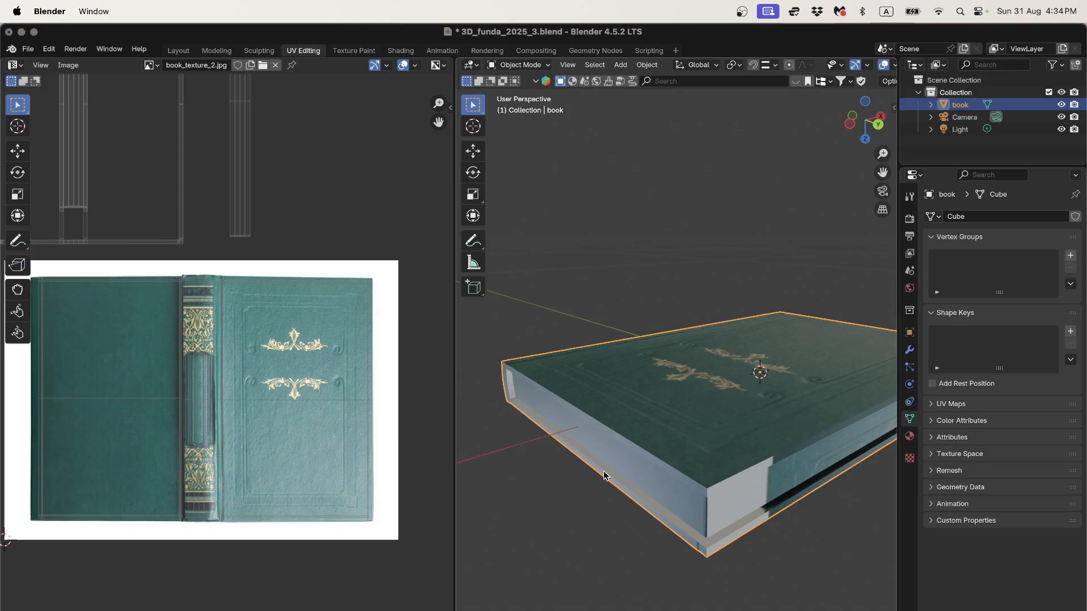
scroll(763, 496, "down", 1)
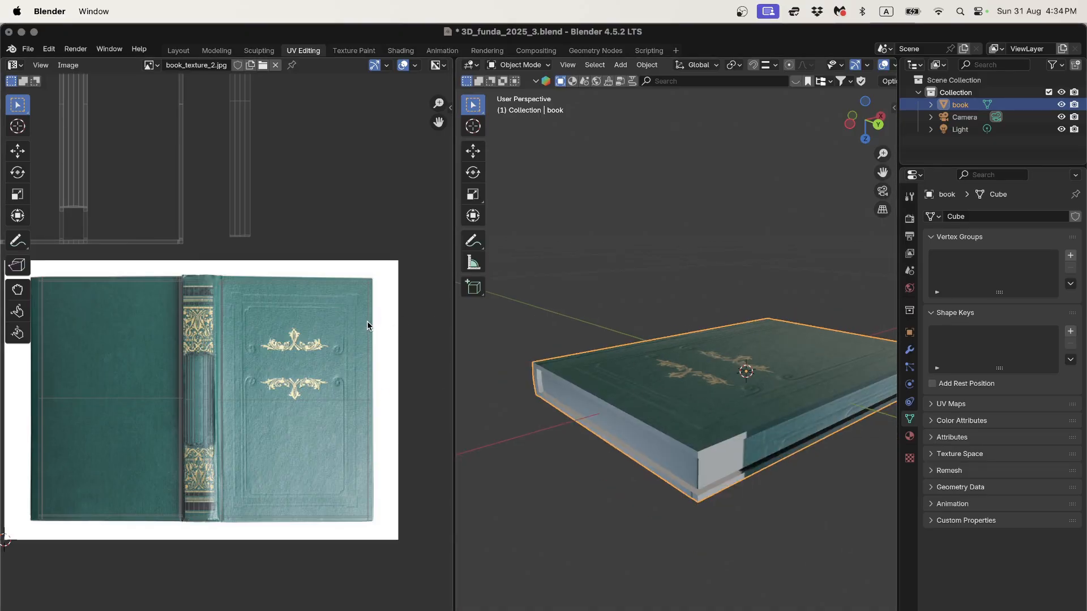
scroll(367, 321, "down", 2)
Switch to Chrome, search Google Images for "book page texture", and return to Blender
key("super+Tab")
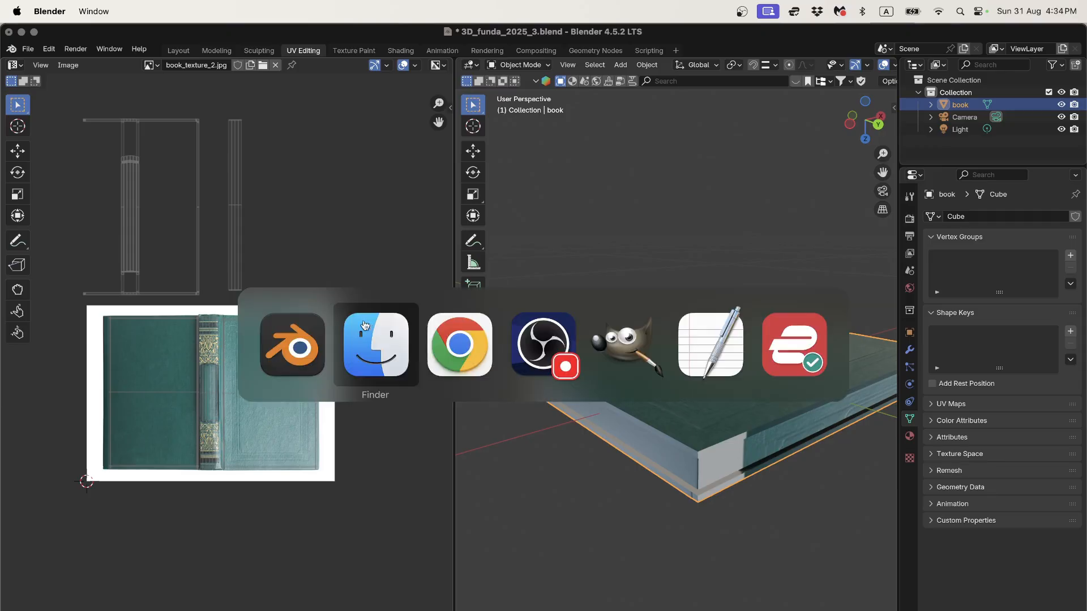
left_click(449, 345)
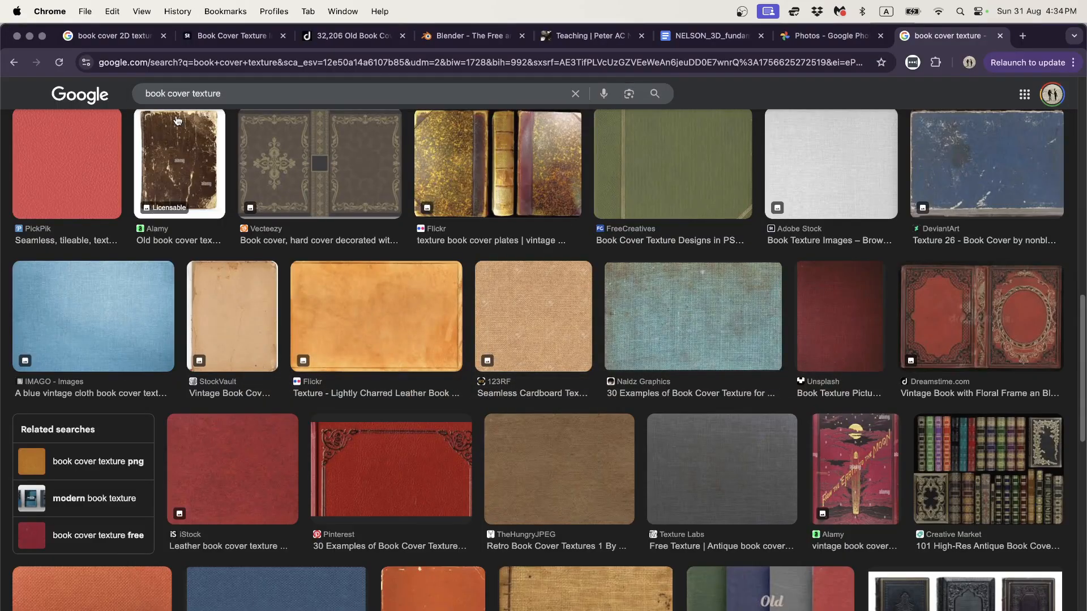
left_click_drag(169, 93, 269, 90)
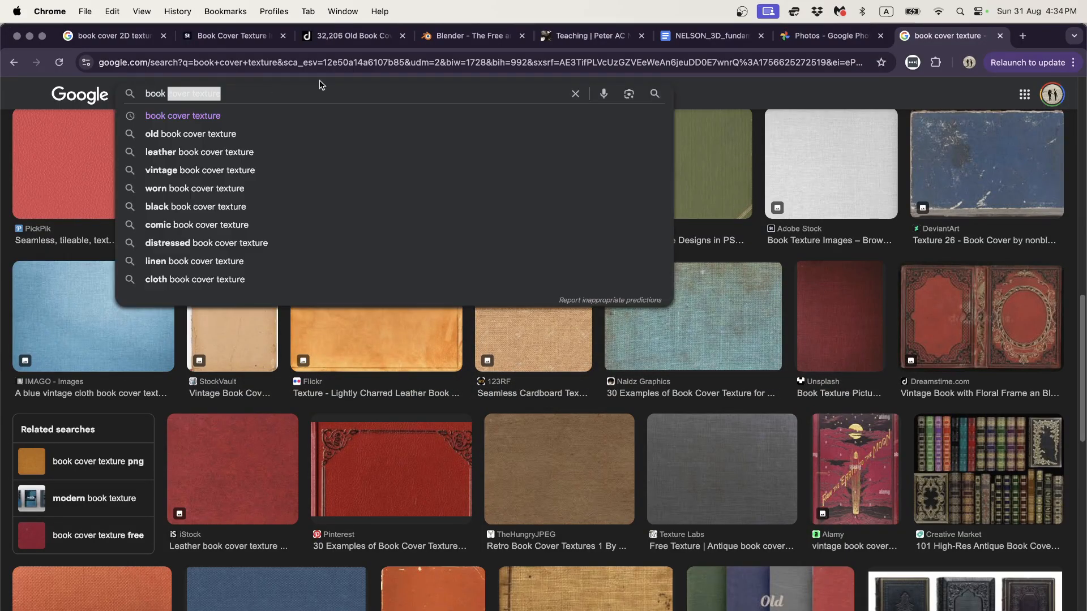
type("page texture")
key("Return")
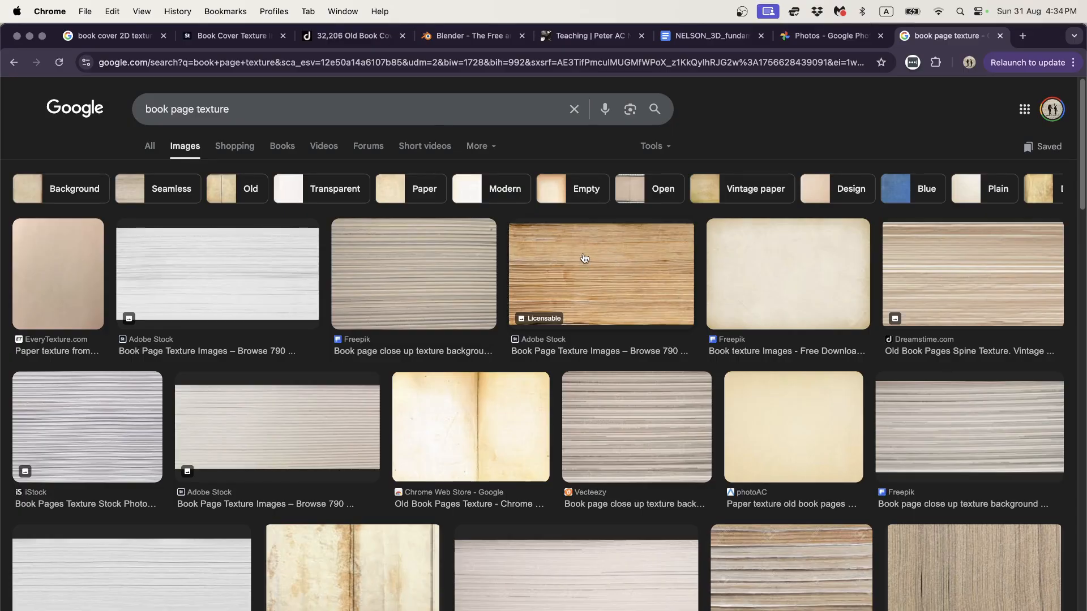
key("super+Tab")
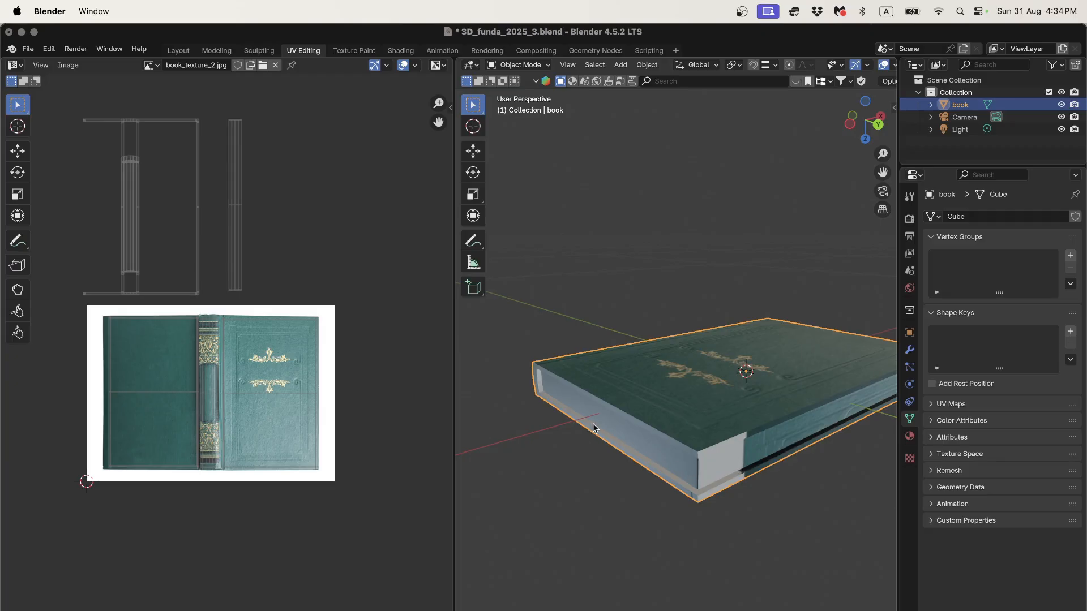
Switch to Chrome and search Google Images for "packed diffuse texture" in a new tab
key("super+Tab")
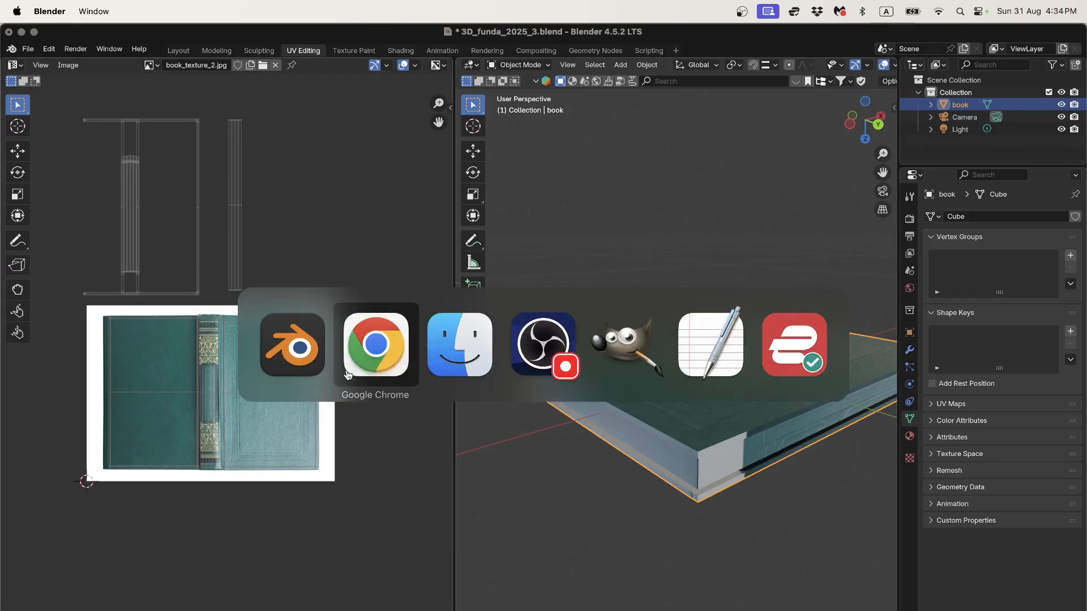
key("super+t")
type("packed difffuse")
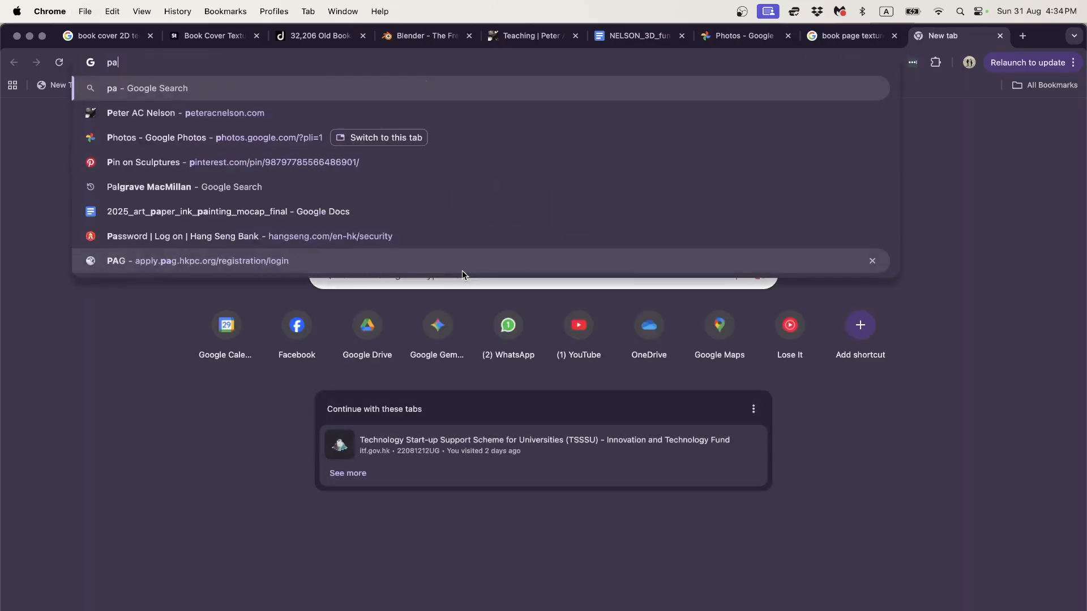
key("BackSpace")
key("BackSpace")
key("BackSpace")
key("BackSpace")
key("BackSpace")
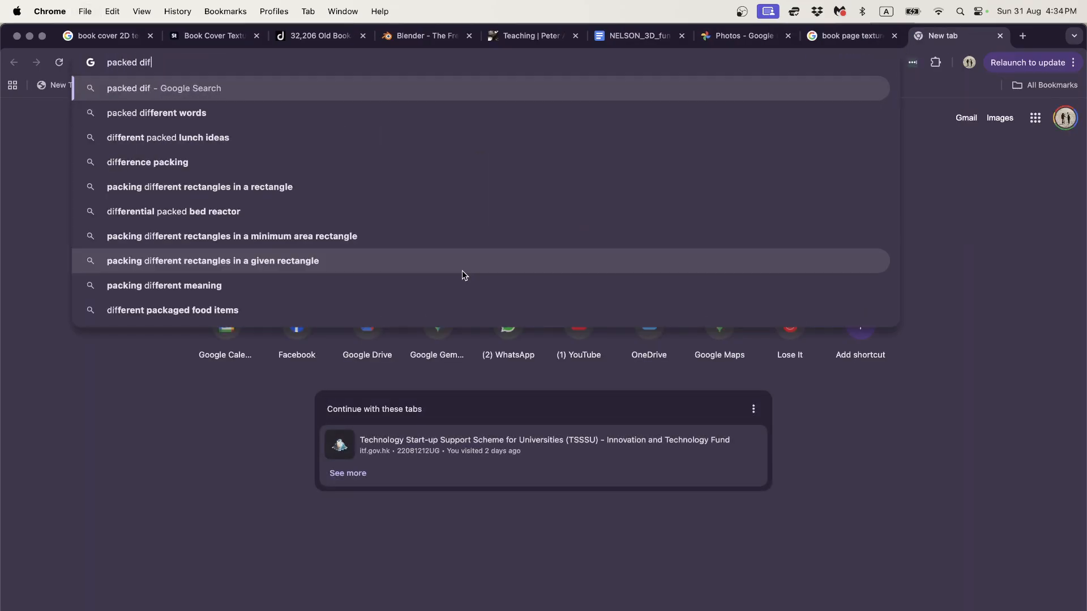
type("fuse texture")
key("Return")
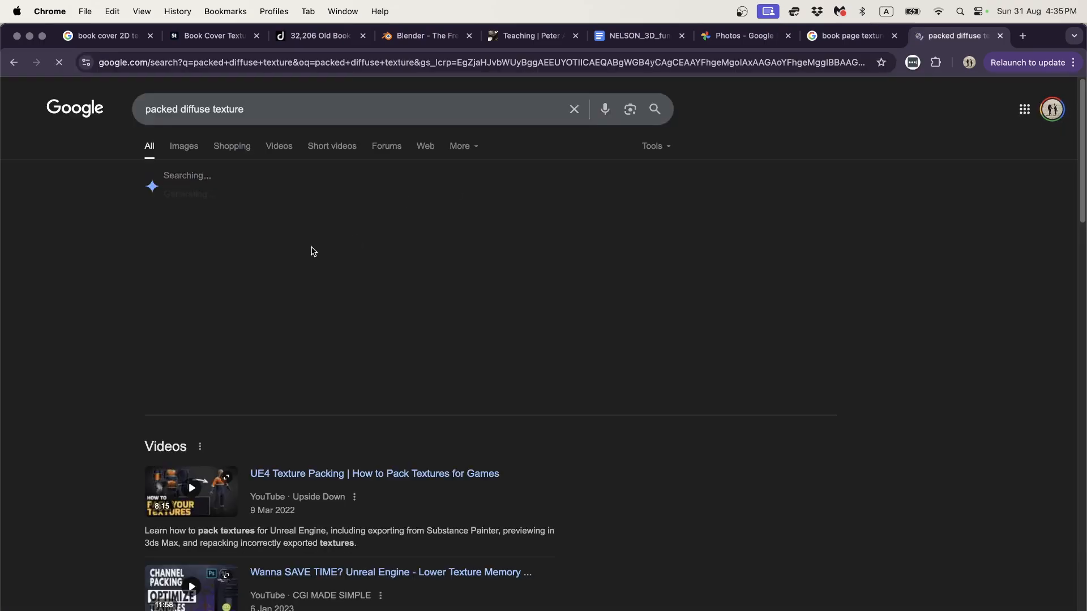
left_click(193, 147)
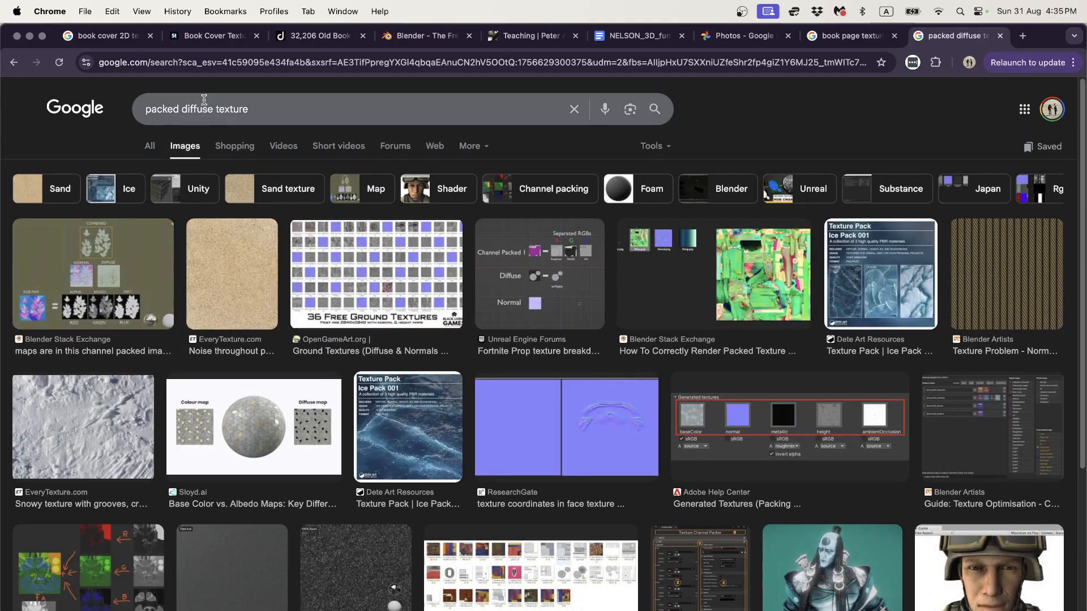
Shorten the image search to "diffuse texture" and look through the results for textures combining several surfaces in one image
double_click(166, 109)
key("BackSpace")
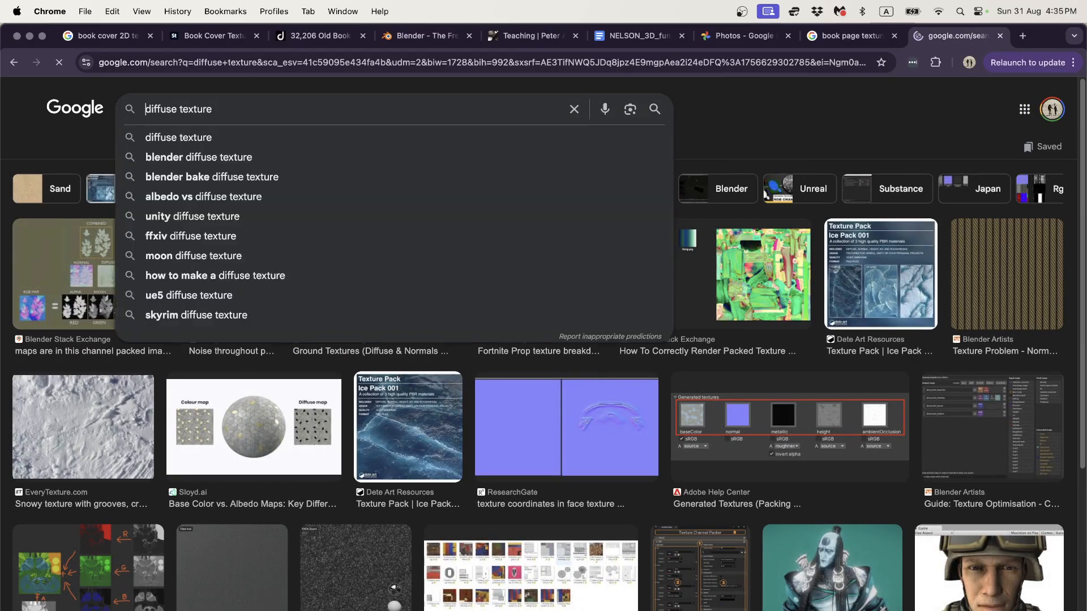
key("Return")
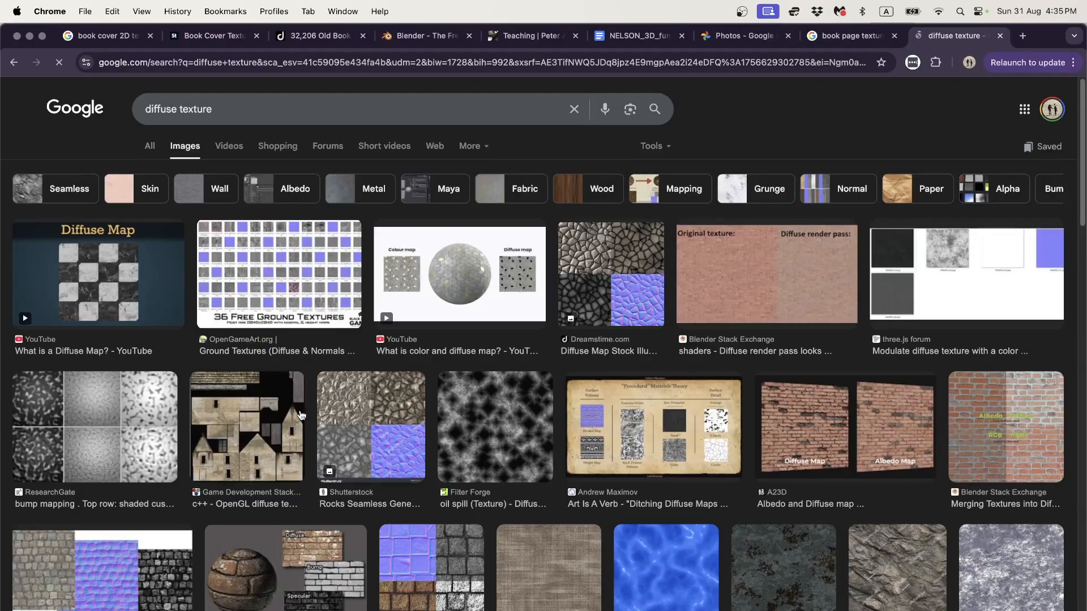
scroll(249, 391, "down", 3)
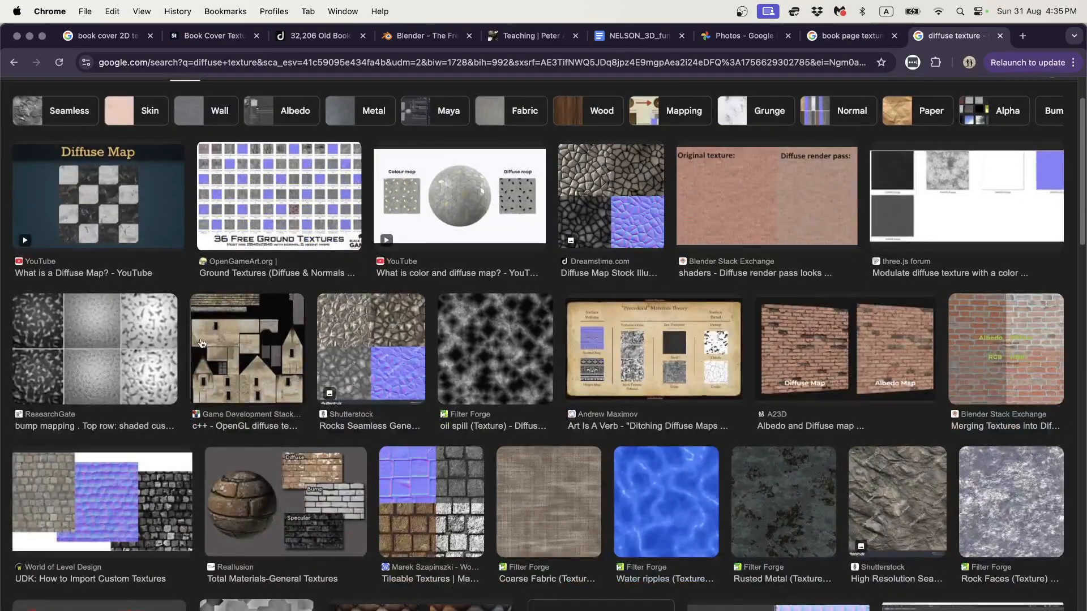
scroll(258, 362, "down", 1)
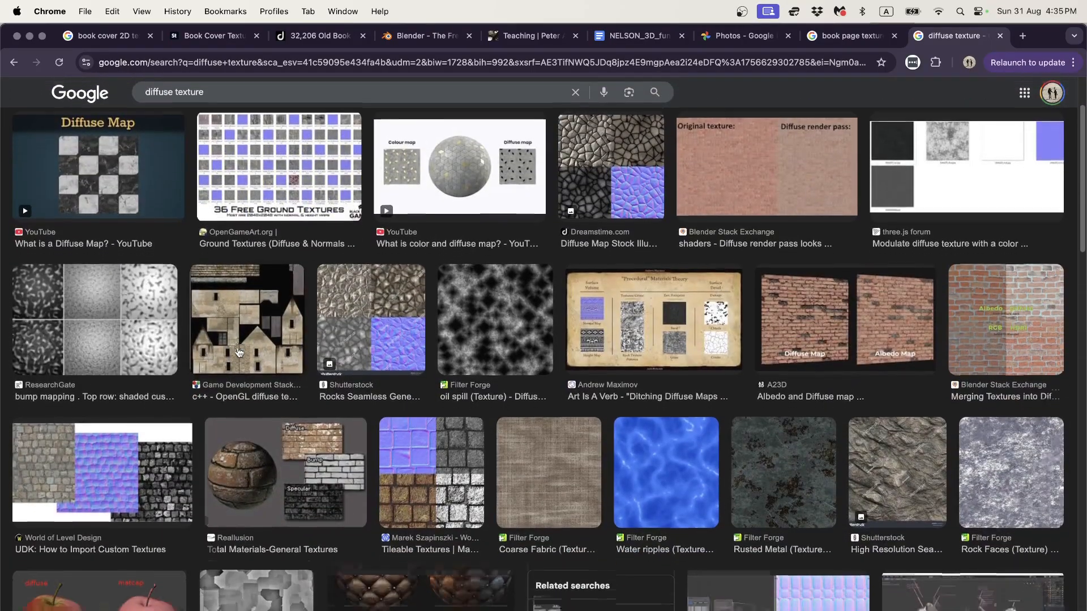
Preview the Game Development Stack Exchange image of packed building textures among the results, and switch to Finder
scroll(238, 354, "down", 2)
left_click(239, 298)
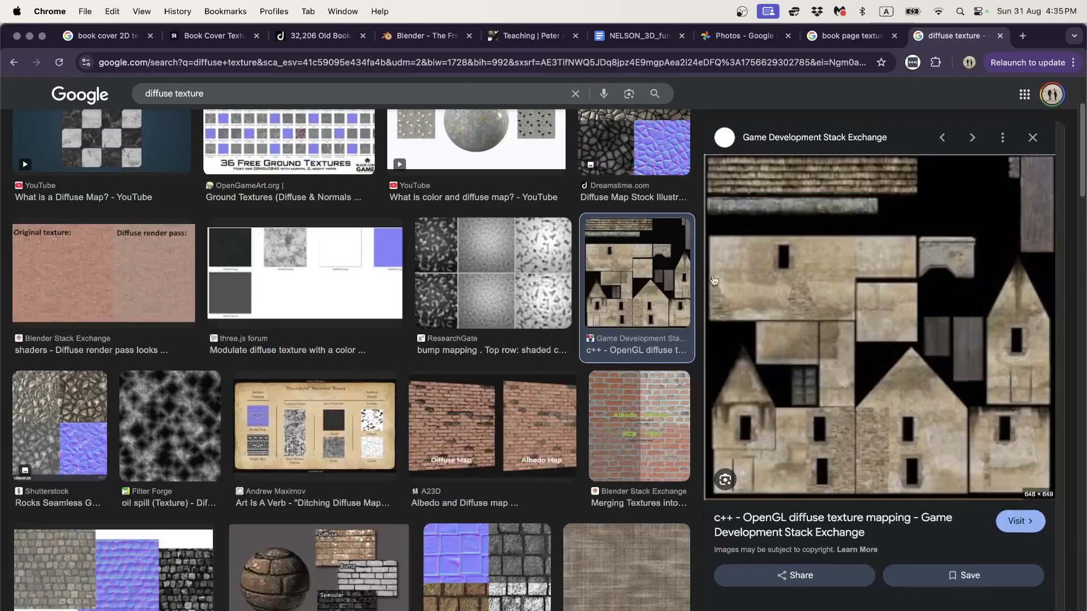
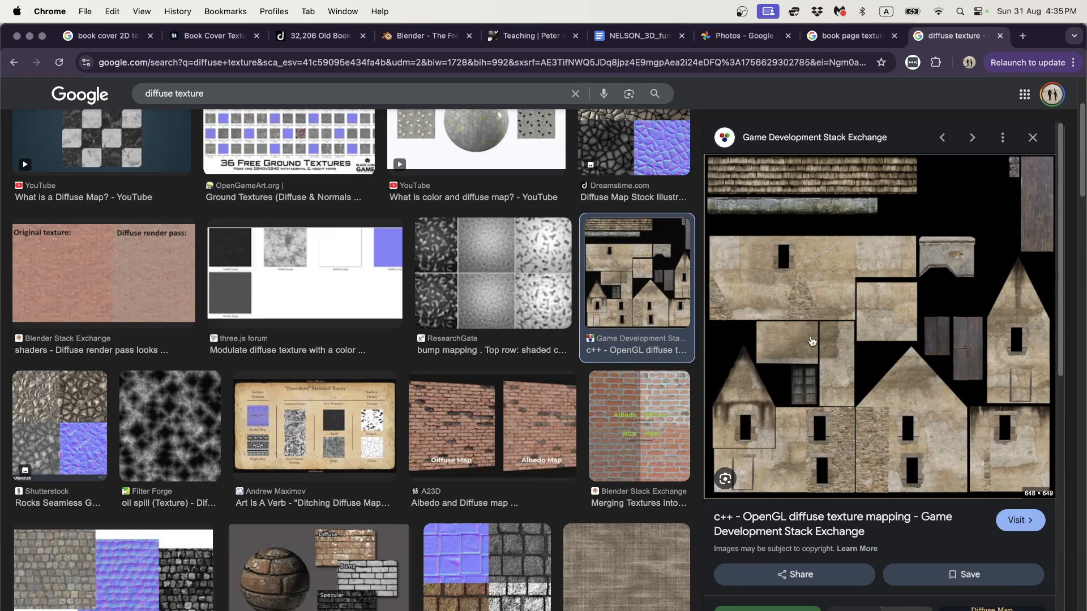
key("super+Tab")
key("super+Tab")
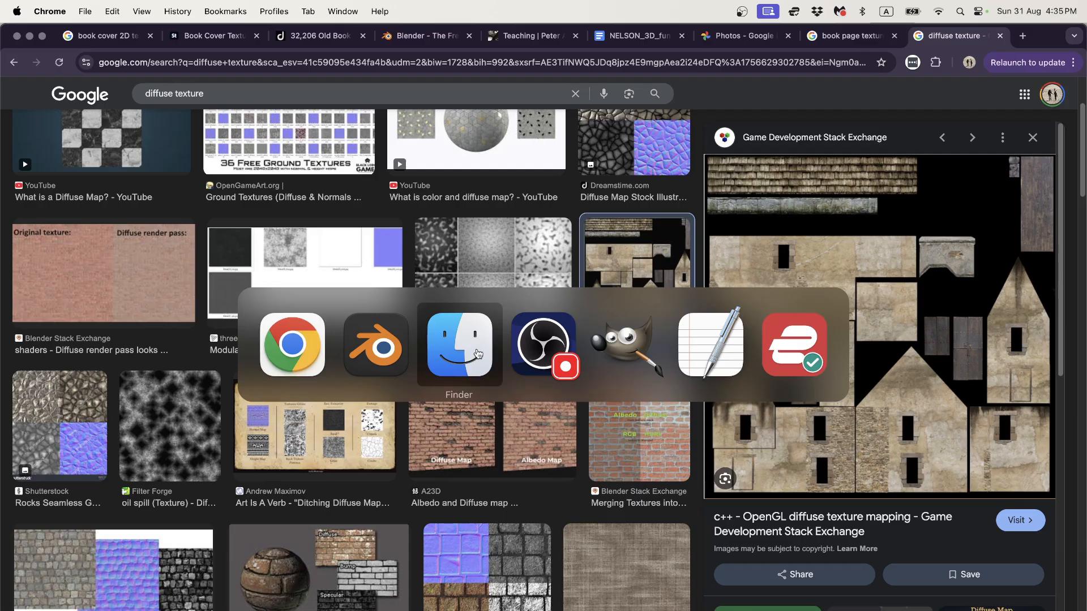
left_click(477, 354)
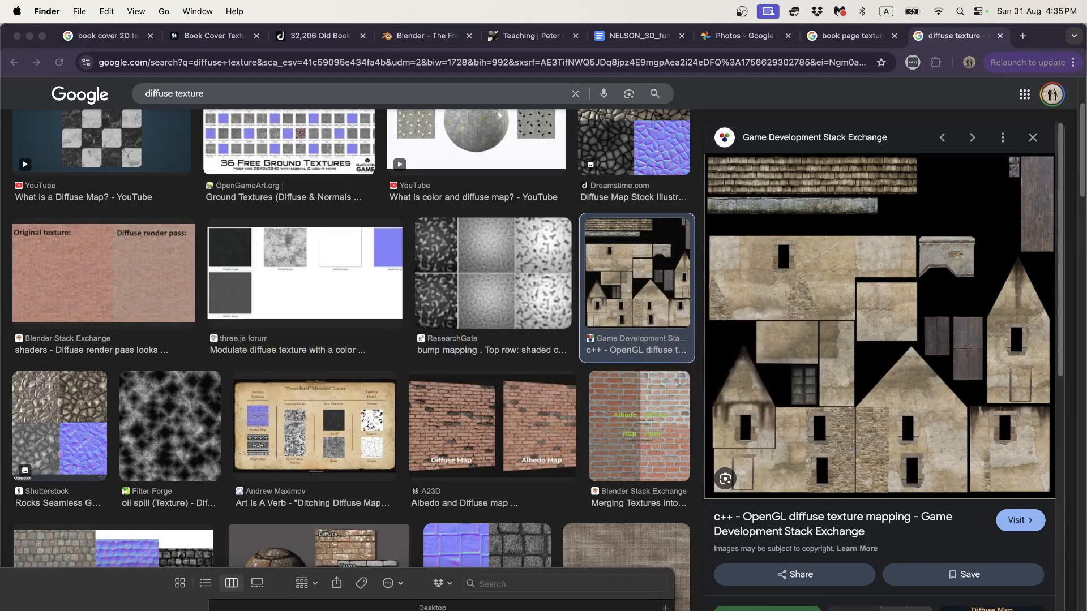
Save the Dreamstime old book pages image from the "book page texture" results as book_pages in the books folder, and check the file in Finder
left_click(854, 37)
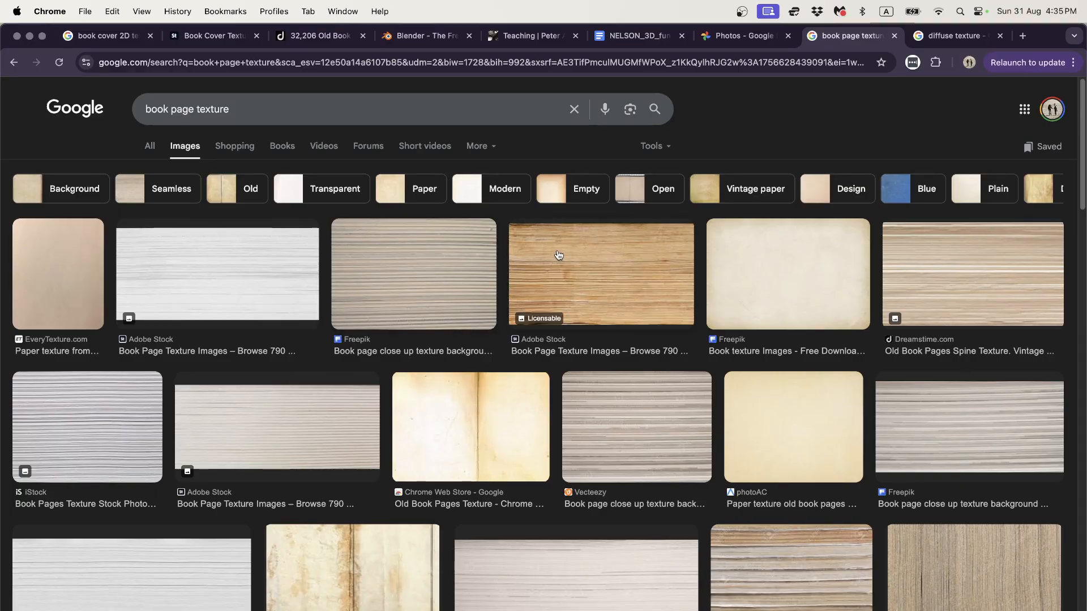
left_click(985, 262)
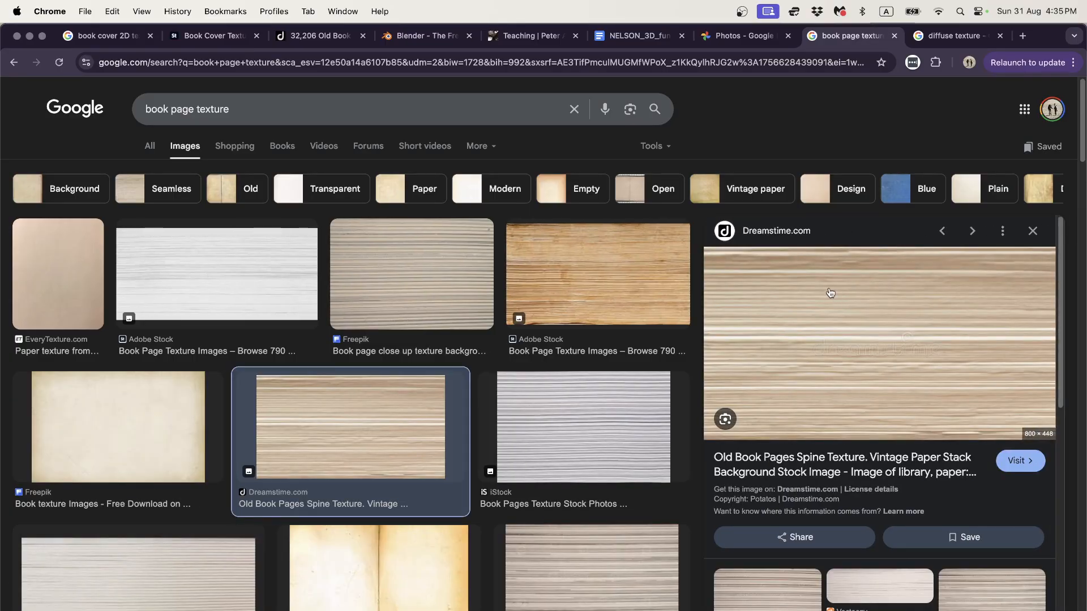
right_click(786, 300)
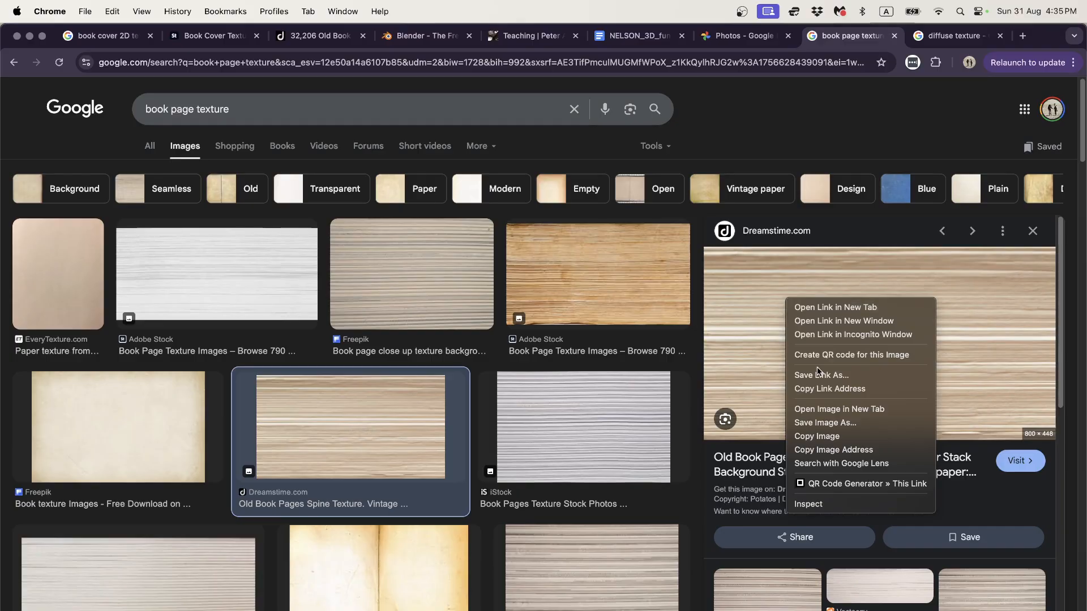
left_click(847, 423)
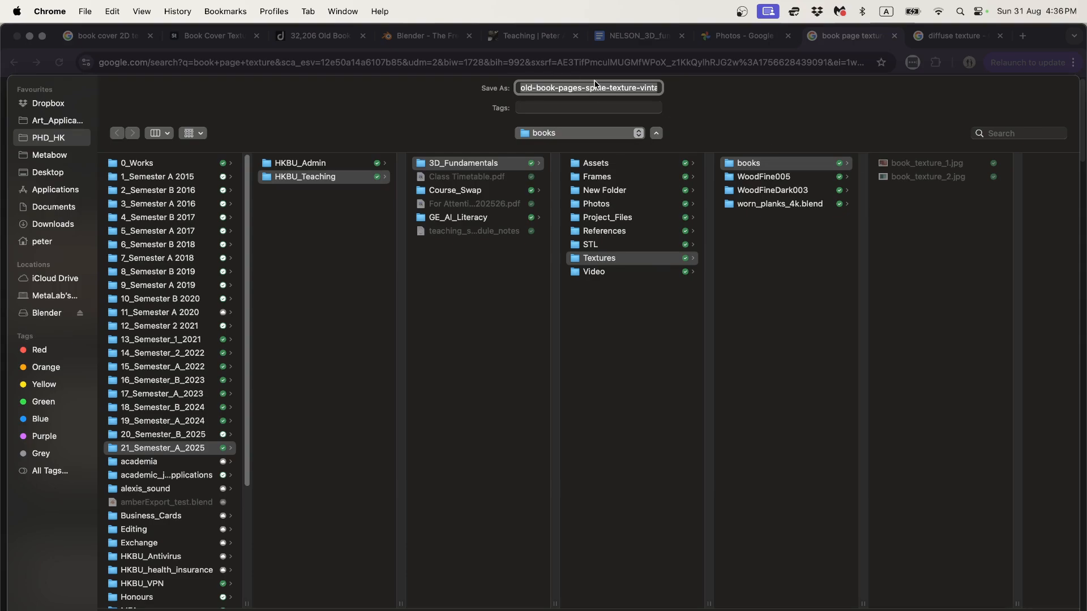
type("book_pages")
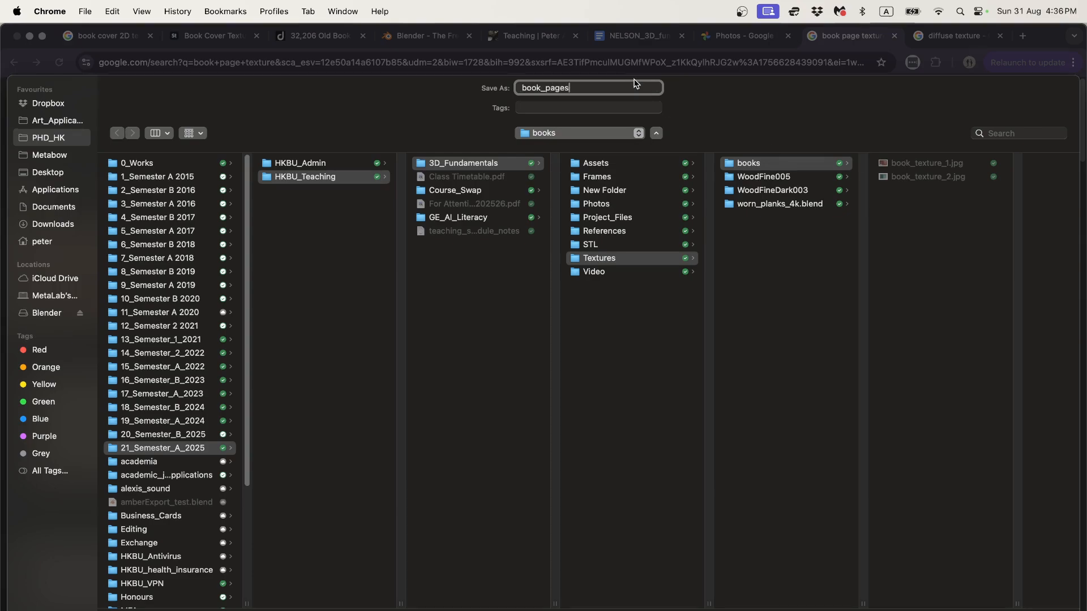
key("Return")
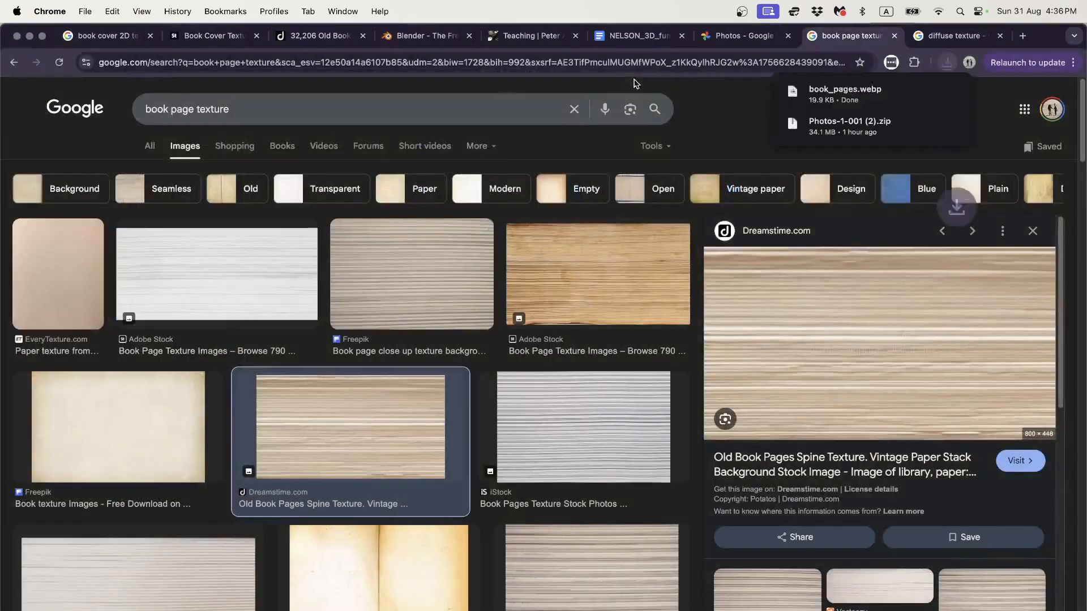
key("super+Tab")
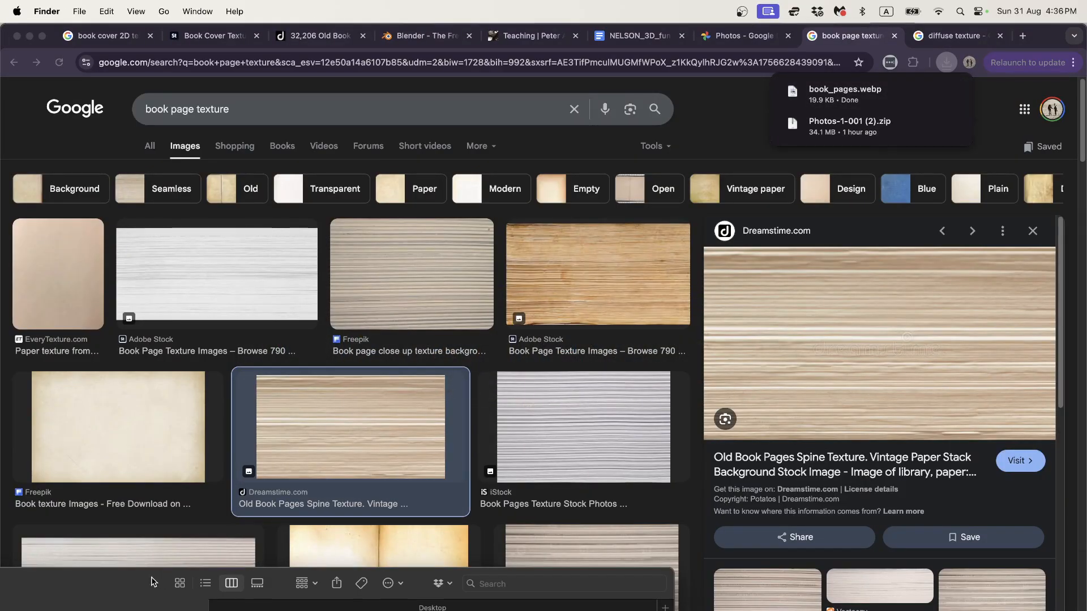
left_click_drag(153, 582, 279, 167)
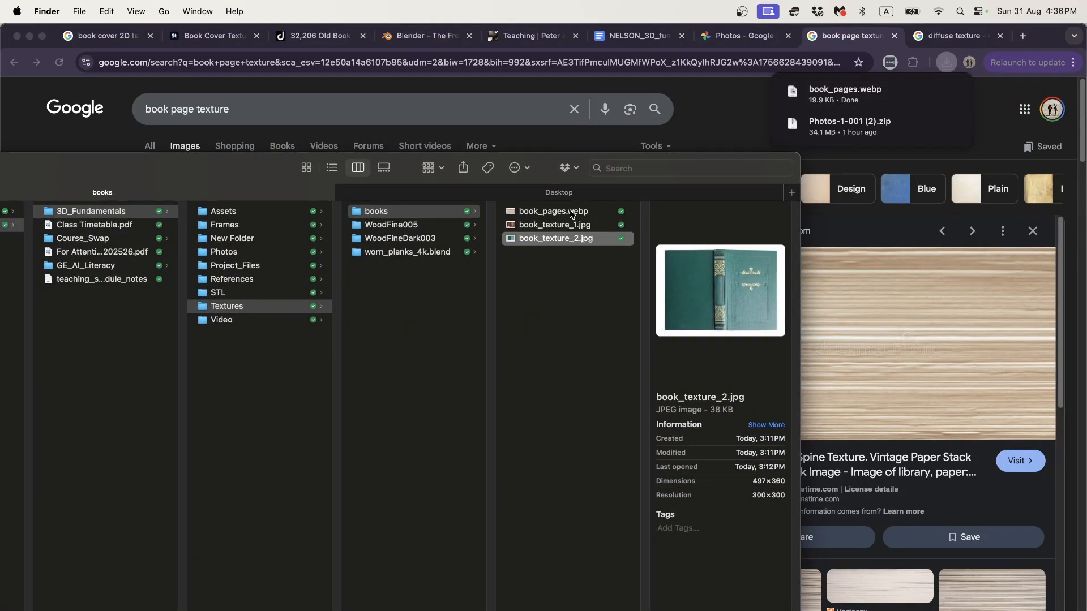
Return to Chrome and save the Dreamstime old book pages image again in the books folder under its suggested name
left_click(959, 230)
right_click(872, 285)
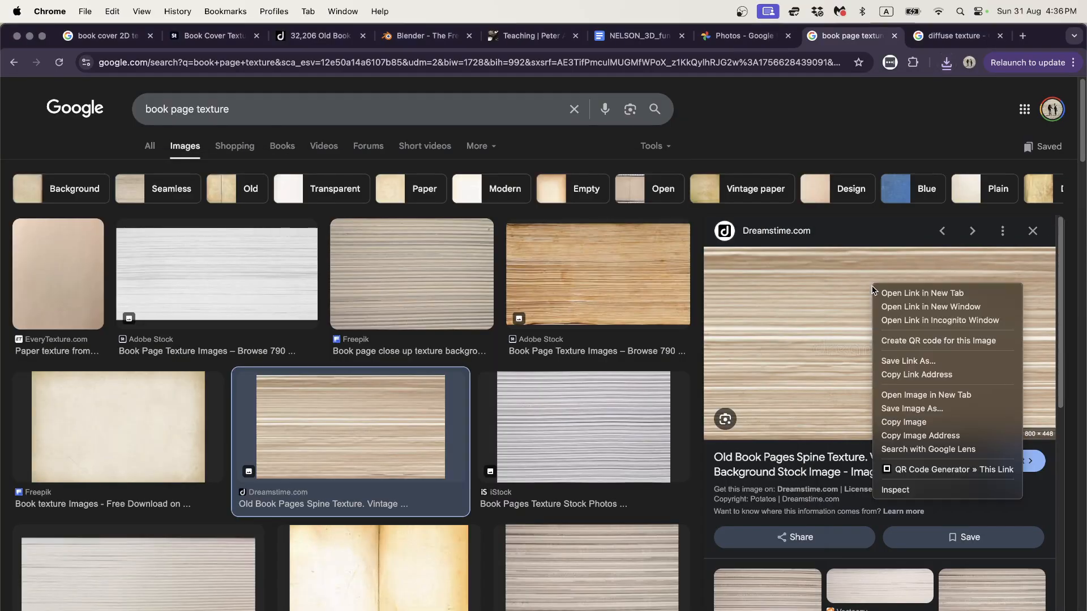
left_click(918, 408)
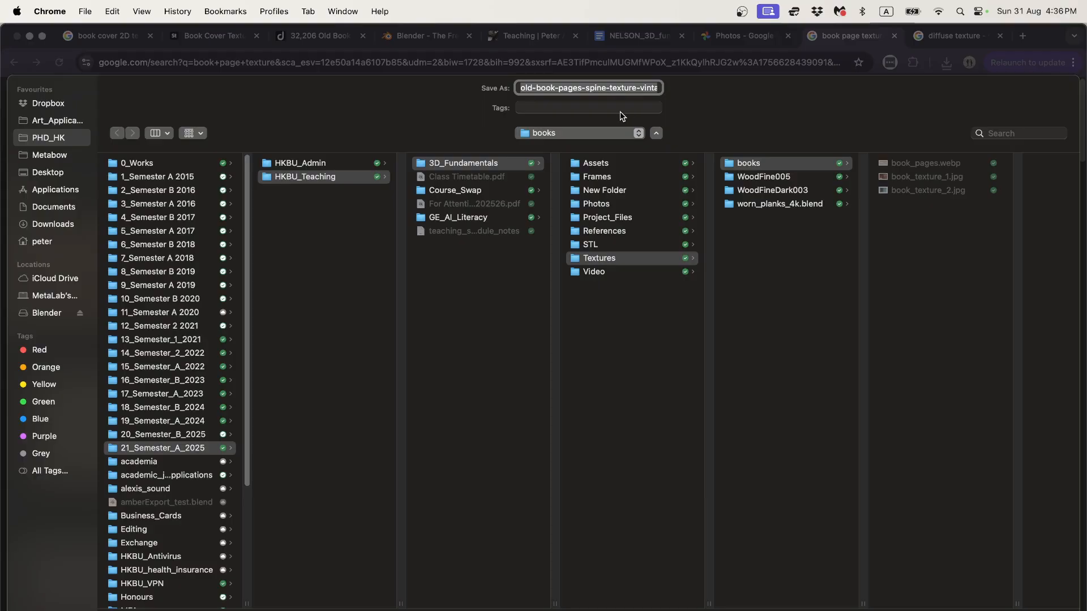
key("Return")
right_click(813, 307)
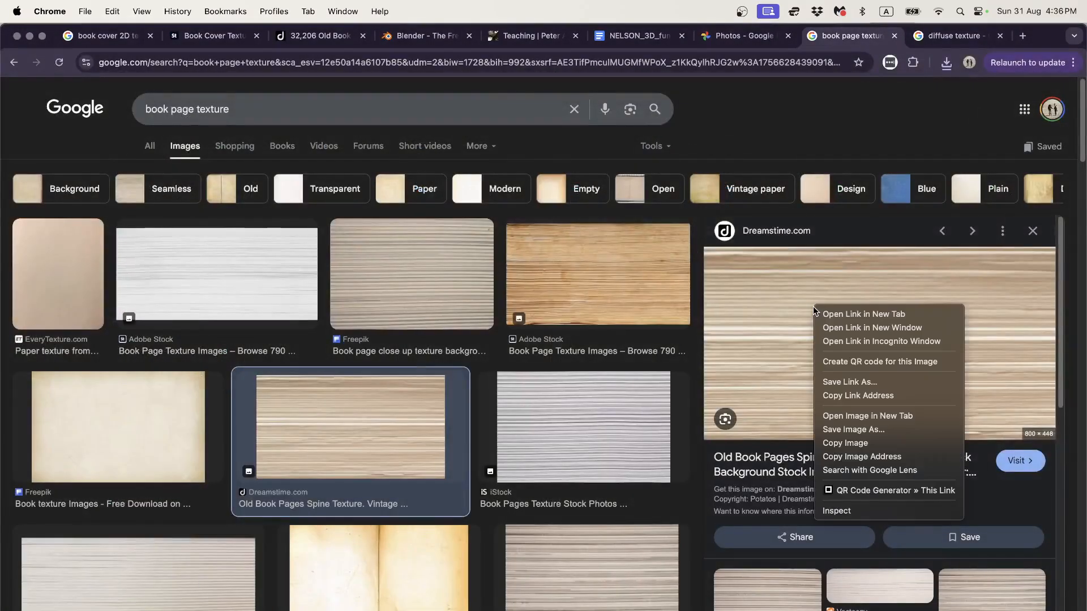
left_click(870, 428)
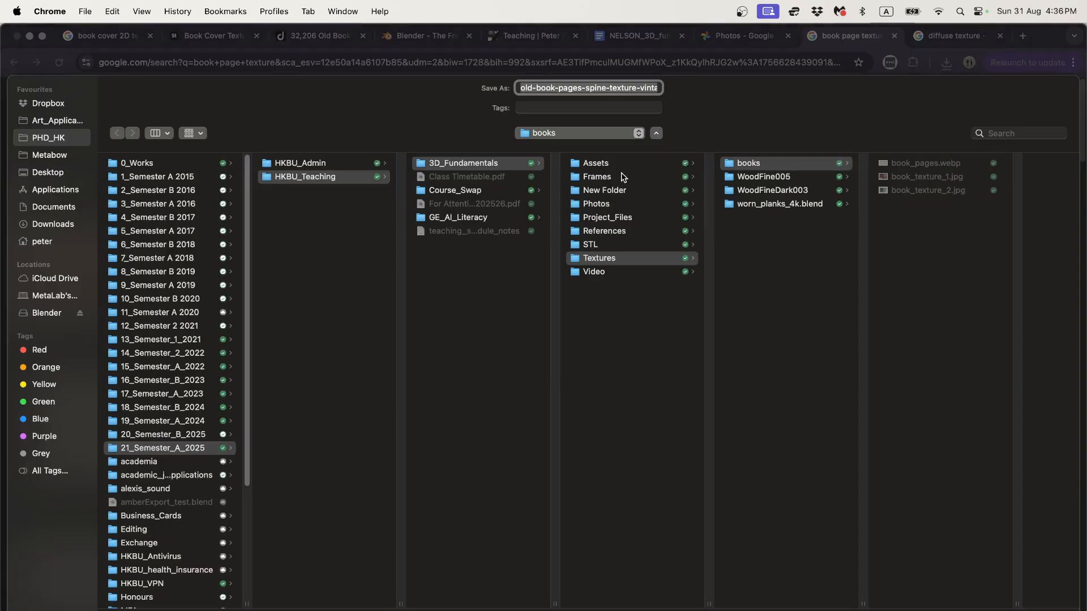
key("Return")
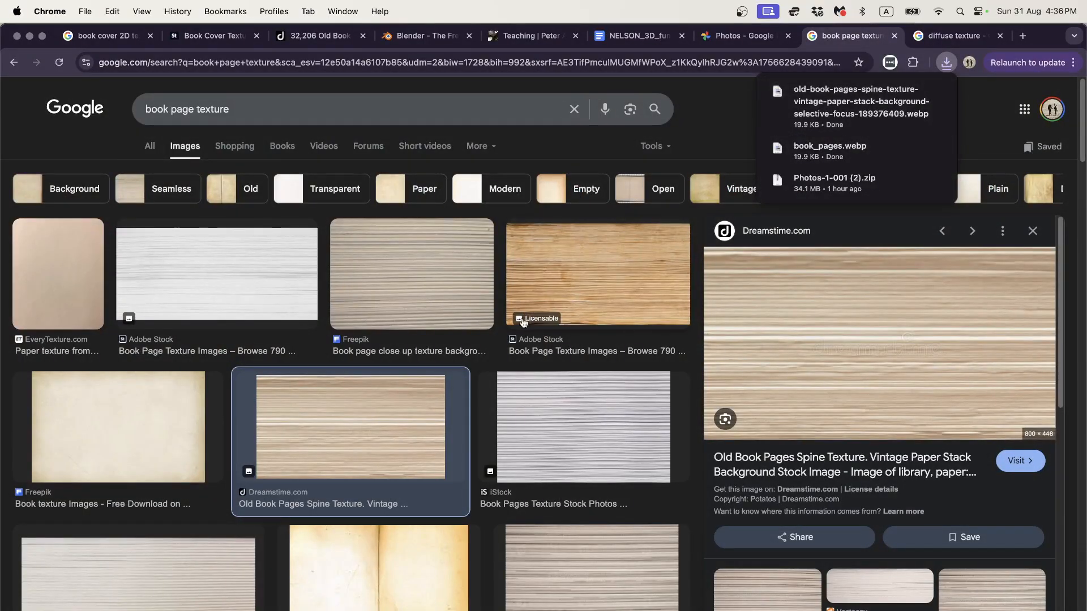
Switch to Finder and check which programs can open book_pages.webp
key("super+Tab")
left_click(353, 356)
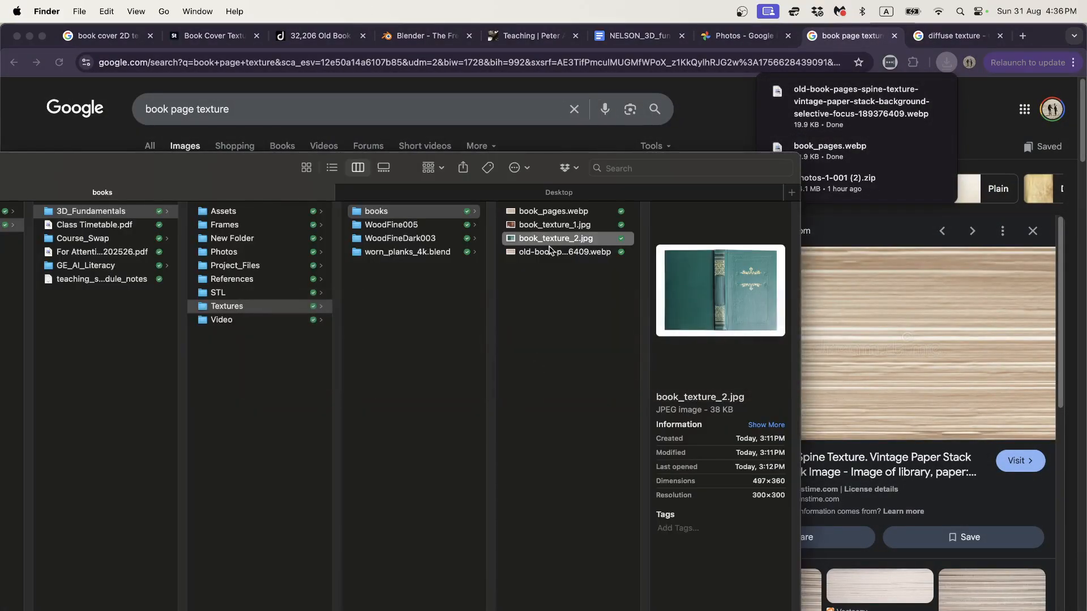
right_click(548, 212)
mouse_move(651, 231)
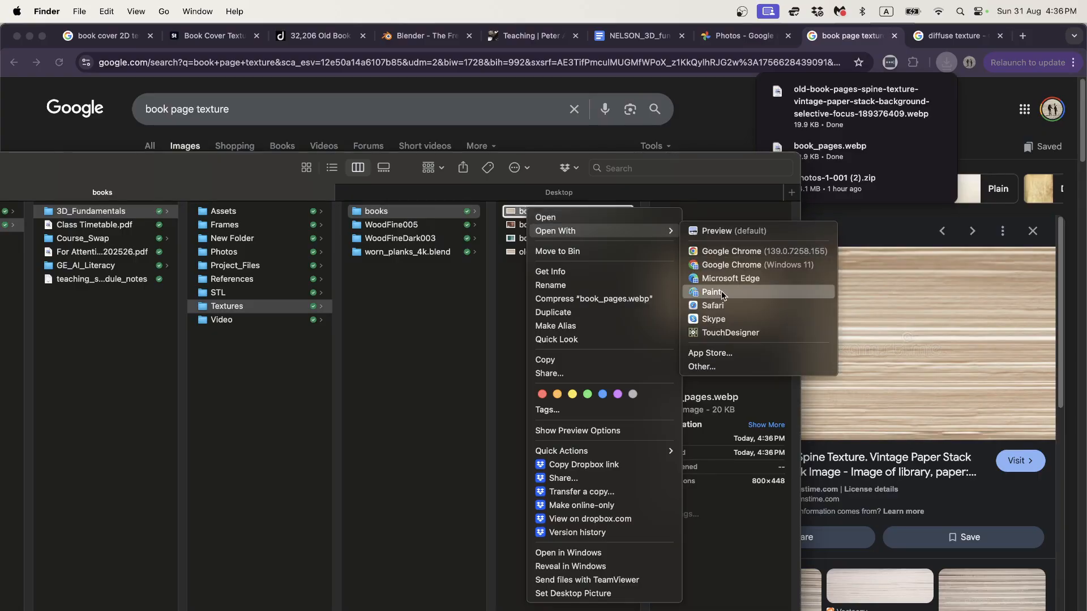
left_click(475, 310)
Return to Chrome and save the Vecteezy book page close-up image as book_pages_2 in the books folder
left_click(829, 280)
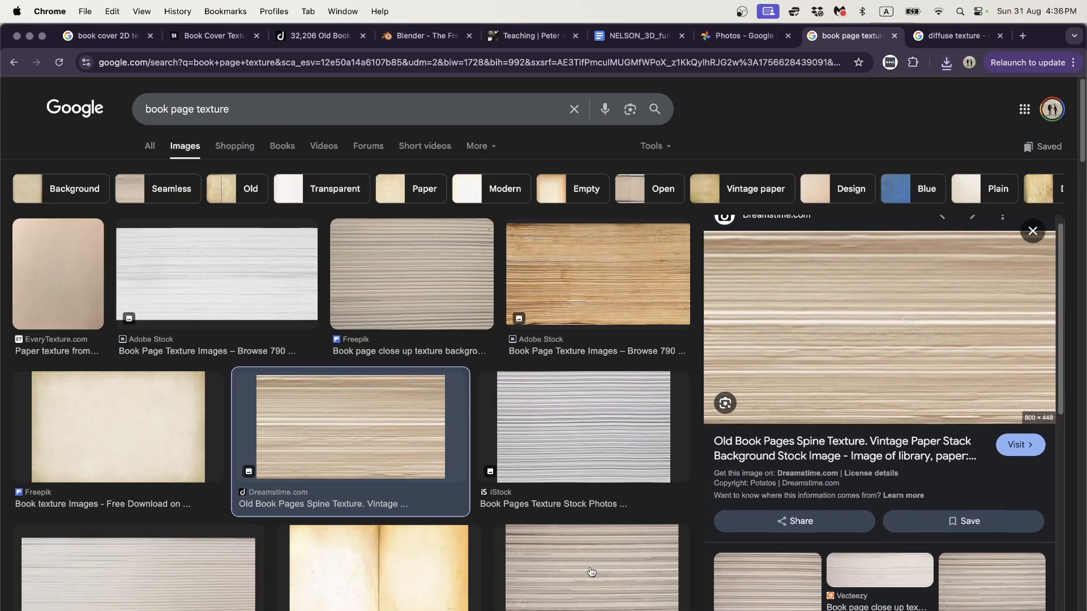
left_click(599, 569)
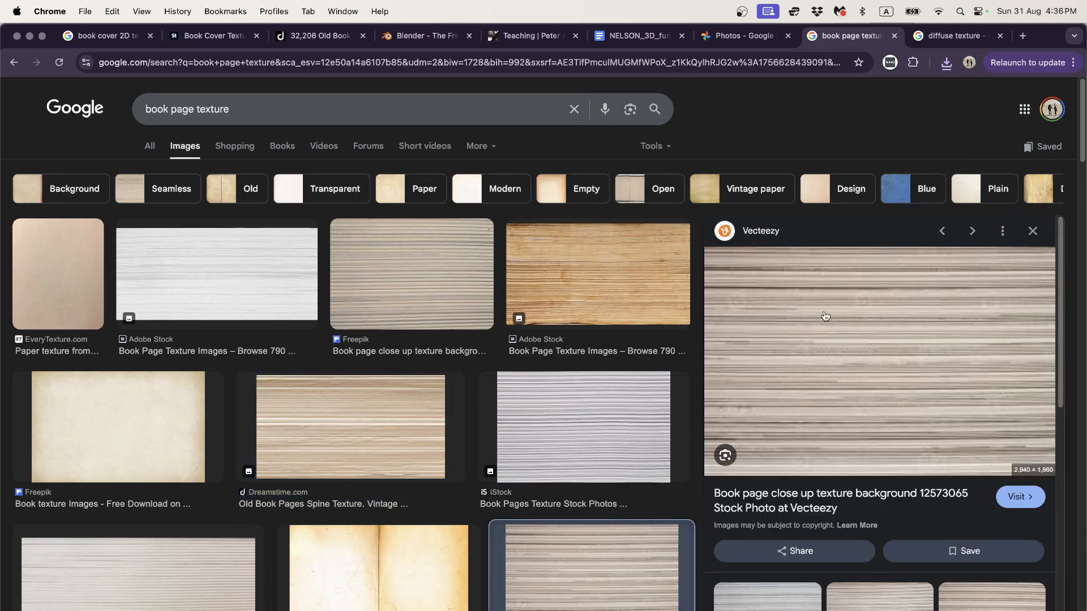
right_click(826, 315)
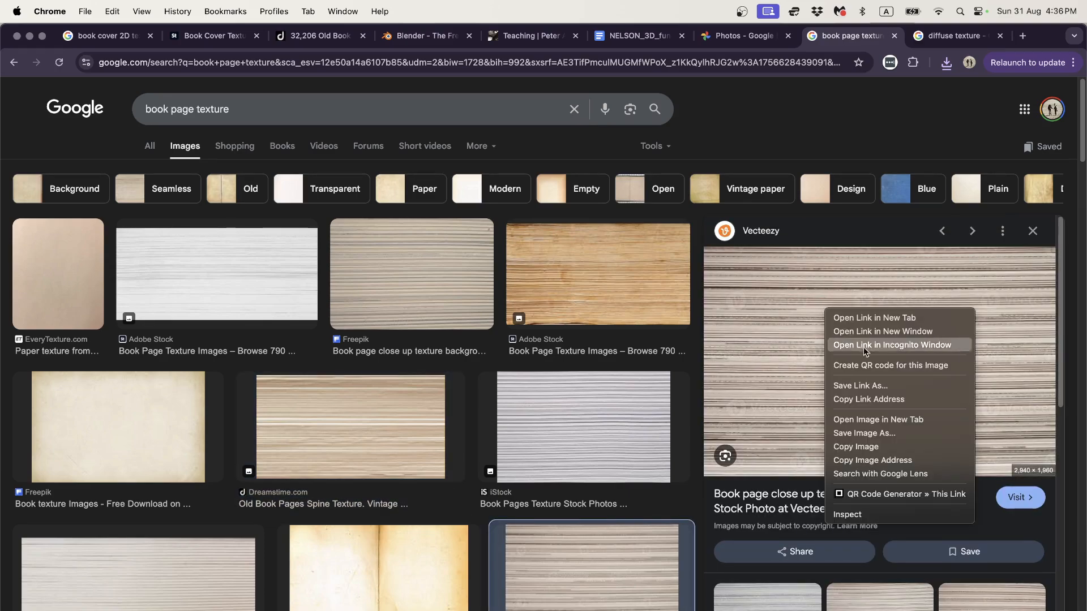
left_click(886, 432)
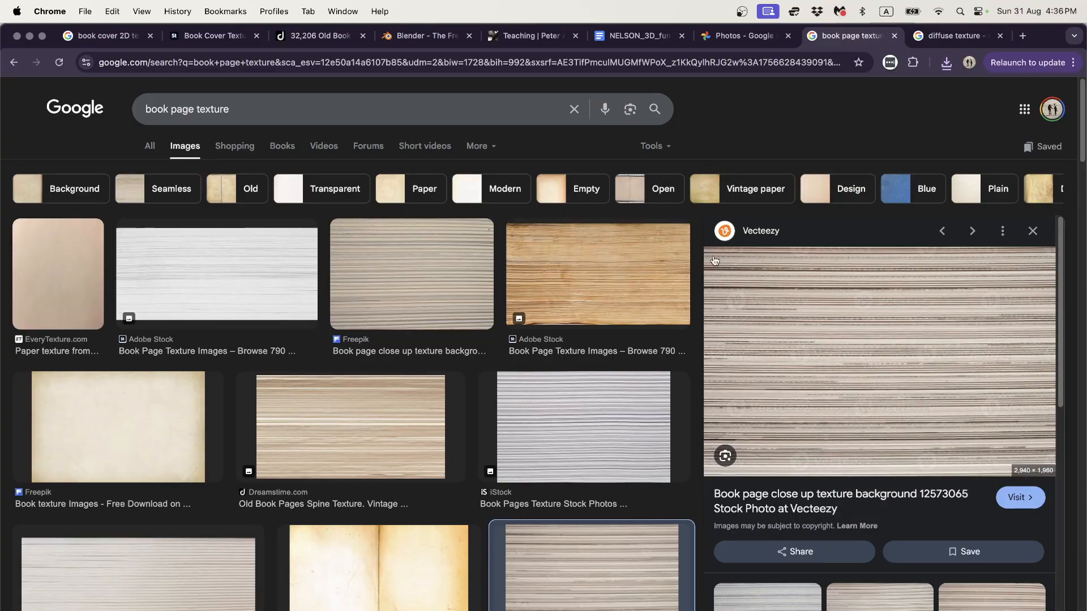
type("boo")
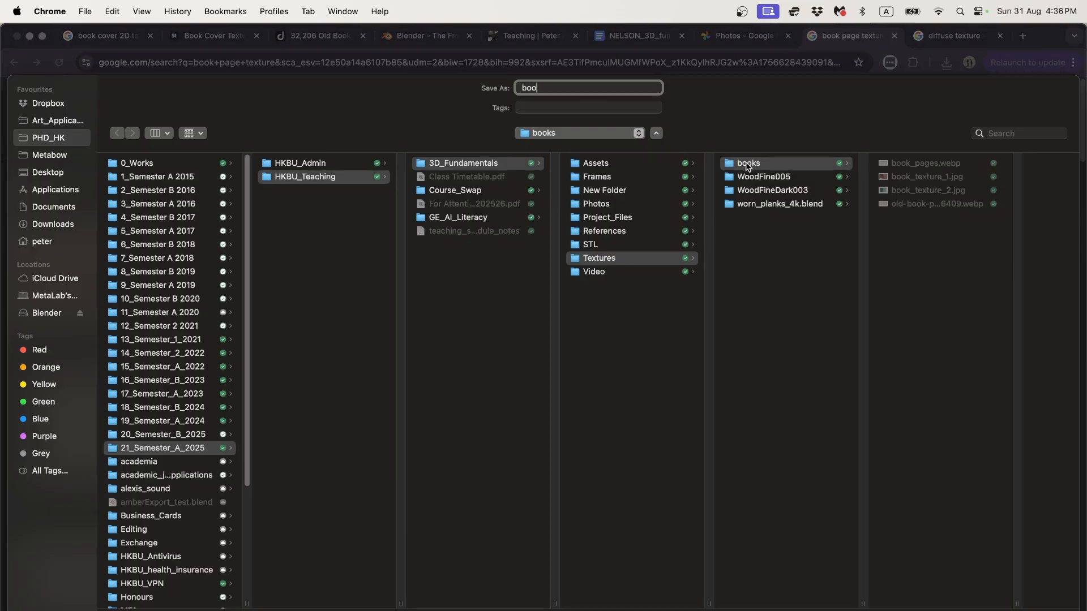
type("k_pages_2")
key("Return")
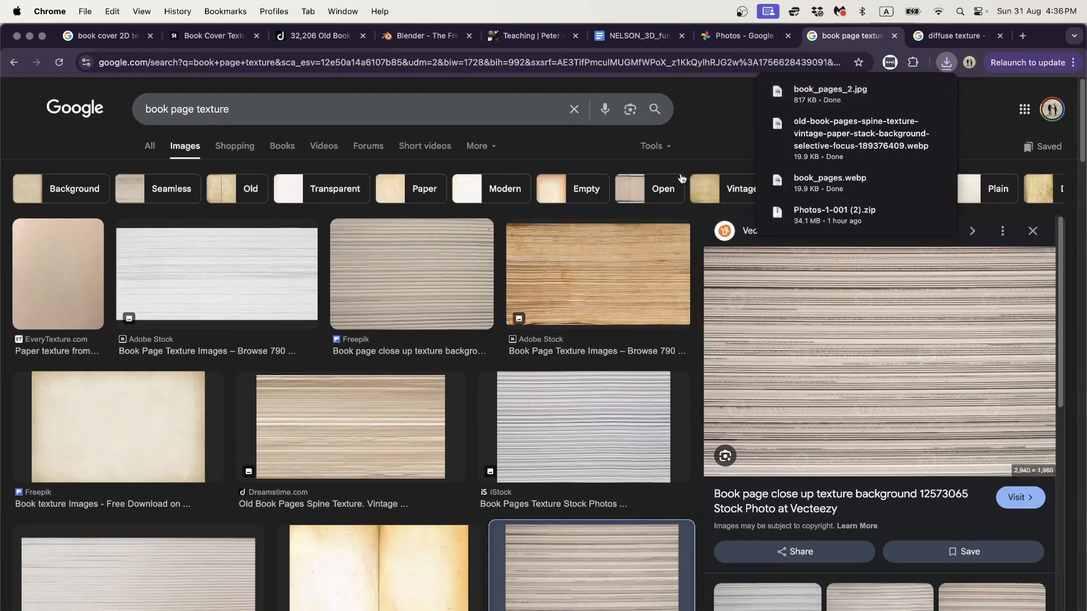
Switch to Finder and move book_pages.webp and the old-book-pages WebP file to the bin
left_click(915, 92)
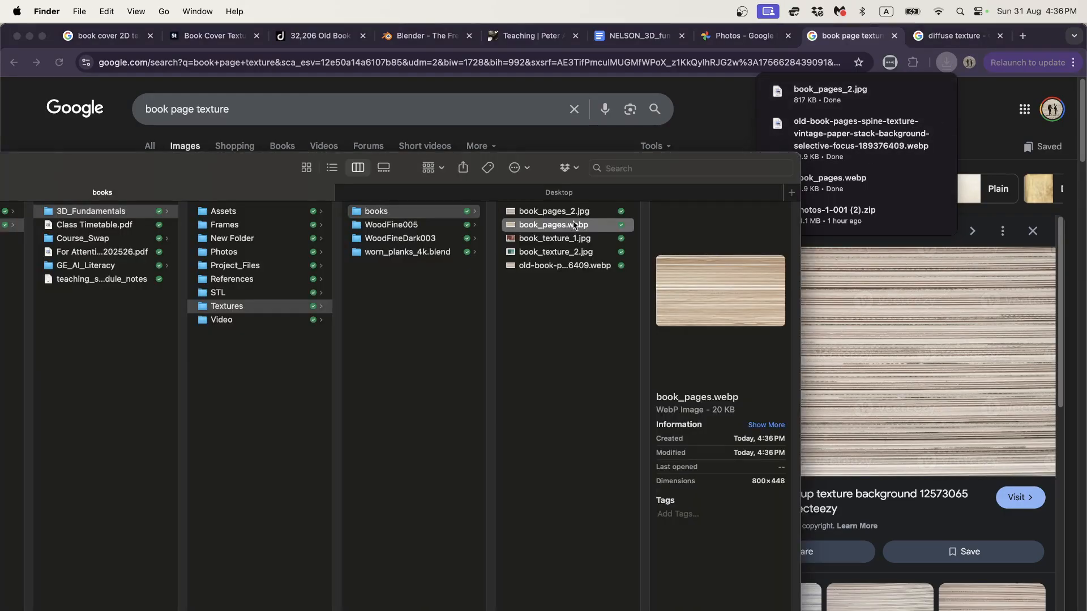
right_click(525, 226)
left_click(541, 264)
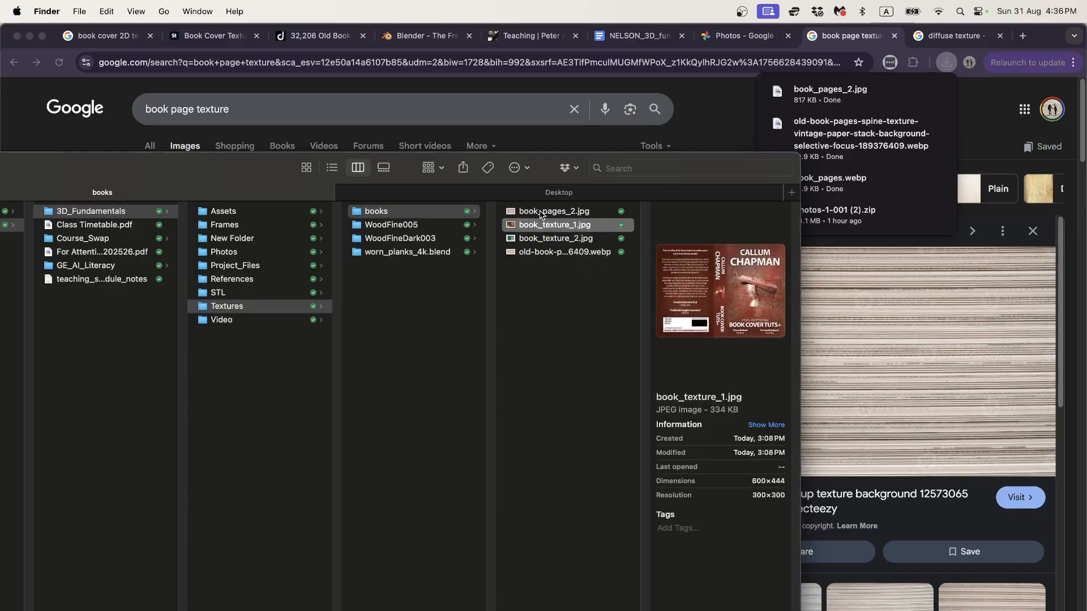
left_click(540, 213)
left_click(540, 229)
left_click(543, 254)
right_click(542, 252)
left_click(548, 242)
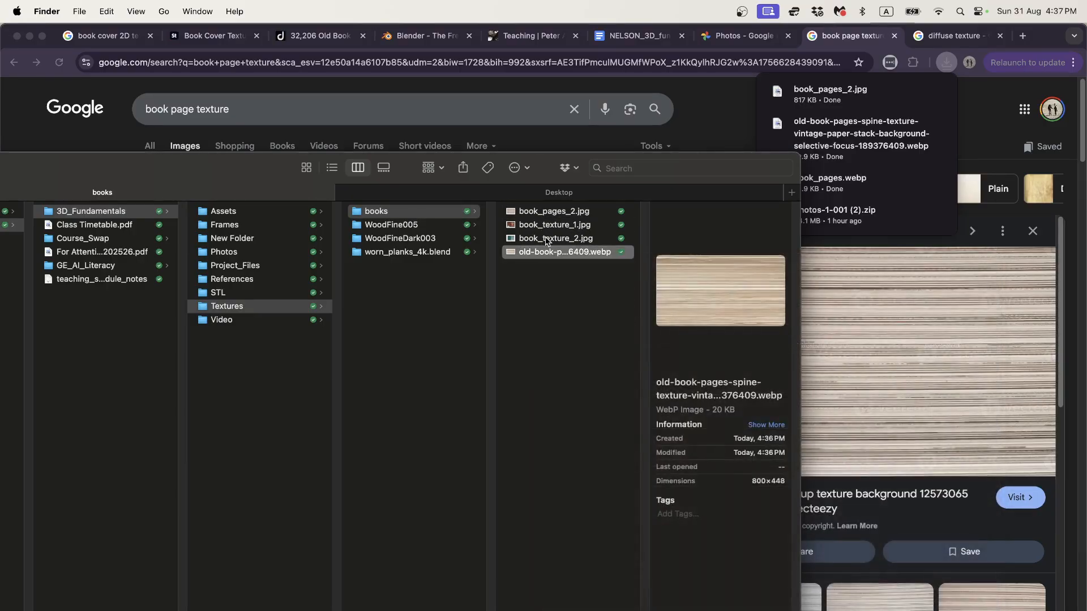
Open book_texture_2.jpg from the books folder in GIMP-2.10
left_click(548, 239)
right_click(548, 238)
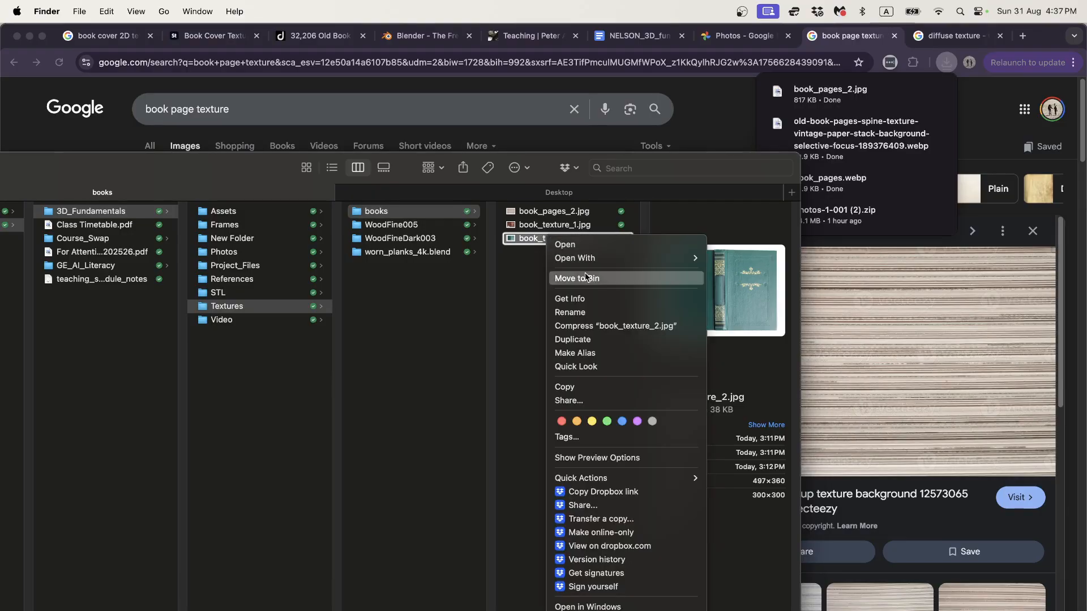
mouse_move(602, 260)
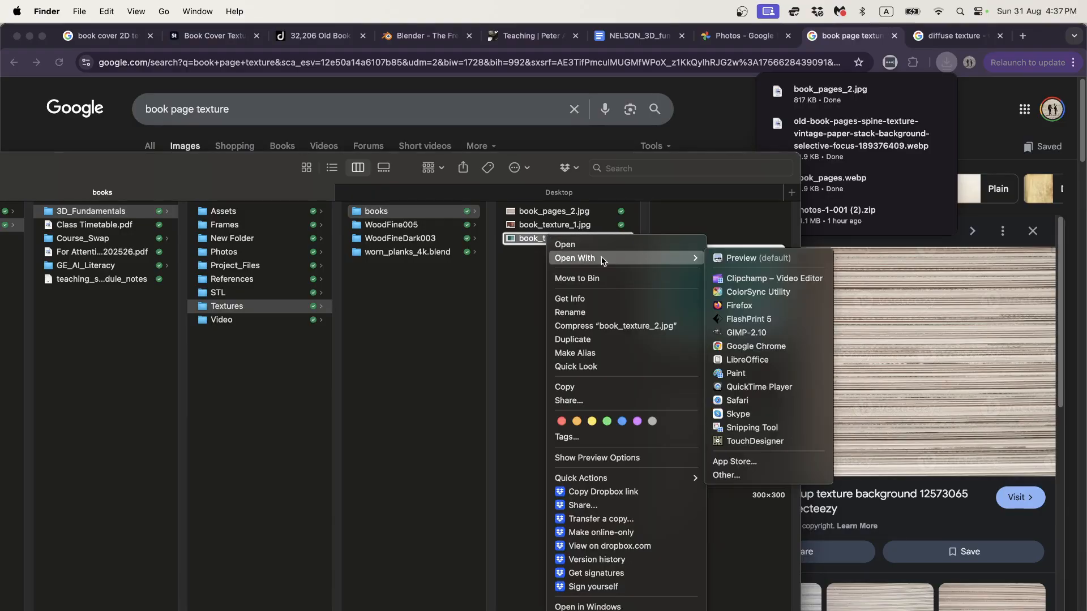
left_click(754, 328)
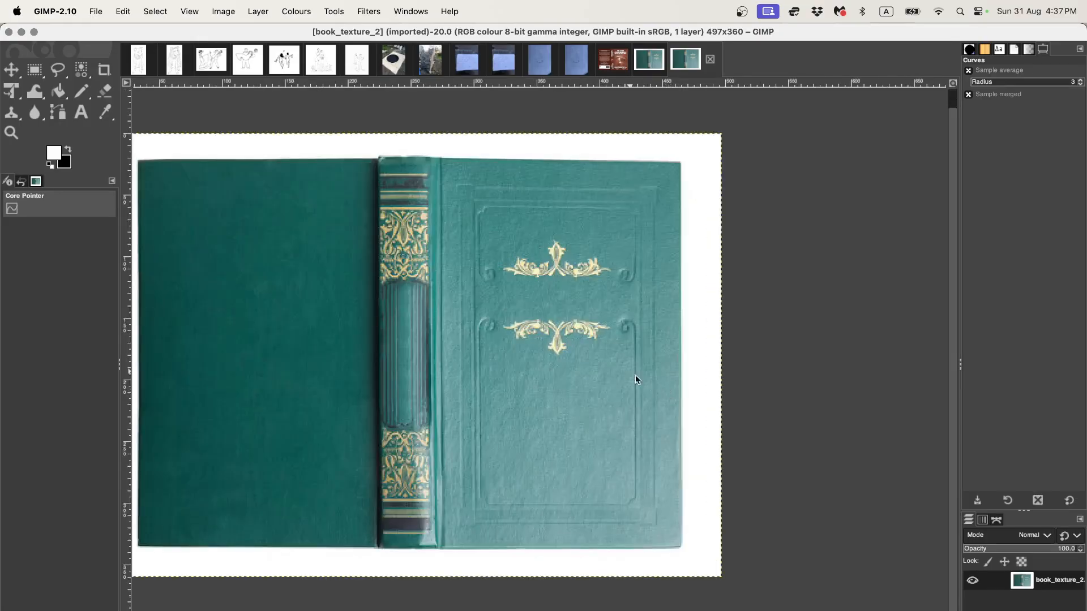
Add book_pages_2.jpg from the Finder books folder to the book_texture_2 image in GIMP as a new layer
middle_click_drag(635, 374, 730, 406)
key("super+Tab")
left_click(355, 323)
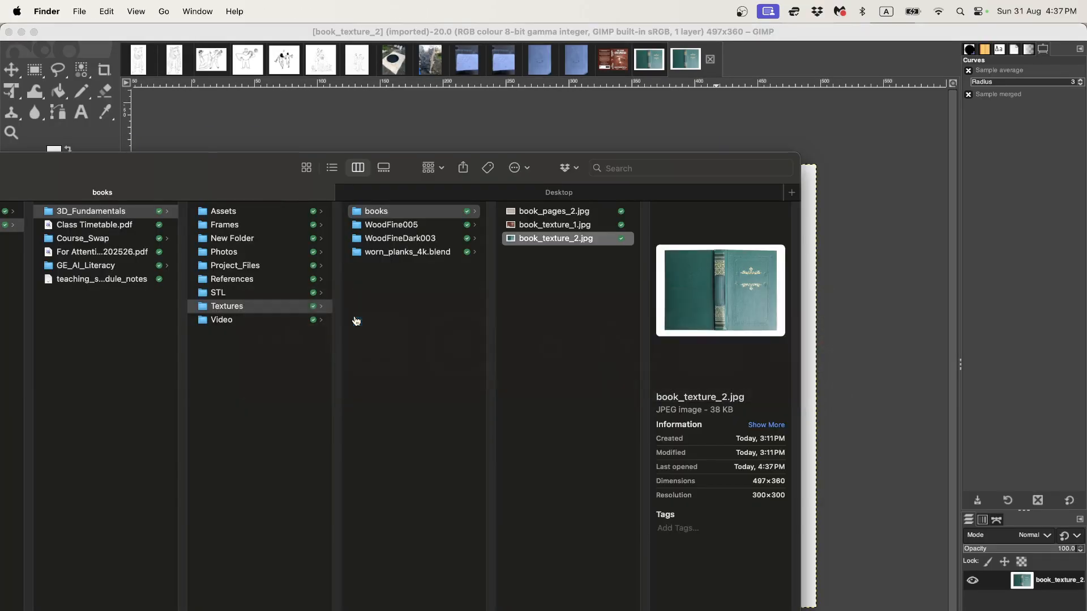
left_click(549, 217)
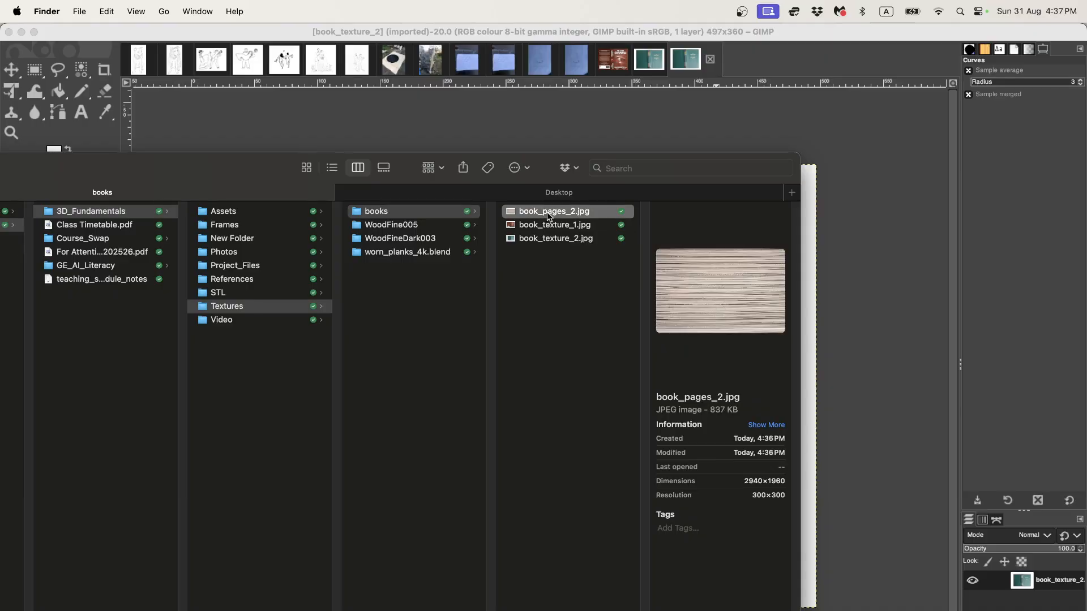
left_click_drag(213, 176, 110, 262)
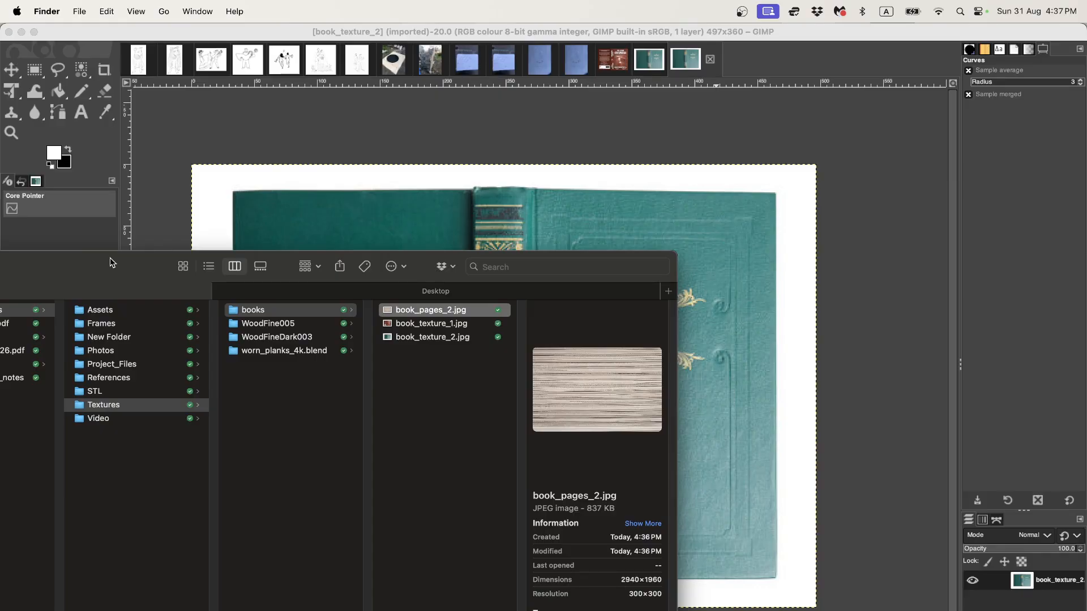
left_click_drag(404, 312, 769, 269)
left_click(711, 272)
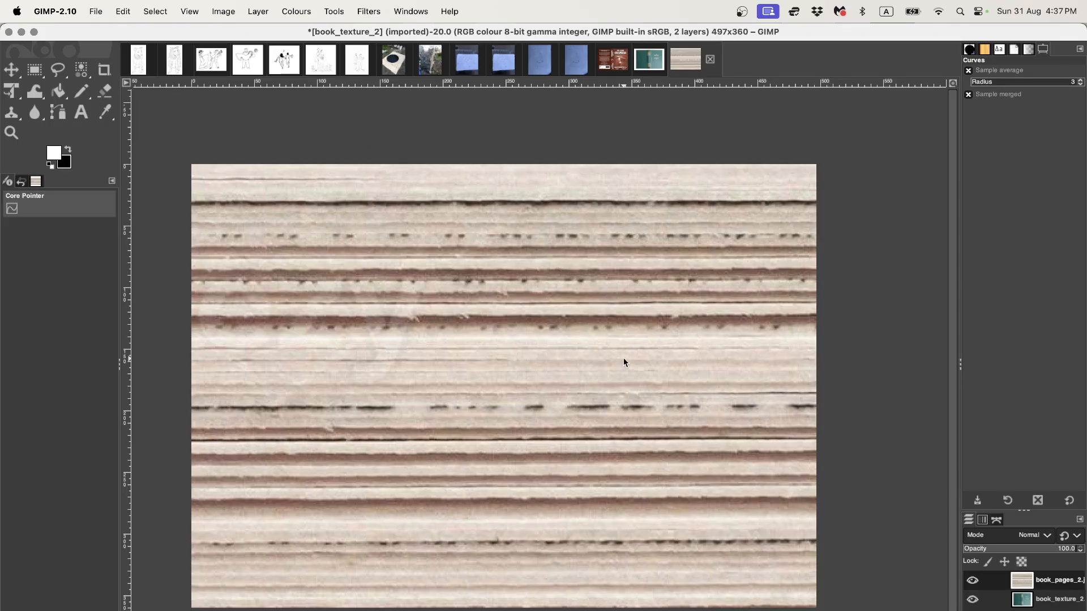
Scale the book_pages_2 layer down to about 17% of its size with Unified Transform
key("shift+t")
left_click(548, 252)
scroll(571, 263, "down", 10, "ctrl")
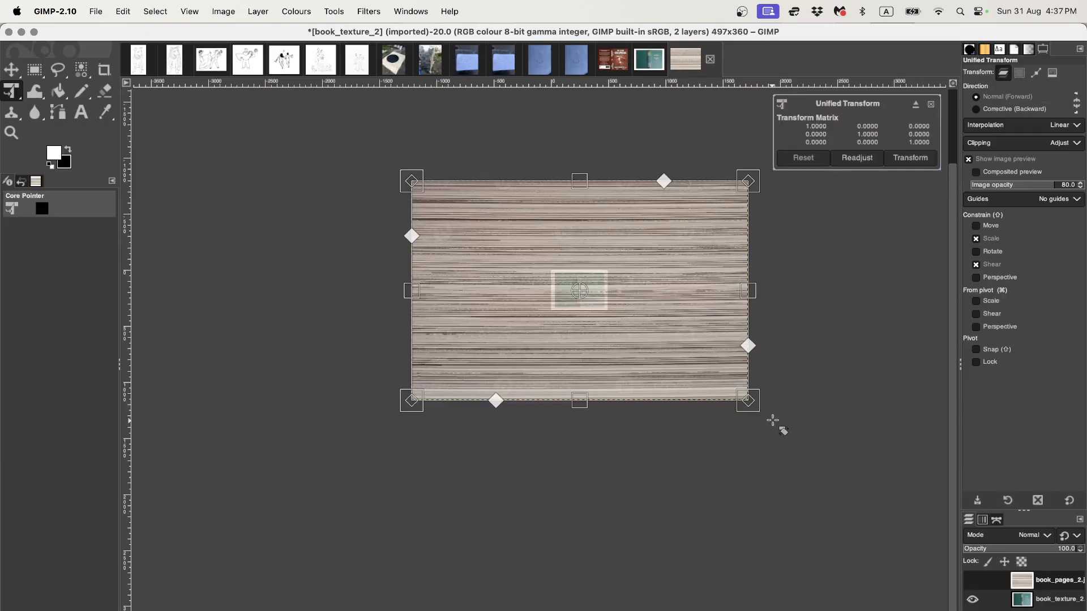
left_click_drag(767, 419, 487, 213)
scroll(487, 212, "up", 3)
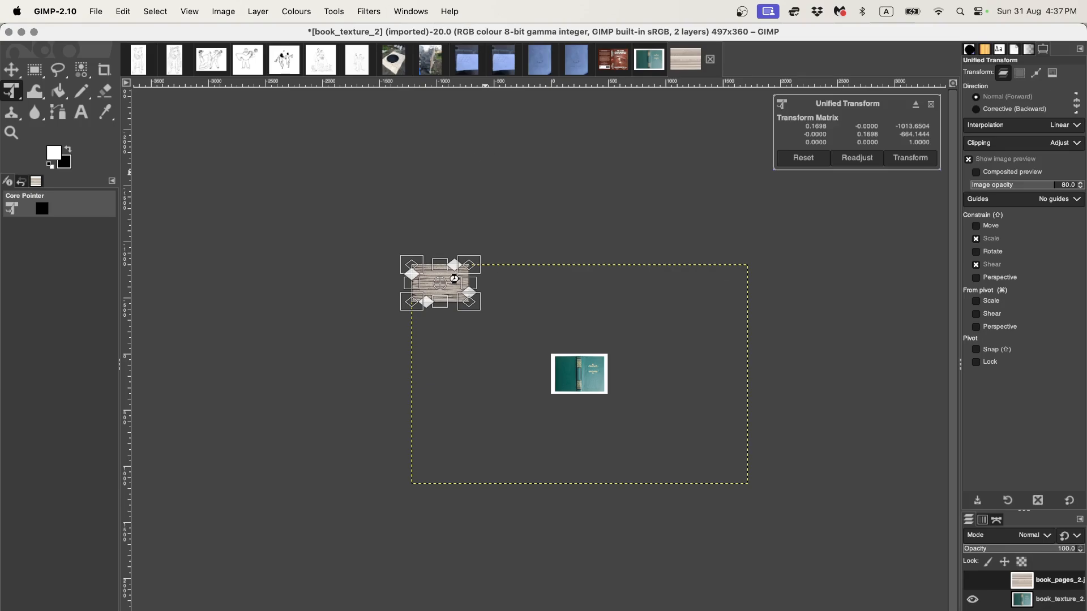
key("Return")
Move the shrunken page layer onto the book cover and rotate it 90° clockwise
key("m")
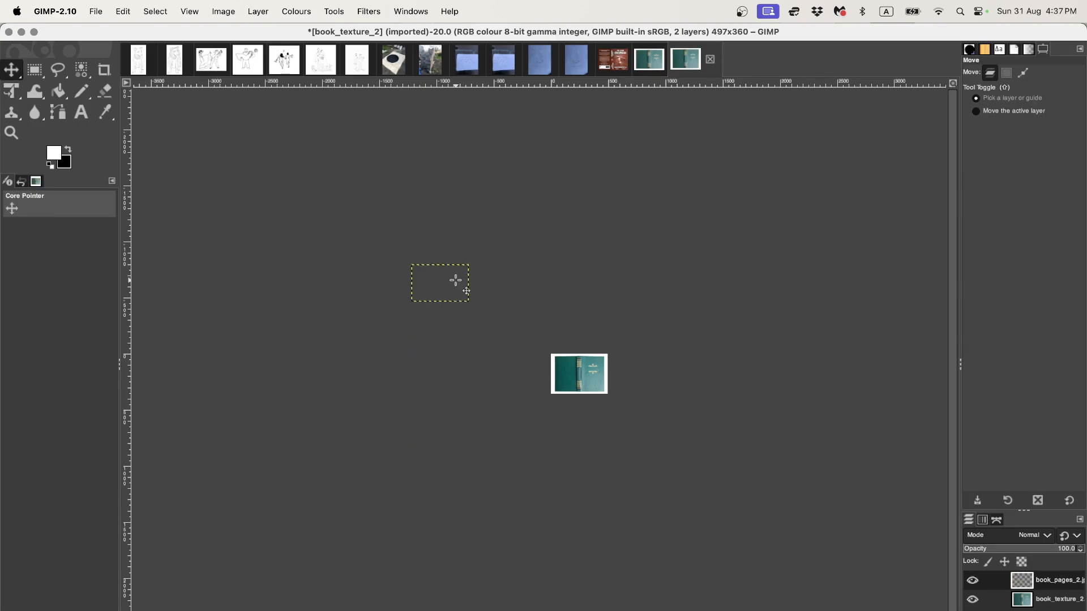
left_click_drag(455, 281, 592, 372)
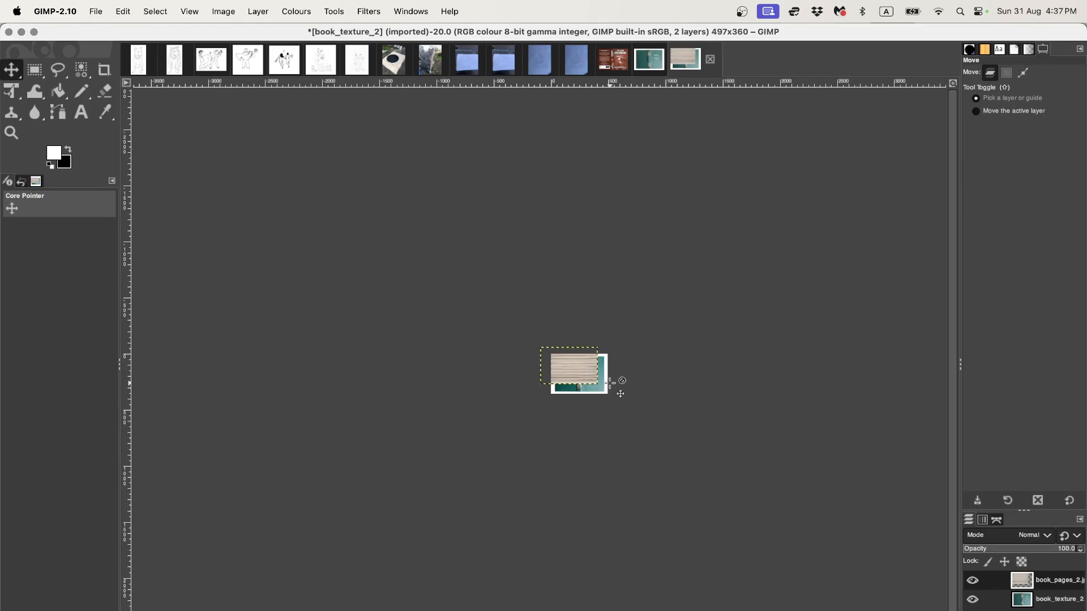
scroll(620, 392, "up", 6, "ctrl")
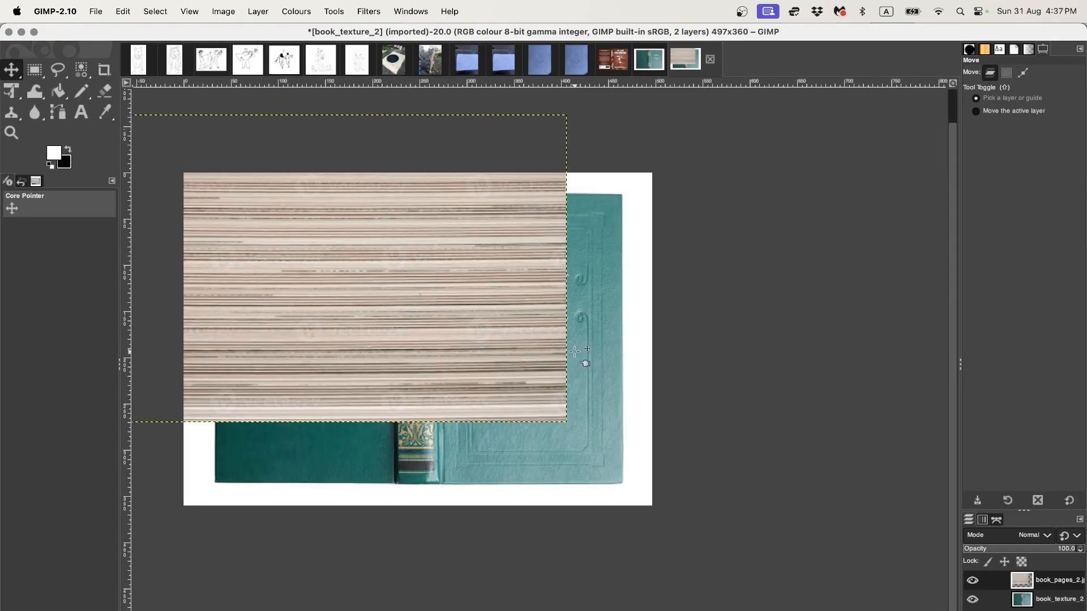
left_click(233, 10)
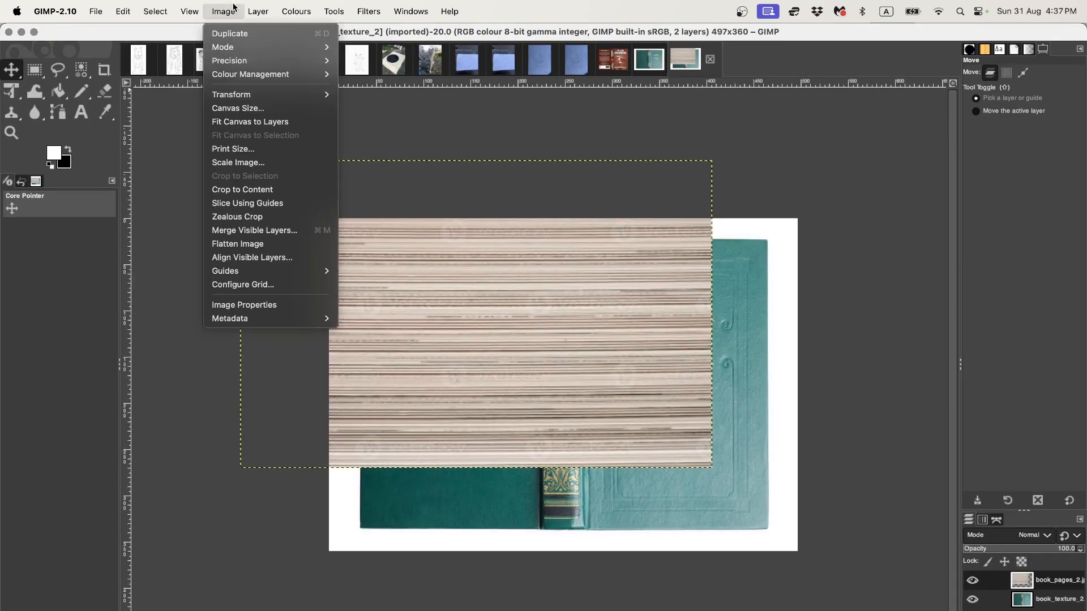
mouse_move(258, 12)
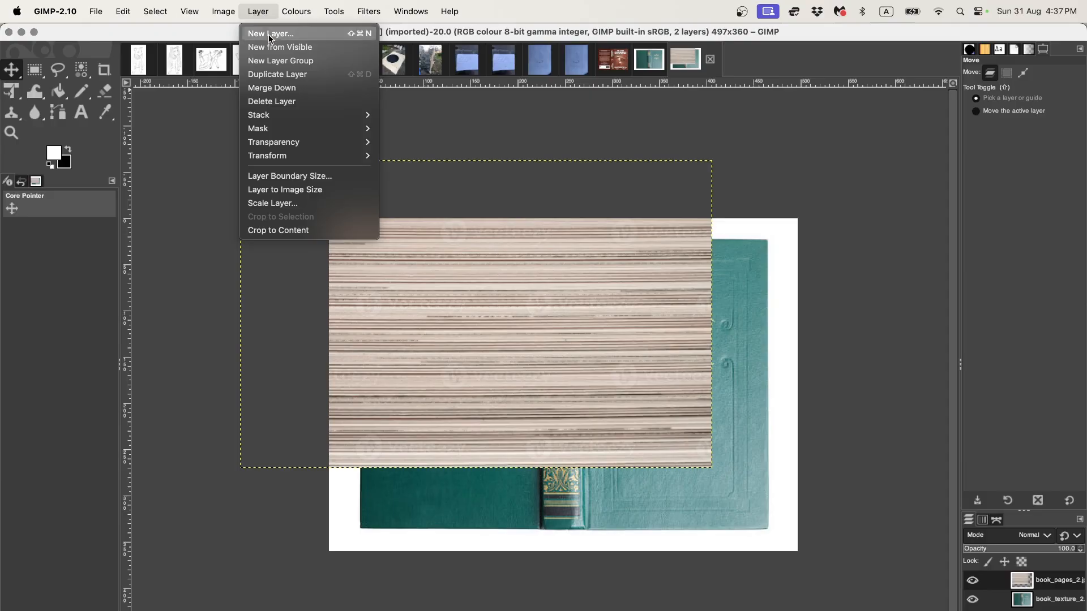
mouse_move(343, 154)
left_click(424, 182)
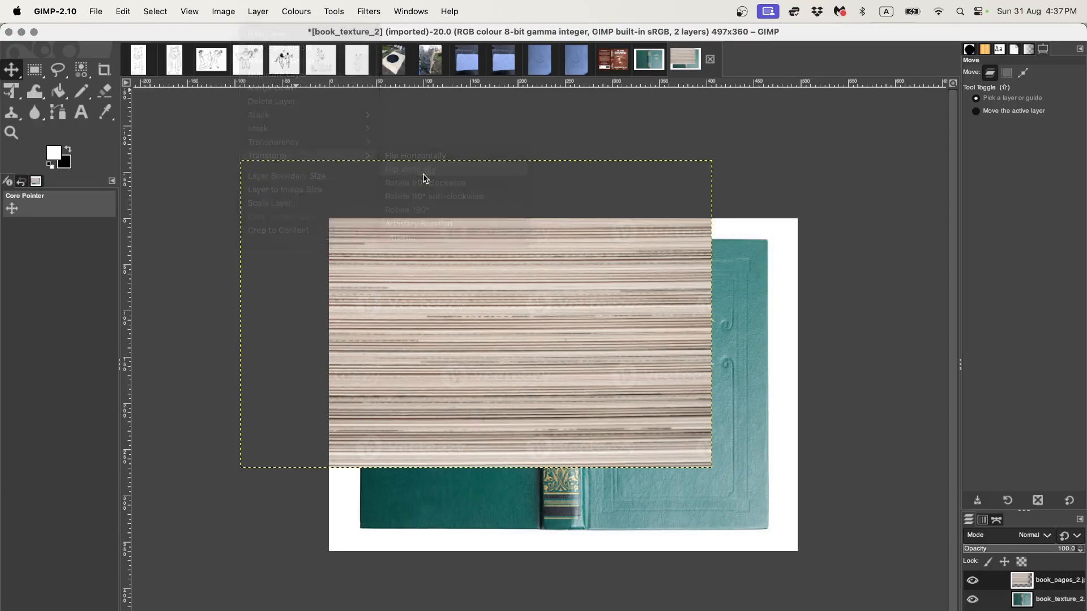
Scale the rotated page layer to about 15% with Unified Transform and place it over the upper-left corner of the book cover
key("shift+t")
left_click(726, 367)
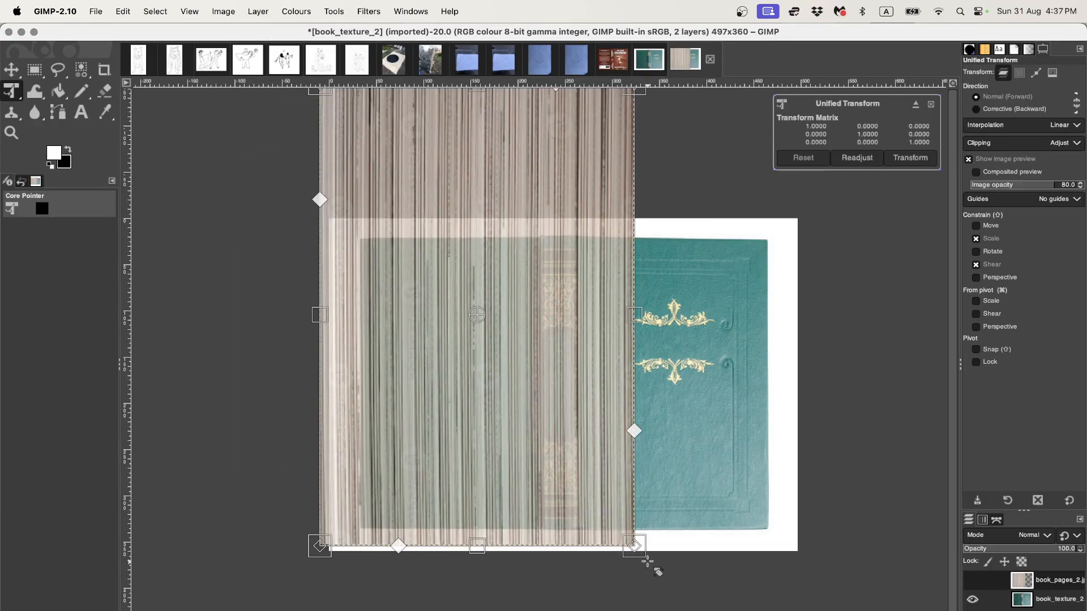
left_click_drag(655, 565, 368, 154)
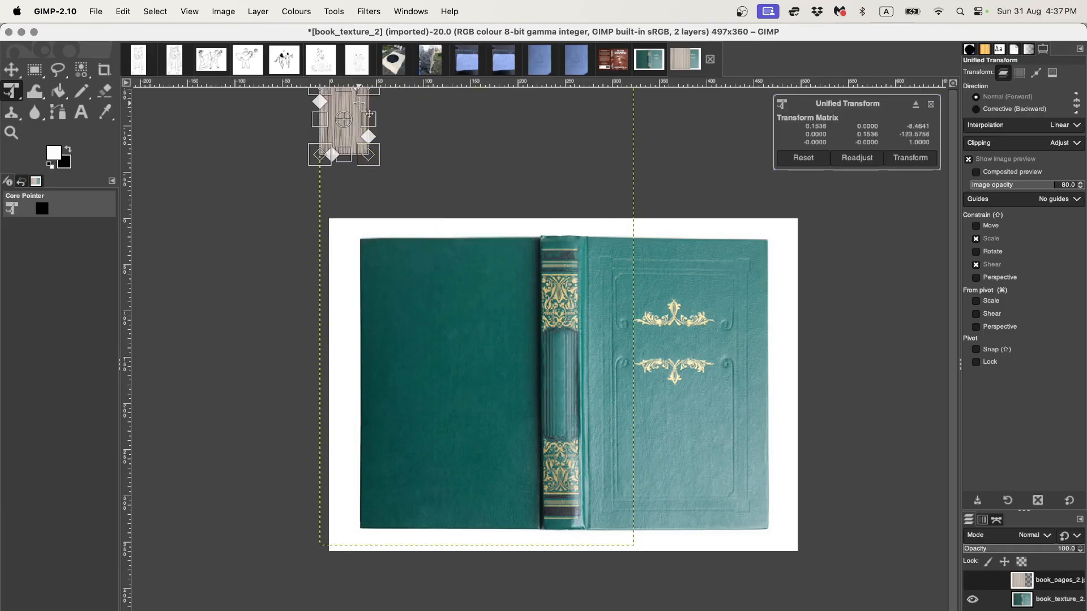
left_click_drag(369, 113, 377, 273)
scroll(377, 273, "up", 1, "ctrl")
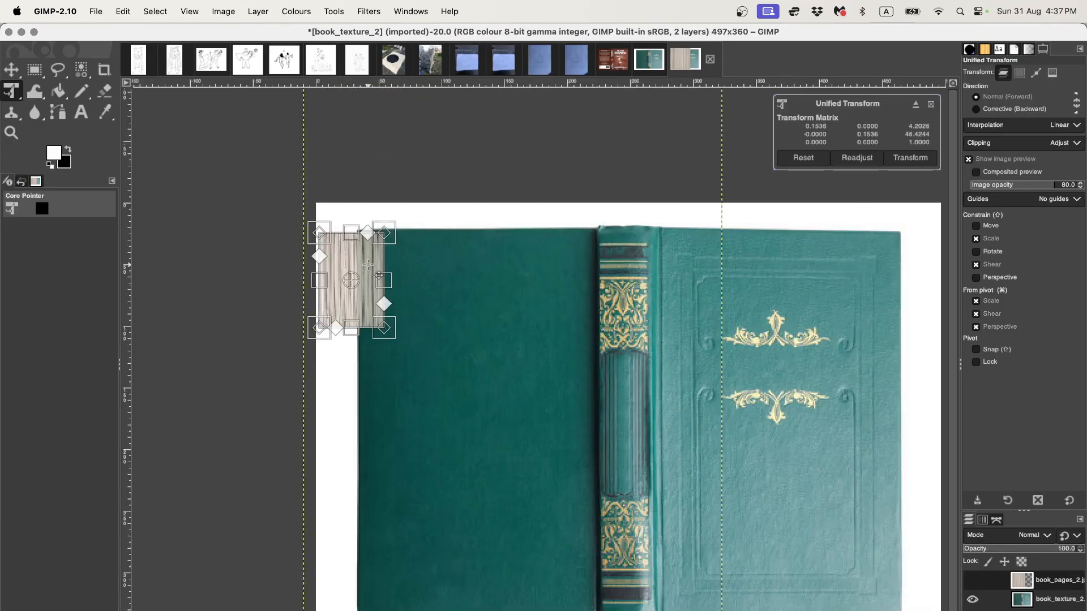
scroll(357, 257, "up", 1, "ctrl")
key("Return")
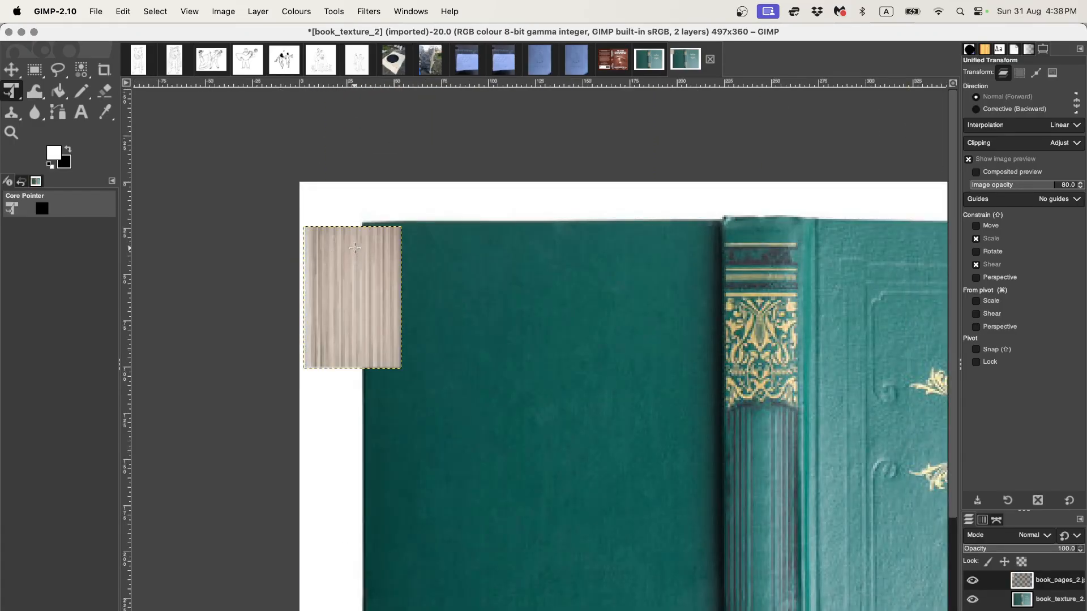
Move the page layer into the white margin left of the green cover, with its right side close to the cover's edge
scroll(355, 251, "up", 1, "ctrl")
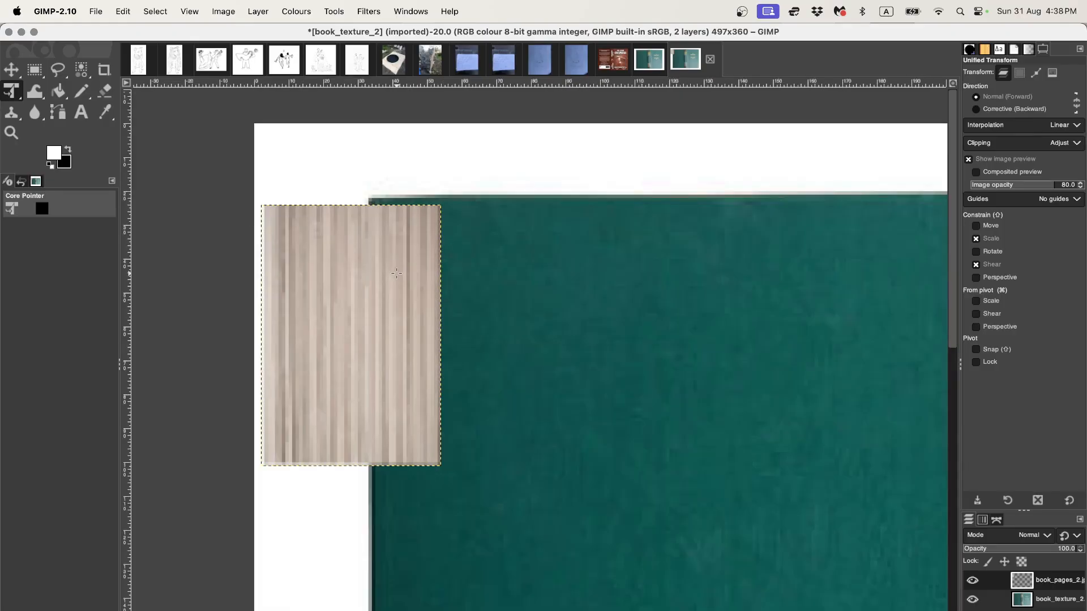
key("m")
left_click_drag(396, 273, 316, 269)
scroll(373, 328, "down", 2, "ctrl")
scroll(373, 327, "down", 1, "ctrl")
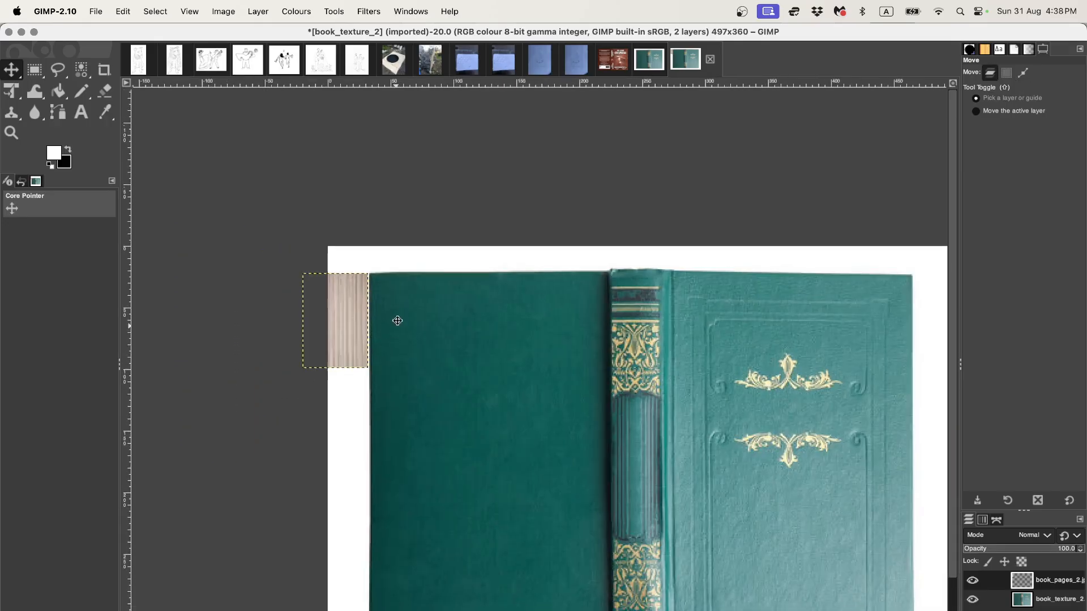
scroll(396, 318, "down", 2, "ctrl")
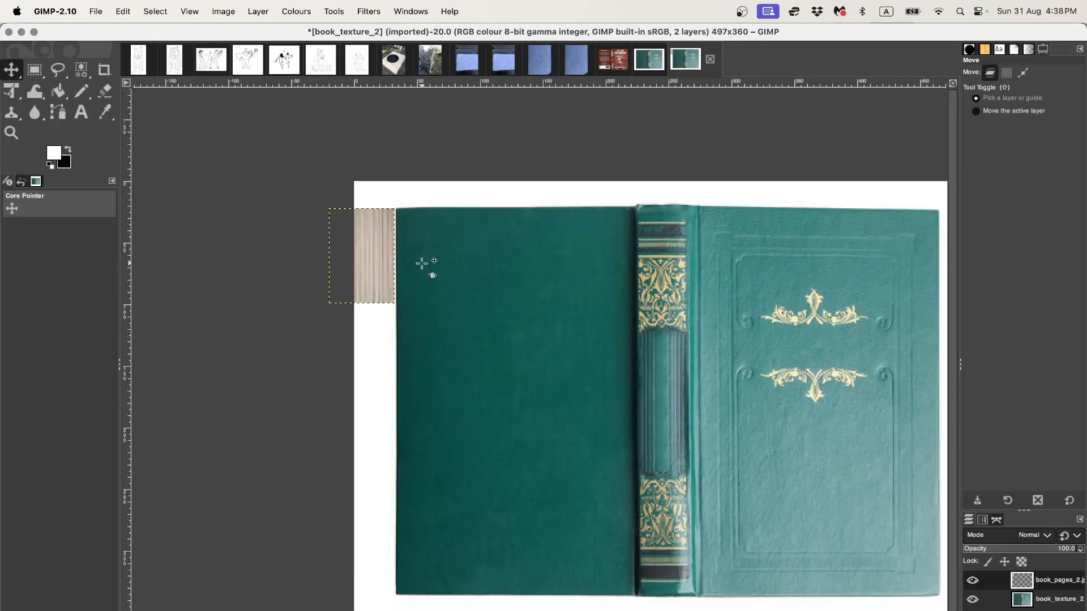
Duplicate the page layer and shift the copy straight down below the original strip
right_click(1060, 585)
left_click(1005, 303)
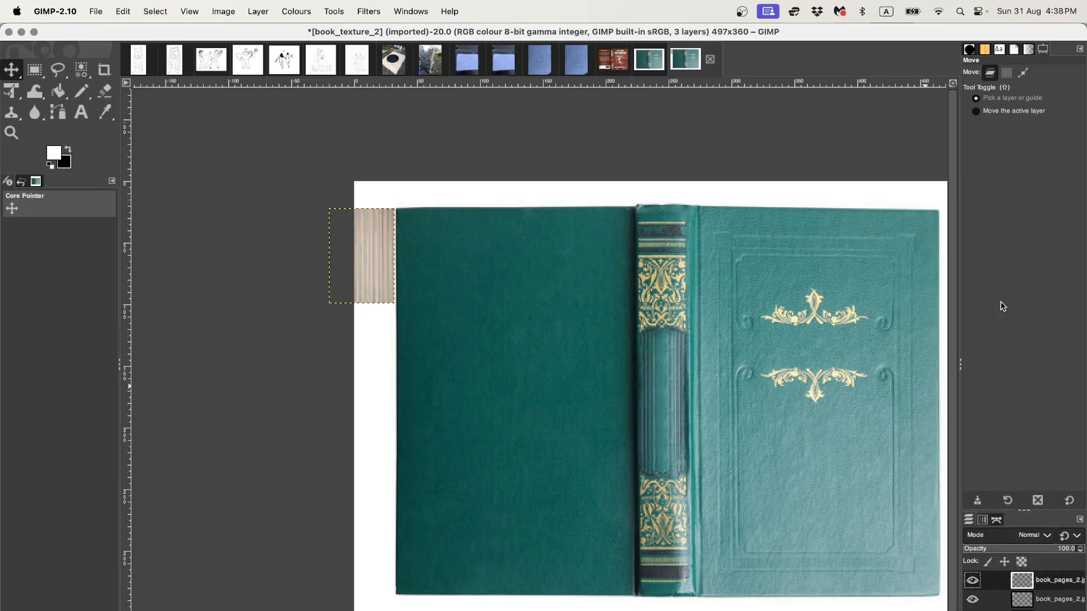
left_click(344, 258)
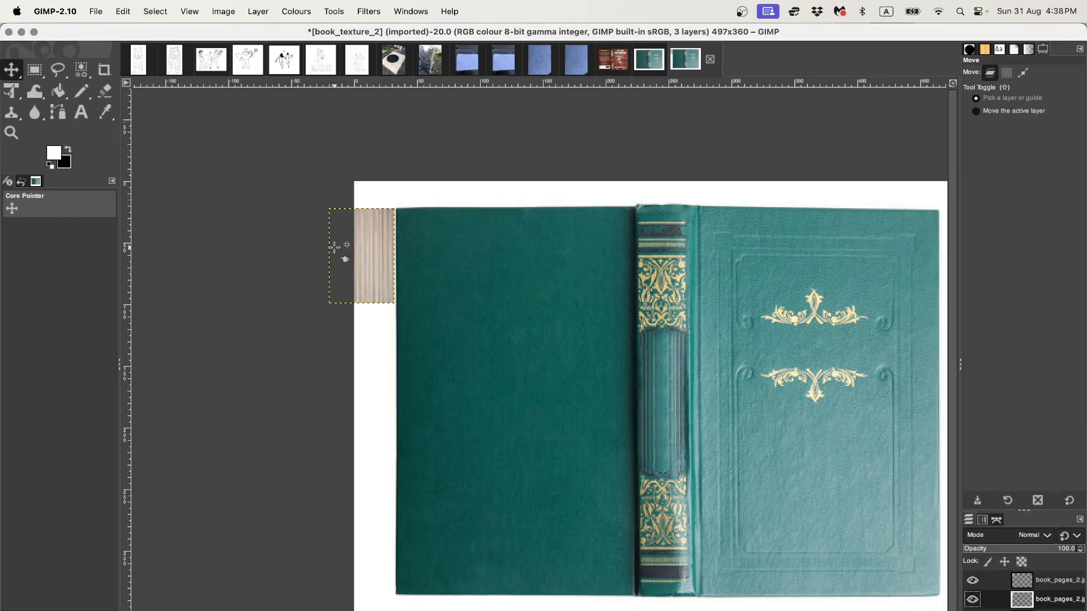
left_click(1021, 580)
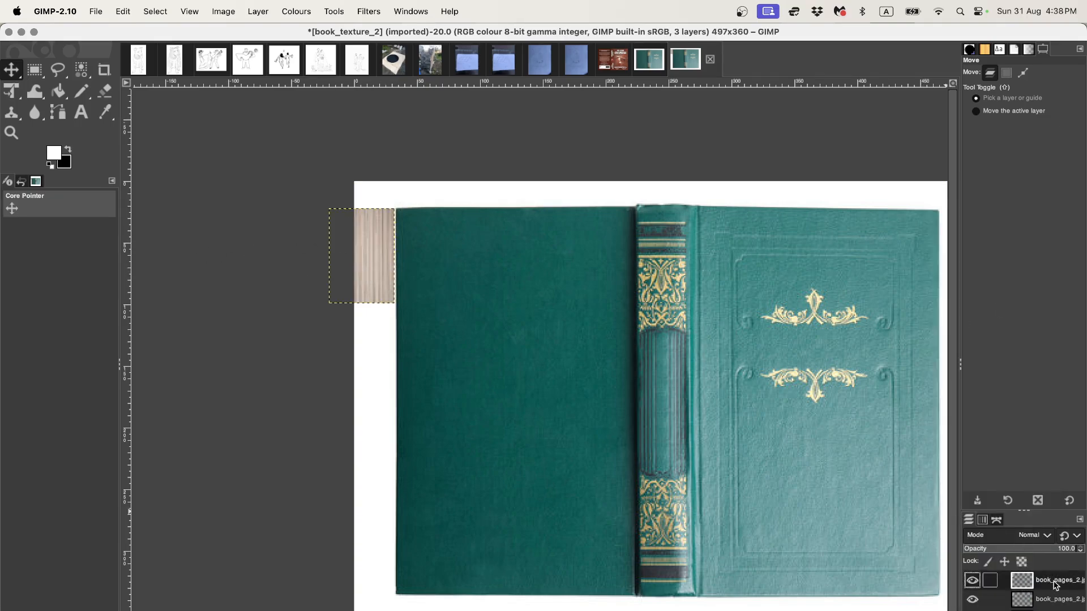
key("shift+Down")
key("shift+Down")
key("shift+Down")
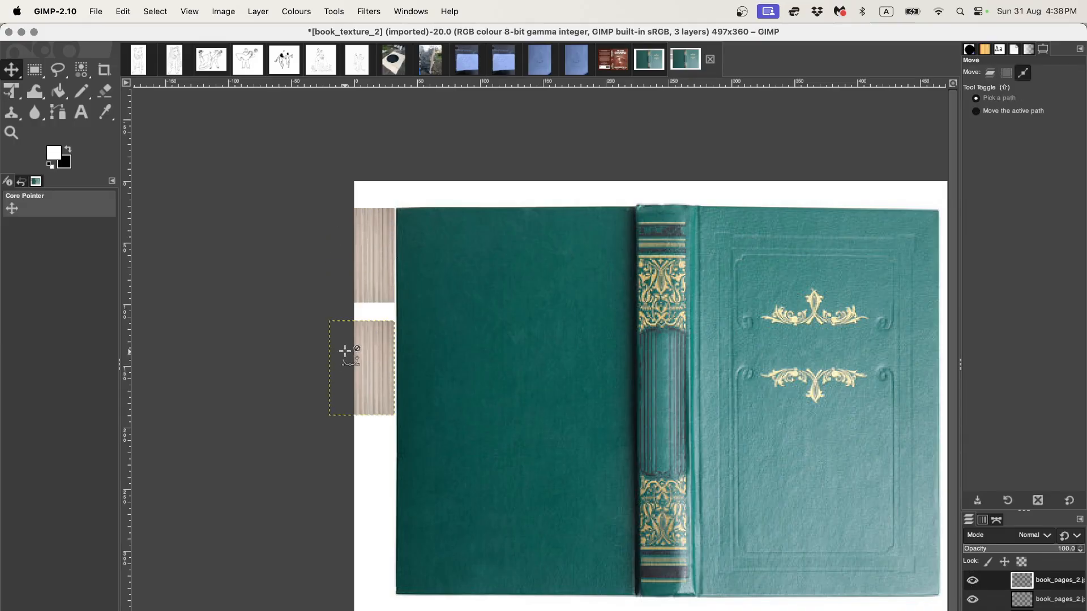
Nudge the duplicated page strip up until it meets the lower edge of the original, and check the seam
scroll(347, 321, "up", 2, "ctrl")
key("Up")
key("Up")
key("Up")
key("Up")
key("Up")
key("Up")
key("Up")
key("Up")
key("Up")
key("Up")
key("Up")
key("Up")
key("Up")
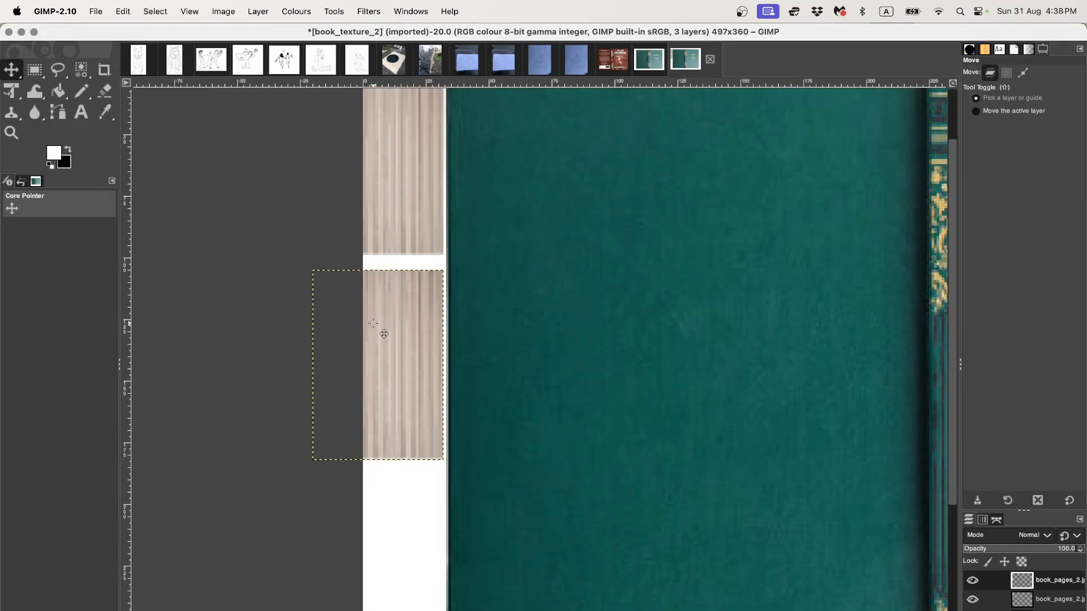
key("Up")
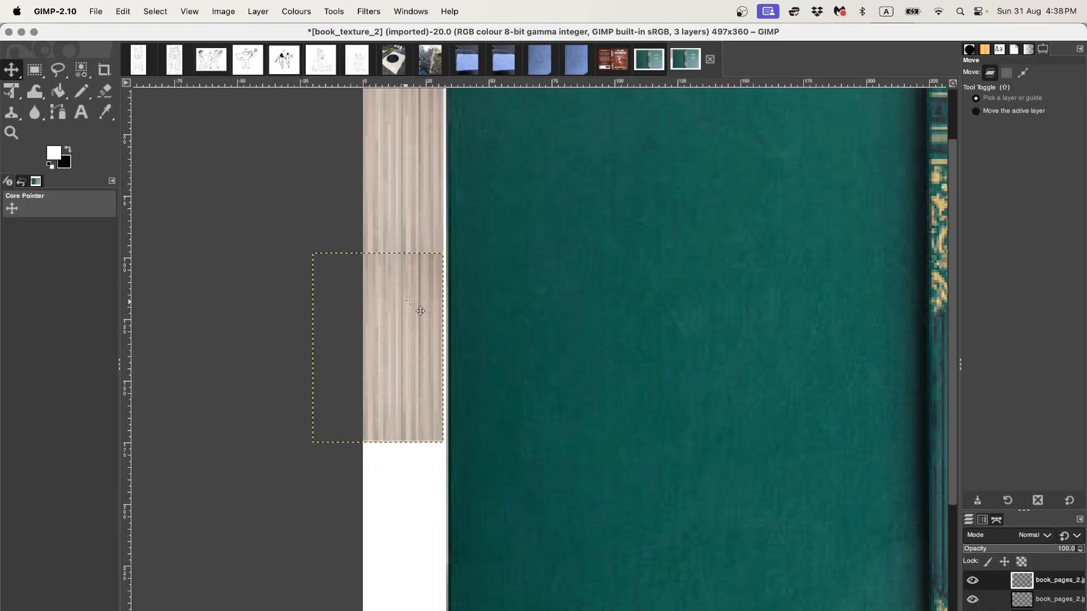
key("Page_Down")
key("Page_Down")
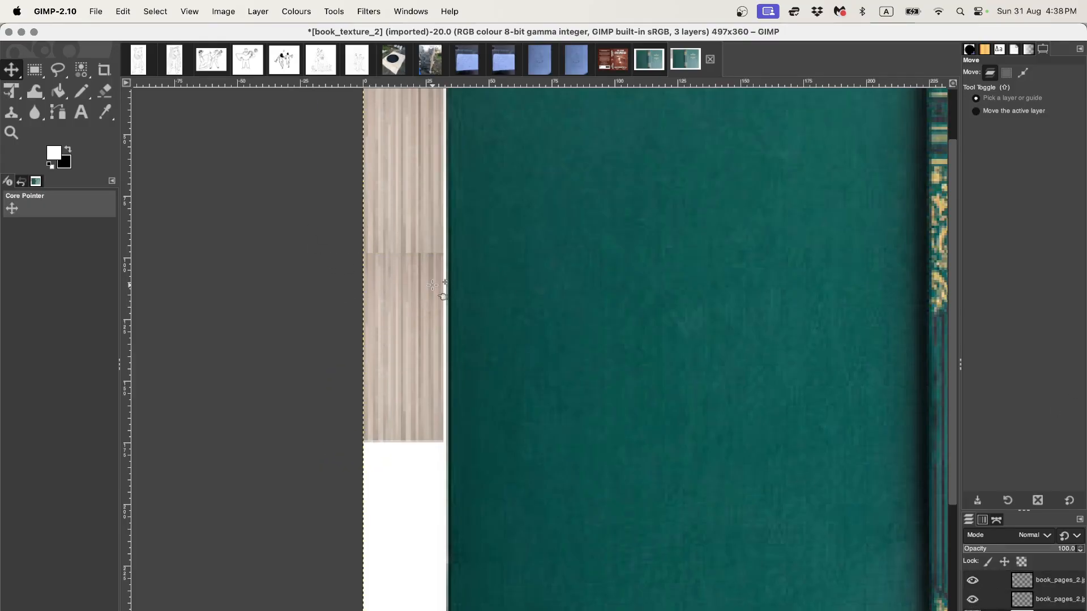
scroll(432, 285, "up", 3, "ctrl")
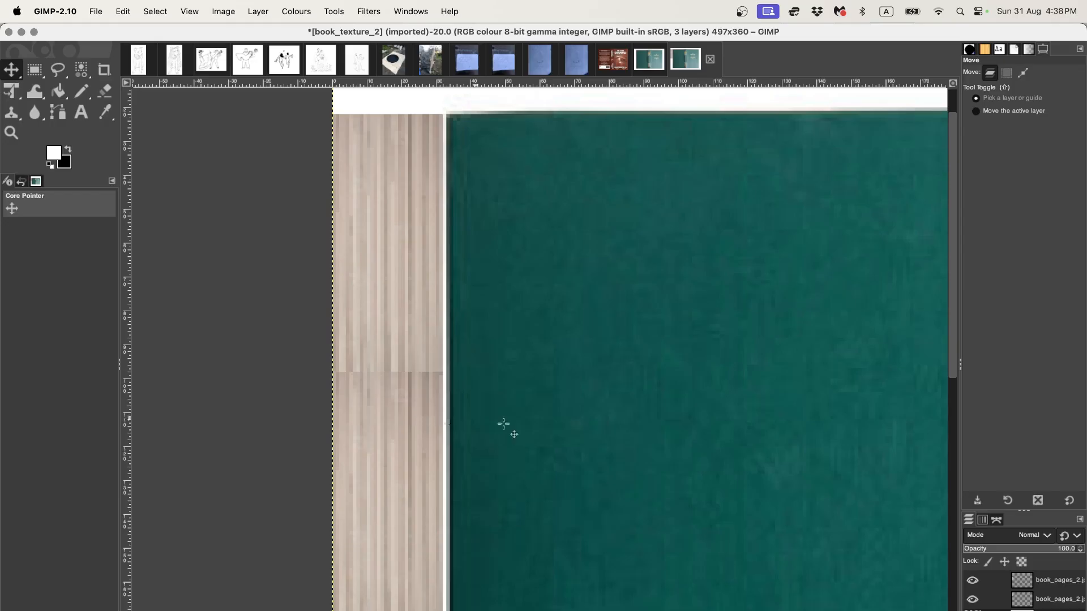
Delete the duplicated page layer below the original strip
left_click(1062, 585)
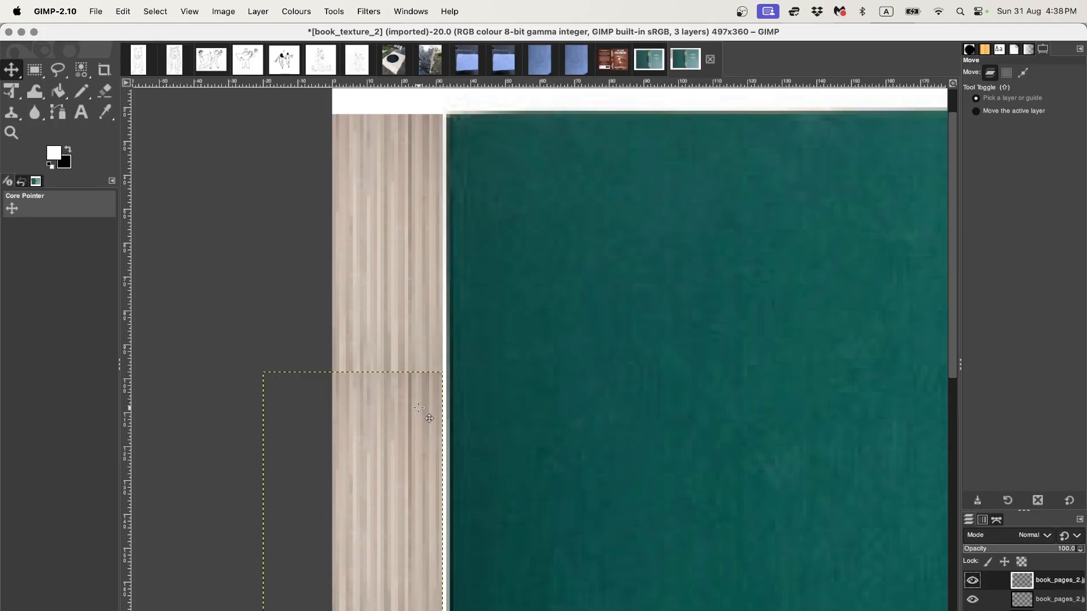
right_click(1050, 583)
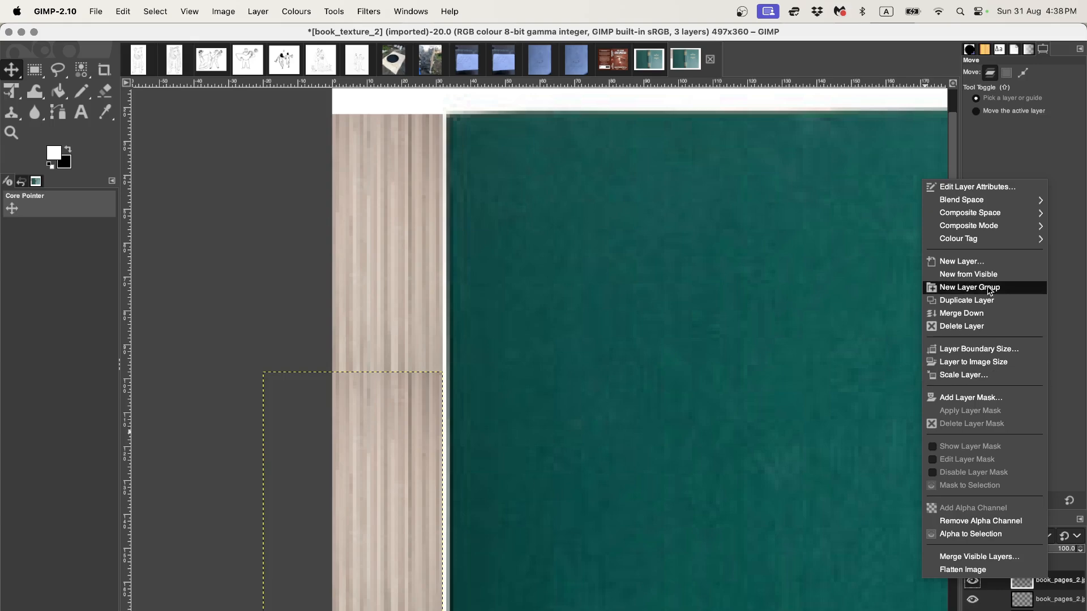
left_click(990, 326)
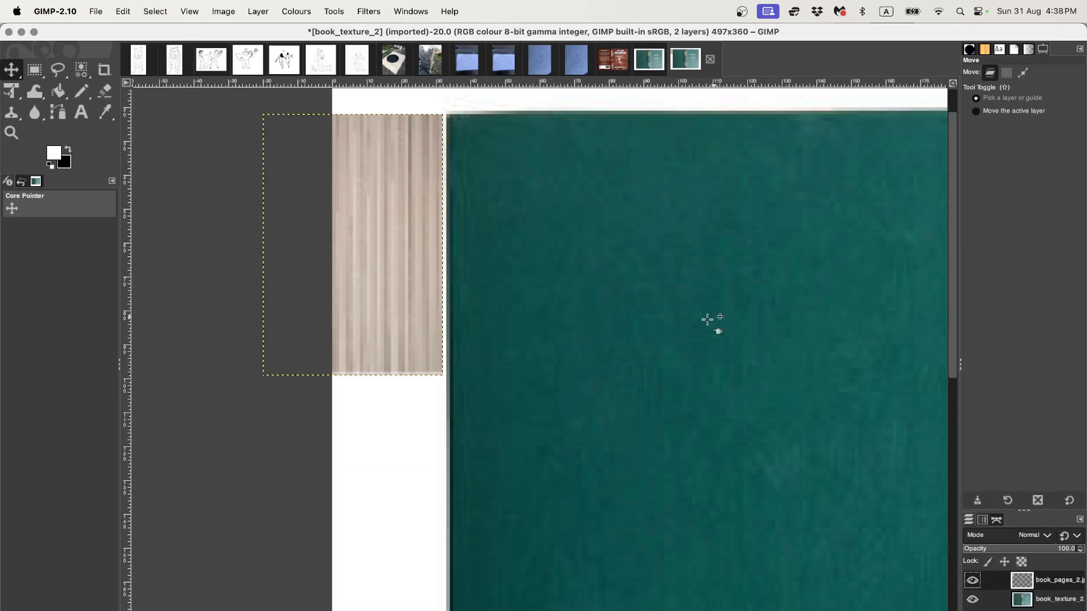
Duplicate the page layer and mirror the copy downward across the original's lower edge with Unified Transform
scroll(457, 352, "down", 1, "ctrl")
scroll(451, 347, "up", 1, "ctrl")
scroll(430, 317, "down", 1, "ctrl")
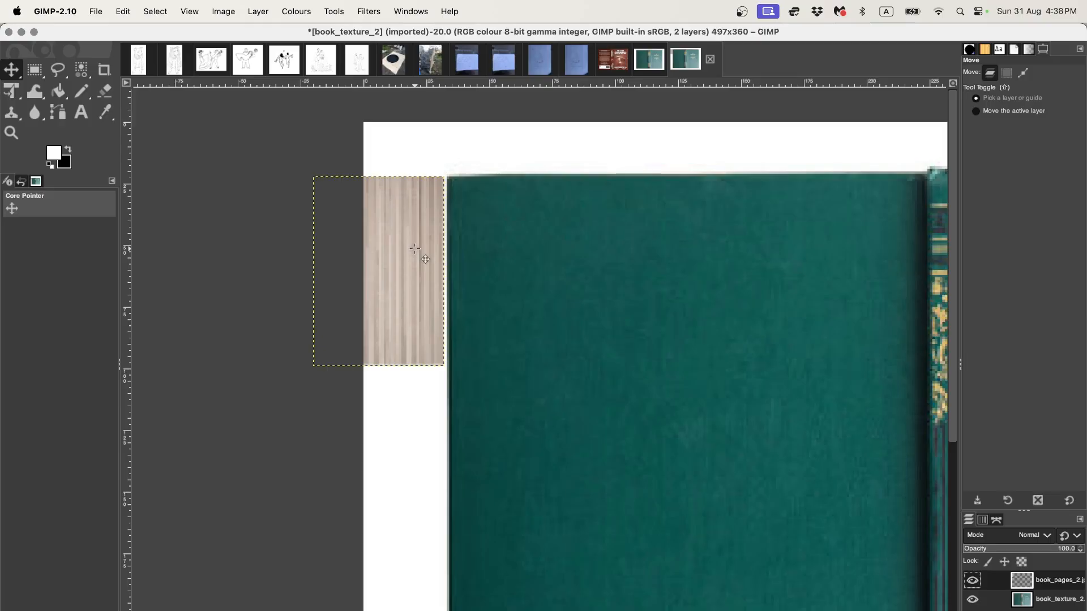
right_click(1044, 580)
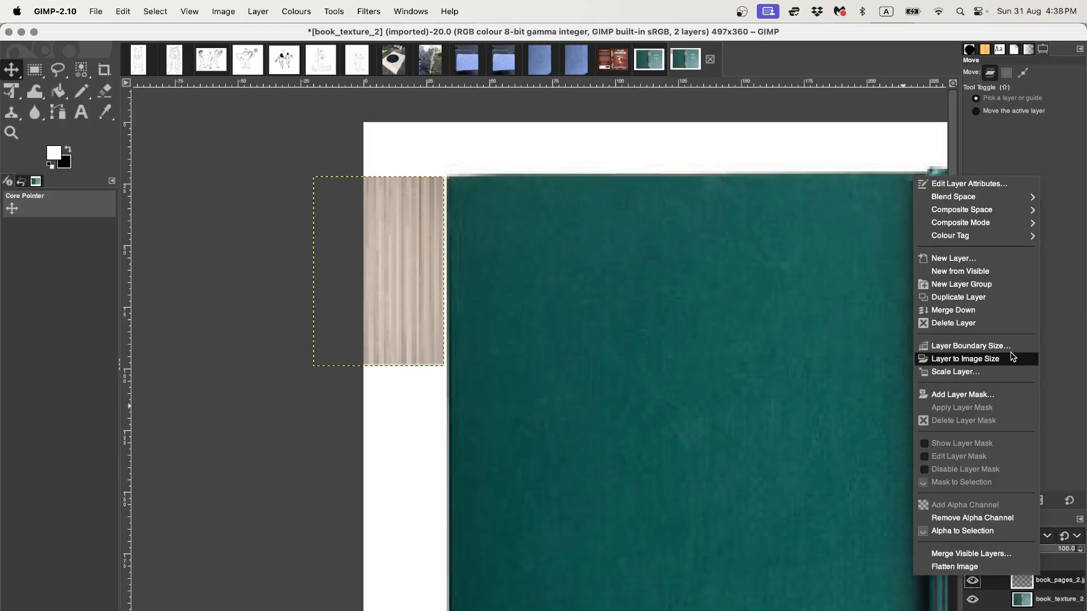
left_click(991, 300)
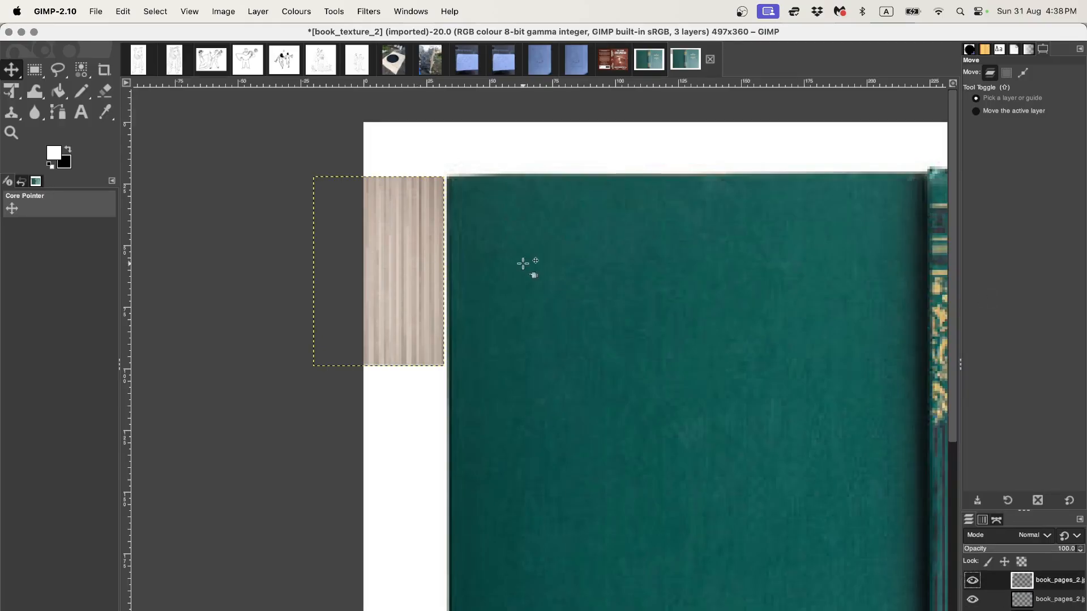
key("shift+t")
left_click(485, 227)
left_click_drag(379, 176, 408, 562)
key("Return")
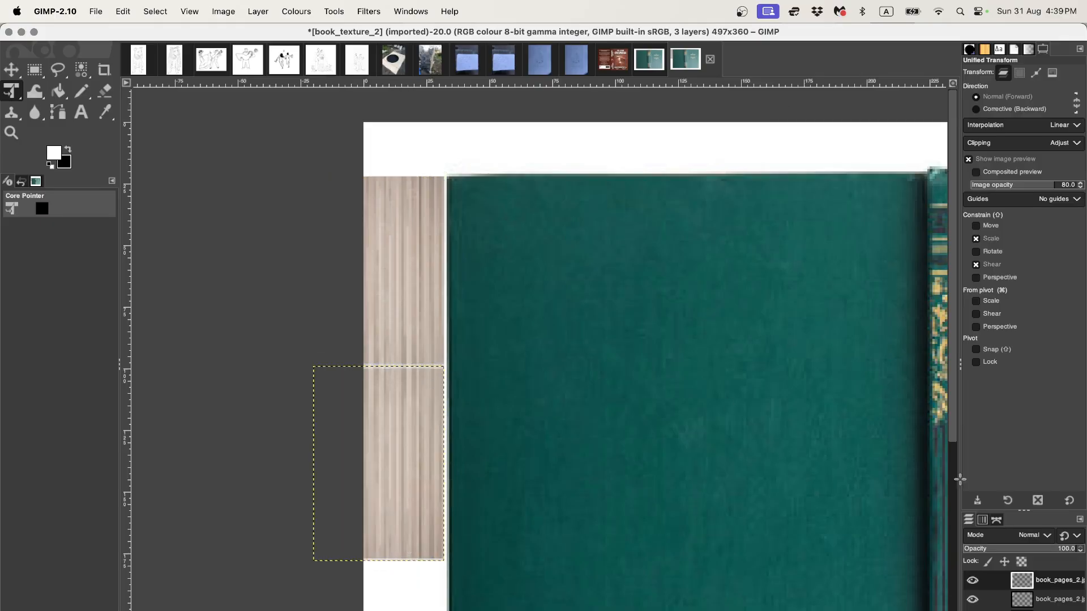
Nudge the mirrored page copy up one pixel to close the gap between the strips, and reselect the original page layer
left_click(1022, 599)
left_click(398, 459)
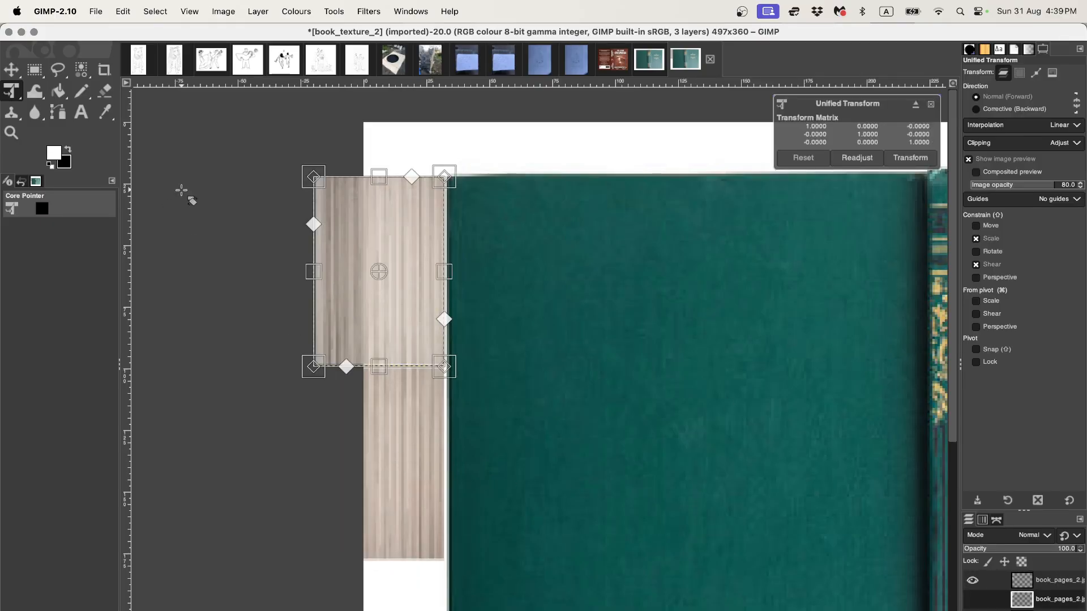
left_click(11, 69)
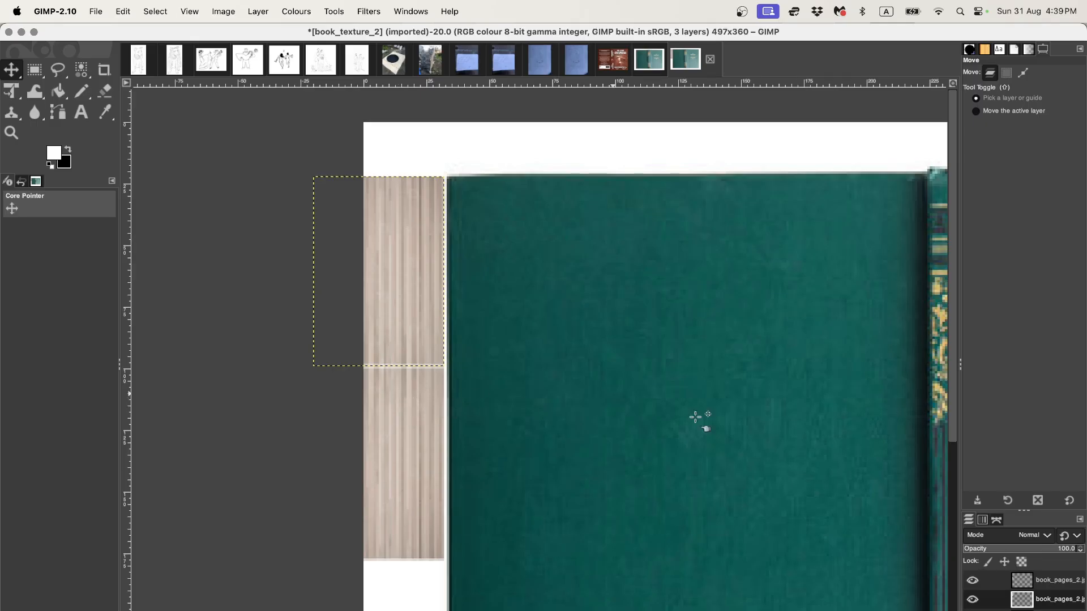
left_click(991, 580)
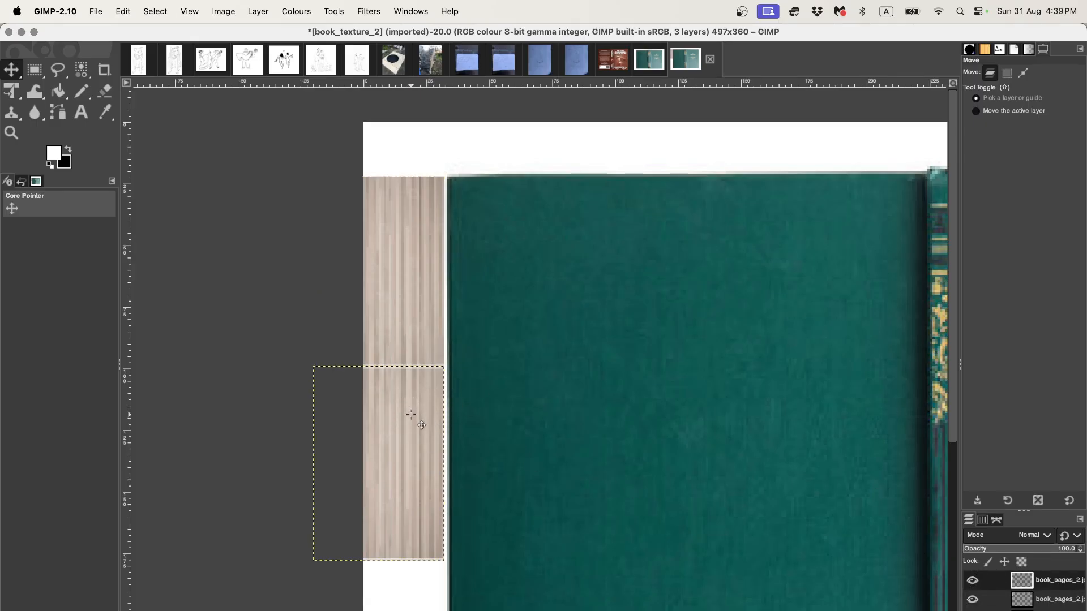
key("Up")
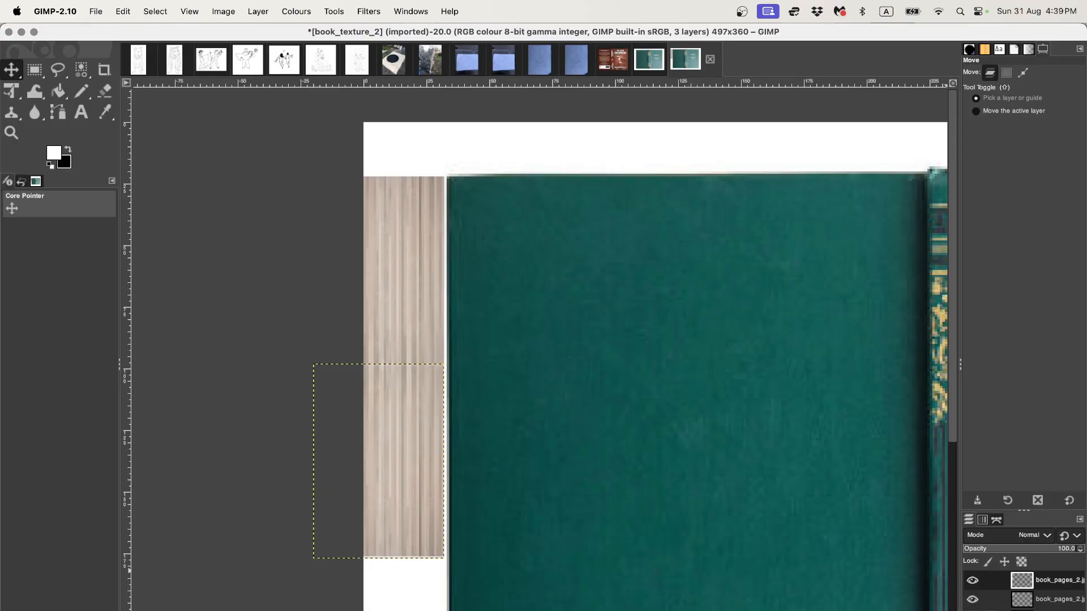
left_click(991, 599)
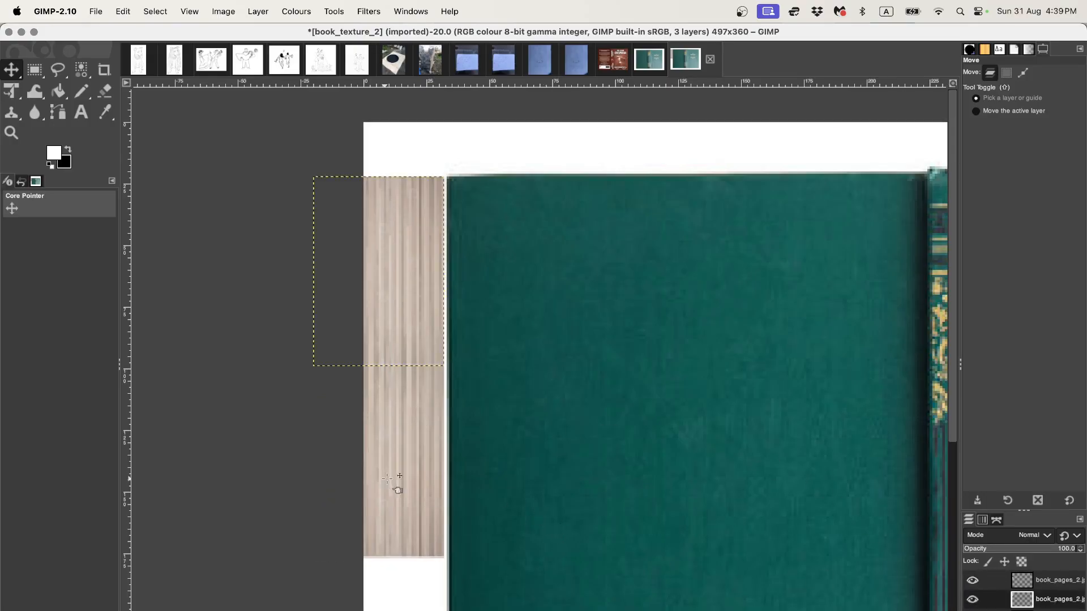
left_click(991, 581)
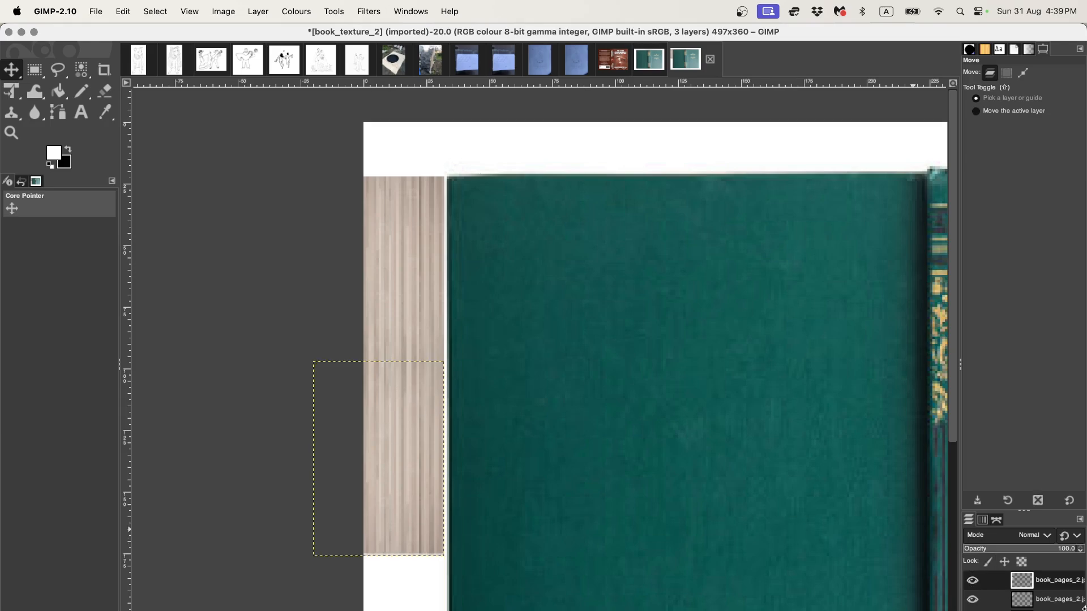
left_click(823, 532)
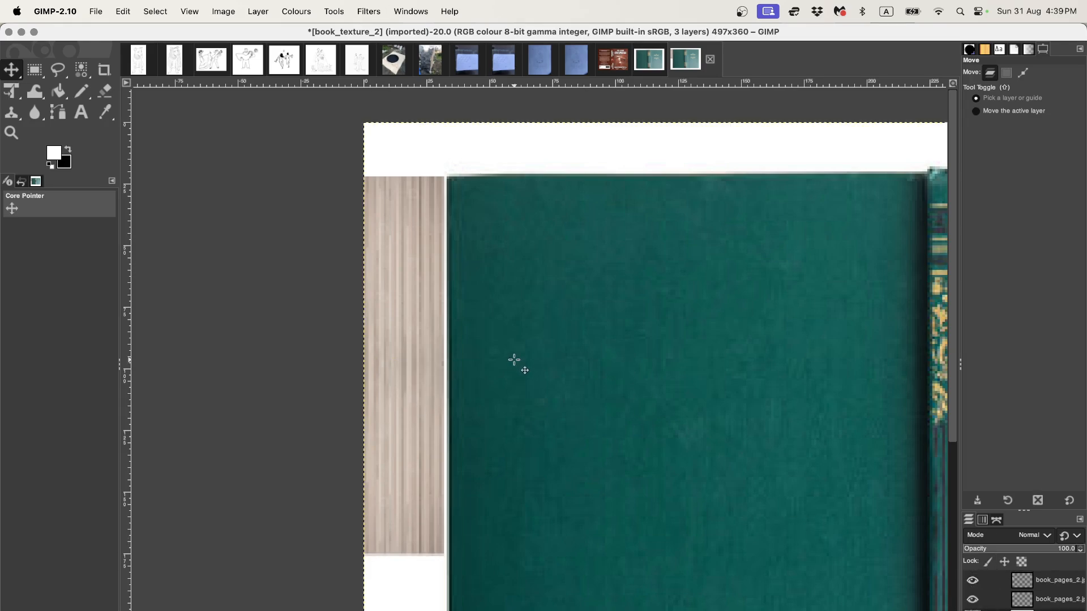
scroll(514, 360, "down", 2, "ctrl")
middle_click_drag(724, 481, 569, 352, "shift")
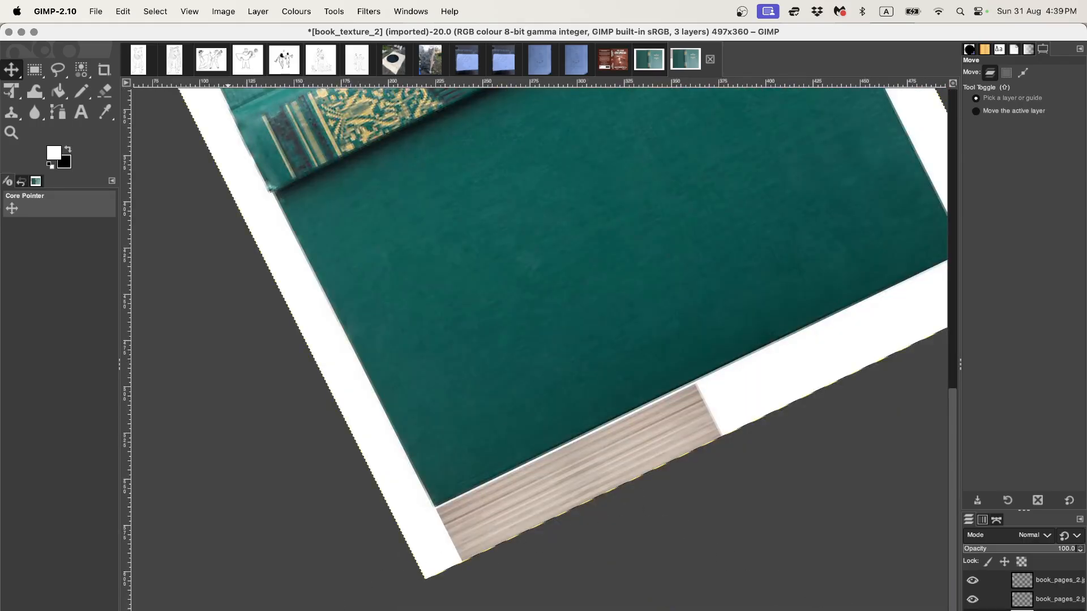
middle_click_drag(422, 452, 537, 455)
mouse_move(535, 454)
middle_mouse_down("ctrl")
mouse_move(468, 420)
mouse_move(517, 449)
middle_mouse_up("ctrl")
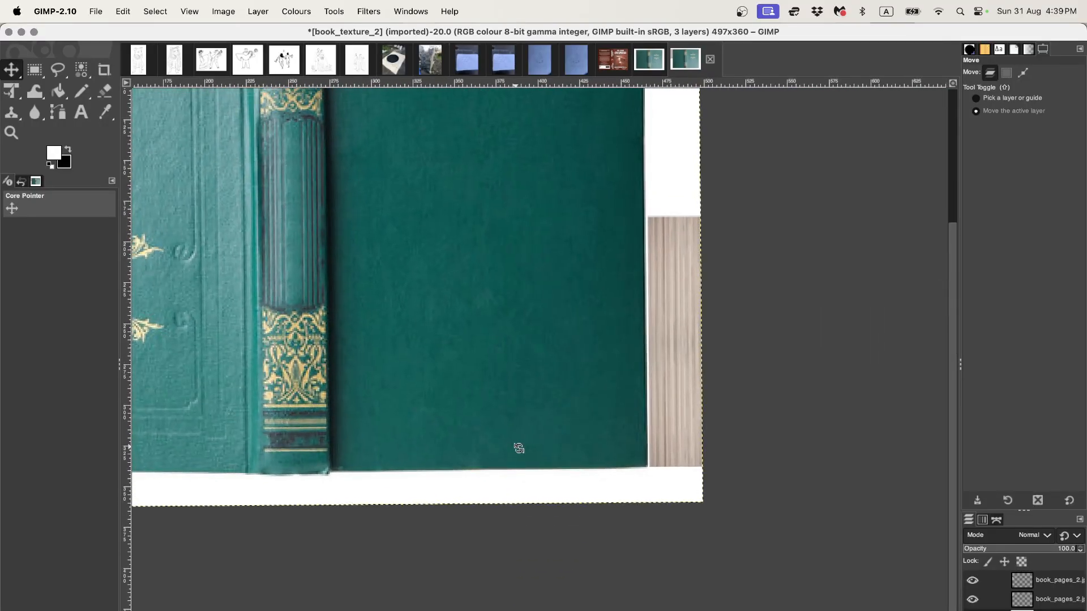
middle_click_drag(436, 381, 551, 478)
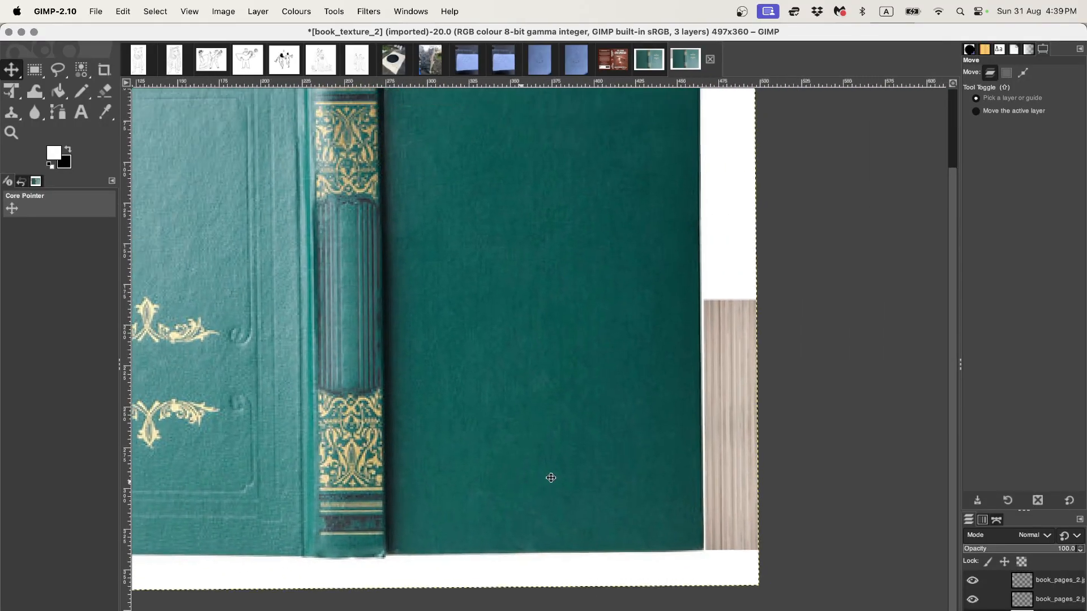
left_click(245, 610)
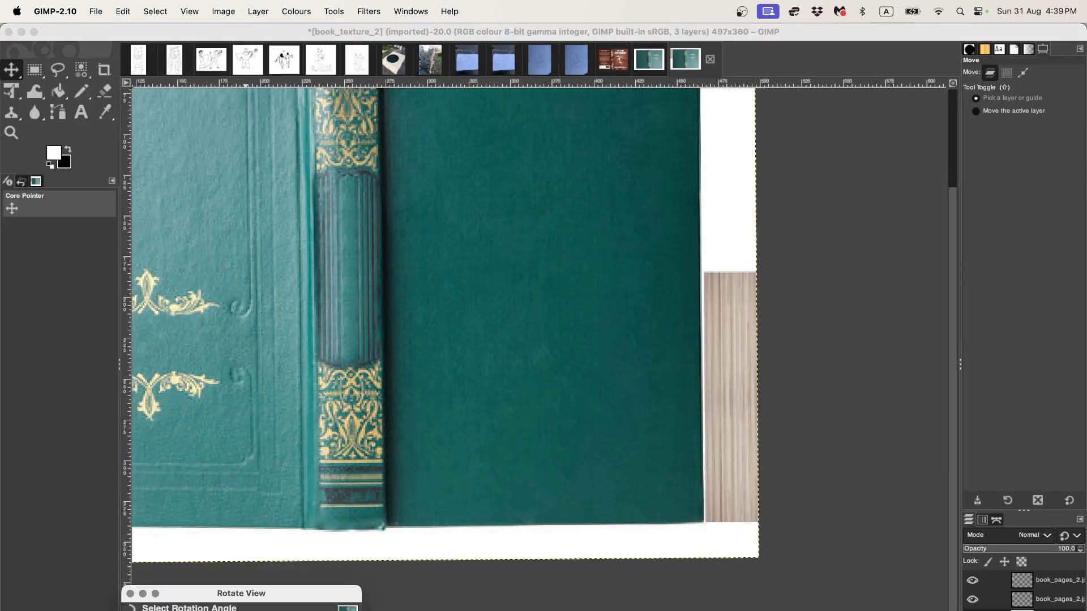
key("Return")
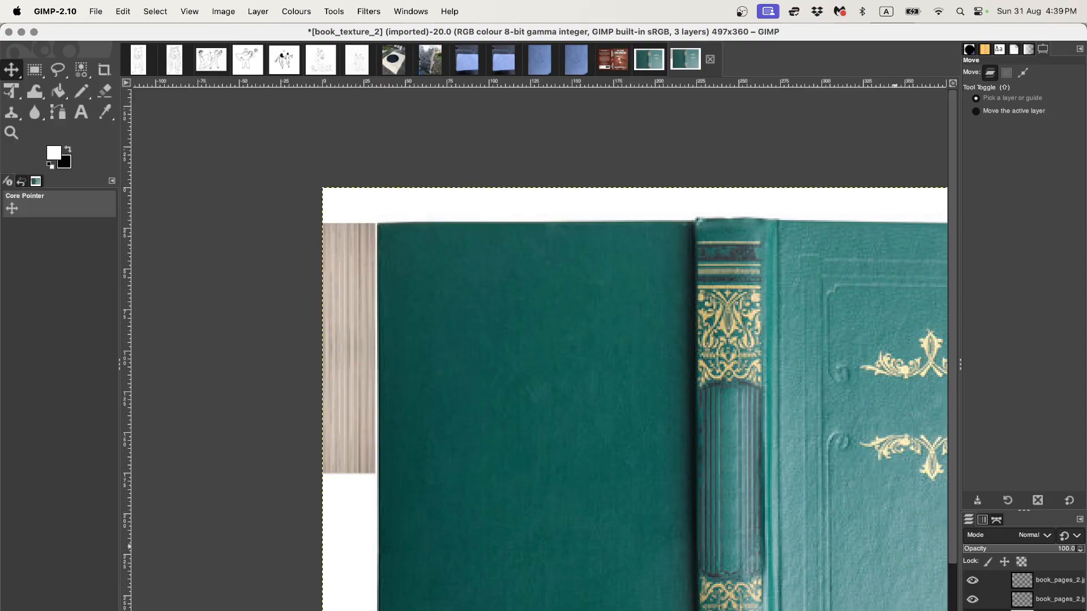
Merge the mirrored page copy down into the original page layer
left_click(1056, 580)
right_click(1055, 580)
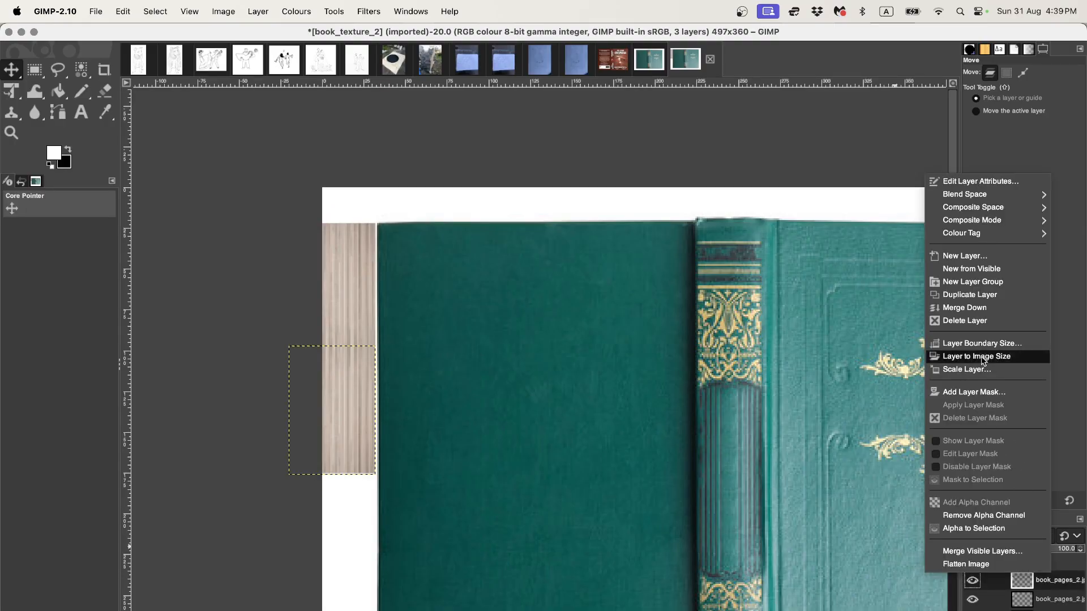
left_click(974, 307)
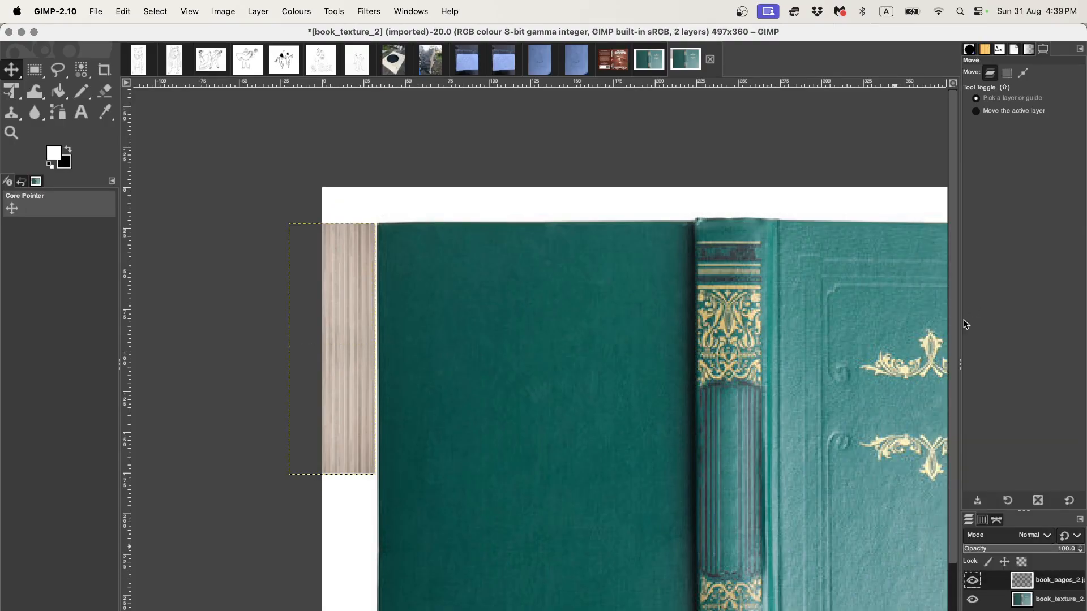
Duplicate the merged page strip and move the copy down the margin until it meets the original's lower edge
right_click(1045, 583)
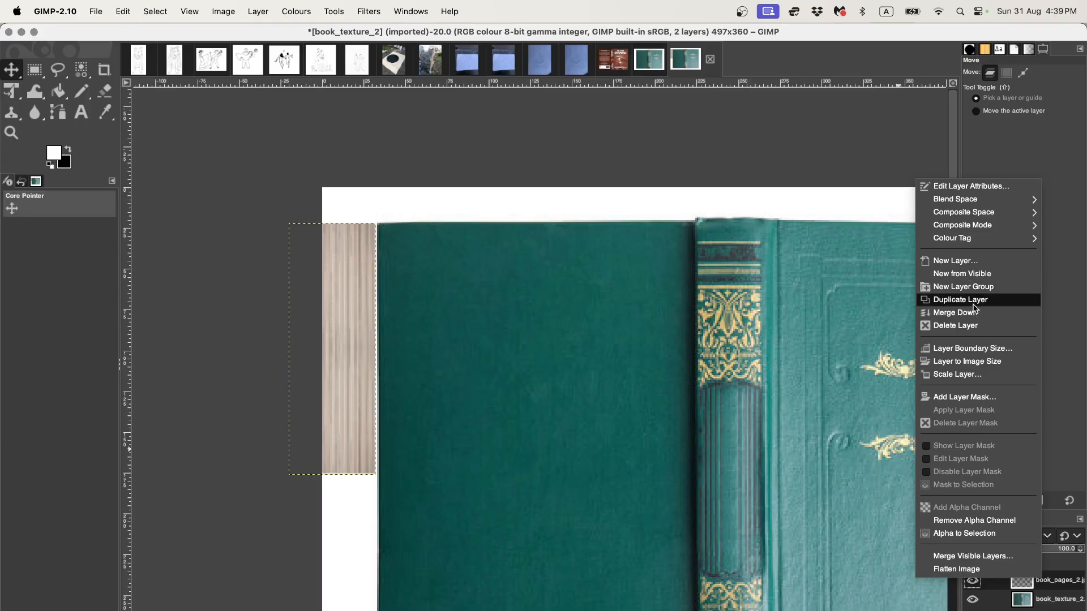
left_click(975, 297)
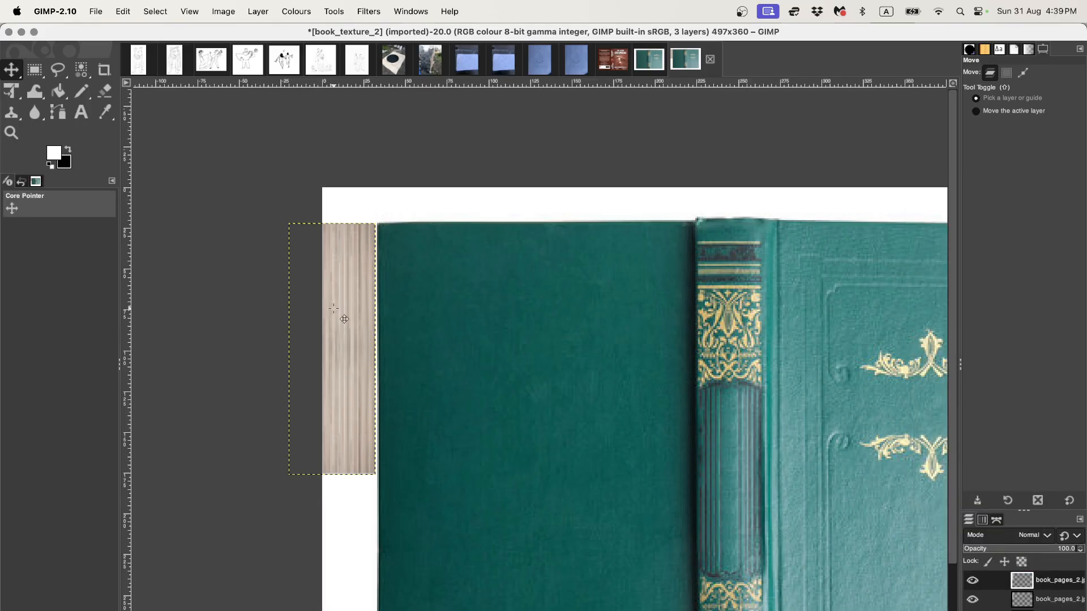
left_click_drag(333, 309, 400, 389, "shift")
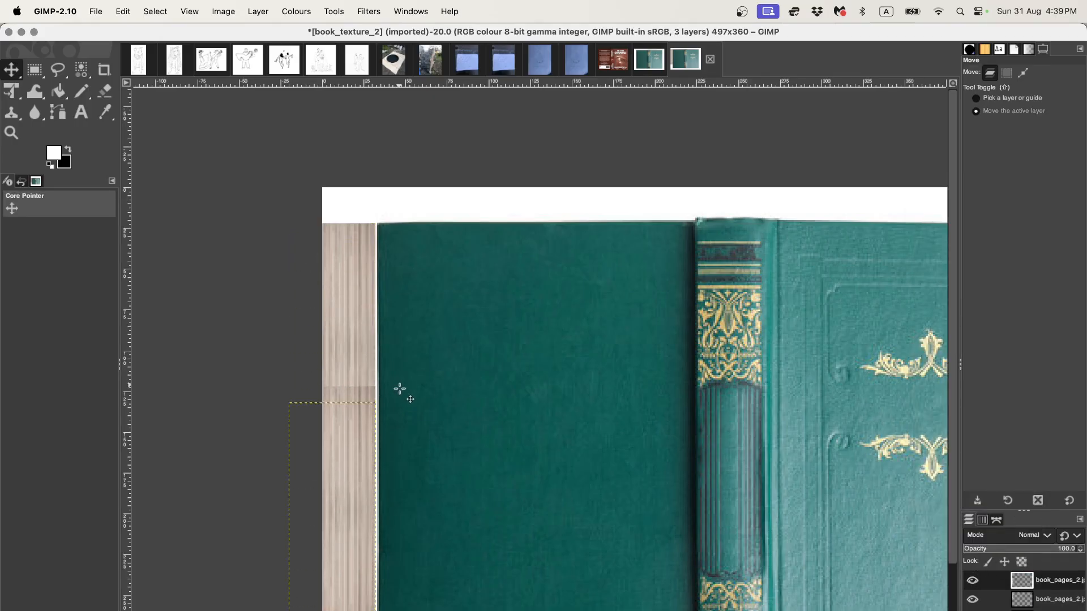
key("shift+Down")
key("shift+Down")
key("shift+Down")
middle_click_drag(412, 442, 419, 311)
key("shift+Down")
key("shift+Down")
key("shift+Down")
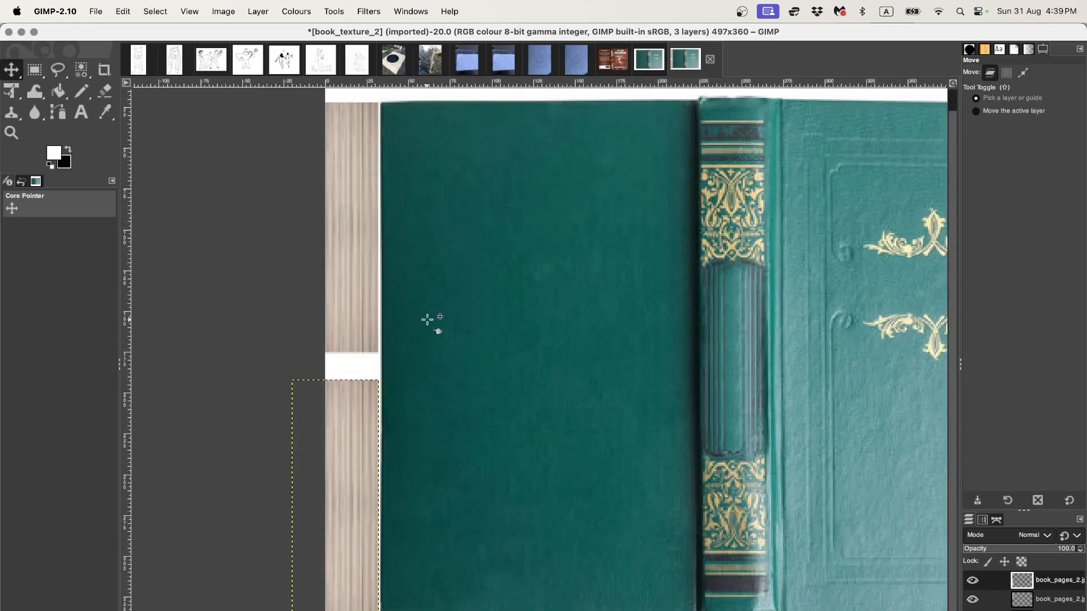
key("shift+Up")
key("shift+Up")
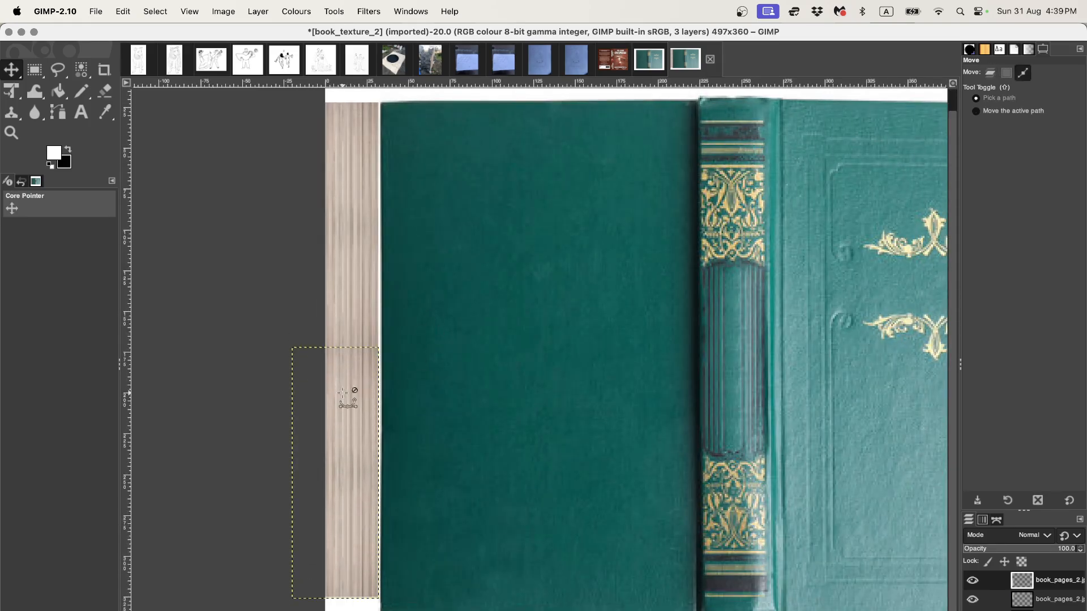
scroll(343, 393, "up", 1, "ctrl")
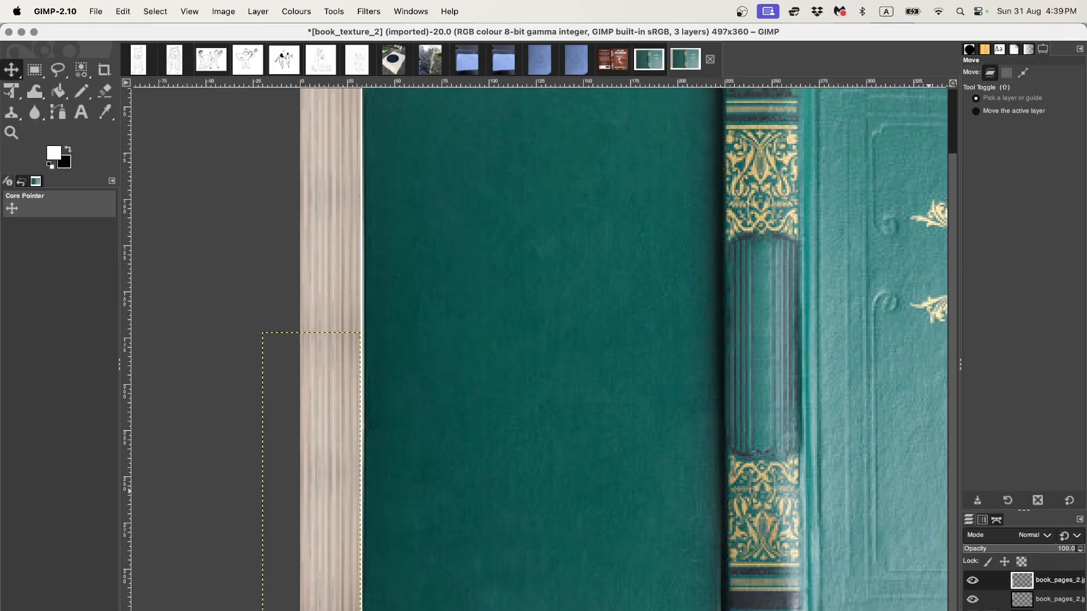
scroll(351, 347, "down", 3, "ctrl")
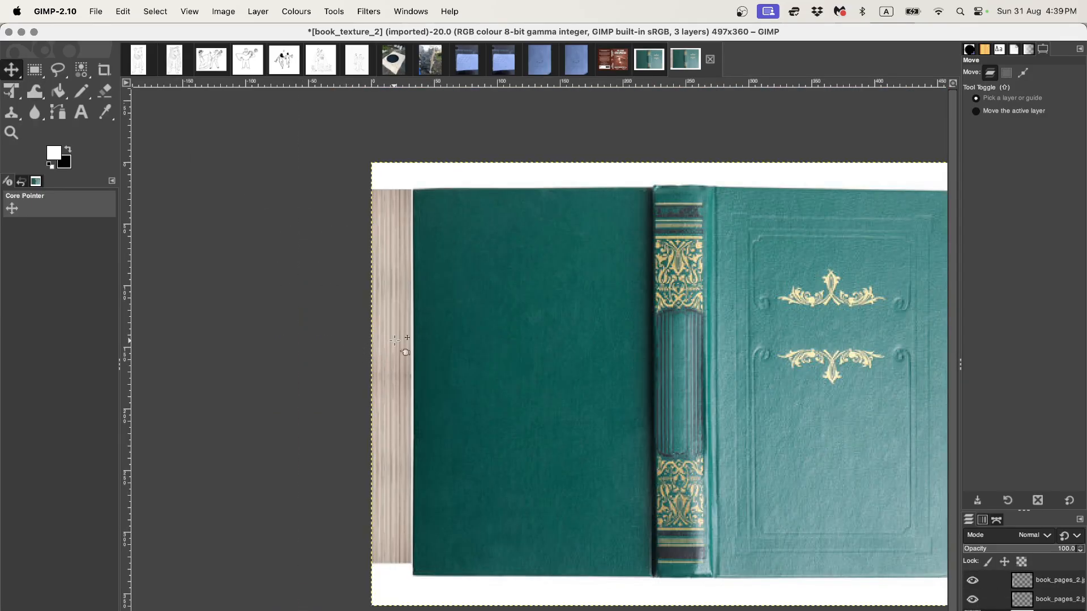
scroll(400, 340, "down", 1, "ctrl")
scroll(400, 346, "up", 1, "ctrl")
Switch to Chrome and search Google Images for "book texture map"
key("super+Tab")
left_click(297, 110)
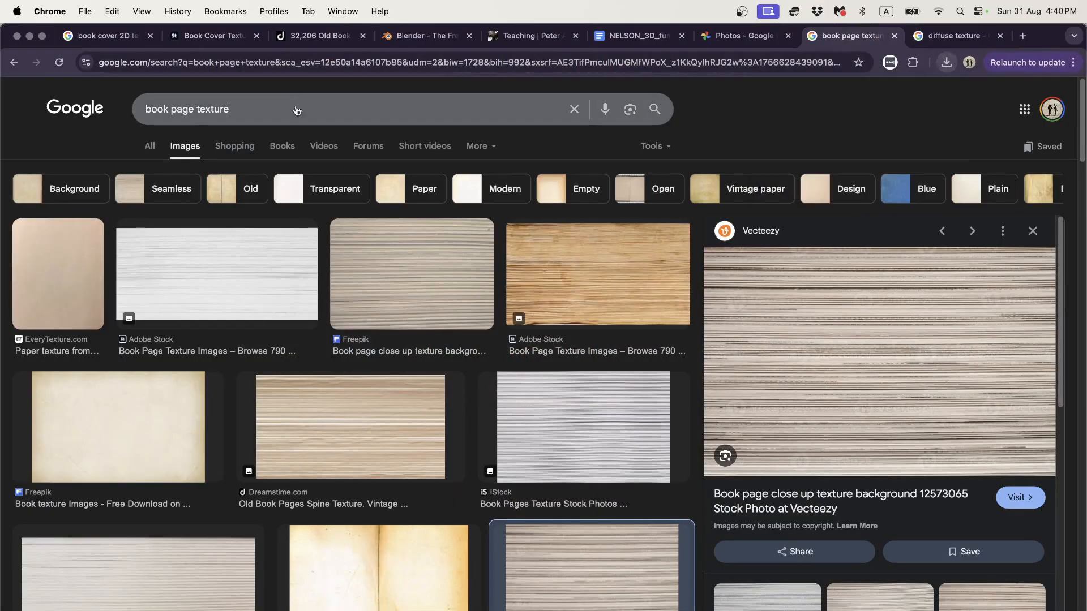
triple_click(176, 119)
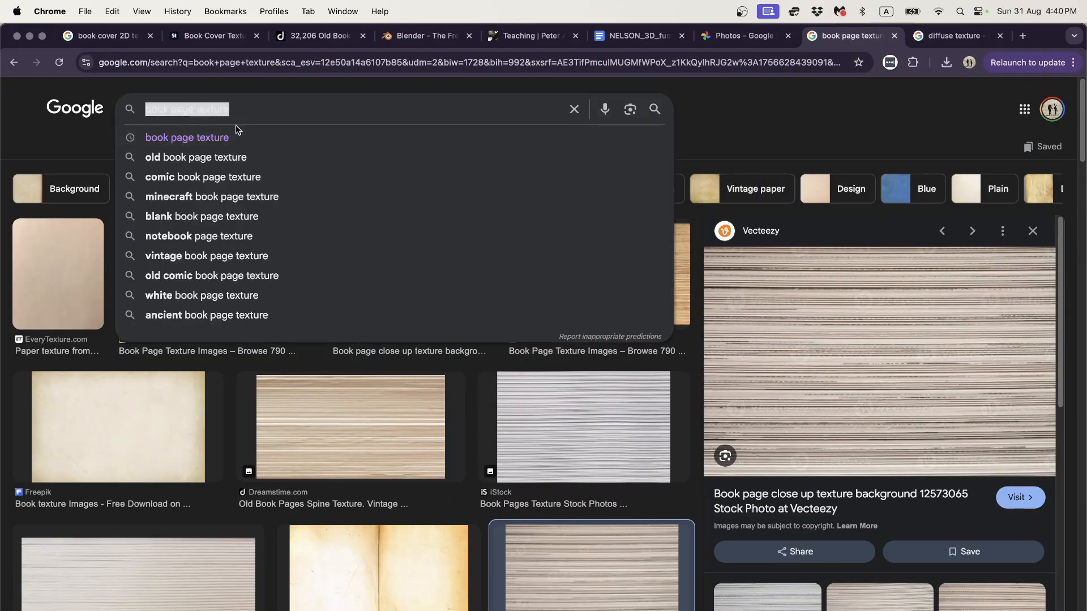
type("book texture map")
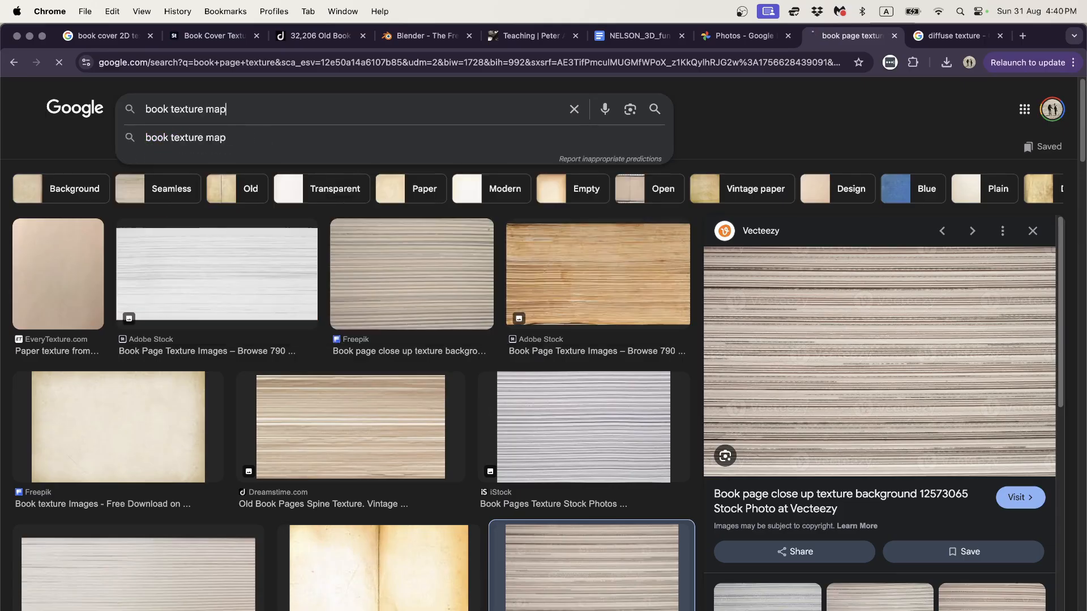
key("Return")
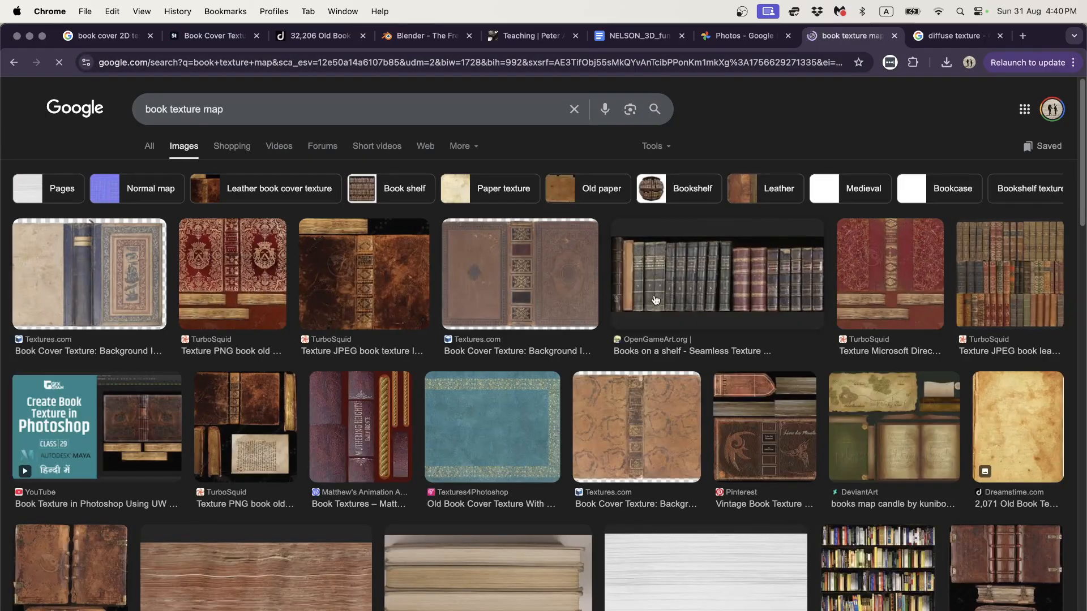
Browse the book texture map results and preview the Spell Book example combining cover, spine and page edges
scroll(709, 381, "down", 5)
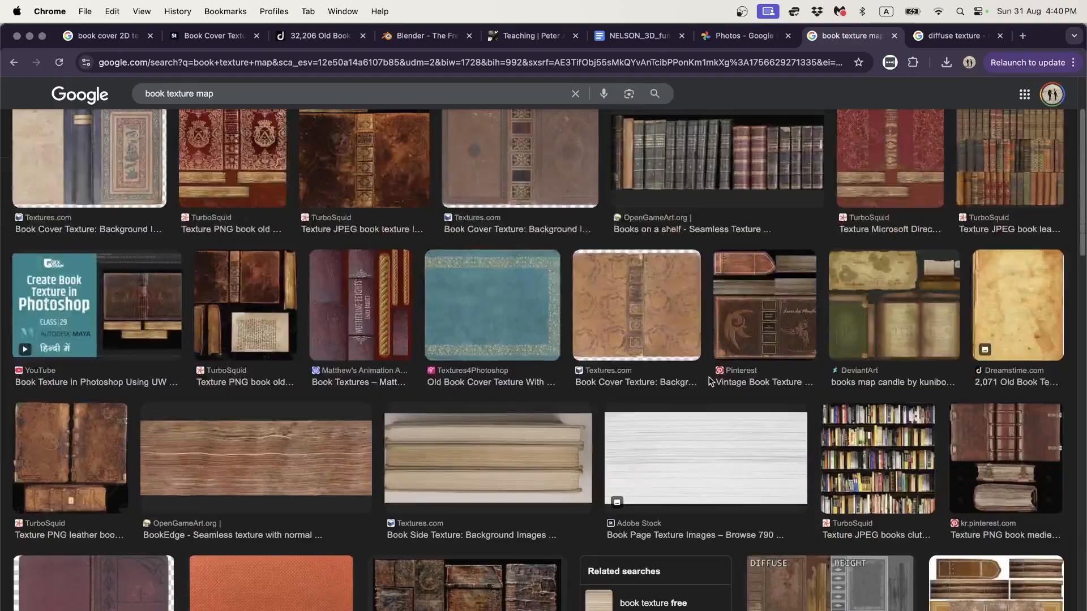
scroll(710, 381, "down", 5)
left_click(990, 492)
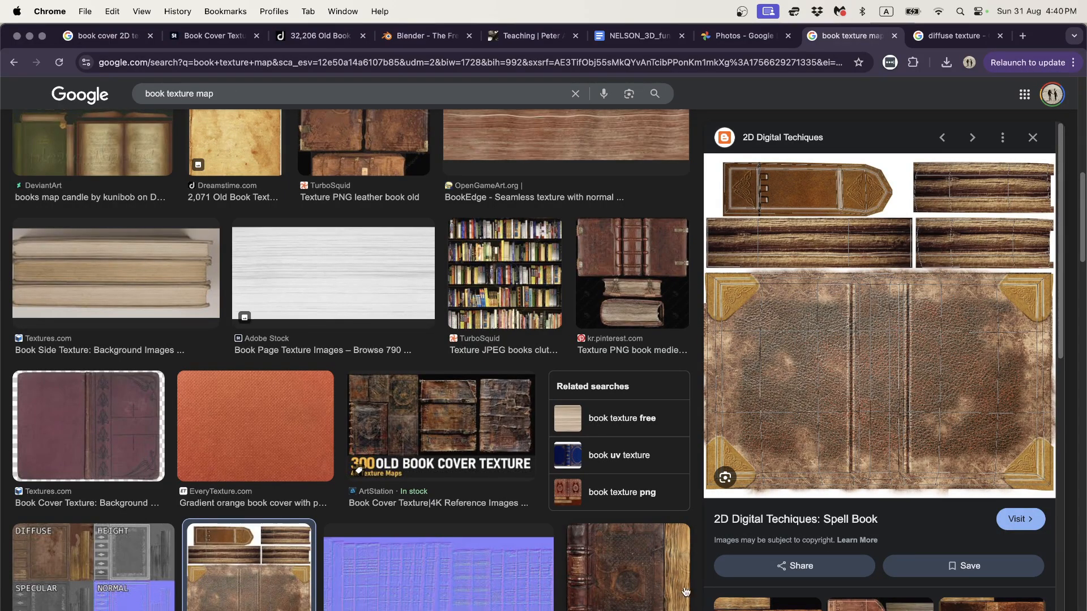
scroll(407, 388, "down", 8)
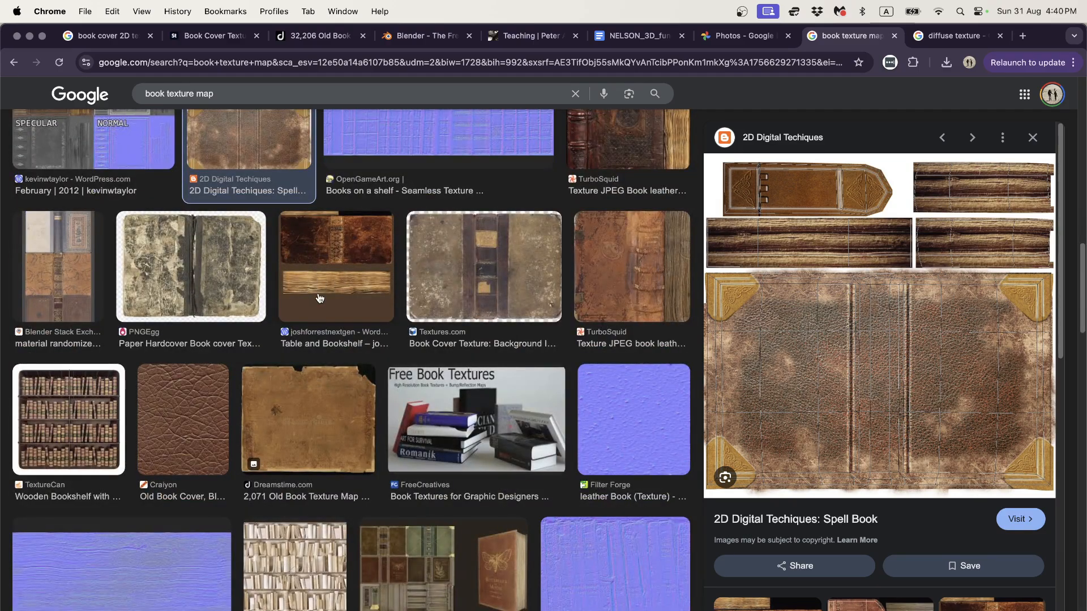
scroll(651, 320, "down", 2)
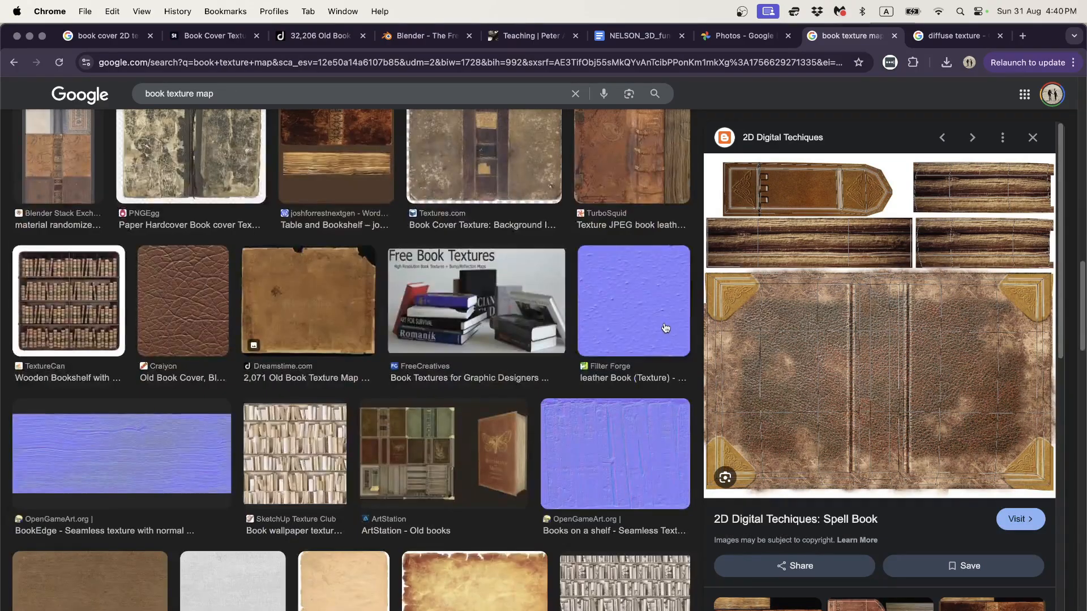
Switch back to GIMP and export the combined cover and page-edge image over book_texture_2.jpg as a JPEG at quality 90
key("super+Tab")
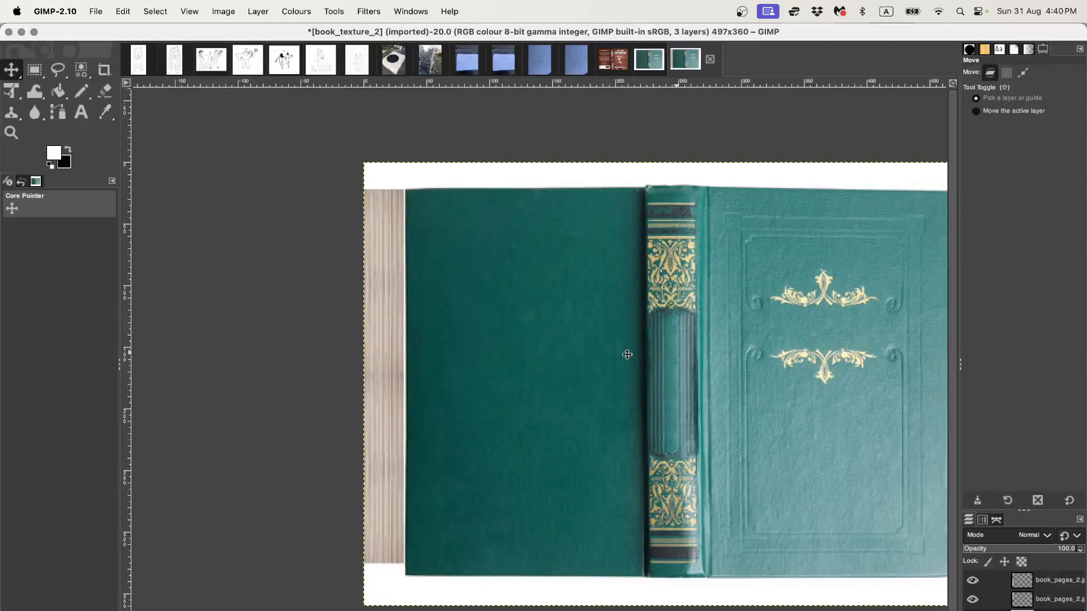
scroll(628, 354, "right", 4)
left_click(96, 11)
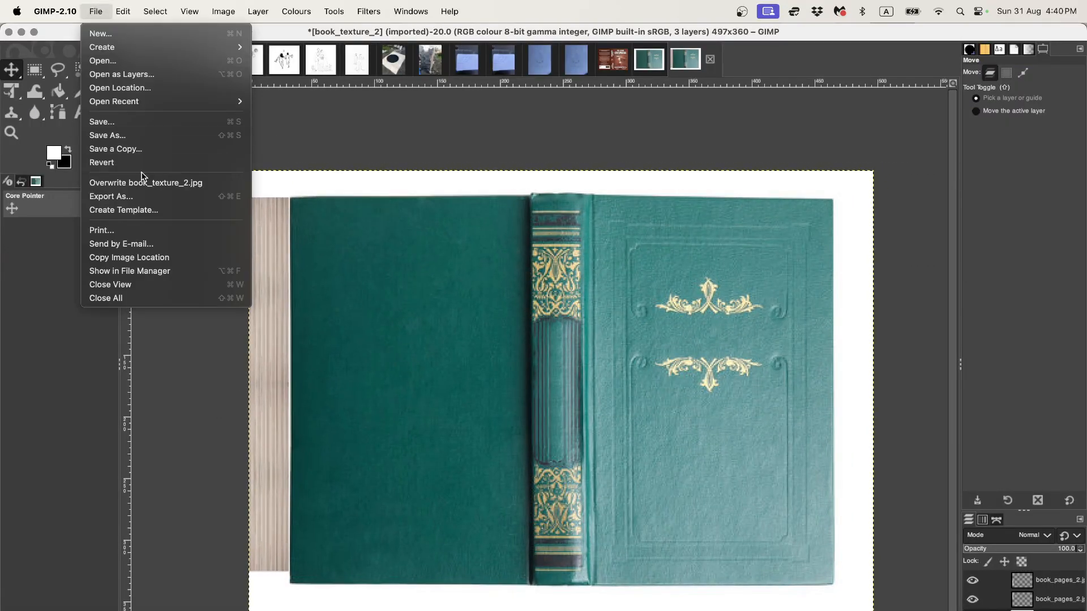
left_click(193, 199)
key("super+Tab")
key("super+Tab")
key("super+Tab")
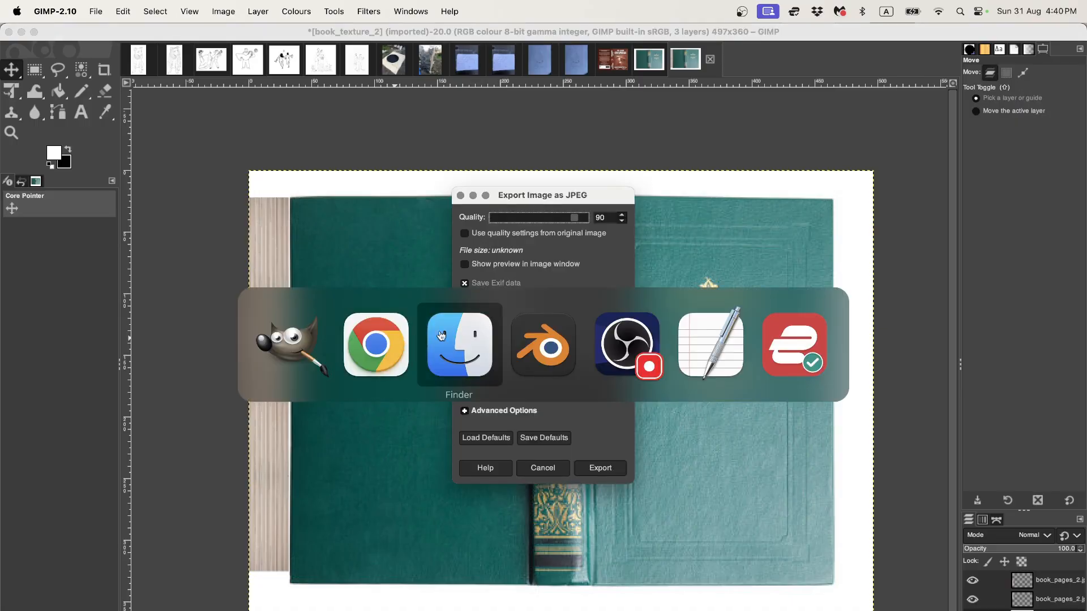
key("super+e")
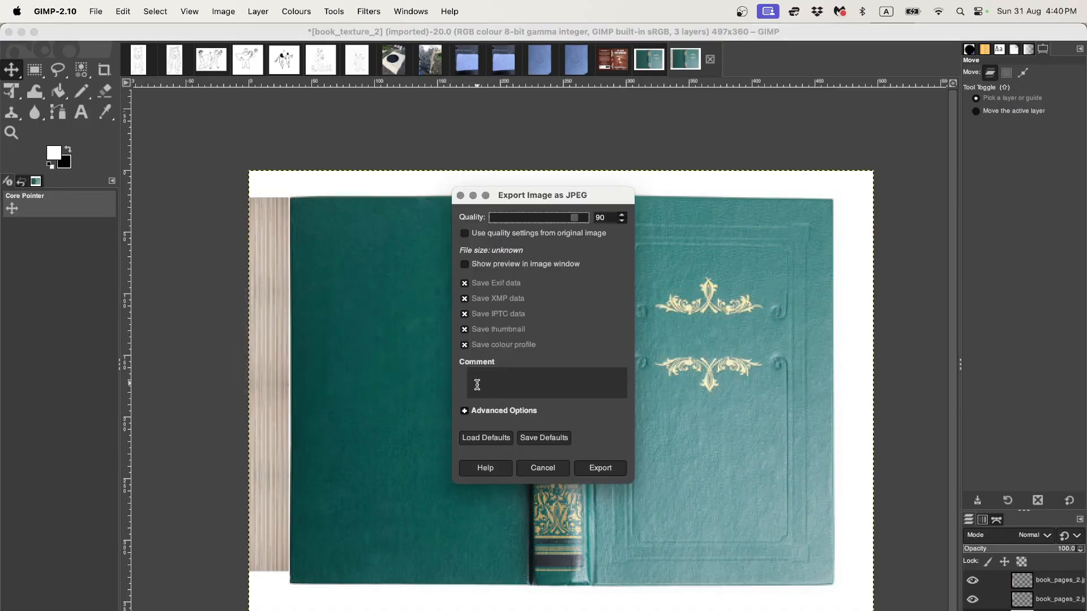
left_click(593, 471)
Switch to Blender's Shading workspace and load the updated book_texture_2.jpg into the book material's image texture node
key("super+Tab")
key("super+Tab")
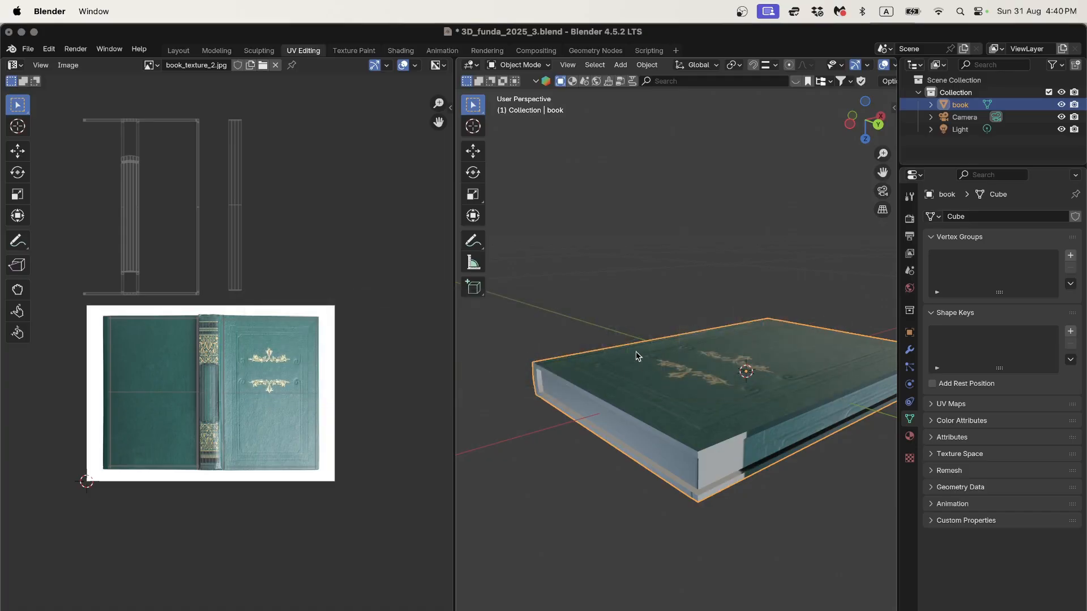
left_click(400, 50)
scroll(411, 513, "up", 4)
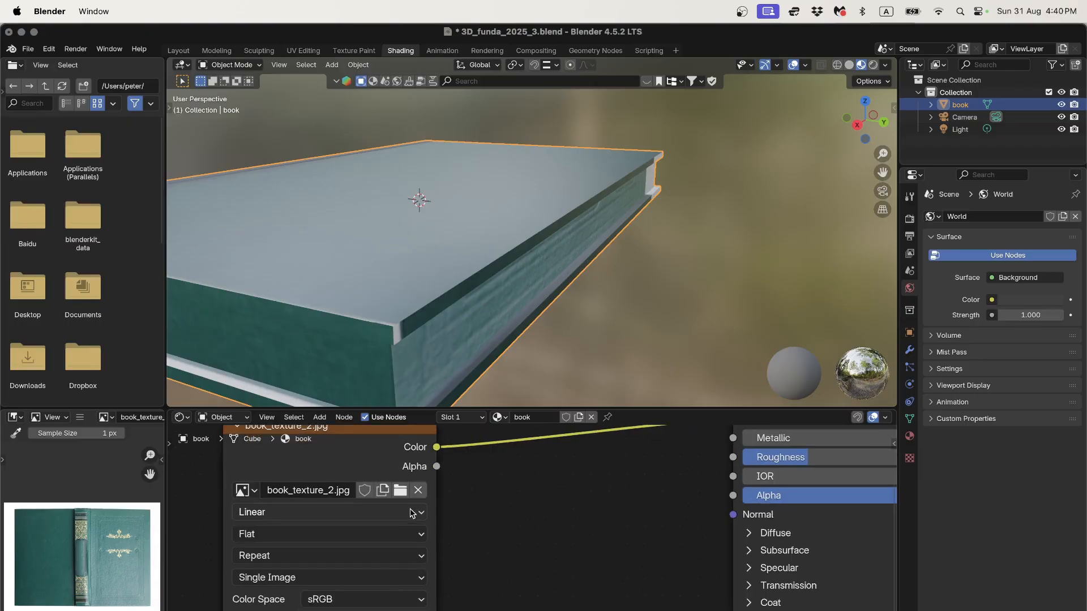
middle_click_drag(522, 513, 589, 543)
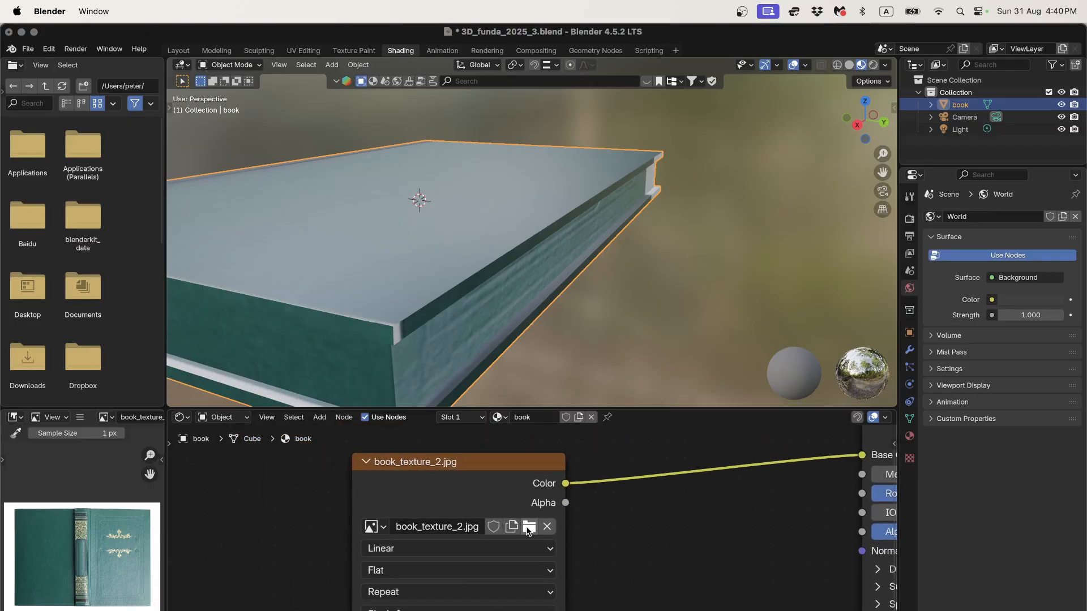
scroll(523, 545, "down", 2)
middle_click_drag(616, 553, 582, 526)
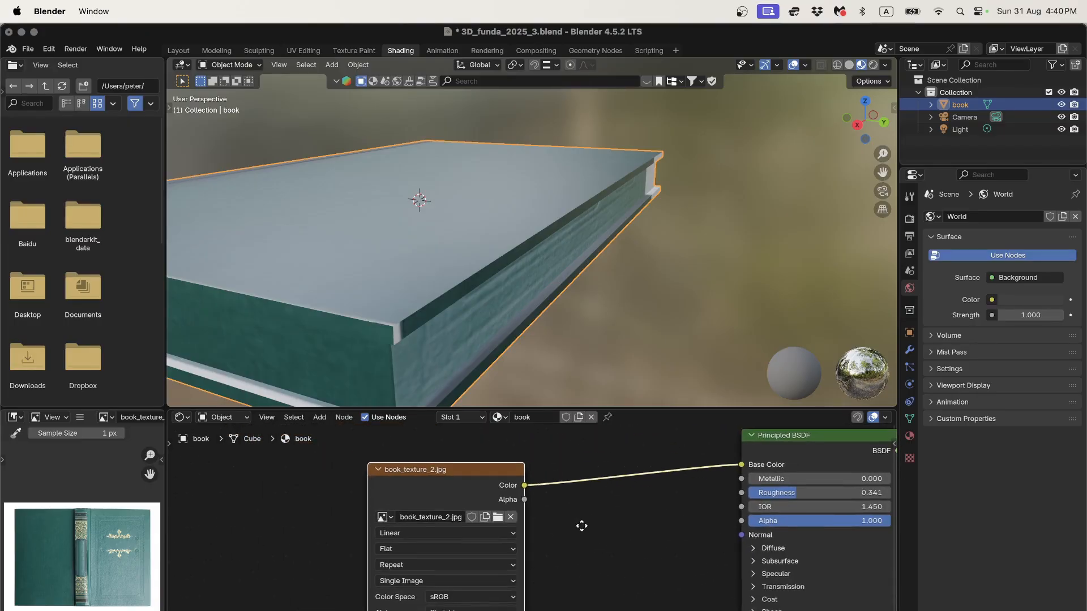
left_click(499, 517)
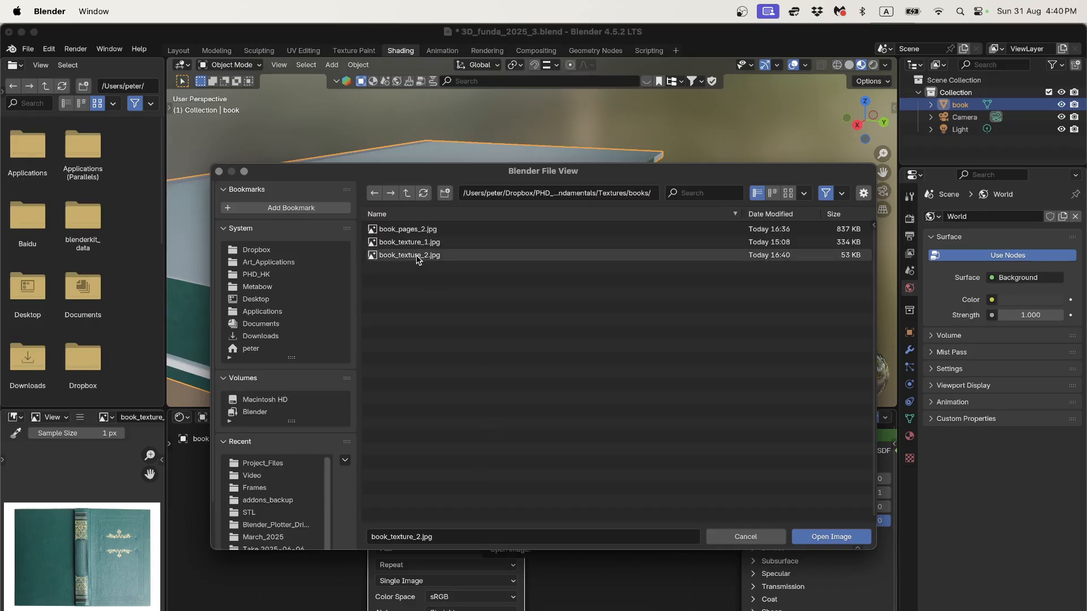
left_click(416, 256)
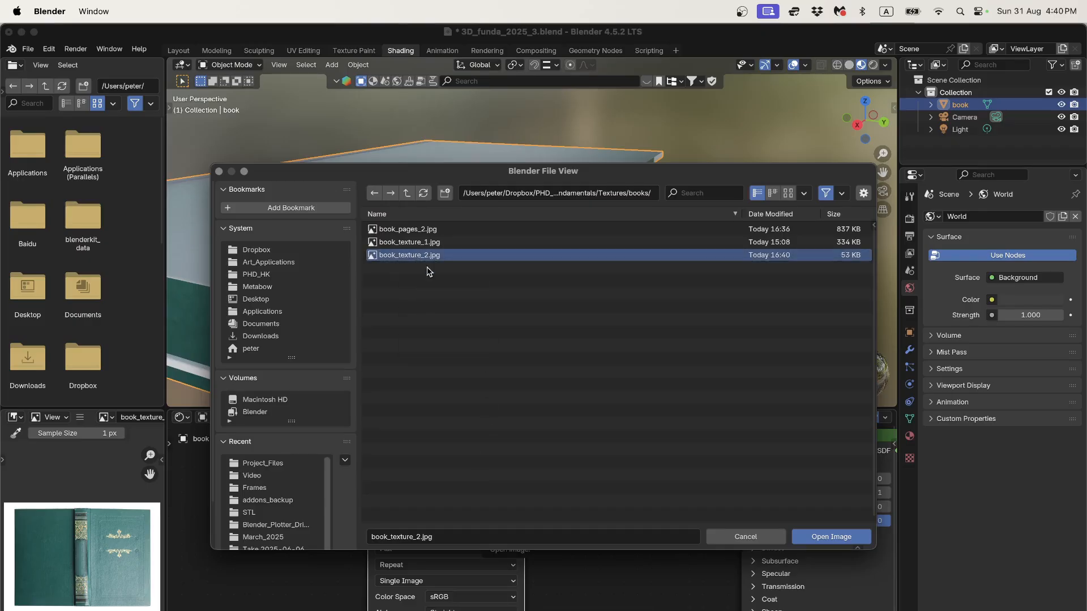
left_click(839, 538)
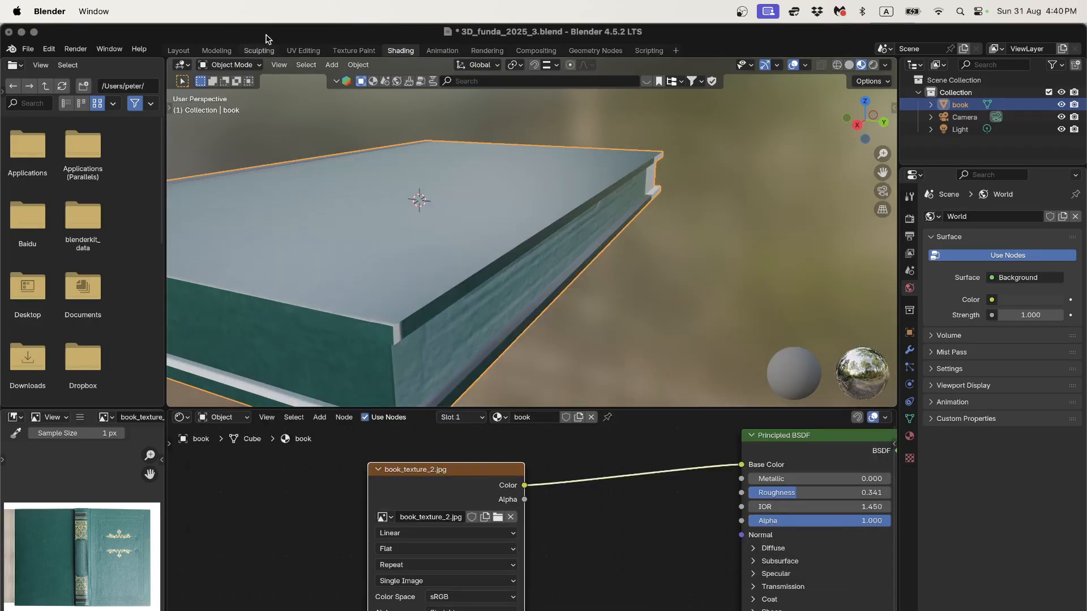
Open the book in the UV Editing workspace and select its whole mesh to display all UV islands
left_click(303, 51)
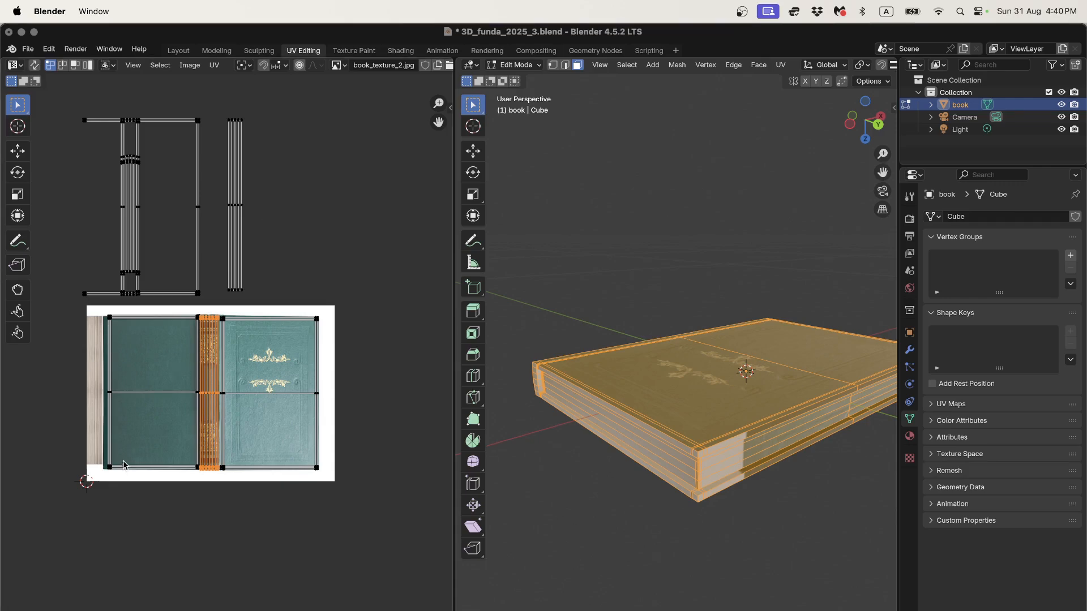
middle_click_drag(579, 292, 611, 289)
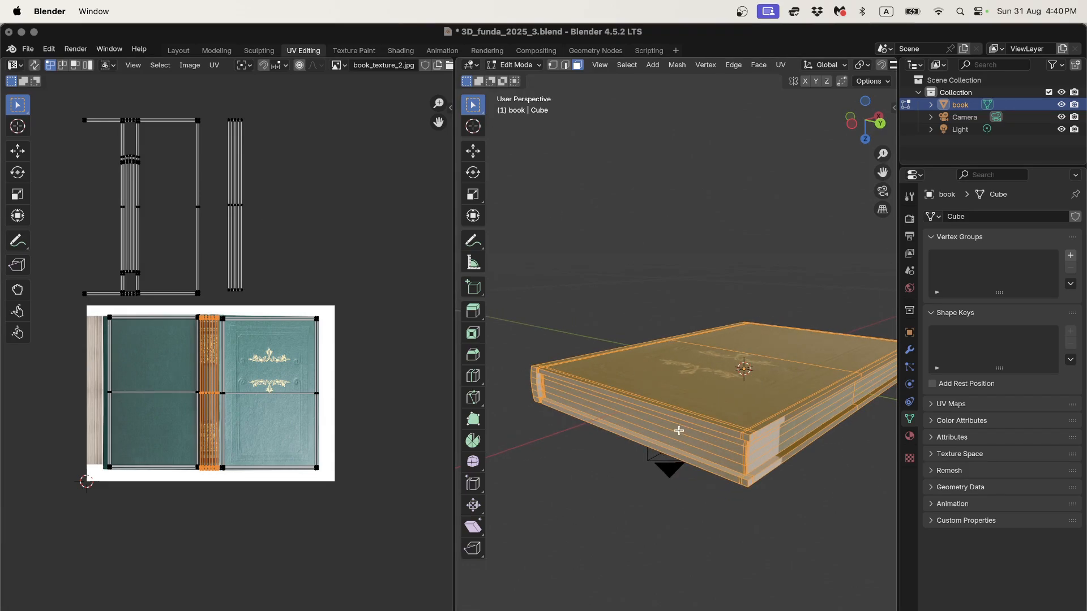
scroll(701, 467, "up", 4)
left_click(782, 410)
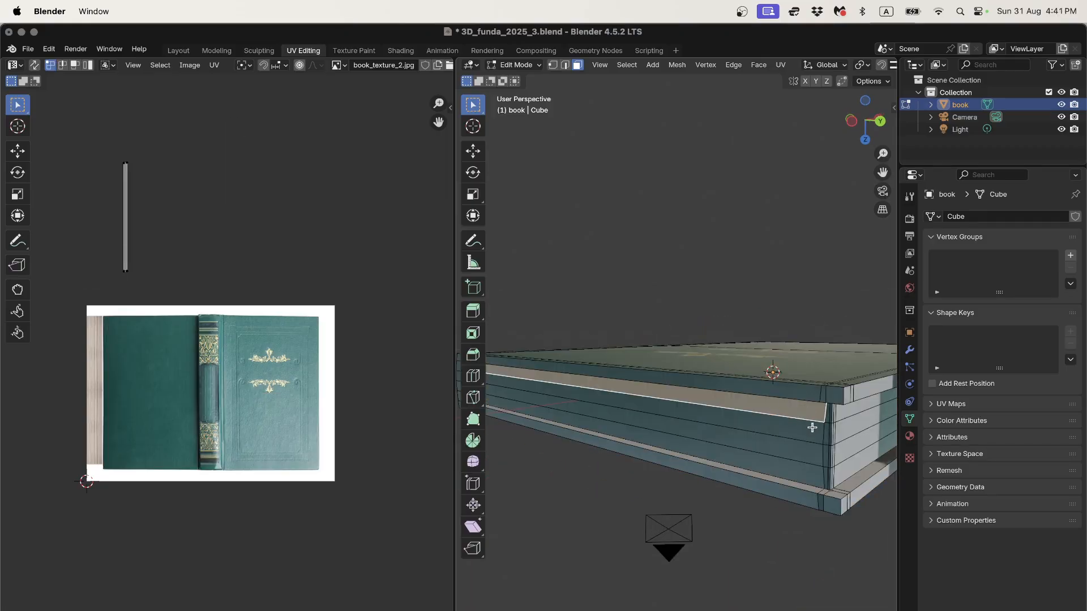
key("a")
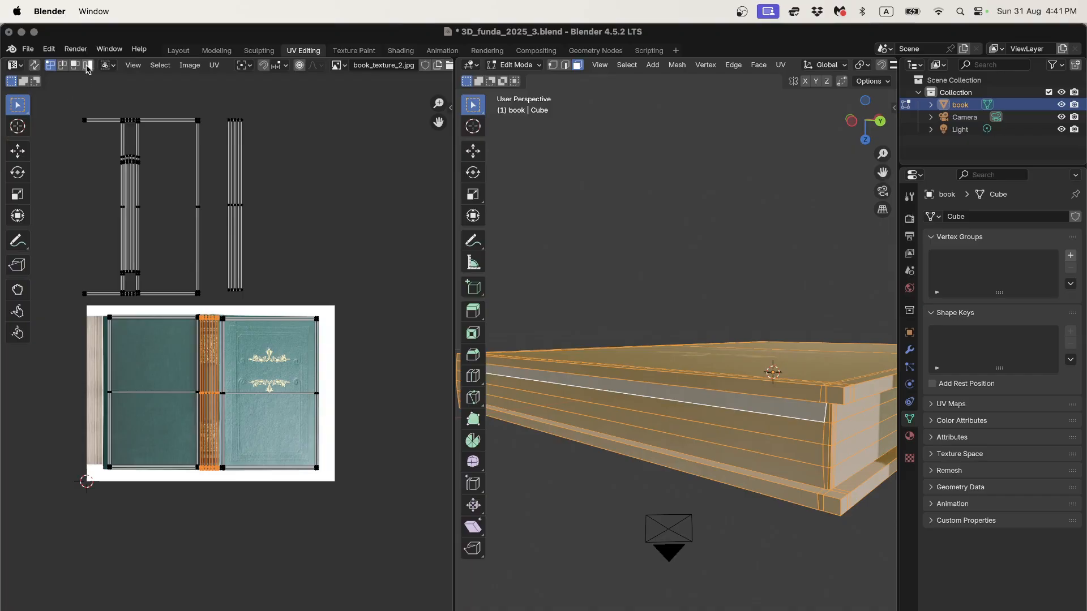
Move the first short page-edge UV island onto the page-edge strip of the texture and check the book in Object Mode
left_click(130, 215)
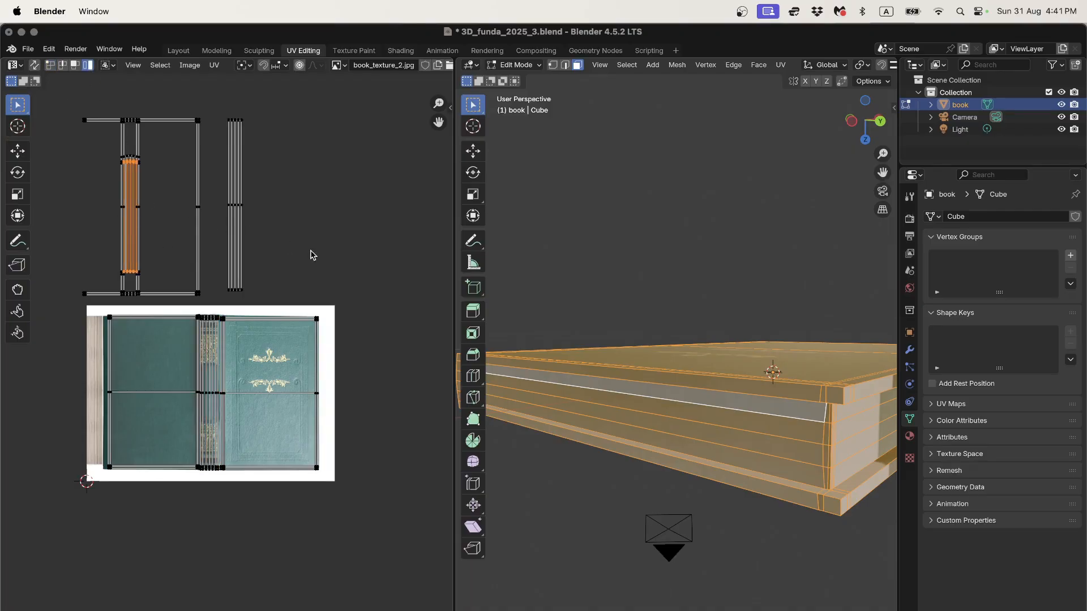
key("g")
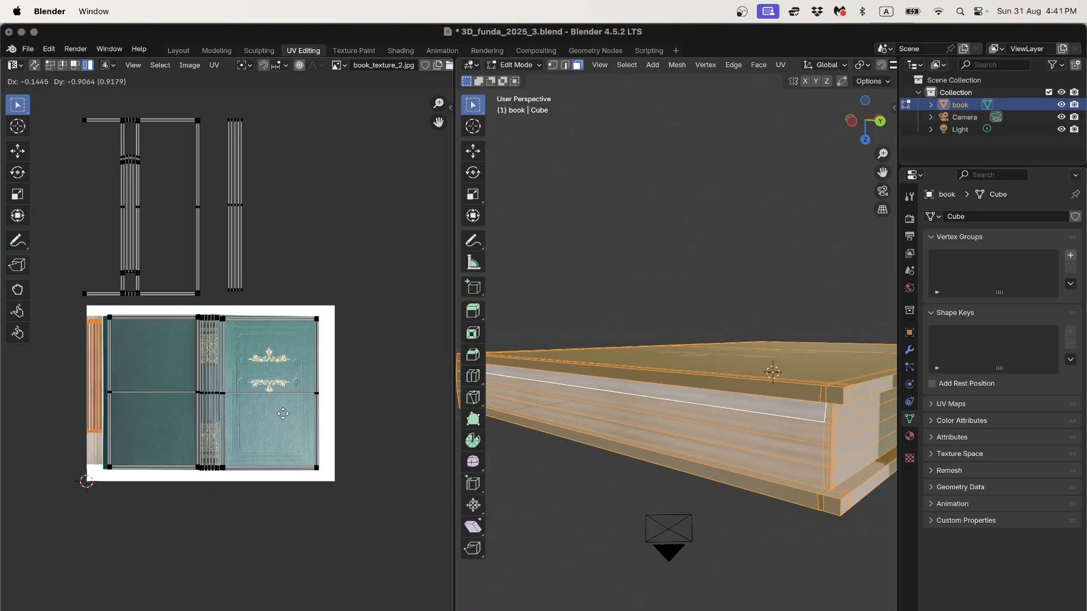
left_click(283, 412)
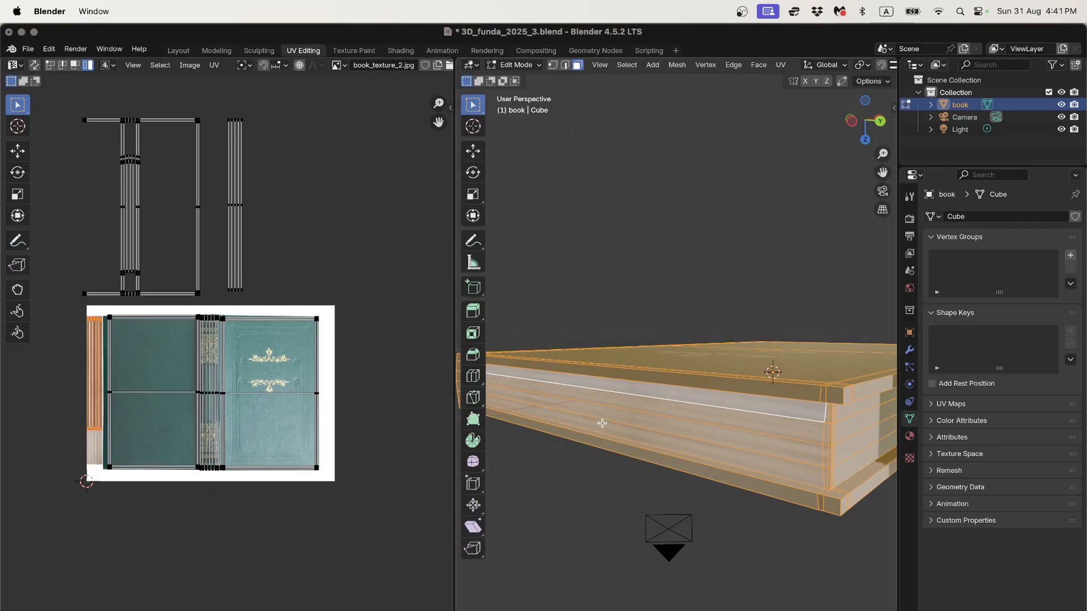
key("Tab")
middle_click_drag(735, 455, 727, 477)
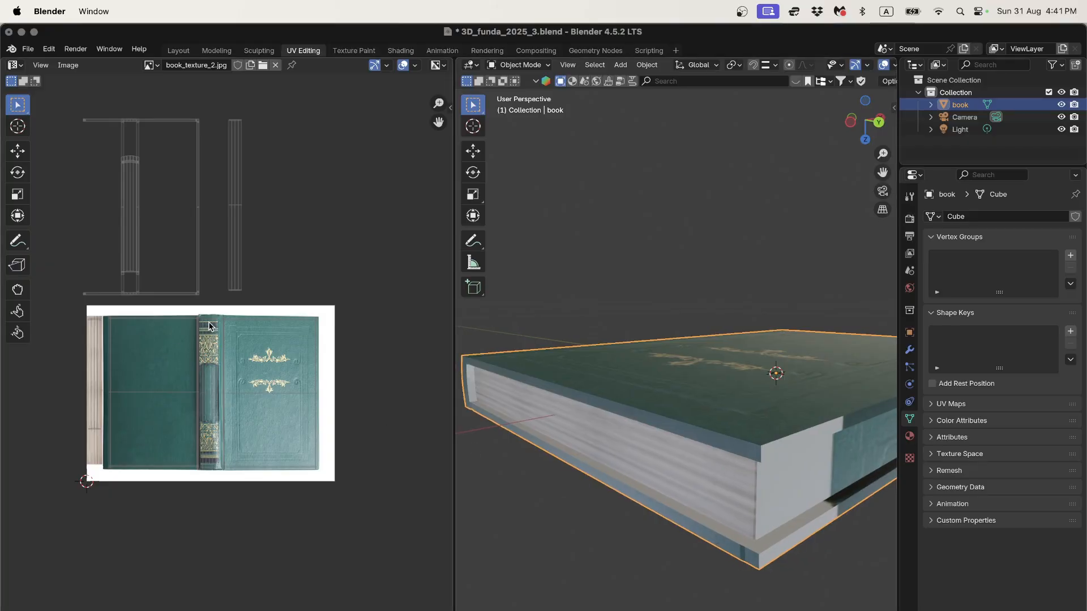
Move the second short page-edge UV island onto the page-edge strip, overlapping the first island
key("Tab")
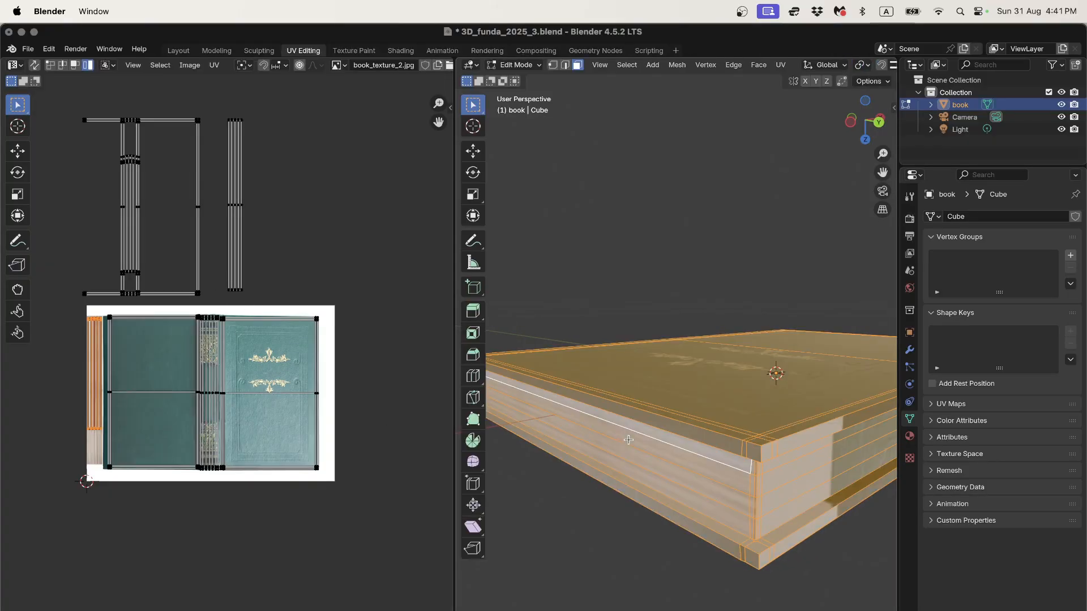
left_click(132, 205)
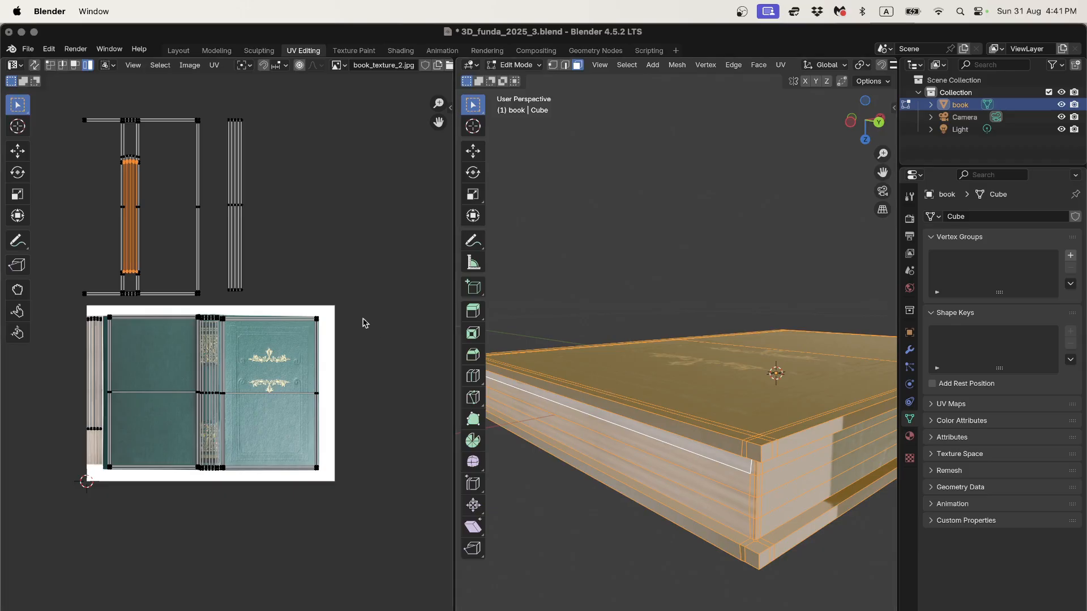
scroll(820, 438, "down", 4)
key("g")
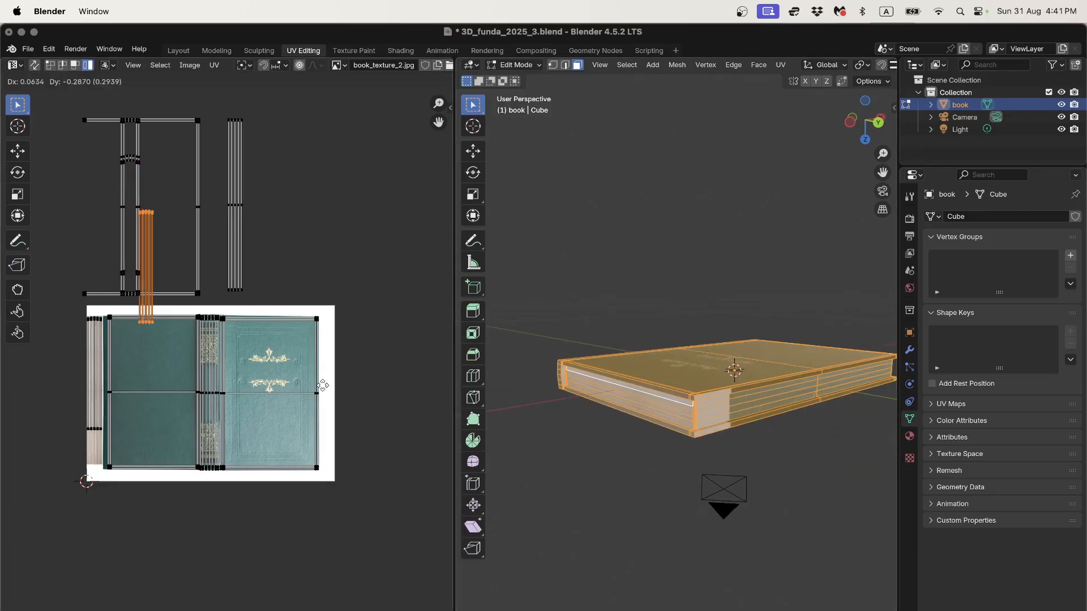
key("Escape")
middle_click_drag(803, 391, 736, 390)
key("g")
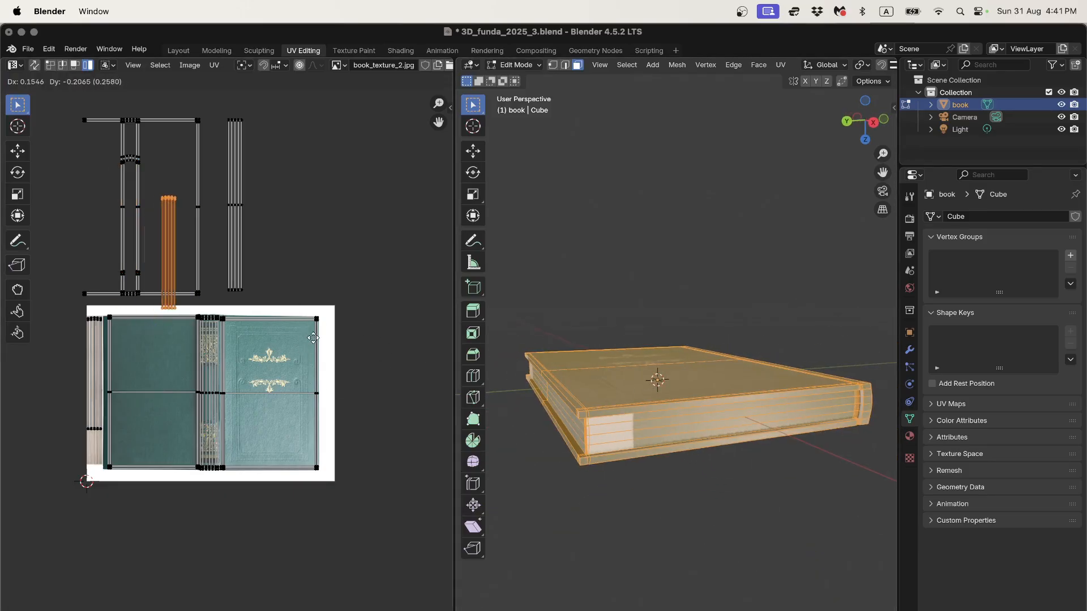
left_click(240, 471)
key("g")
scroll(62, 390, "up", 6)
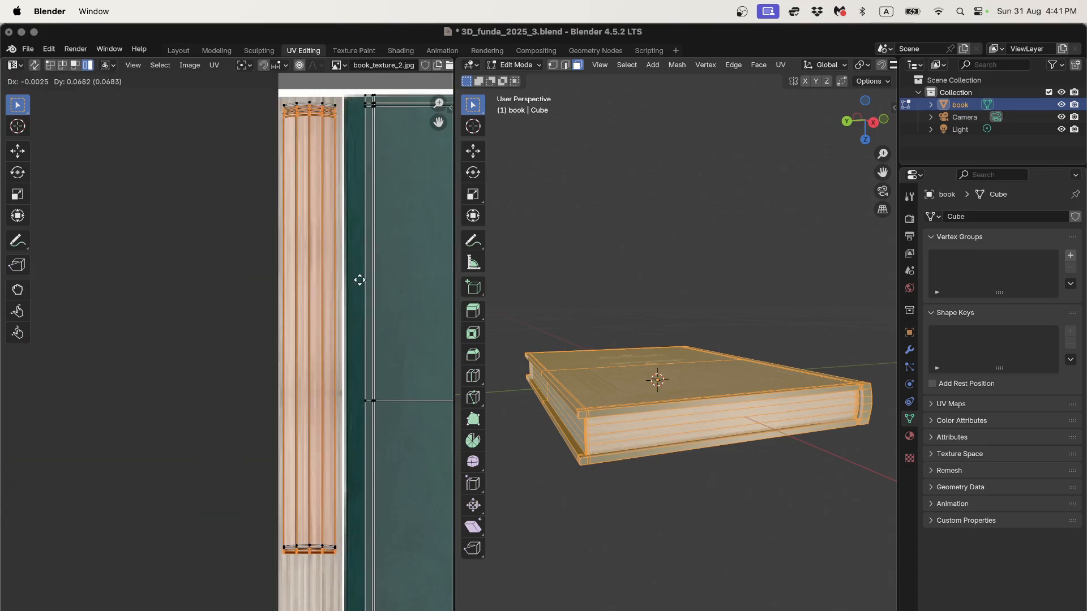
left_click(359, 279)
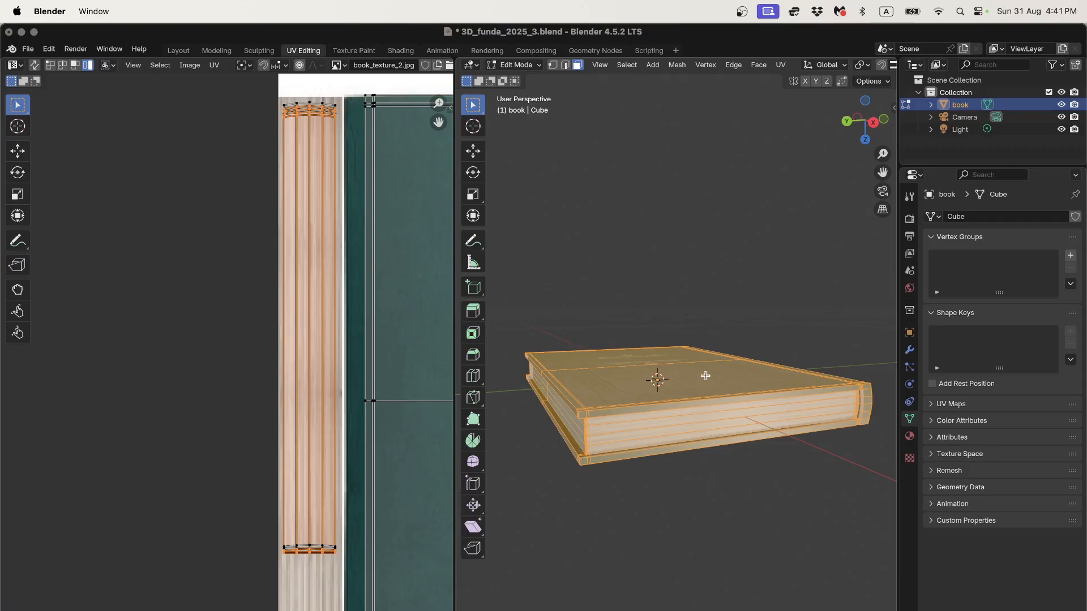
Move the long fore-edge UV island onto the page-edge strip and align it horizontally with the short page islands
middle_click_drag(732, 372, 664, 340)
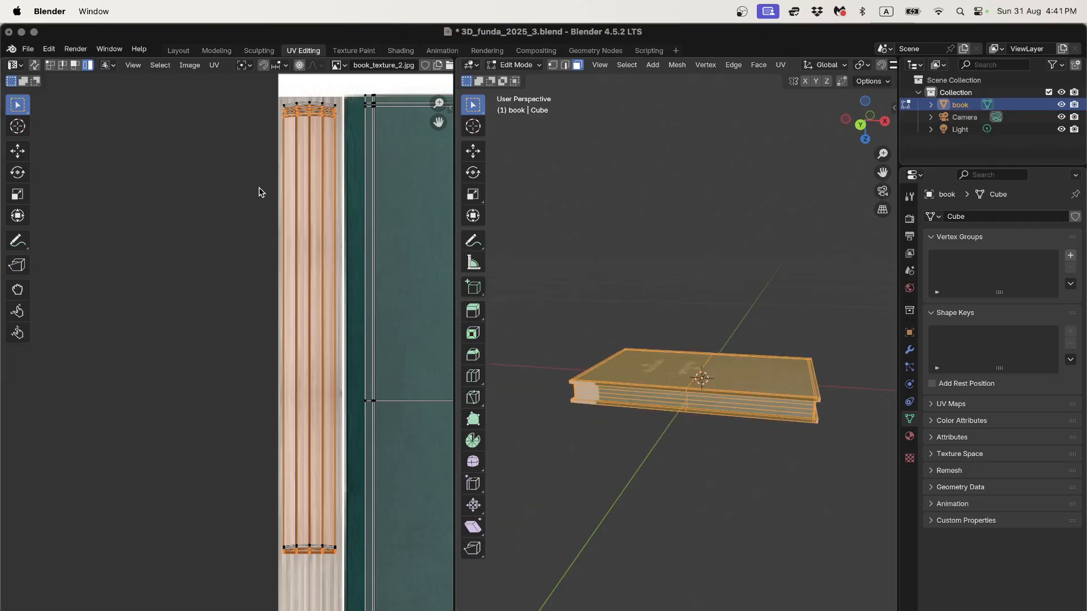
scroll(259, 192, "down", 6)
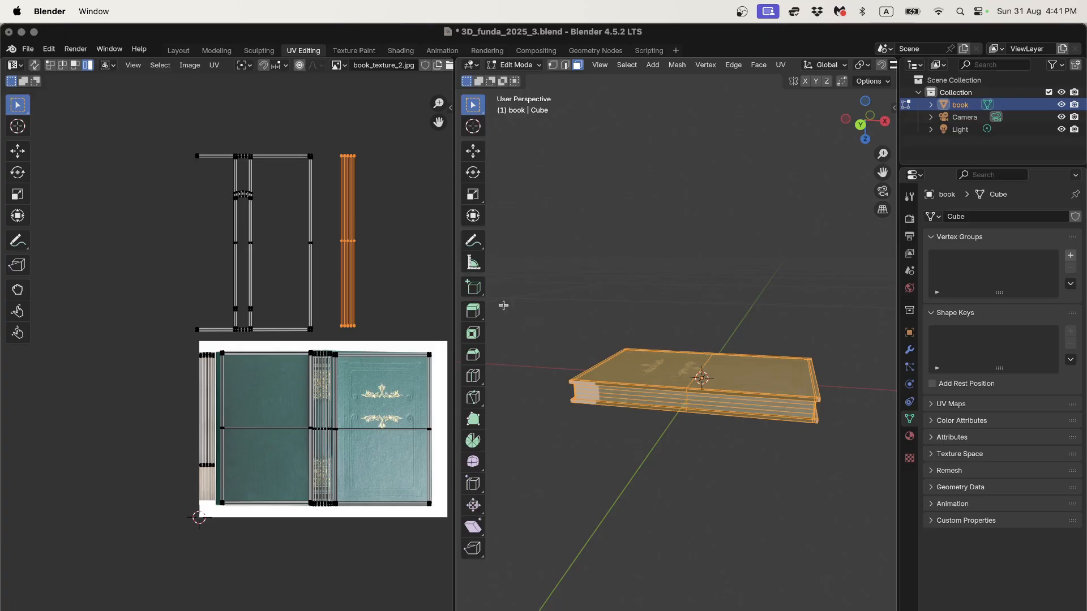
key("g")
left_click(229, 474)
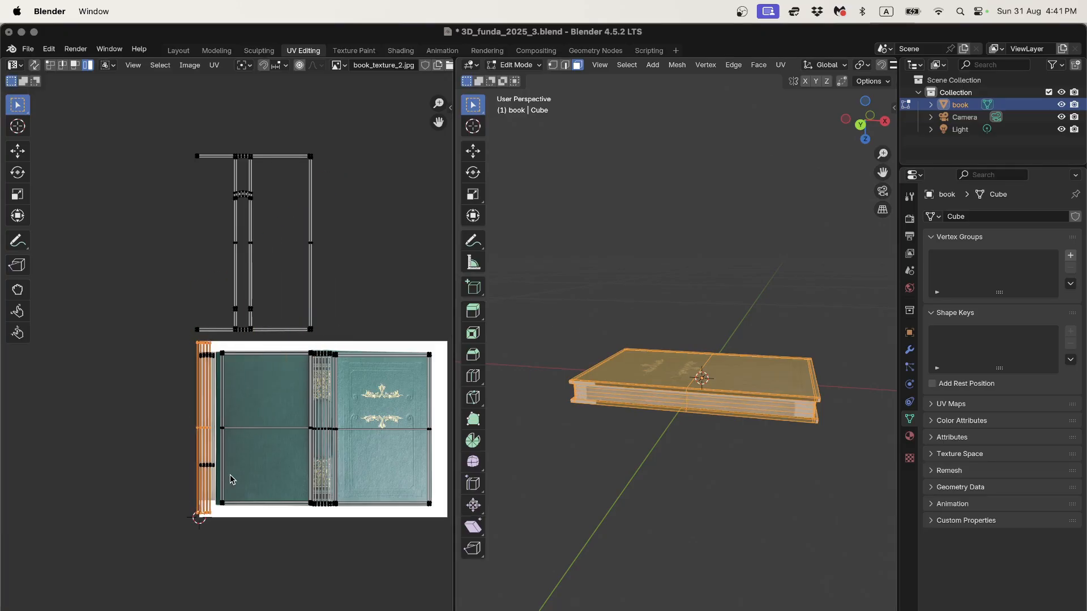
scroll(230, 475, "up", 4)
middle_click_drag(230, 423, 362, 300)
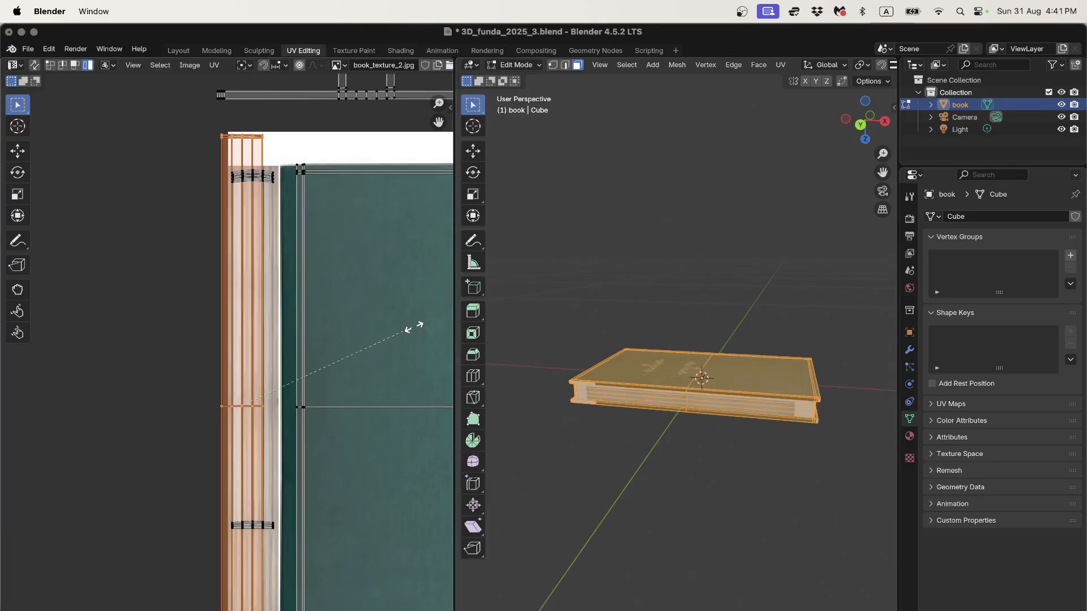
key("Escape")
key("g")
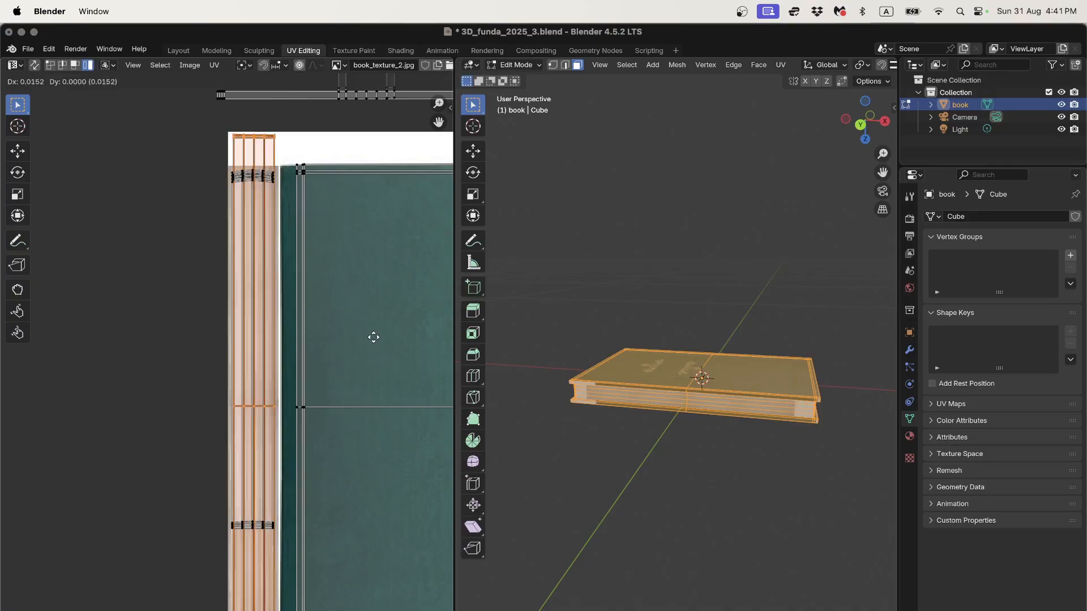
left_click(374, 337)
Scale the fore-edge UV island along Y to fit the page-edge strip, and inspect the book in Object Mode
key("s")
key("y")
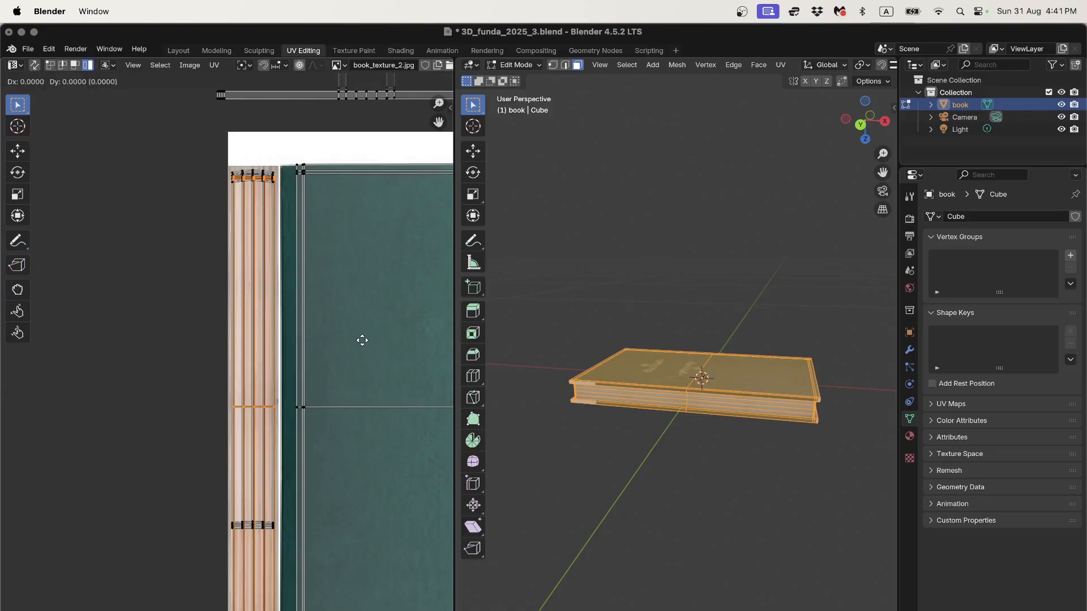
left_click(362, 338)
scroll(658, 416, "up", 3)
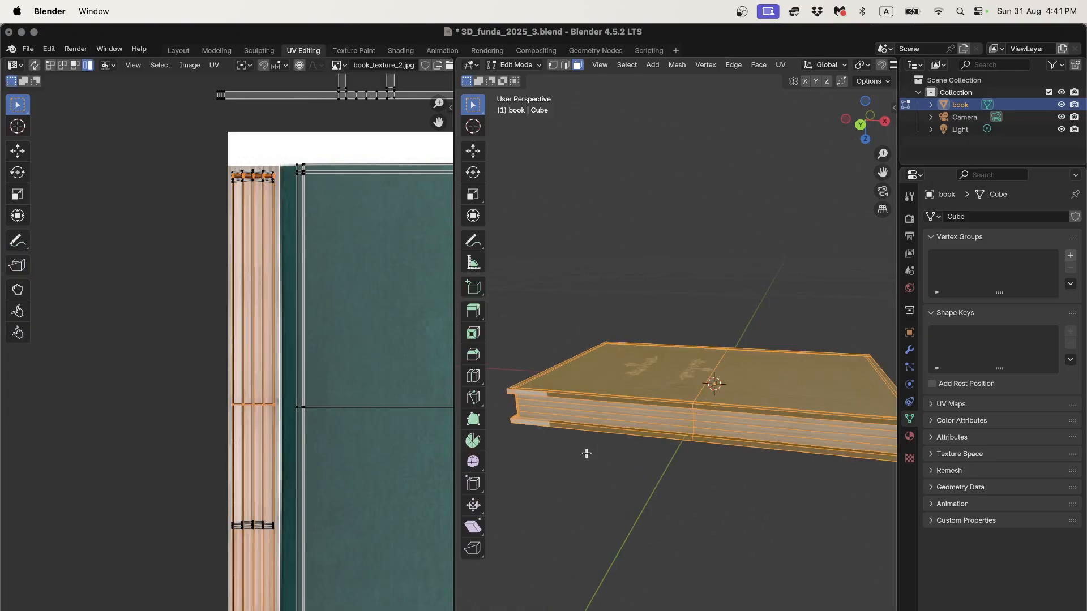
key("Tab")
middle_click_drag(592, 436, 734, 453)
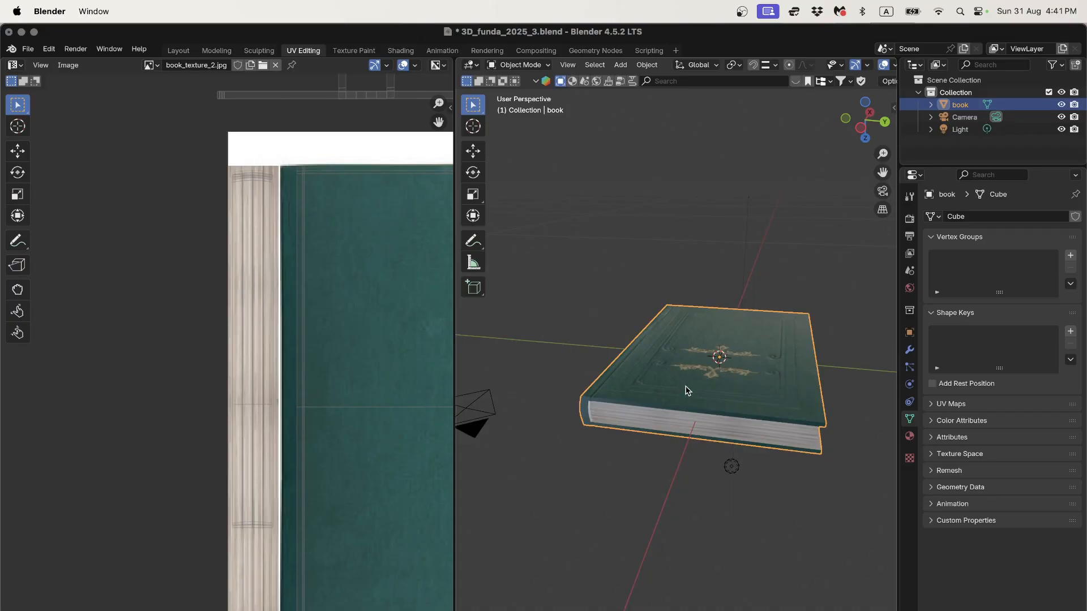
Switch to Chrome and search Google Images for "human face texture map"
key("super+Tab")
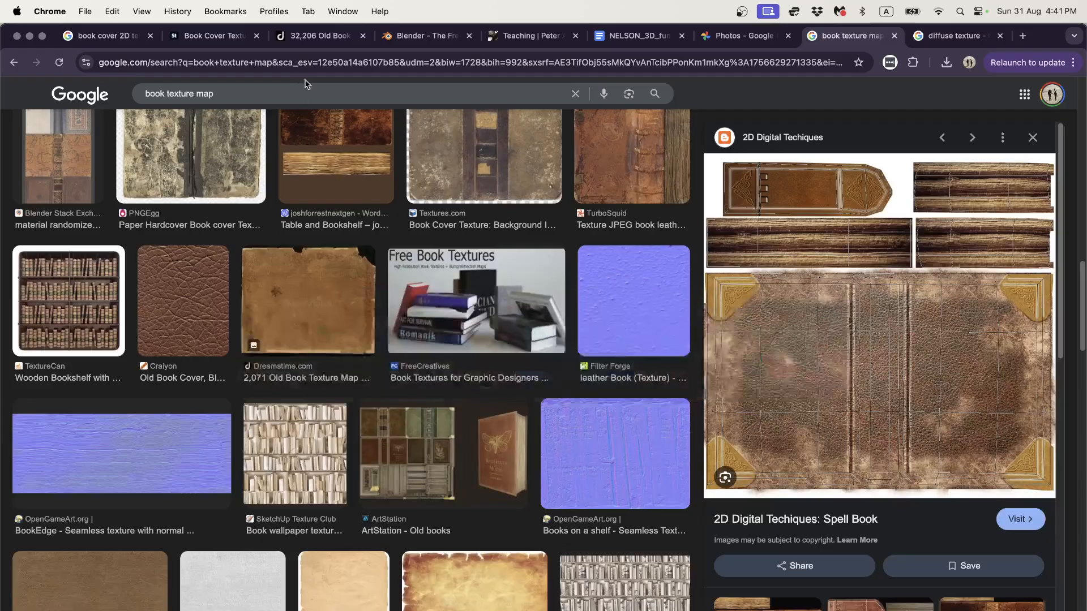
double_click(292, 89)
key("super+a")
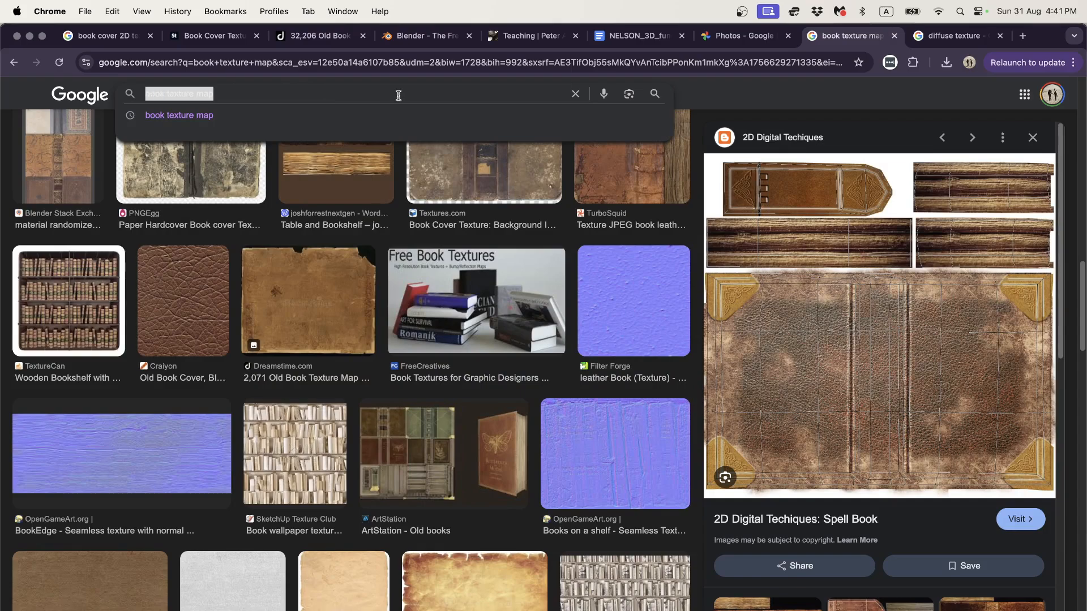
type("human face texxture")
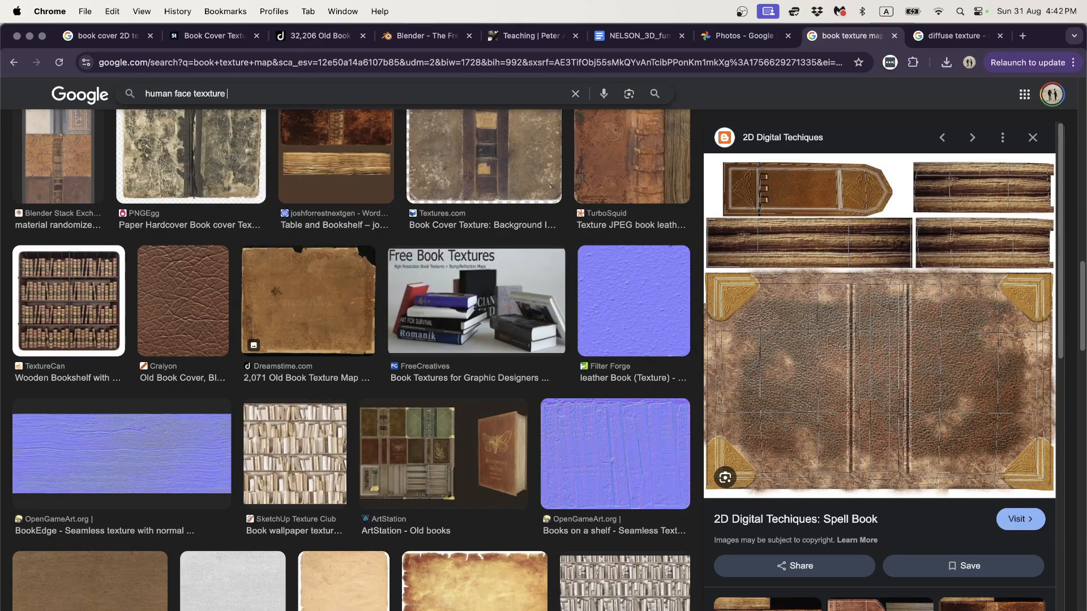
key("BackSpace")
key("BackSpace")
type("ture map")
key("Return")
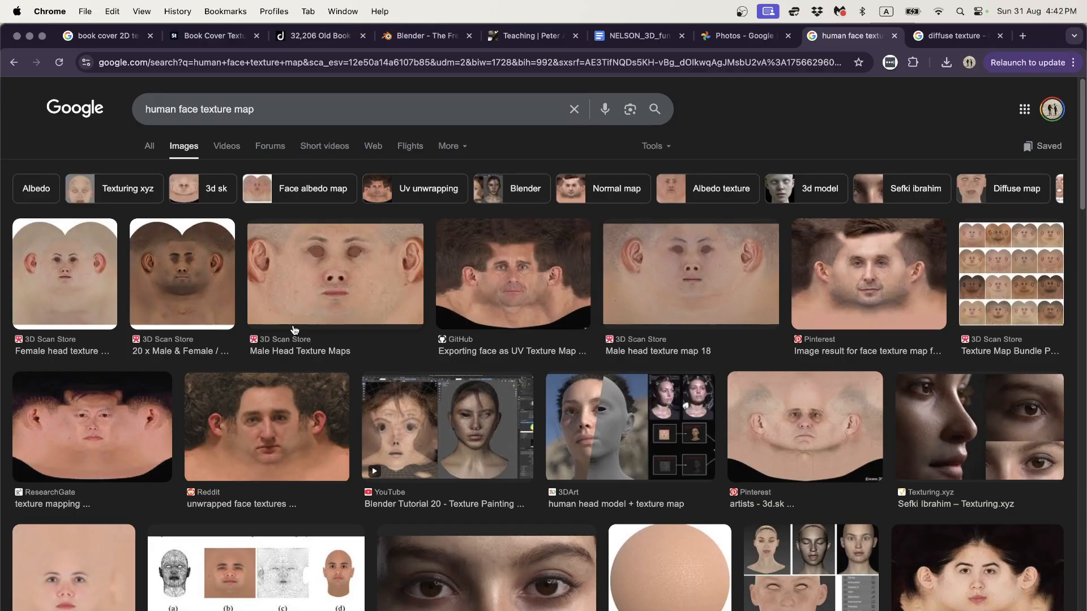
Switch back to Blender and move the outer cover-edge UV island in Edit Mode down onto the book texture
key("super+Tab")
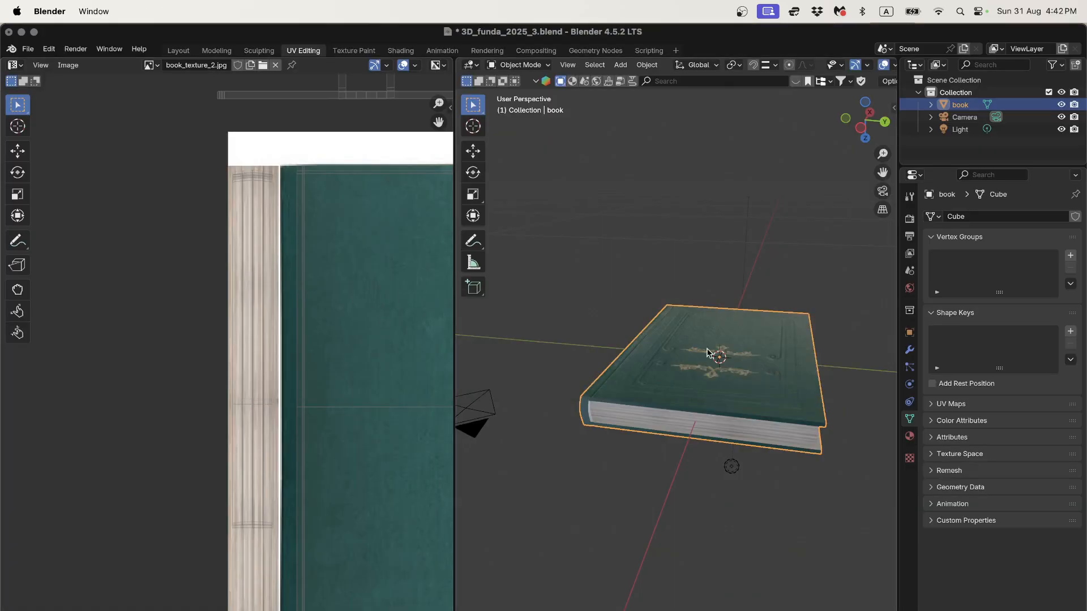
key("Tab")
middle_click_drag(756, 398, 586, 399)
scroll(586, 402, "up", 4)
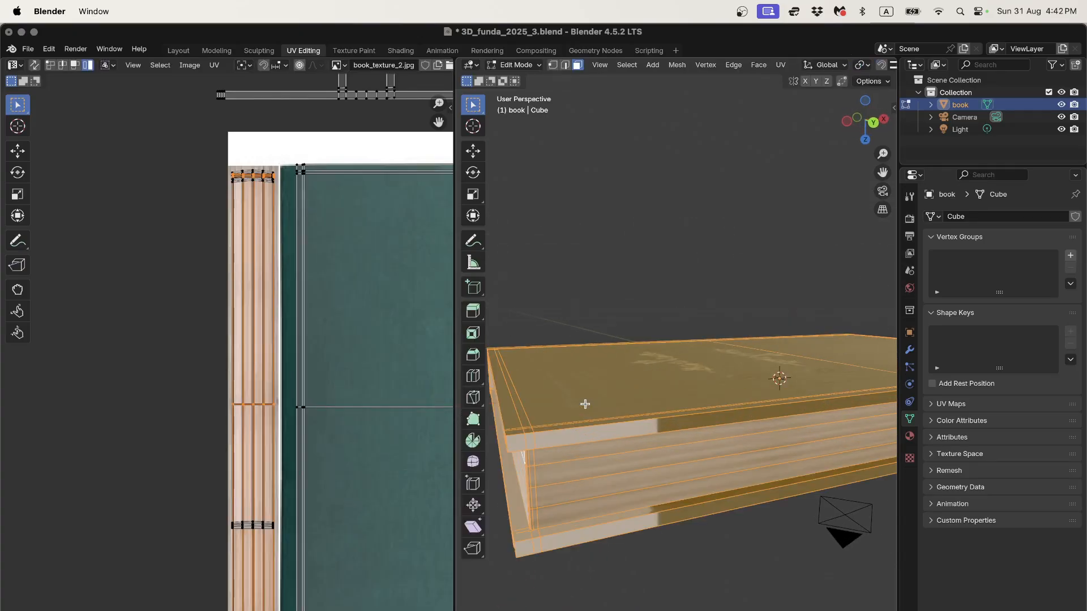
middle_click_drag(546, 430, 626, 432)
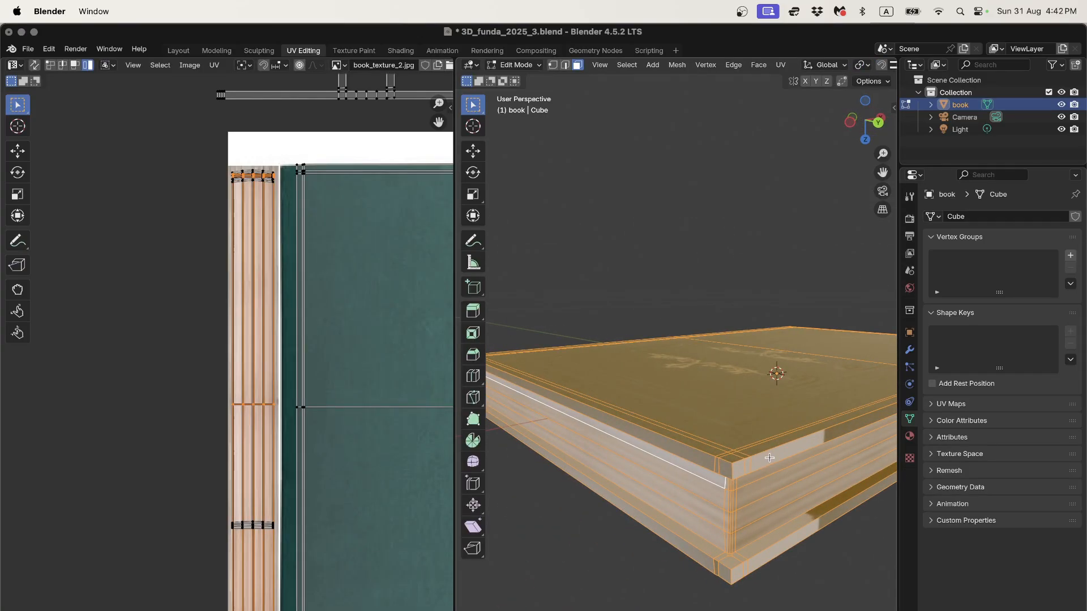
scroll(373, 288, "down", 5)
scroll(305, 259, "right", 2)
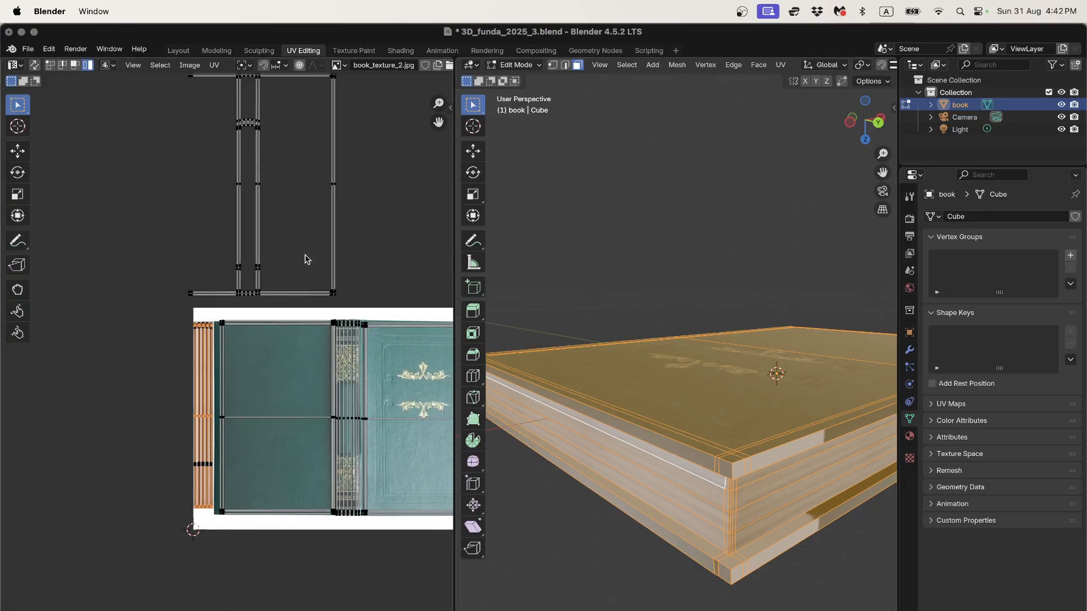
left_click(333, 214)
scroll(410, 245, "down", 4)
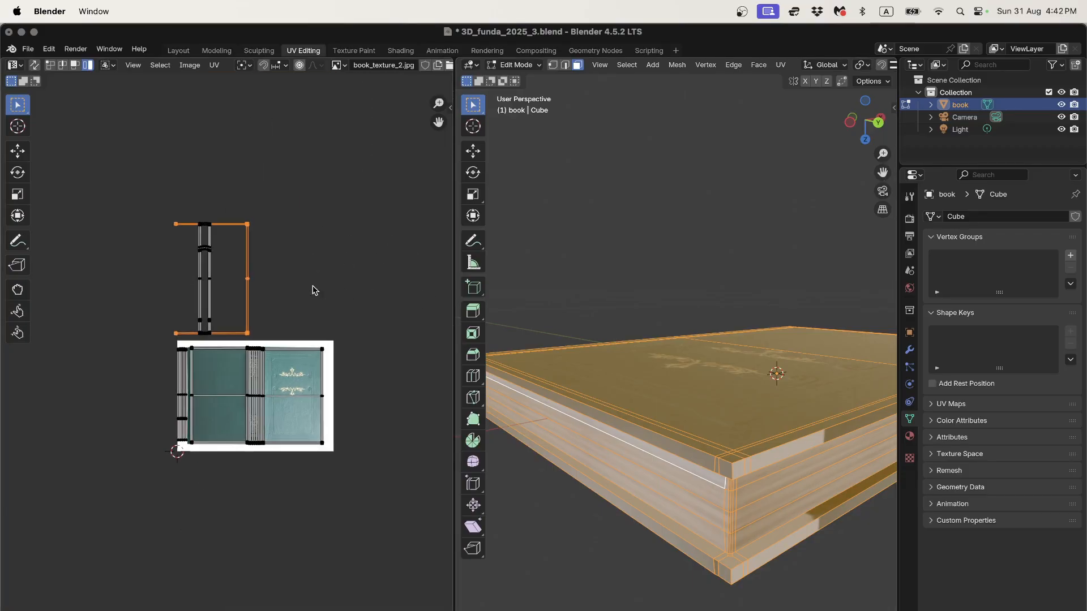
key("g")
mouse_move(349, 383)
left_click(366, 402)
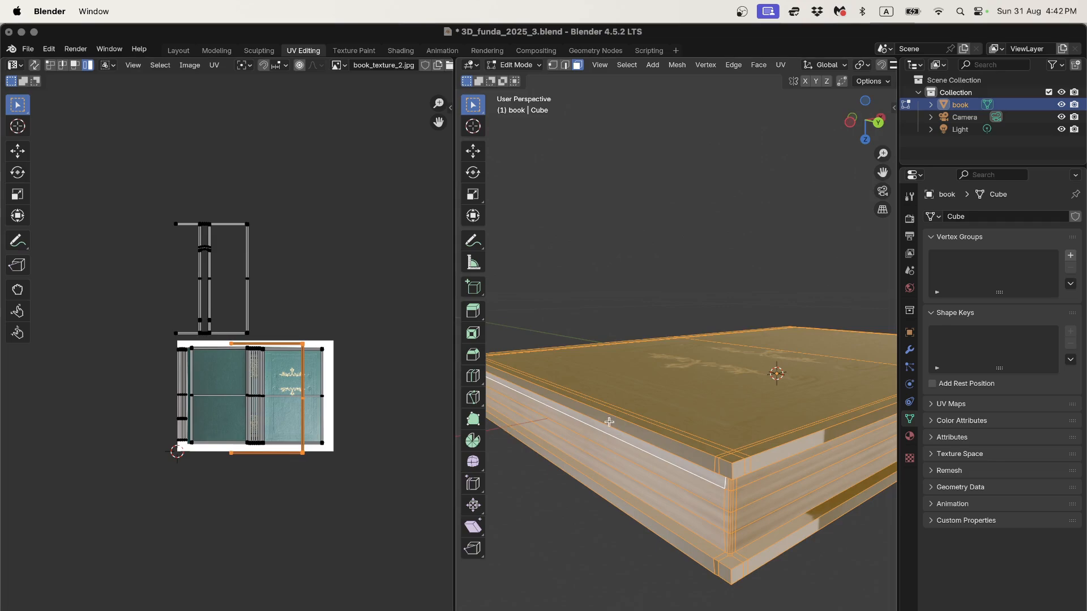
Scale down the outer cover-edge UV island and place it within the plain dark green cover area
middle_click_drag(609, 422, 596, 366)
key("g")
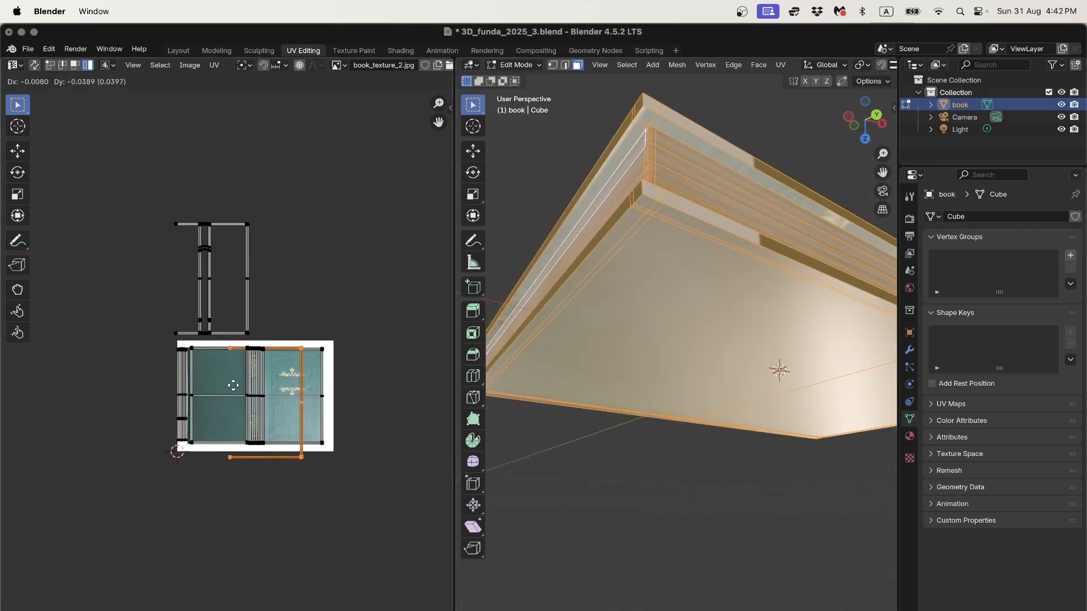
key("Escape")
scroll(398, 447, "up", 2)
key("g")
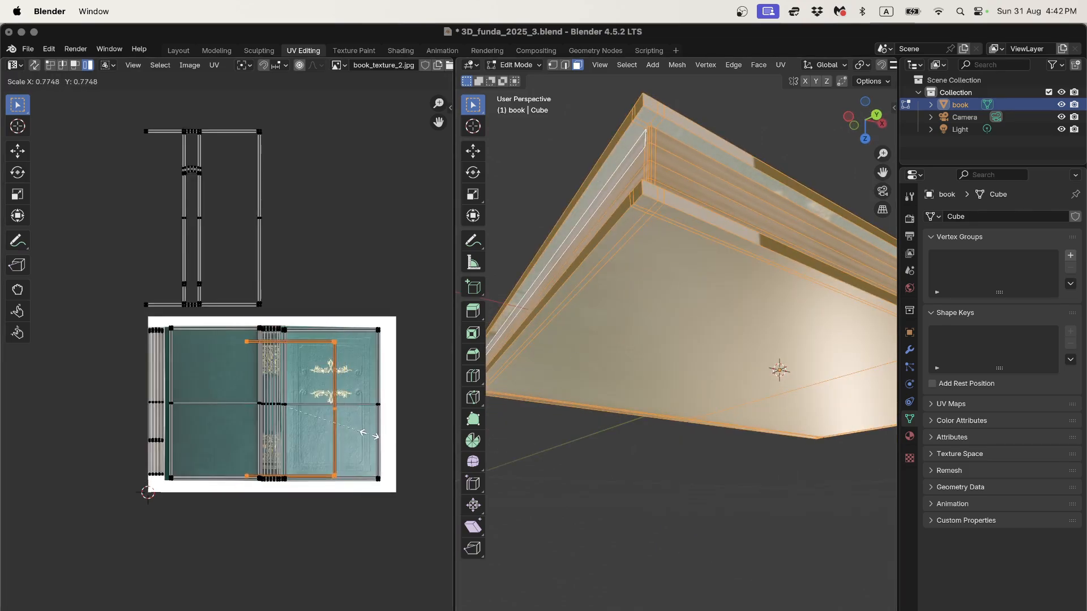
left_click(270, 422)
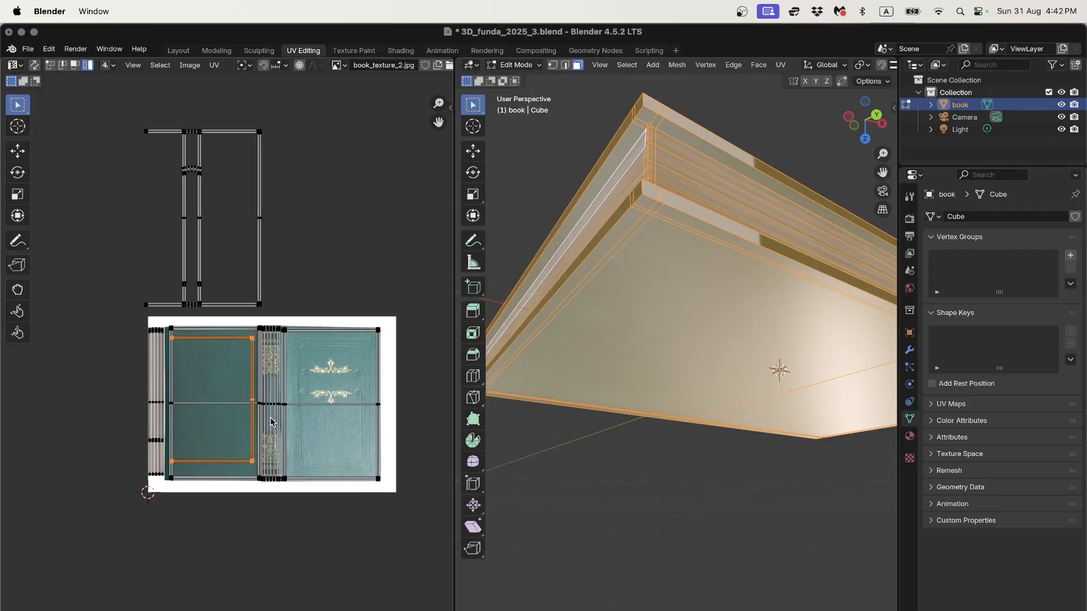
Move the remaining large cover-edge UV island onto the plain dark green cover area and scale it down to fit inside
left_click(260, 167)
middle_click_drag(623, 294, 658, 224)
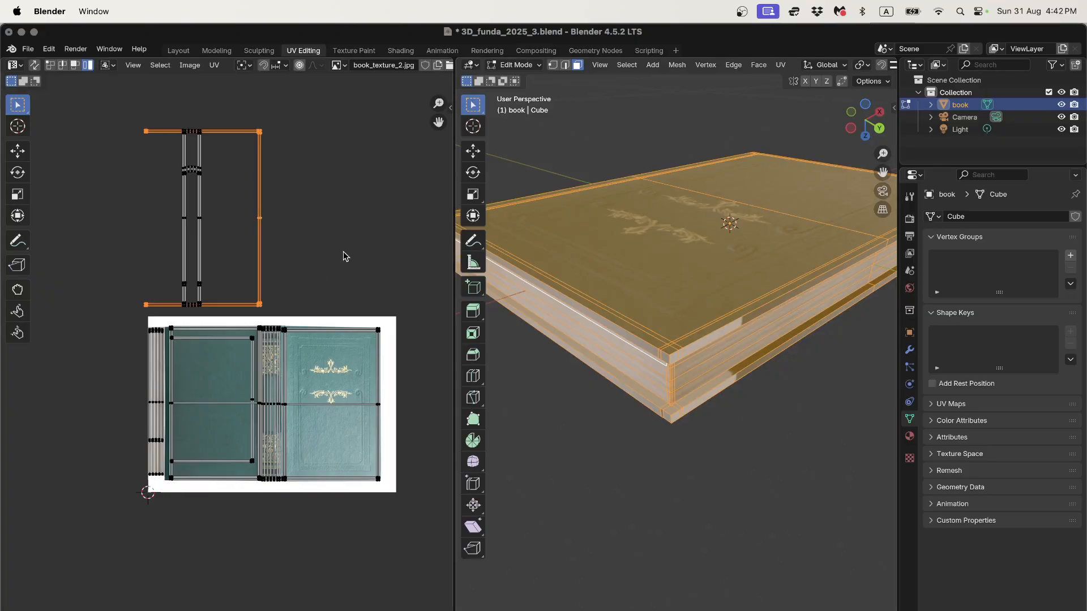
key("g")
key("s")
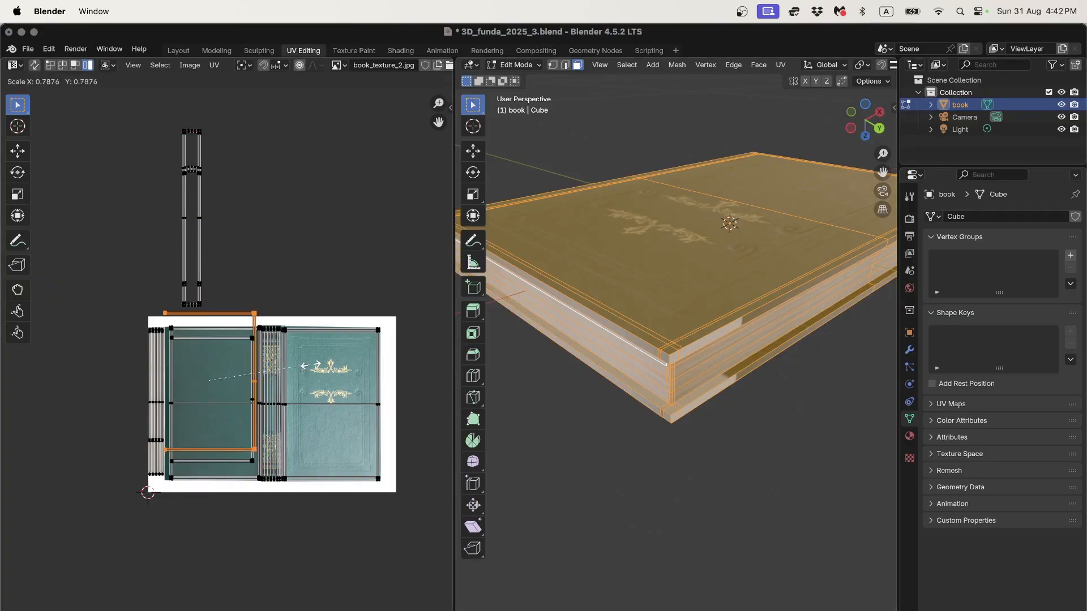
left_click(310, 366)
key("g")
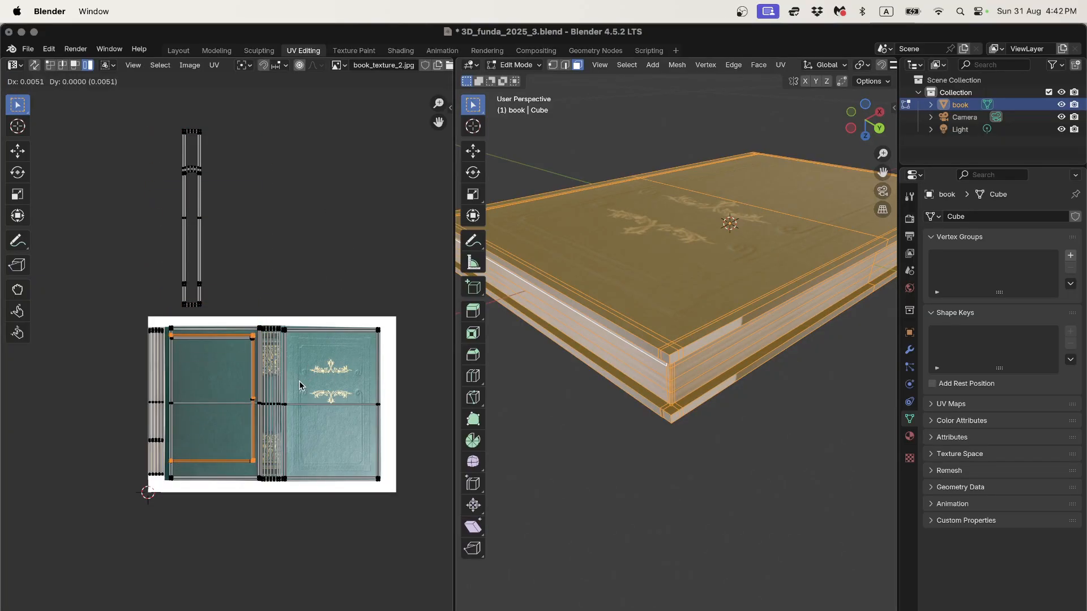
left_click(301, 386)
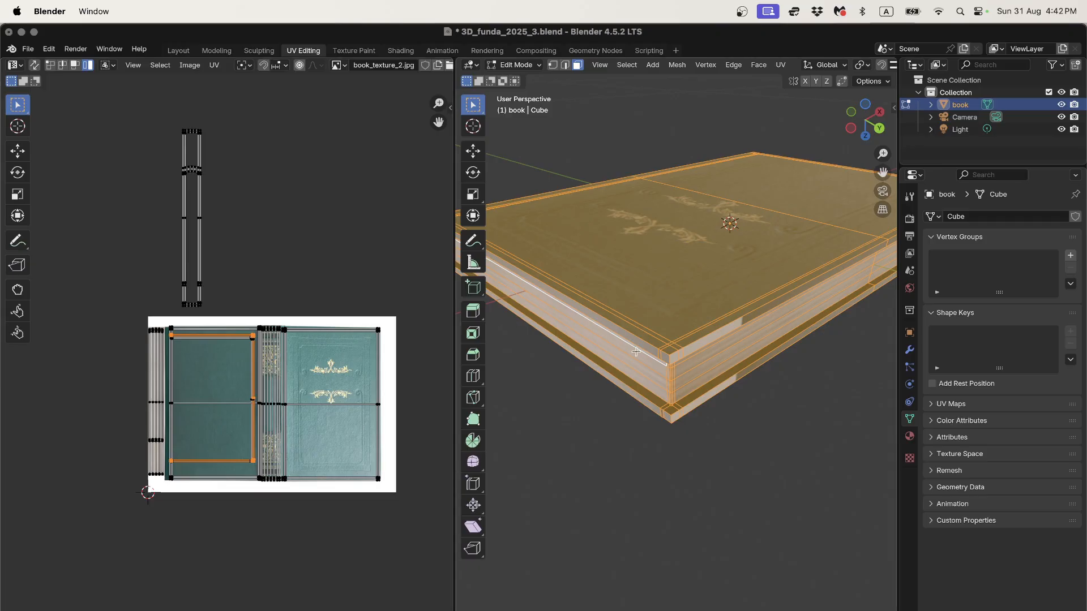
Move the two long narrow strip UV islands onto the dark green cover area and scale them down to fit within it
left_click(200, 188, "alt")
key("g")
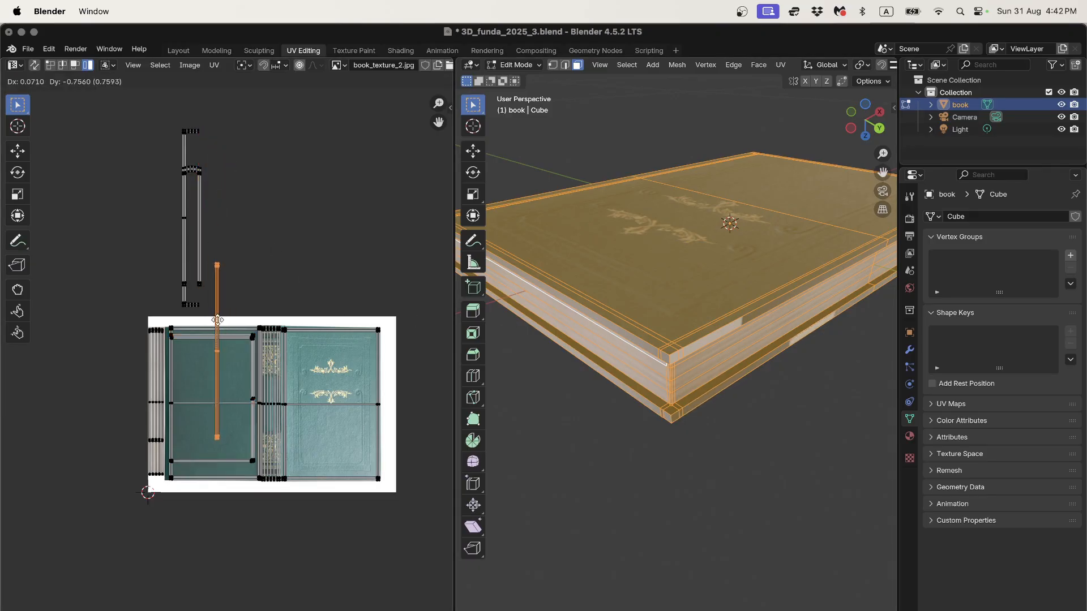
left_click(186, 229)
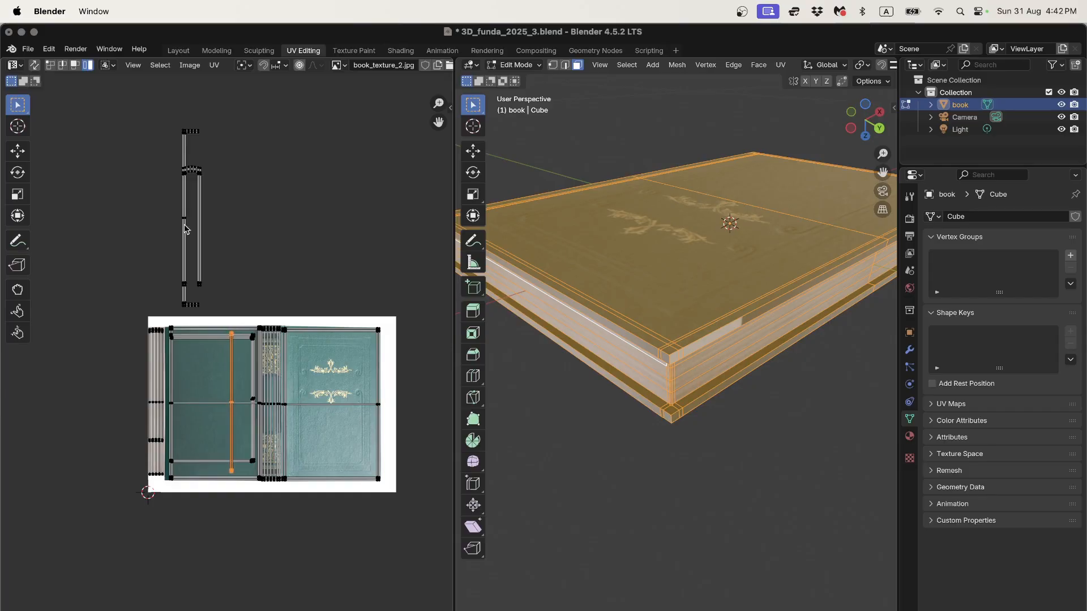
left_click(187, 146, "alt")
key("g")
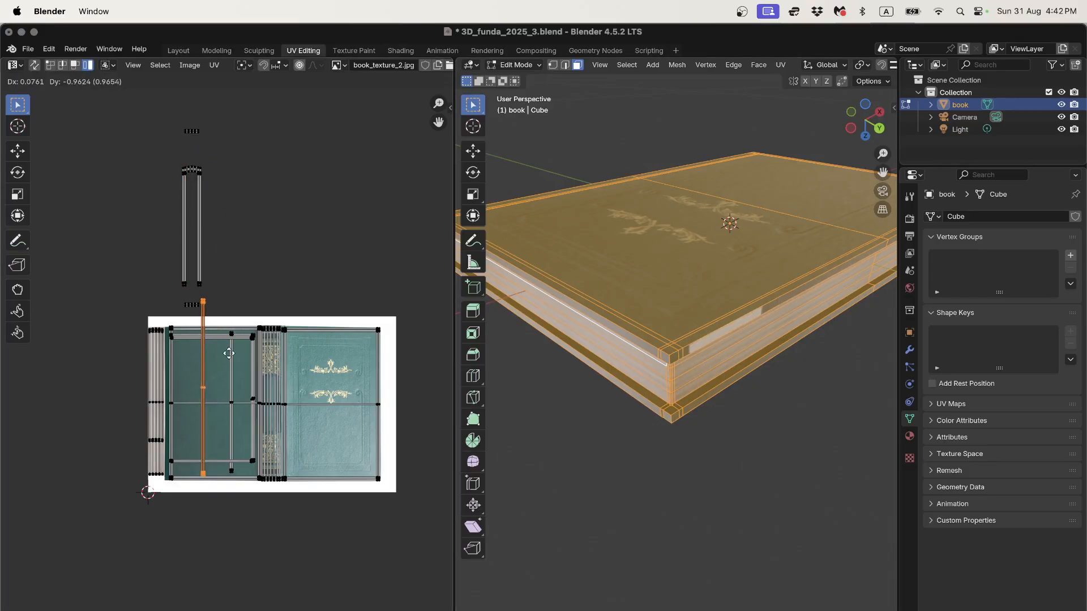
left_click(230, 356)
key("s")
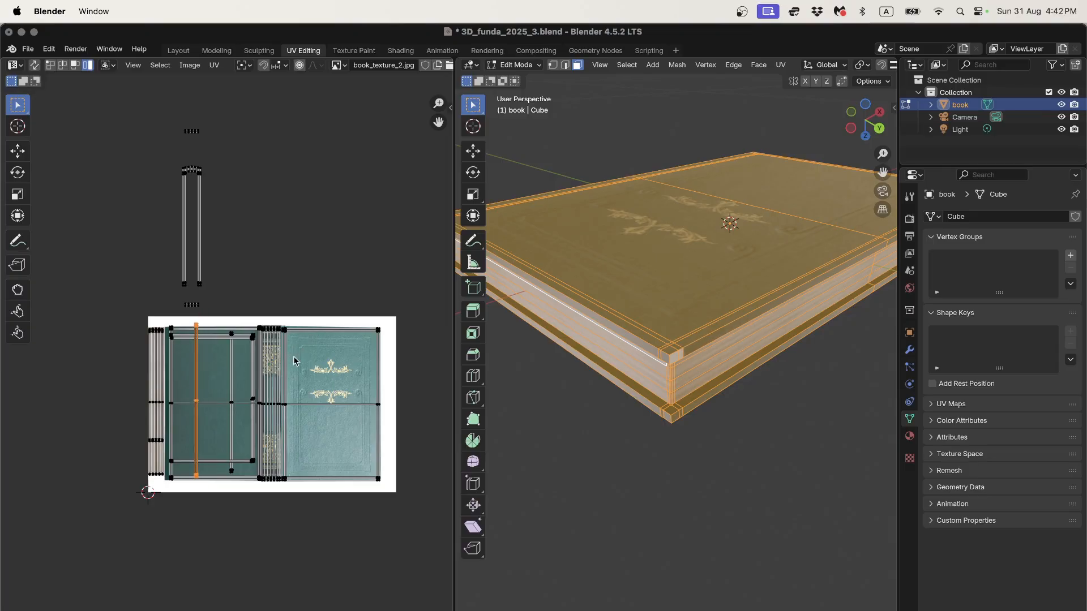
left_click(285, 355)
key("g")
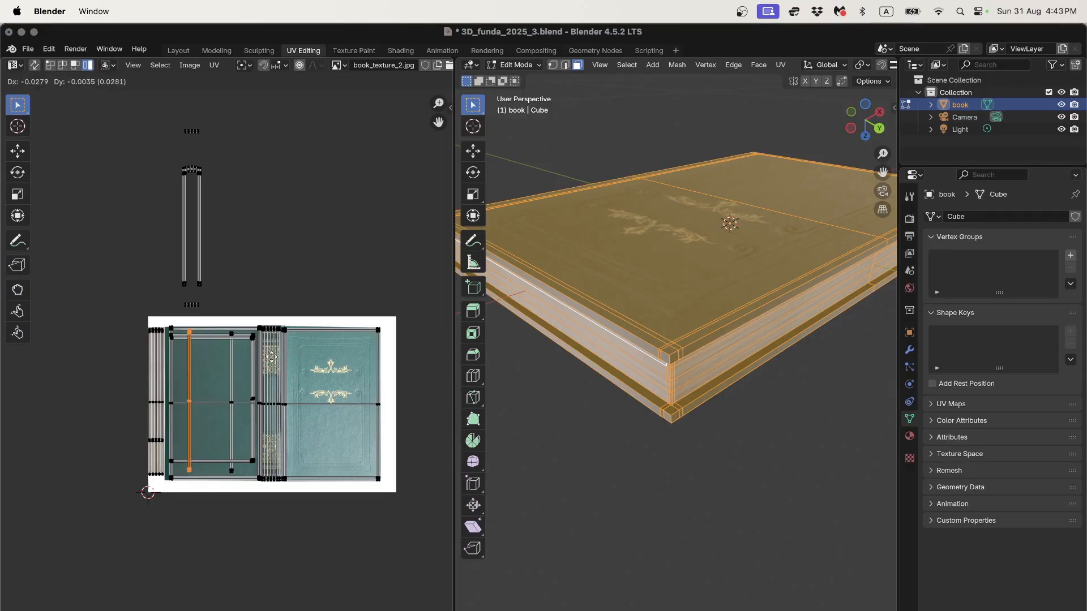
left_click(269, 360)
Move both U-shaped UV islands side by side onto the dark green cover area
left_click(202, 212)
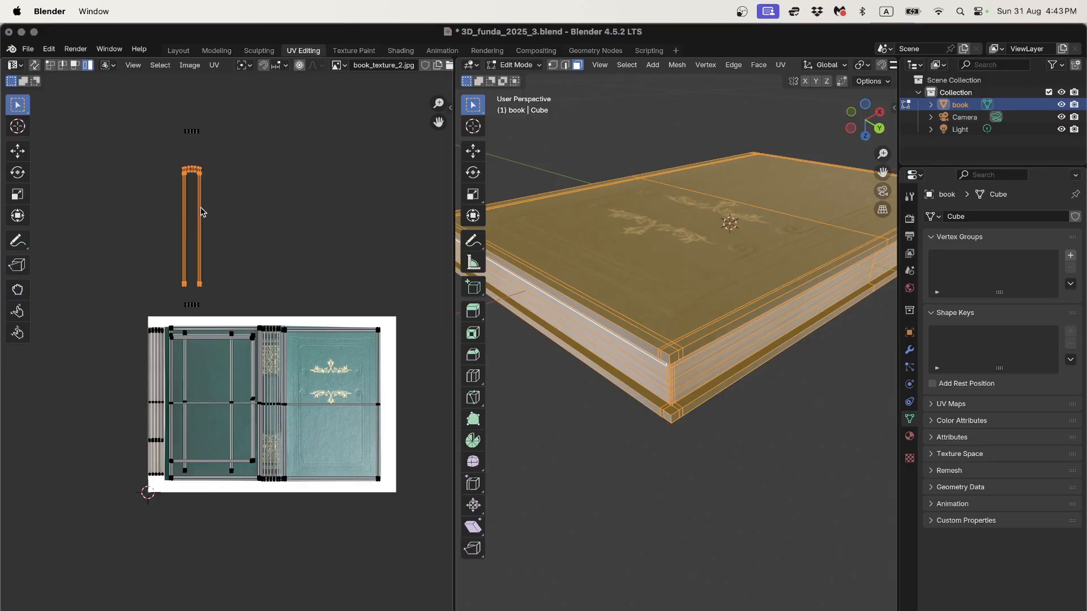
key("g")
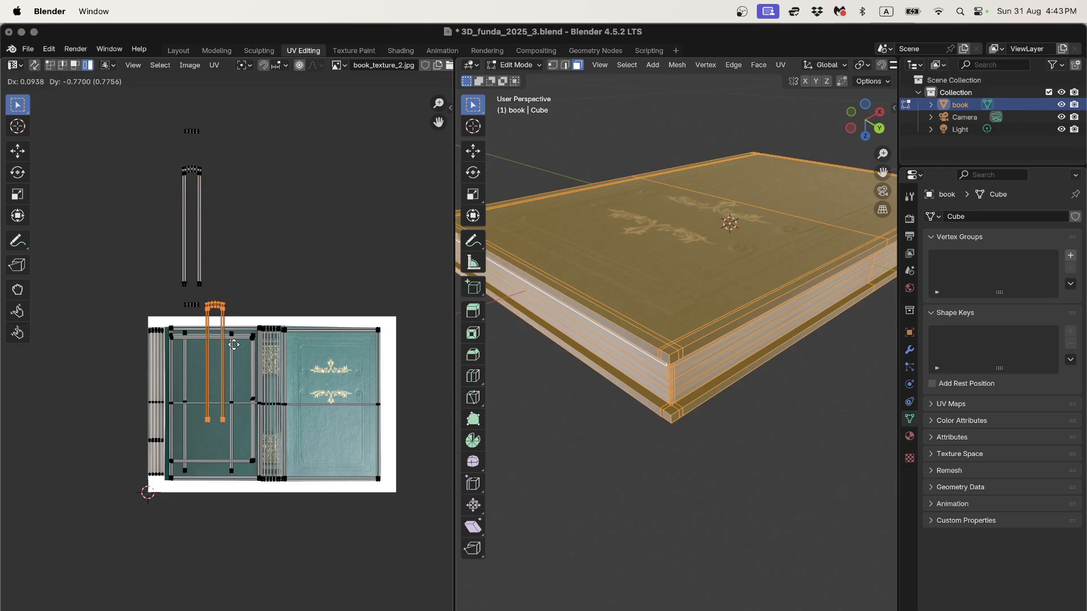
left_click(210, 384)
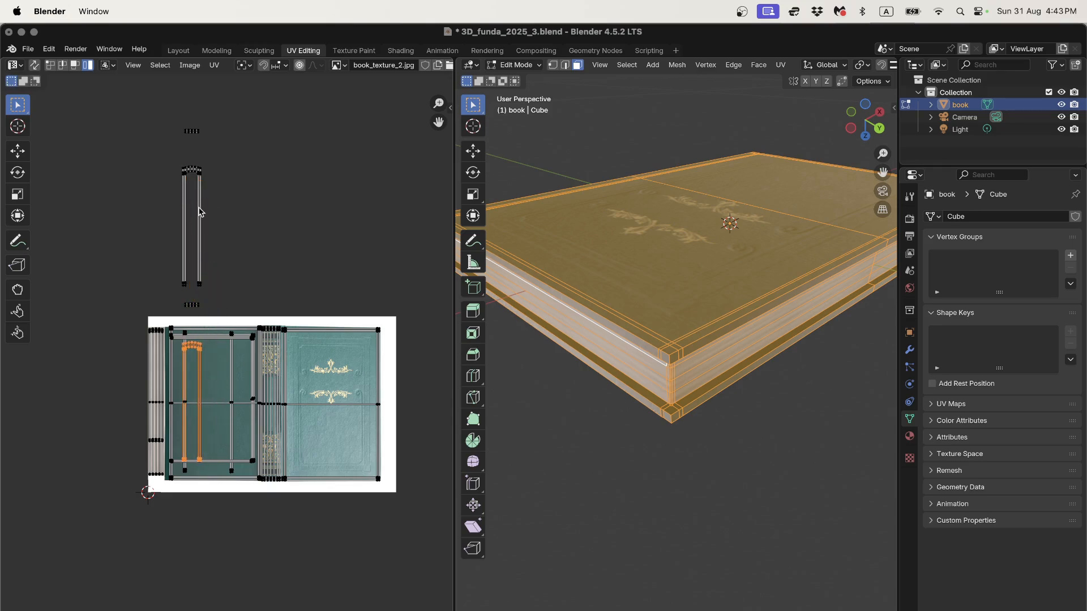
left_click(198, 213)
key("g")
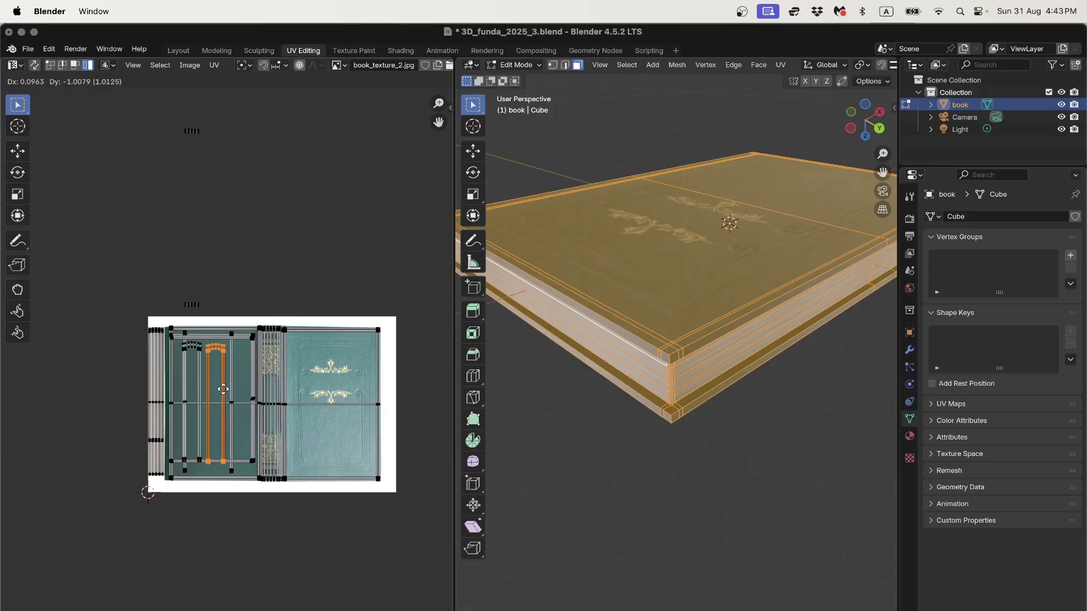
left_click(223, 389)
Move the two small rows of square UV faces at the spine ends onto the dark green cover area
left_click(196, 306)
middle_click_drag(569, 248, 724, 223, "shift")
scroll(645, 253, "up", 2)
middle_click_drag(630, 244, 650, 262, "shift")
key("g")
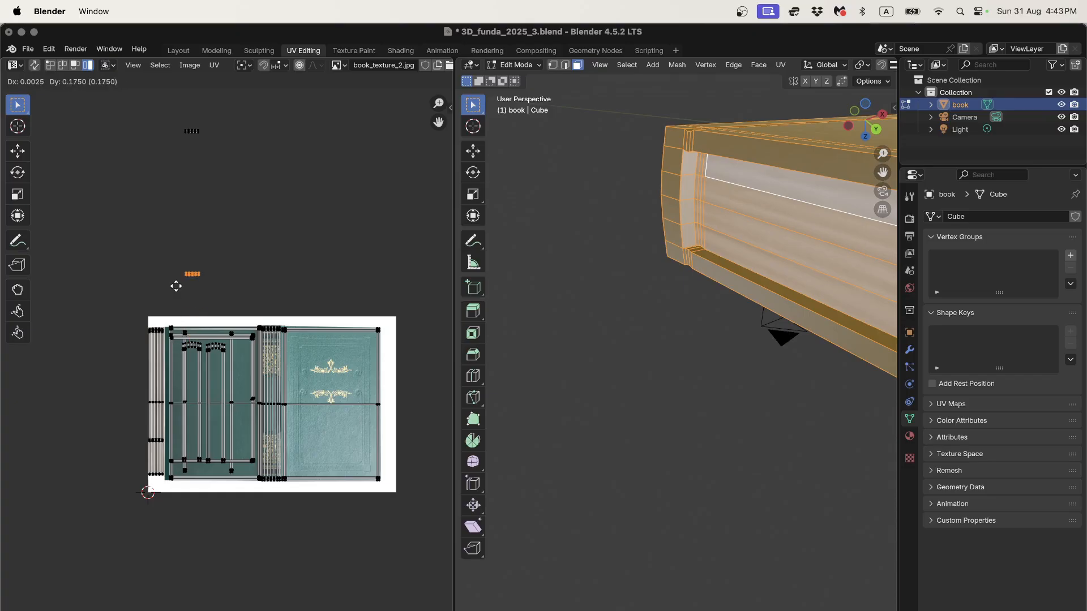
left_click(175, 284)
left_click_drag(167, 104, 227, 164)
key("g")
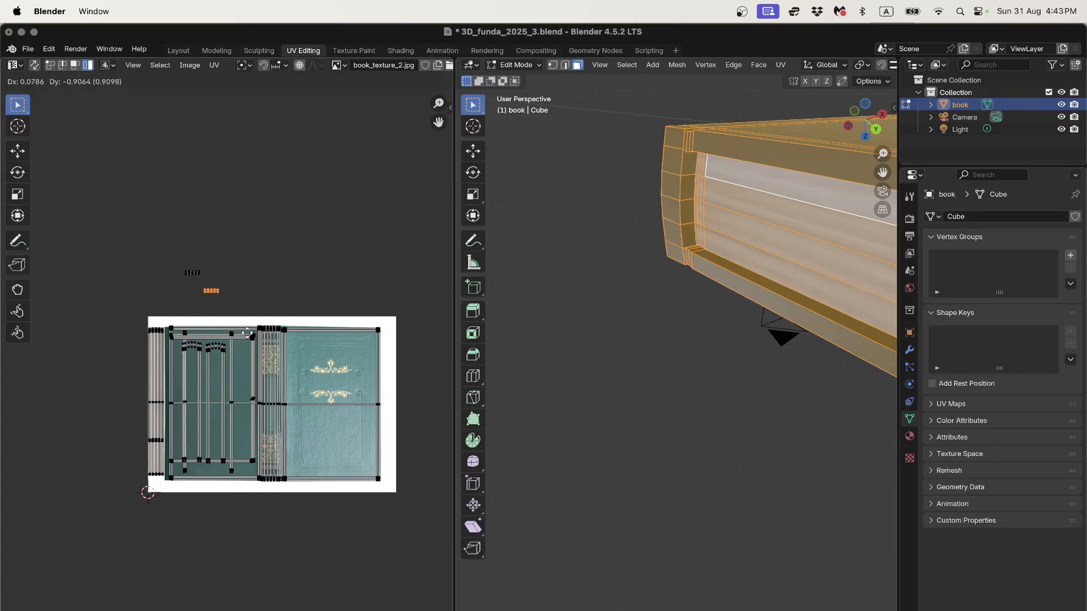
left_click(278, 391)
left_click_drag(172, 253, 209, 300)
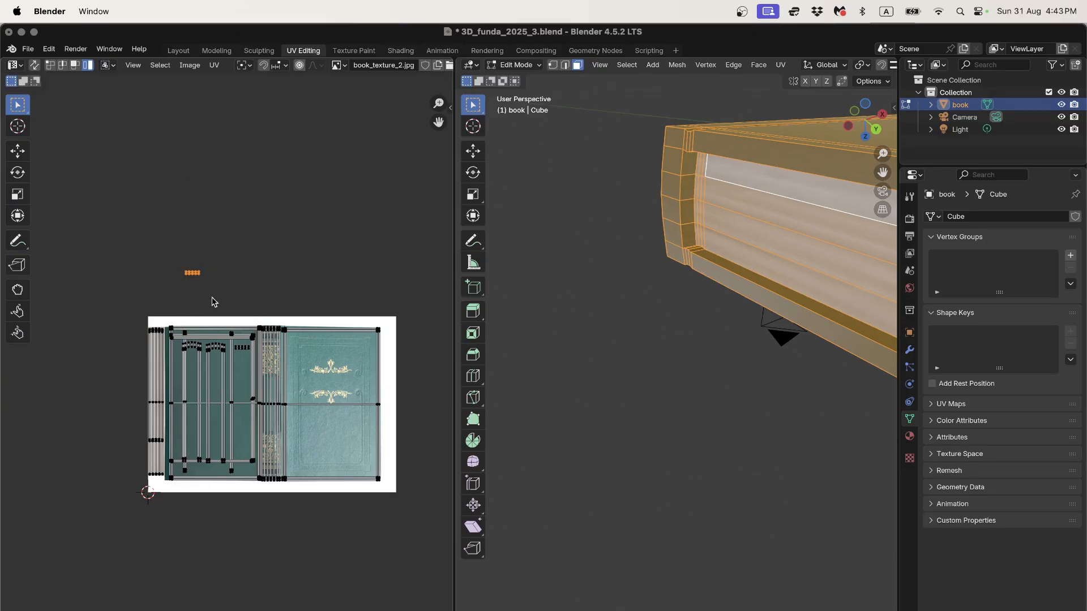
key("g")
left_click(235, 408)
Return to Object Mode and inspect the book from several sides in the Layout workspace with Material Preview shading
key("Tab")
scroll(703, 264, "down", 3)
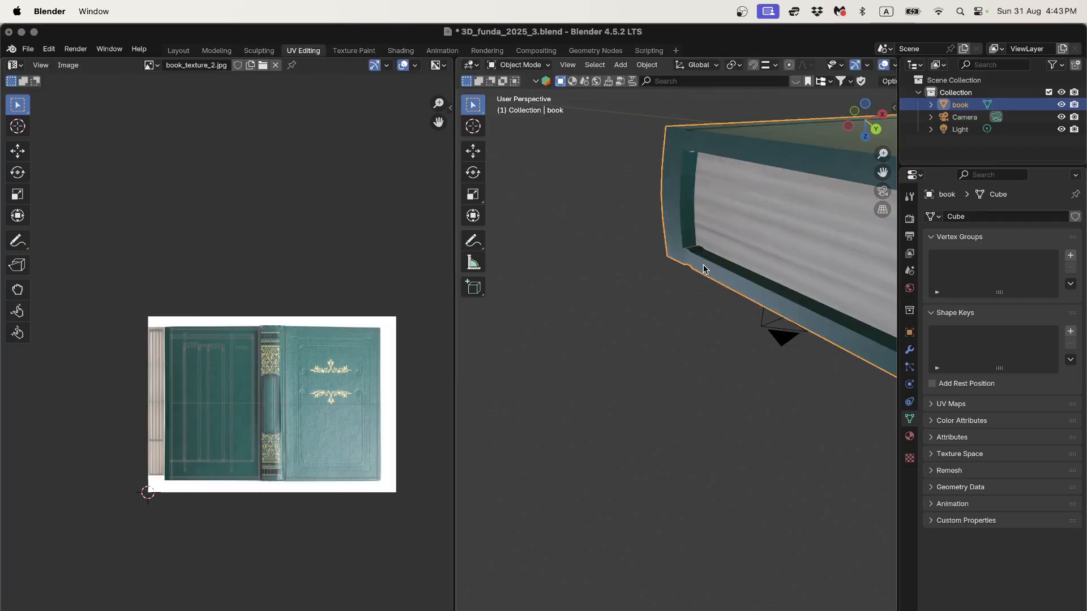
middle_click_drag(703, 264, 704, 371)
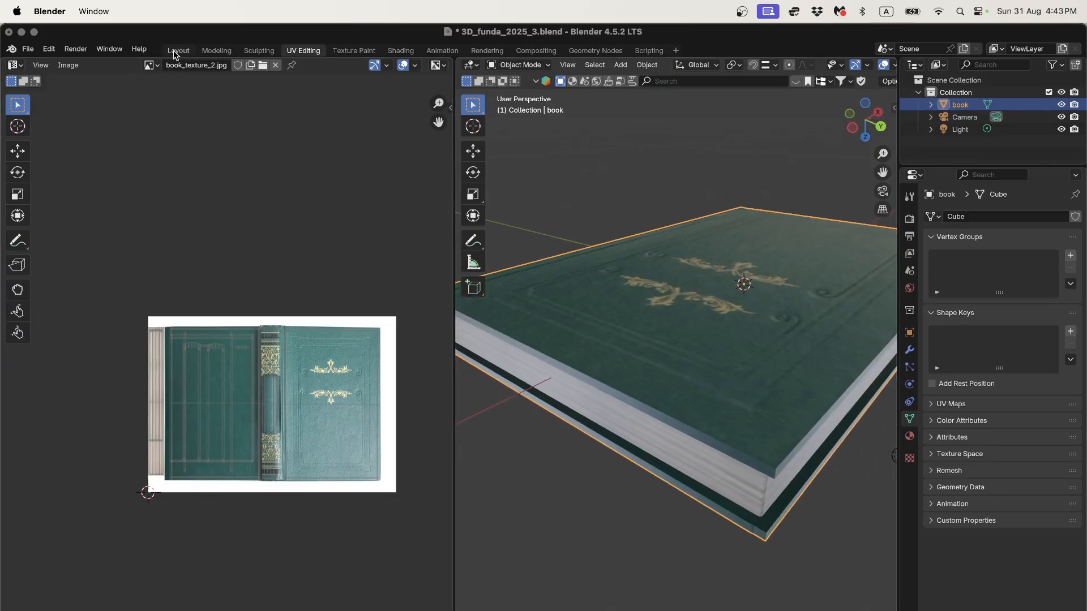
left_click(179, 50)
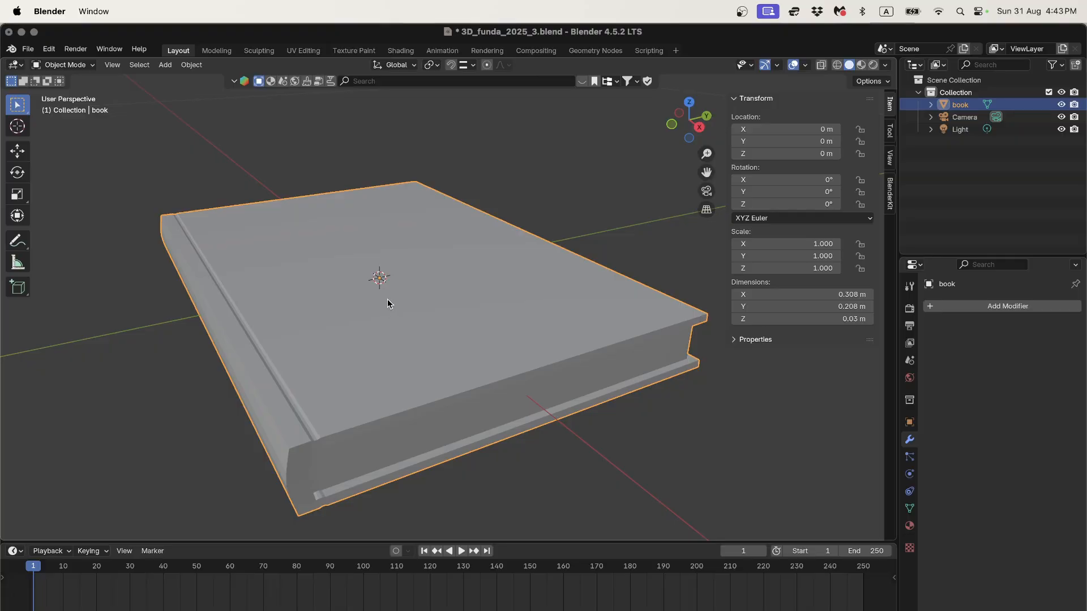
key("z")
left_click(389, 372)
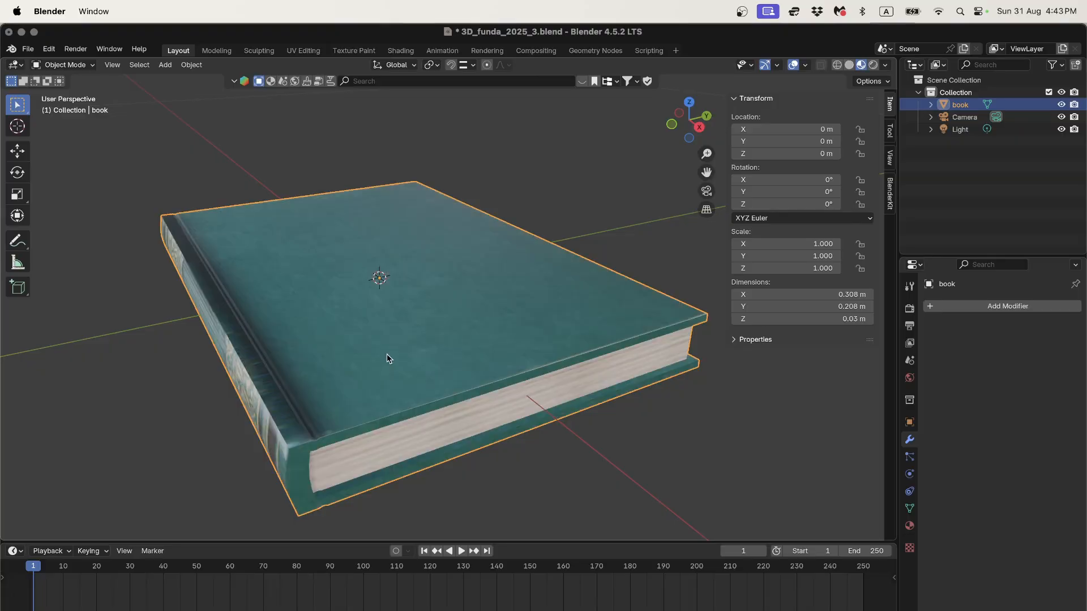
mouse_move(388, 356)
middle_mouse_down()
mouse_move(413, 327)
mouse_move(384, 165)
mouse_move(362, 221)
middle_mouse_up()
scroll(363, 221, "down", 6)
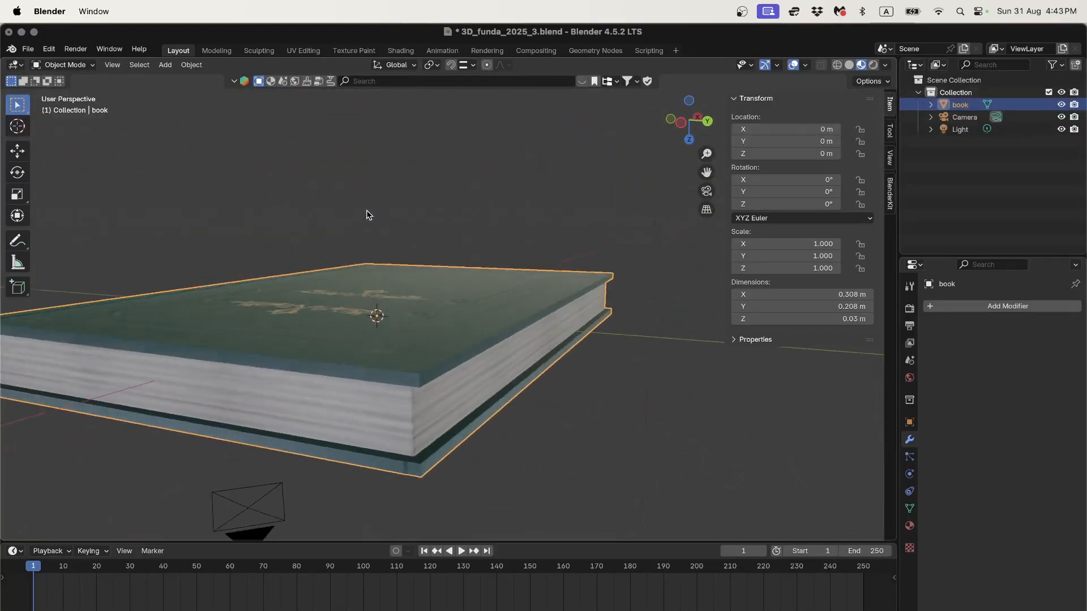
middle_click_drag(388, 287, 268, 408)
scroll(384, 310, "up", 2)
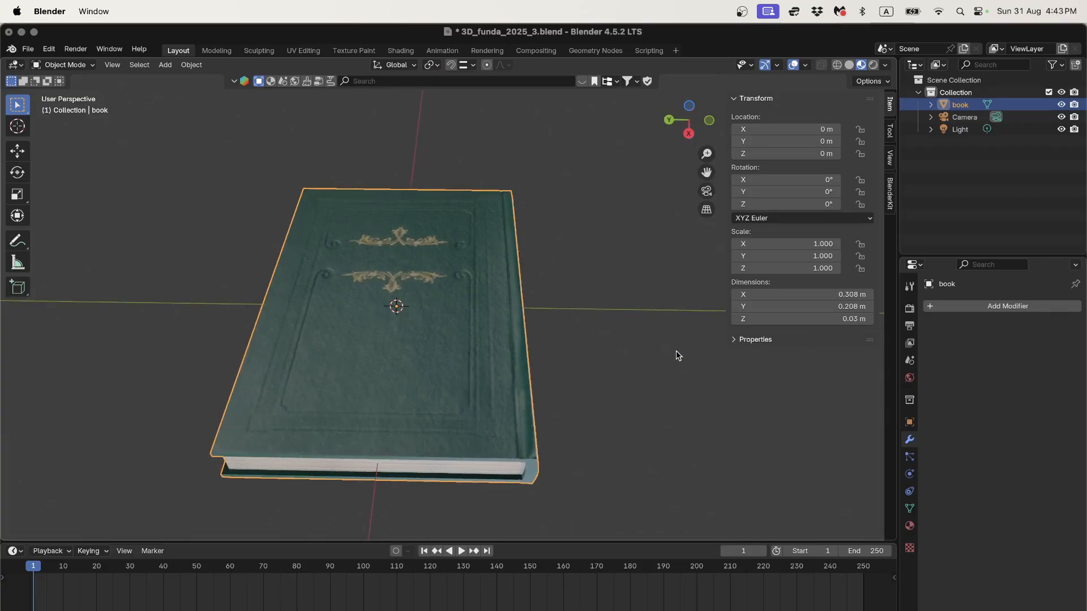
middle_click_drag(604, 284, 525, 332)
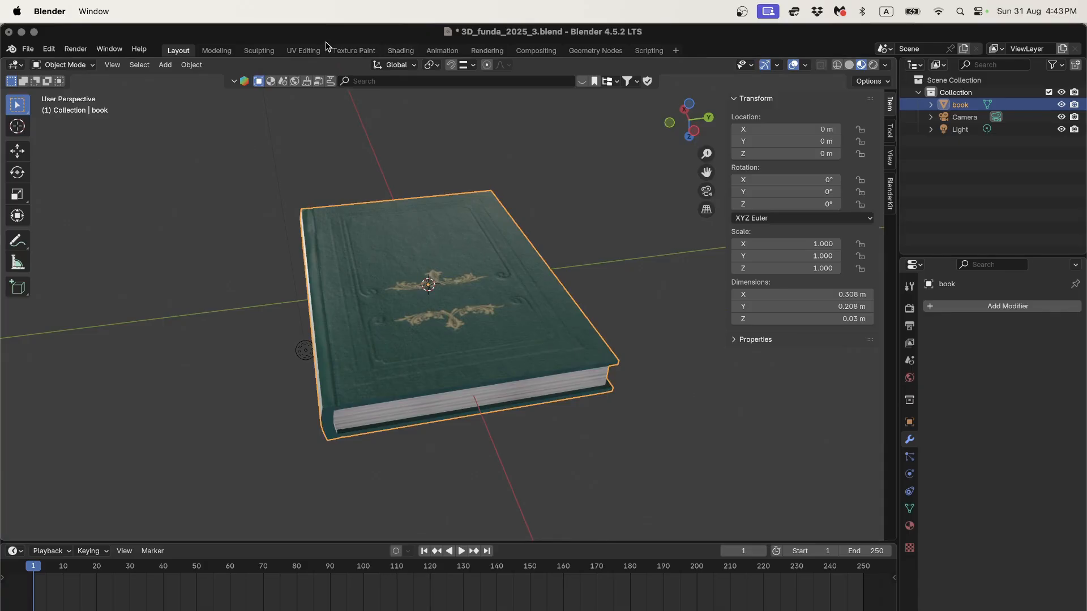
In the UV Editing workspace, flip the decorated cover's UV island vertically by scaling it -1 along Y
left_click(301, 51)
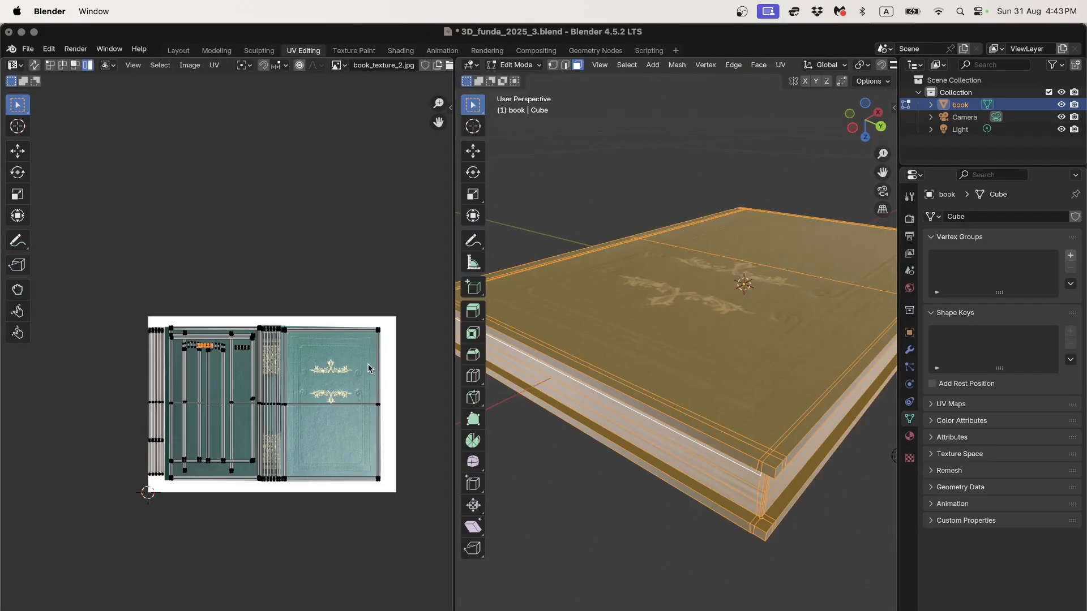
middle_click_drag(623, 332, 731, 369)
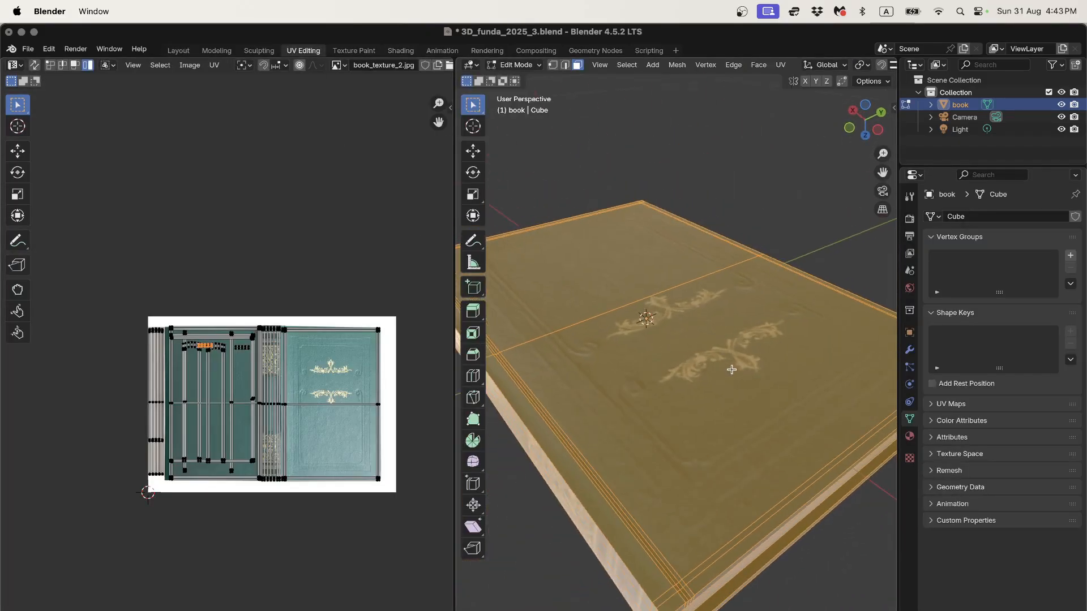
scroll(354, 395, "up", 3)
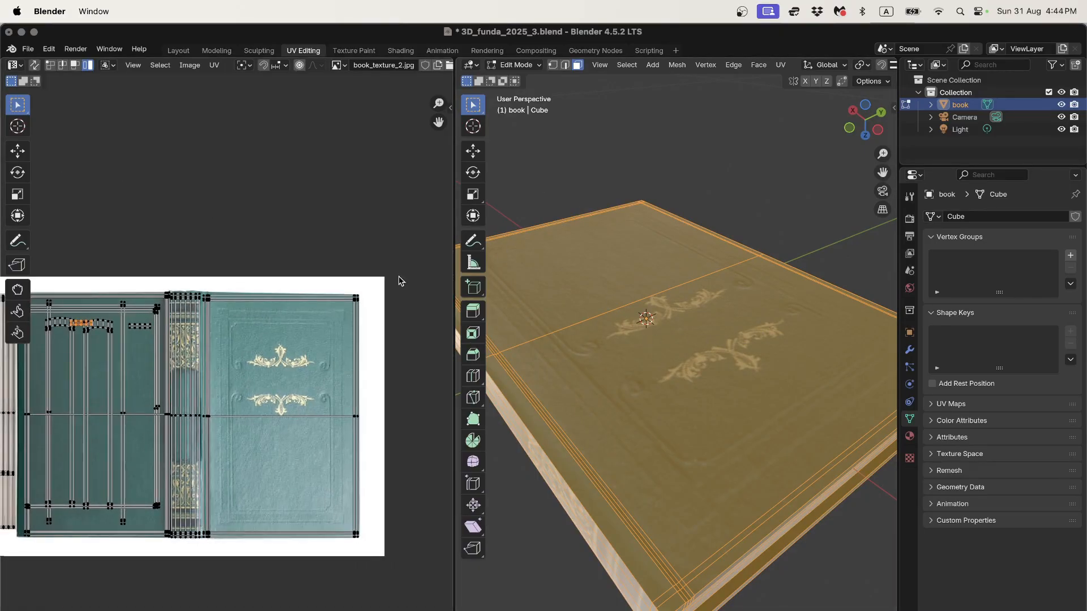
left_click(315, 320)
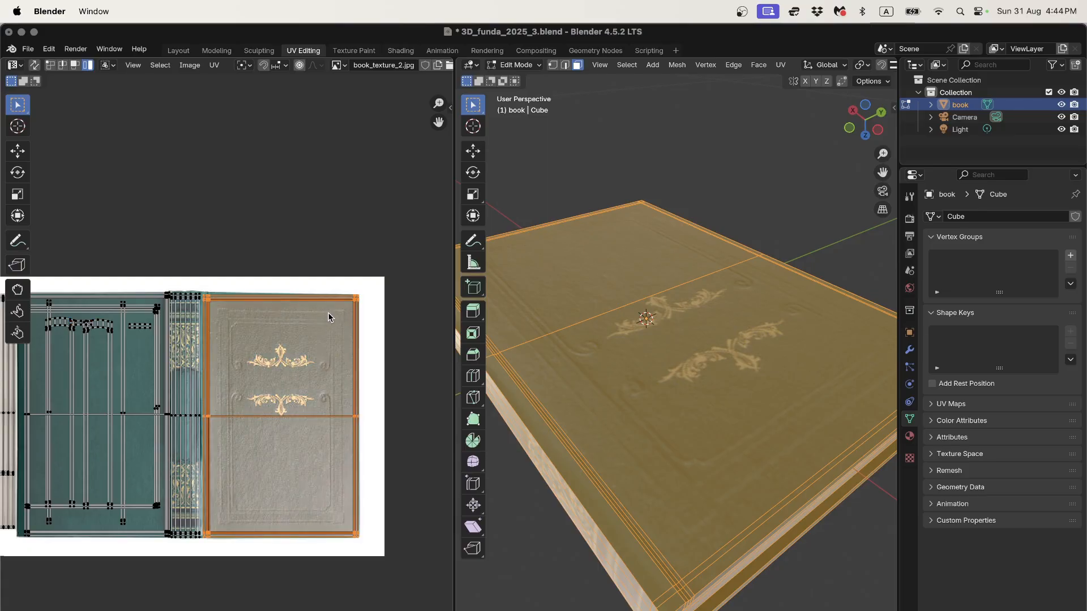
key("y")
type("-1")
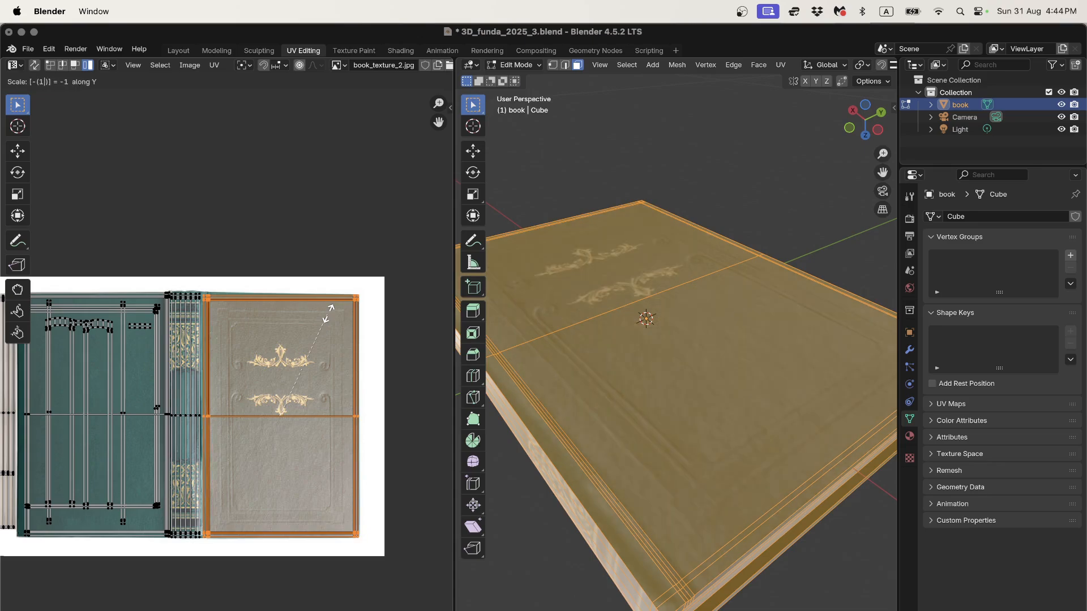
key("Return")
Inspect the orientation of the book's cover ornaments in Object Mode, in both the UV Editing and Layout workspaces
key("Tab")
scroll(681, 338, "down", 3)
middle_click_drag(681, 338, 638, 417)
scroll(667, 323, "up", 5)
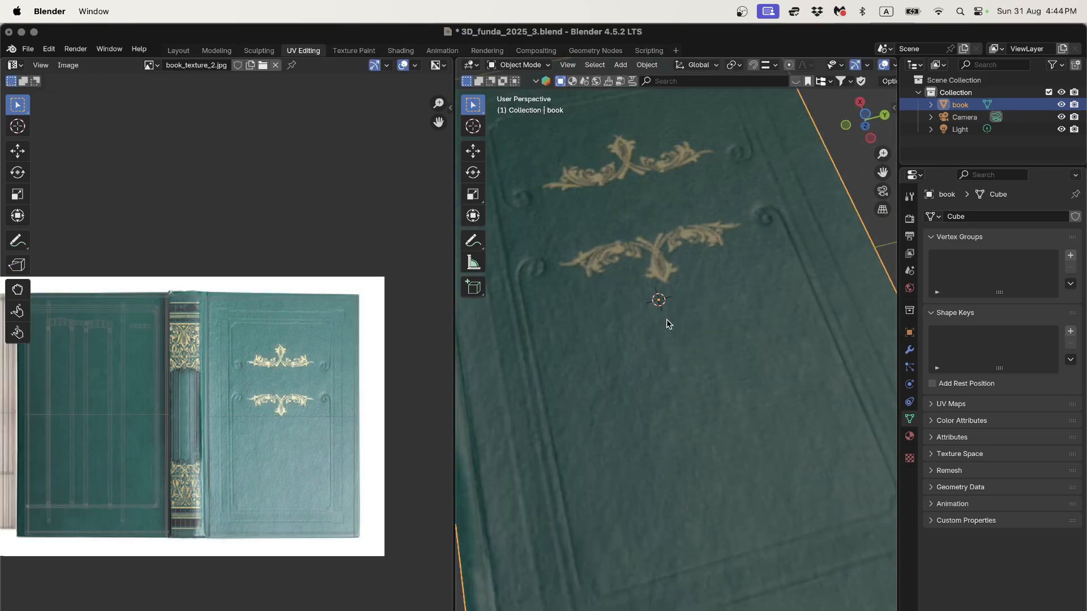
scroll(667, 323, "down", 3)
middle_click_drag(672, 292, 668, 336)
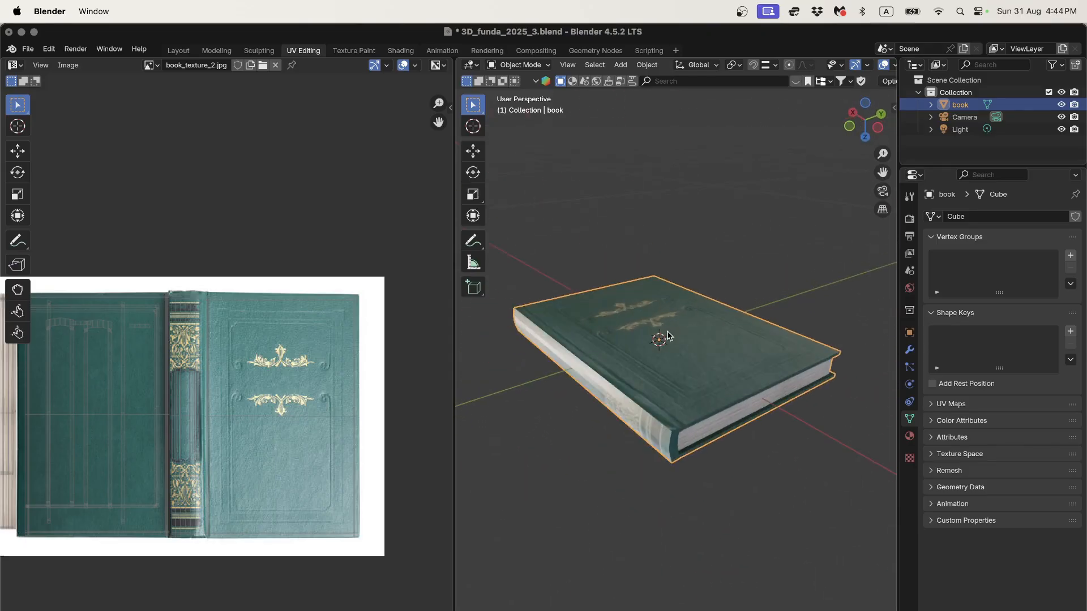
left_click(178, 50)
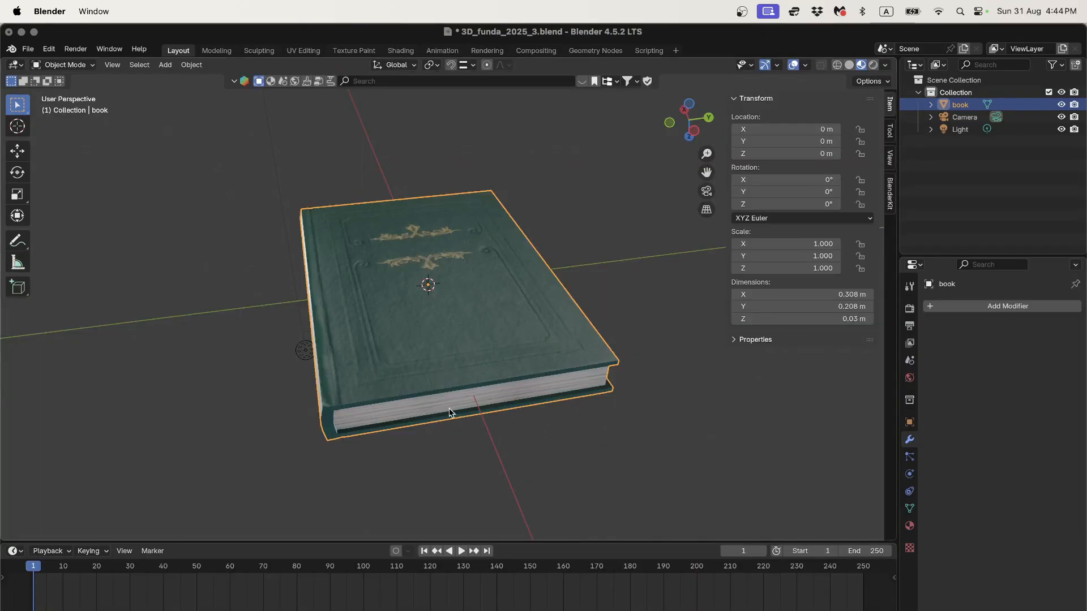
middle_click_drag(449, 412, 485, 394)
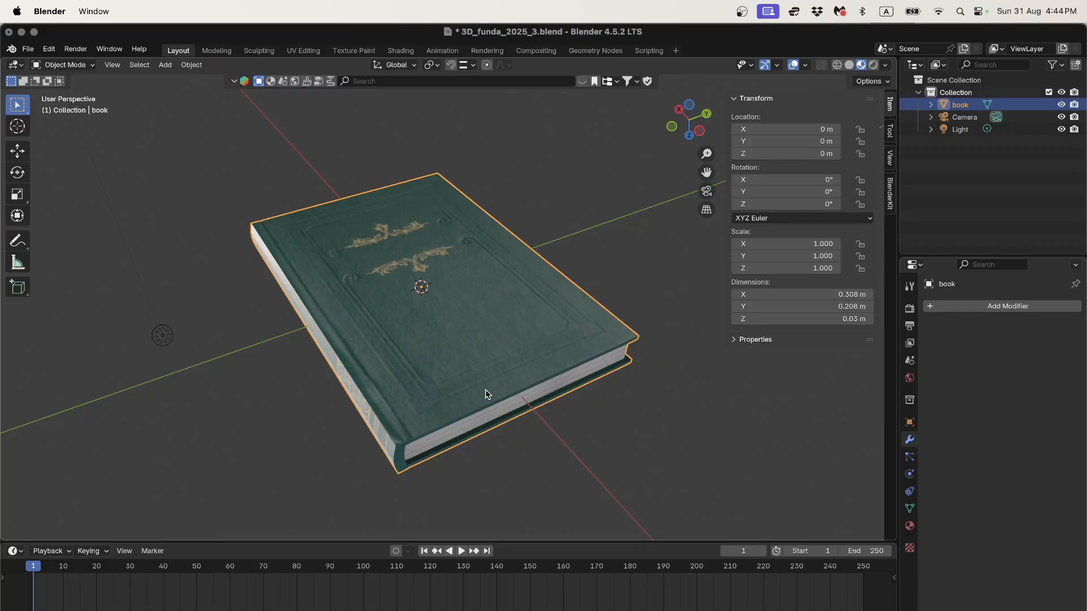
Switch to Finder and preview the reference photo IMG_20250824_115427.jpg in the References folder
key("super+Tab")
key("super+Tab")
key("super+Tab")
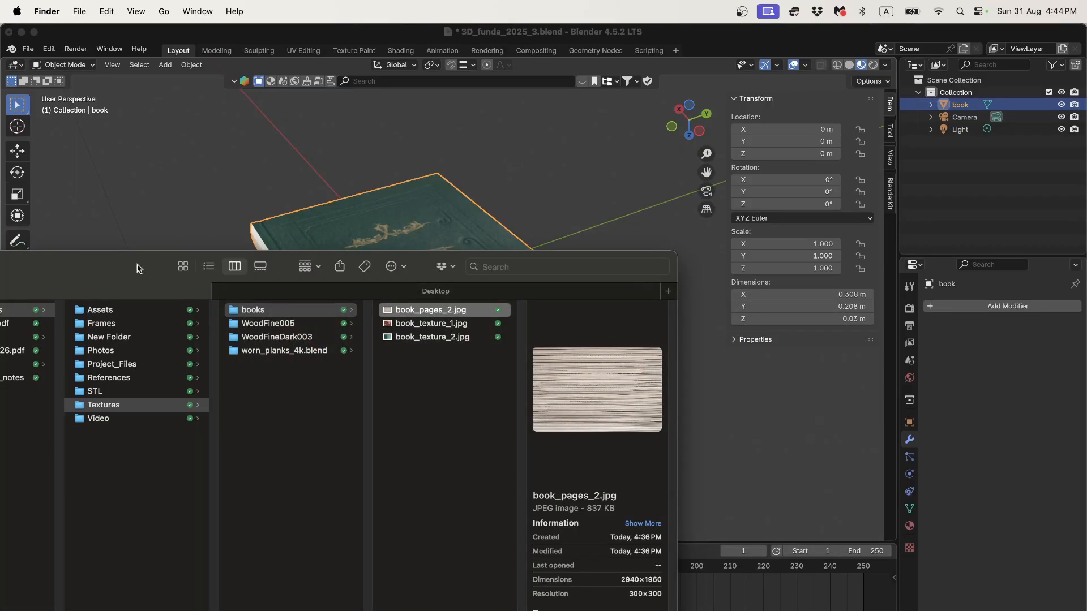
double_click(139, 269)
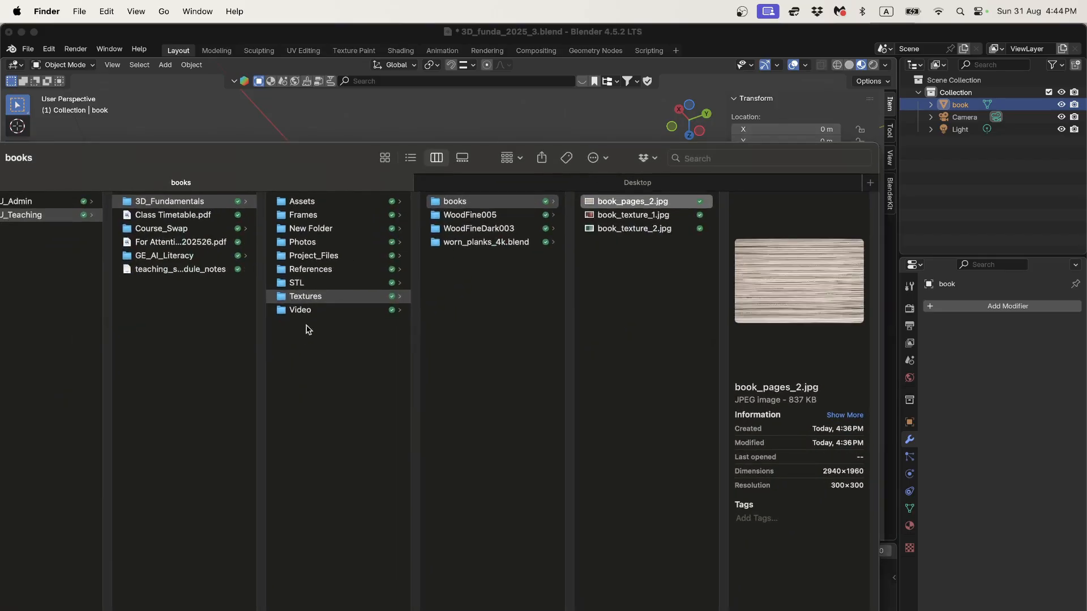
left_click(320, 270)
left_click(452, 229)
left_click(465, 216)
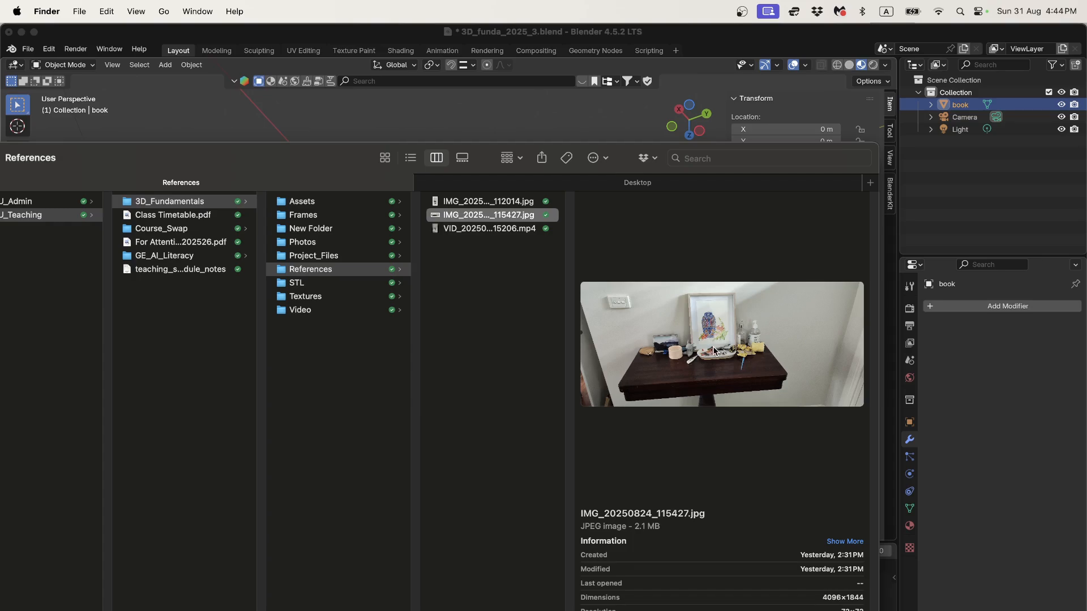
View the reference photo IMG_20250824_115427.jpg enlarged, close it and return to Blender
key("space")
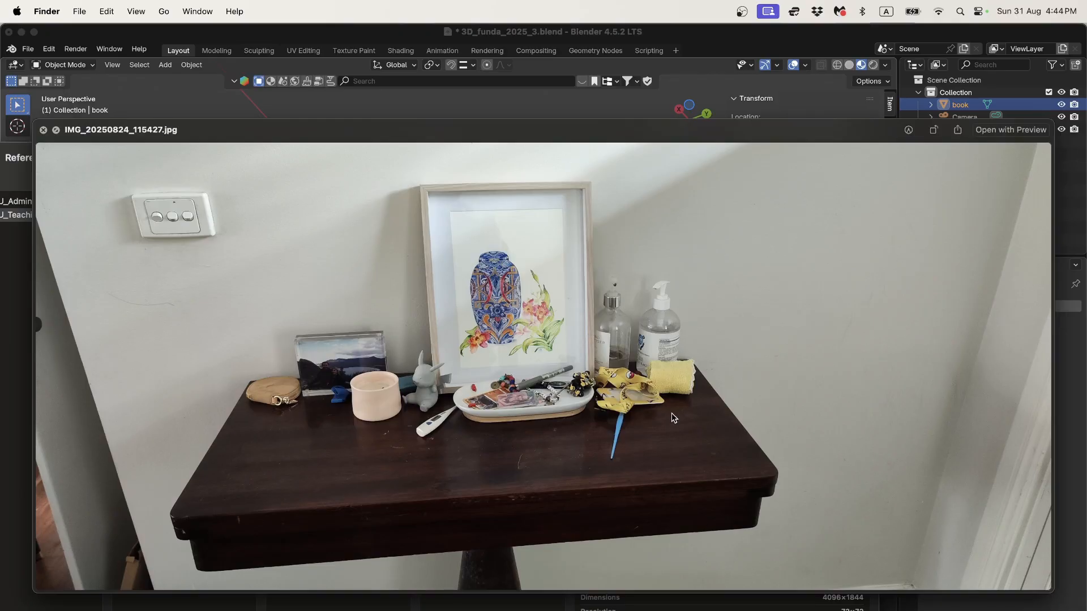
key("space")
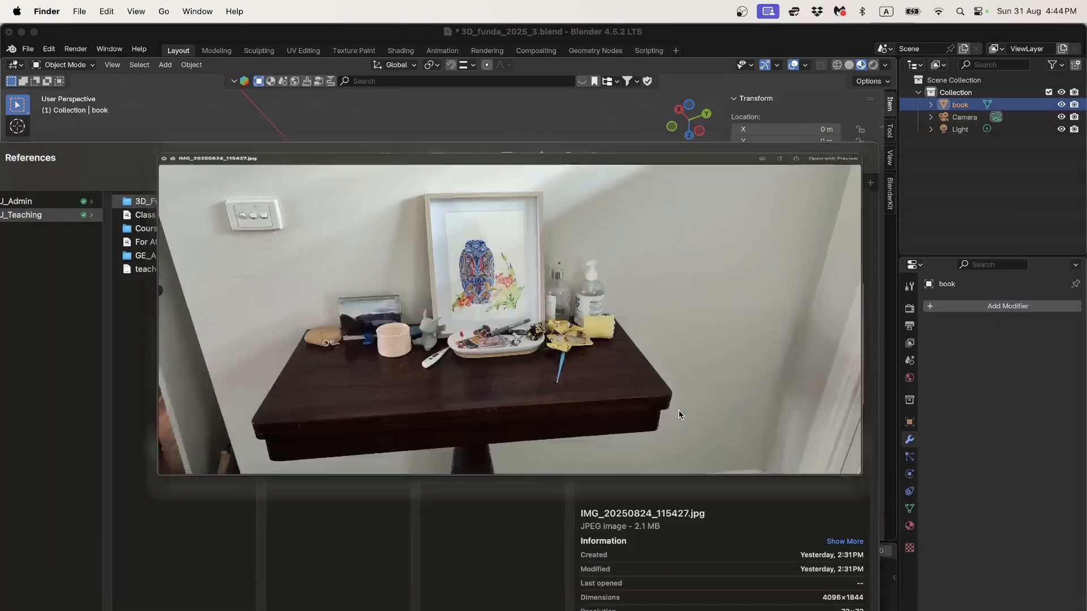
key("super+Tab")
Inspect the textured book's front cover and page edges up close from several angles
middle_click_drag(487, 215, 447, 323)
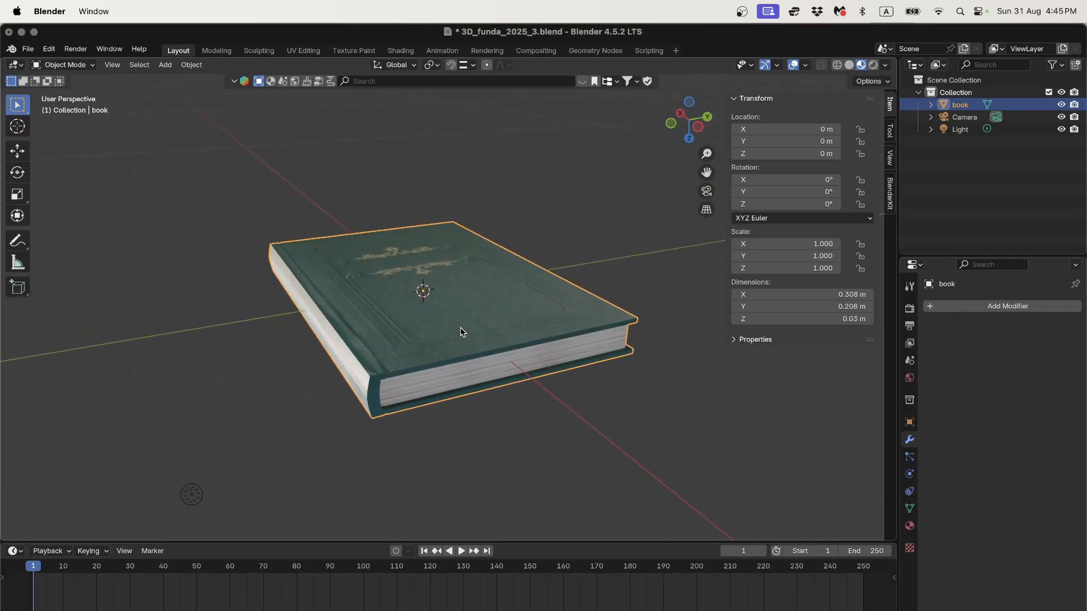
left_click(491, 475)
mouse_move(443, 442)
middle_mouse_down()
mouse_move(490, 449)
mouse_move(507, 439)
mouse_move(513, 450)
mouse_move(451, 449)
middle_mouse_up()
scroll(436, 449, "up", 3)
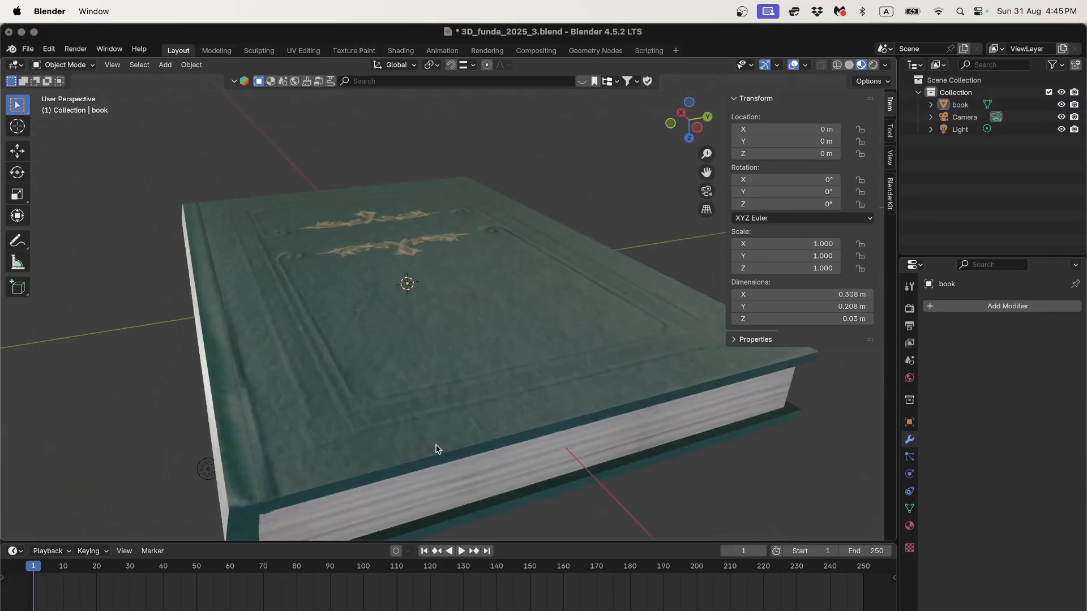
middle_click_drag(436, 412, 487, 358)
Select the book, check its sharp cover corner and add a Bevel modifier to the object
left_click(398, 315)
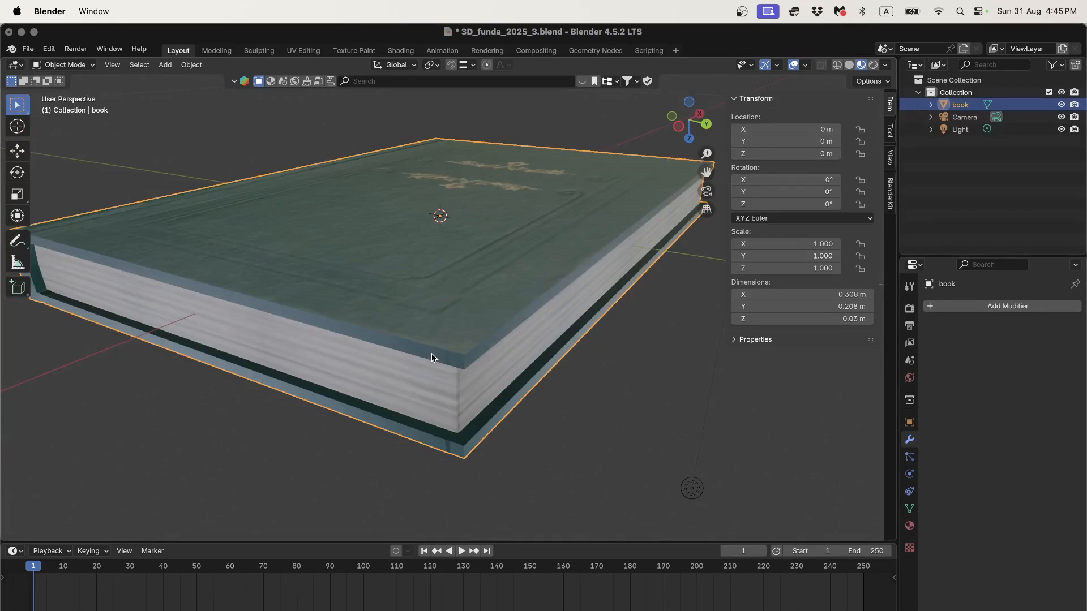
scroll(450, 364, "up", 4)
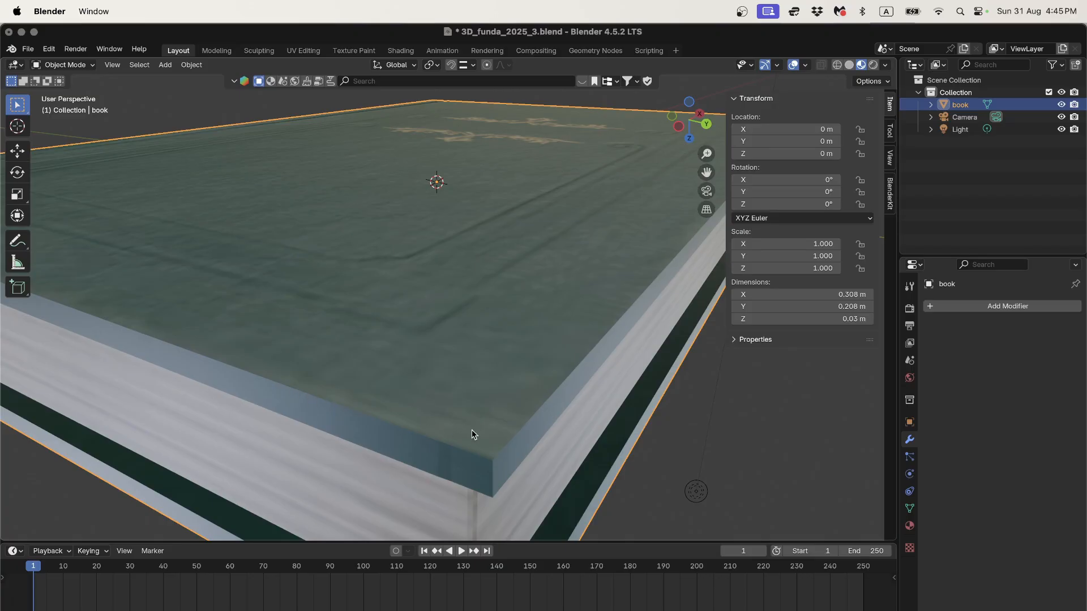
scroll(481, 413, "down", 3)
scroll(484, 405, "up", 4)
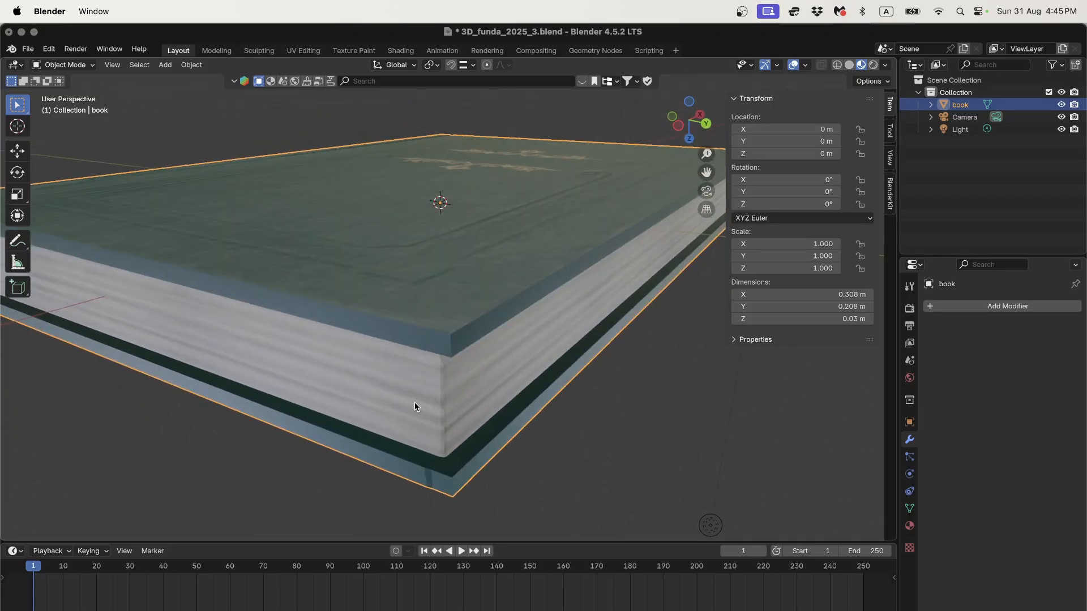
scroll(510, 369, "down", 3)
scroll(433, 363, "up", 3)
left_click(954, 309)
left_click(953, 310)
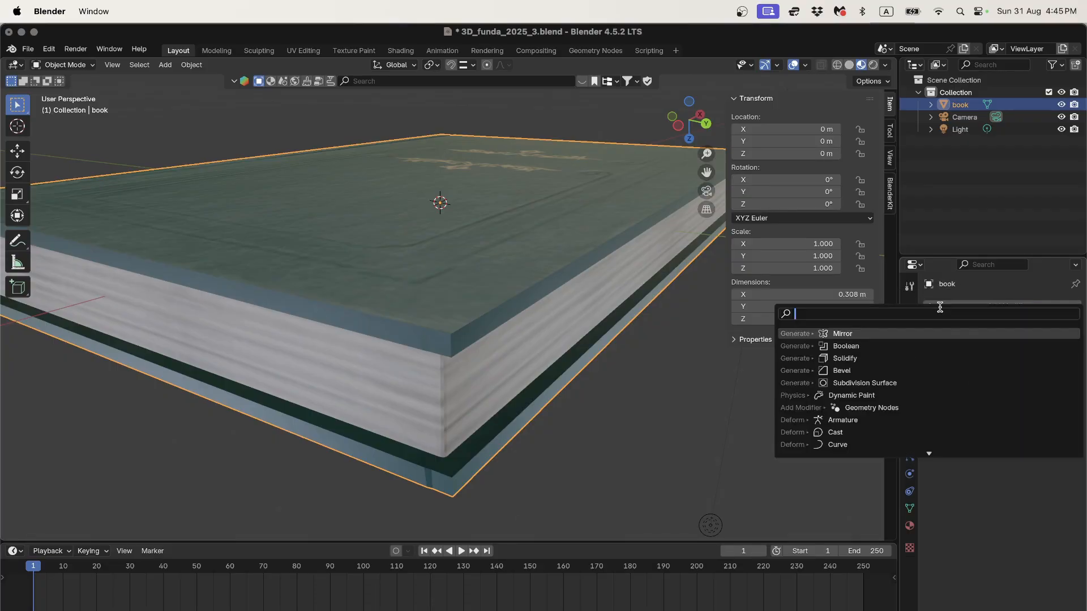
left_click(902, 371)
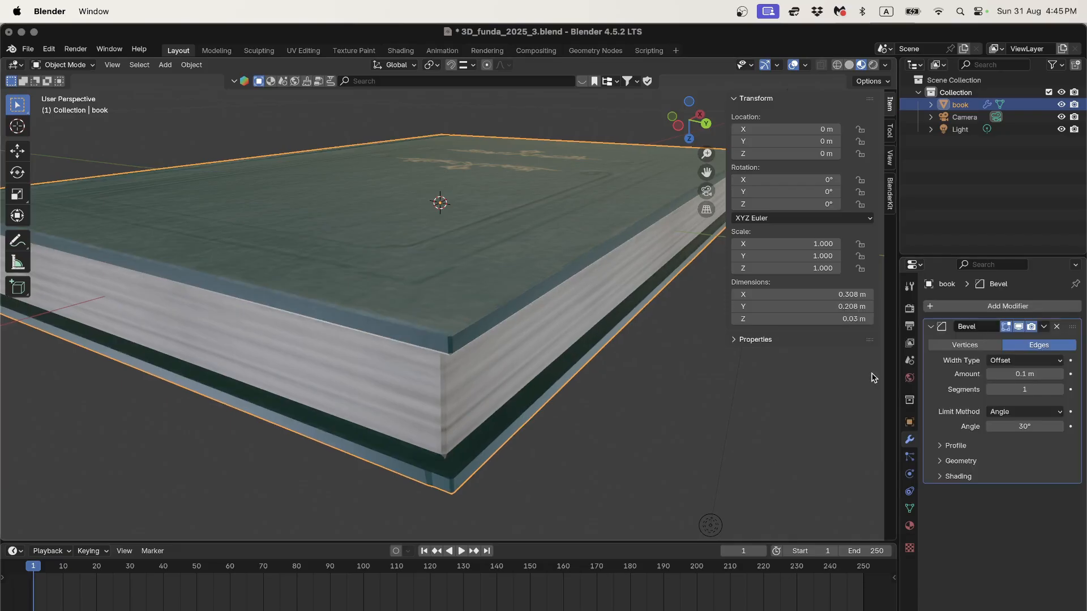
Check the bevelled corner of the cover and set the Bevel modifier's segments to 2
middle_click_drag(468, 349, 498, 358)
scroll(507, 368, "up", 1)
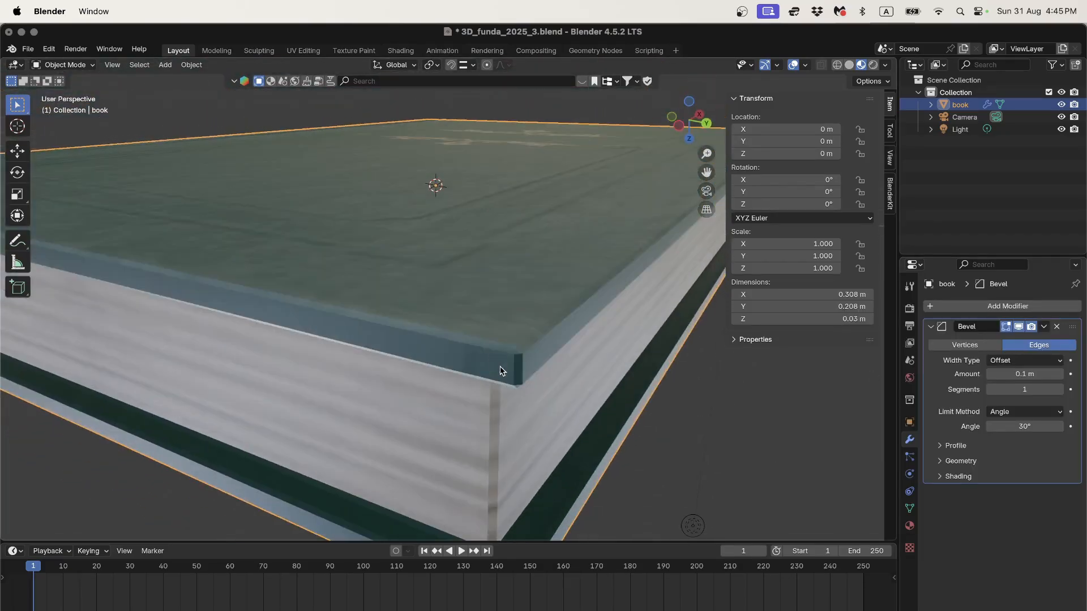
left_click(1061, 389)
Try Shade Smooth on the book and compare its surface with the Bevel modifier's viewport display off and on
scroll(643, 373, "down", 5)
middle_click_drag(643, 372, 446, 317)
scroll(540, 320, "up", 3)
right_click(450, 304)
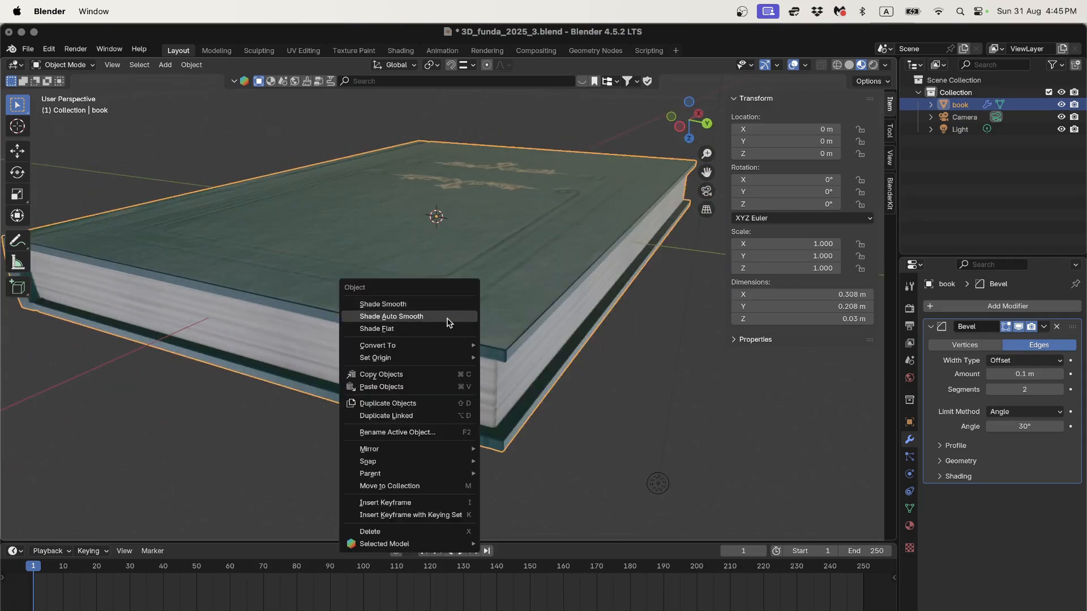
left_click(448, 303)
middle_click_drag(636, 388, 385, 378)
left_click(399, 456)
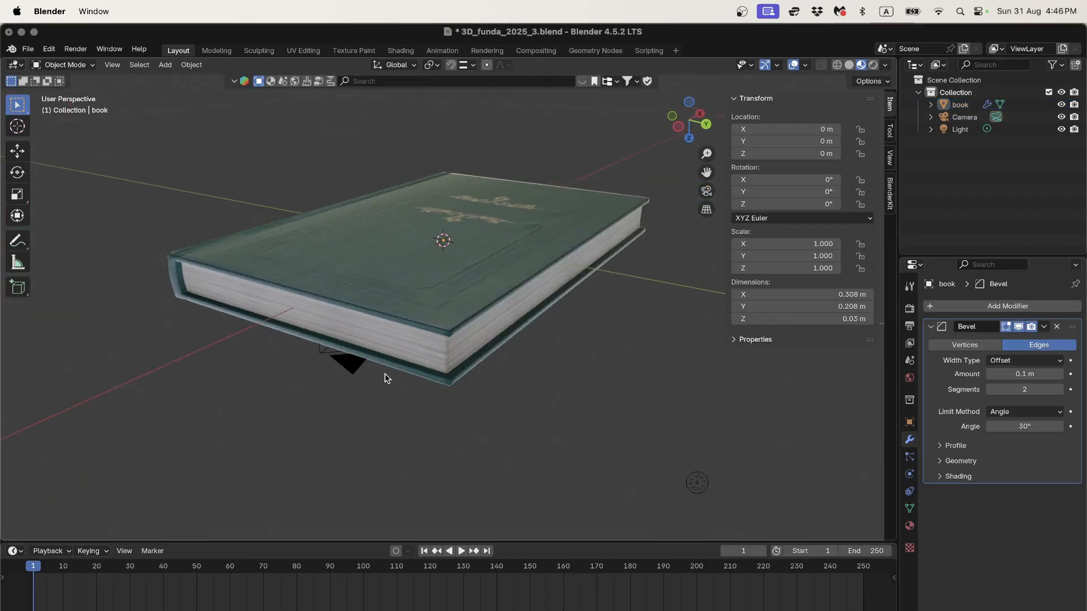
left_click(1018, 328)
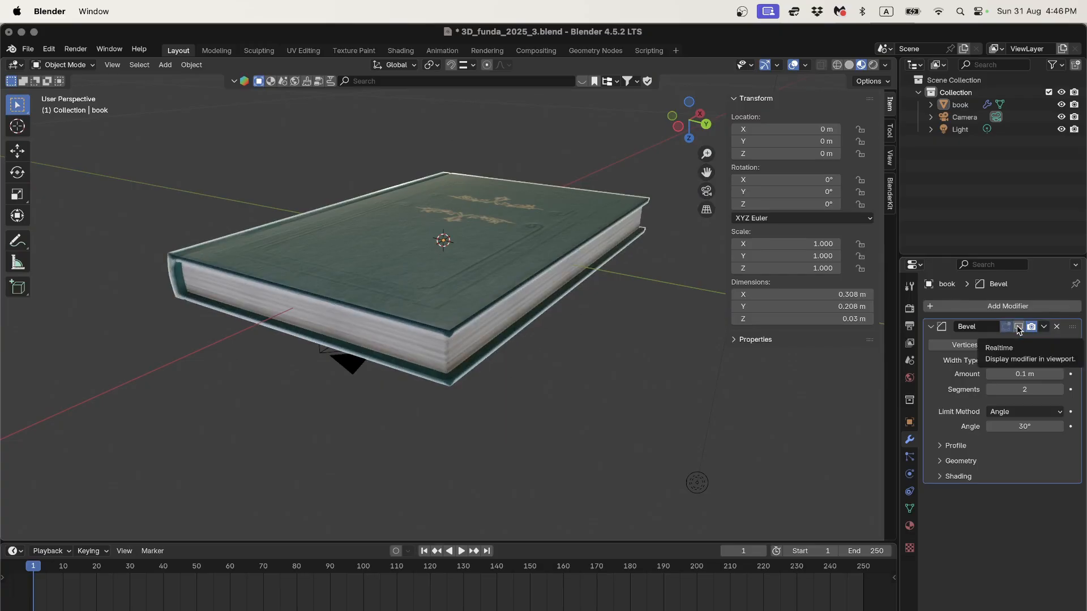
left_click(1018, 328)
Apply Shade Flat to the book and compare its edges with the Bevel modifier's viewport display off and on
left_click(436, 276)
right_click(439, 276)
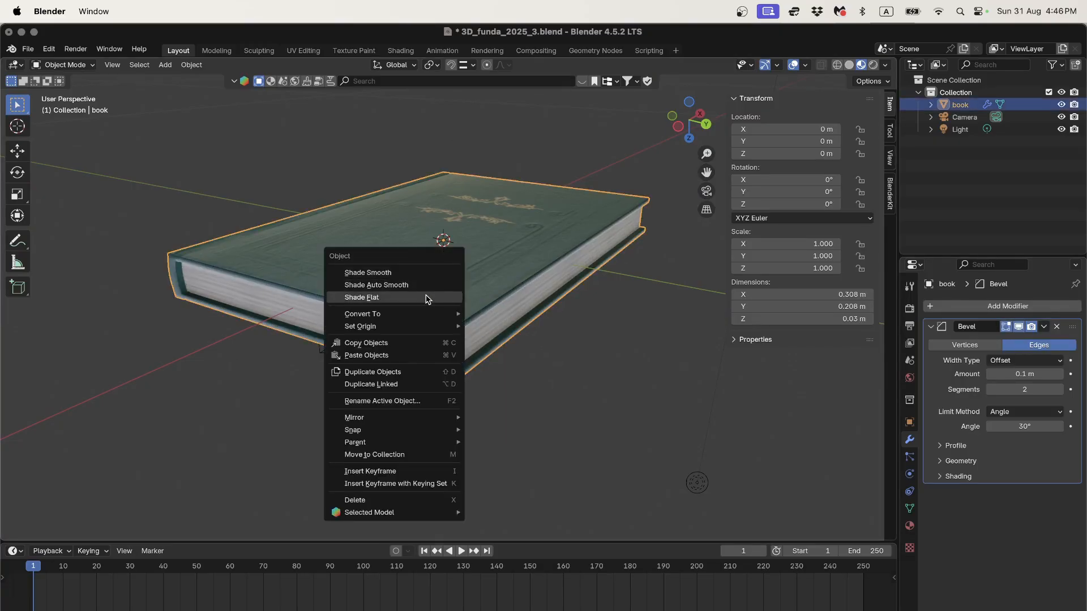
left_click(427, 299)
left_click(1018, 327)
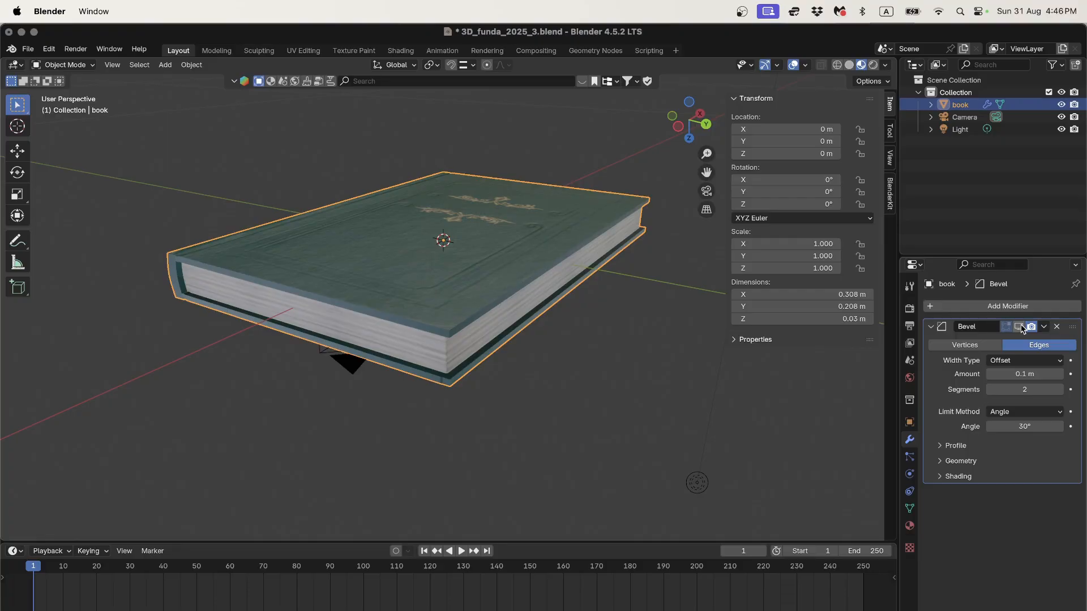
left_click(1018, 327)
Examine the book's bevelled cover corners, spine and front cover from several sides
scroll(427, 385, "up", 8)
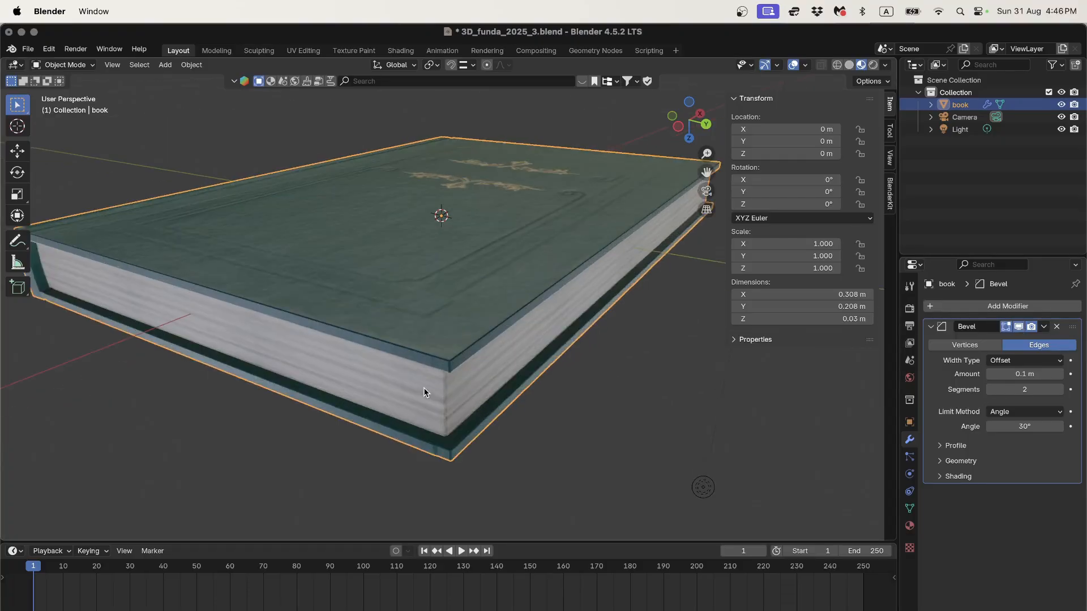
scroll(400, 378, "down", 3)
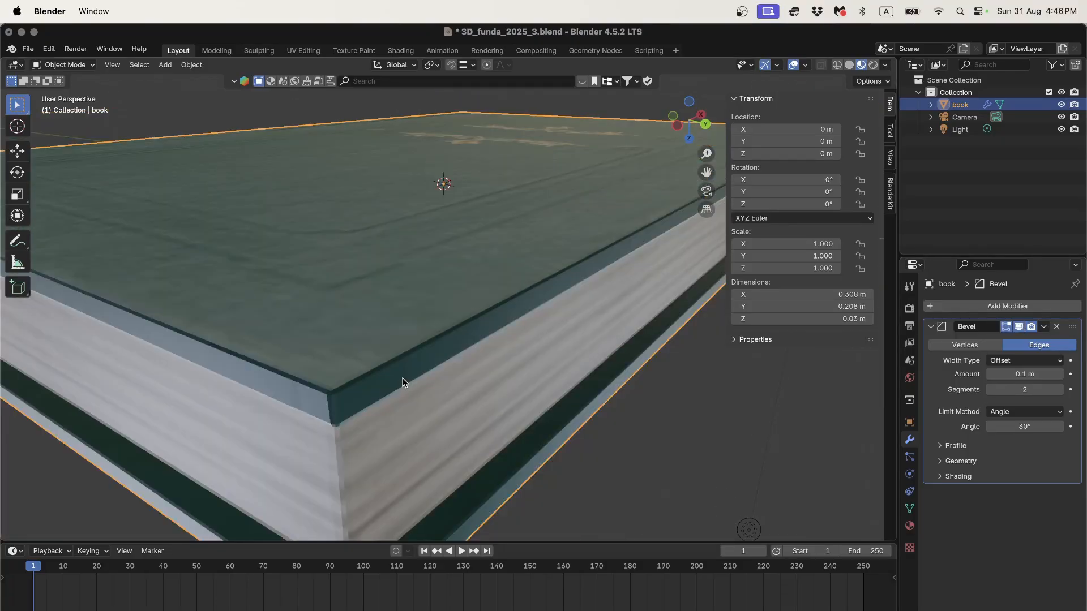
middle_click_drag(400, 379, 522, 380)
scroll(542, 391, "down", 5)
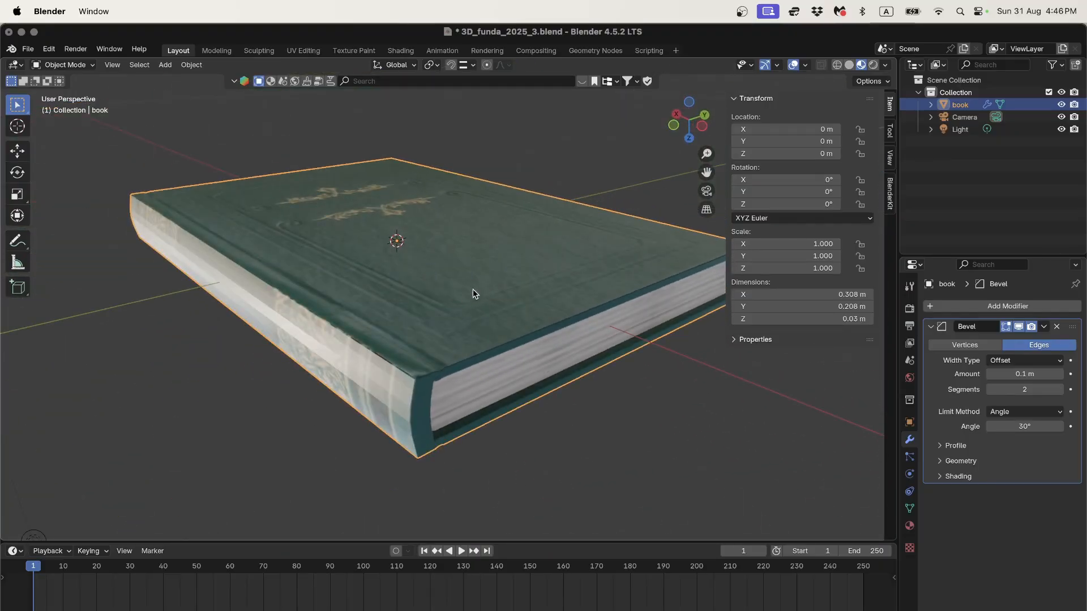
middle_click_drag(473, 291, 417, 370)
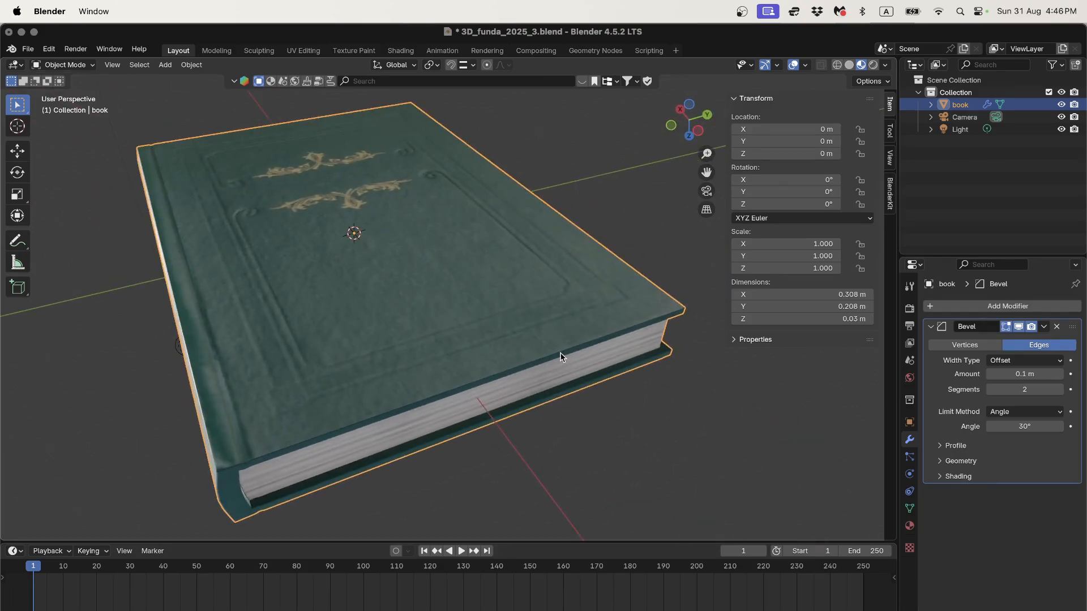